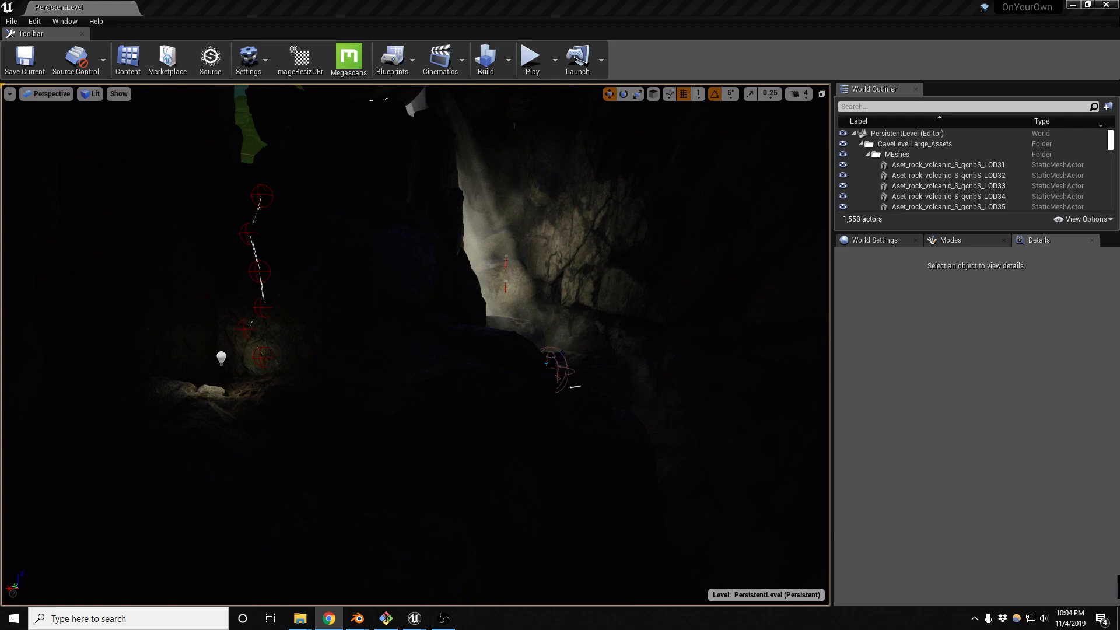
Examine the sunlit shaft and surrounding dark cave walls in a full-screen viewport with the editor icons hidden.
right_click_drag(415, 344, 530, 381)
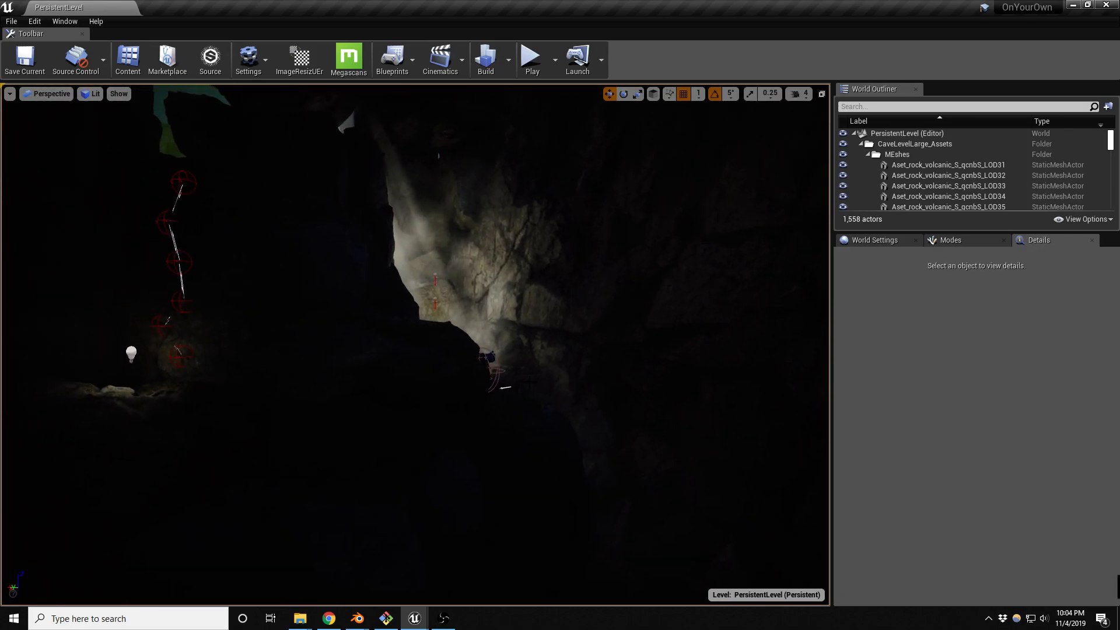
right_click_drag(603, 391, 547, 332)
key("g")
key("d")
right_click_drag(604, 390, 641, 396)
key("d")
key("d")
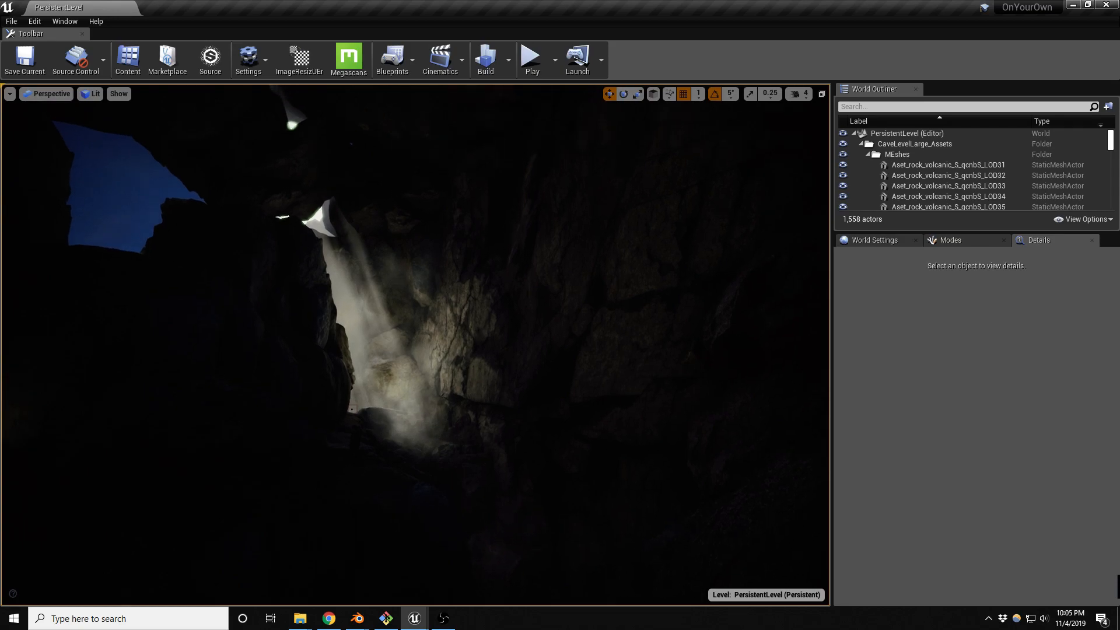
key("F11")
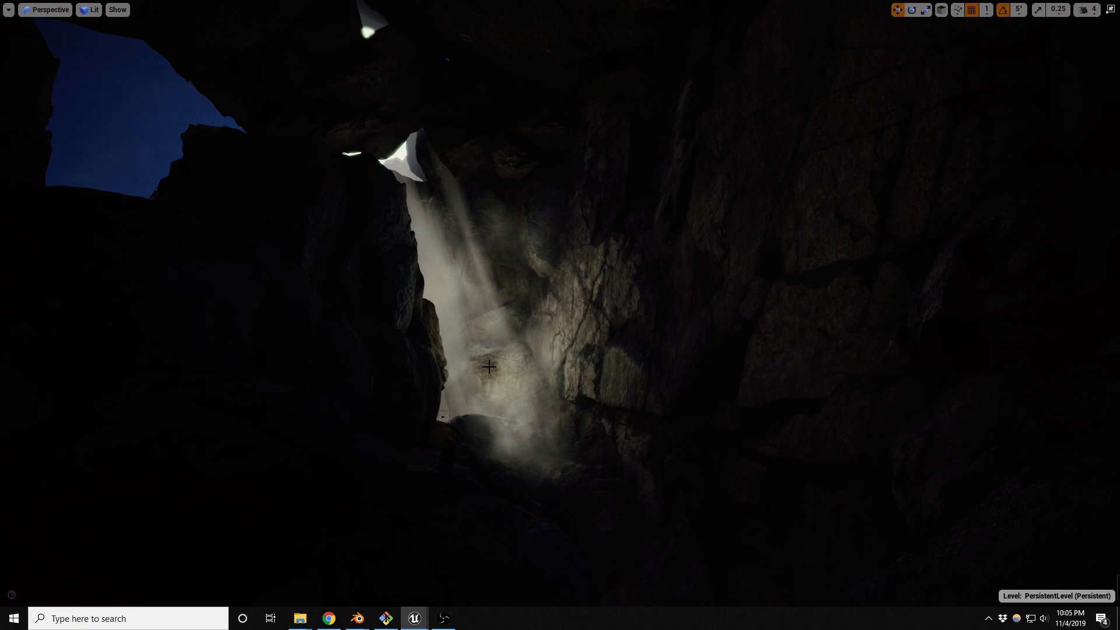
Play-test the level by walking and jumping the character through the dark cave, and end the play session.
key("alt+p")
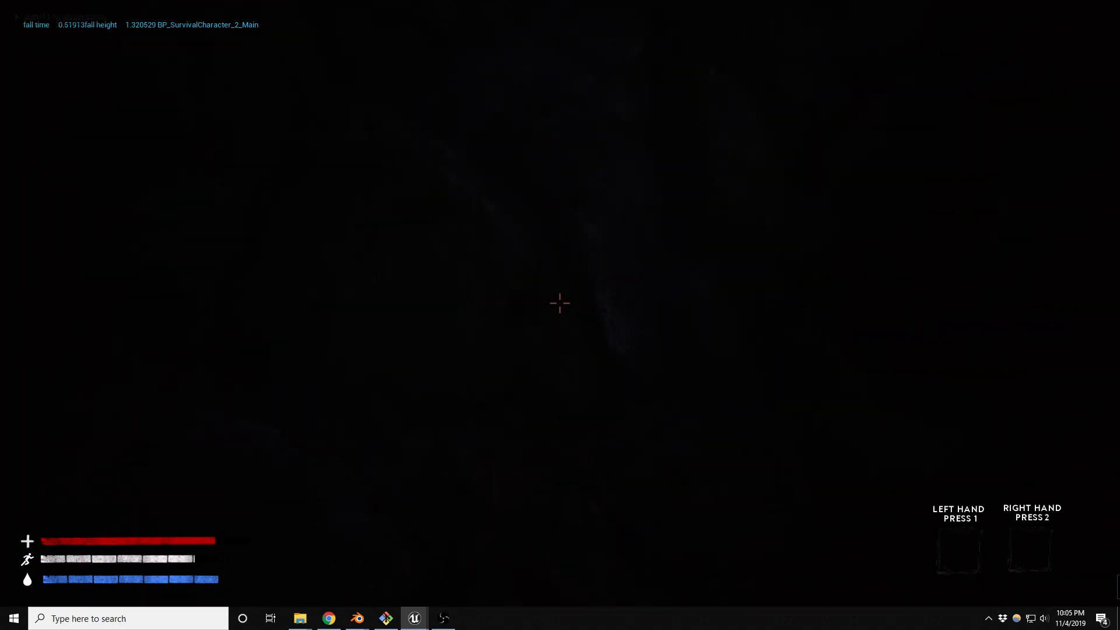
key("w")
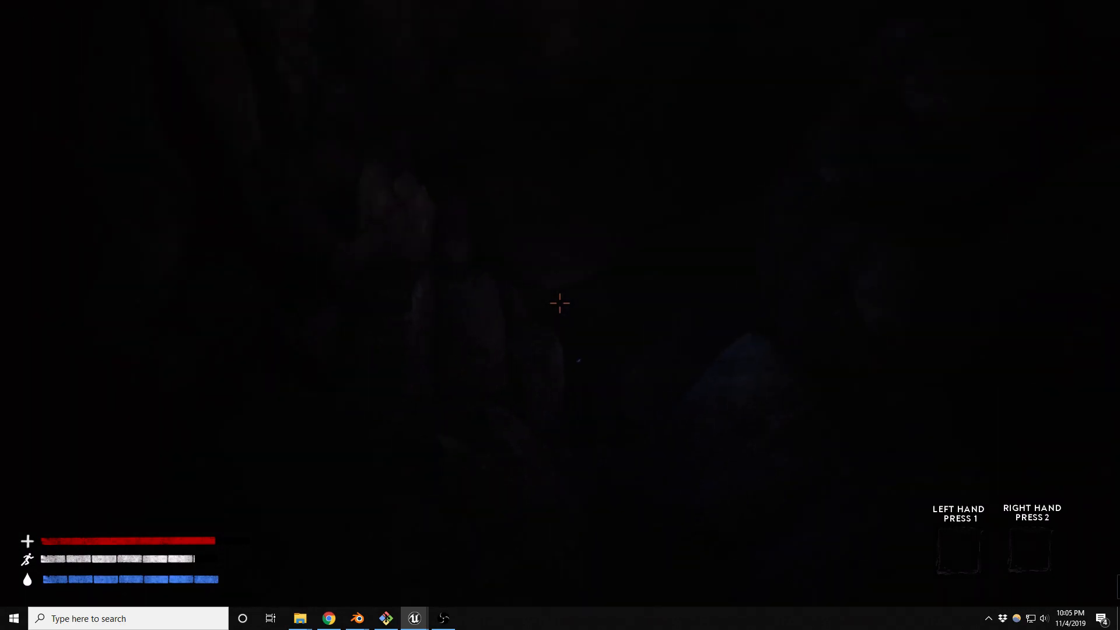
key("w")
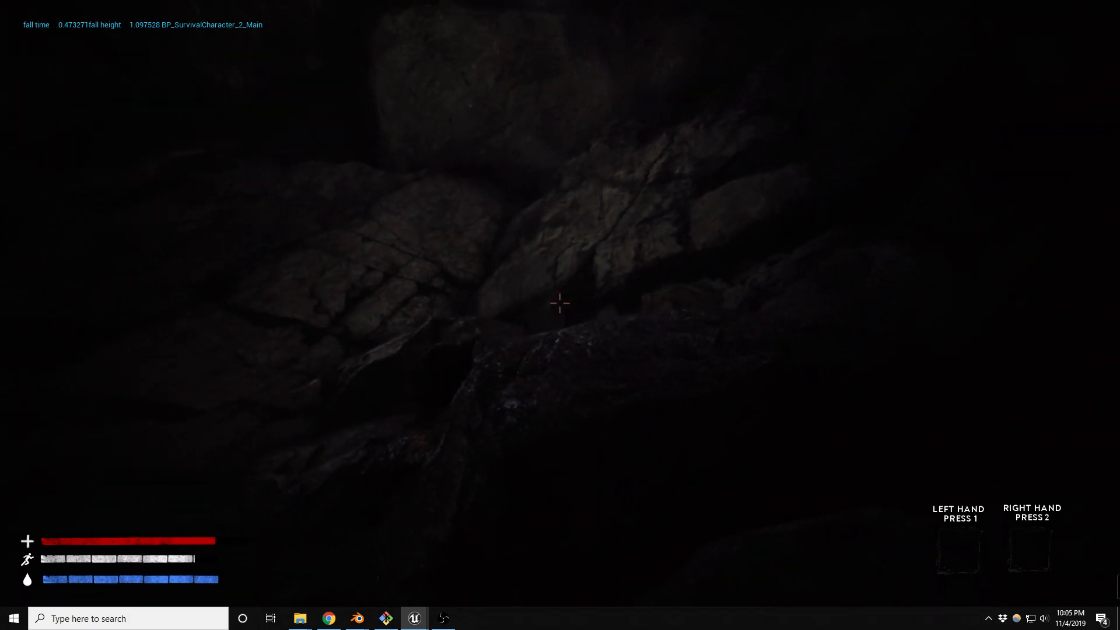
key("w")
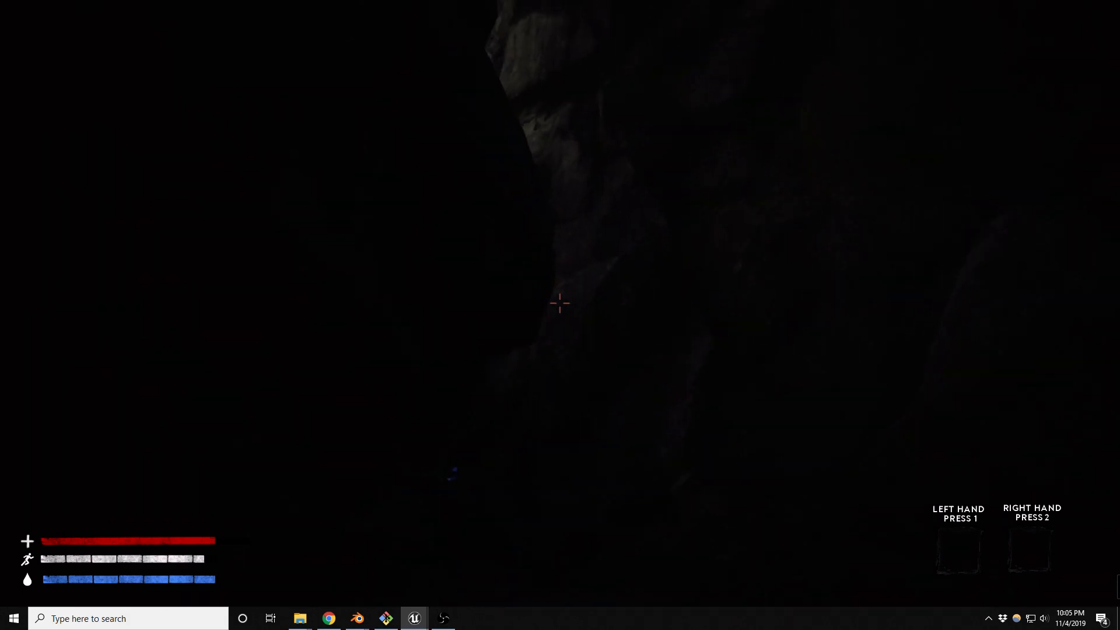
key("space")
key("w")
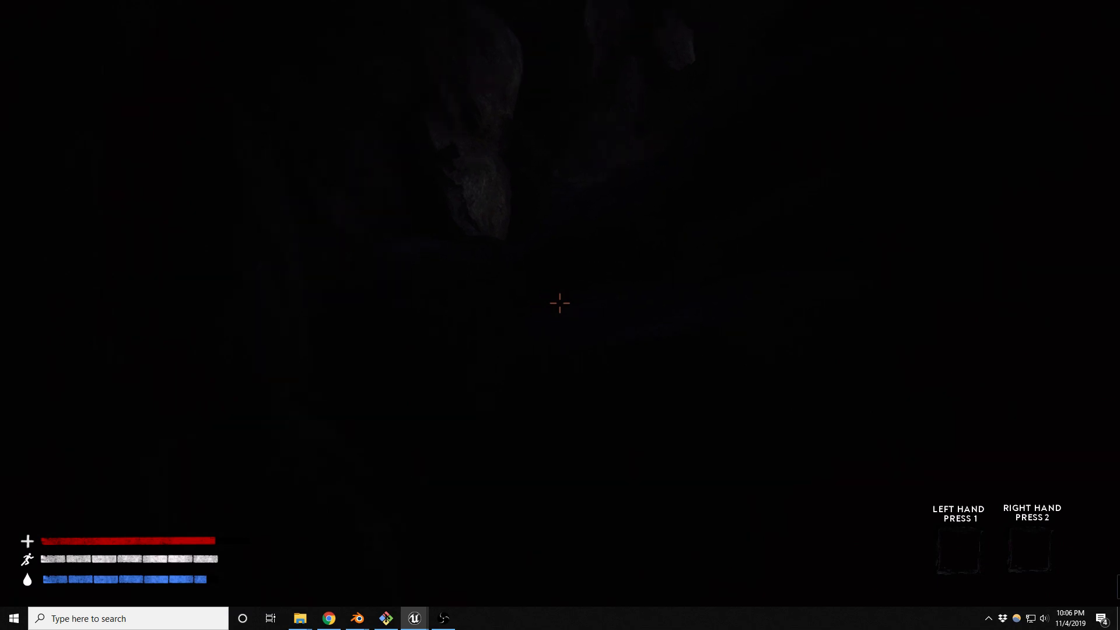
key("Escape")
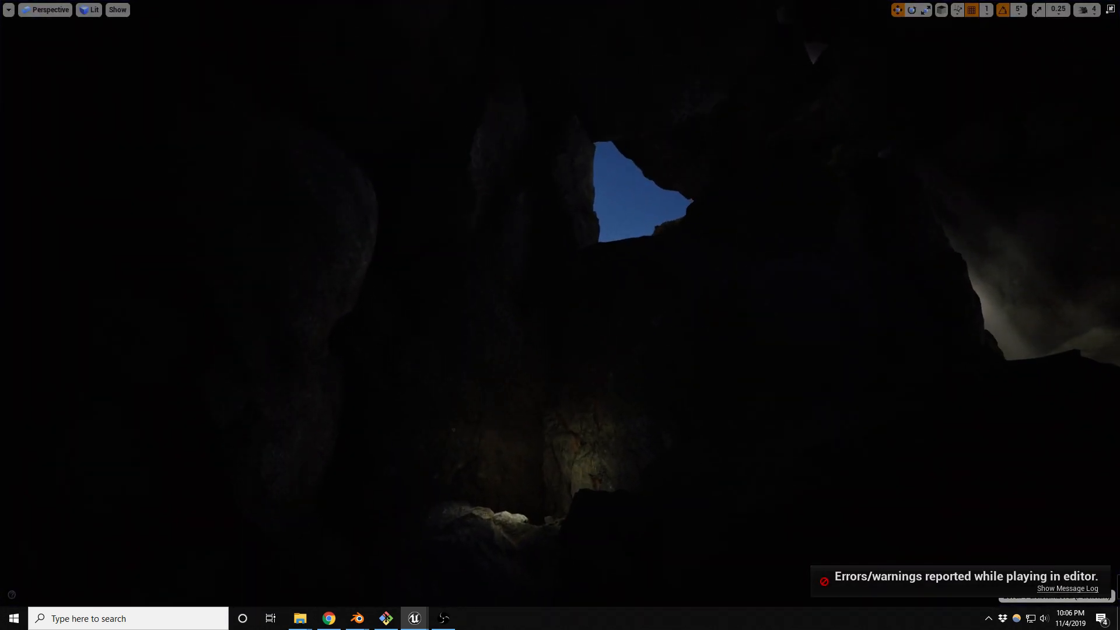
Examine the lit rocks on the cave floor up close with the light and editor icons shown.
key("w")
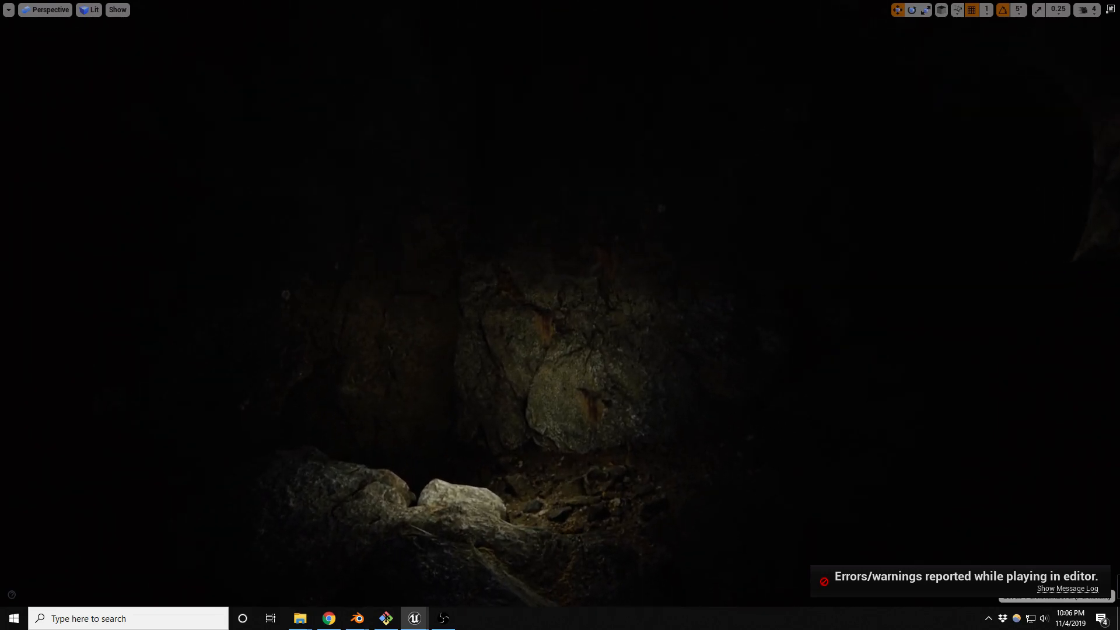
key("g")
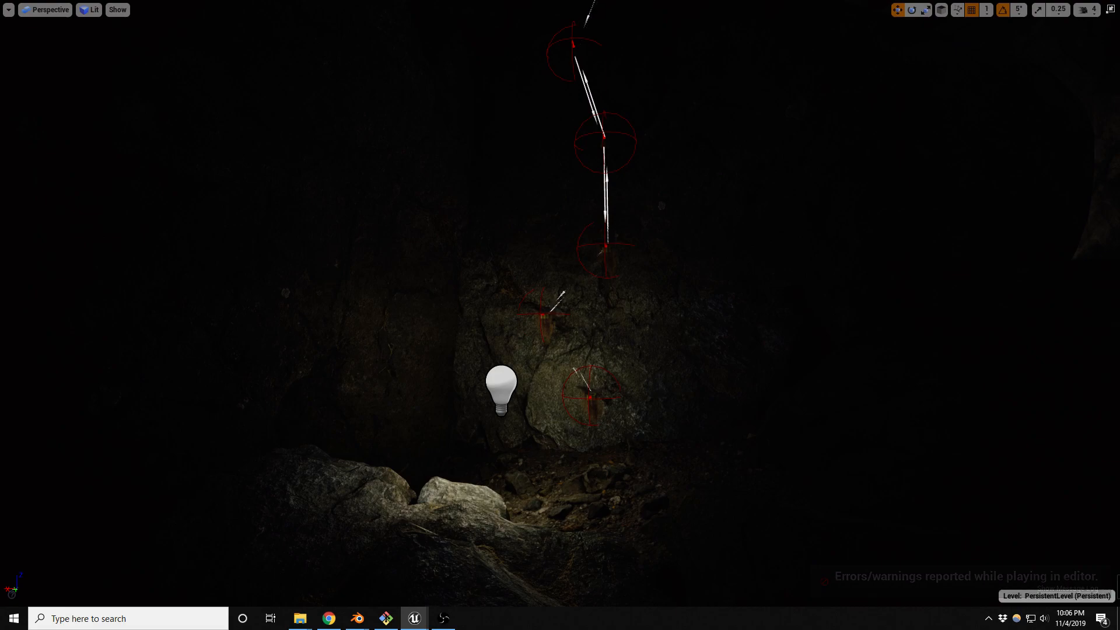
key("alt+Tab")
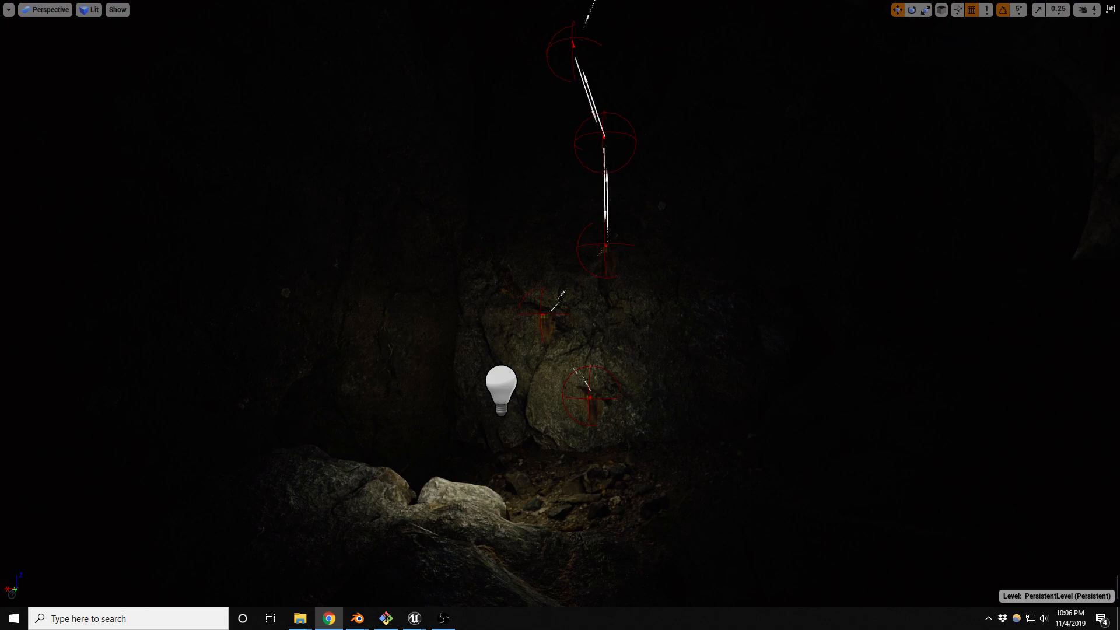
right_click_drag(607, 358, 660, 412)
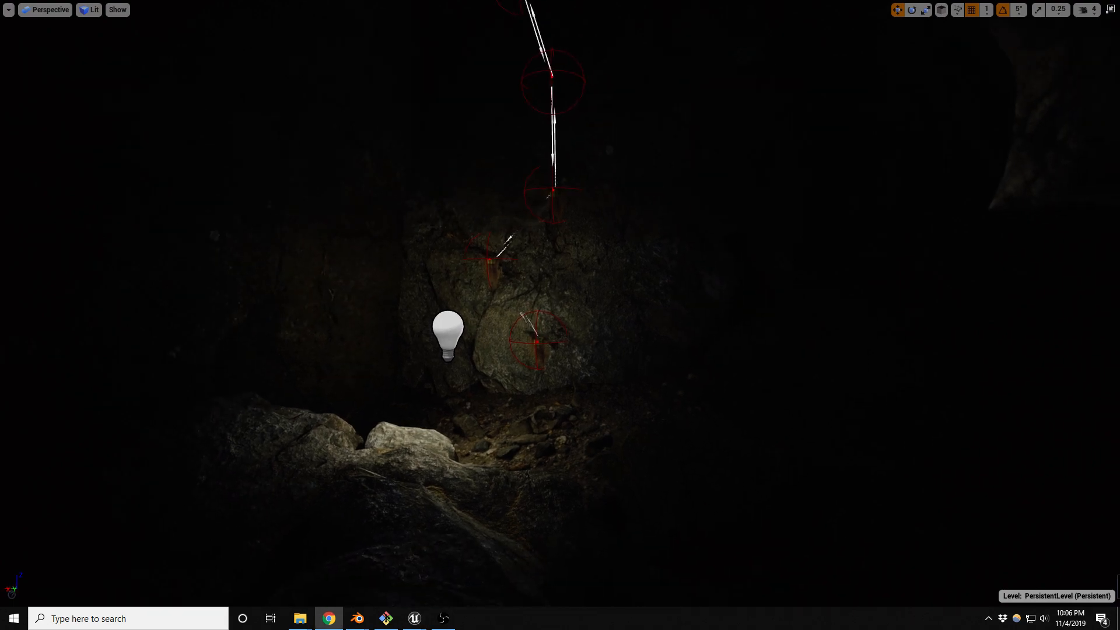
right_click_drag(522, 294, 575, 312)
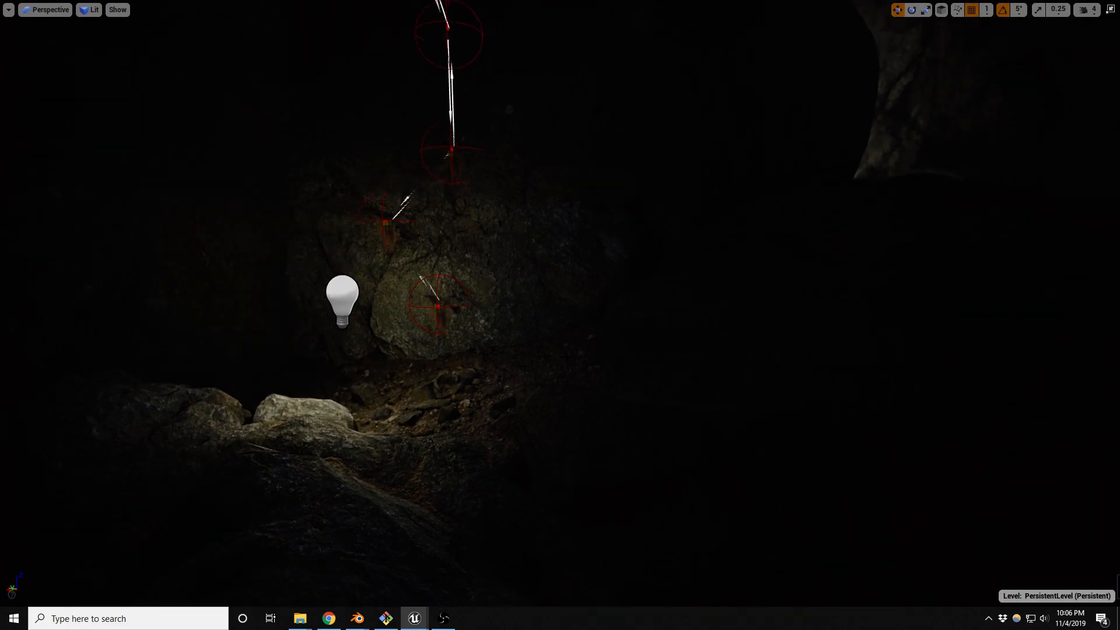
Switch to Blender's glowstick.blend window, show the glowstick in solid shading and enter Edit Mode on its mesh.
mouse_move(357, 617)
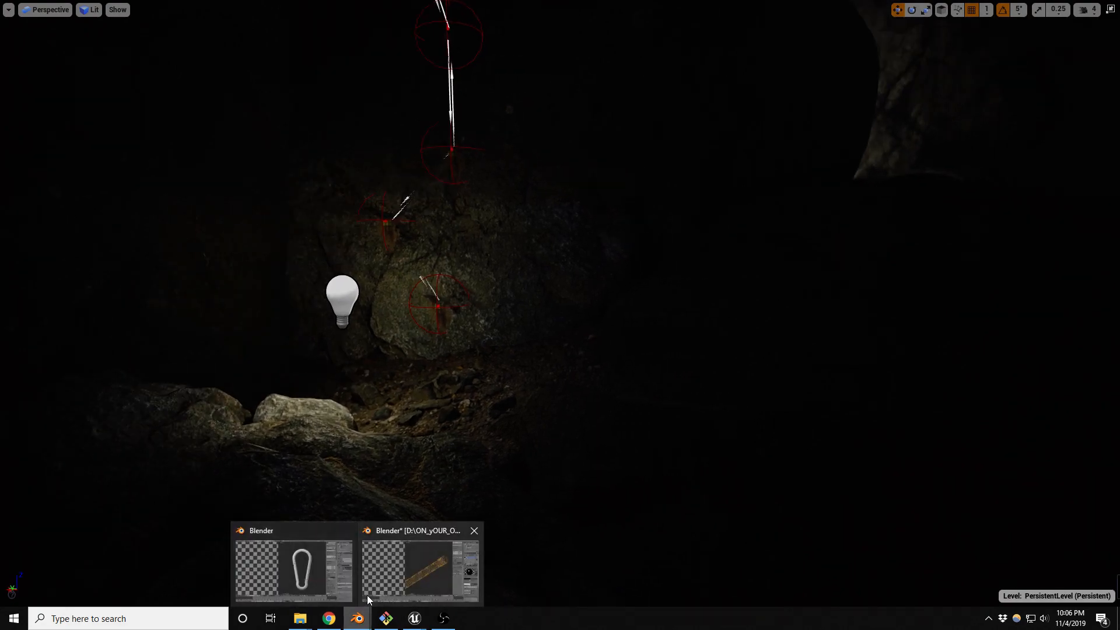
left_click(402, 559)
scroll(733, 292, "down", 3)
scroll(583, 338, "up", 4)
scroll(554, 344, "down", 1)
key("shift+space")
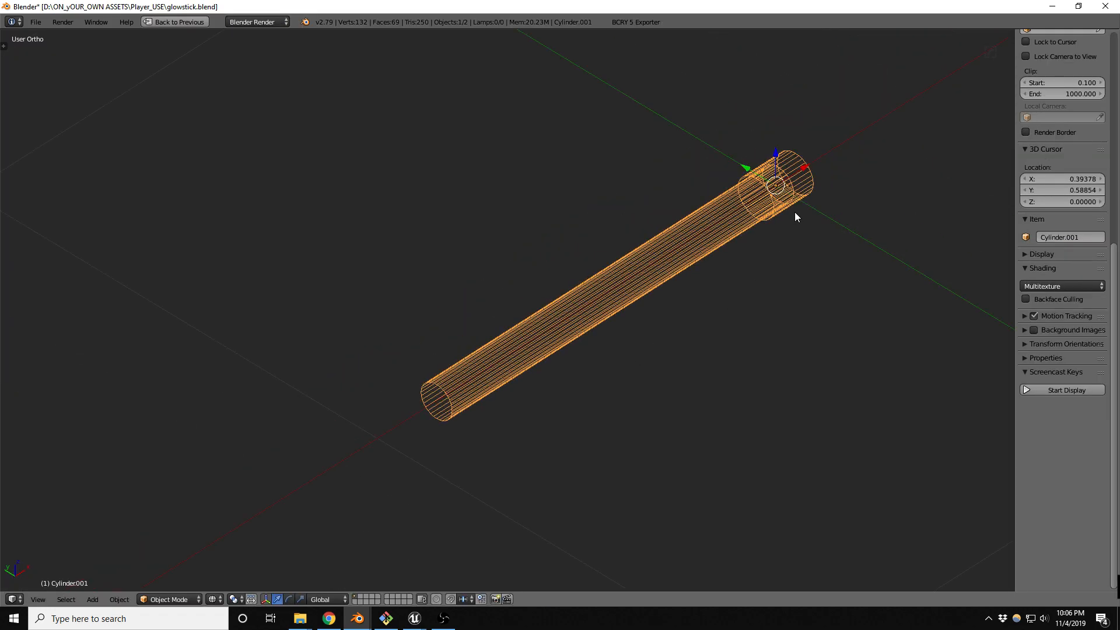
key("z")
scroll(781, 198, "up", 3)
key("Tab")
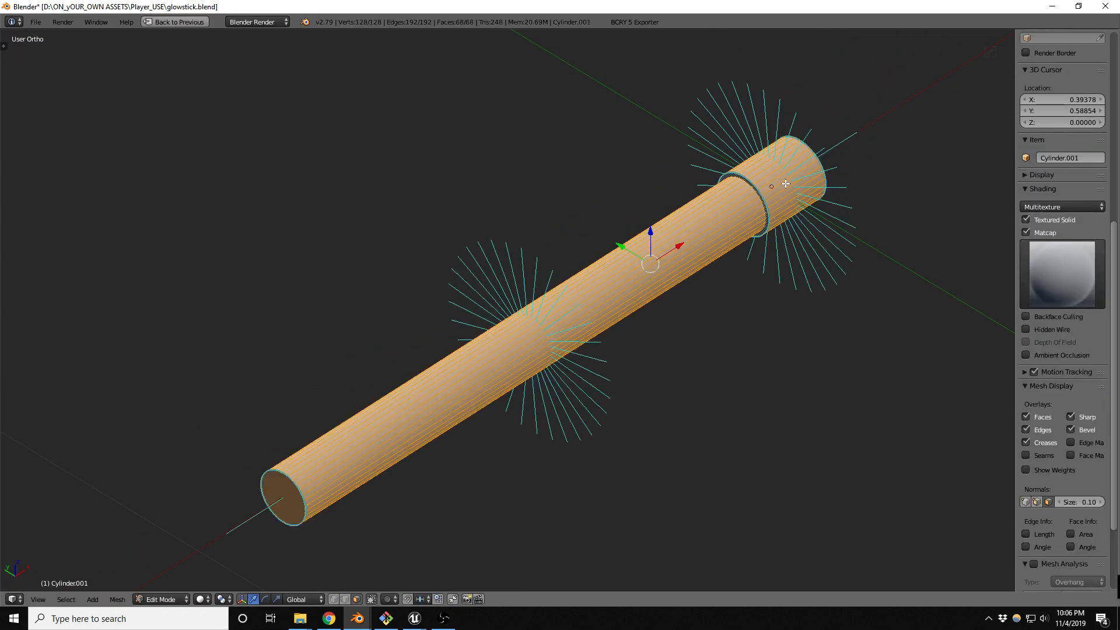
key("shift+space")
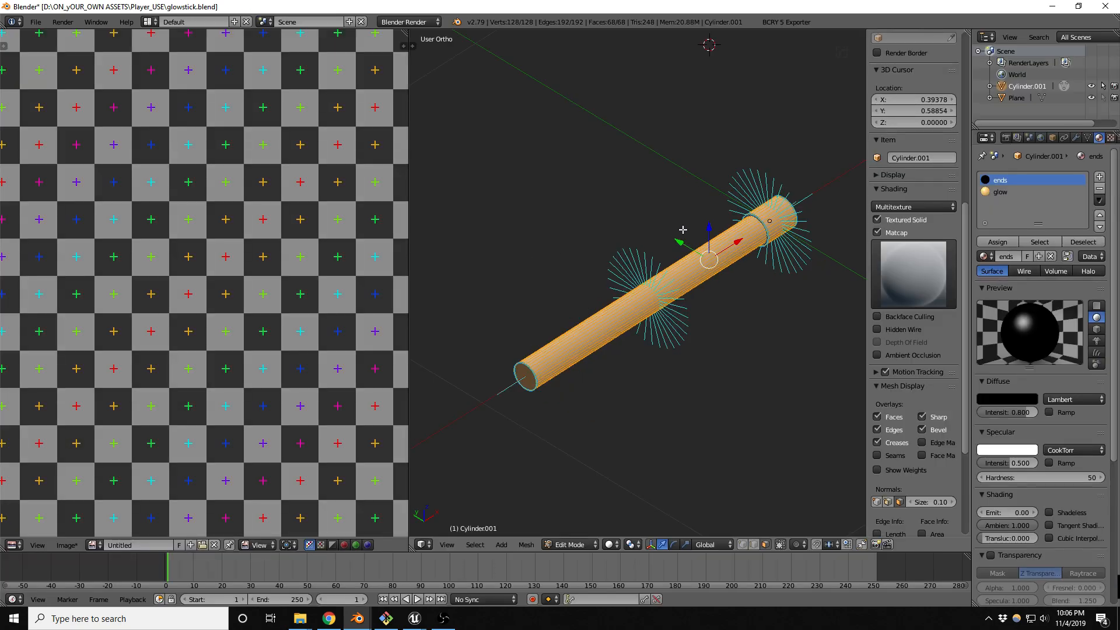
Unwrap the glowstick's long tube on its own with Smart UV Project.
scroll(345, 288, "down", 6)
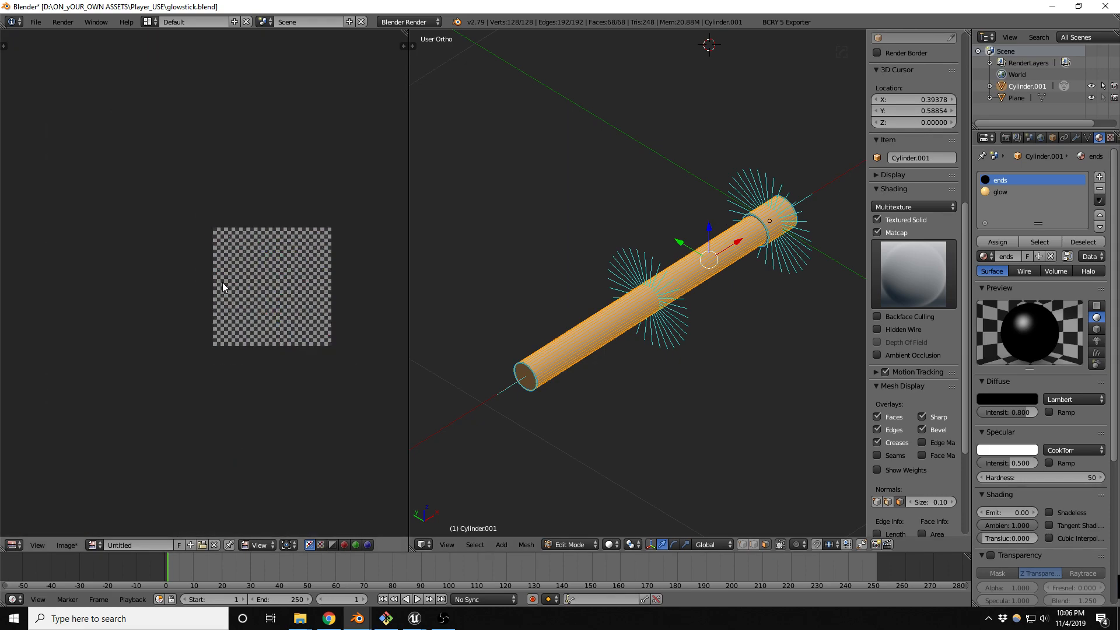
key("a")
scroll(650, 312, "up", 2)
key("l")
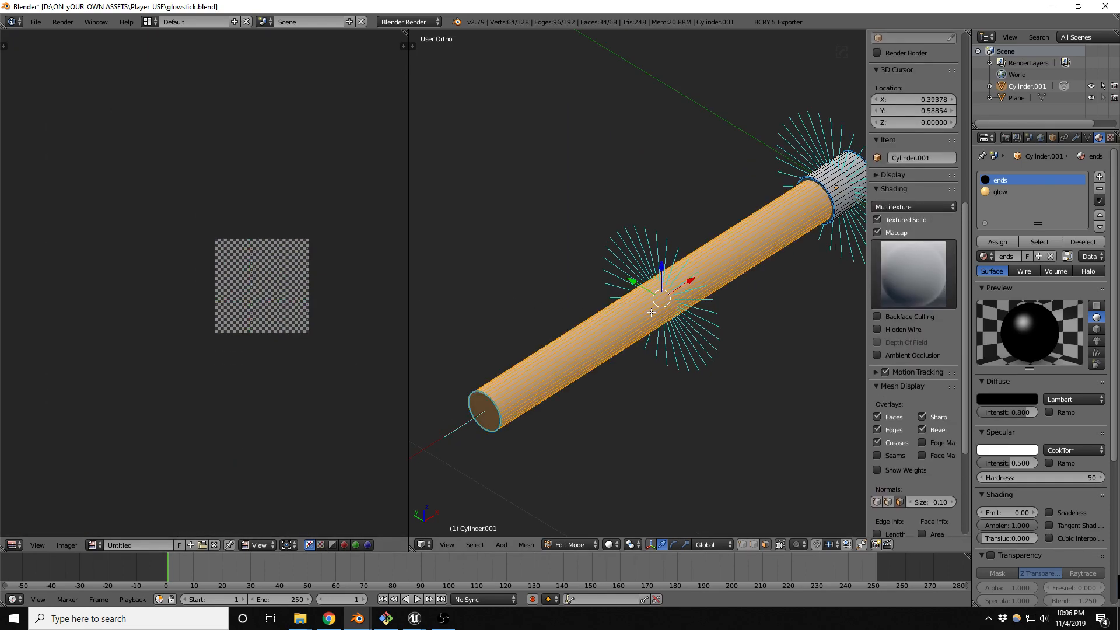
key("u")
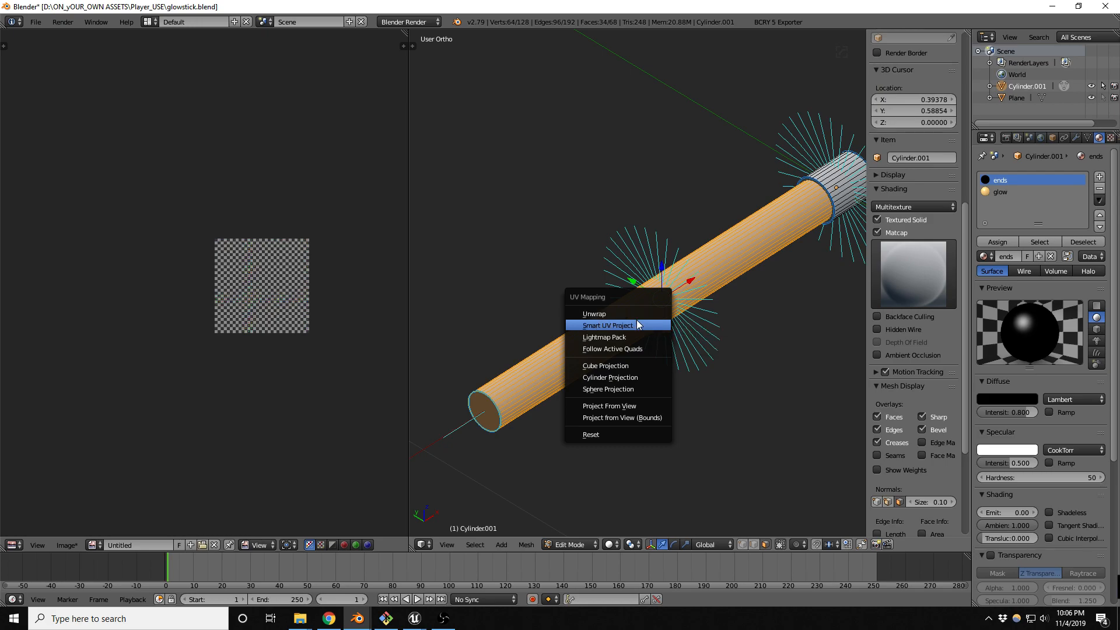
left_click(635, 321)
left_click(627, 412)
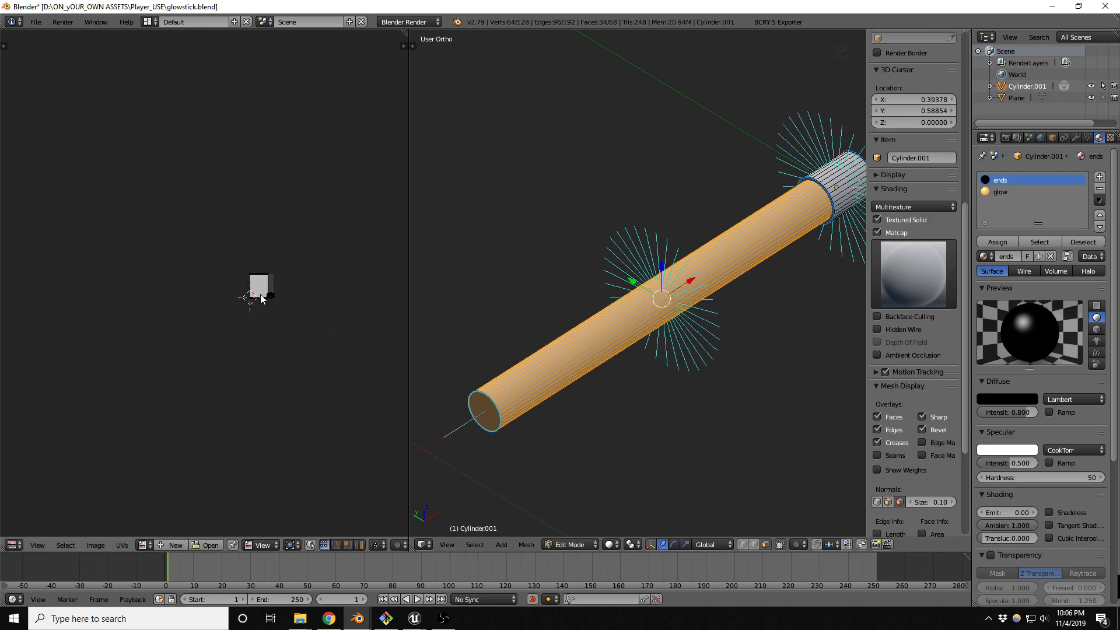
scroll(313, 302, "up", 6)
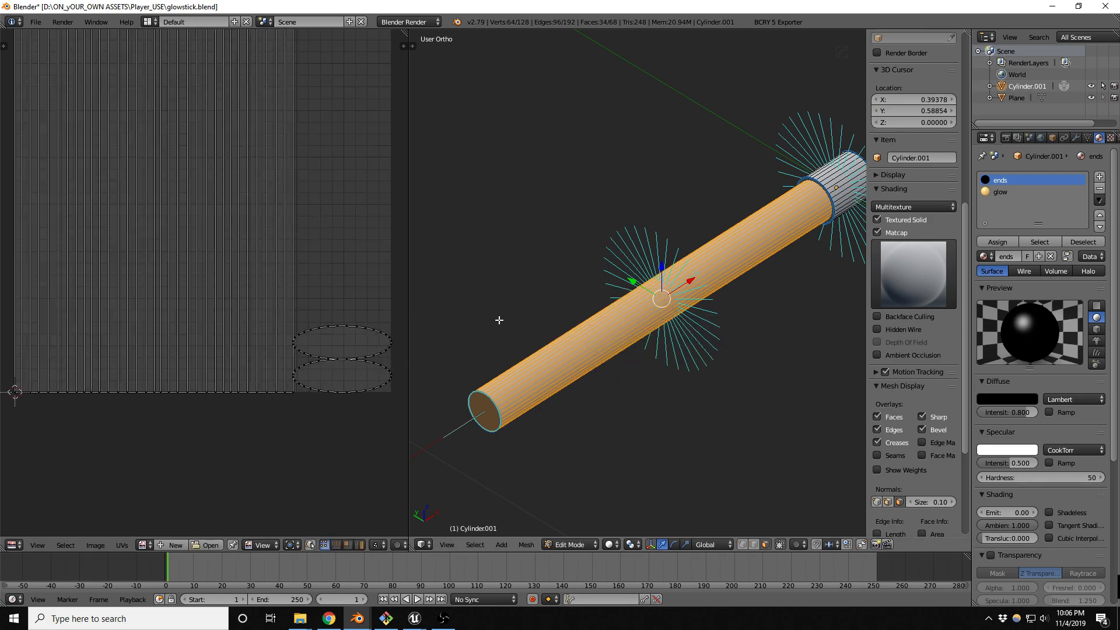
Unwrap the glowstick's end cap with Smart UV Project.
key("a")
key("l")
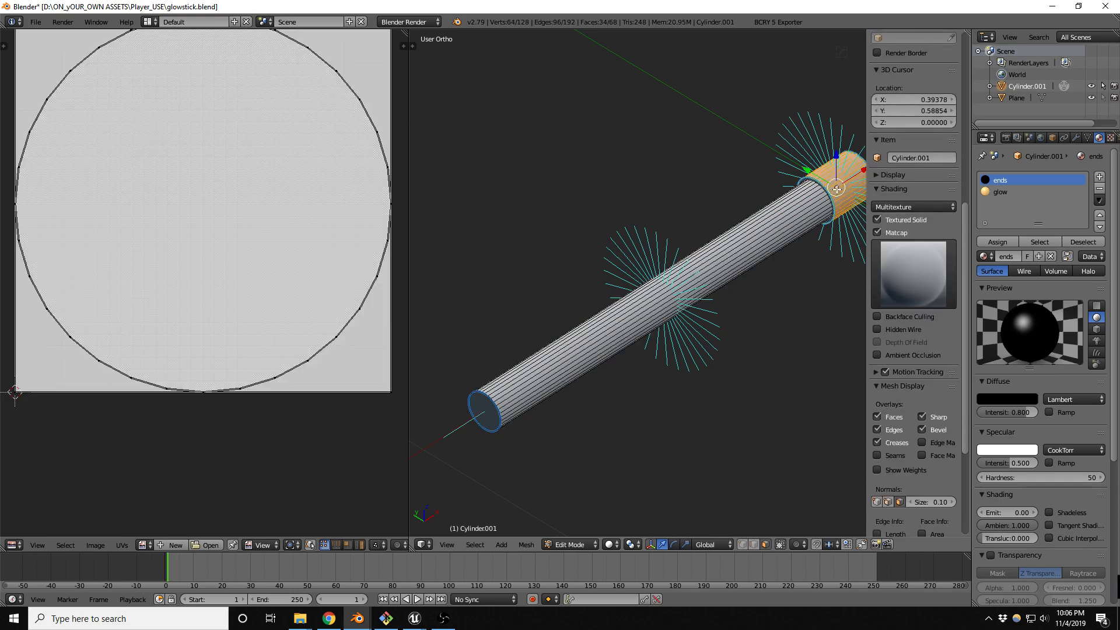
key("u")
left_click(778, 218)
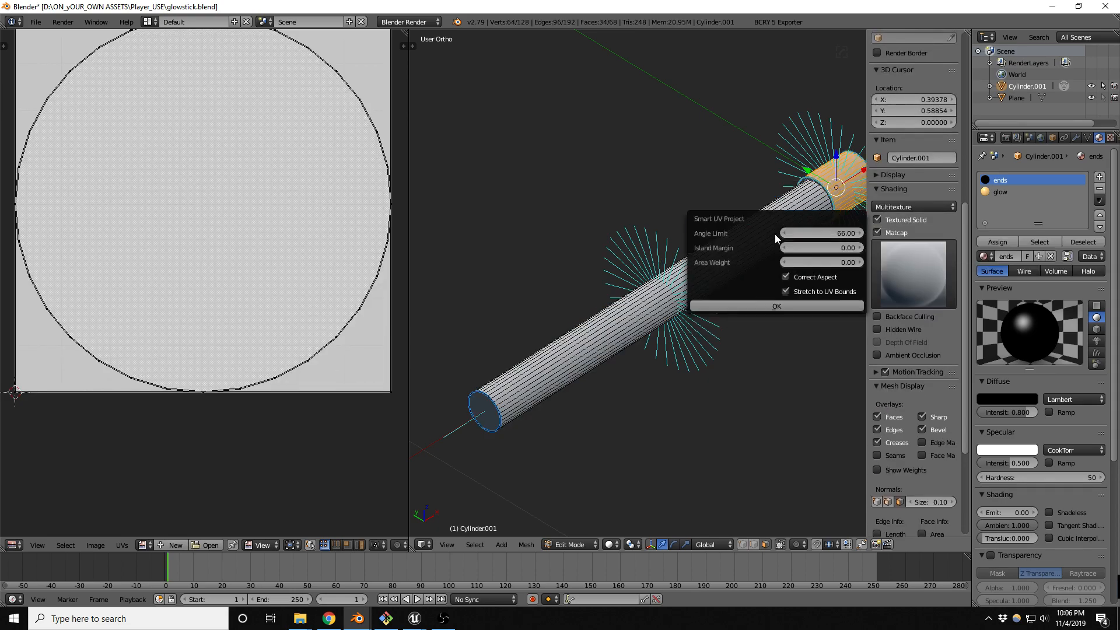
left_click(760, 306)
scroll(259, 308, "down", 3)
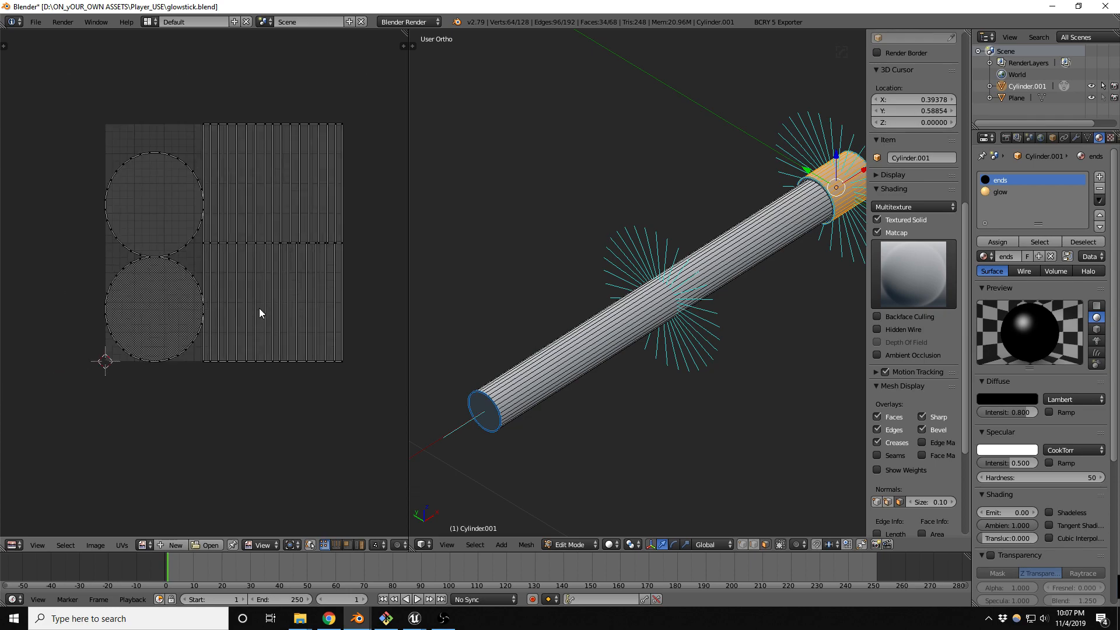
Duplicate the end cap about -0.85 along X to the tube's other end and rotate the copy 180° around Z.
scroll(776, 211, "down", 1)
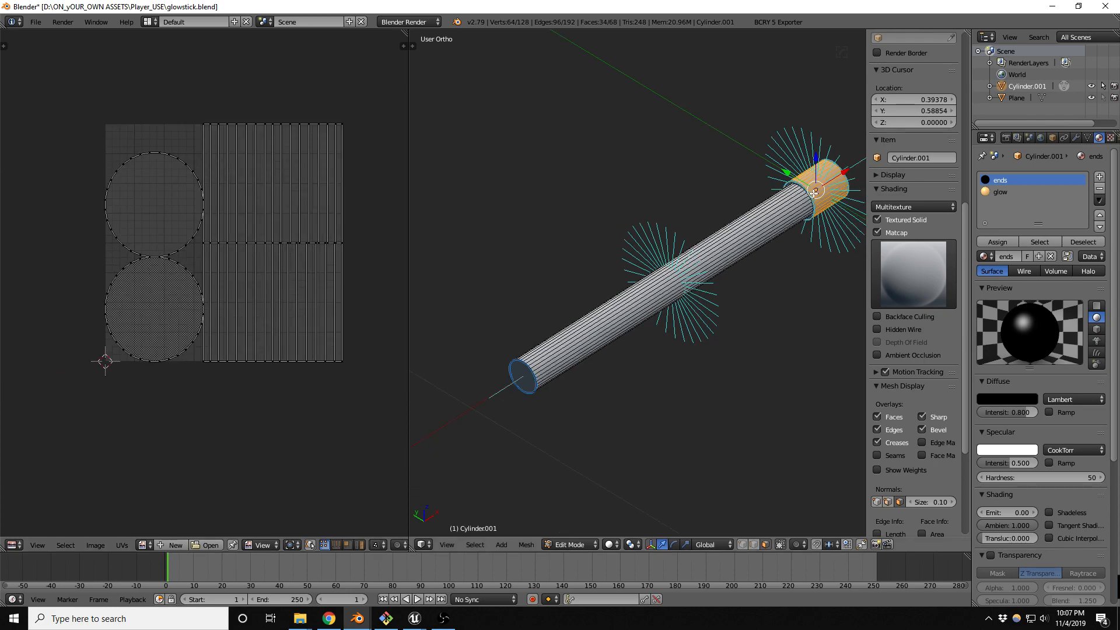
key("shift+d")
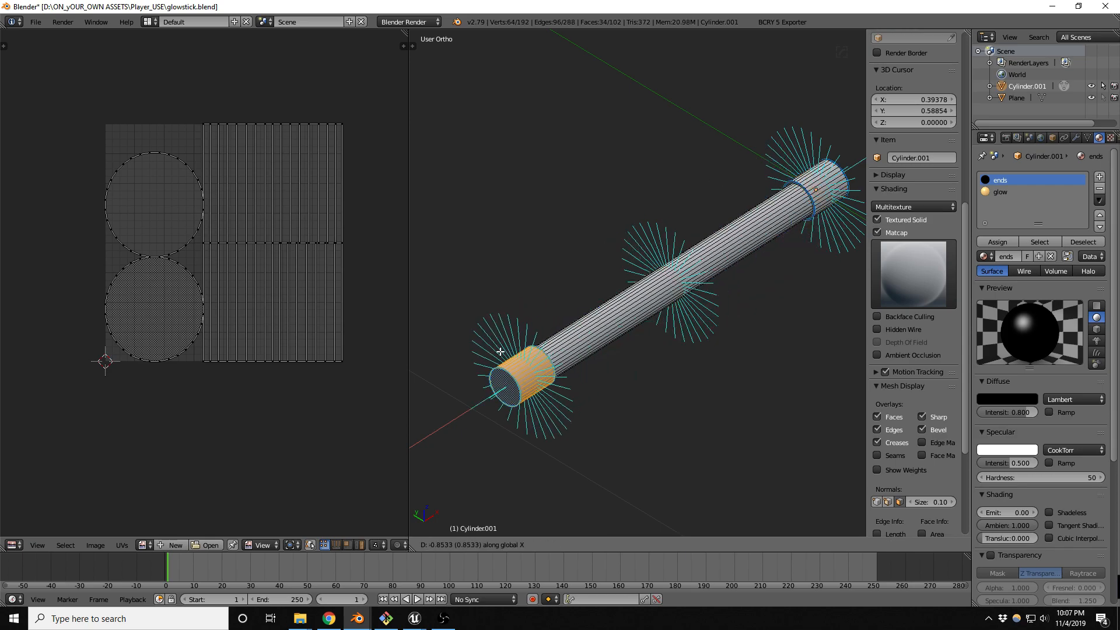
left_click(500, 352)
type("rz180")
key("Return")
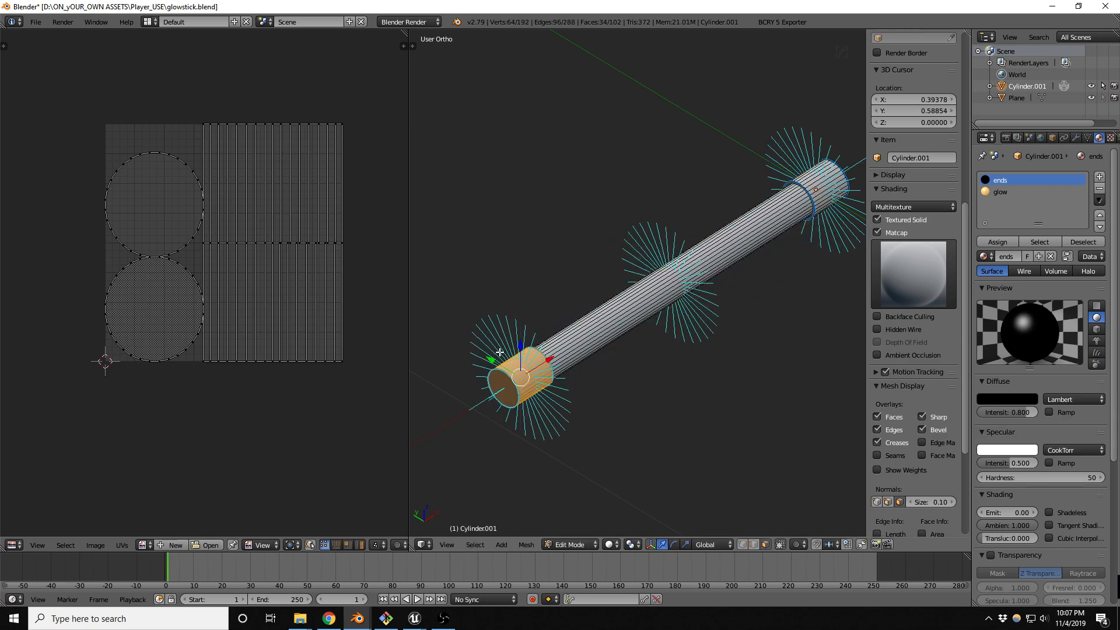
mouse_move(596, 348)
middle_mouse_down()
mouse_move(450, 334)
mouse_move(593, 369)
middle_mouse_up()
scroll(594, 369, "up", 3)
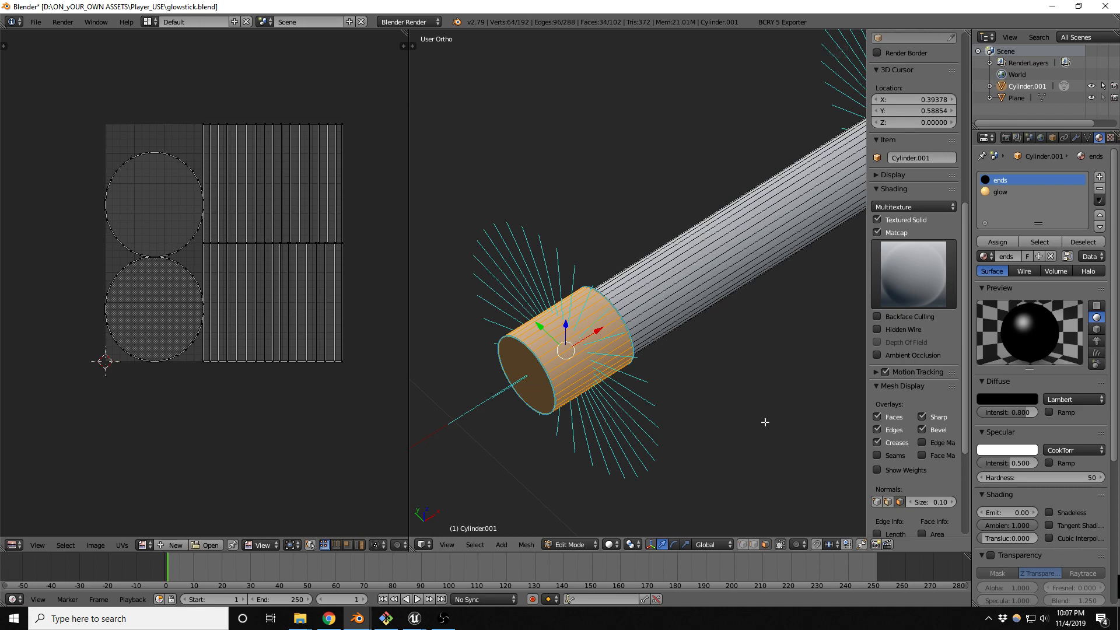
Turn on the Screencast Keys display and add a circle to the glowstick mesh.
scroll(932, 447, "down", 5)
left_click(916, 525)
key("shift+a")
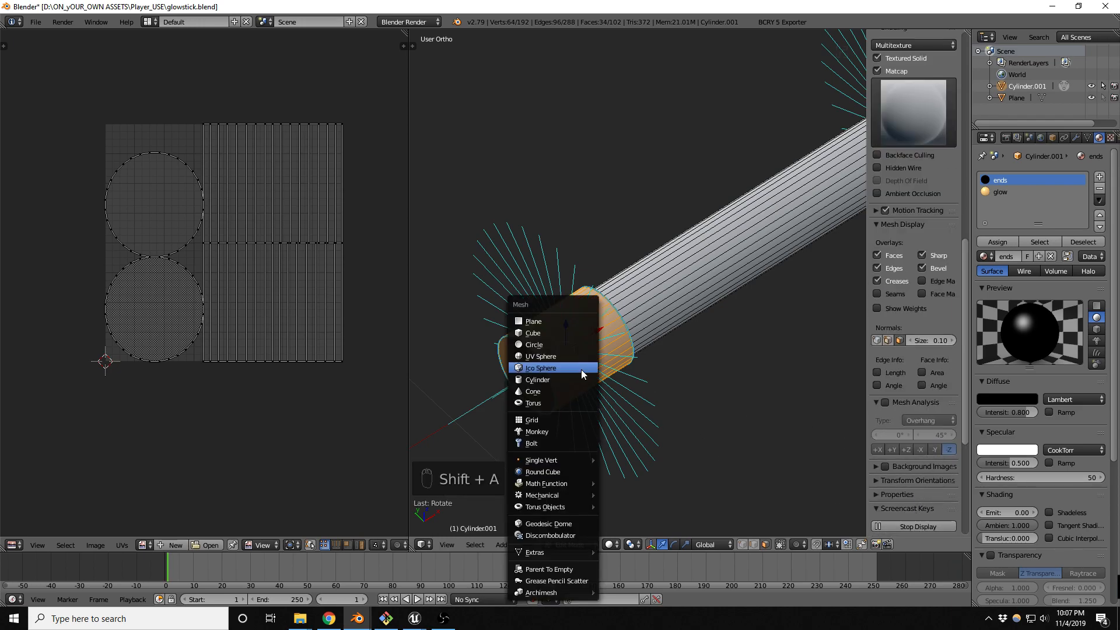
left_click(551, 344)
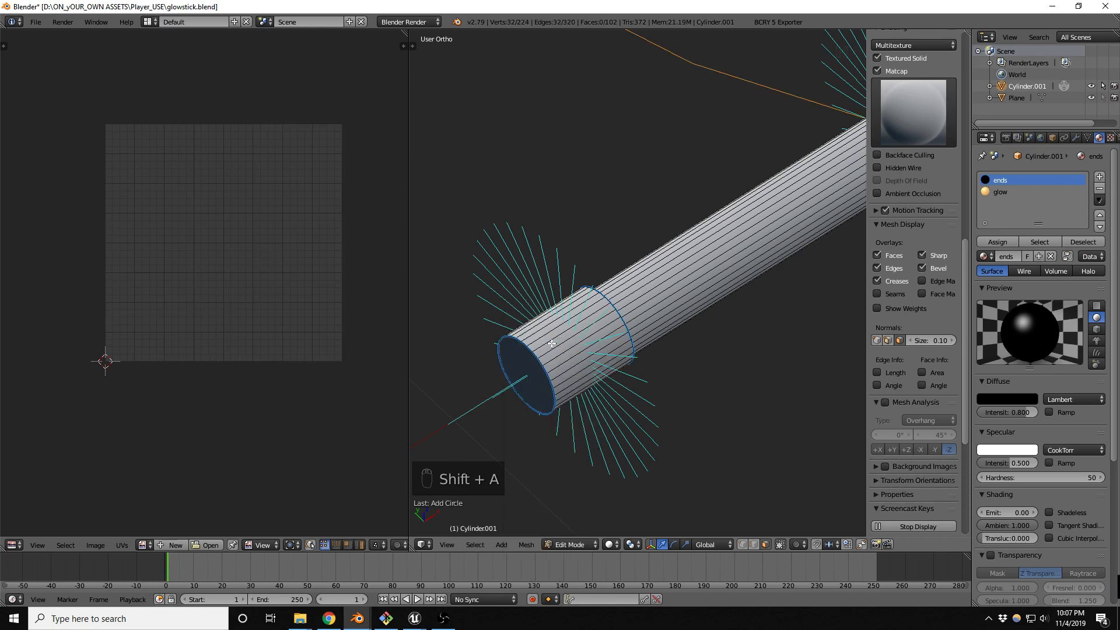
Set the new circle's vertex count to 12.
scroll(541, 364, "down", 6)
scroll(582, 340, "down", 5)
scroll(582, 339, "up", 2)
mouse_move(636, 322)
middle_mouse_down()
mouse_move(644, 368)
mouse_move(630, 305)
middle_mouse_up()
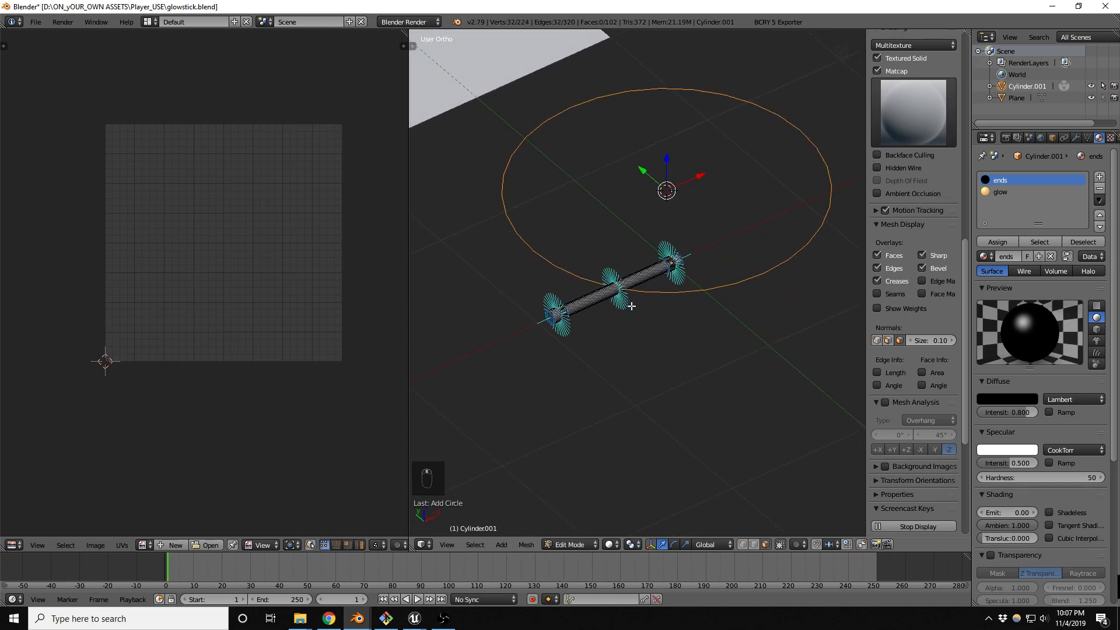
key("t")
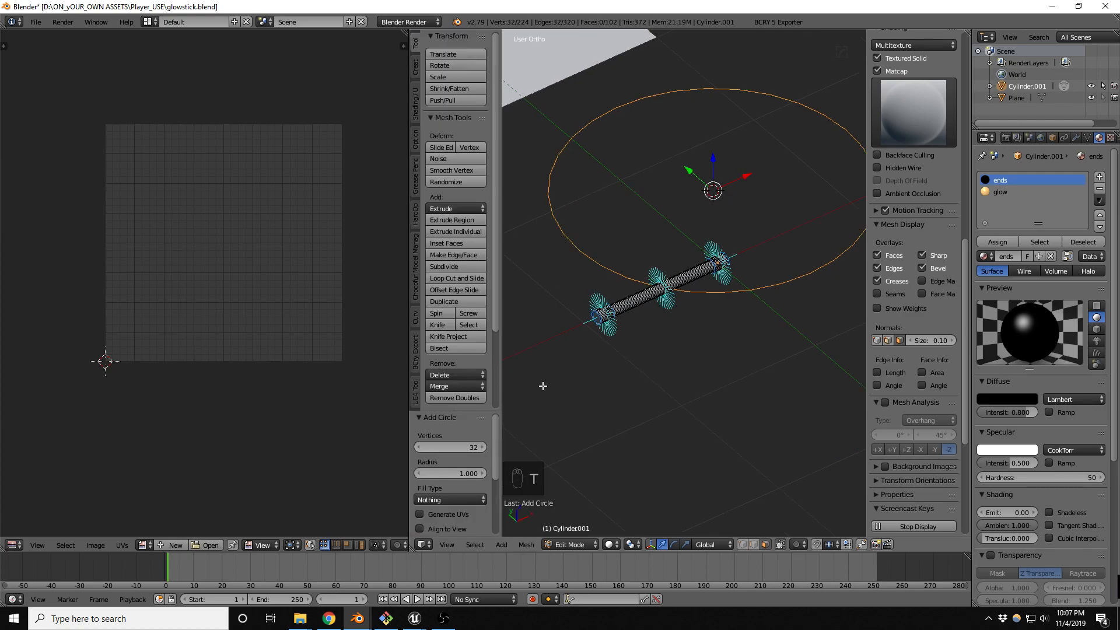
left_click(461, 447)
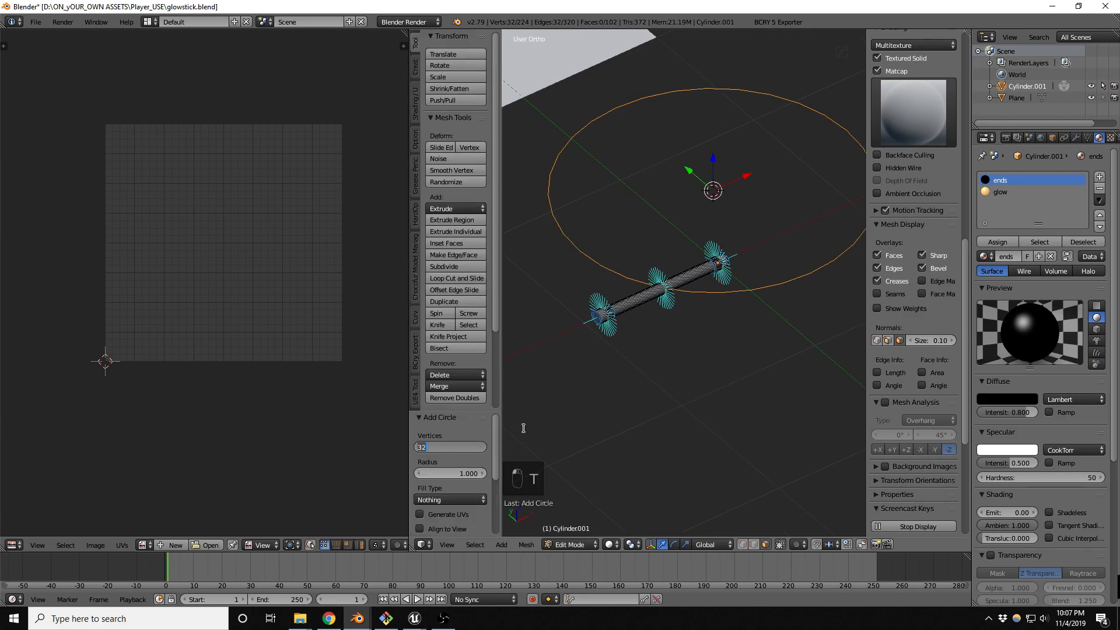
type("12")
key("Return")
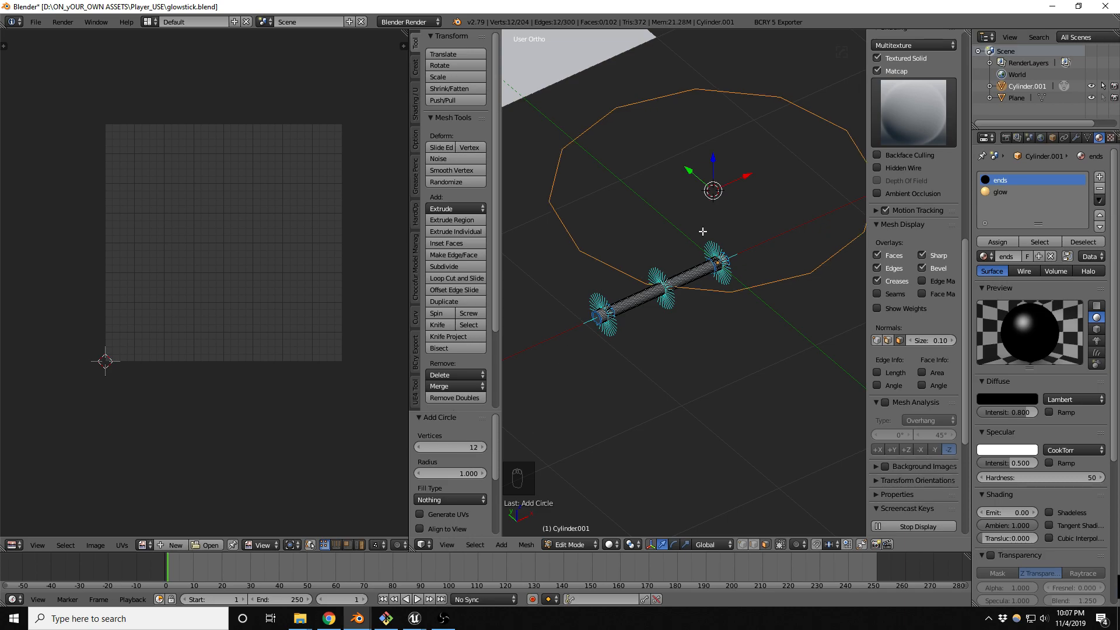
Scale the circle down to about 0.09 and move it about -1.36 along X and -0.60 along Y, beside the end cap.
key("s")
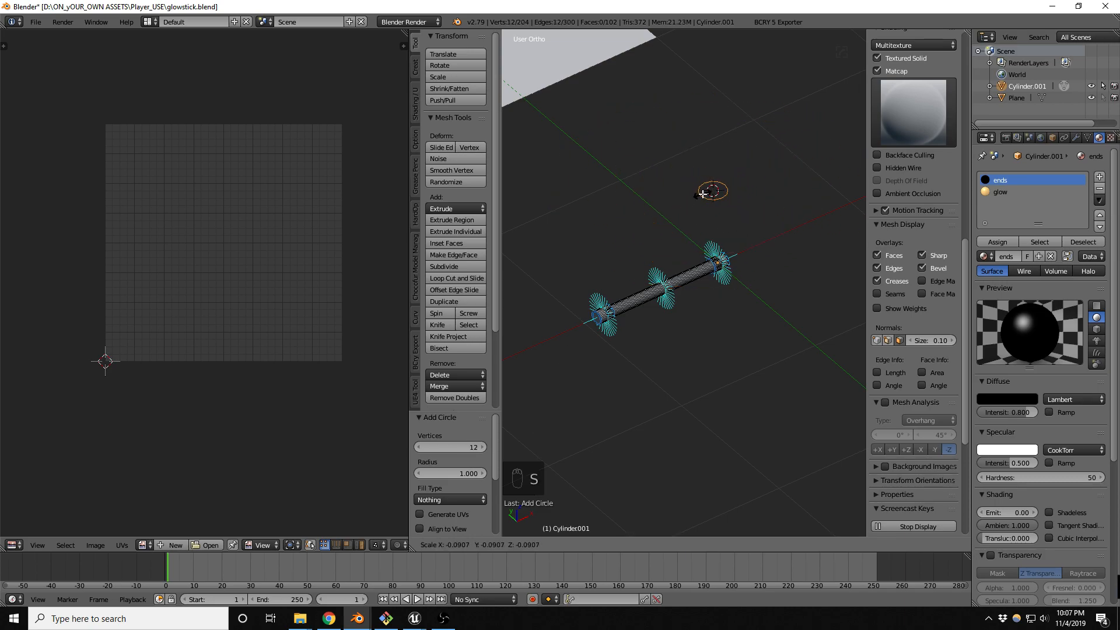
left_click(708, 192)
key("g")
key("shift+z")
left_click(606, 319)
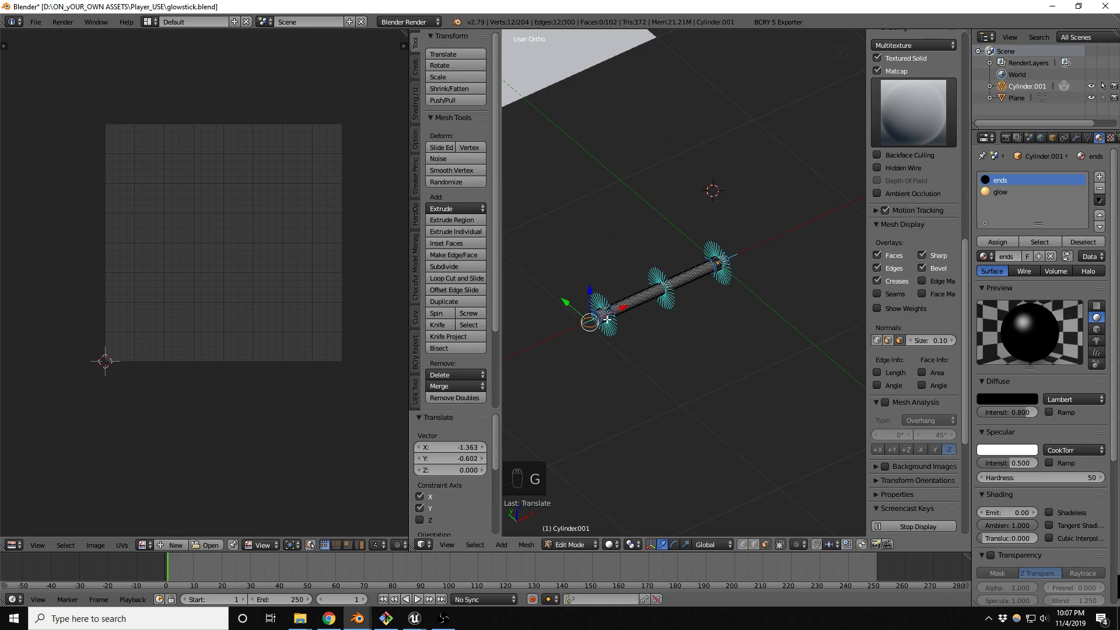
key("t")
key("n")
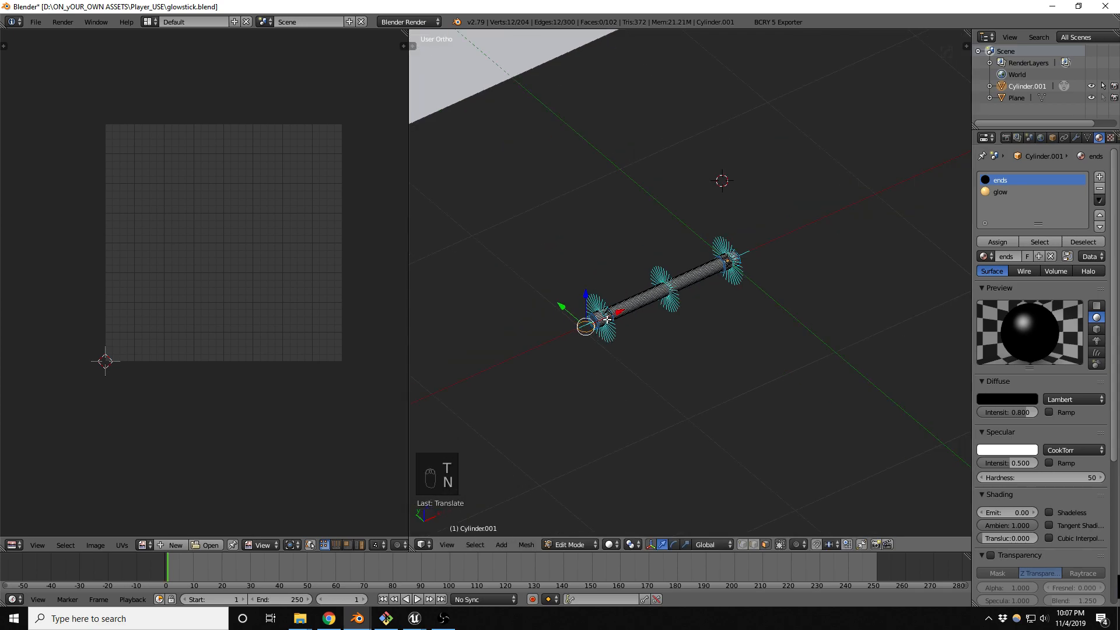
Shrink the circle further to about a fifth of its size and rotate it 90° around Y to face the end cap.
key("KP_1")
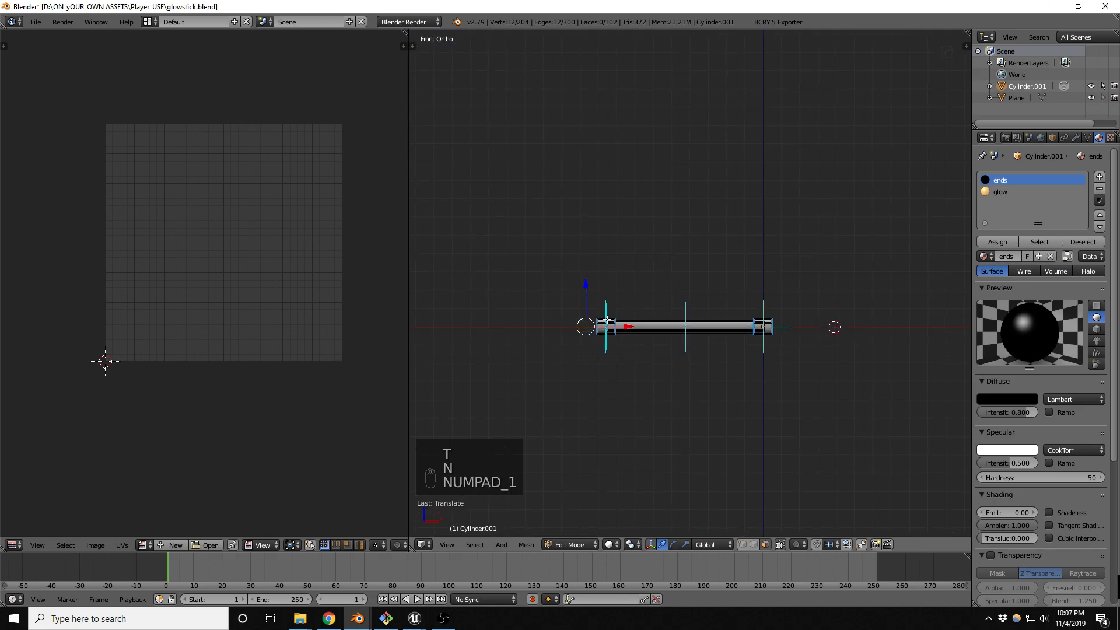
key("KP_Decimal")
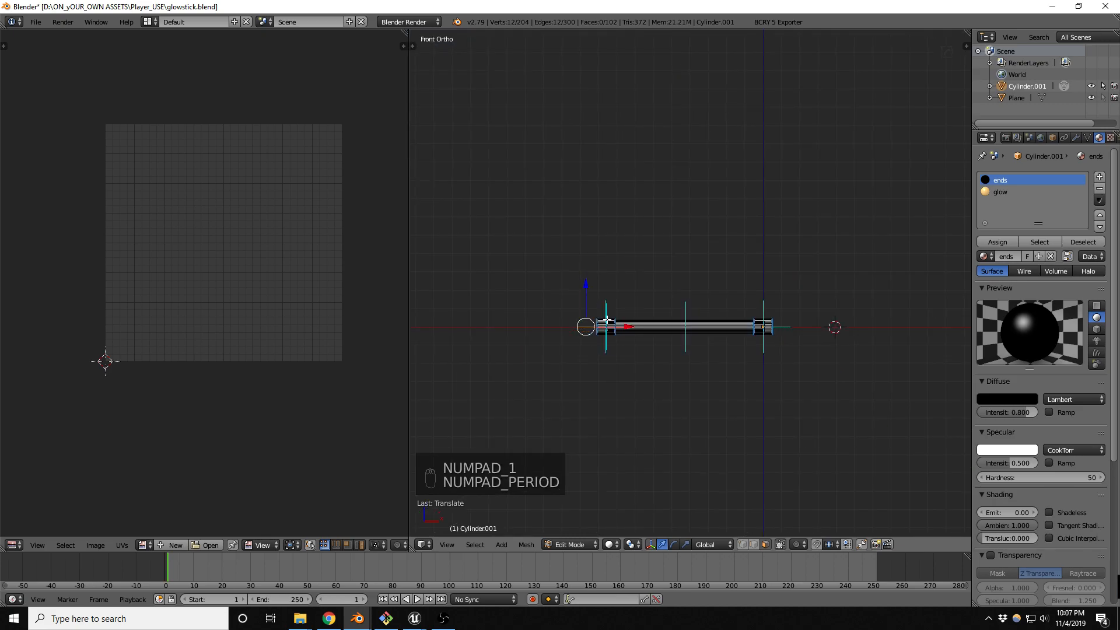
middle_click_drag(586, 284, 646, 321)
scroll(553, 257, "up", 3)
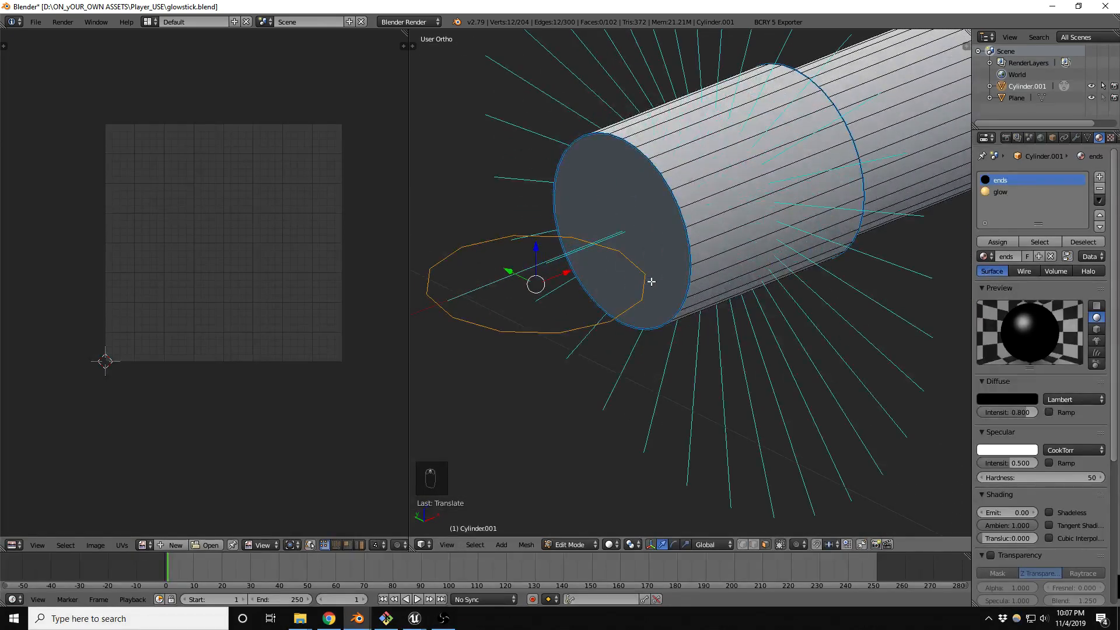
key("s")
left_click(562, 274)
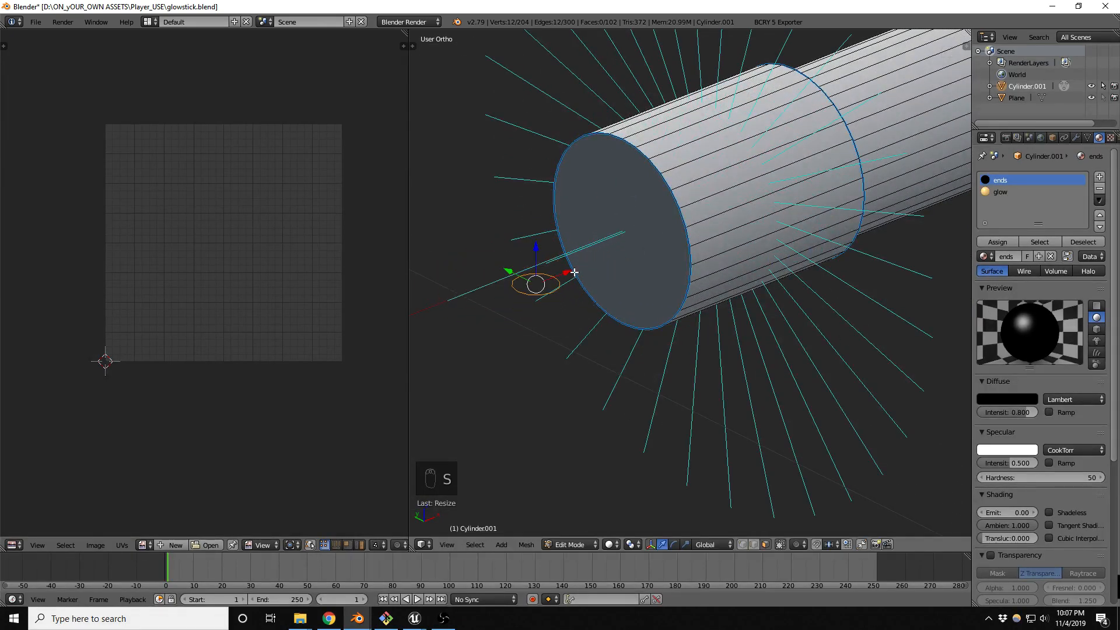
key("KP_7")
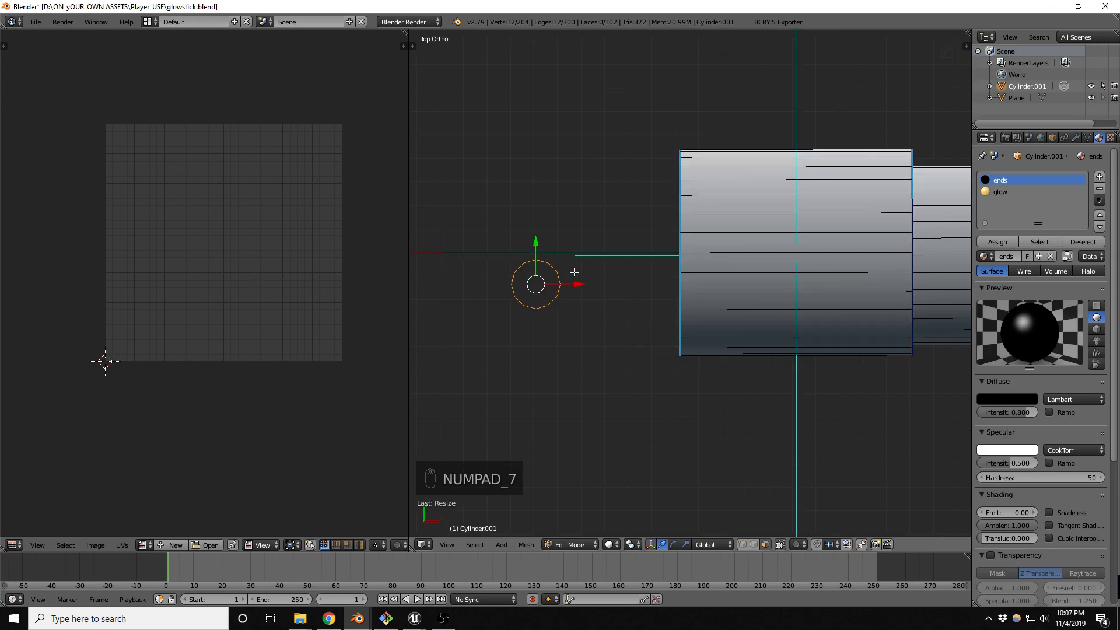
type("ry90")
key("Return")
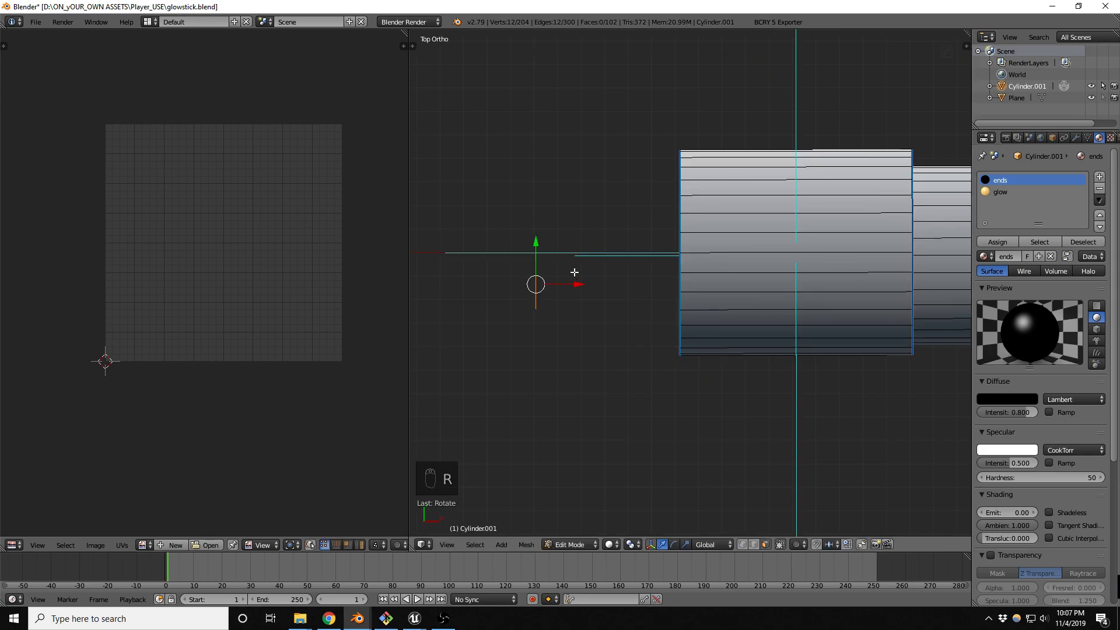
In wireframe with vertex selection, move the circle just outside the cap's end face below its centre line and scale it down slightly.
key("ctrl+Tab")
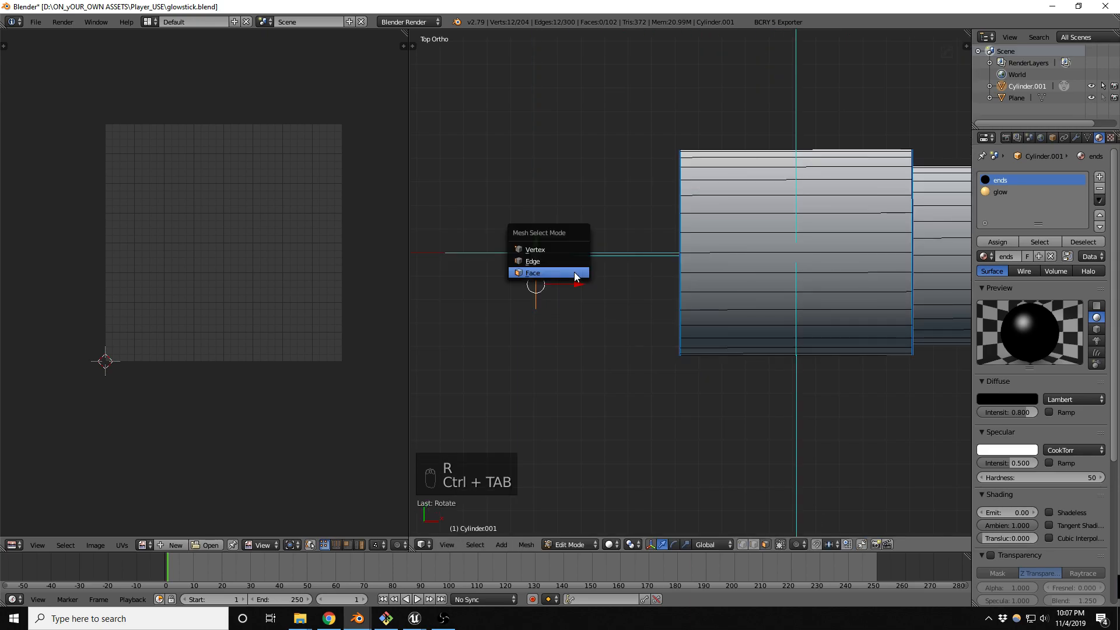
left_click(554, 248)
key("z")
left_click_drag(573, 286, 702, 292)
left_click_drag(663, 261, 708, 280)
key("s")
left_click(716, 285)
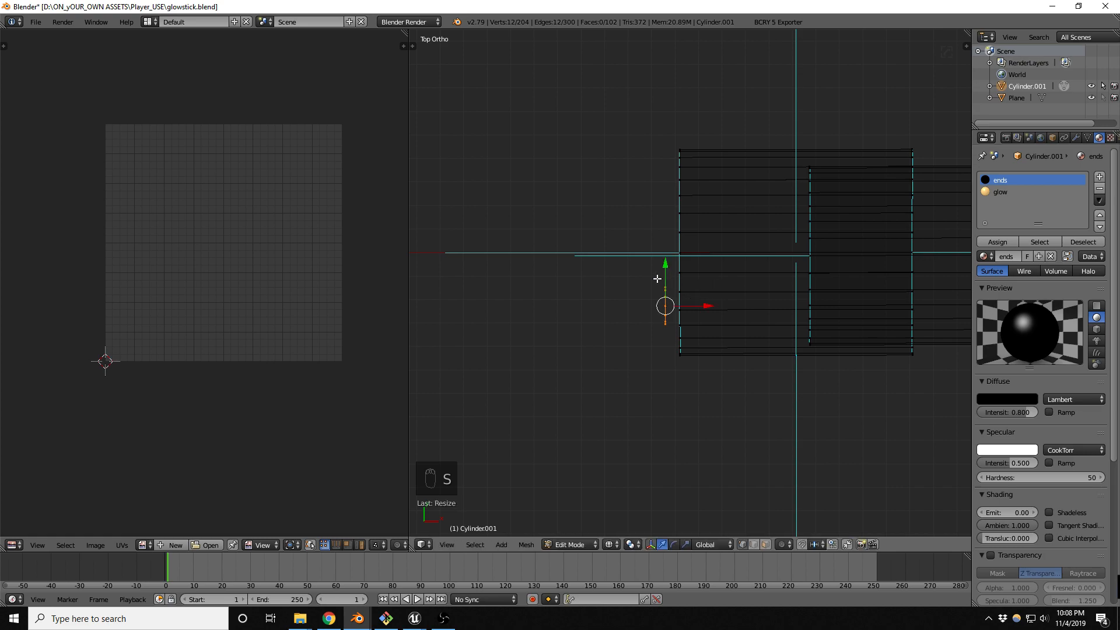
Duplicate the circle outward from the cap, tilt the copy about 20° and position it as the loop's second cross-section.
key("shift+d")
left_click(556, 283)
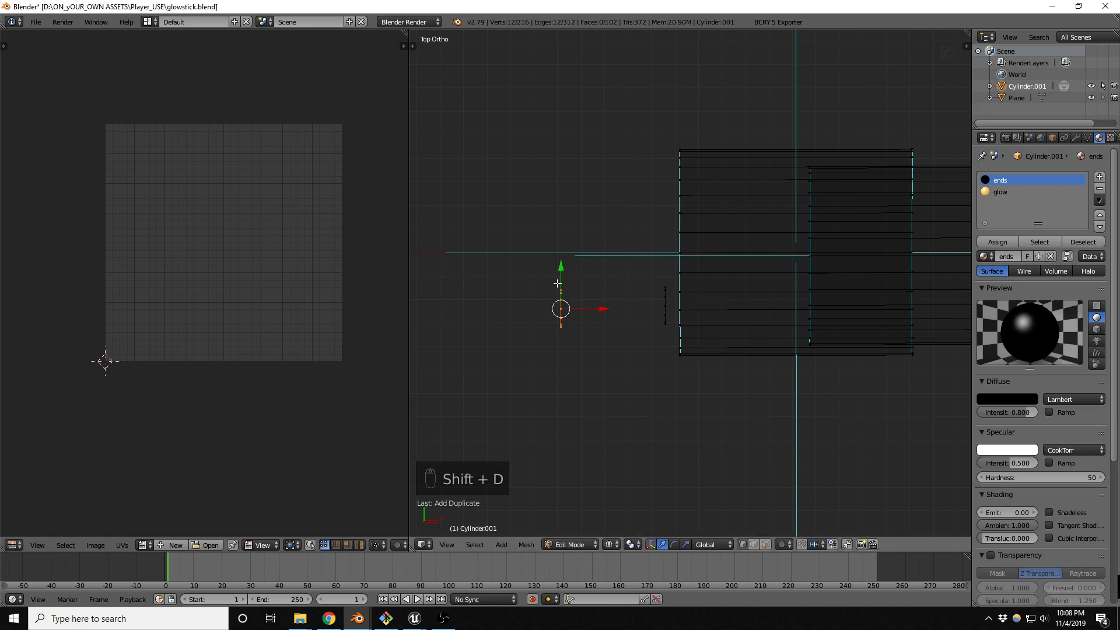
key("r")
left_click(592, 289)
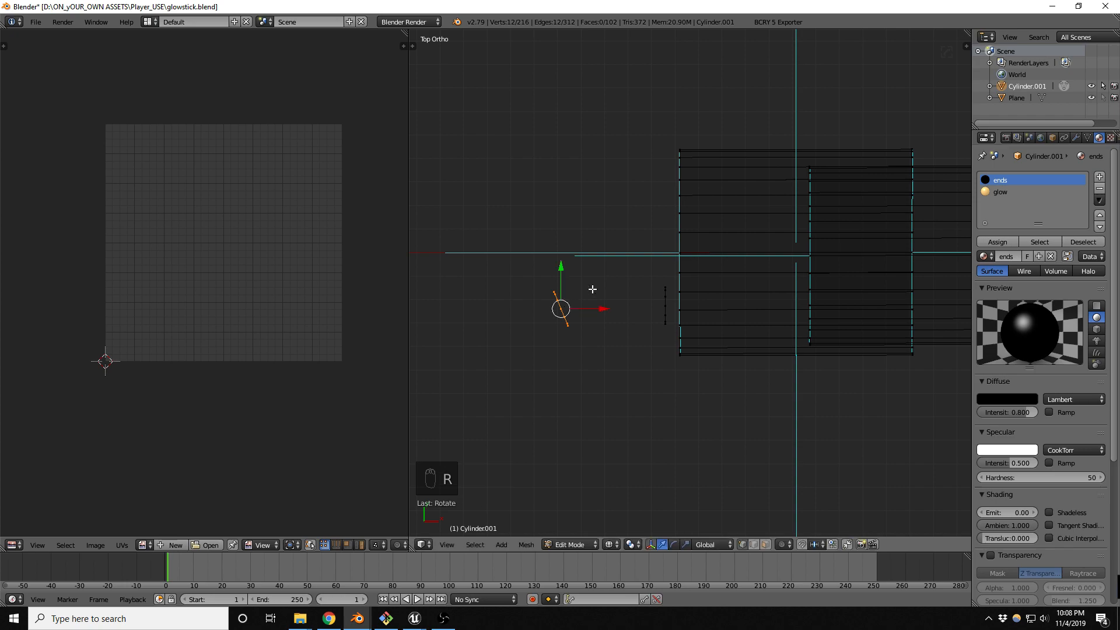
key("g")
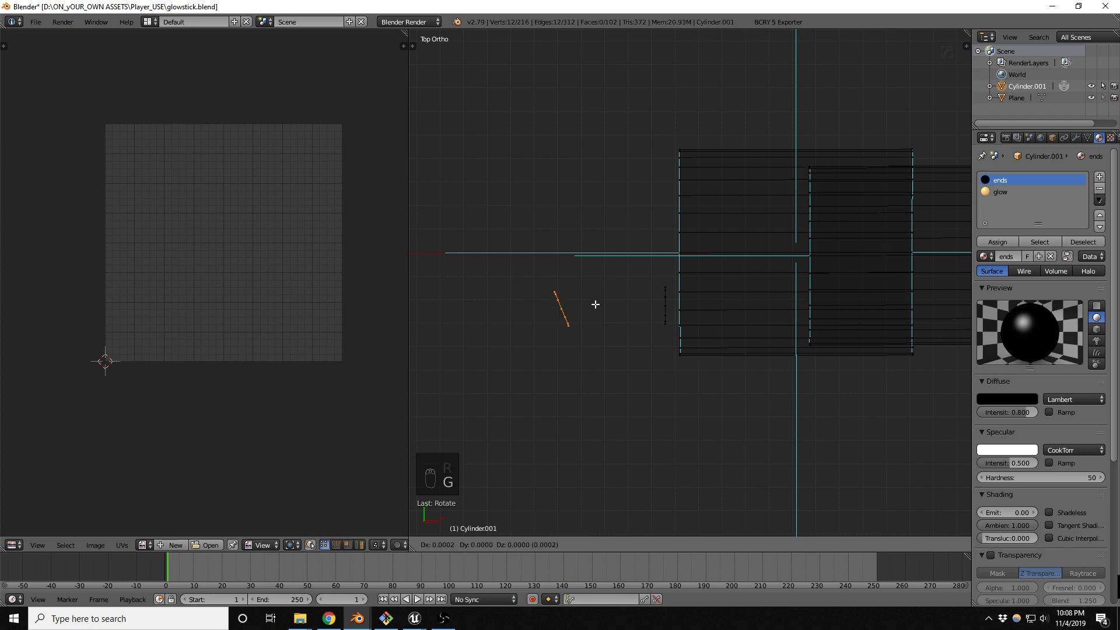
left_click(628, 292)
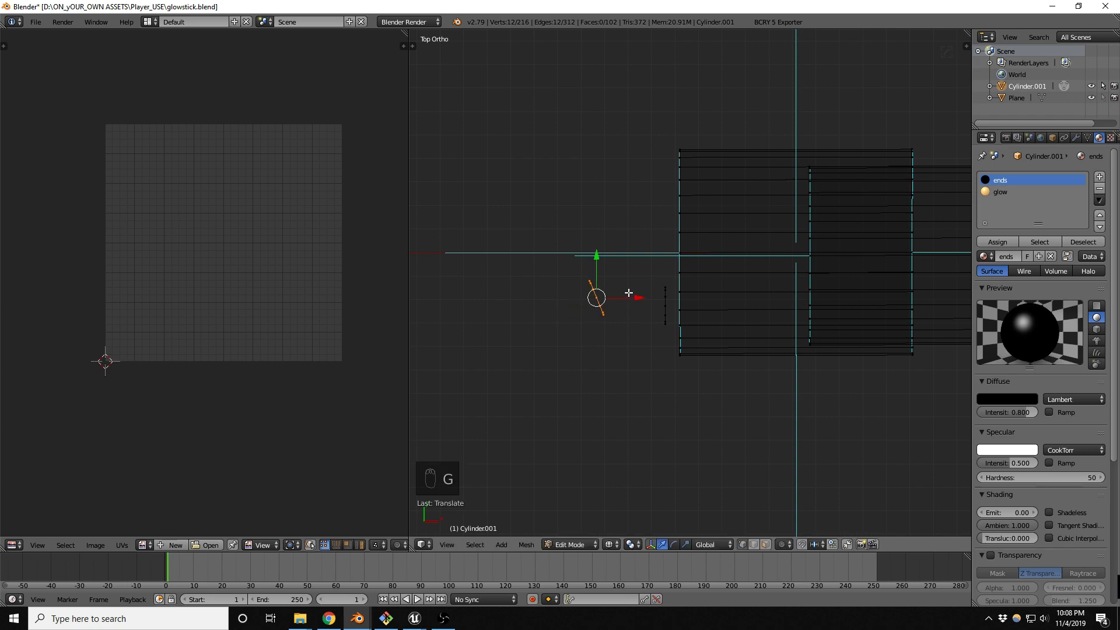
Duplicate the tilted circle farther from the cap, rotate the copy to a rising diagonal and position it at the loop's lower outer bend.
key("shift+d")
left_click(574, 279)
key("r")
left_click(545, 325)
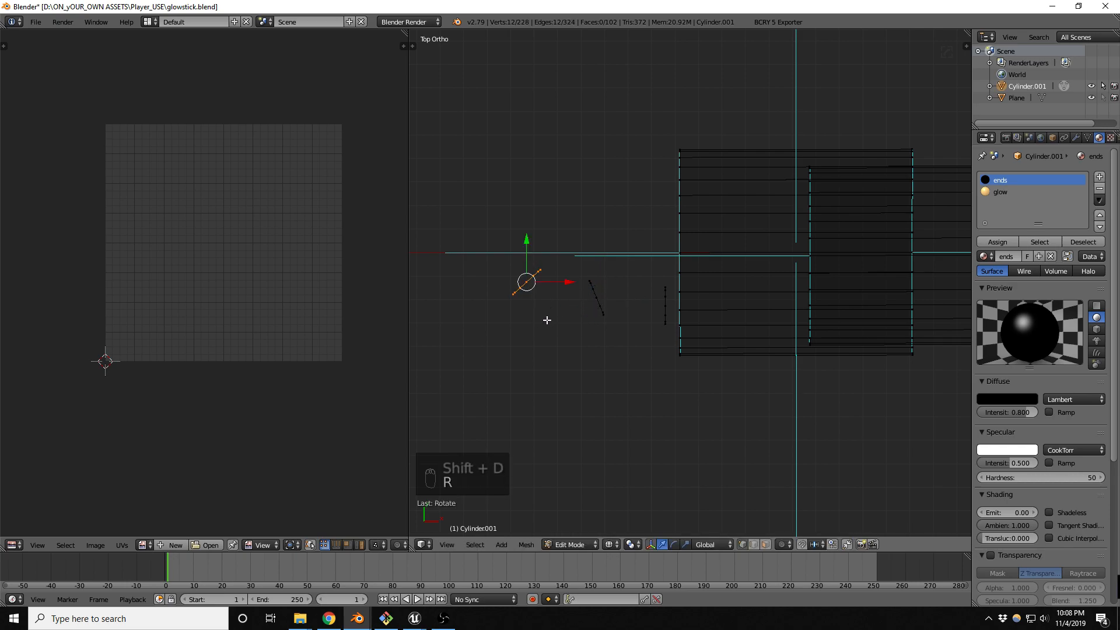
key("g")
left_click(557, 302)
Duplicate the diagonal circle across the cap's centre line and rotate the copy to mirror its slant at the upper outer bend.
key("shift+d")
left_click(548, 207)
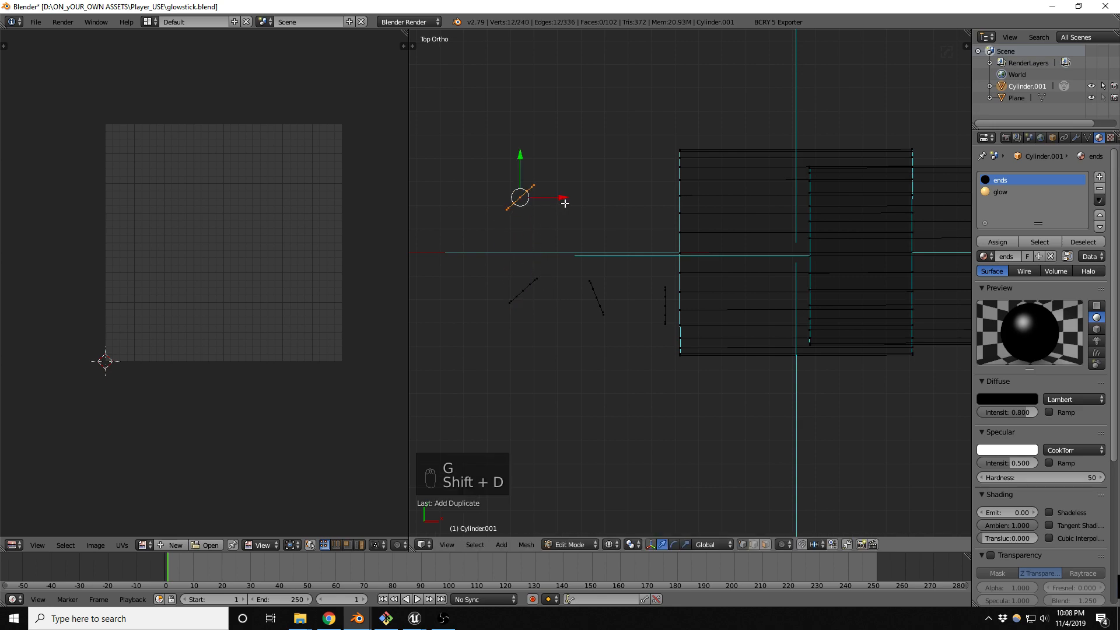
key("r")
left_click(550, 283)
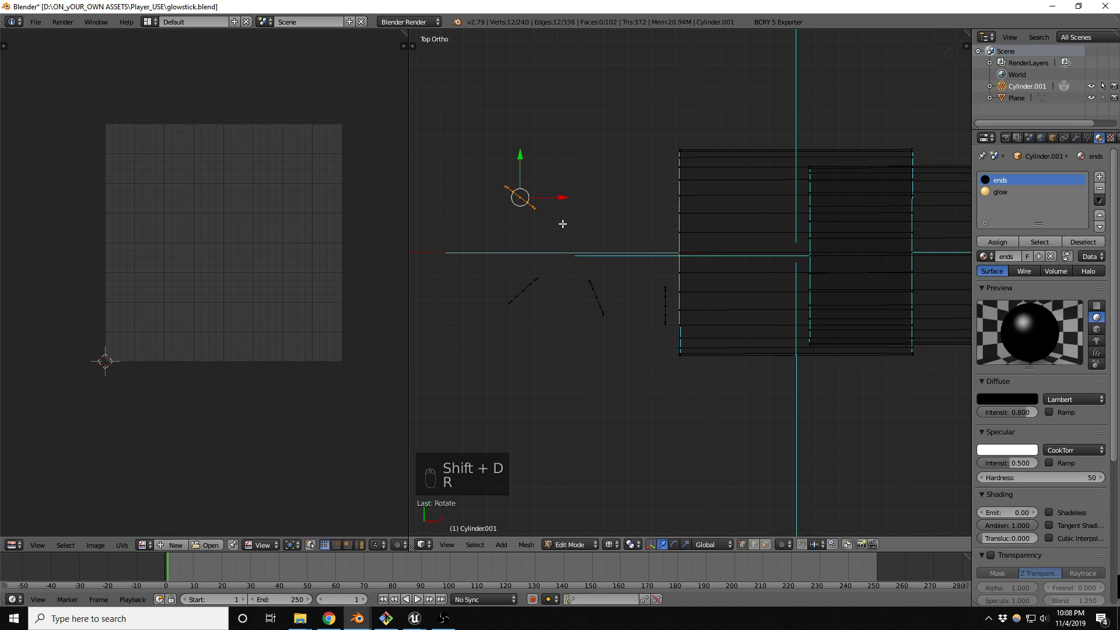
Duplicate the upper diagonal circle back toward the cap and rotate the copy until it is nearly parallel to the cap's face.
key("shift+d")
left_click(638, 207)
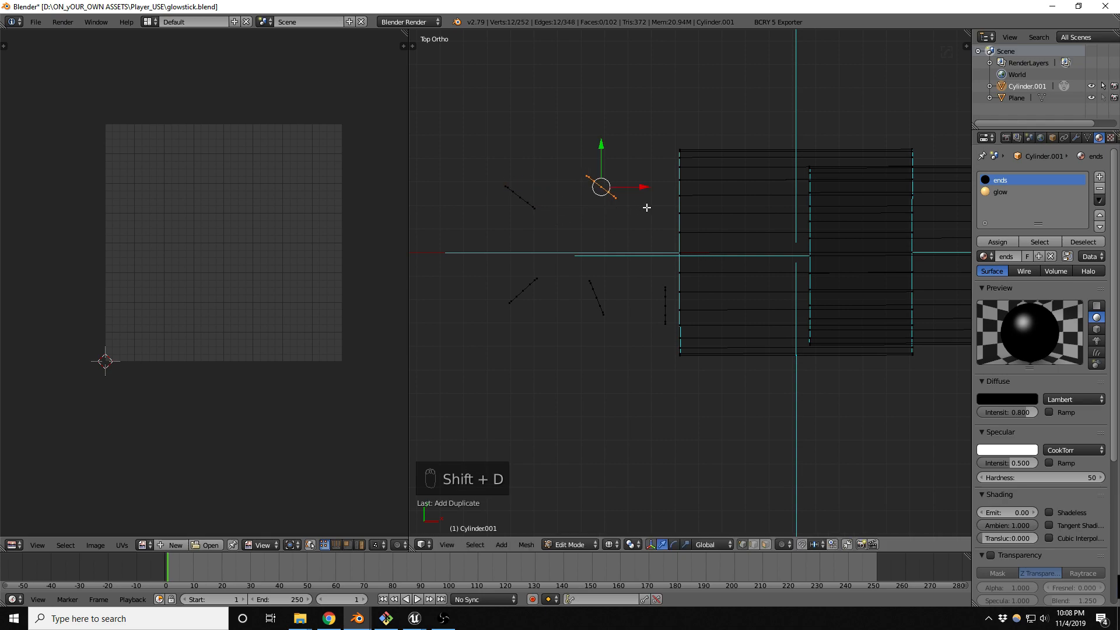
key("r")
left_click(632, 274)
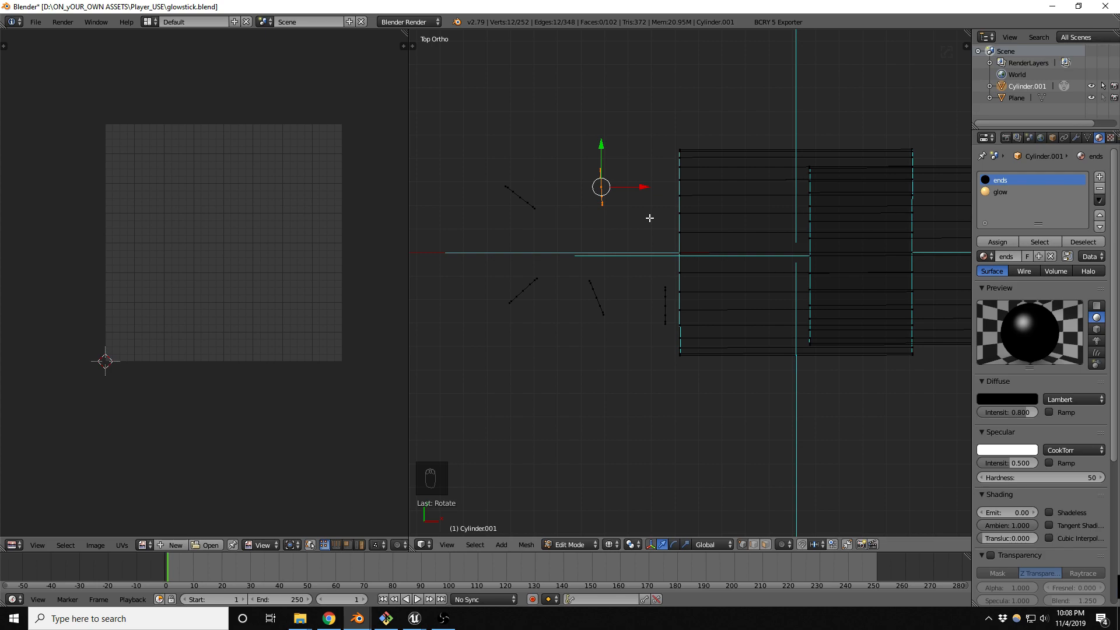
Bridge the two upper circles with Bridge Edge Loops using 3 cuts.
right_click(524, 198, "alt+shift")
key("space")
type("bridge")
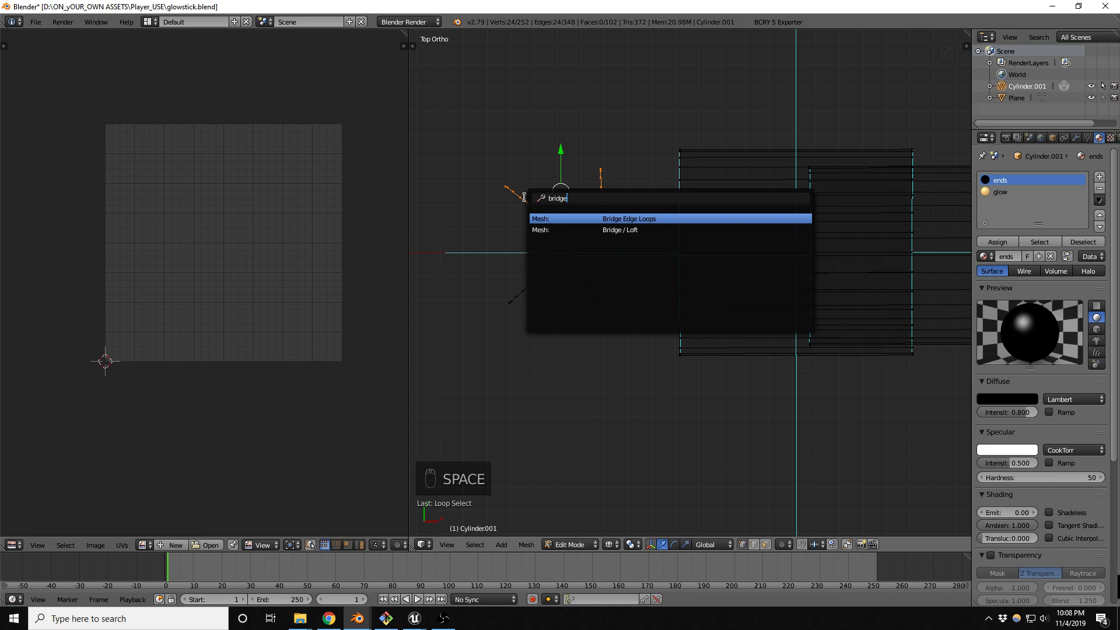
key("Return")
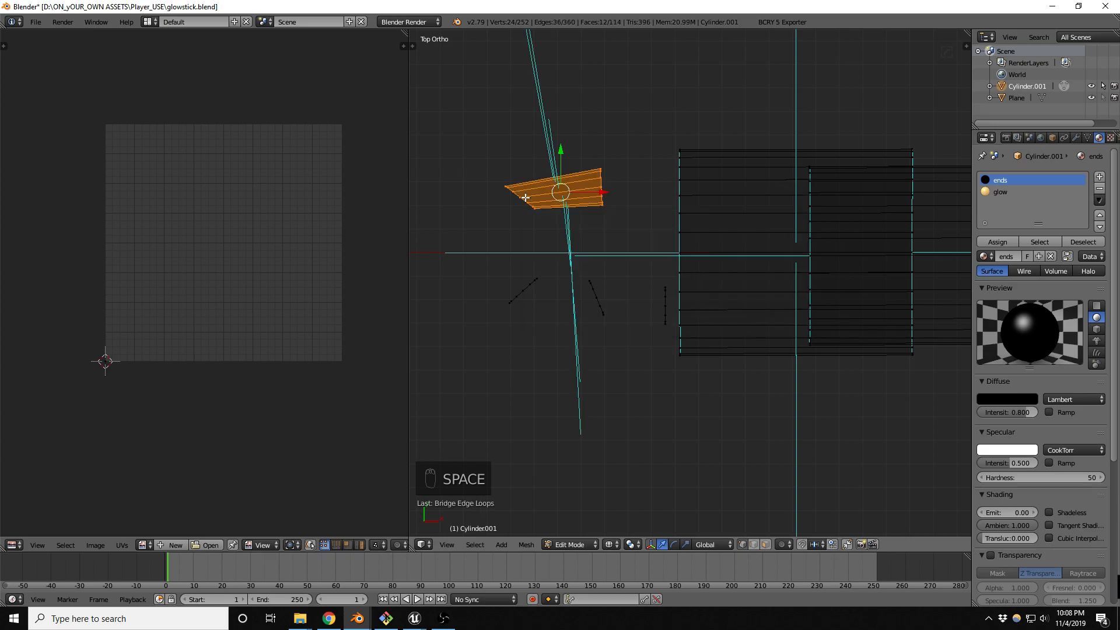
key("t")
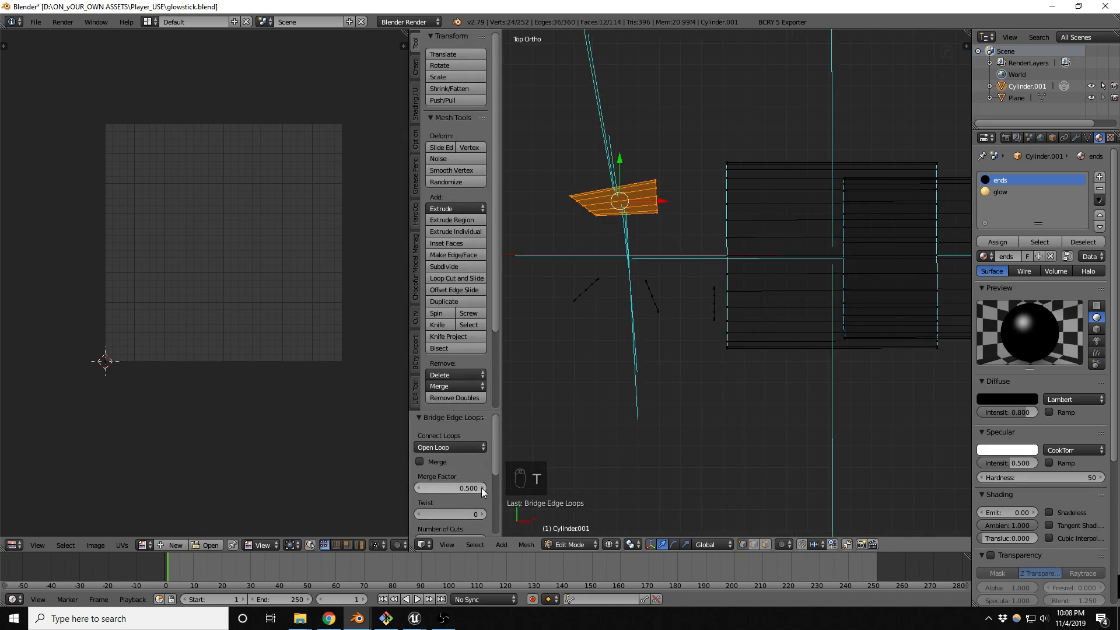
left_click(481, 470)
left_click(481, 471)
left_click(481, 470)
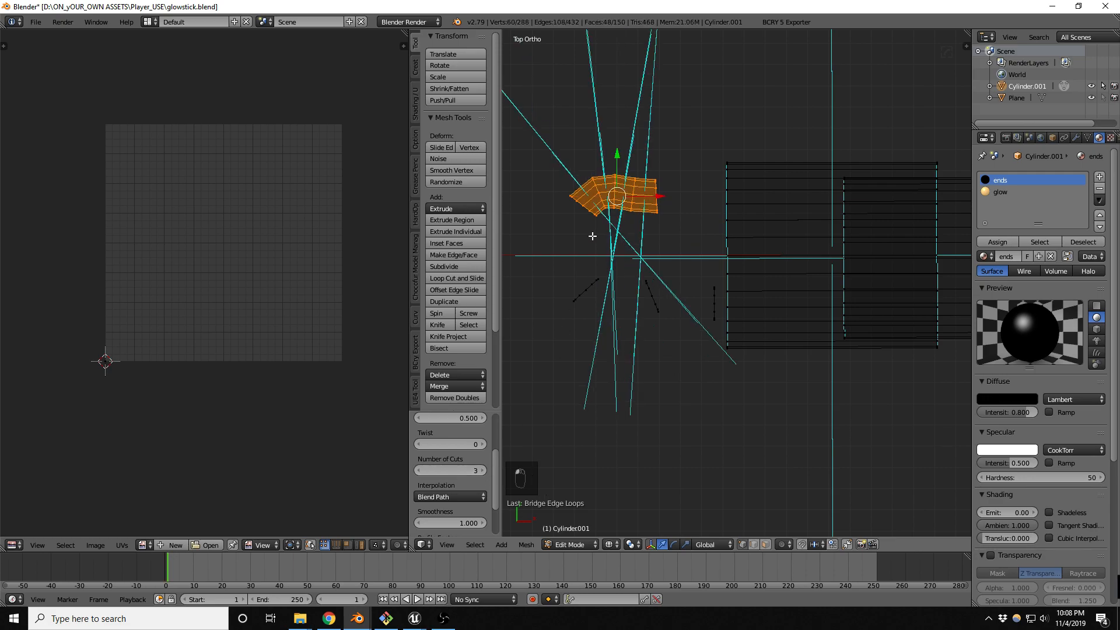
Bridge the upper and lower diagonal circles around the outer bend with Bridge Edge Loops using 4 cuts.
right_click(583, 209, "alt")
right_click(585, 285, "alt+shift")
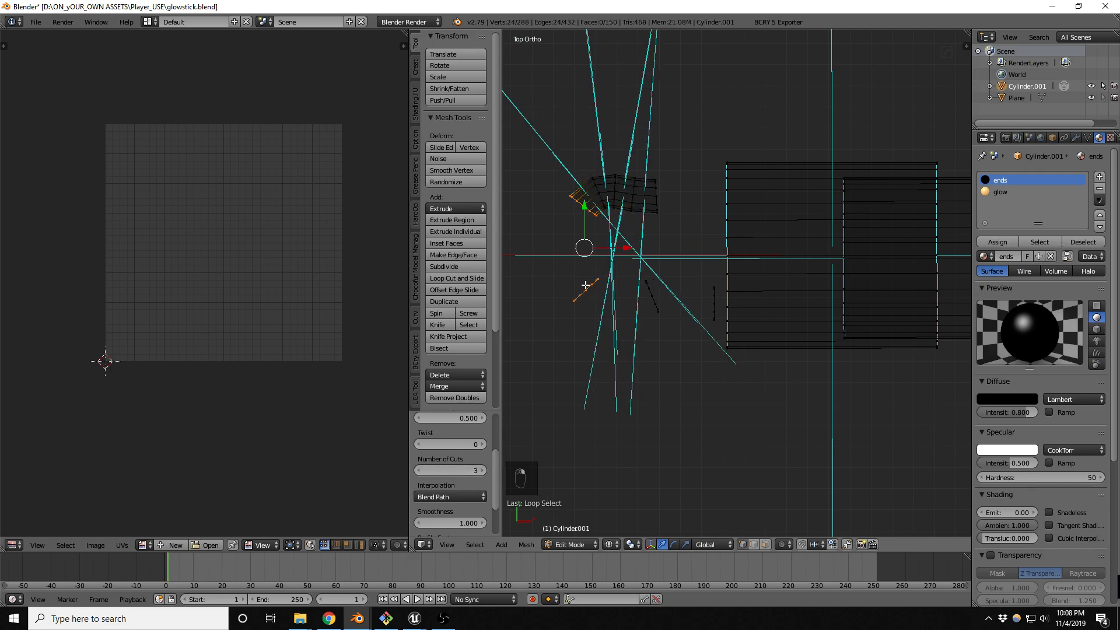
key("space")
key("Return")
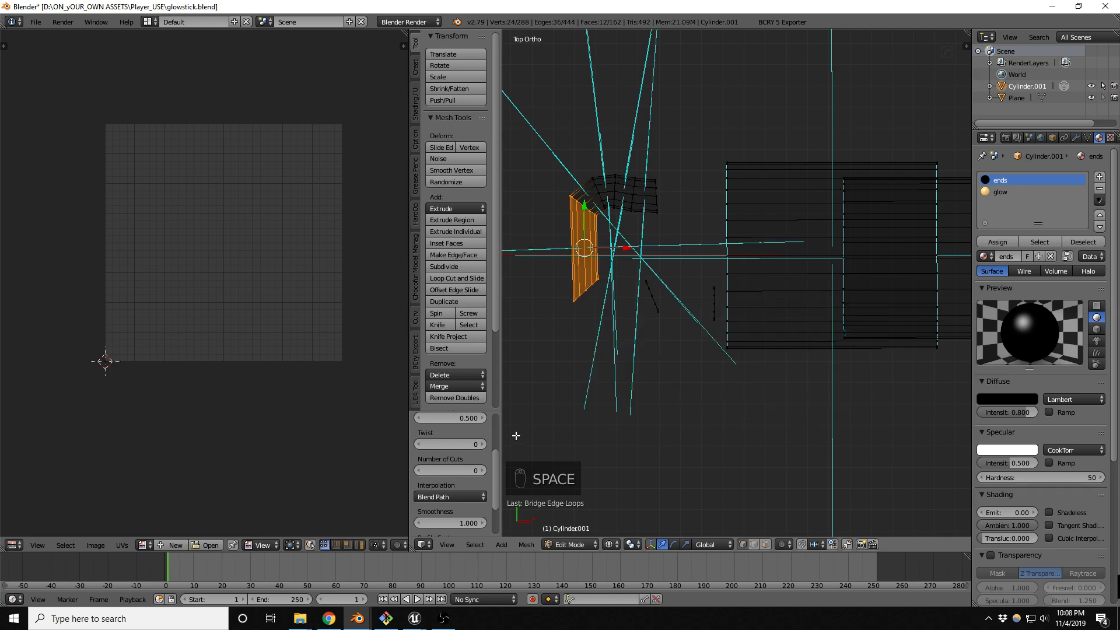
left_click(482, 470)
left_click(482, 470)
left_click(482, 470)
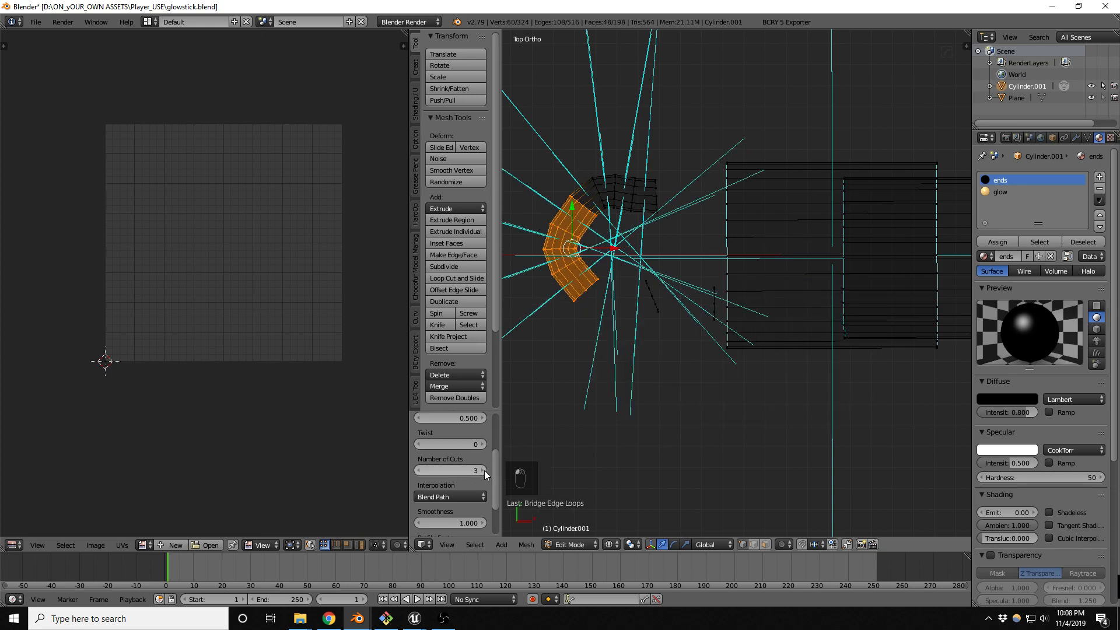
left_click(484, 470)
Bridge the lower diagonal circle to the tilted circle nearer the cap with Bridge Edge Loops using 2 cuts.
right_click(588, 290, "alt")
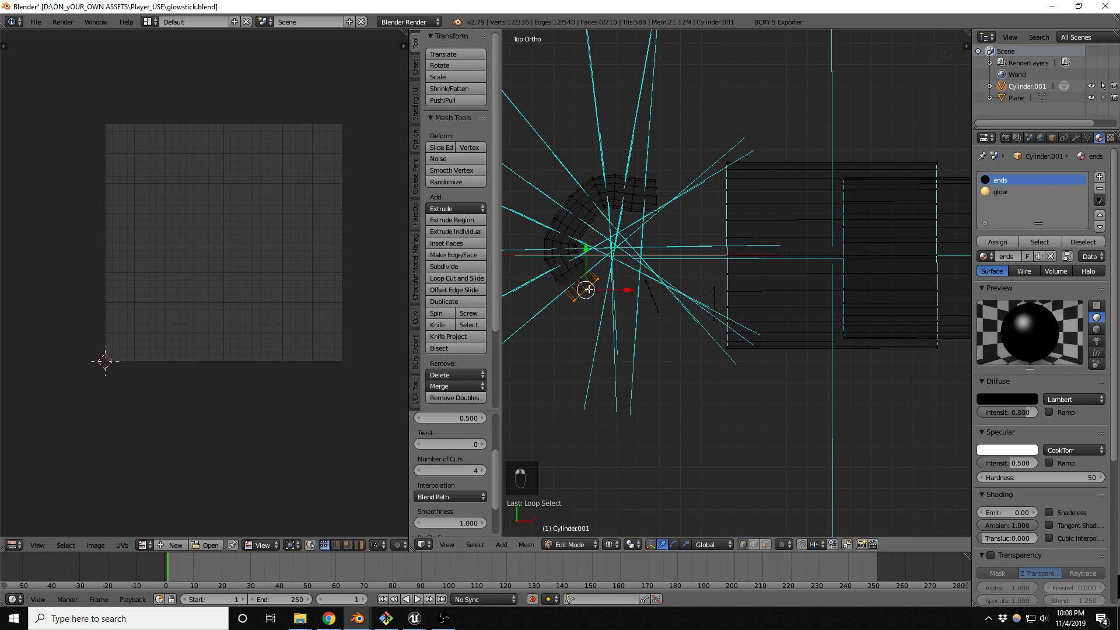
right_click(646, 291, "alt+shift")
key("space")
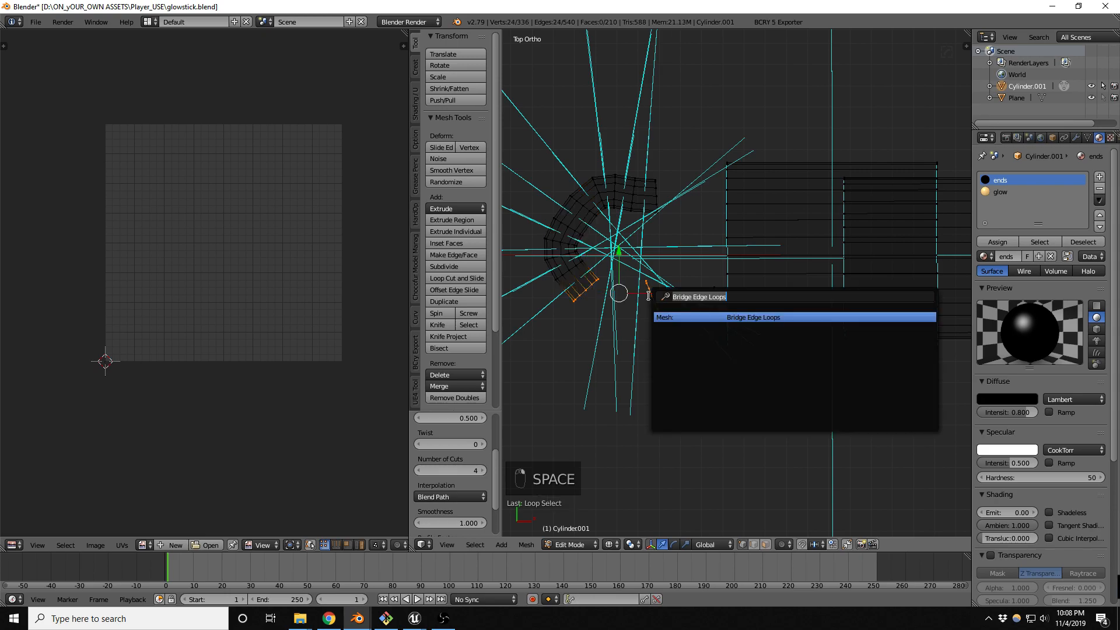
key("Return")
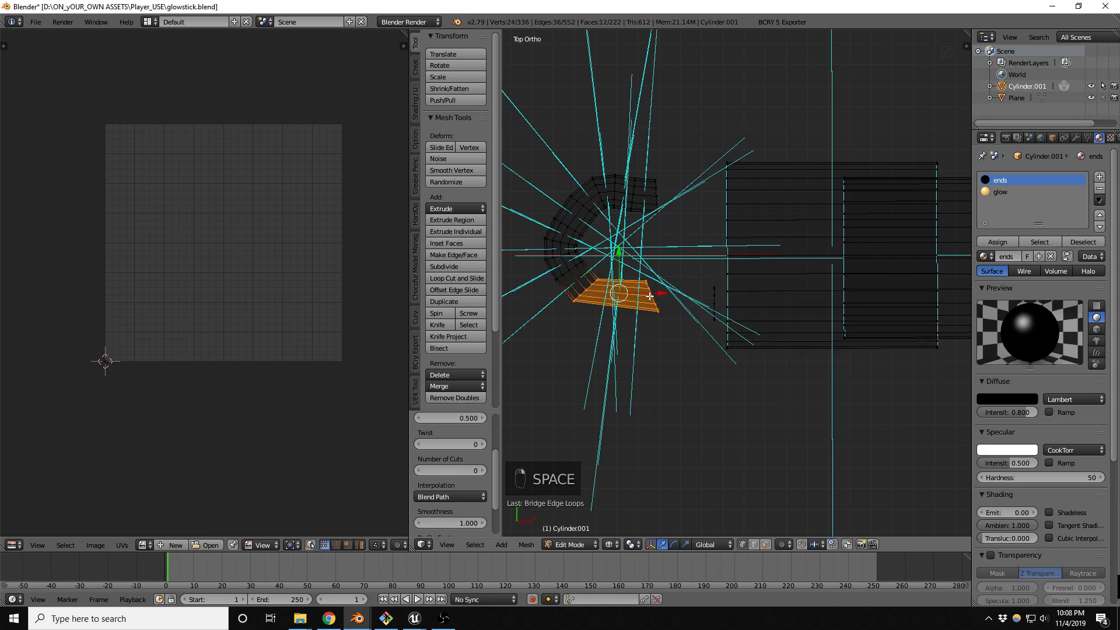
left_click(482, 470)
left_click(481, 470)
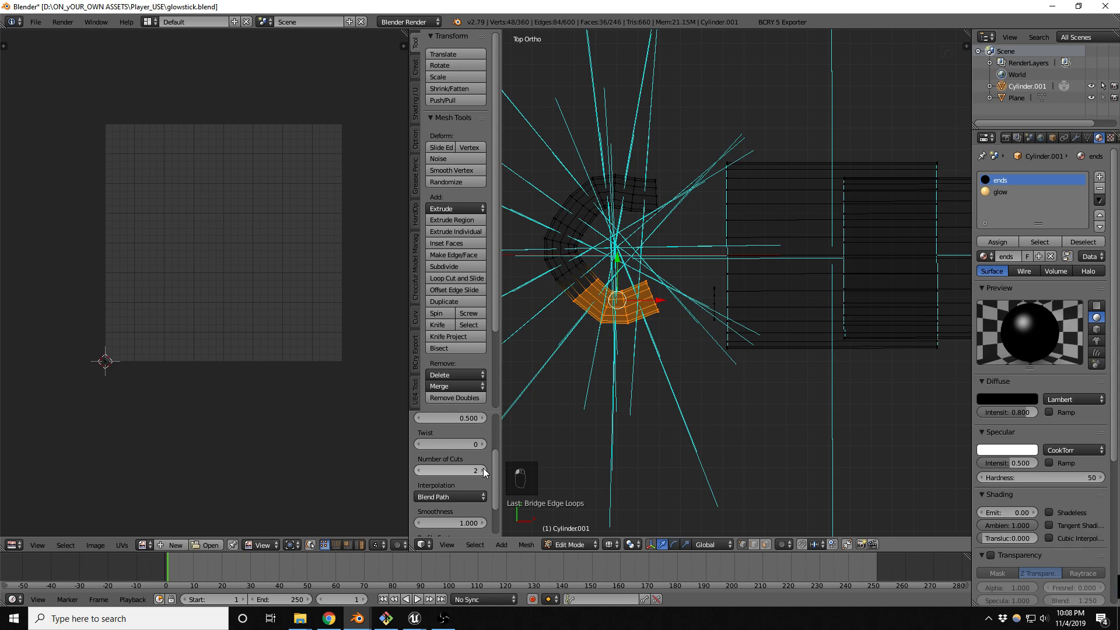
Bridge the tilted lower circle to the circle beside the cap with Bridge Edge Loops using 3 cuts.
right_click(651, 293, "alt")
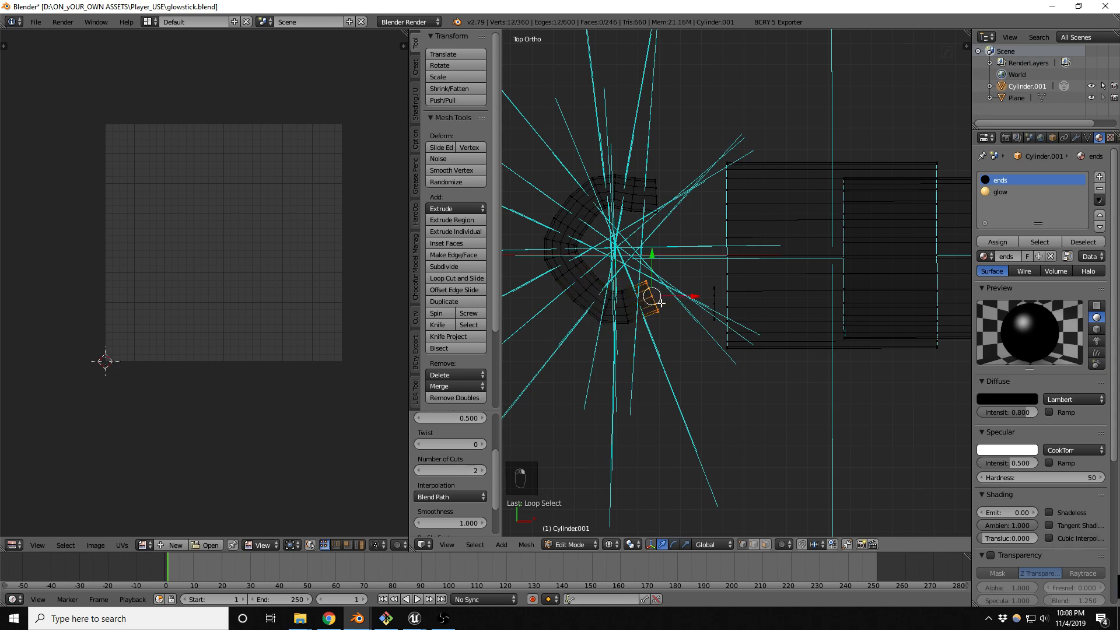
right_click(712, 300, "alt+shift")
key("space")
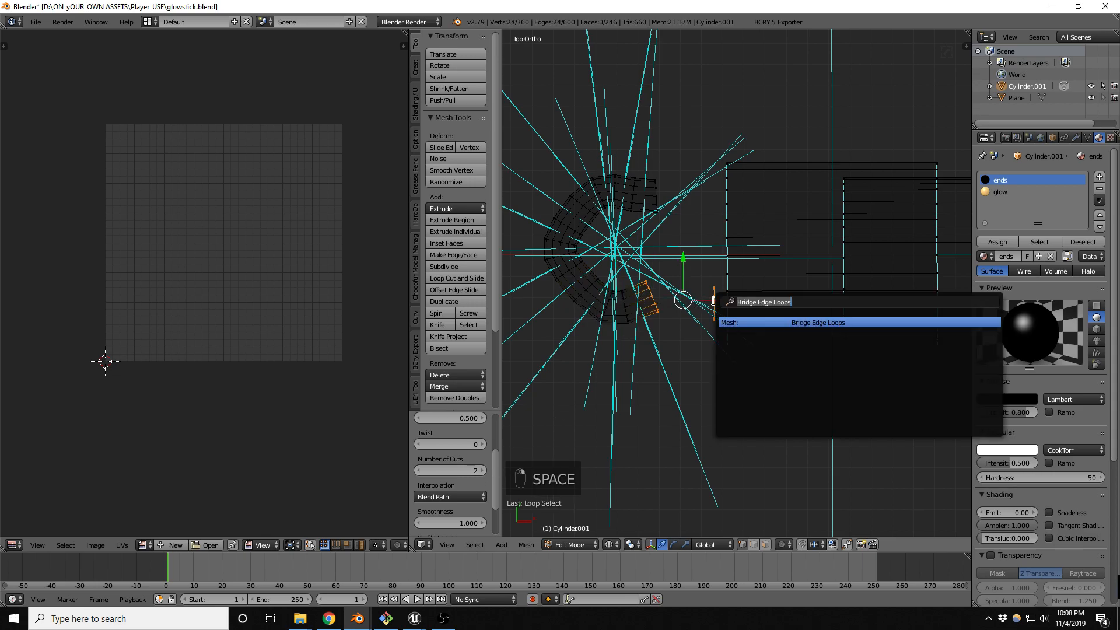
key("Return")
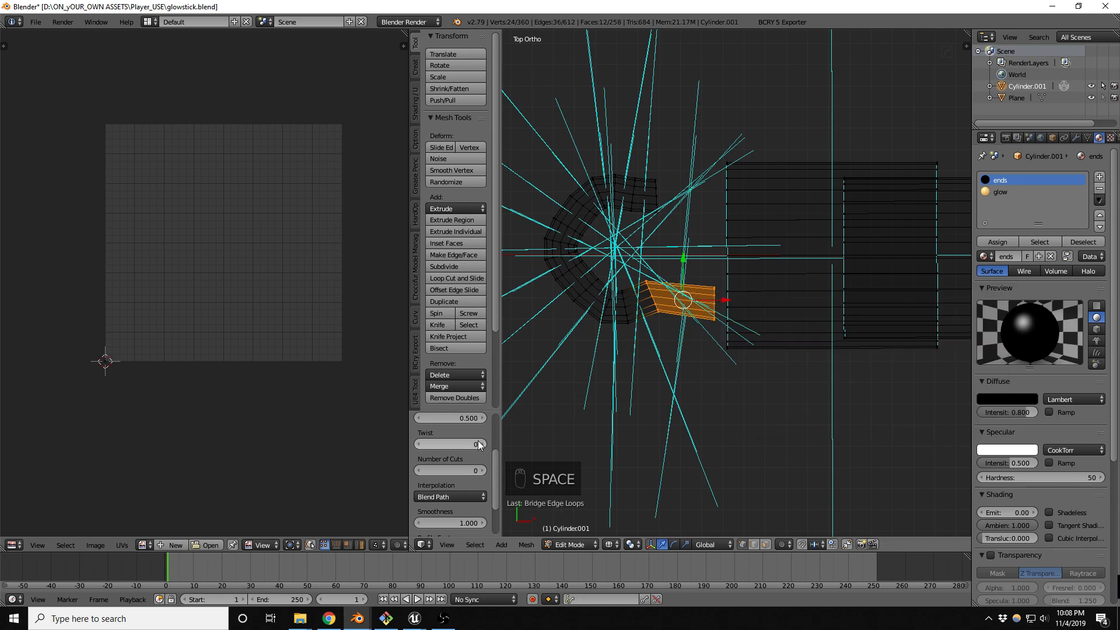
left_click(484, 470)
left_click(484, 470)
left_click(483, 470)
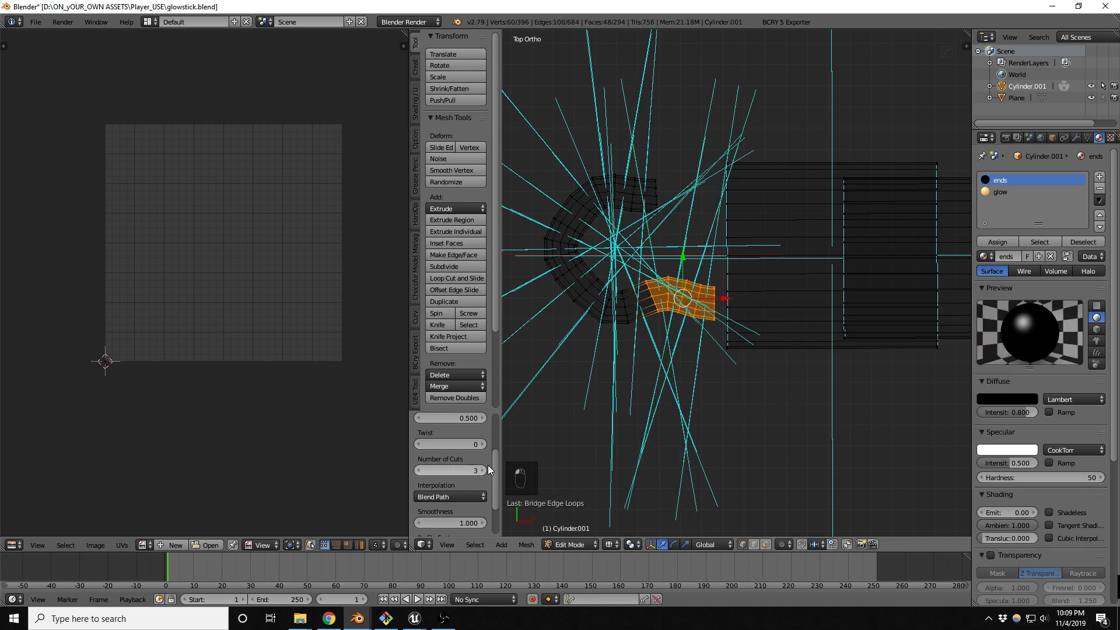
Extrude the upper and lower open ends of the hook loop until they reach just inside the cap's end face.
right_click(654, 189, "alt")
key("e")
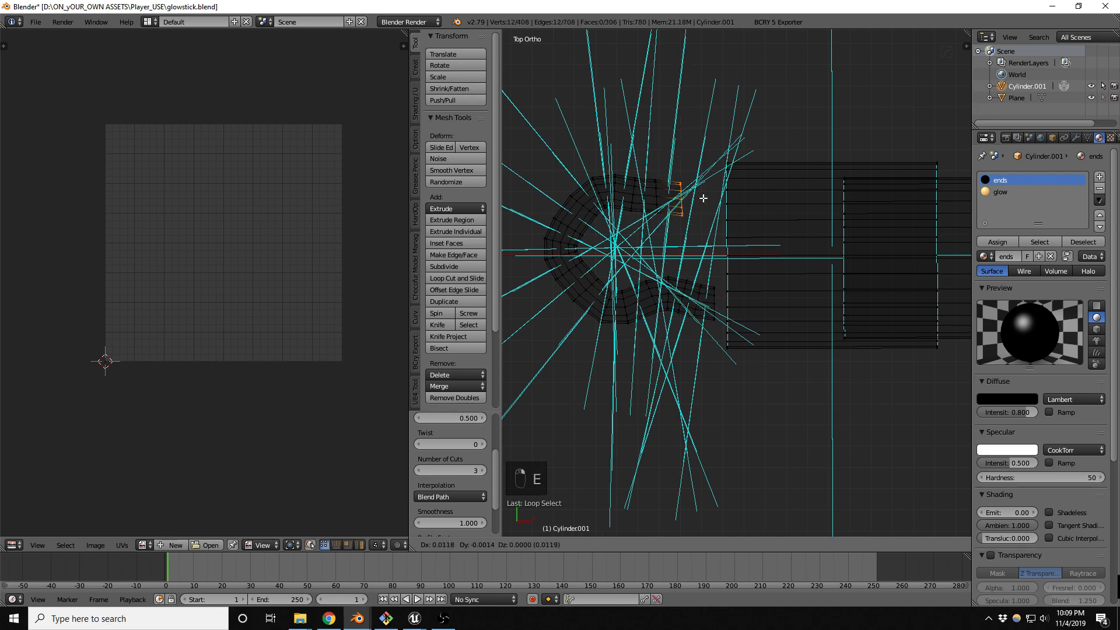
left_click(748, 195)
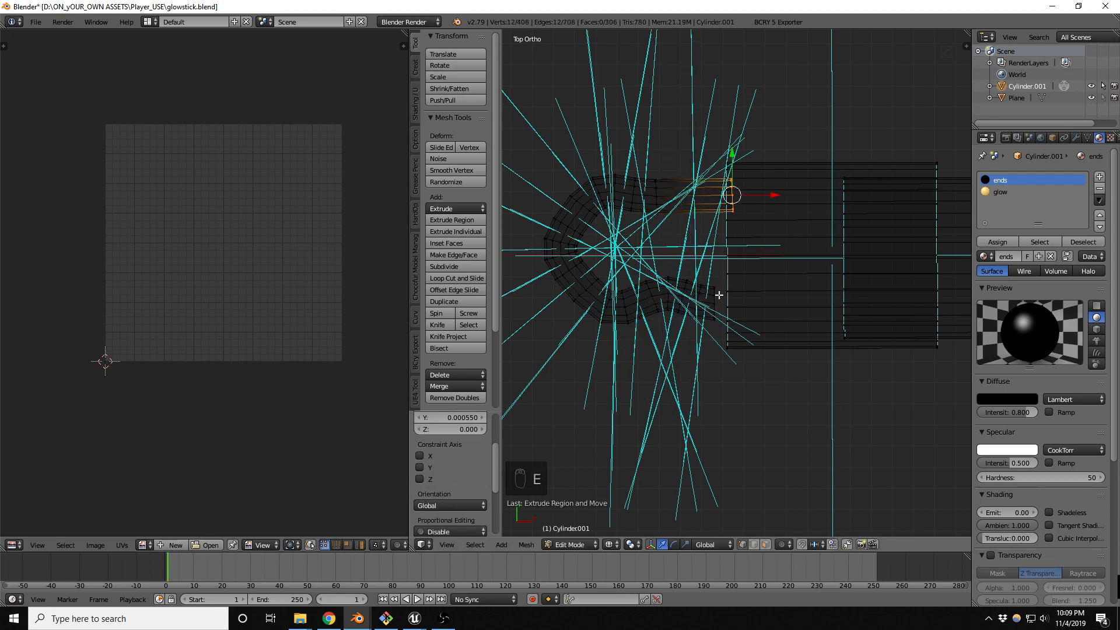
key("e")
left_click(698, 266)
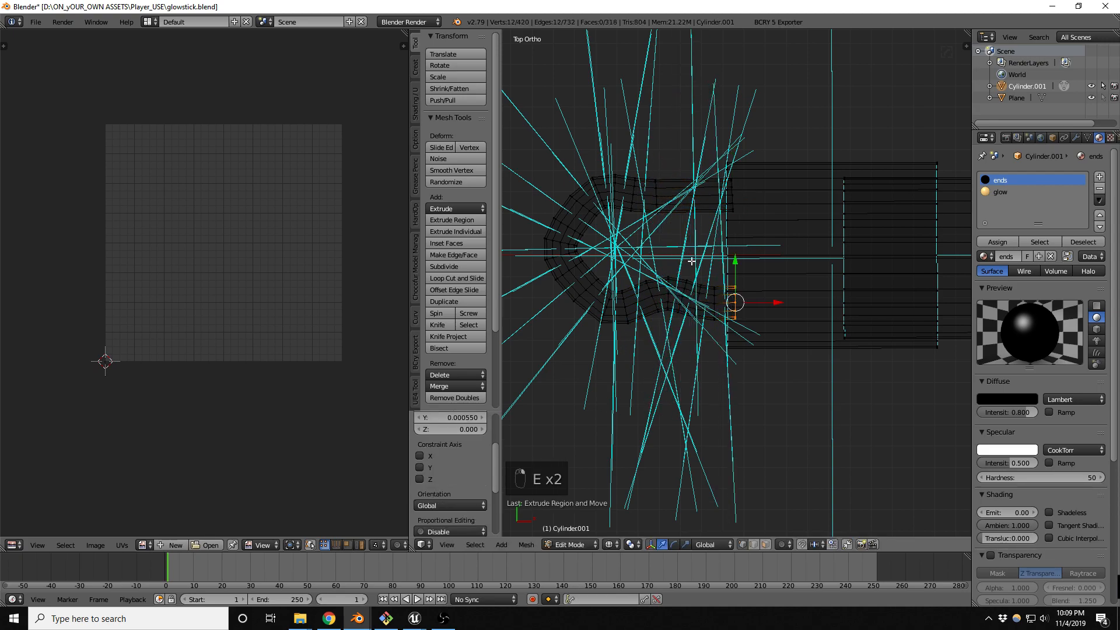
Return to Object Mode with solid shading and apply the HardOps Ssharpen operation to the glowstick.
scroll(648, 232, "down", 4)
mouse_move(648, 231)
middle_mouse_down()
mouse_move(807, 195)
mouse_move(772, 205)
middle_mouse_up()
key("Tab")
key("z")
scroll(683, 252, "up", 4)
key("q")
left_click(677, 281)
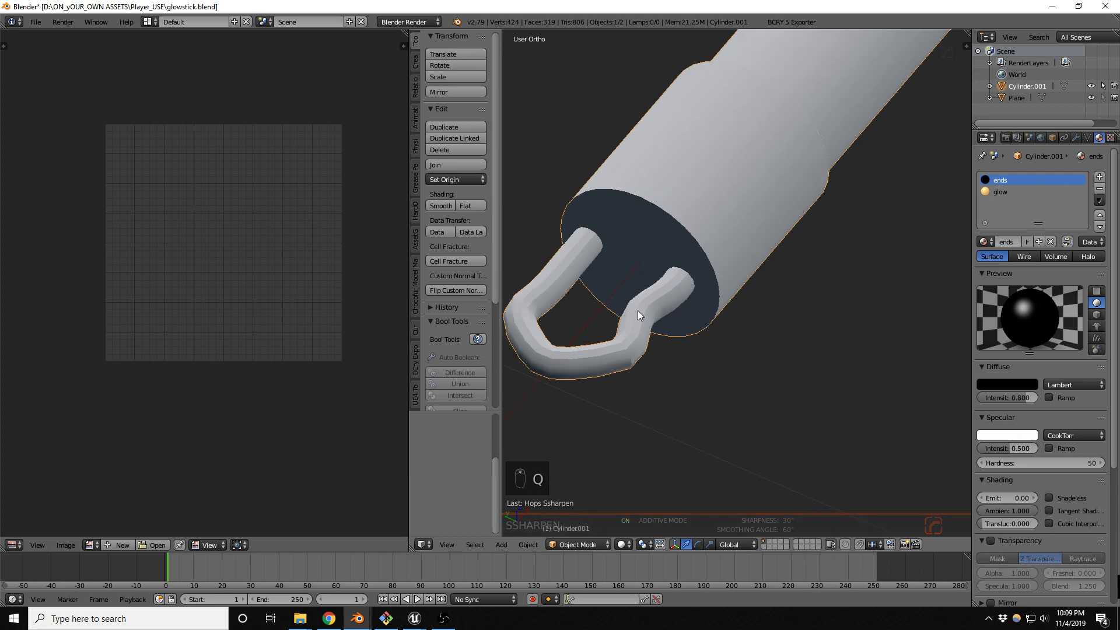
Return to Edit Mode with solid shading and turn off the display of face normals on the mesh.
key("Tab")
scroll(624, 334, "up", 3)
key("z")
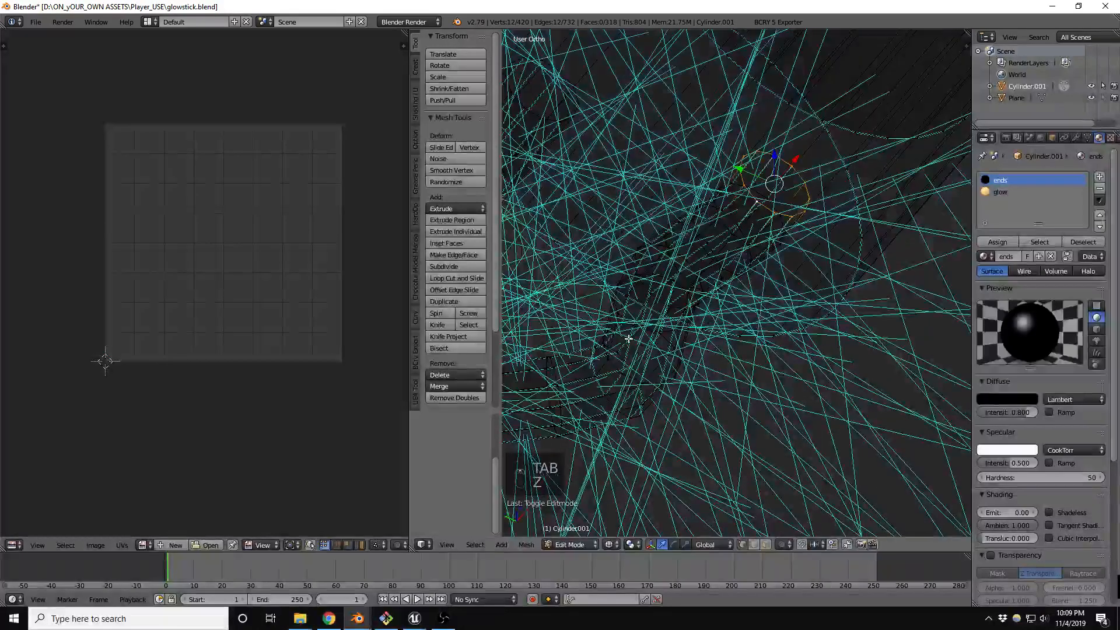
key("z")
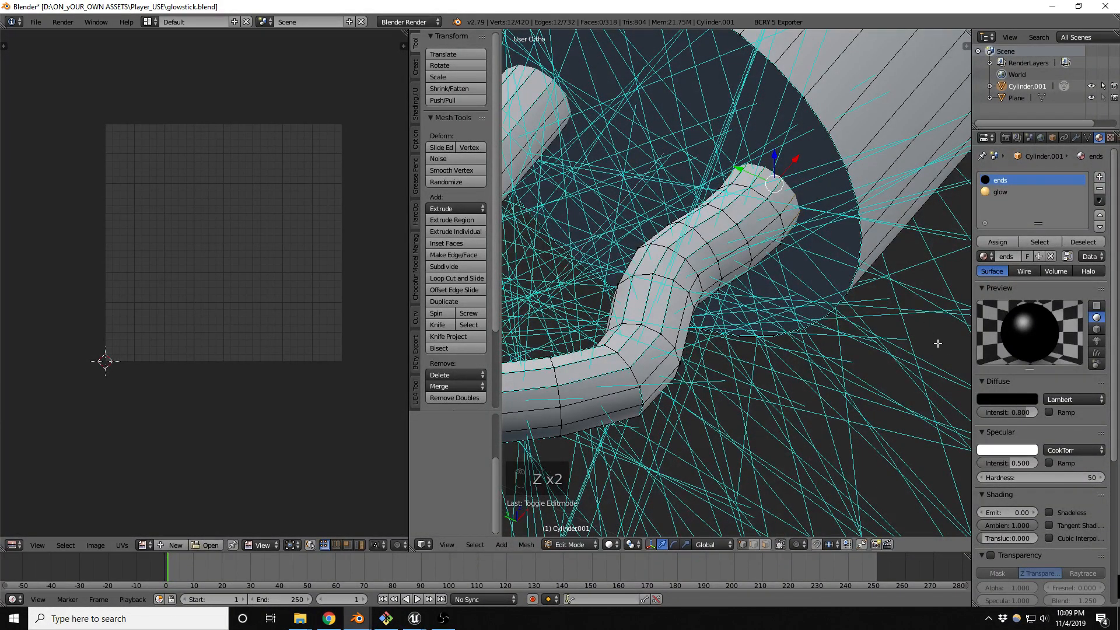
key("n")
left_click(900, 154)
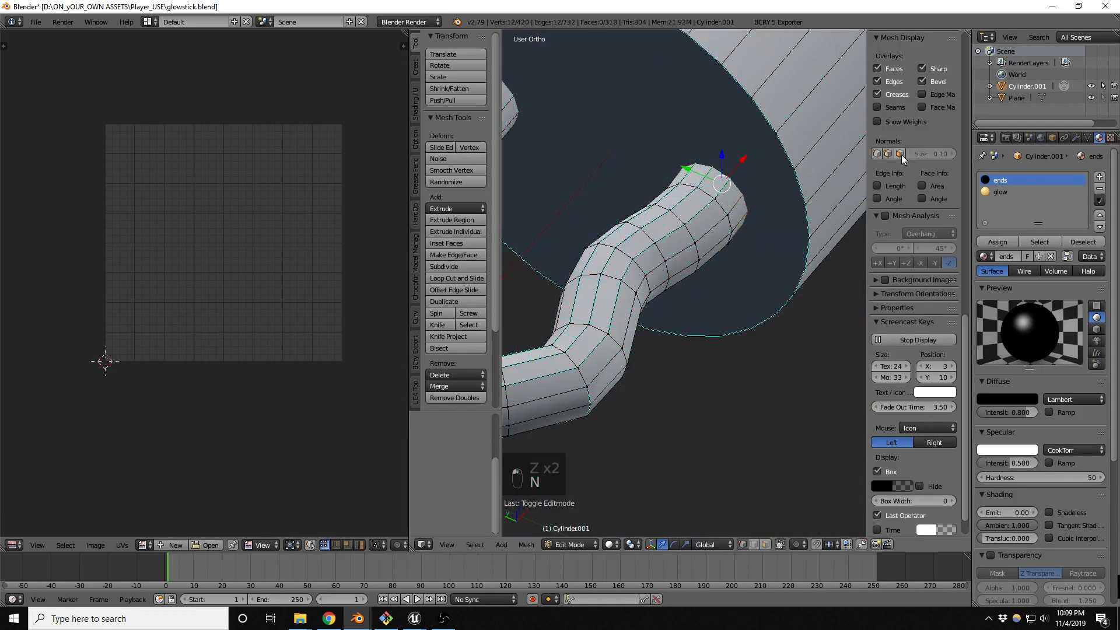
key("n")
Select the whole linked hook, clear its sharp edges, and switch to face selection with solid shading.
key("z")
scroll(650, 336, "down", 2)
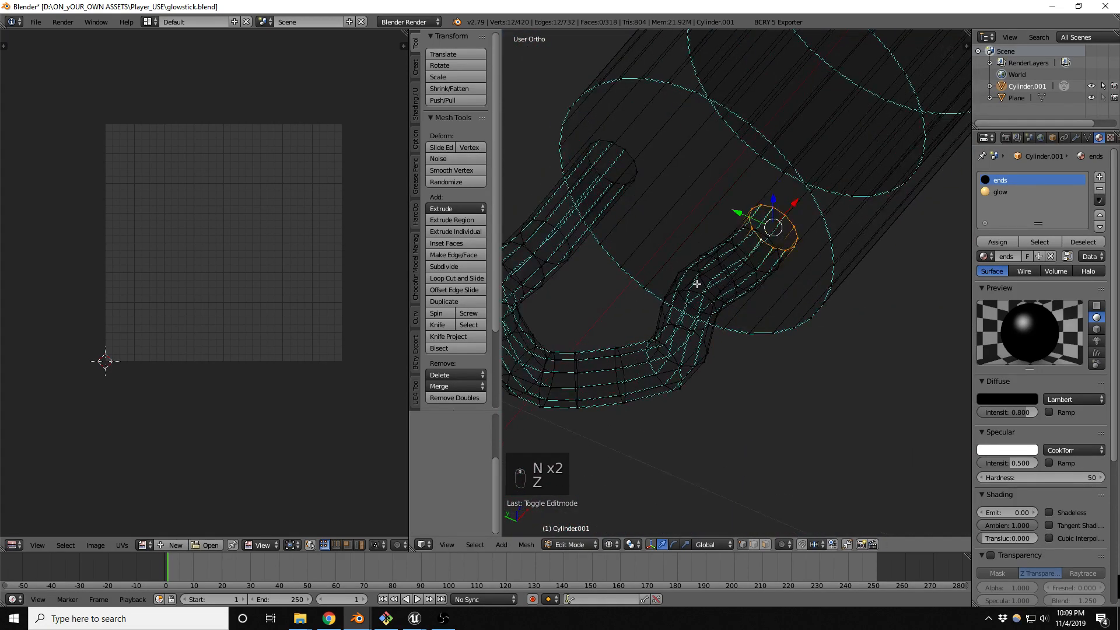
scroll(727, 266, "up", 3)
key("l")
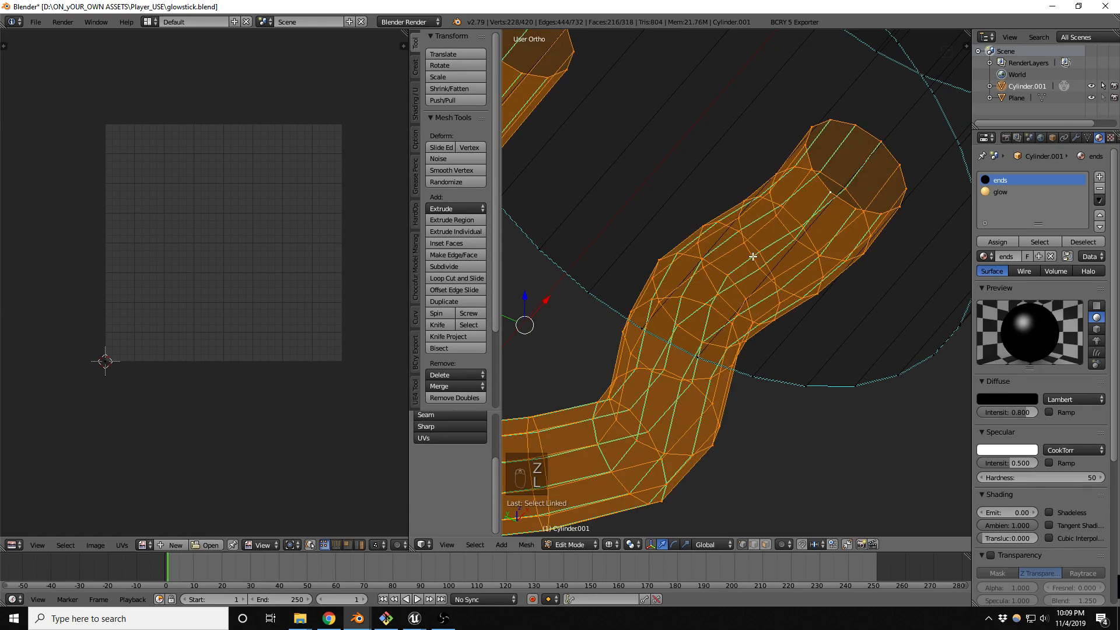
key("ctrl+e")
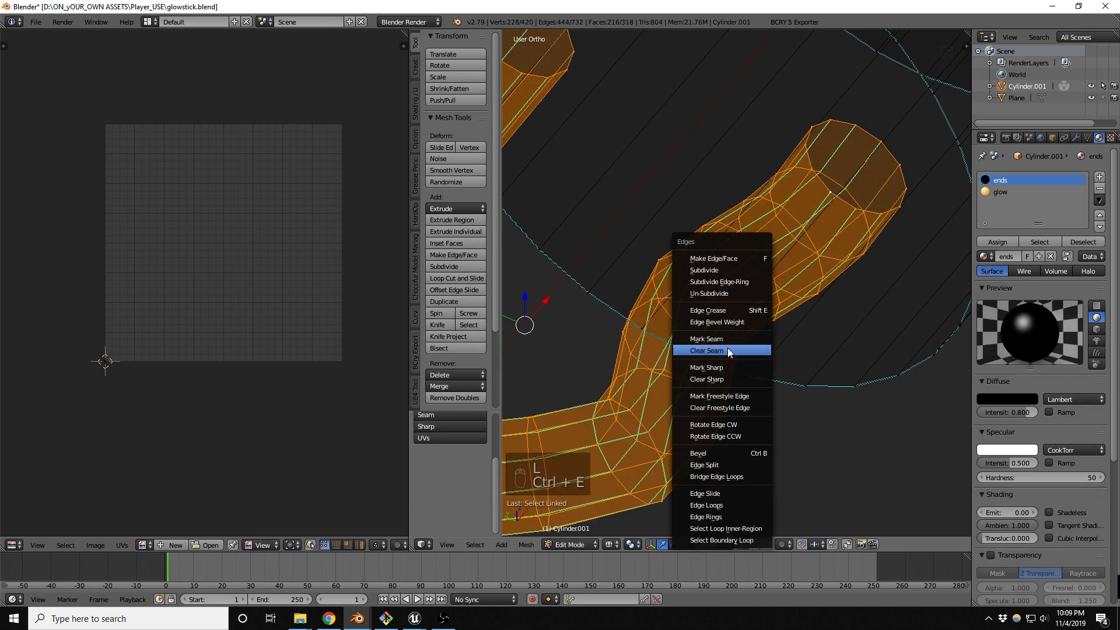
left_click(723, 378)
key("ctrl+Tab")
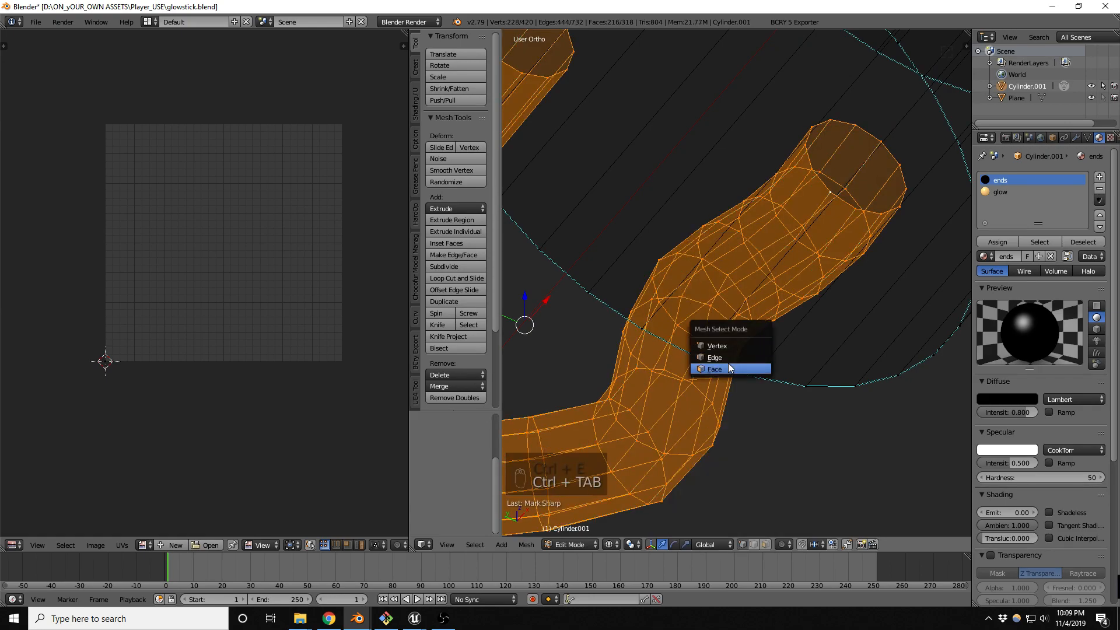
left_click(724, 371)
scroll(758, 349, "down", 2)
key("z")
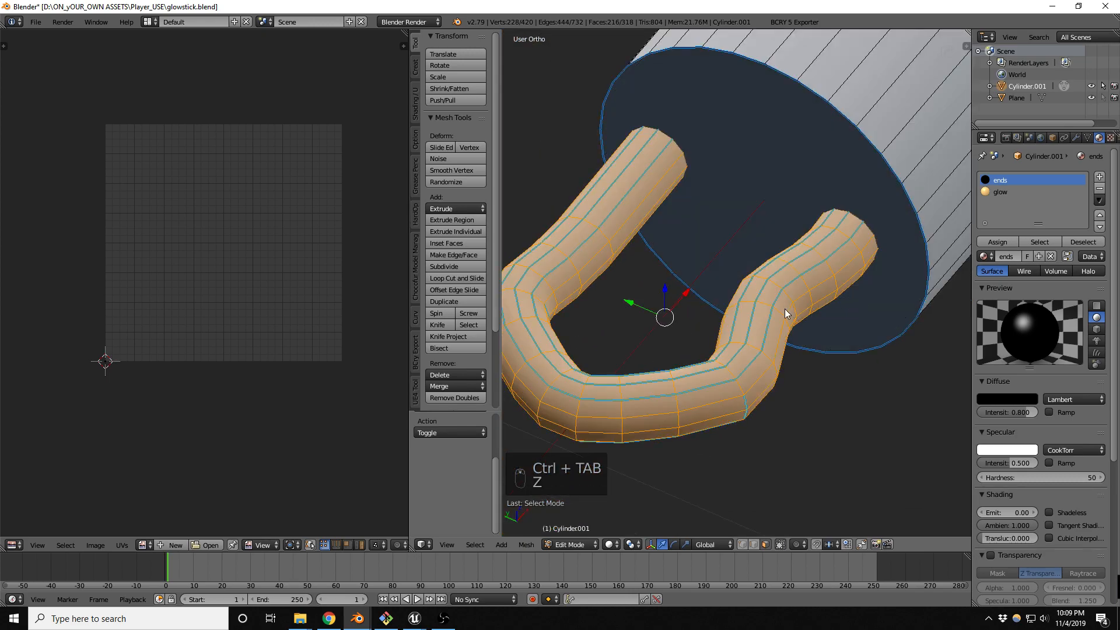
Check the hook in Object Mode, then select the lengthwise edge loop along its inner side and mark it as a seam.
key("Tab")
scroll(769, 300, "down", 6)
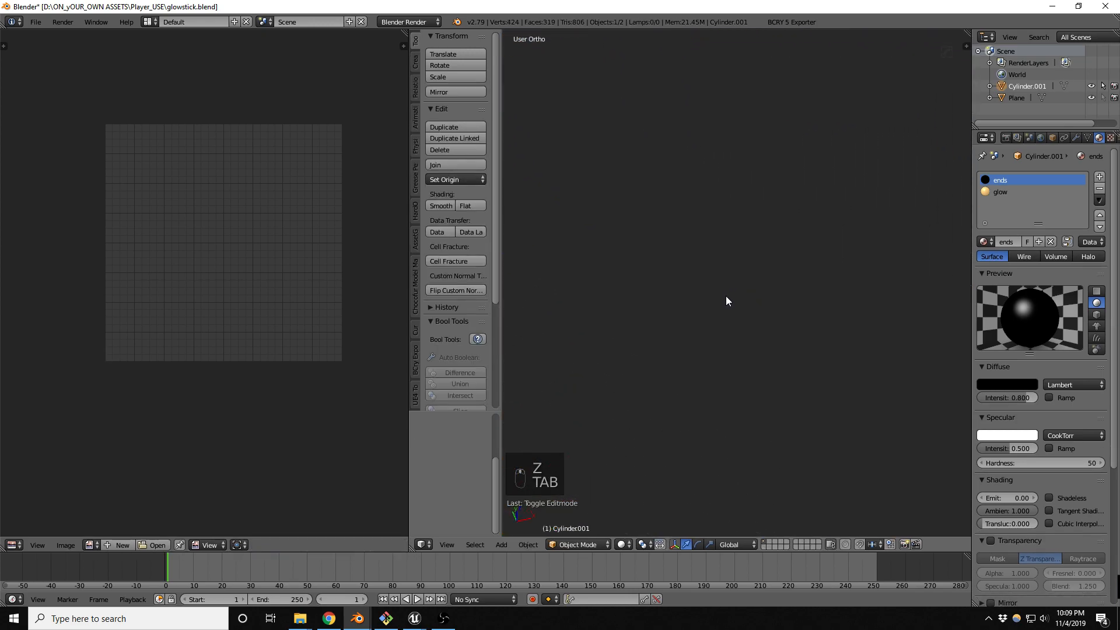
scroll(758, 326, "up", 5)
scroll(642, 269, "up", 3)
key("Tab")
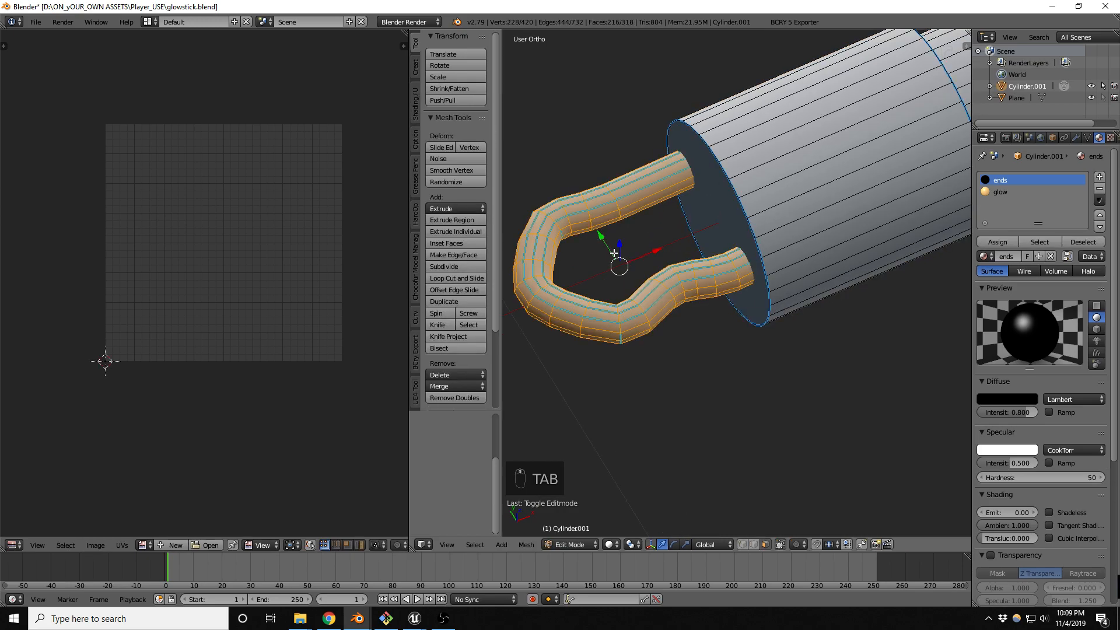
key("ctrl+Tab")
left_click(610, 239)
left_click(592, 220, "alt")
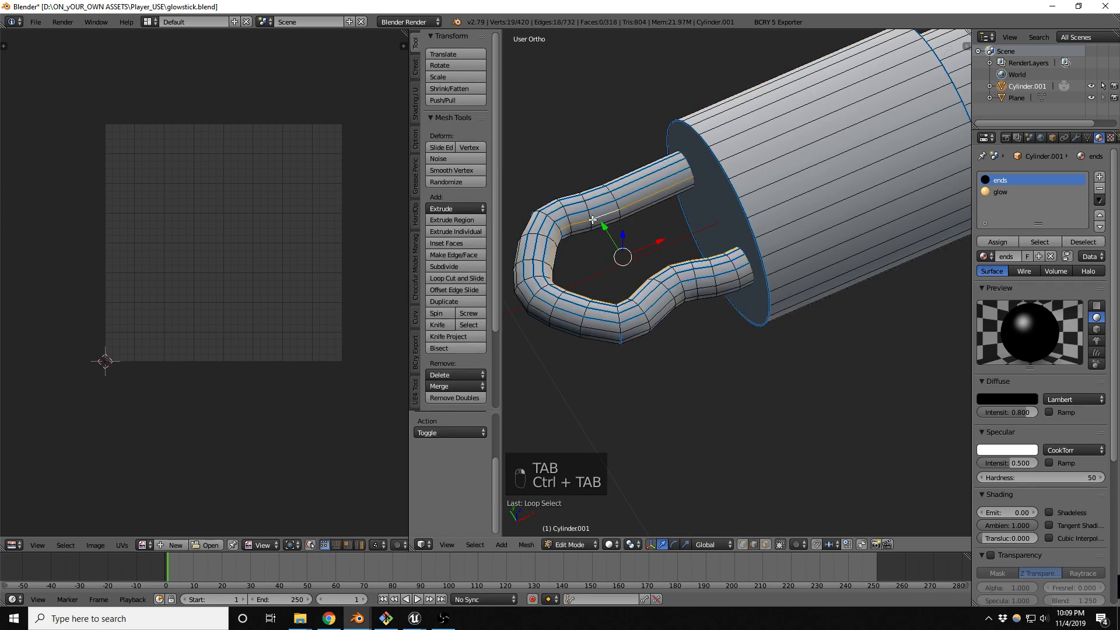
key("ctrl+e")
left_click(583, 185)
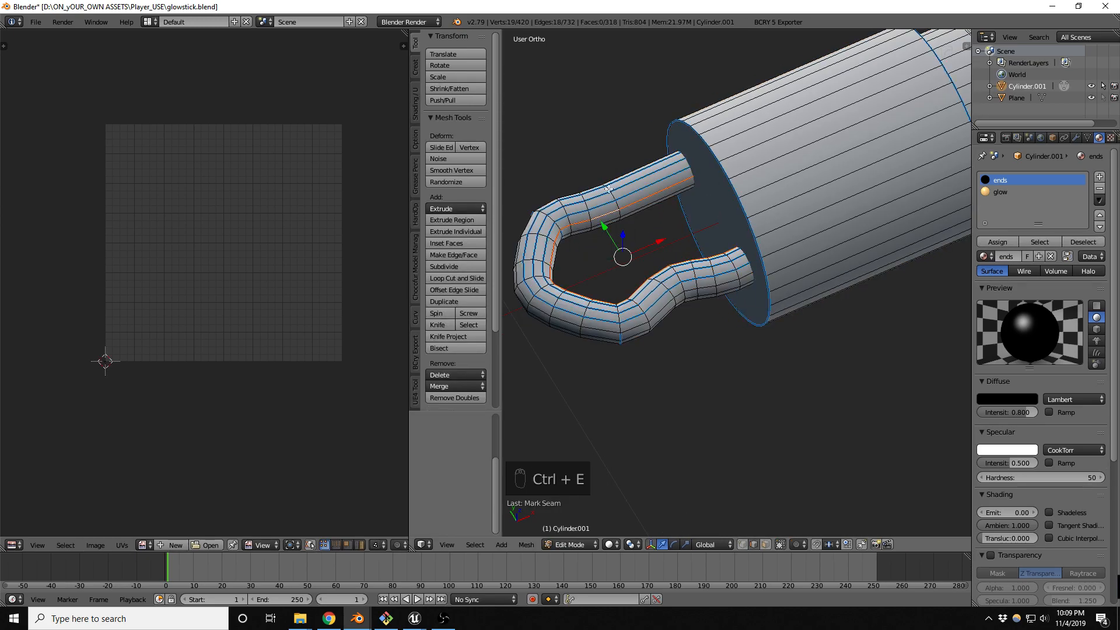
Unwrap the whole linked hook with the standard Unwrap and return to Object Mode.
key("l")
key("u")
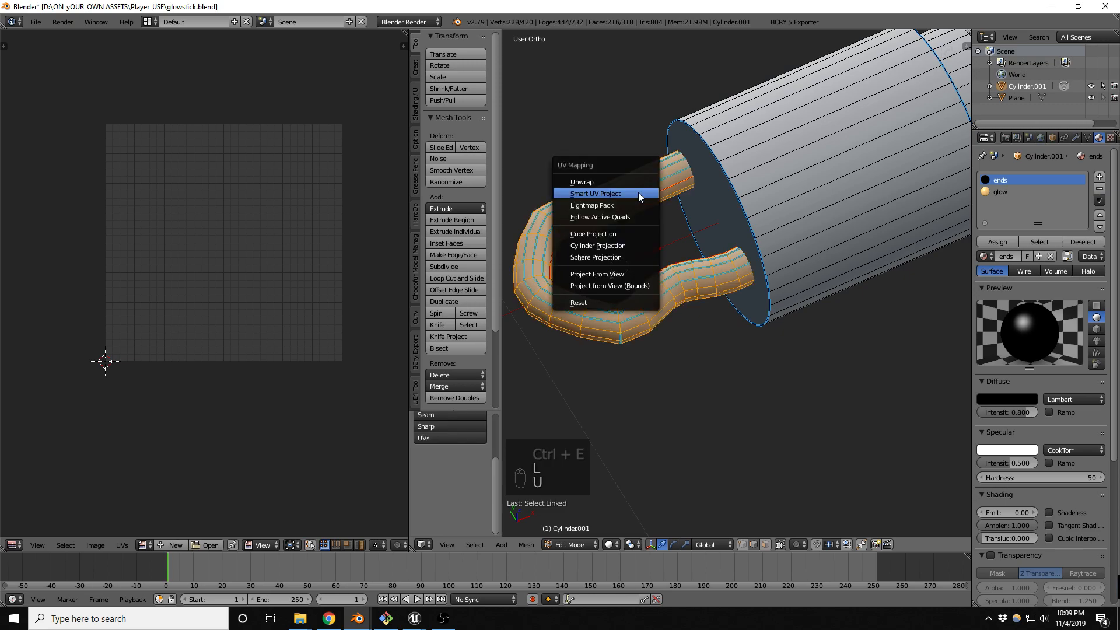
left_click(637, 183)
scroll(662, 240, "down", 4)
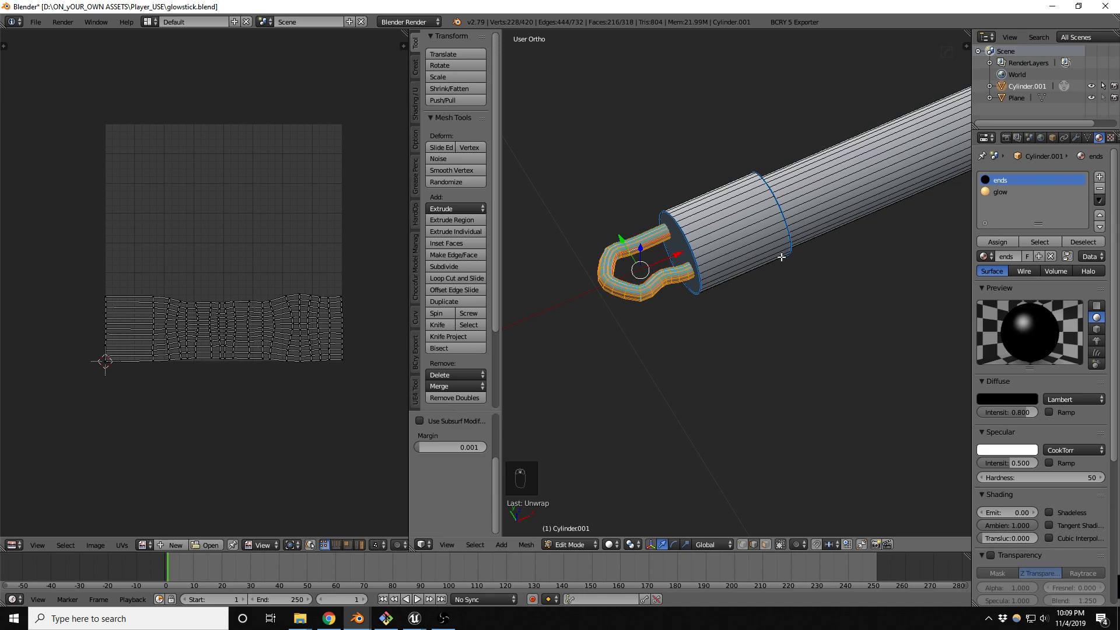
key("Tab")
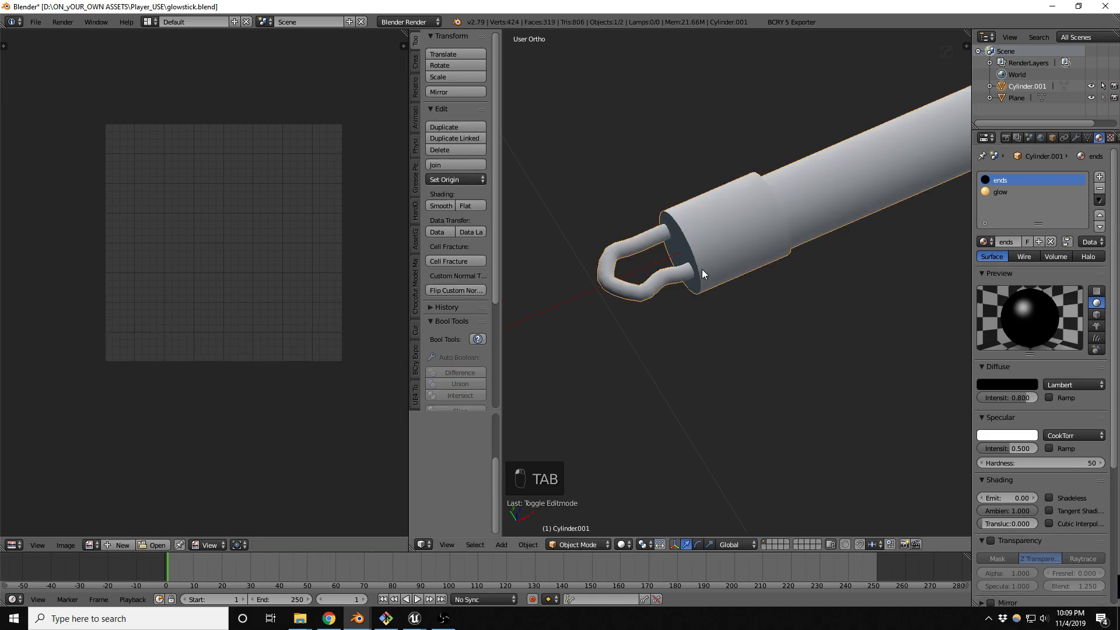
Export the glowstick as glowstick.fbx to the Player_USE folder using the Fbx Export operator preset.
left_click(36, 22)
mouse_move(81, 253)
left_click(173, 290)
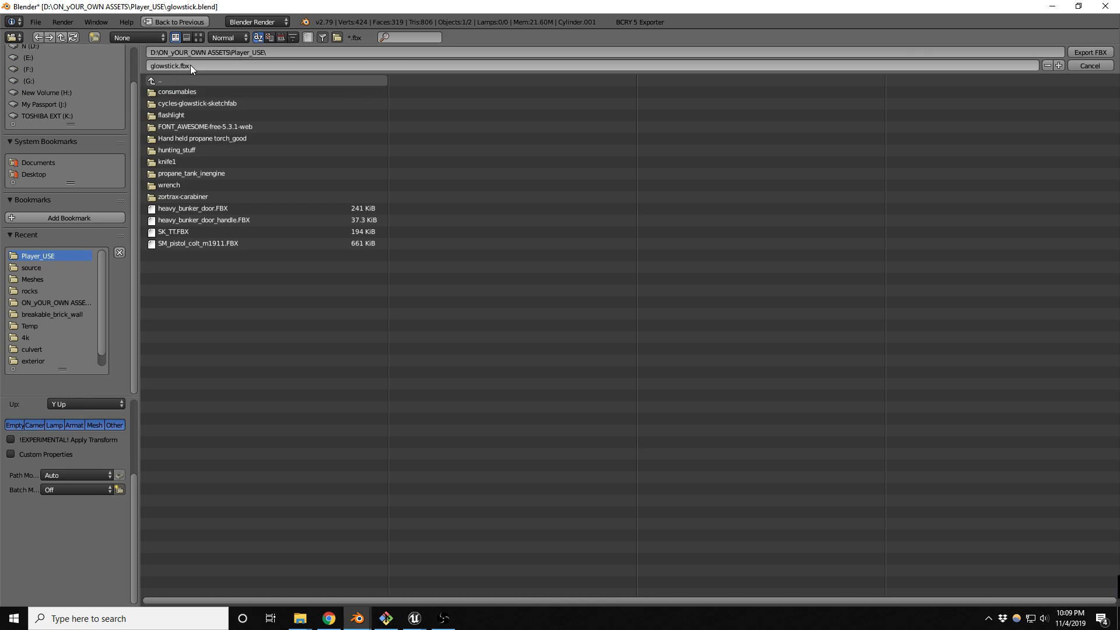
scroll(89, 461, "up", 5)
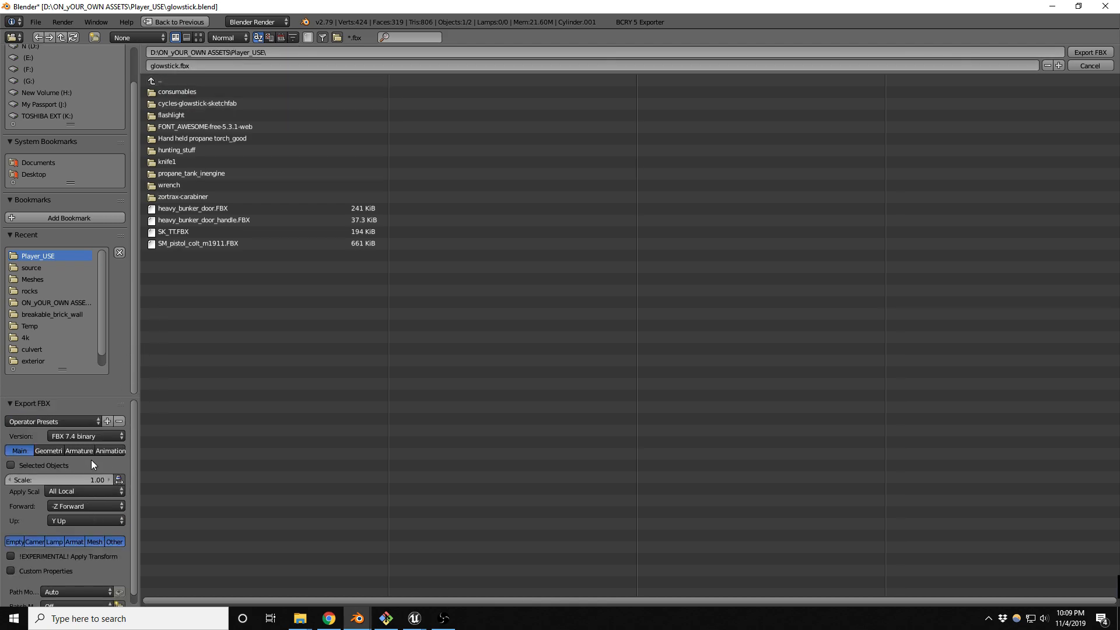
left_click(80, 419)
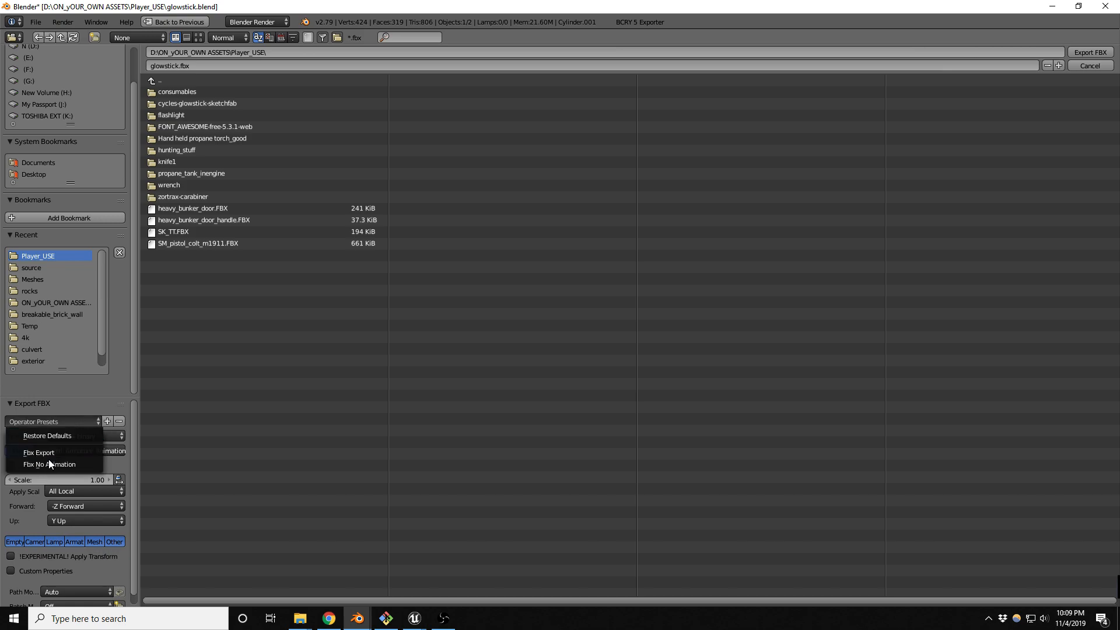
left_click(47, 453)
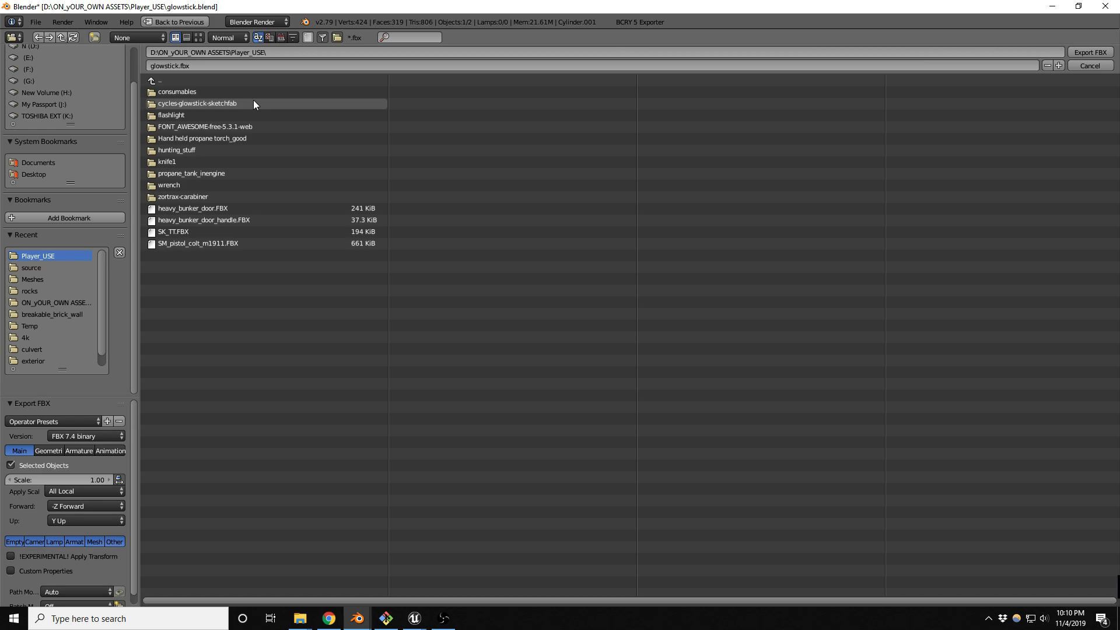
left_click(1083, 52)
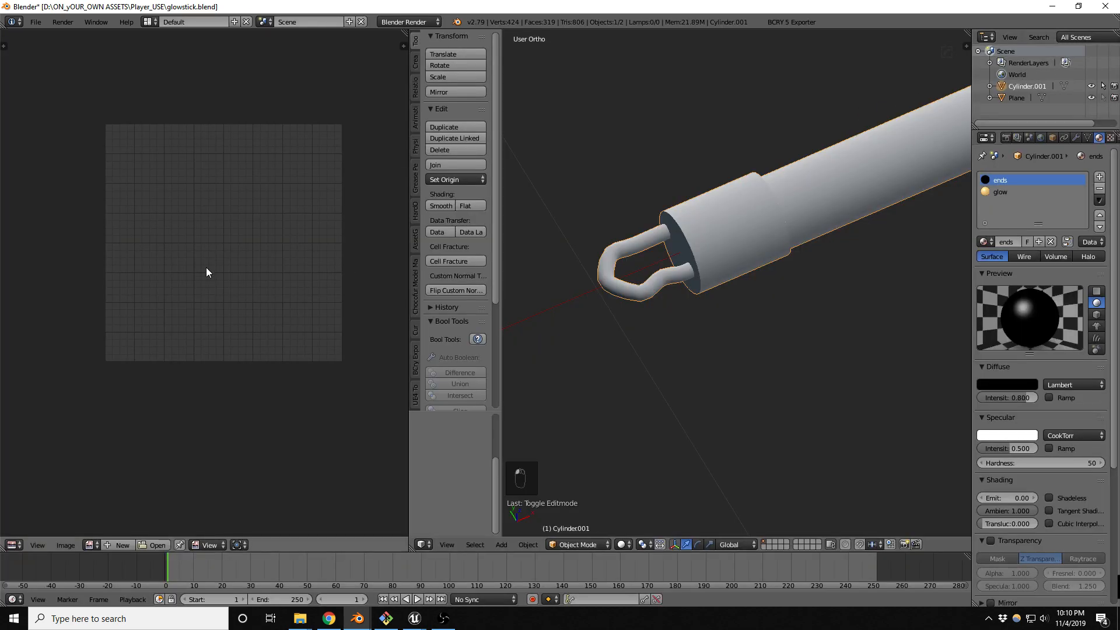
Switch to the Unreal Editor and bring out the Content Browser, parking it at the edge of the cave viewport.
left_click(1052, 7)
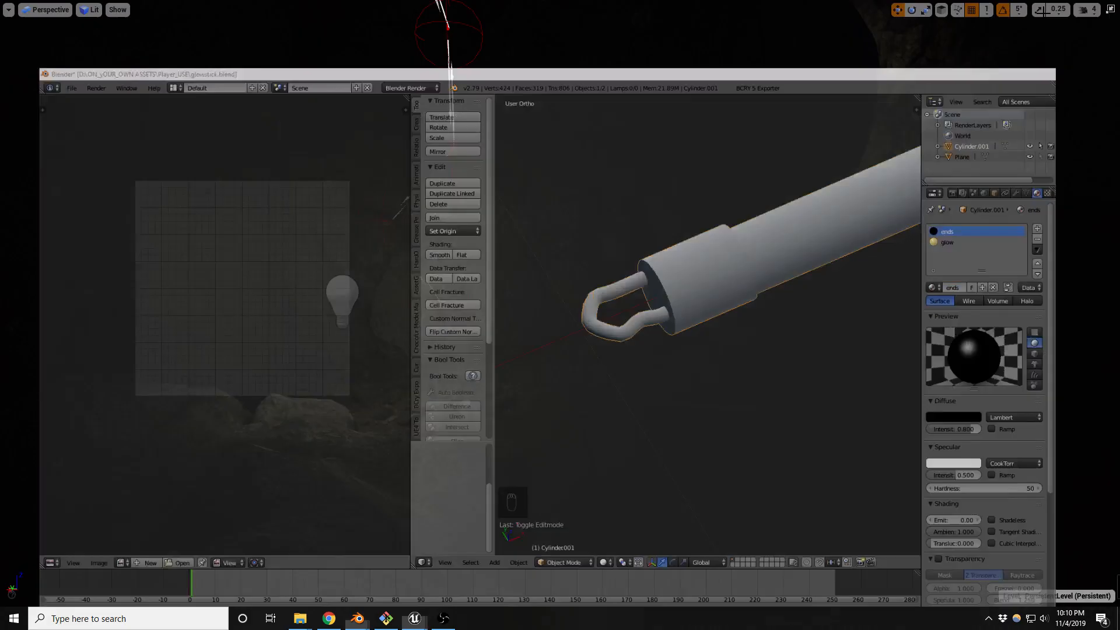
right_click_drag(513, 418, 506, 422)
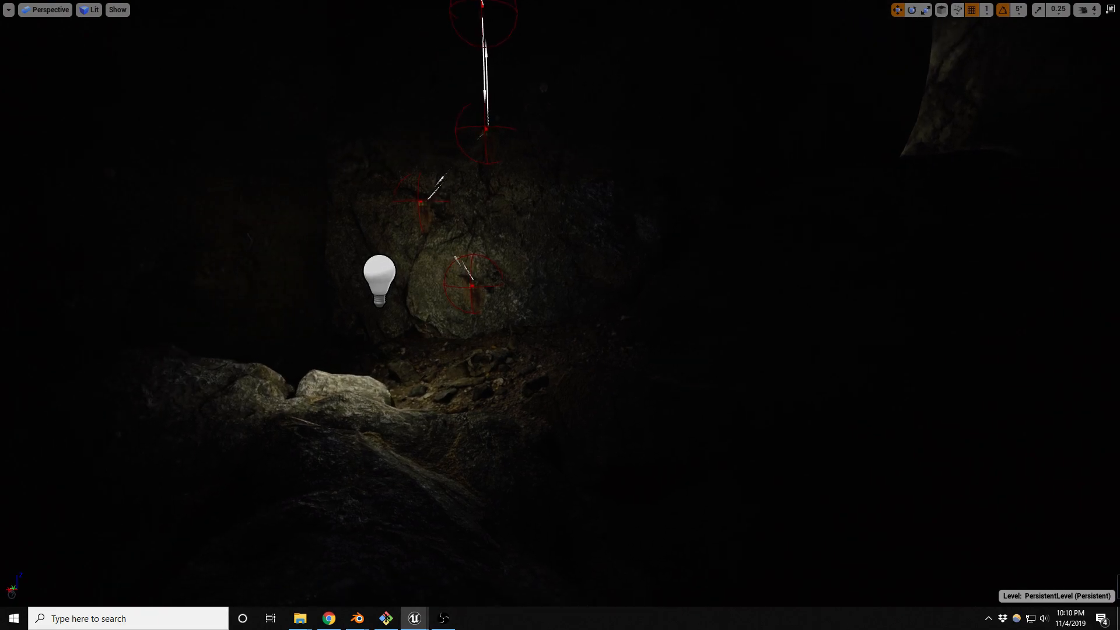
left_click_drag(0, 373, 636, 125)
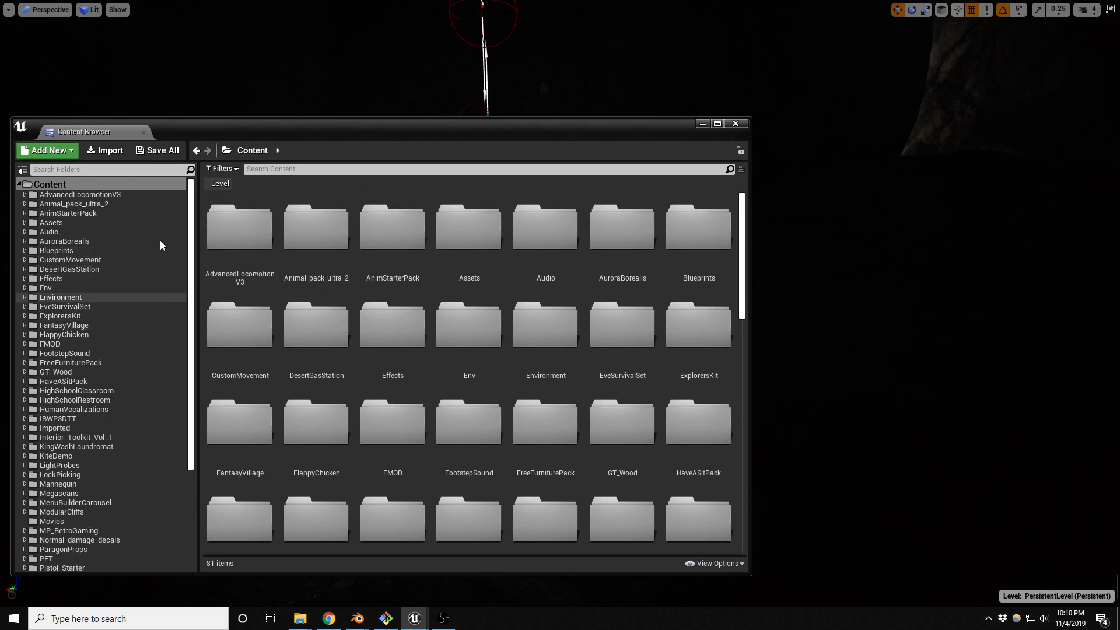
left_click_drag(279, 123, 0, 191)
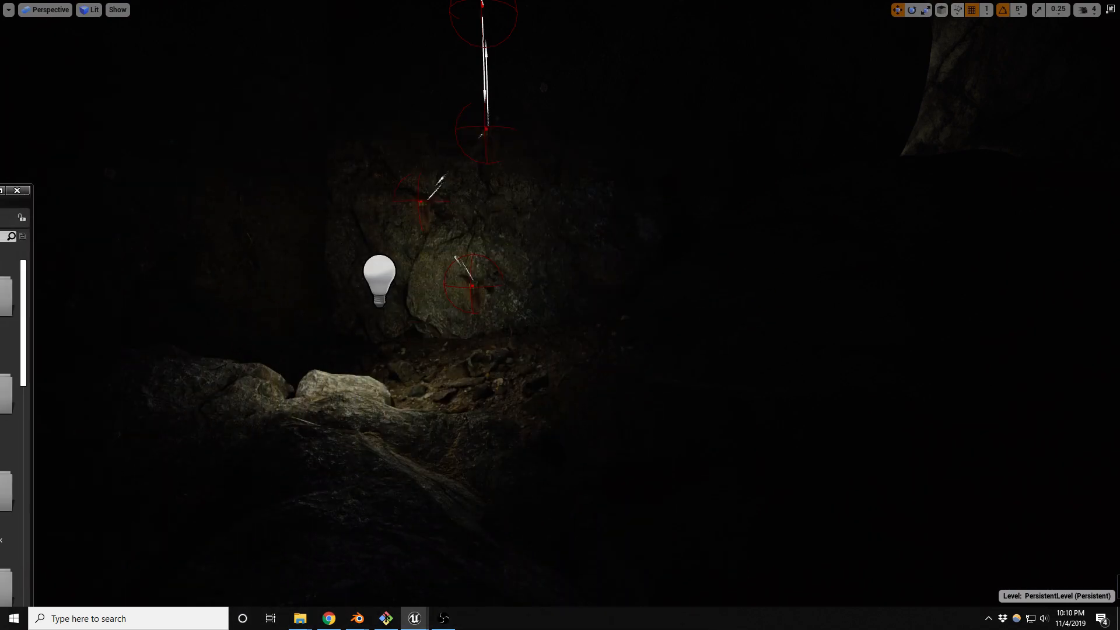
Switch to the File Explorer window showing the source folder and go up to the Player_USE folder.
left_click(305, 617)
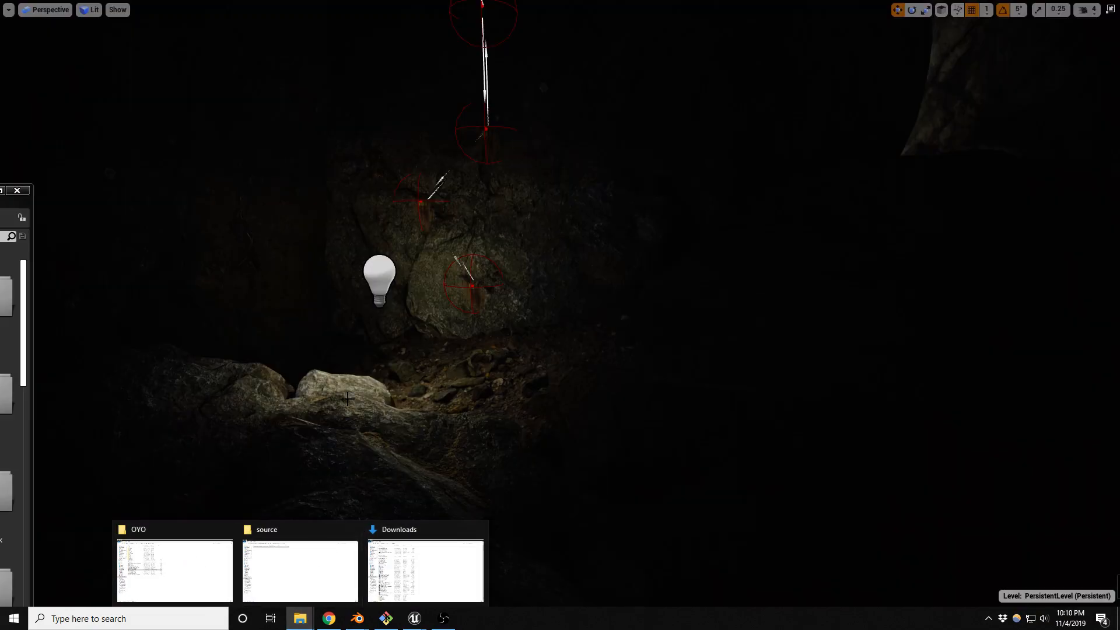
left_click(300, 559)
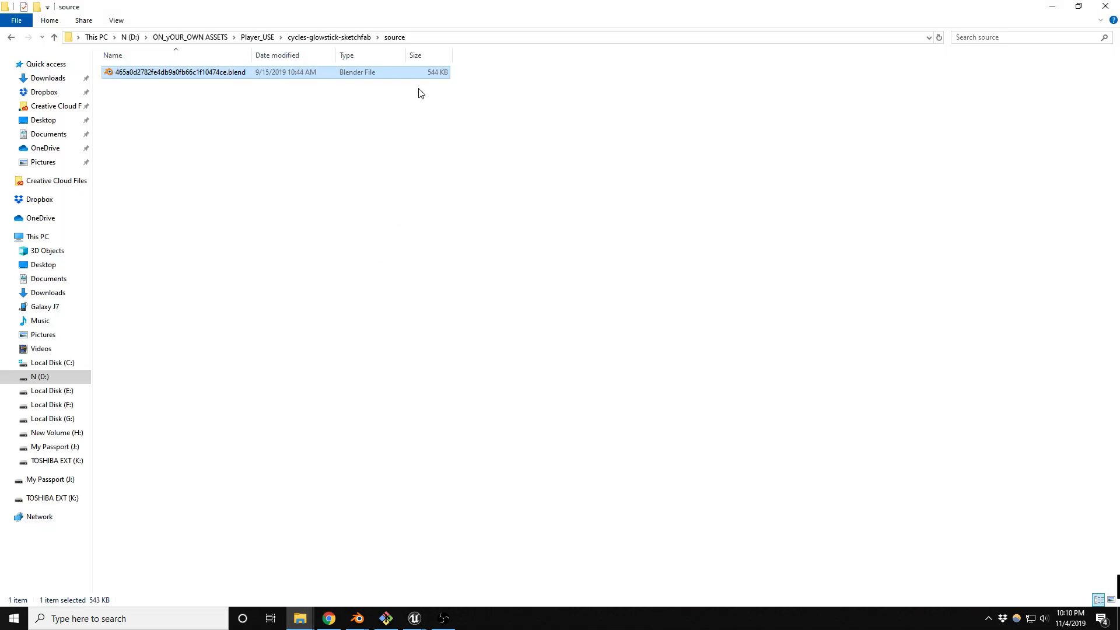
left_click(255, 37)
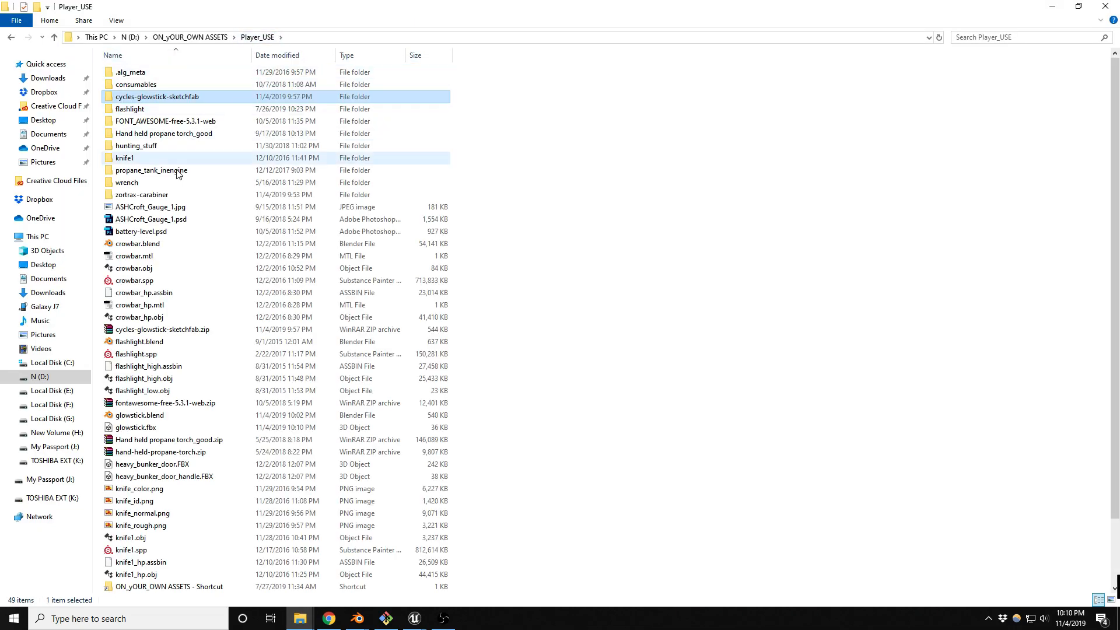
Search the Player_USE folder for "glows", and move both the search window and the Content Browser off the cave viewport.
left_click(1000, 37)
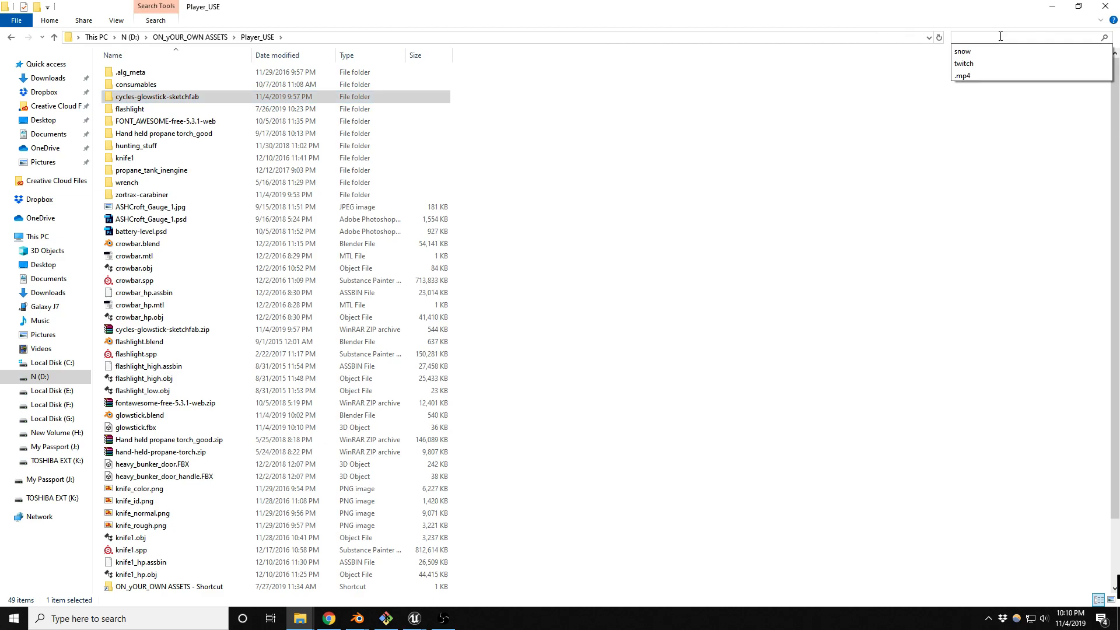
type("glows")
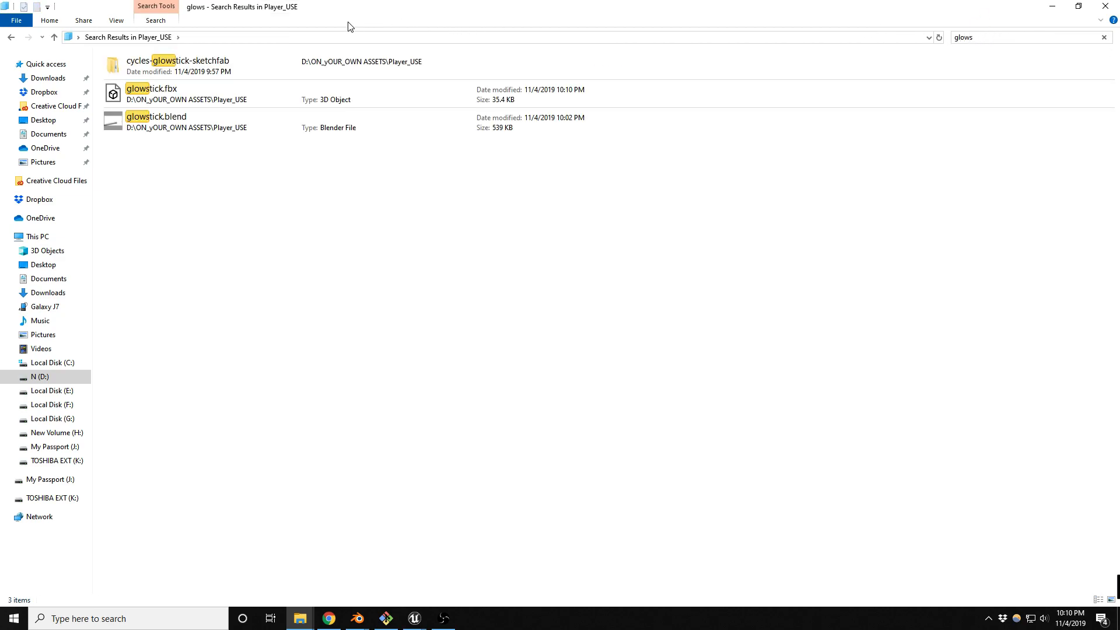
left_click_drag(290, 13, 1119, 47)
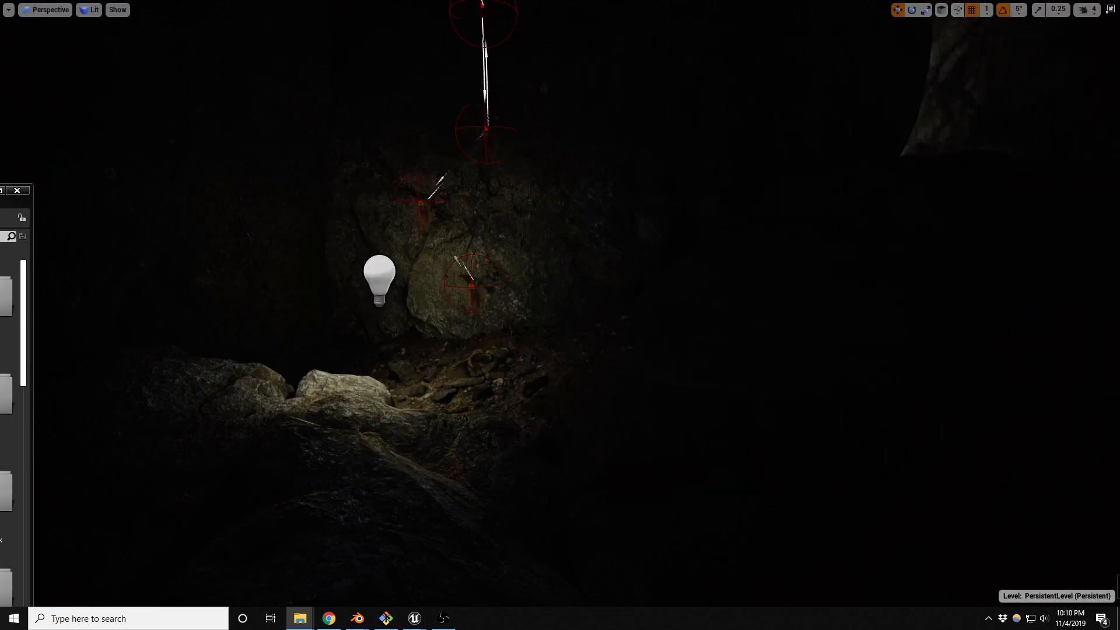
left_click_drag(0, 191, 0, 161)
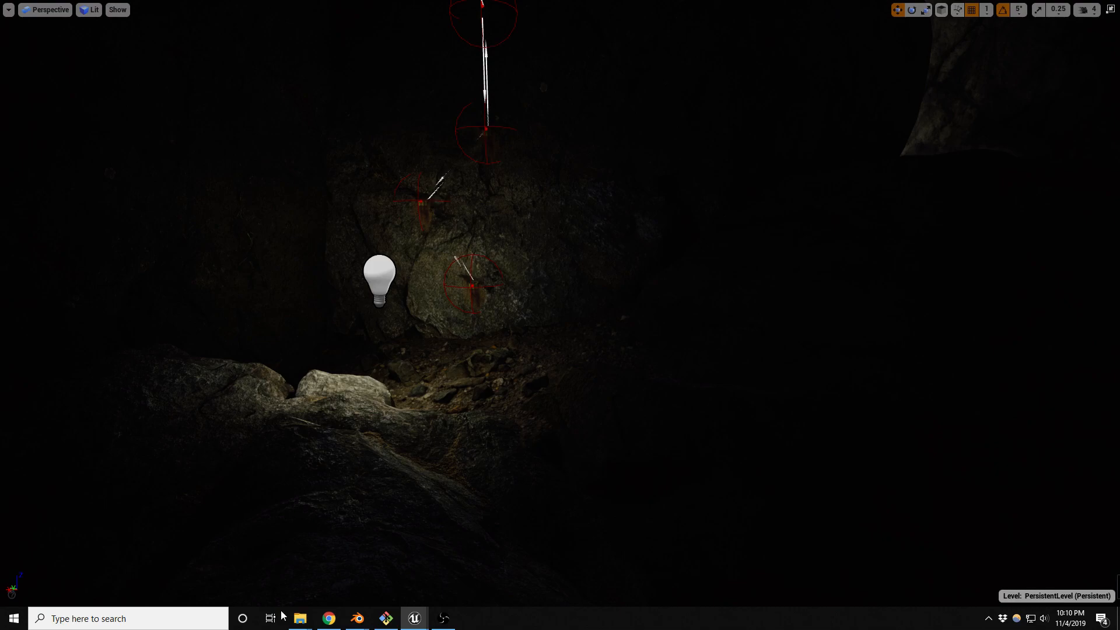
mouse_move(299, 618)
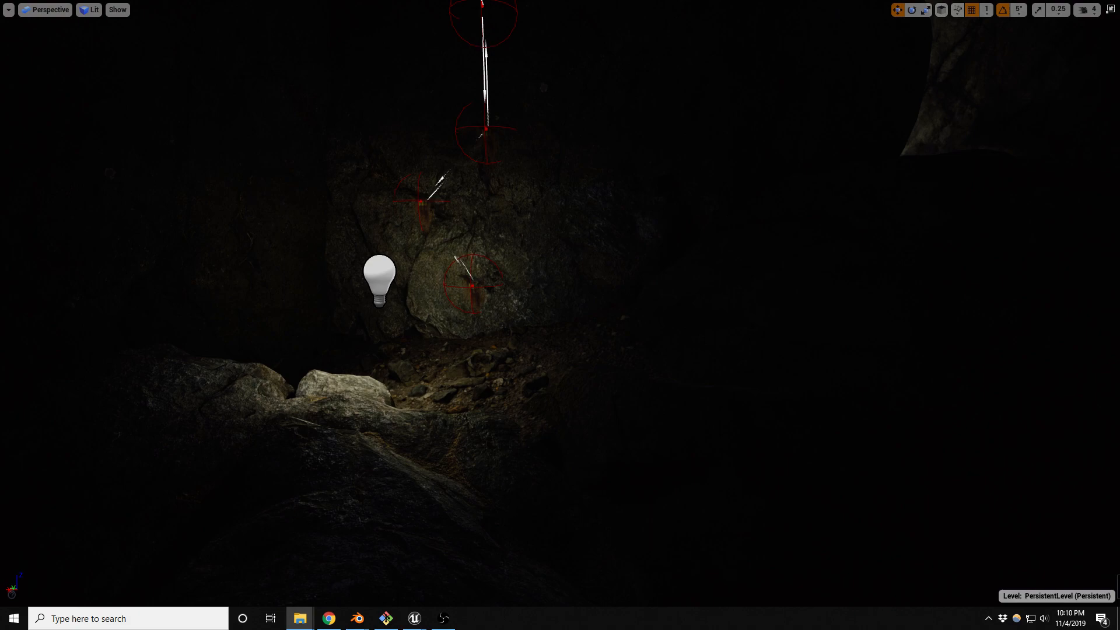
key("alt+Tab")
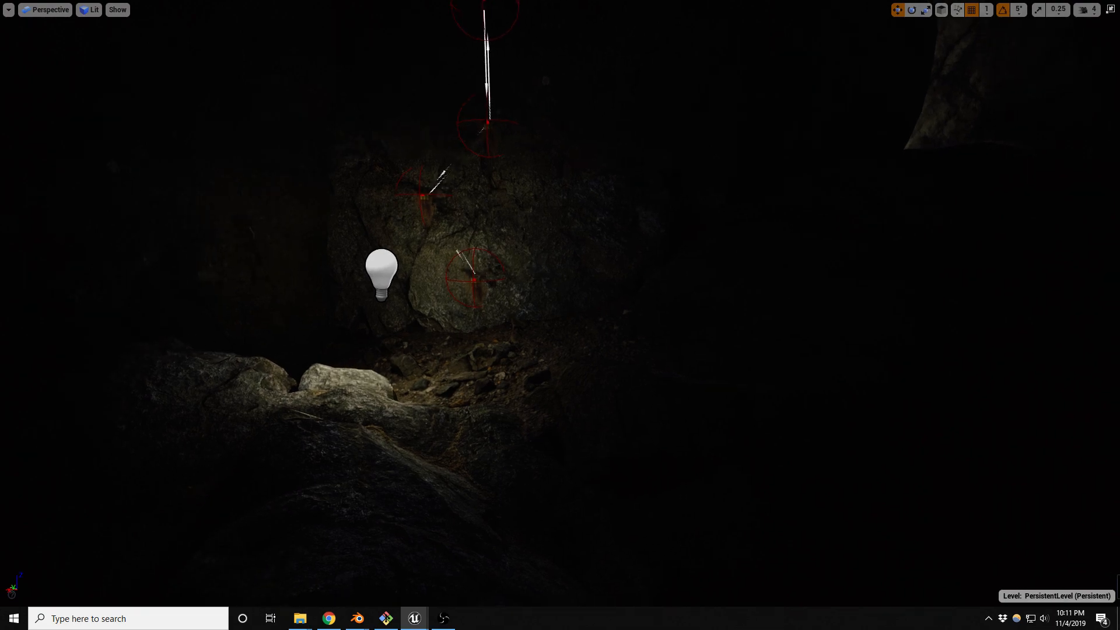
Bring the imported glowstick's mesh editor in beside the level's tab and view the model close up.
key("F11")
left_click_drag(1119, 145, 414, 9)
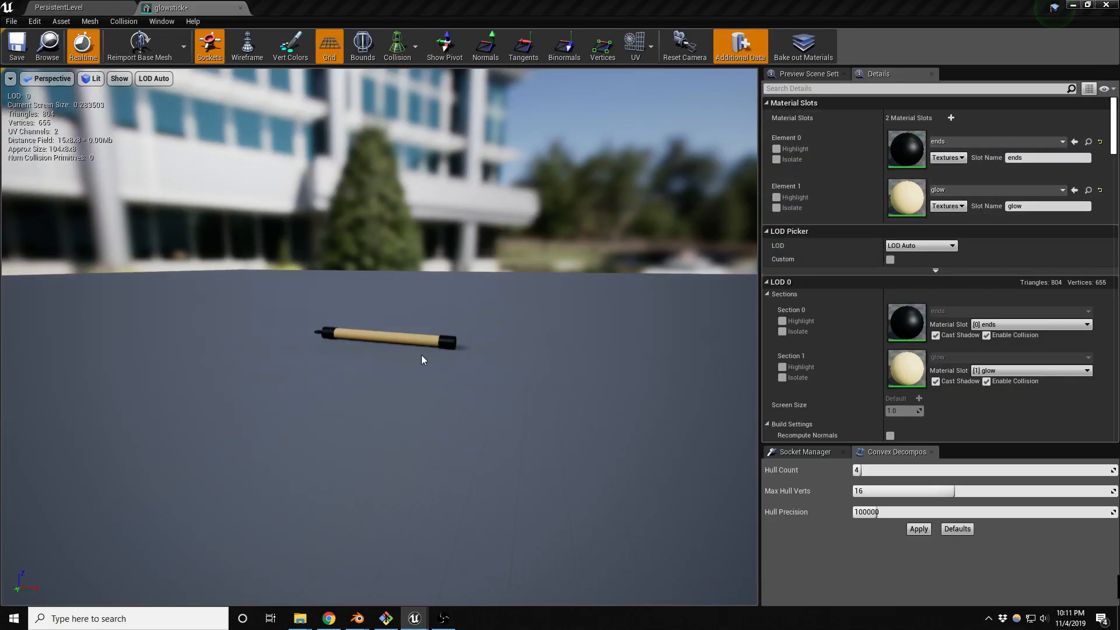
scroll(410, 356, "up", 6)
scroll(411, 355, "down", 4)
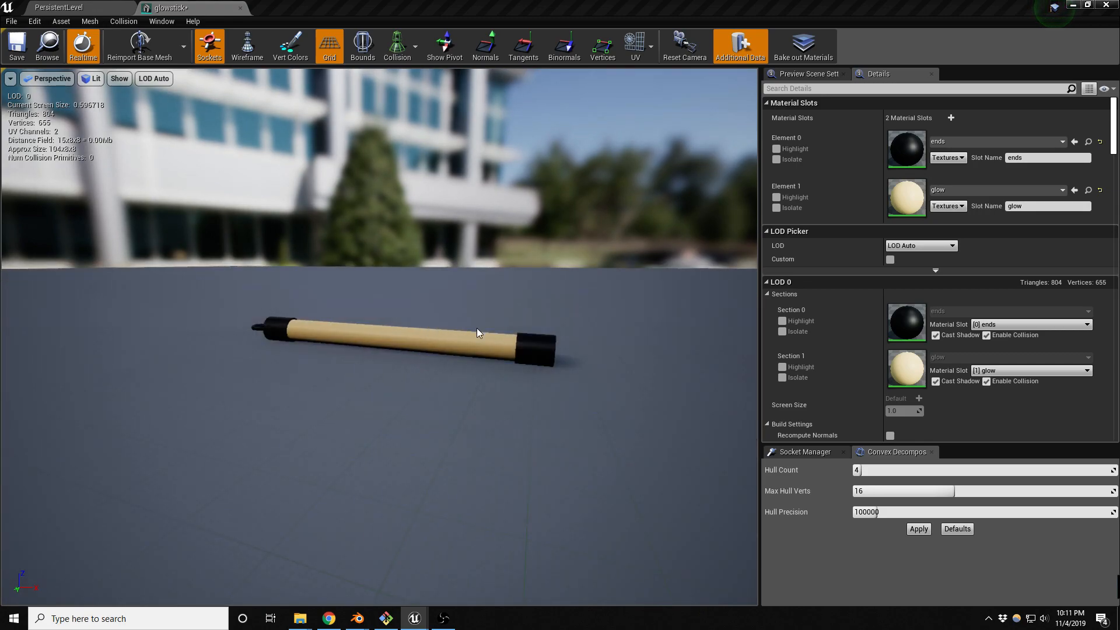
Search the materials available for the glowstick's ends slot for "plastic" and browse the matches.
left_click(994, 141)
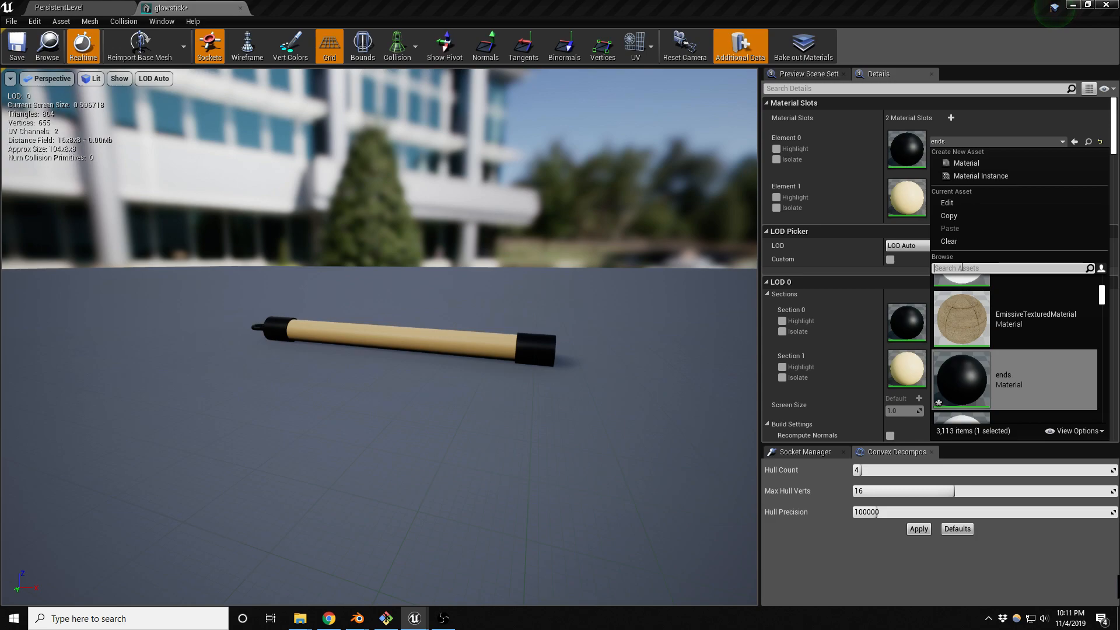
type("plastic")
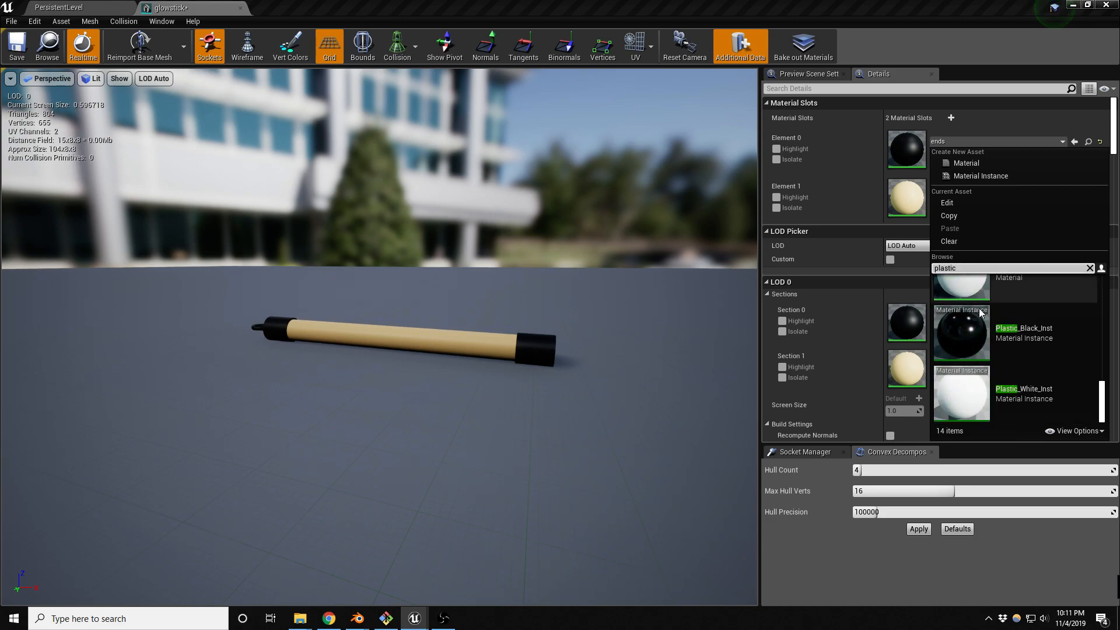
scroll(1048, 346, "up", 6)
scroll(1048, 345, "up", 3)
scroll(1047, 345, "down", 2)
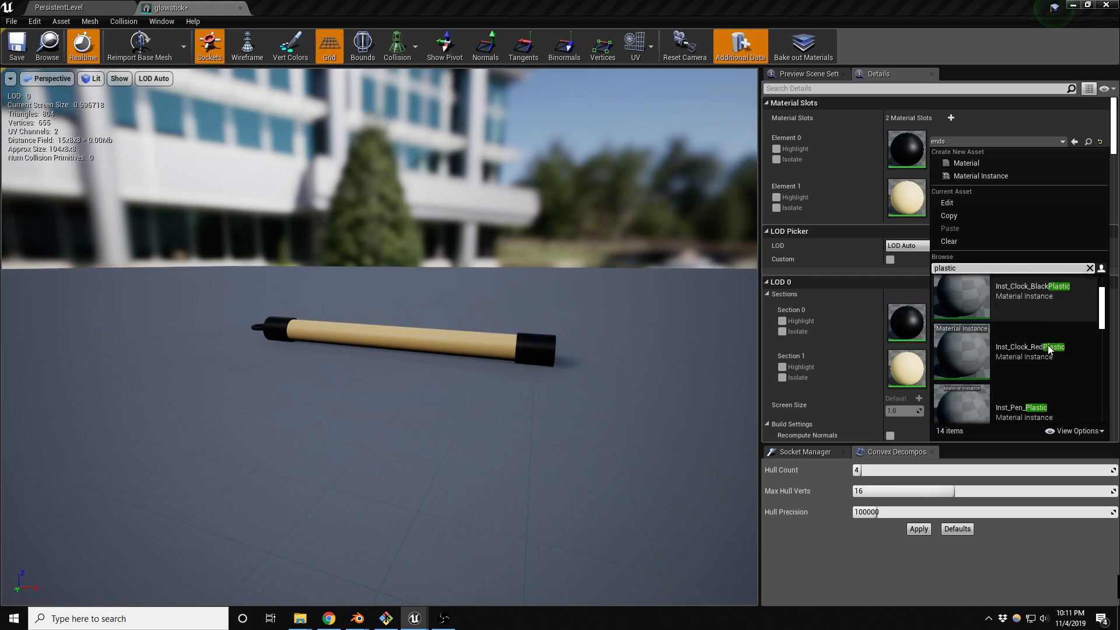
Search for "rubber" and assign a rubber material to the glowstick's ends slot, Element 0.
key("ctrl+a")
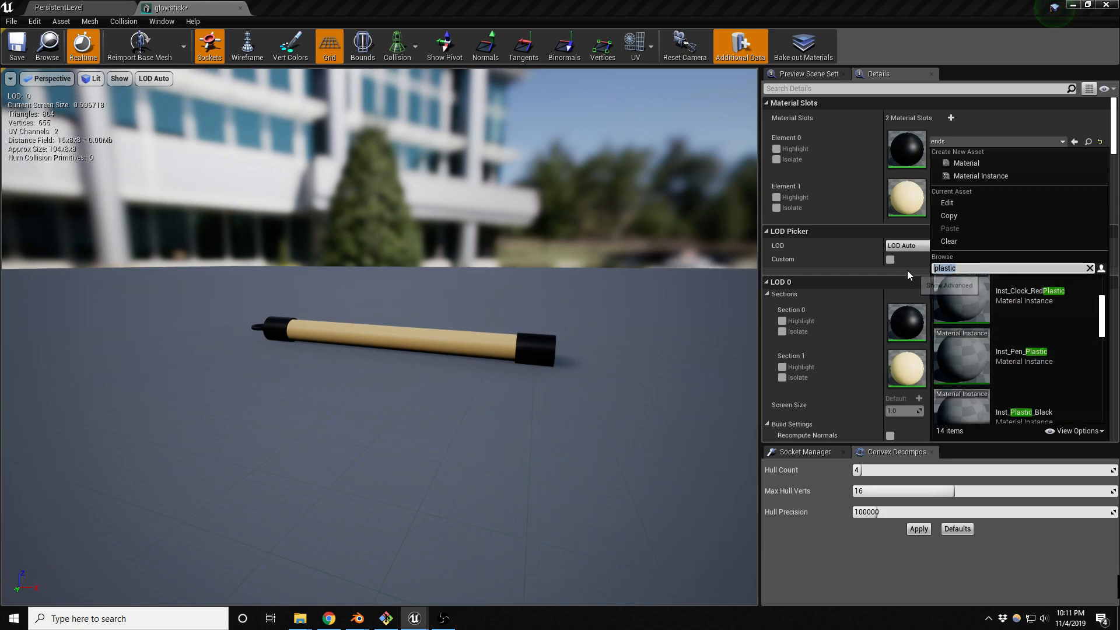
type("rubber")
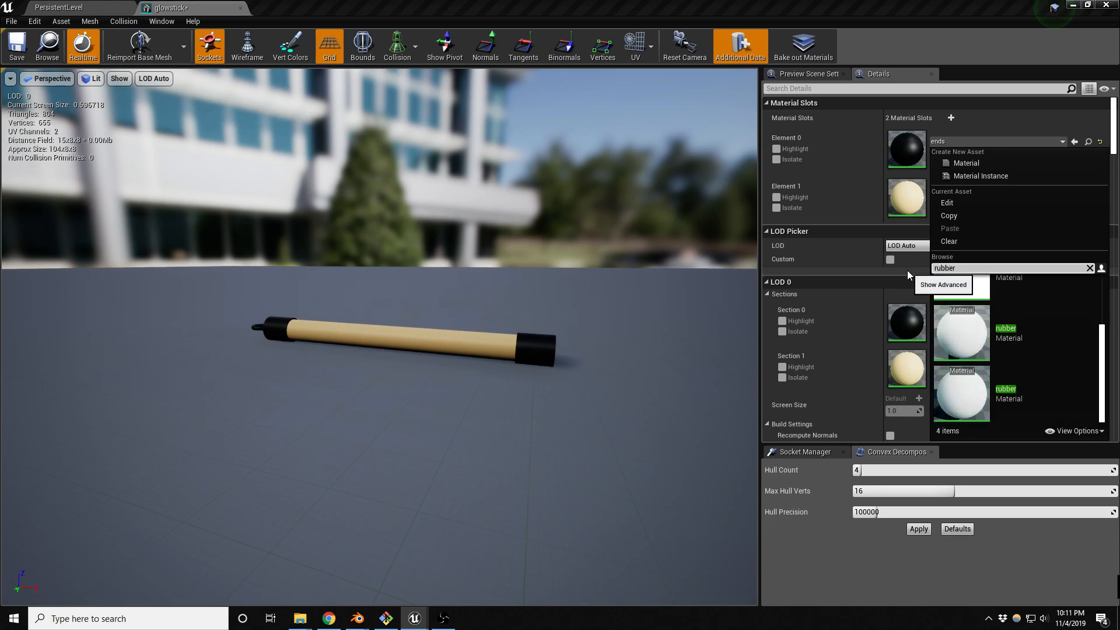
scroll(1061, 341, "down", 2)
left_click(1019, 355)
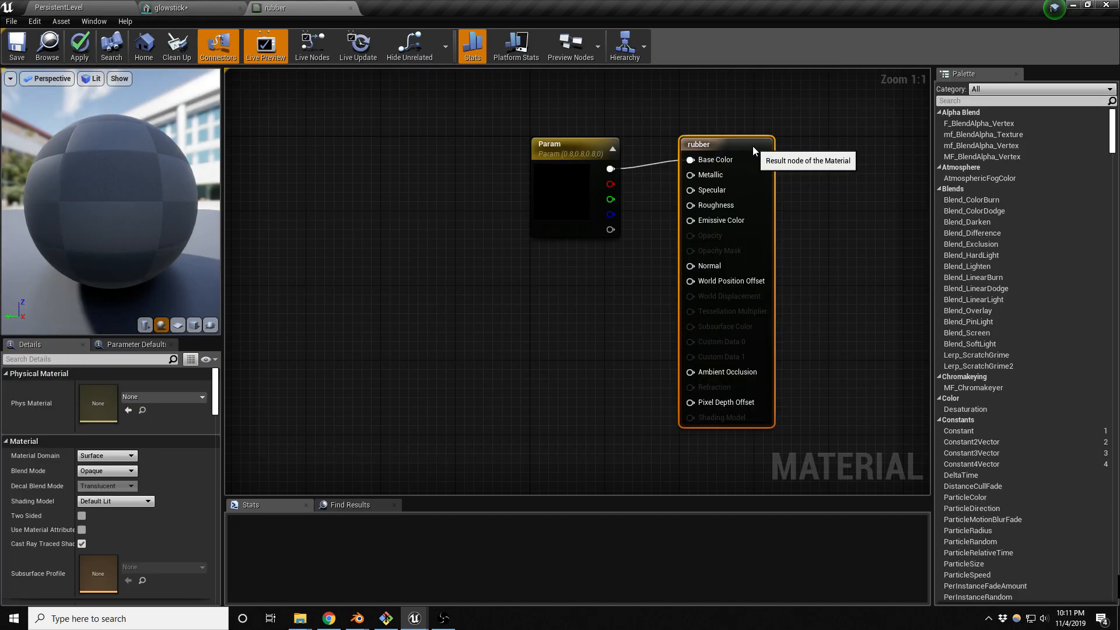
Set the rubber material's Base Color parameter to black (R 0, G 0, B 0).
left_click_drag(559, 219, 521, 198)
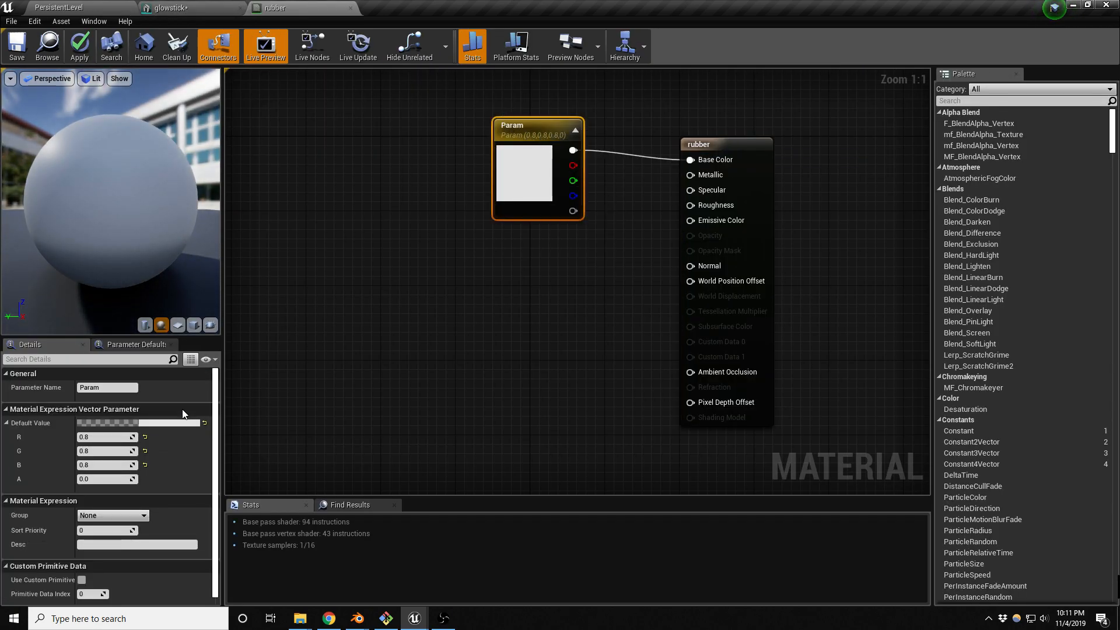
left_click(178, 422)
left_click_drag(351, 364, 352, 467)
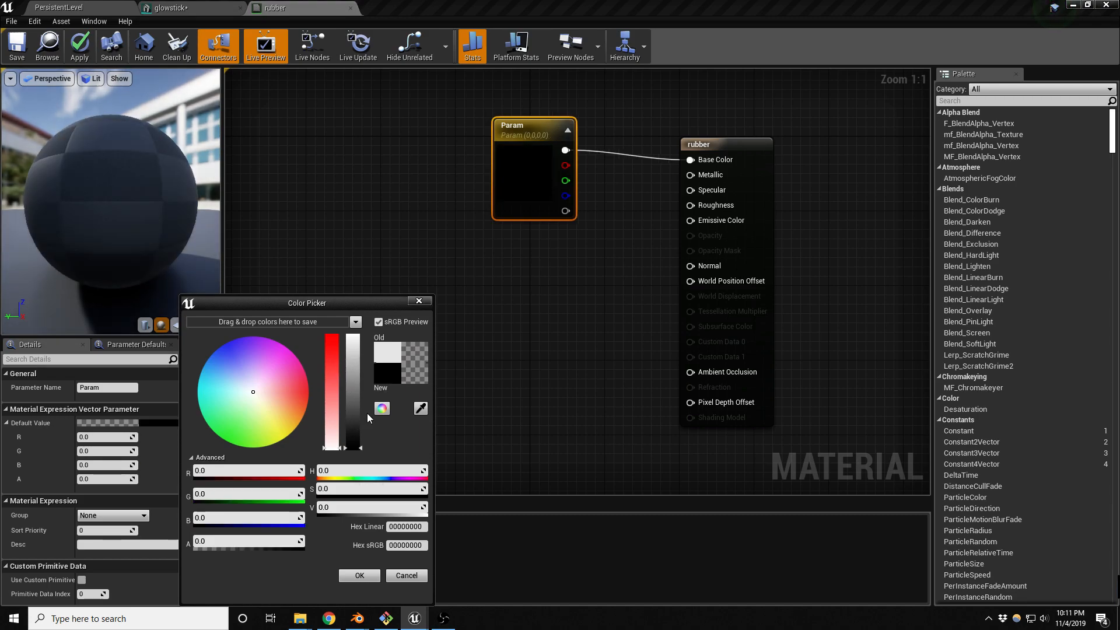
left_click(554, 305)
Add a scalar parameter named rough below the color parameter and connect it to the material's Roughness input.
right_click_drag(562, 280, 564, 291)
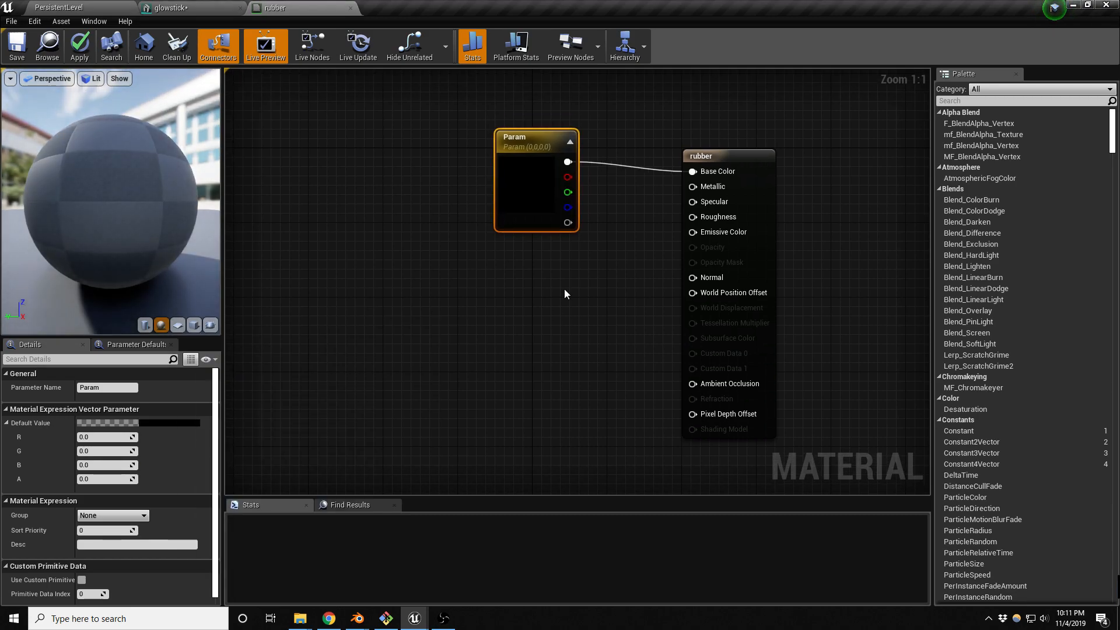
key("s")
left_click(521, 292)
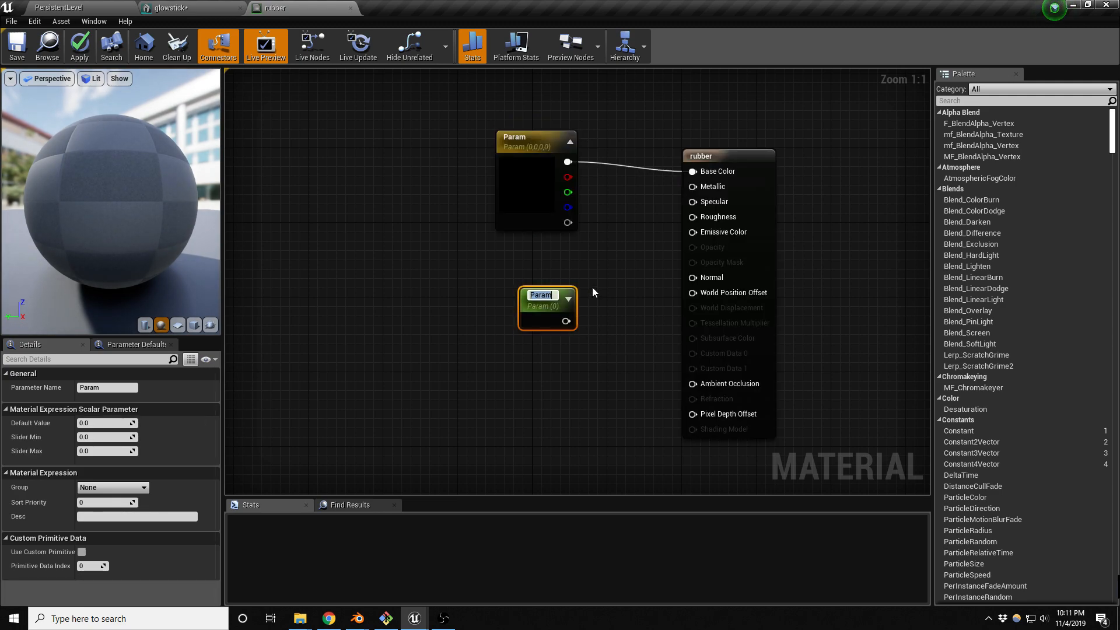
type("rough")
key("Return")
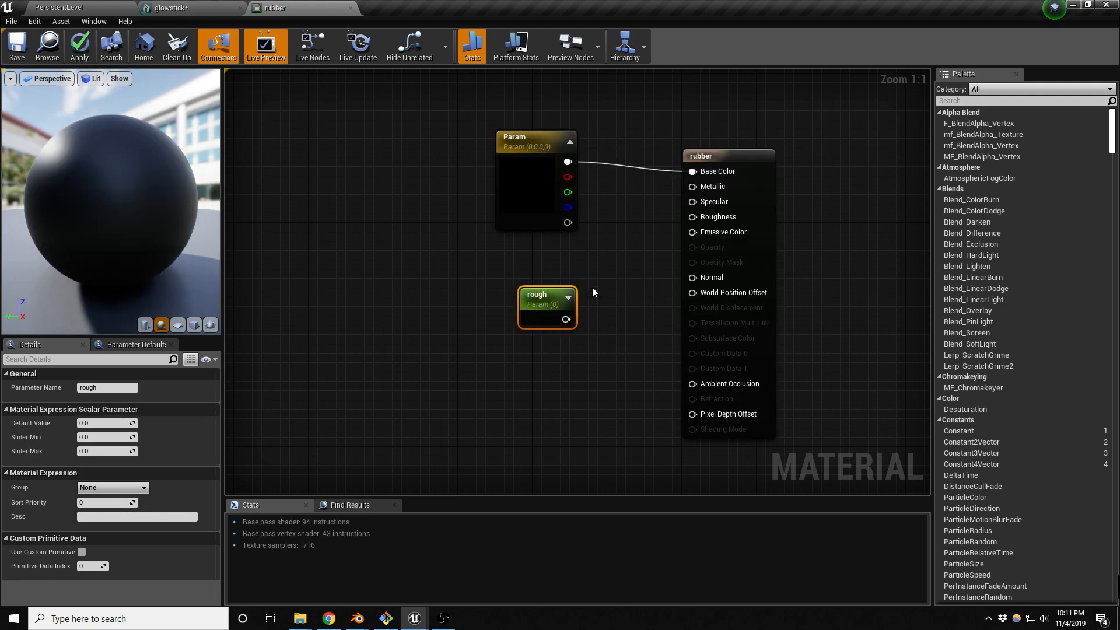
left_click_drag(566, 319, 692, 217)
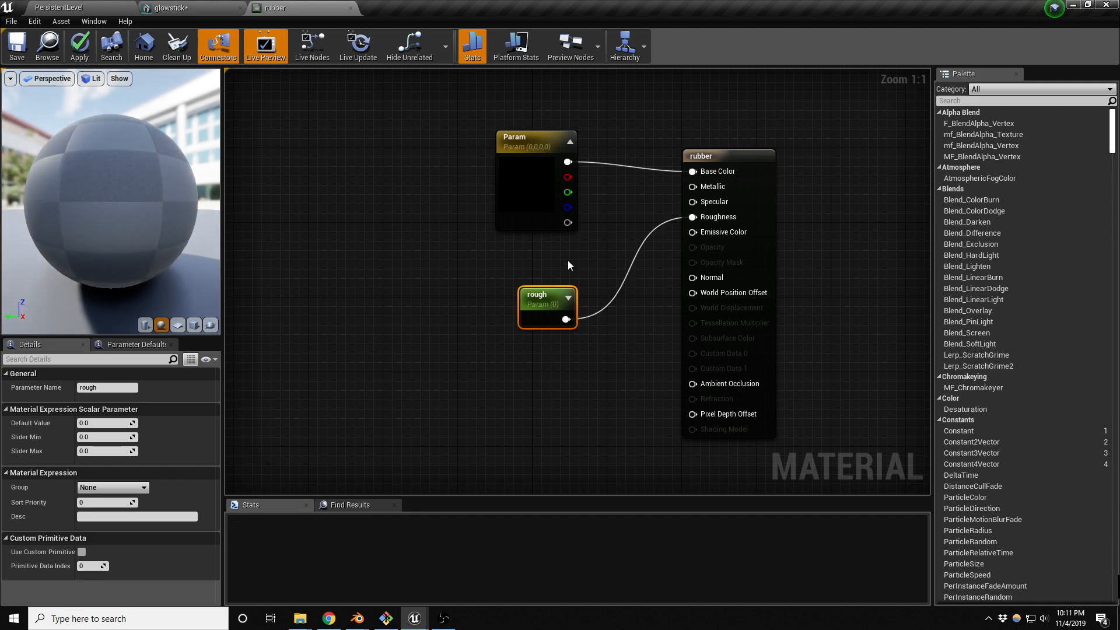
Set the rough parameter's default value to 0.6 and shift its node farther away from the material's result node.
left_click(104, 423)
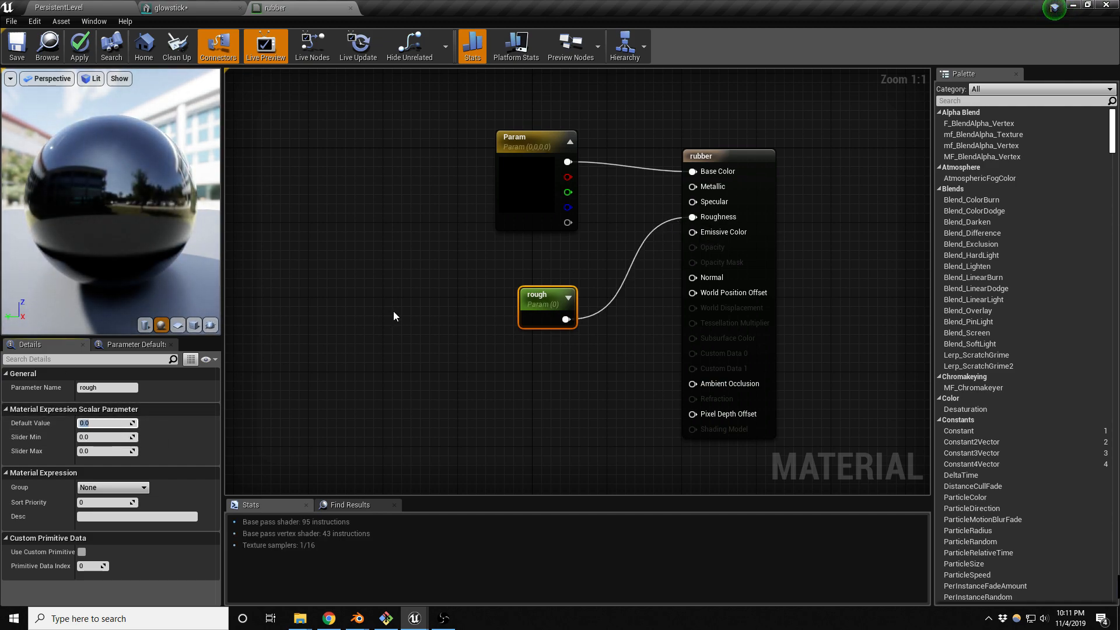
type("0.6")
key("Return")
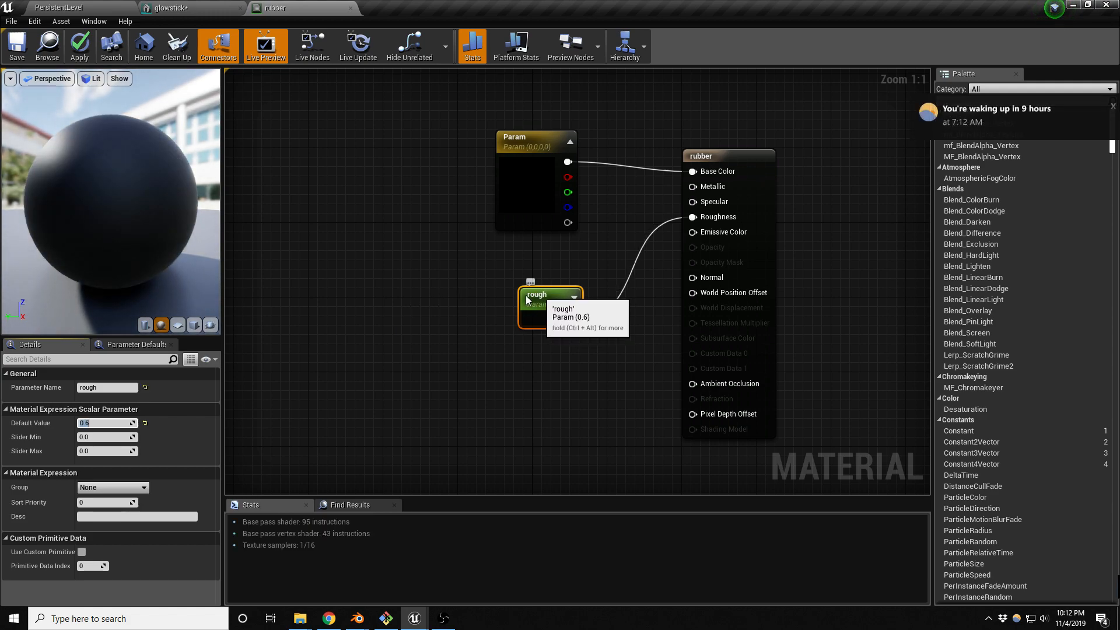
left_click_drag(547, 300, 487, 274)
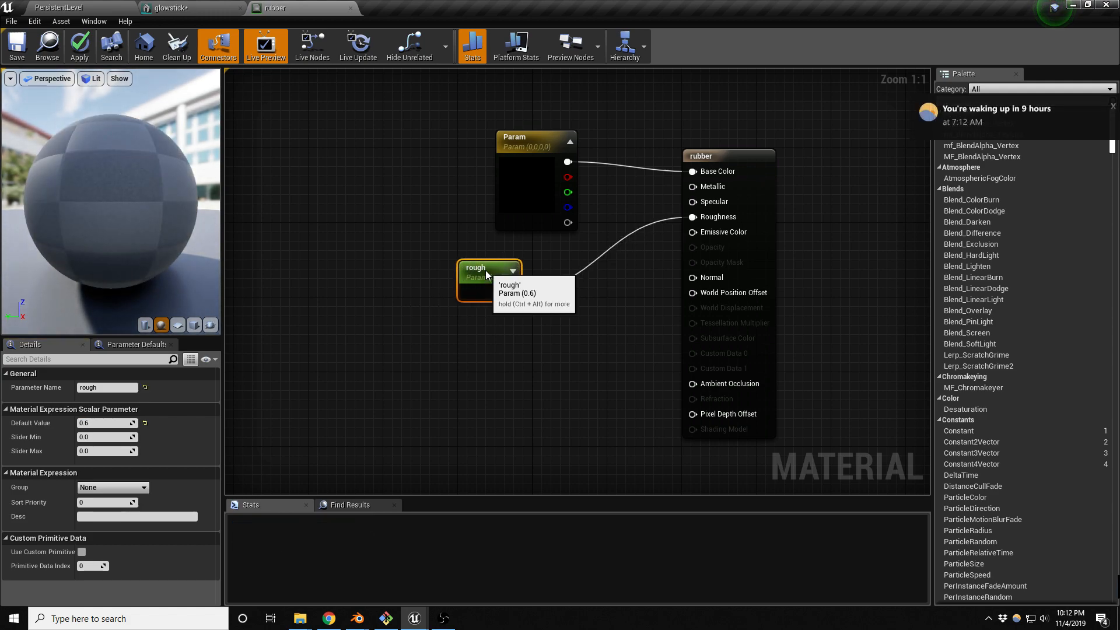
Add a Texture Sample node below the rough parameter and assign it the grunge2 texture.
left_click(488, 354)
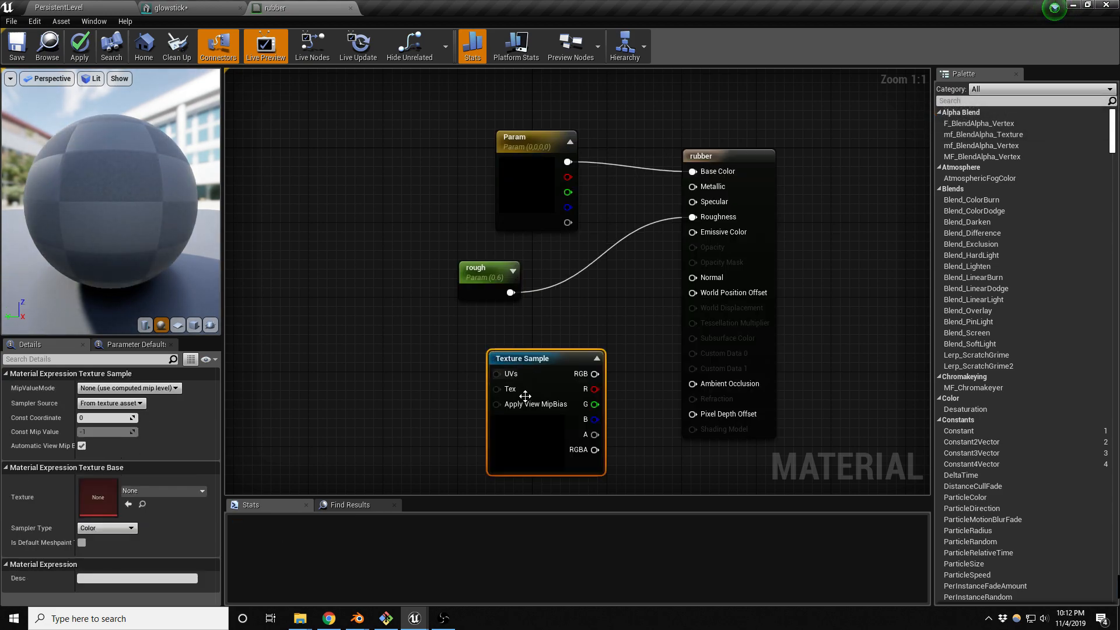
left_click(175, 491)
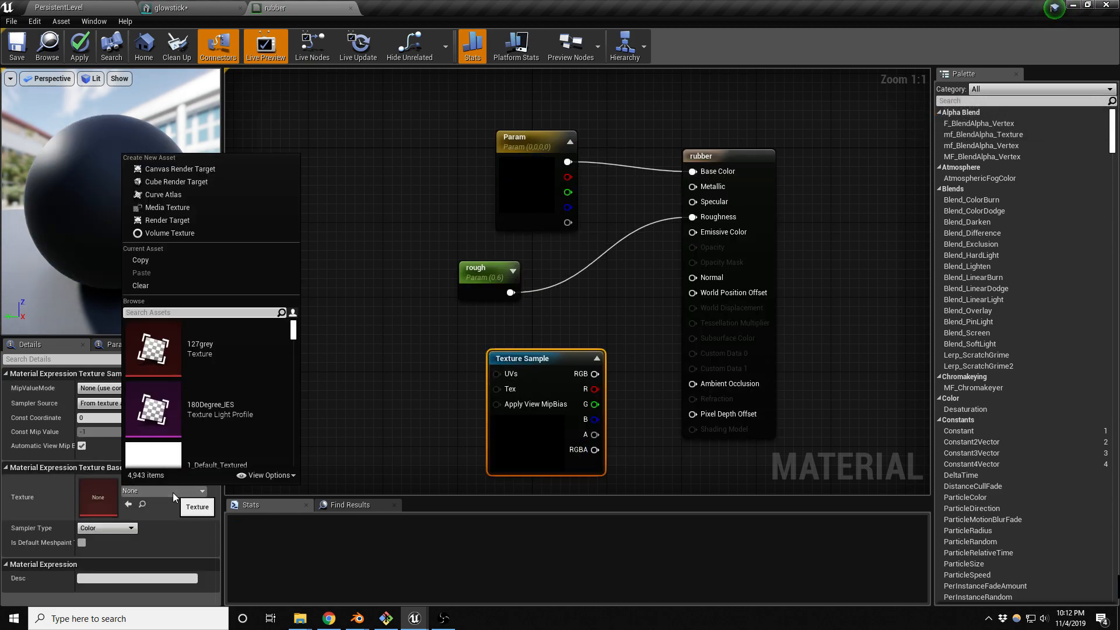
left_click(174, 312)
type("grunge")
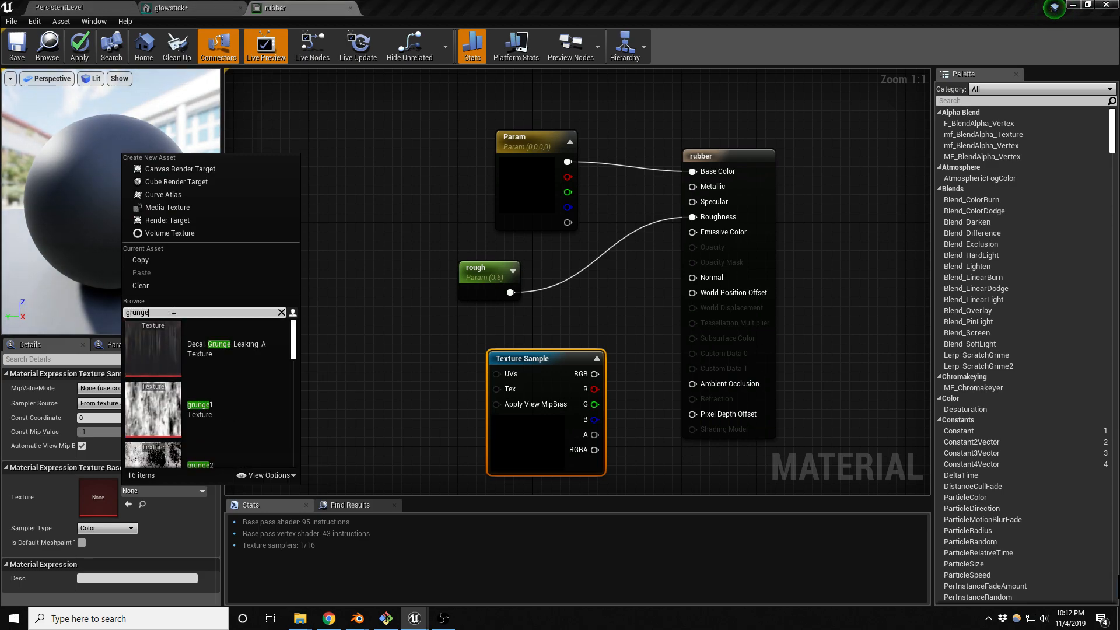
scroll(199, 417, "down", 1)
left_click(198, 377)
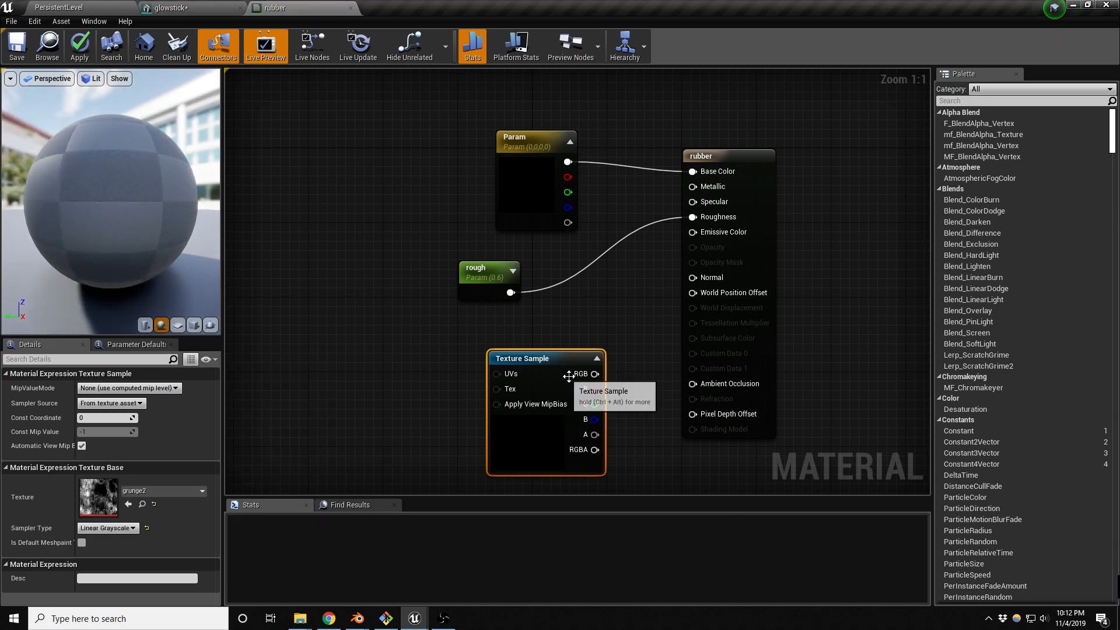
Combine the grunge2 texture's RGB and the rough parameter in a Multiply node feeding Roughness, and save the material.
left_click_drag(548, 364, 581, 318)
type("multipl")
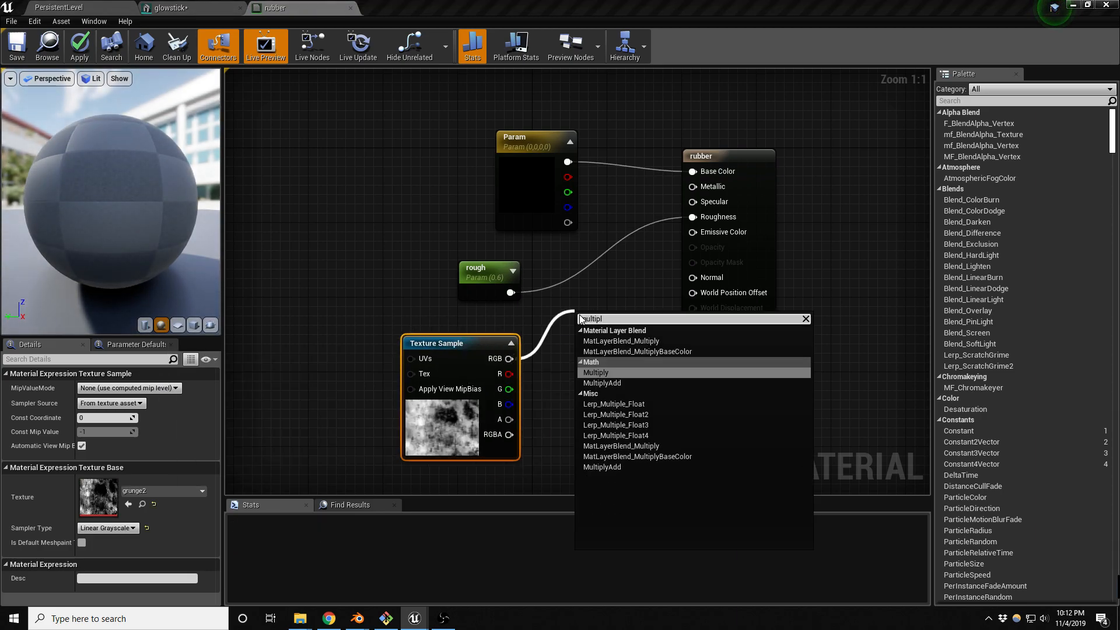
key("Return")
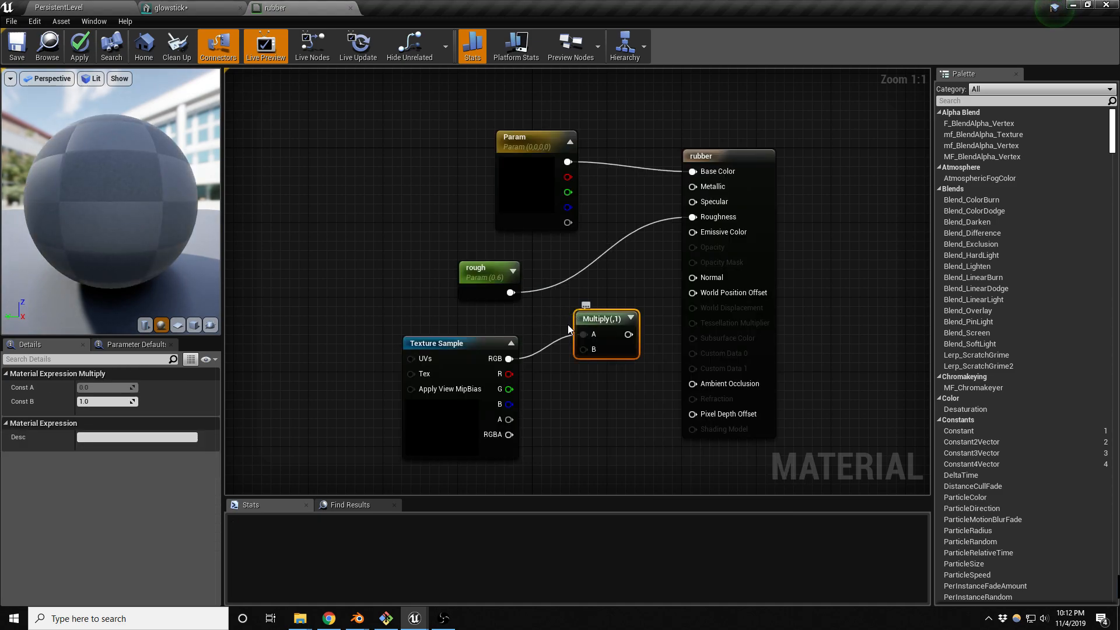
left_click_drag(511, 292, 692, 216)
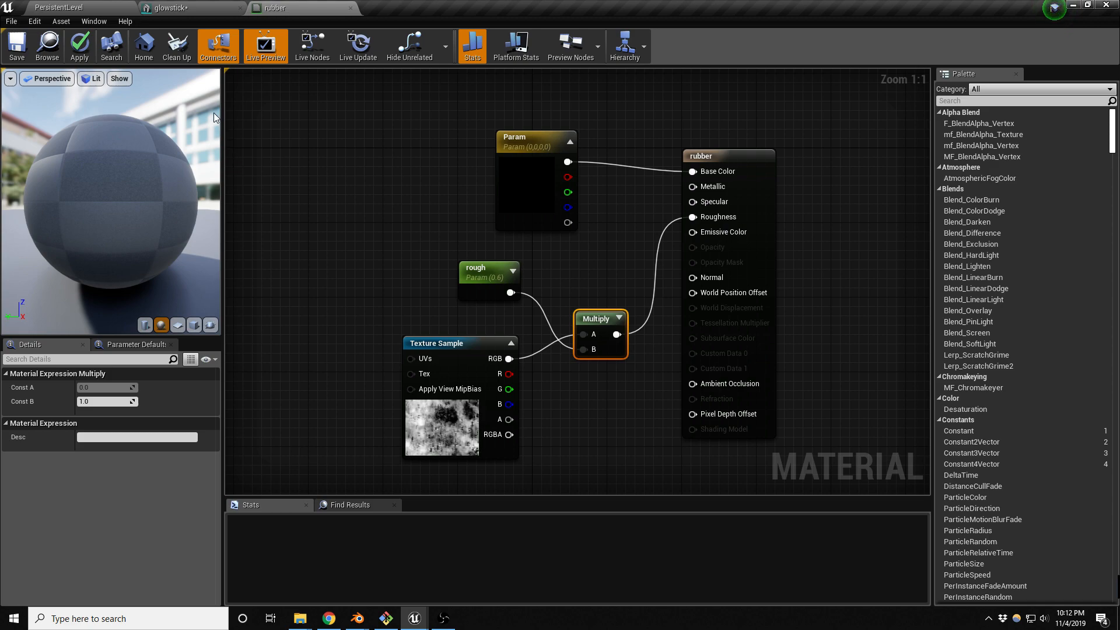
left_click(16, 49)
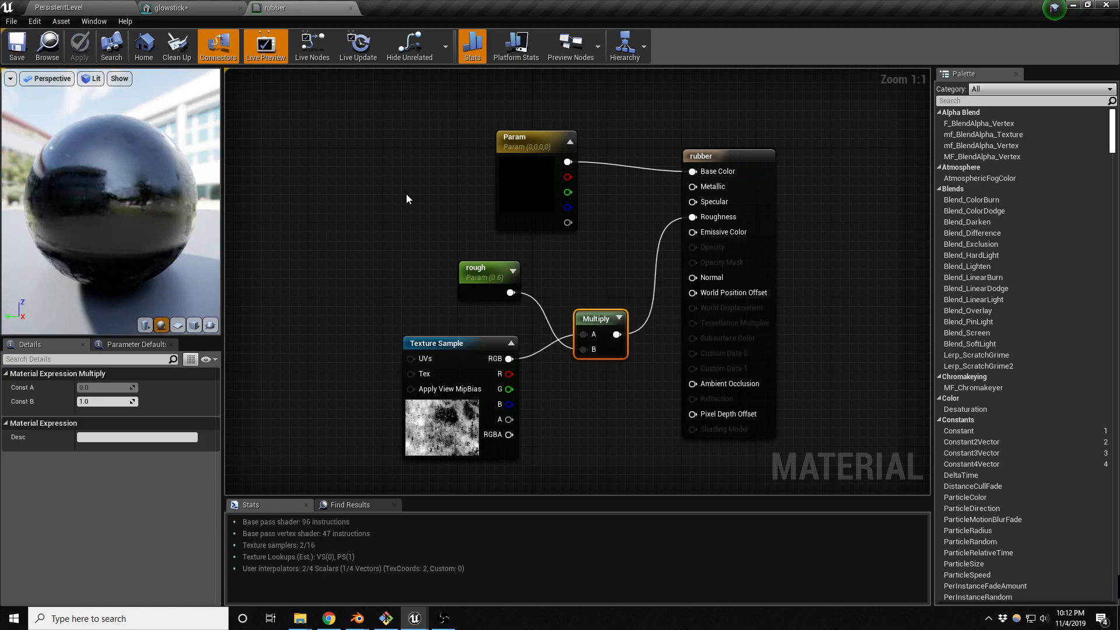
Test default values of 0.8 and 0.1 for the rough parameter against the preview sphere, and settle on 2.
left_click_drag(70, 205, 90, 169)
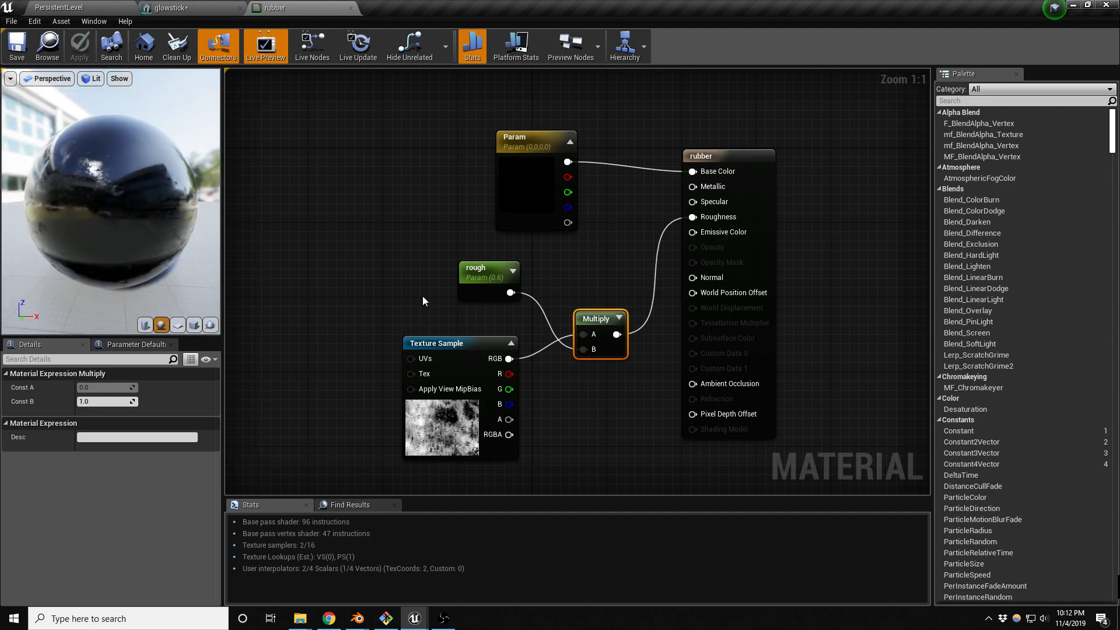
left_click(470, 279)
left_click(105, 423)
type("0.8")
key("Return")
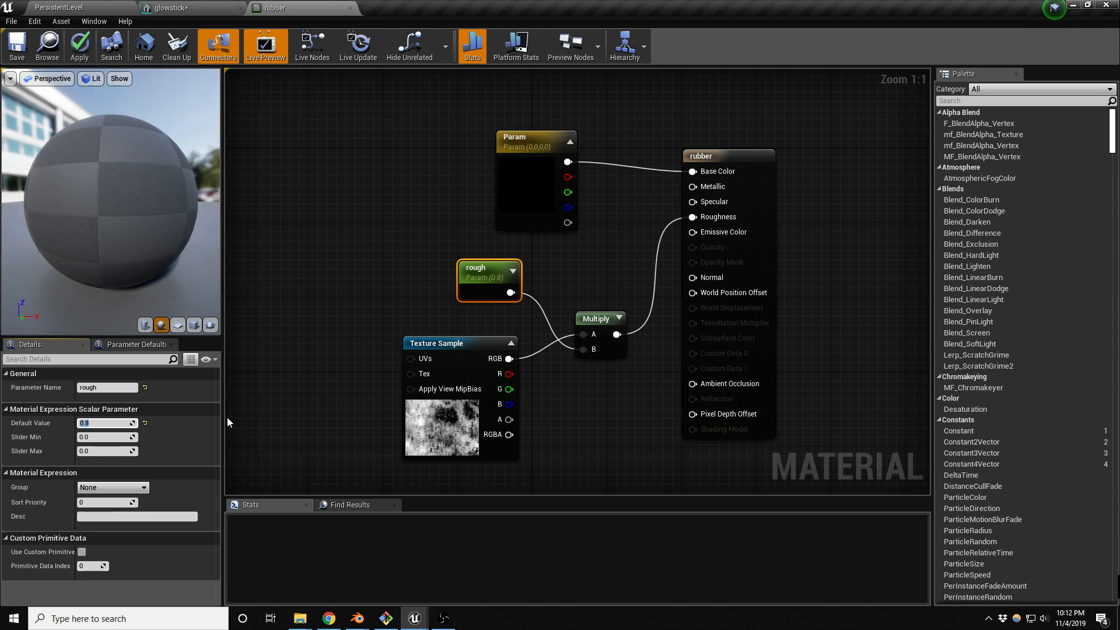
type("0.1")
key("Return")
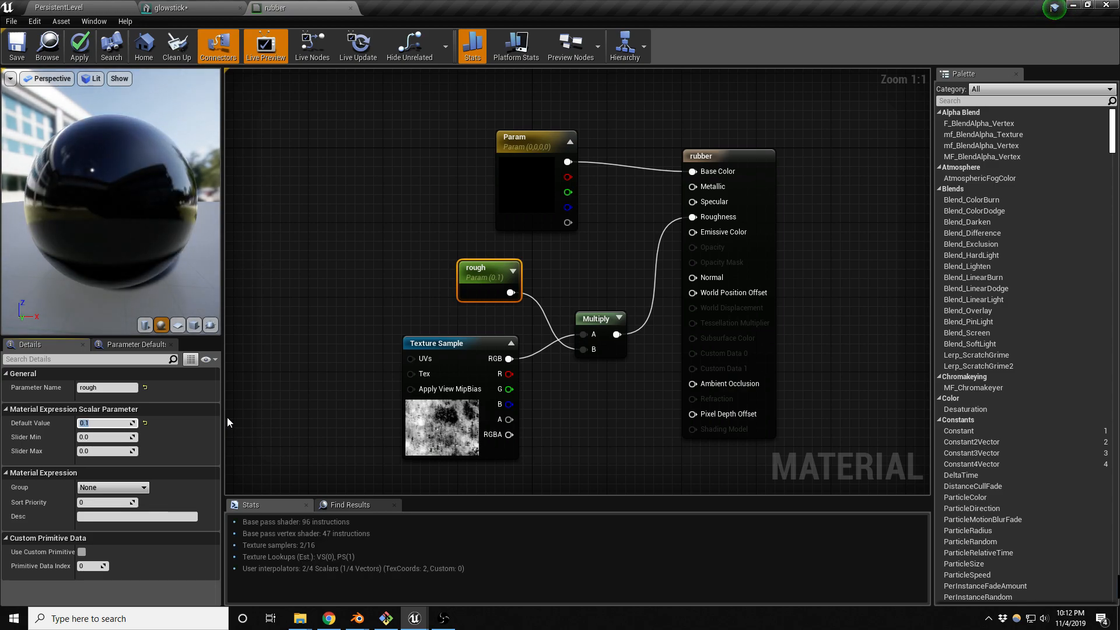
type("2")
key("Return")
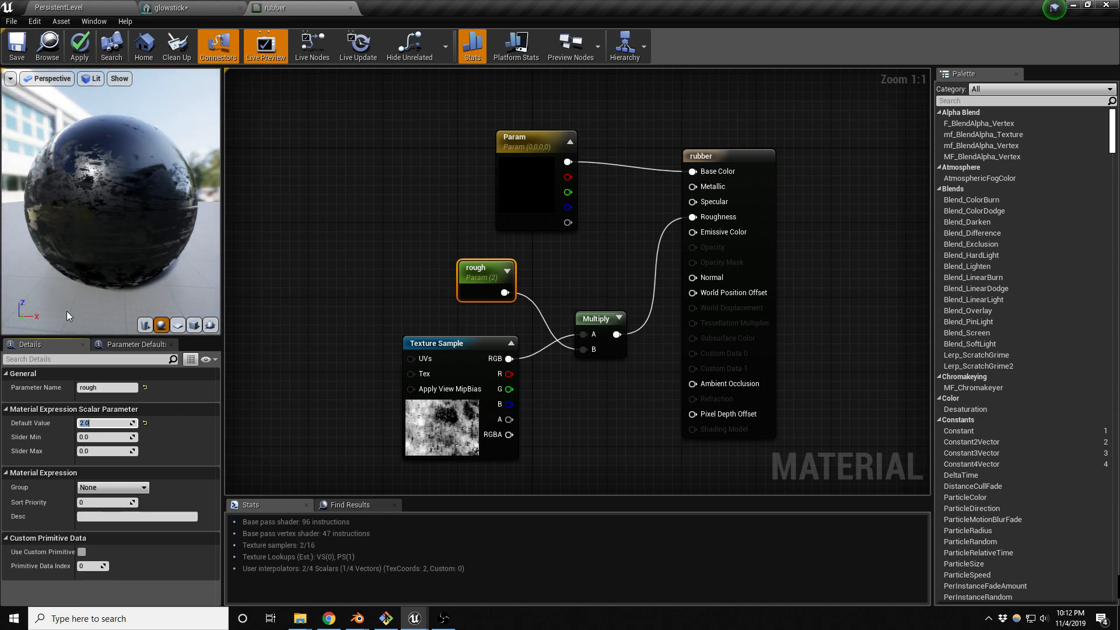
Try the grunge1 texture in the Texture Sample node and check the reflections around the preview sphere.
left_click(132, 215)
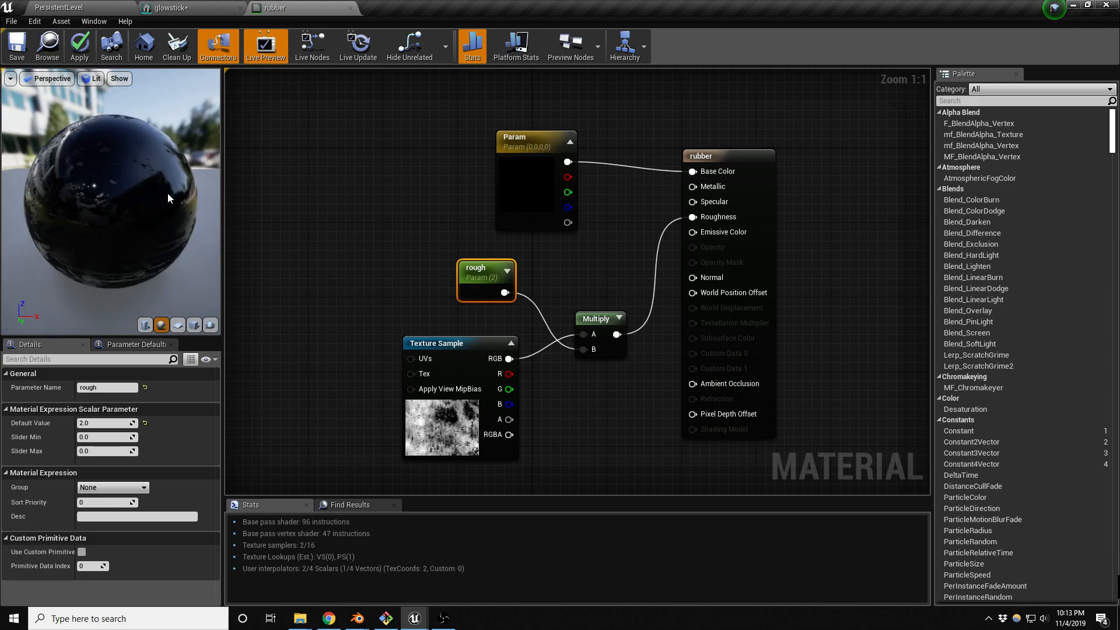
left_click_drag(168, 199, 202, 121)
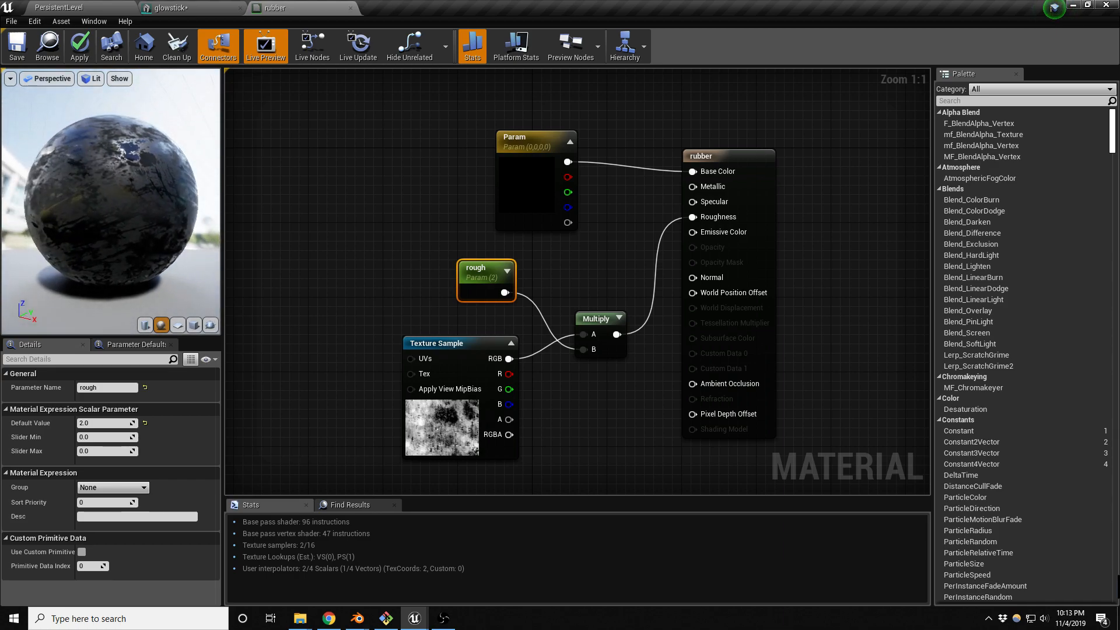
left_click(446, 430)
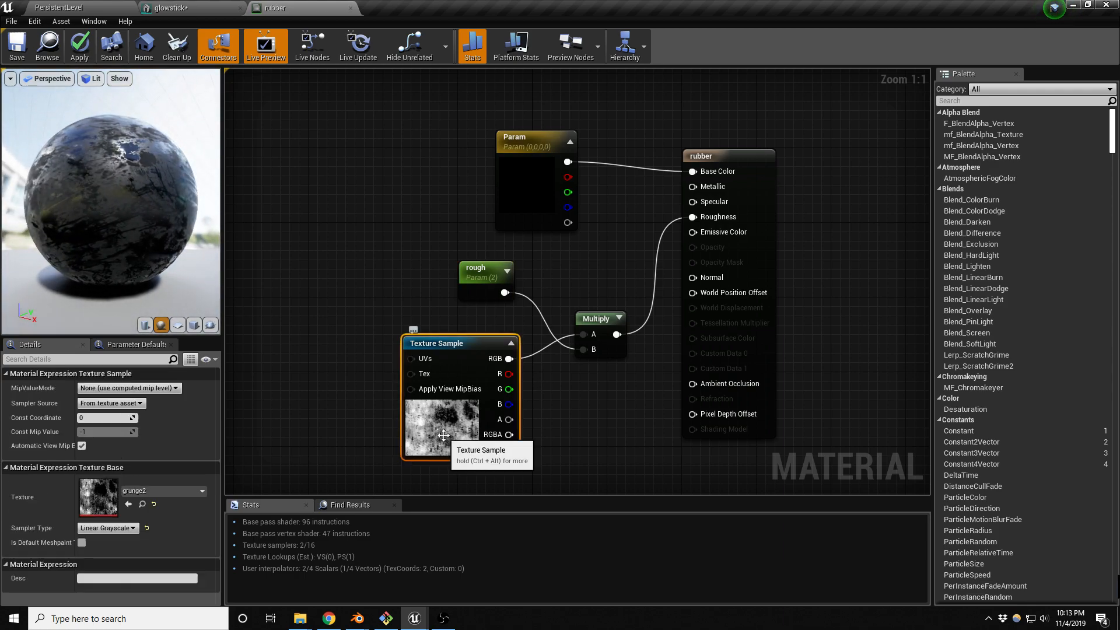
left_click(194, 492)
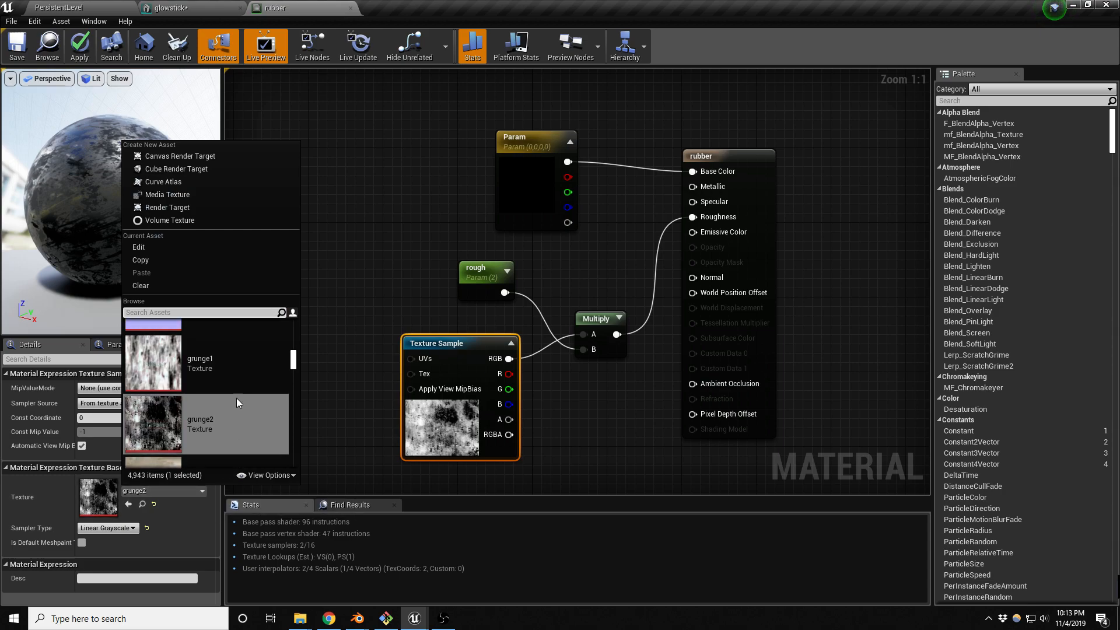
scroll(236, 388, "down", 3)
scroll(234, 398, "down", 2)
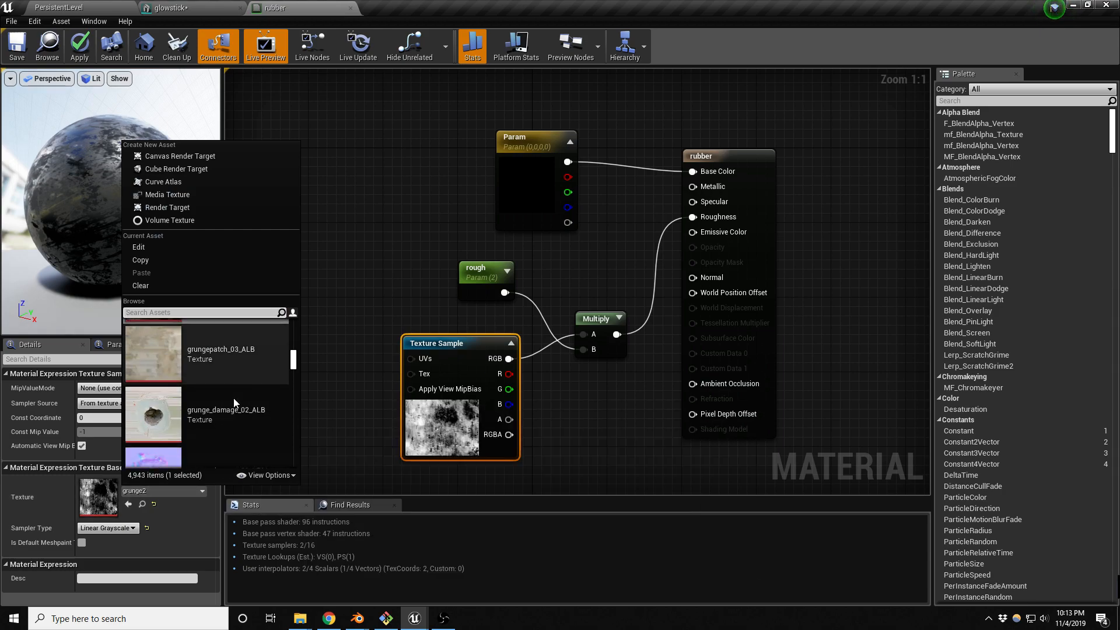
scroll(234, 398, "up", 3)
scroll(233, 397, "up", 2)
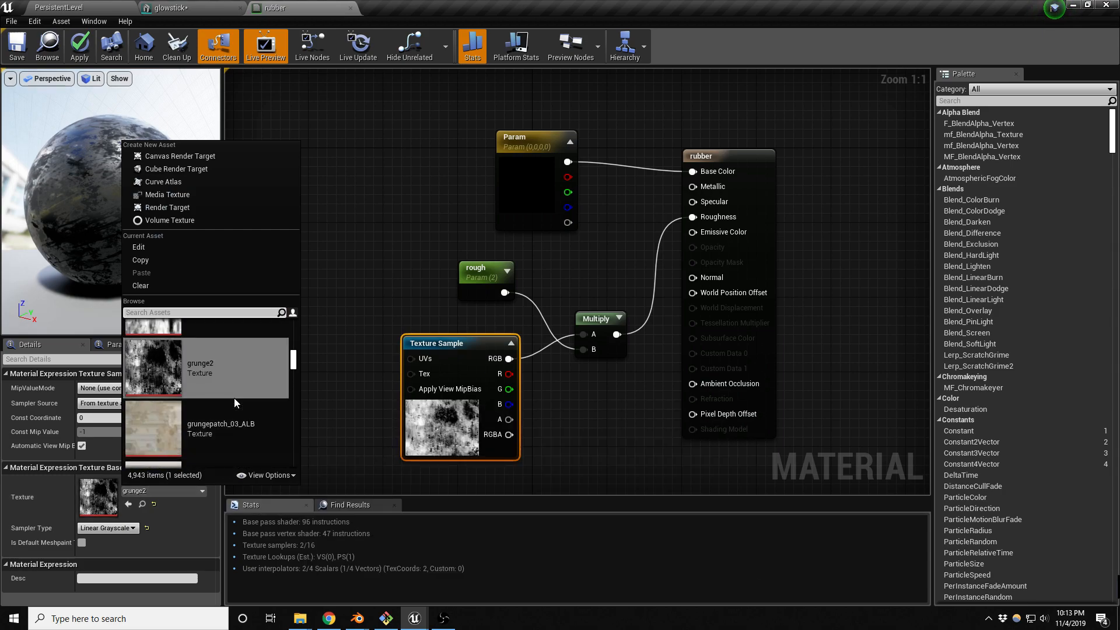
left_click(208, 376)
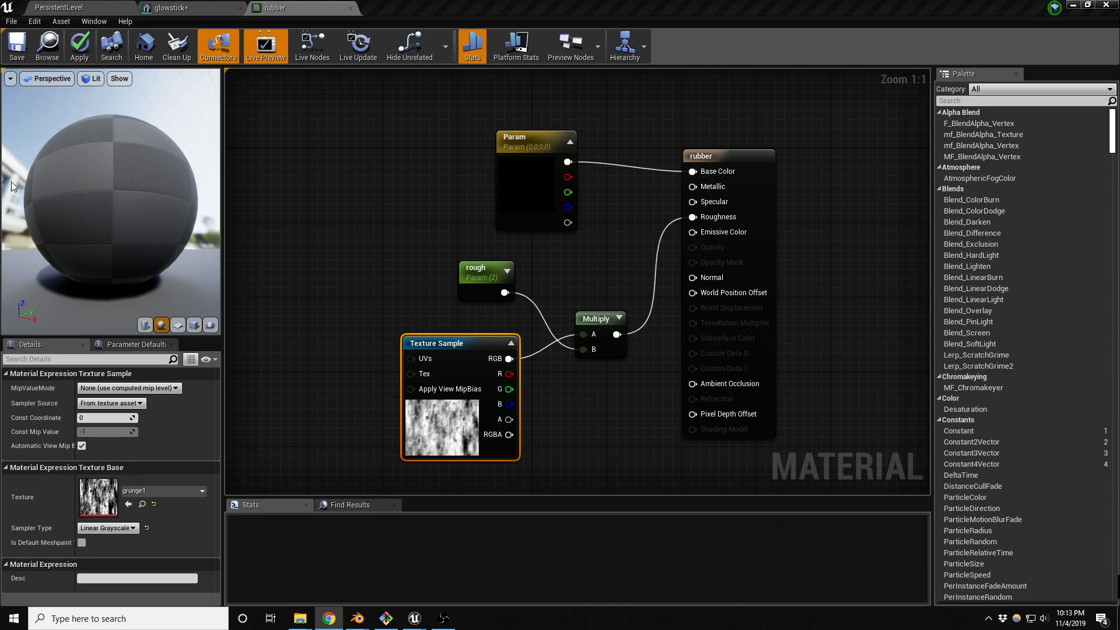
left_click_drag(111, 201, 160, 205)
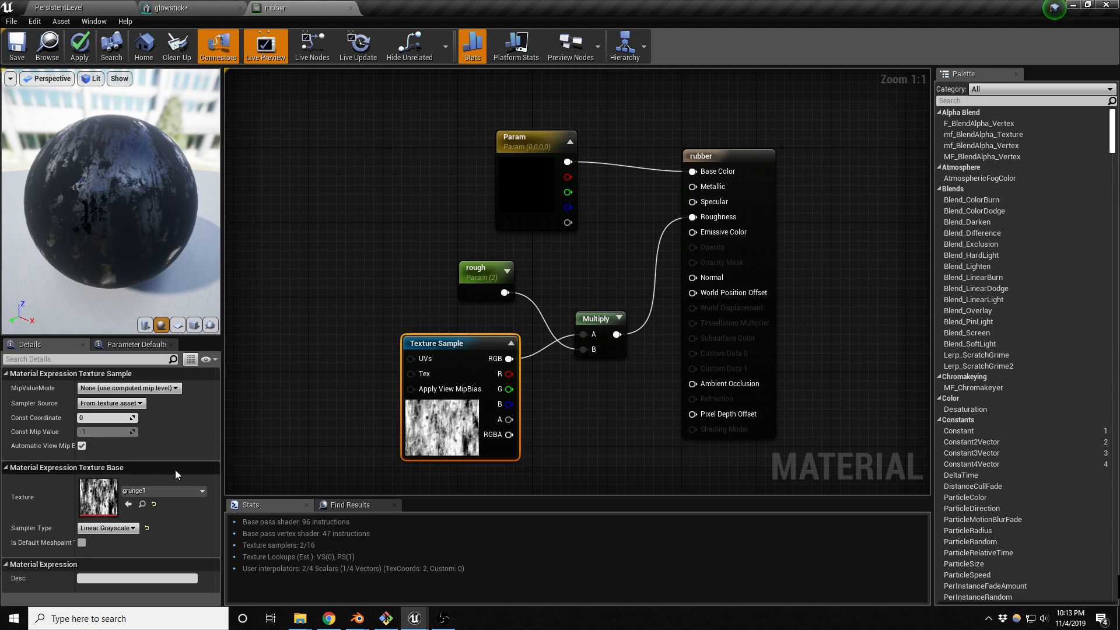
Search the textures for "noise" and assign T_TilingNoise11 to the Texture Sample node.
left_click(163, 493)
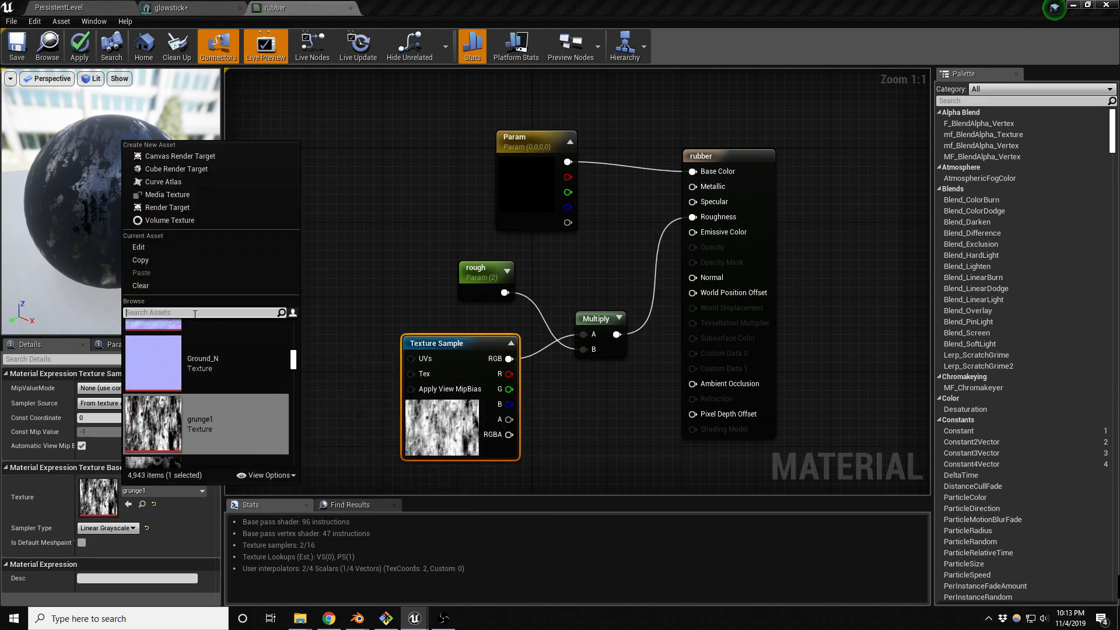
type("noise")
scroll(229, 373, "up", 5)
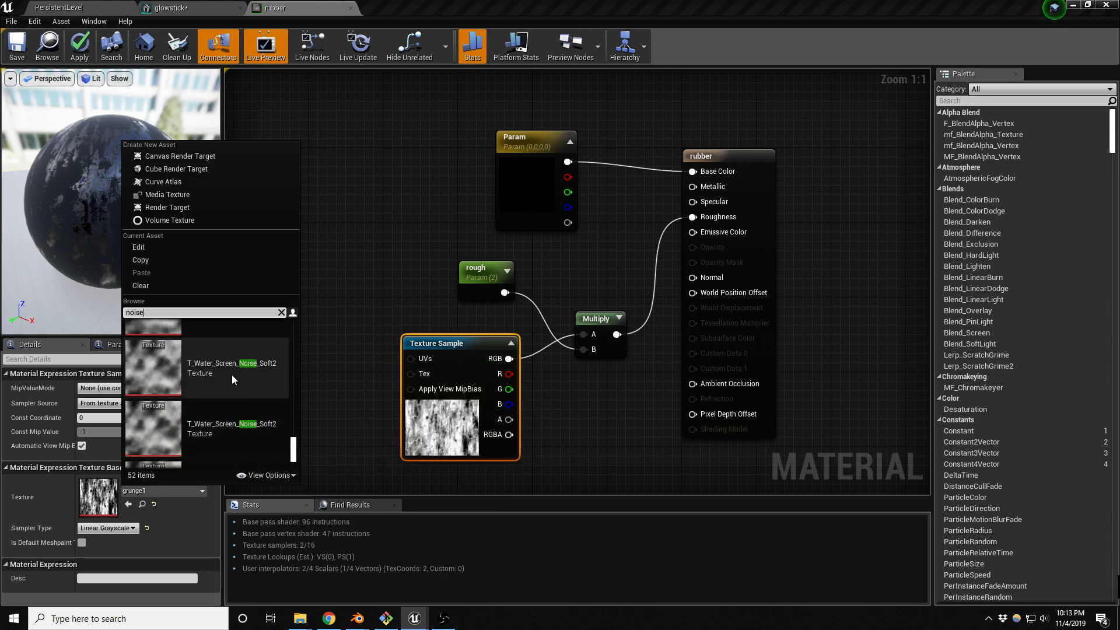
scroll(230, 380, "up", 4)
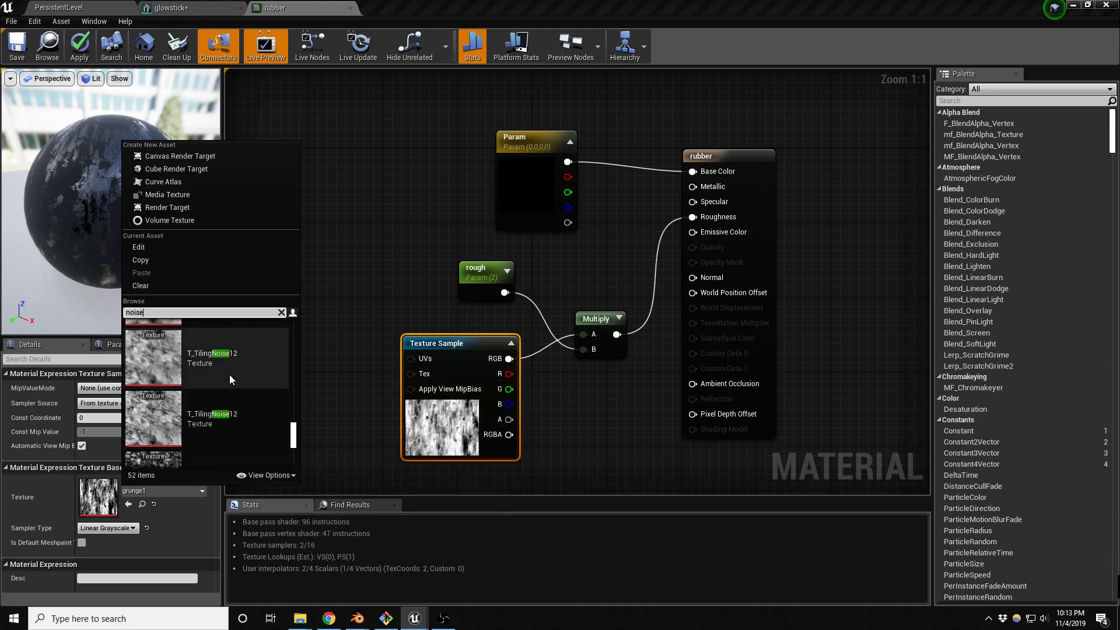
left_click(205, 341)
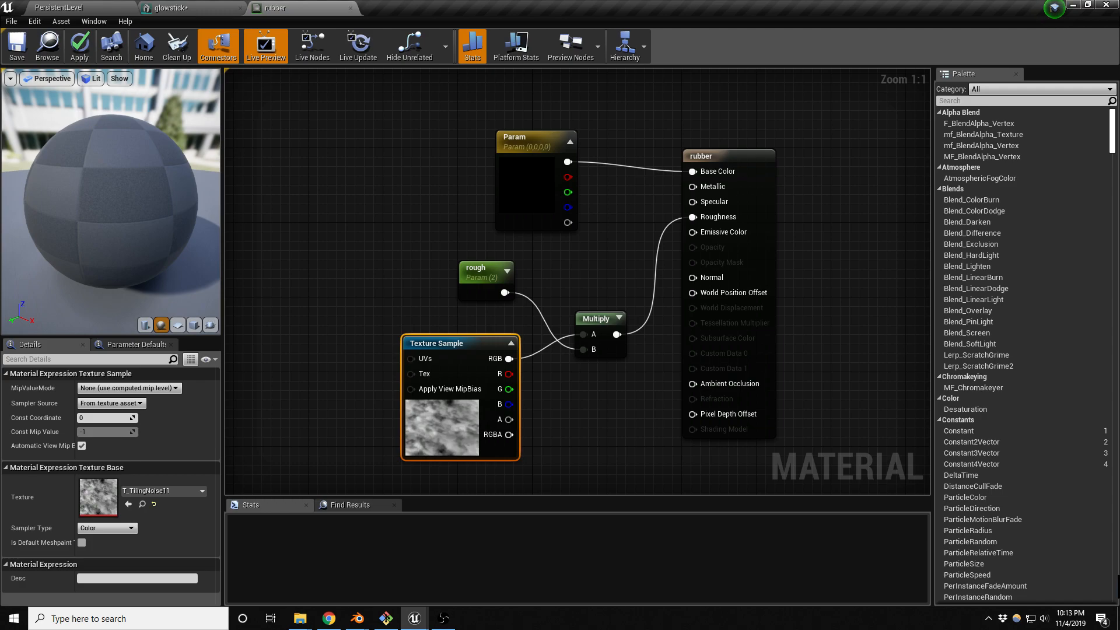
Save the rubber material and inspect the rubber ends on the glowstick mesh.
left_click_drag(111, 202, 146, 201)
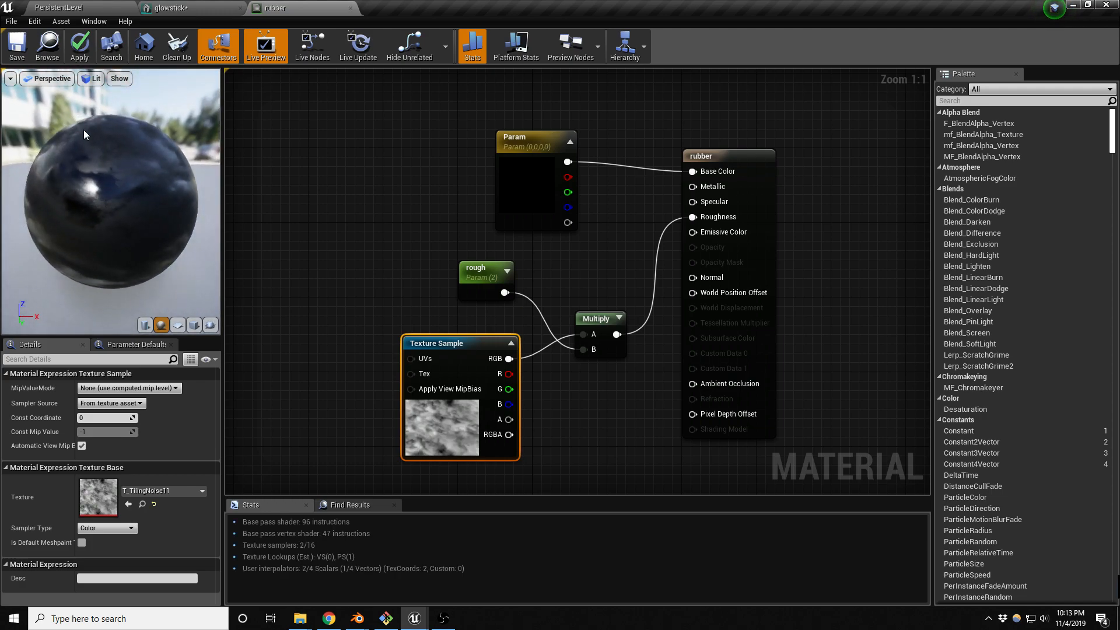
left_click(17, 45)
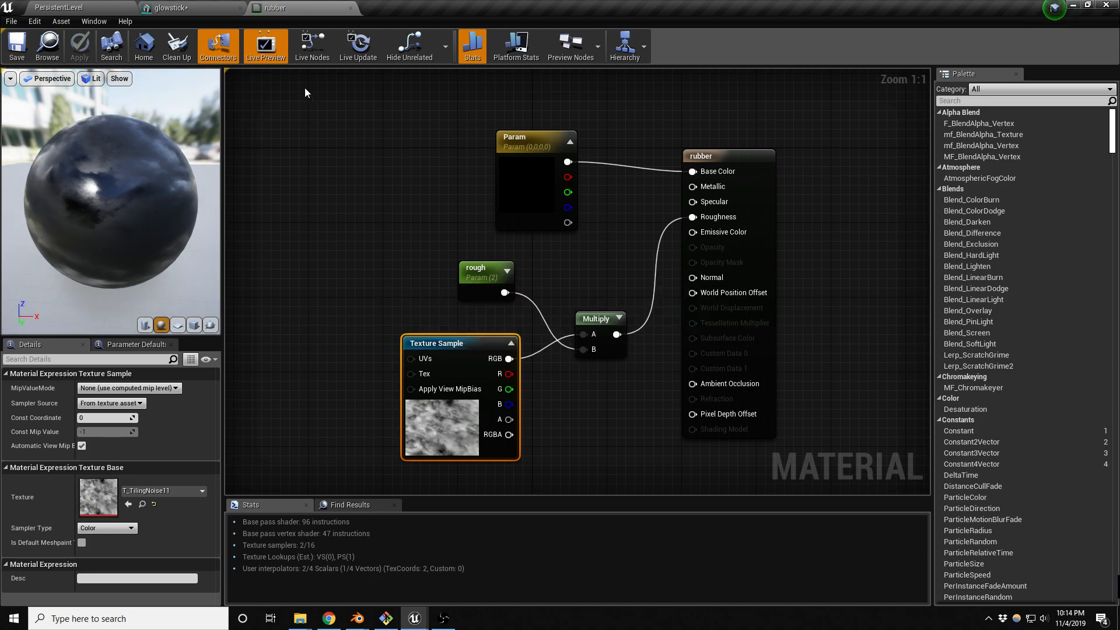
left_click(192, 7)
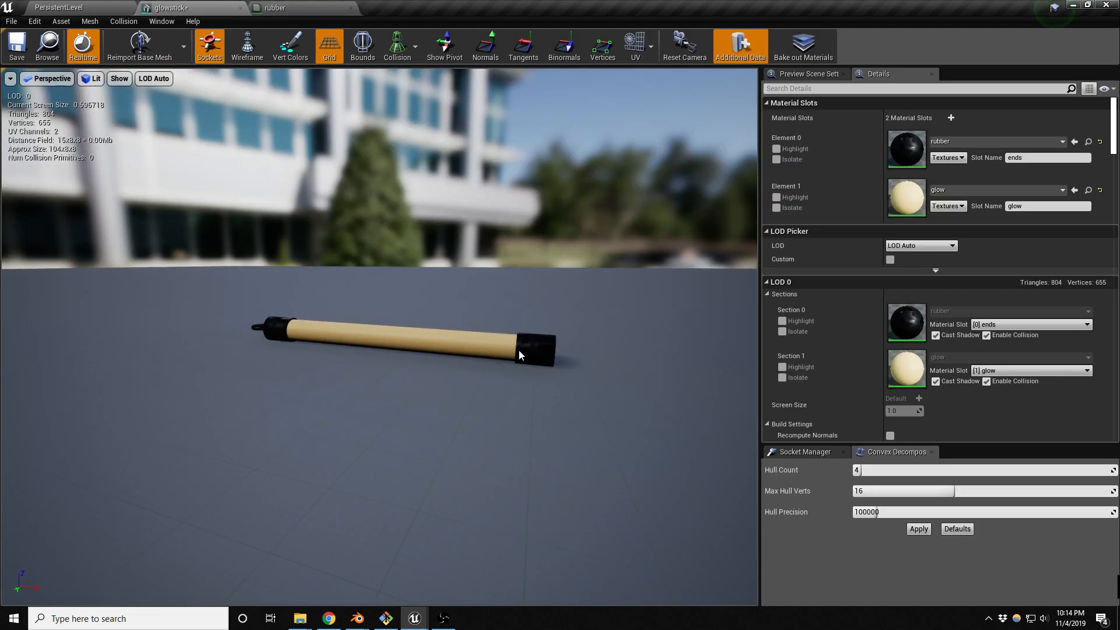
left_click_drag(530, 358, 542, 379)
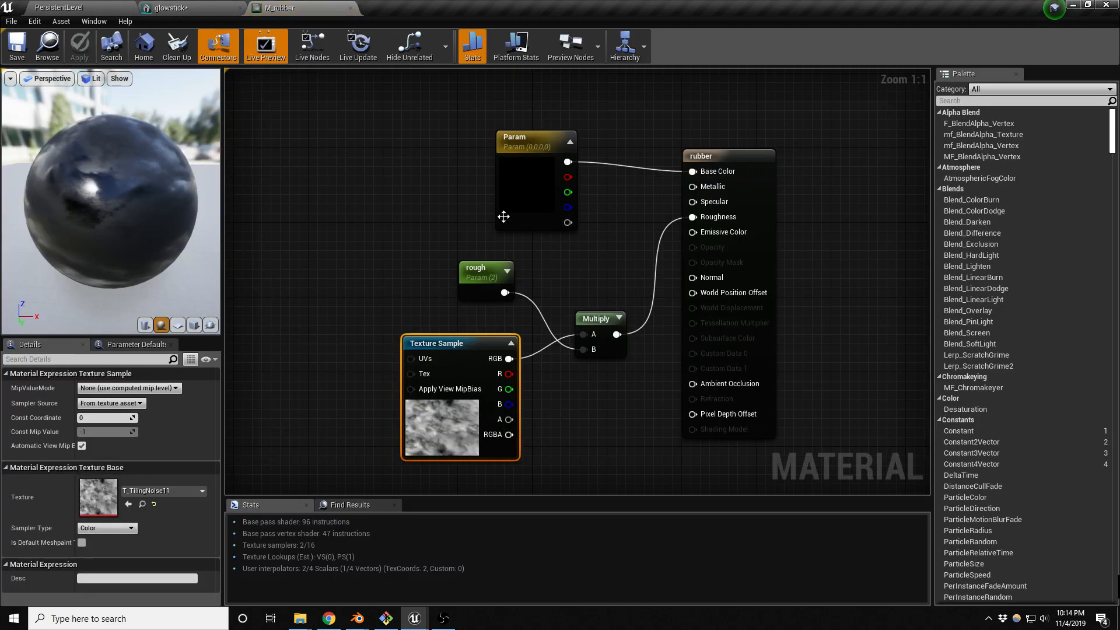
Feed the colour Param into a new Multiply node, and spread out the Param, rough and Texture Sample nodes in M_rubber.
right_click_drag(602, 249, 583, 241)
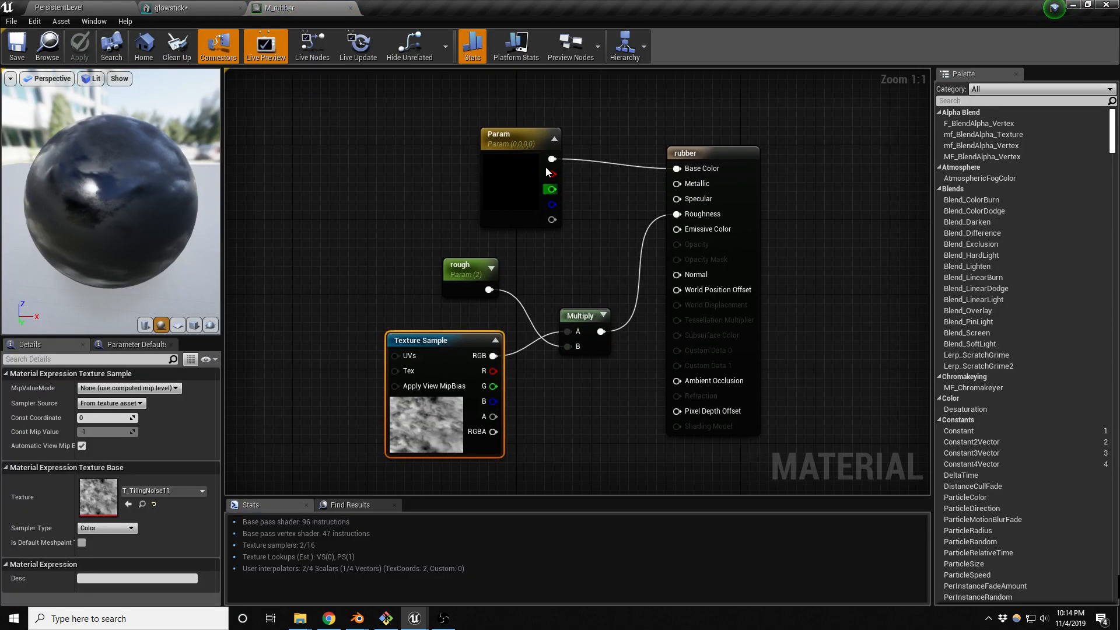
left_click_drag(507, 135, 432, 97)
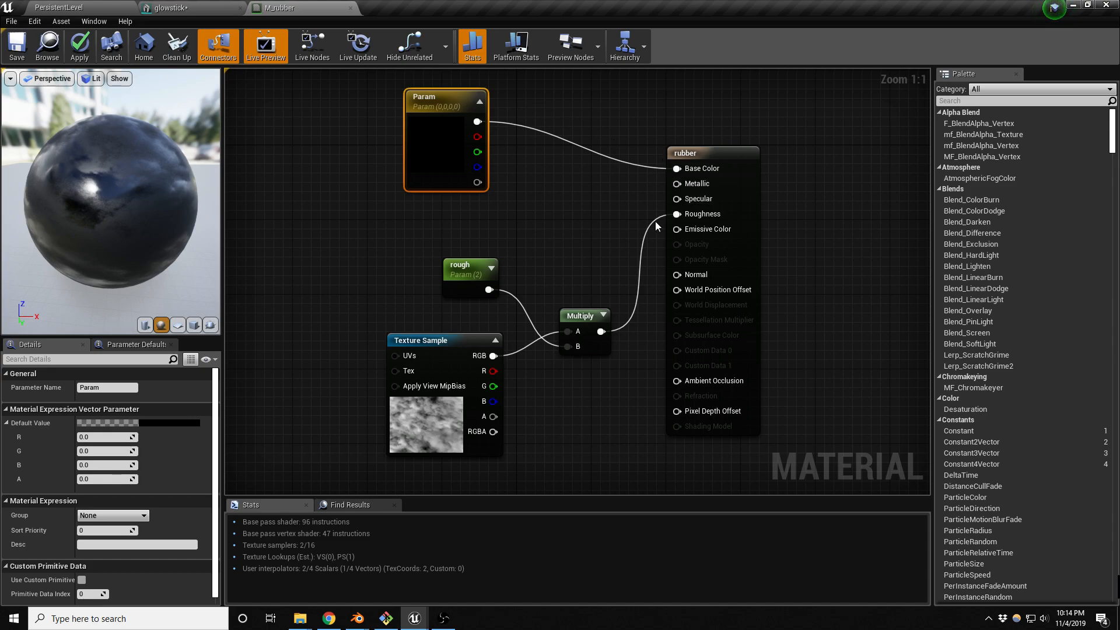
left_click_drag(483, 129, 568, 214)
type("mu")
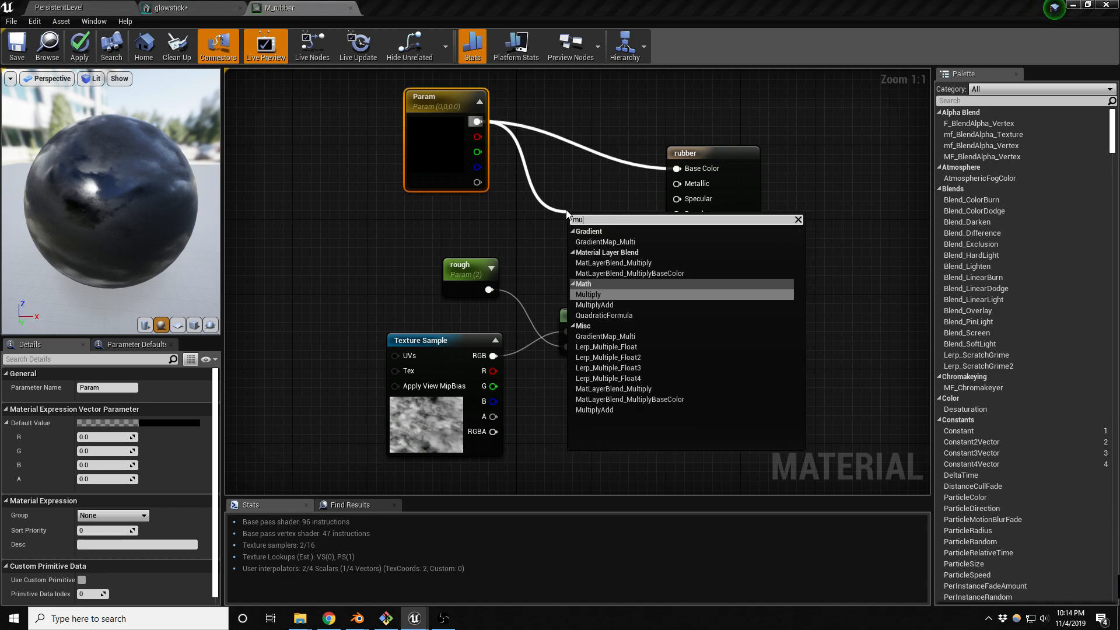
key("Return")
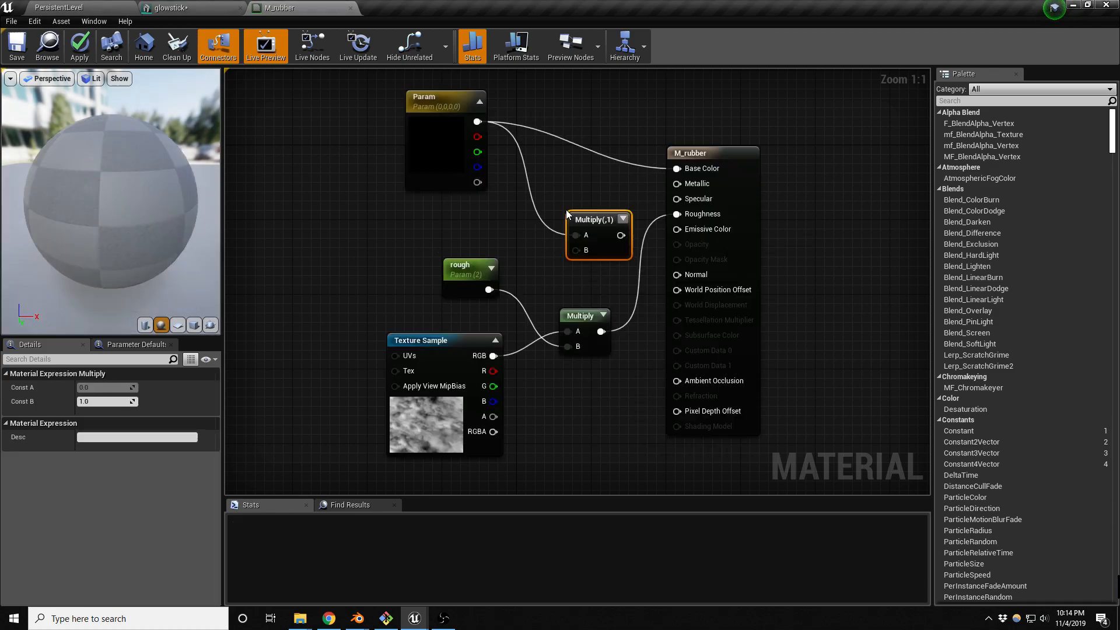
left_click_drag(494, 302, 577, 432)
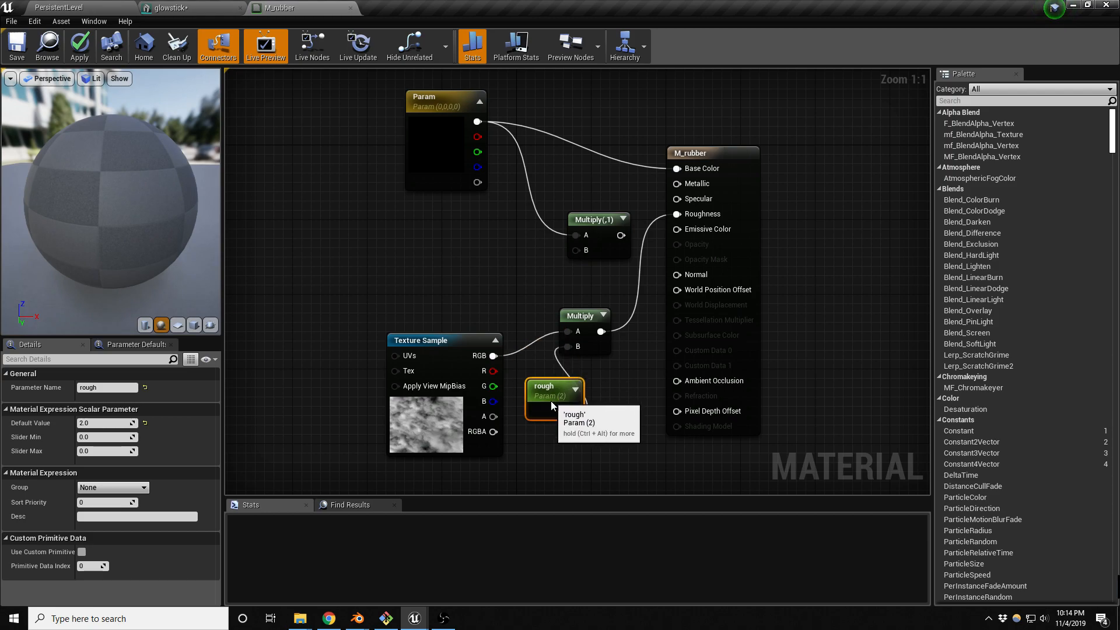
left_click_drag(453, 342, 434, 313)
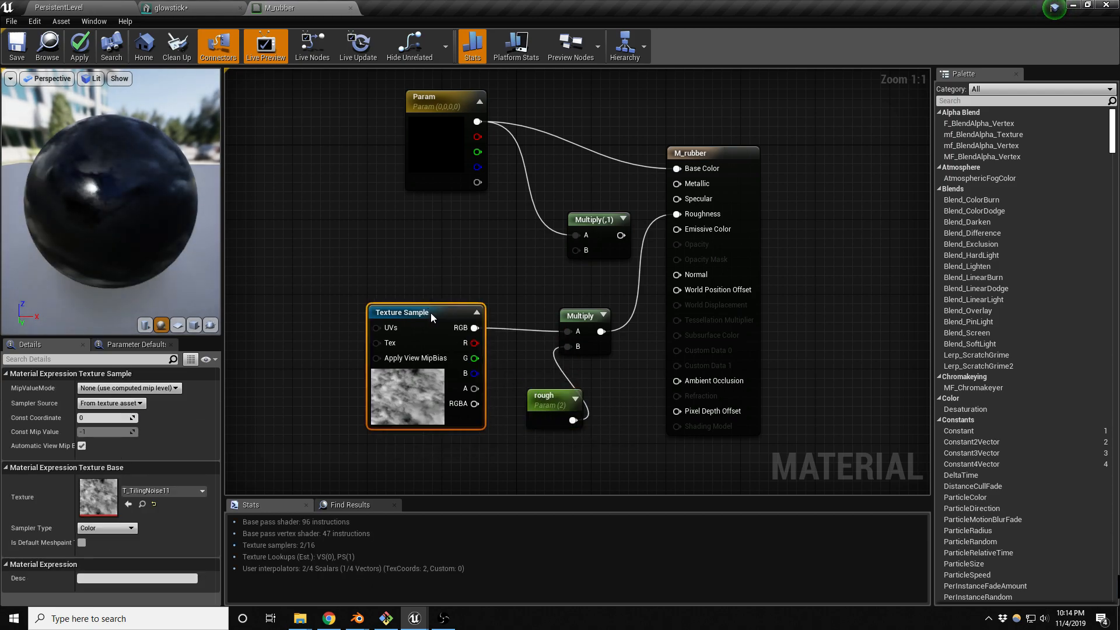
Add a scalar parameter named emissive_multi, combine it with the colour in the new Multiply node, and feed the result into Emissive Color.
left_click(410, 275)
type("emissive")
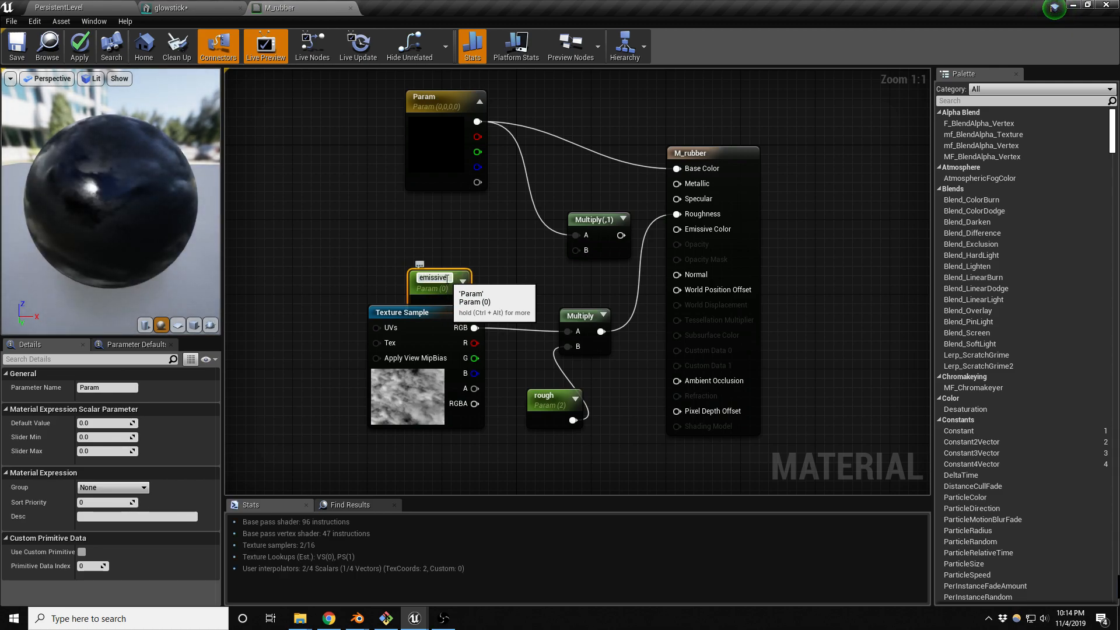
type("_multi")
key("Return")
left_click_drag(445, 279, 677, 229)
left_click(479, 270)
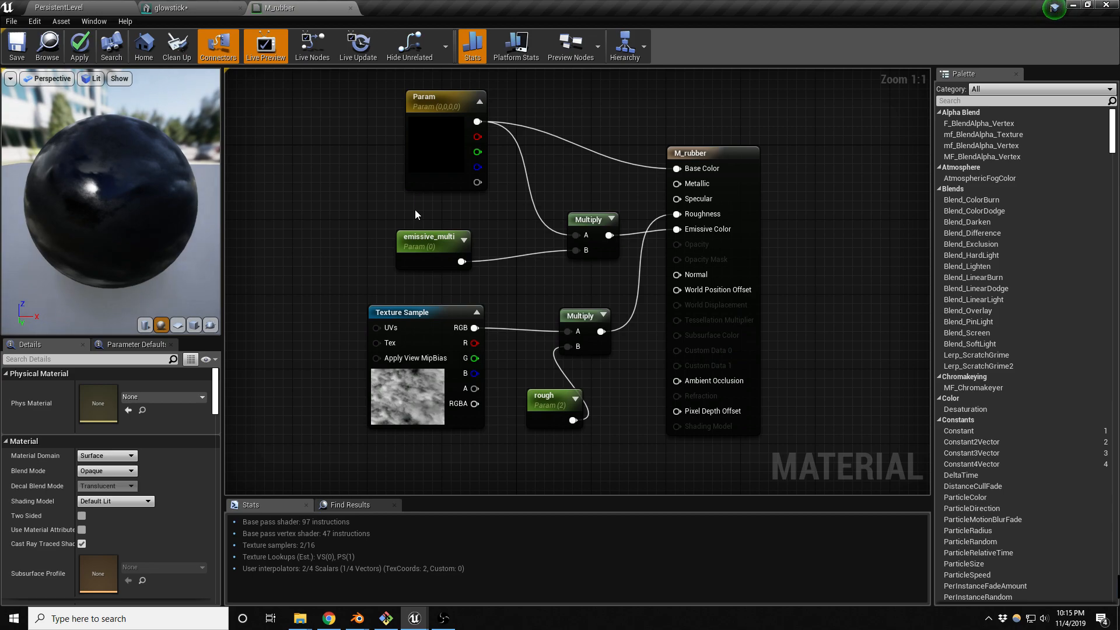
Cut the emissive_multi parameter and its Multiply node out of M_rubber, and close the material with its changes applied.
left_click_drag(415, 219, 608, 273)
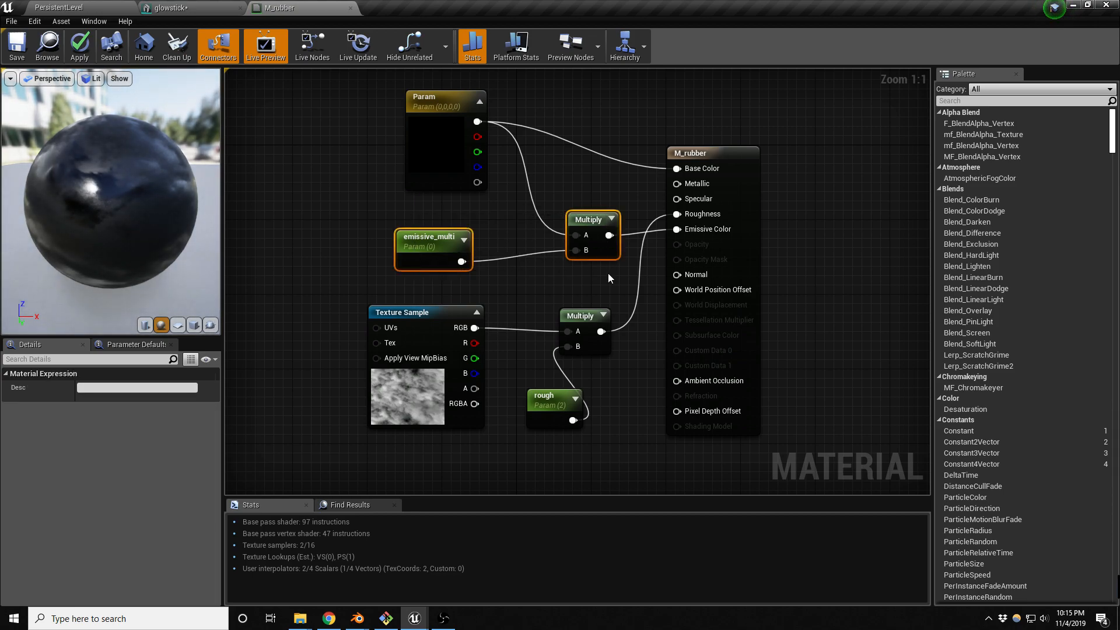
key("Delete")
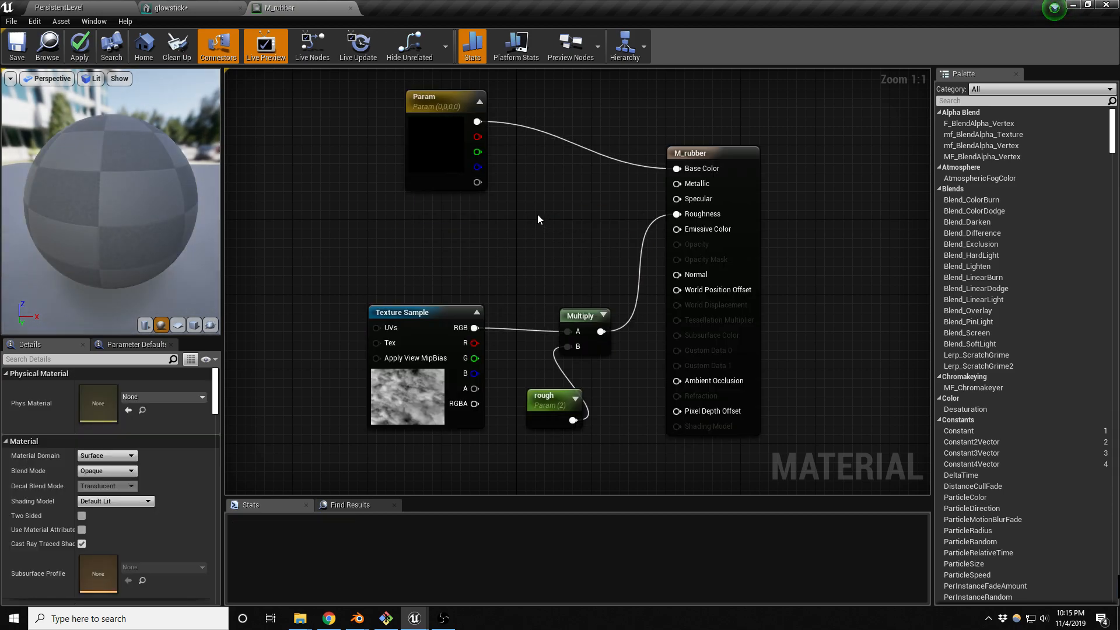
left_click(349, 7)
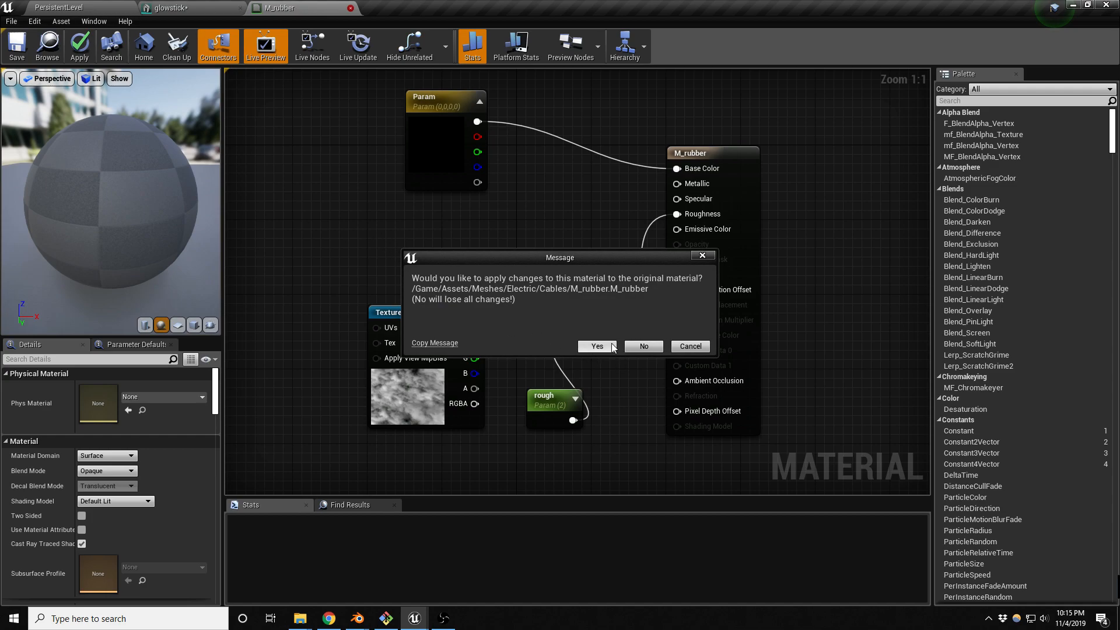
left_click(596, 345)
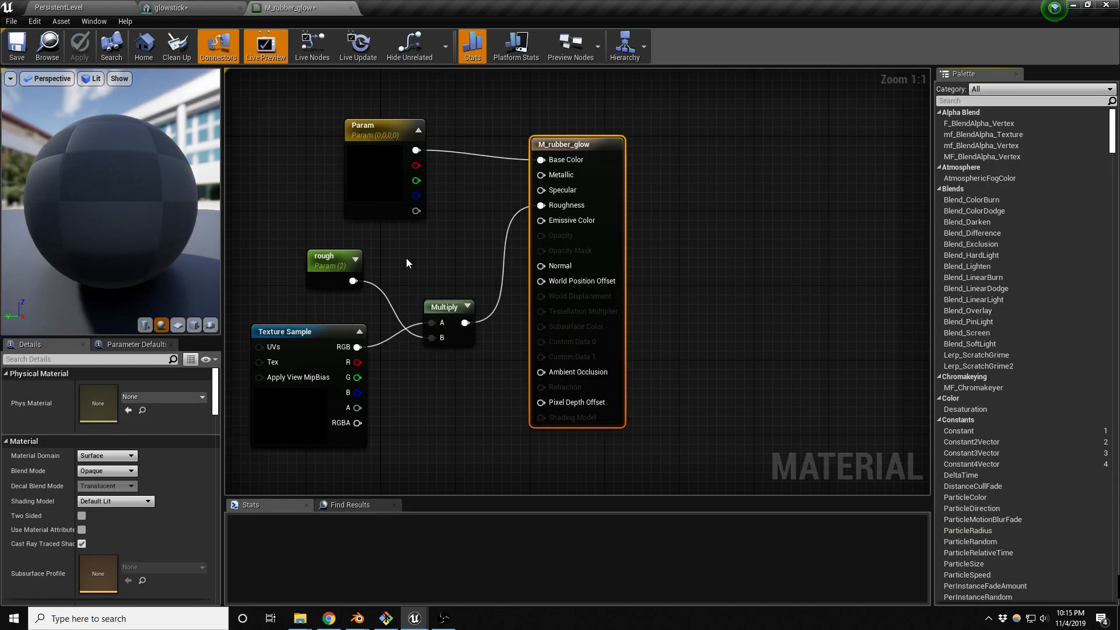
Paste the emissive_multi and Multiply nodes into M_rubber_glow, and wire Param through the Multiply into Emissive Color.
right_click_drag(409, 257, 518, 243)
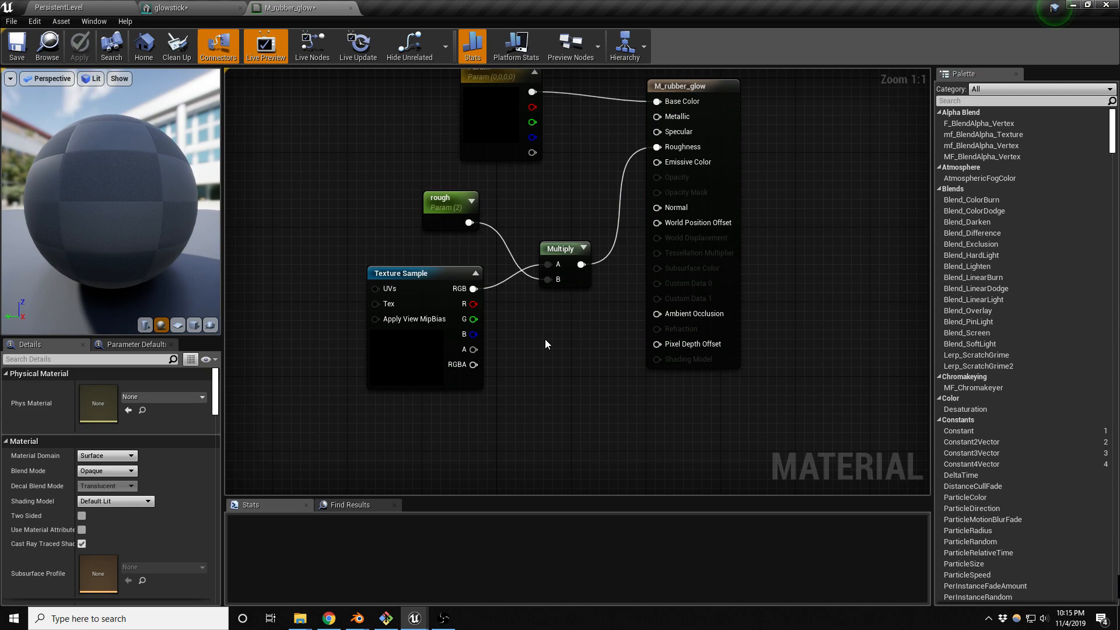
key("ctrl+v")
right_click_drag(546, 344, 522, 402)
left_click_drag(486, 415, 371, 246)
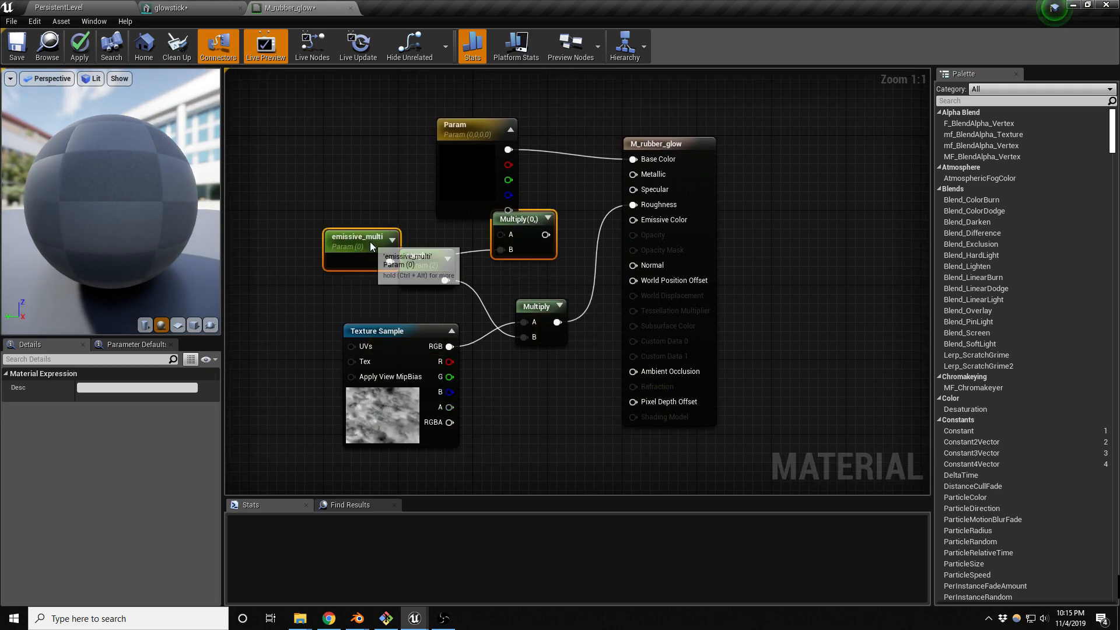
left_click_drag(546, 235, 633, 219)
left_click_drag(508, 150, 500, 235)
left_click_drag(480, 128, 413, 118)
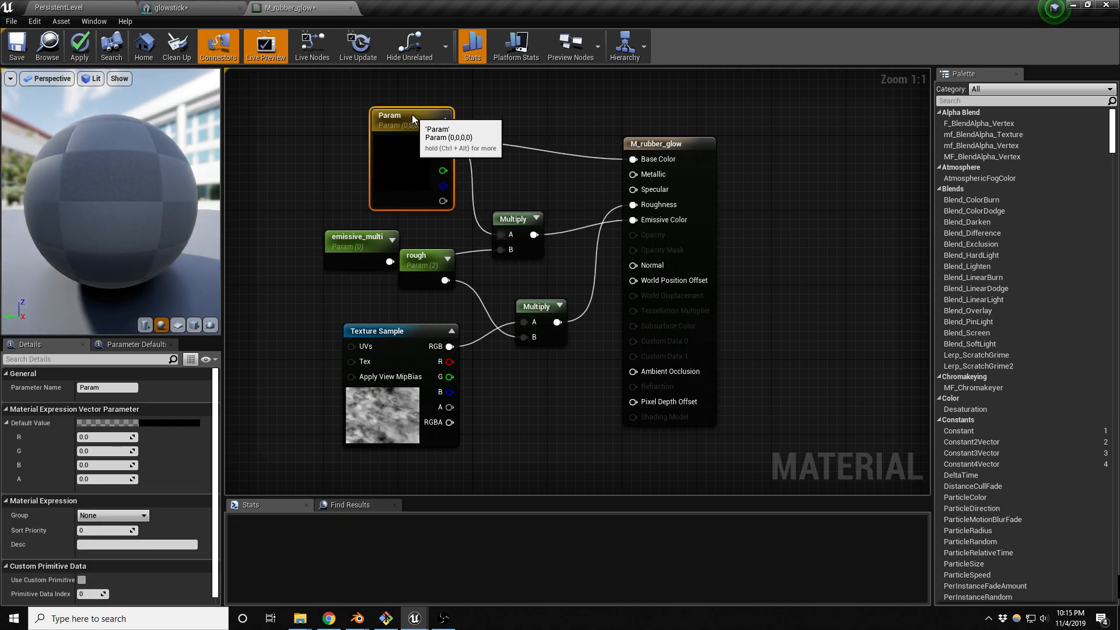
Set the Param colour in M_rubber_glow to a bright green of about R 0.185, G 0.755, B 0.142.
left_click(166, 423)
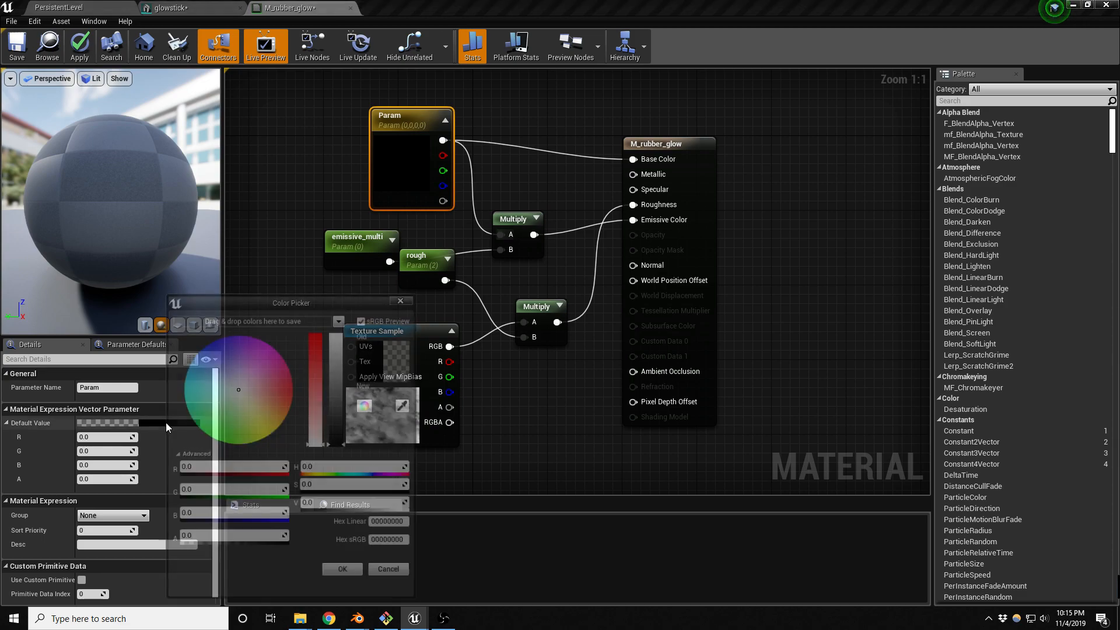
left_click_drag(216, 441, 237, 429)
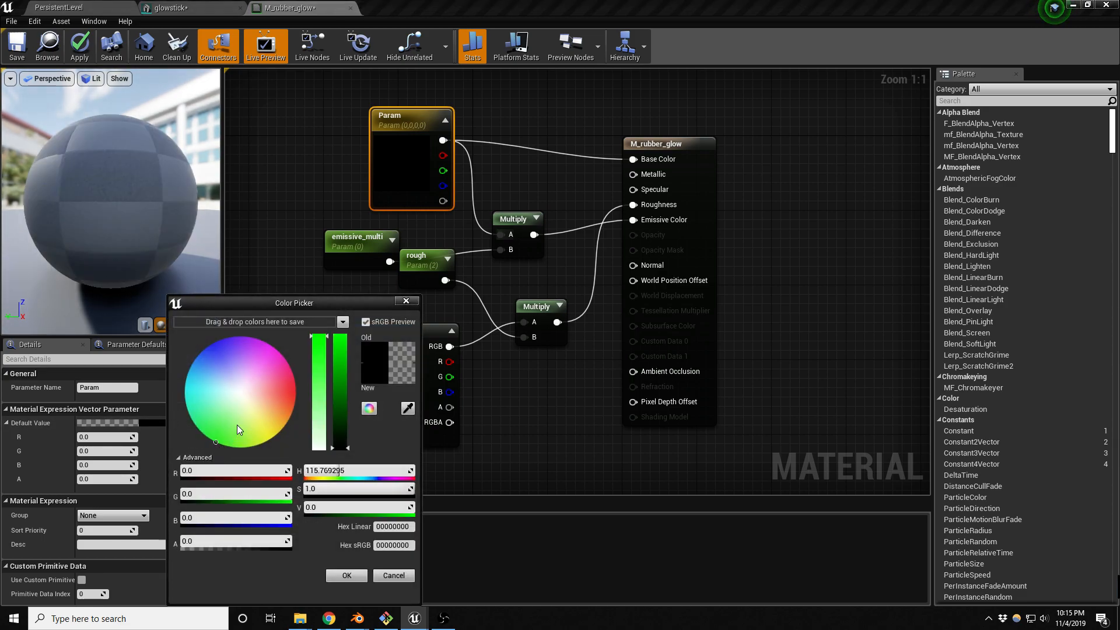
left_click(343, 377)
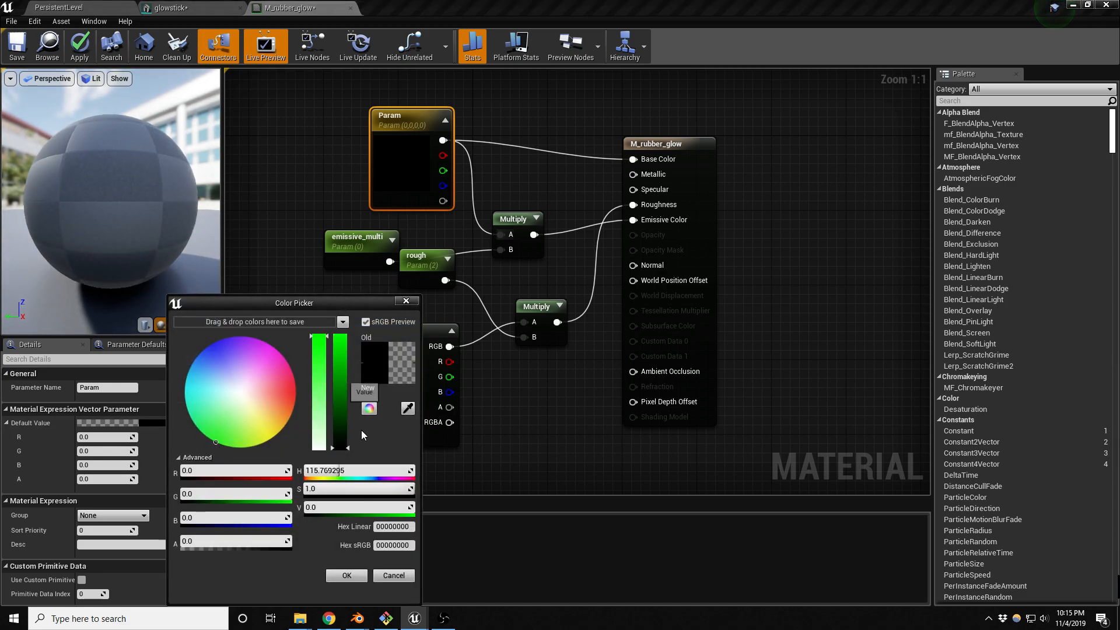
left_click(339, 364)
left_click(319, 357)
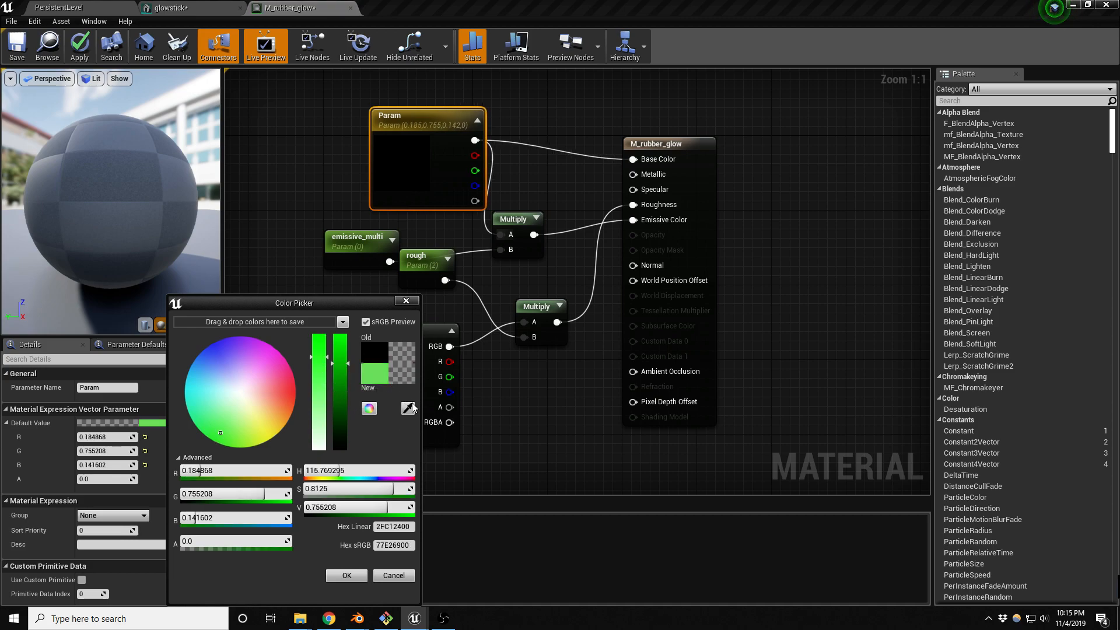
left_click(354, 575)
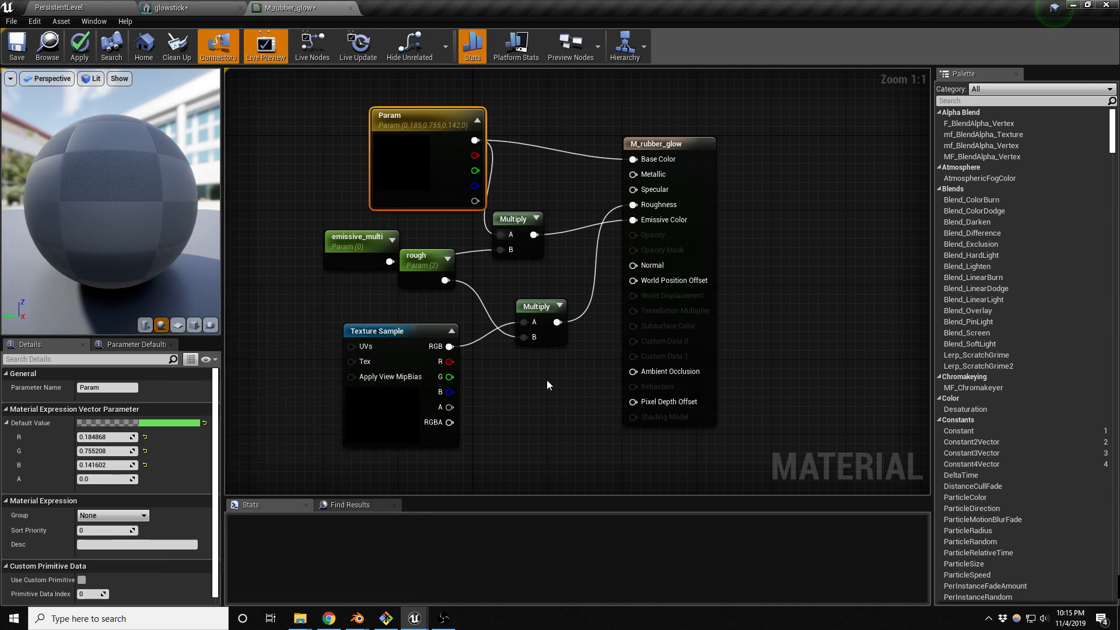
Move the emissive_multi node up clear of rough, and set its default value to 20 after trying 4.
left_click_drag(354, 244, 354, 225)
left_click(109, 424)
type("4")
key("Return")
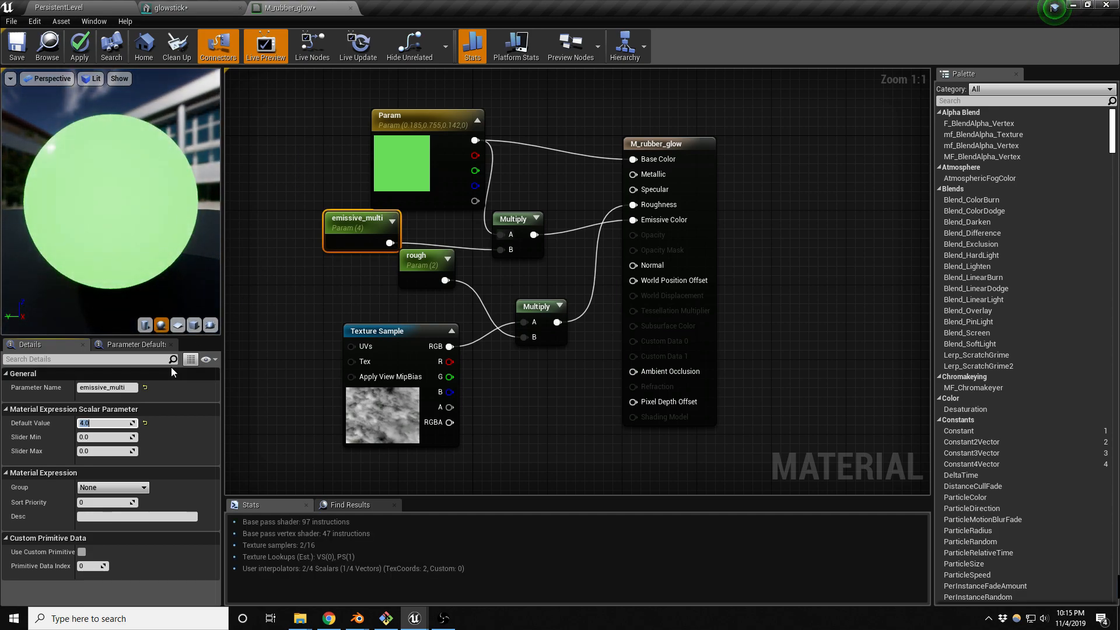
type("20")
key("Return")
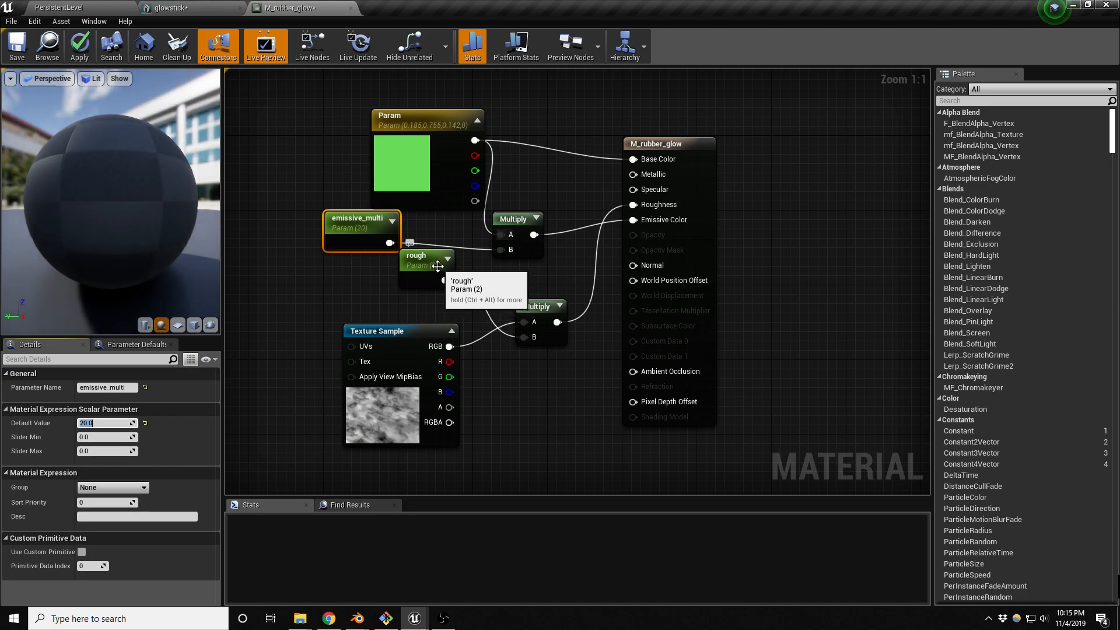
Assign M_rubber_glow to the glowstick mesh's glow slot, and save the material so the mesh preview uses it.
left_click(175, 7)
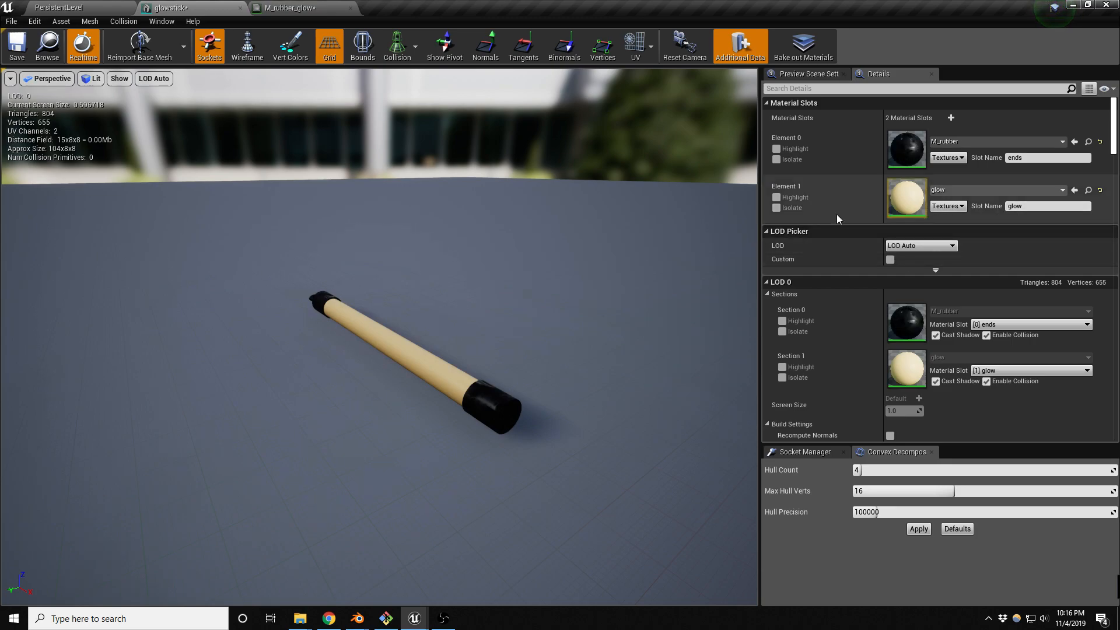
left_click(1073, 191)
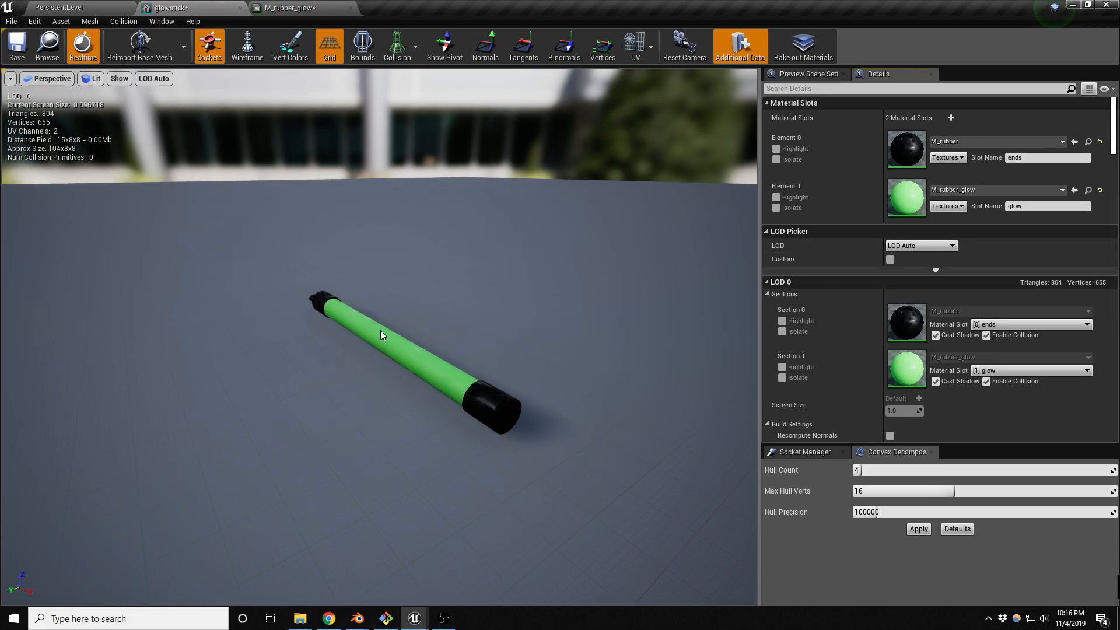
left_click(290, 7)
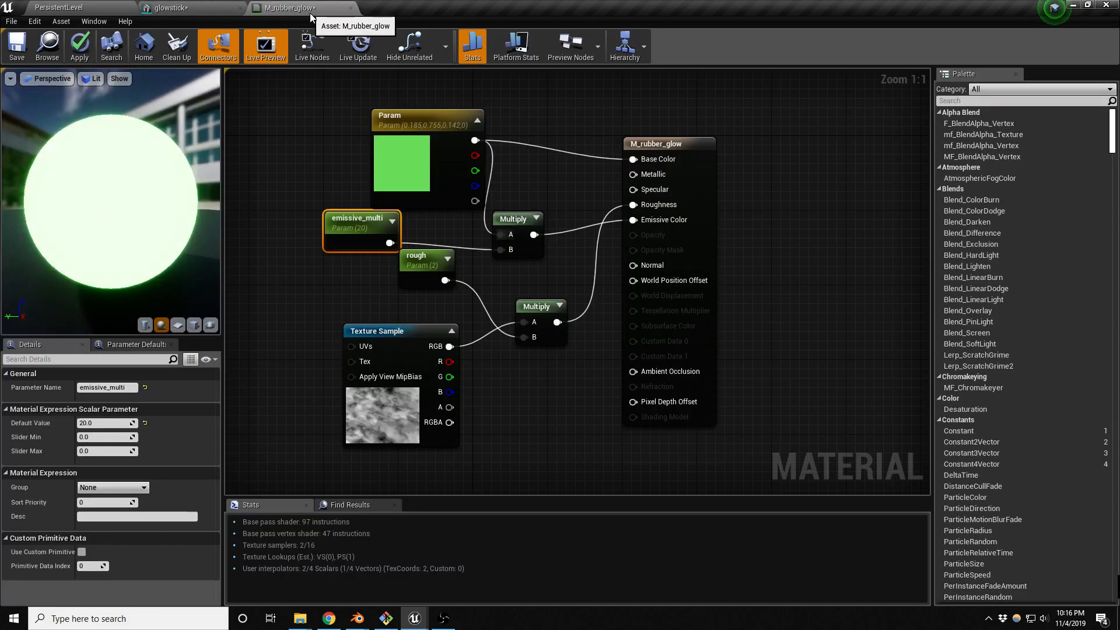
left_click(16, 48)
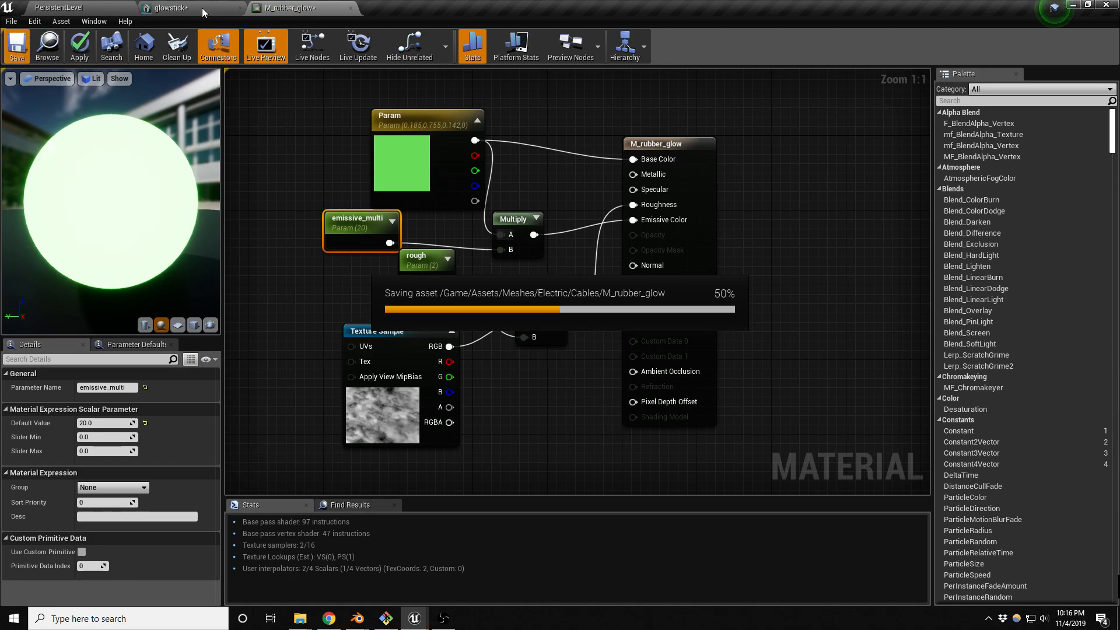
left_click(203, 12)
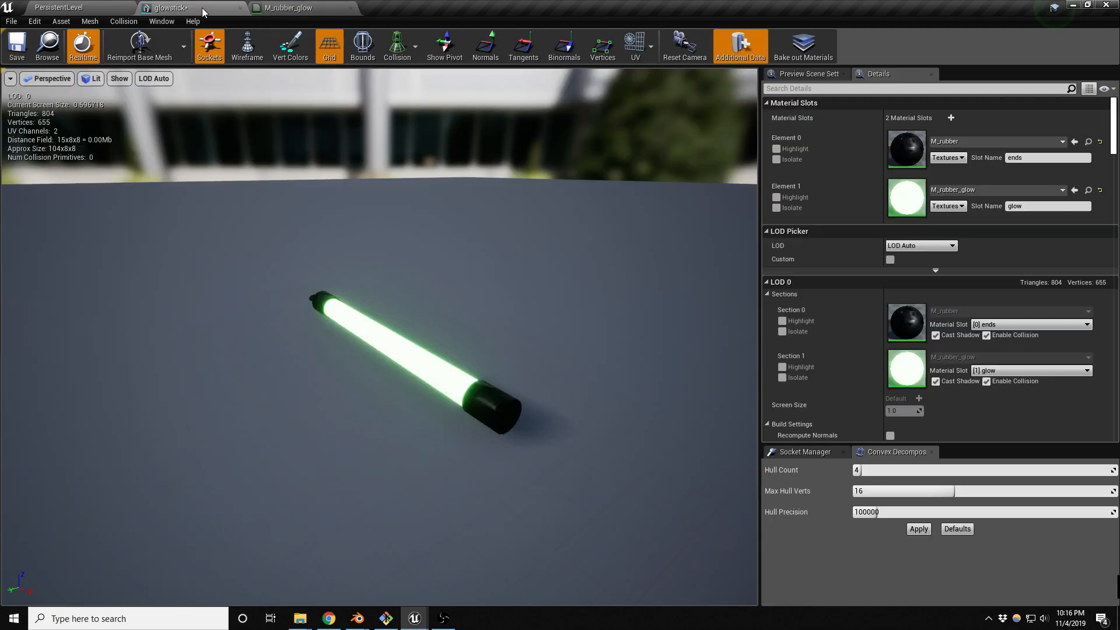
left_click_drag(379, 338, 472, 339)
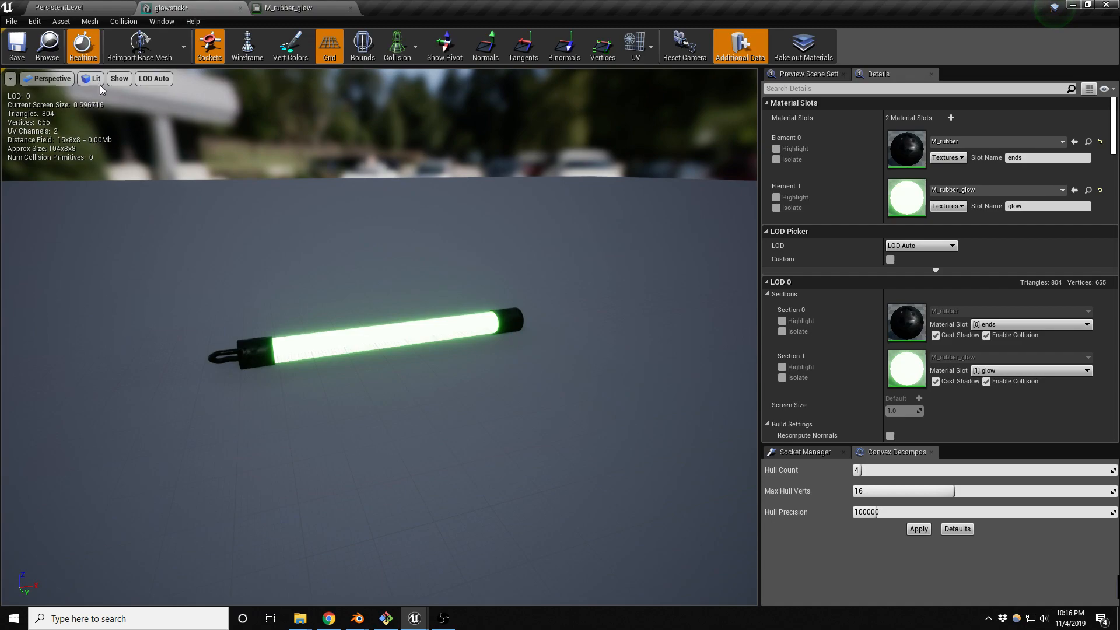
Try to place the glowstick on the rubble below the boulder with PersistentLevel as the current level.
left_click(86, 8)
right_click_drag(385, 368, 402, 391)
key("w")
key("s")
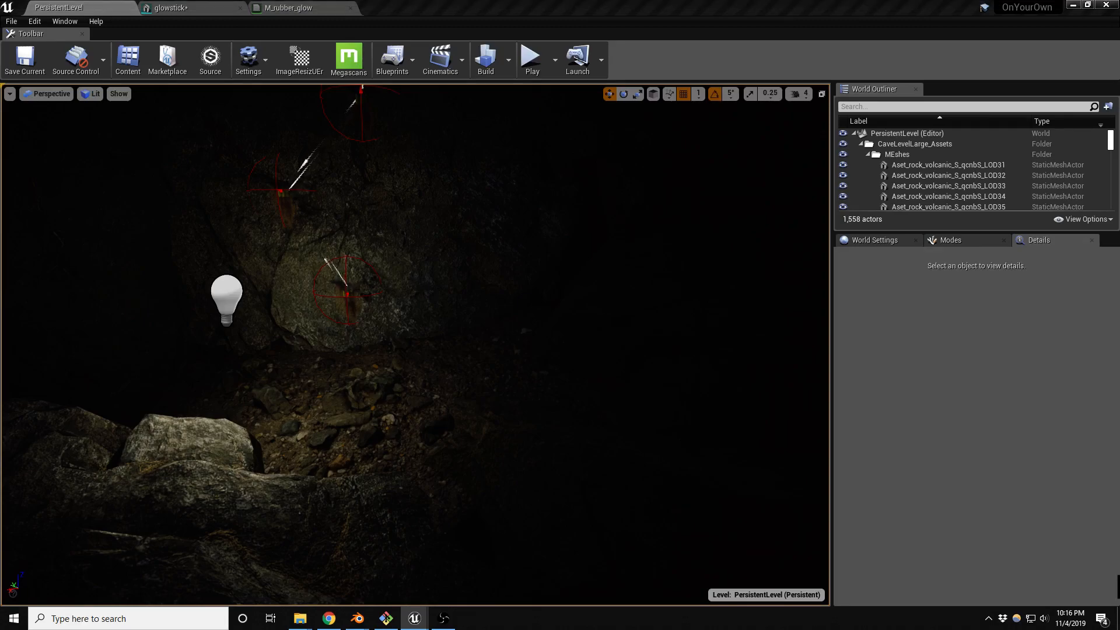
left_click_drag(260, 355, 366, 371)
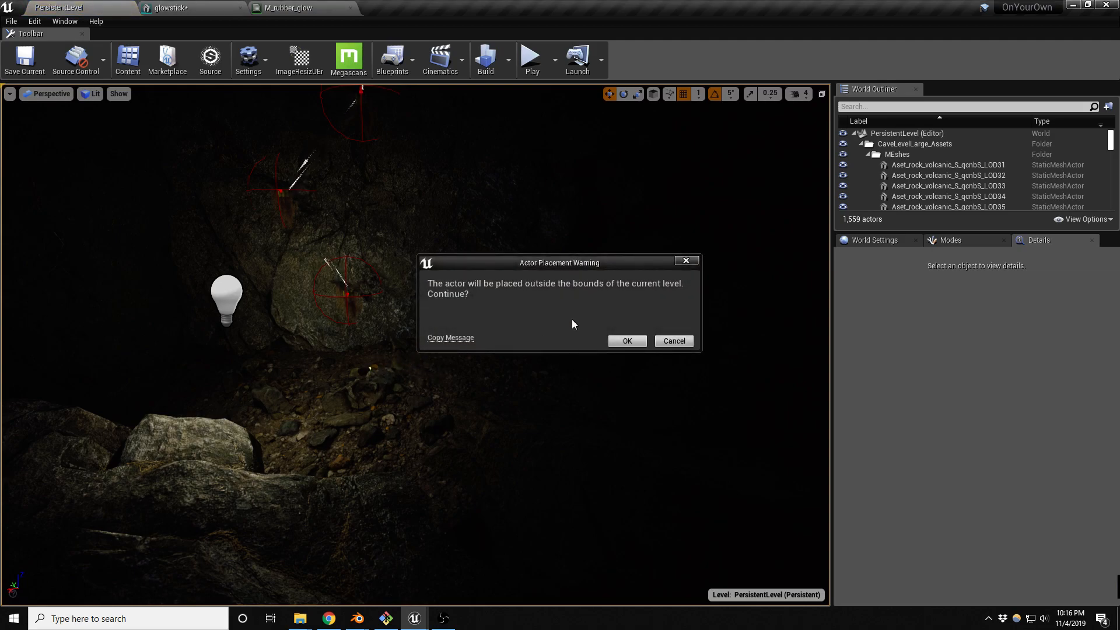
left_click(673, 341)
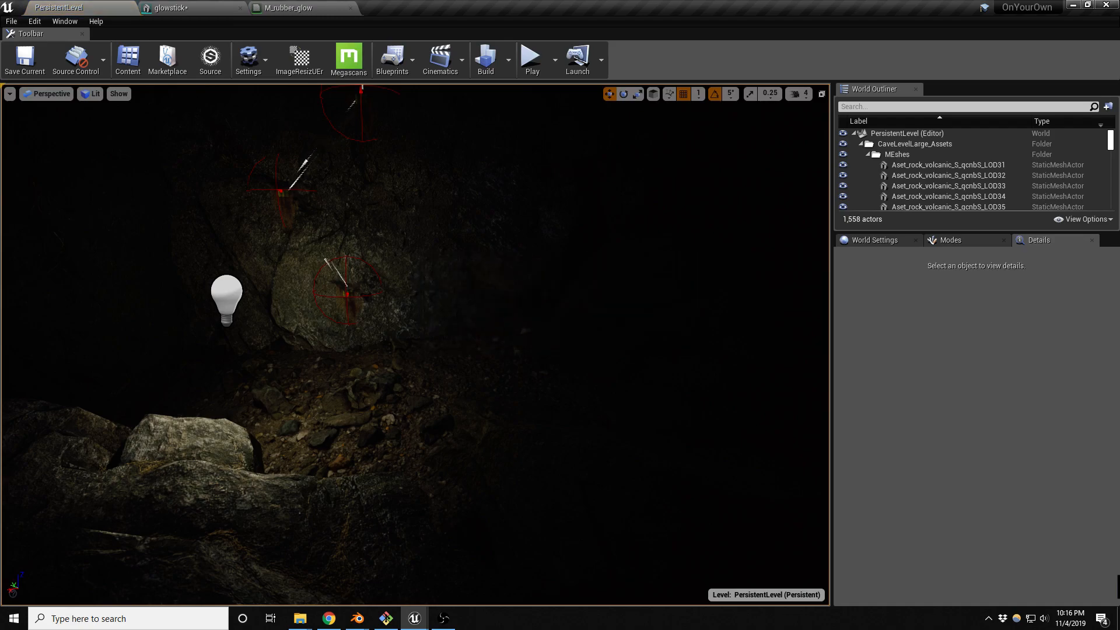
Make Cave_Level_large the current level, and place the glowstick standing at a tilt against the boulder.
left_click(71, 21)
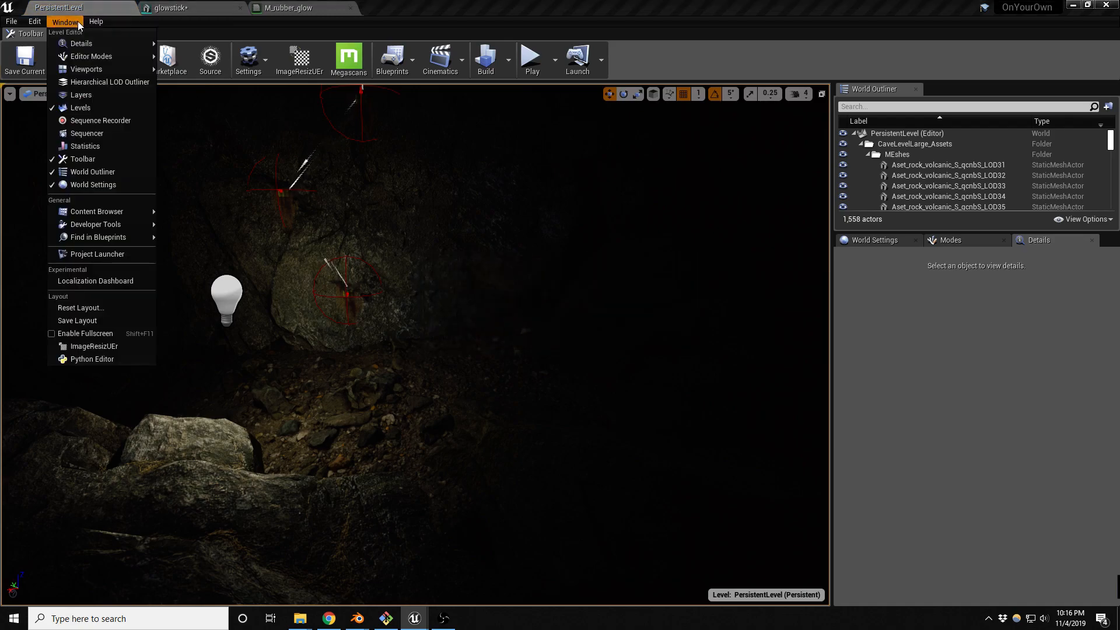
left_click(93, 112)
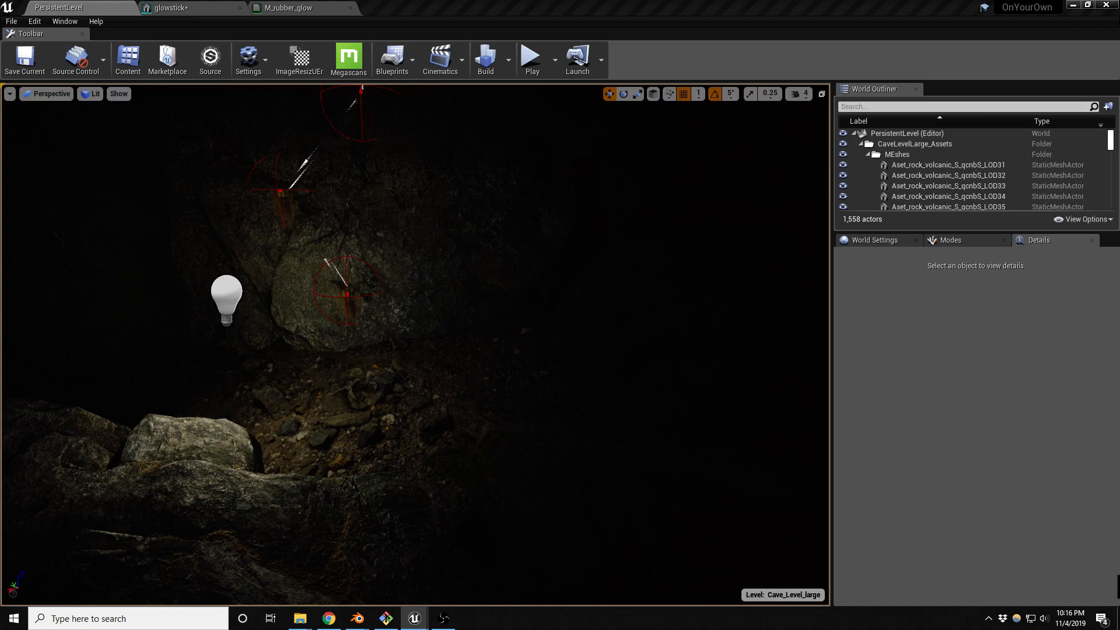
left_click_drag(1, 416, 341, 406)
key("e")
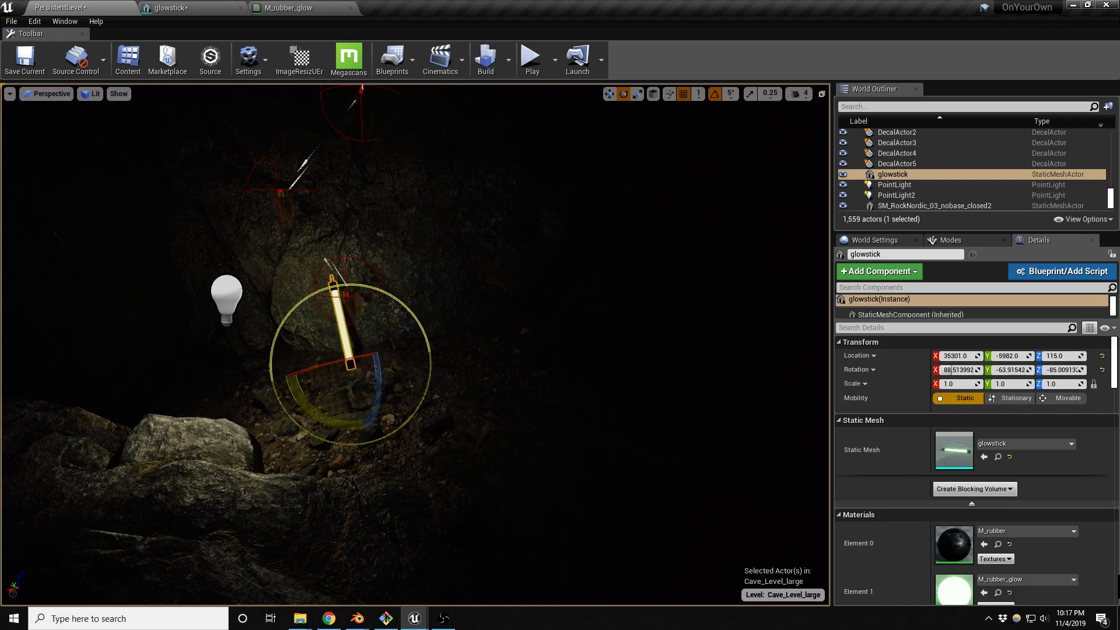
Move PointLight2 over beside the glowstick leaning on the boulder.
key("f")
left_click(418, 263)
right_click_drag(417, 262, 525, 254)
key("w")
left_click_drag(371, 274, 166, 325)
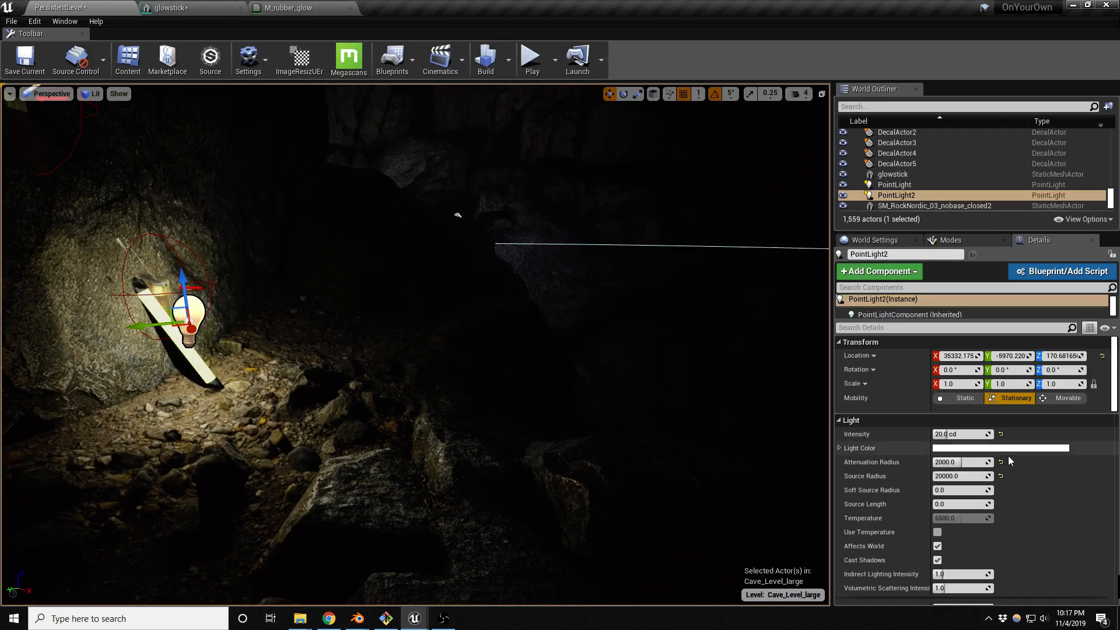
Set PointLight2 to cast no shadows, with an attenuation radius of about 170 and an intensity of 5 cd.
left_click(937, 560)
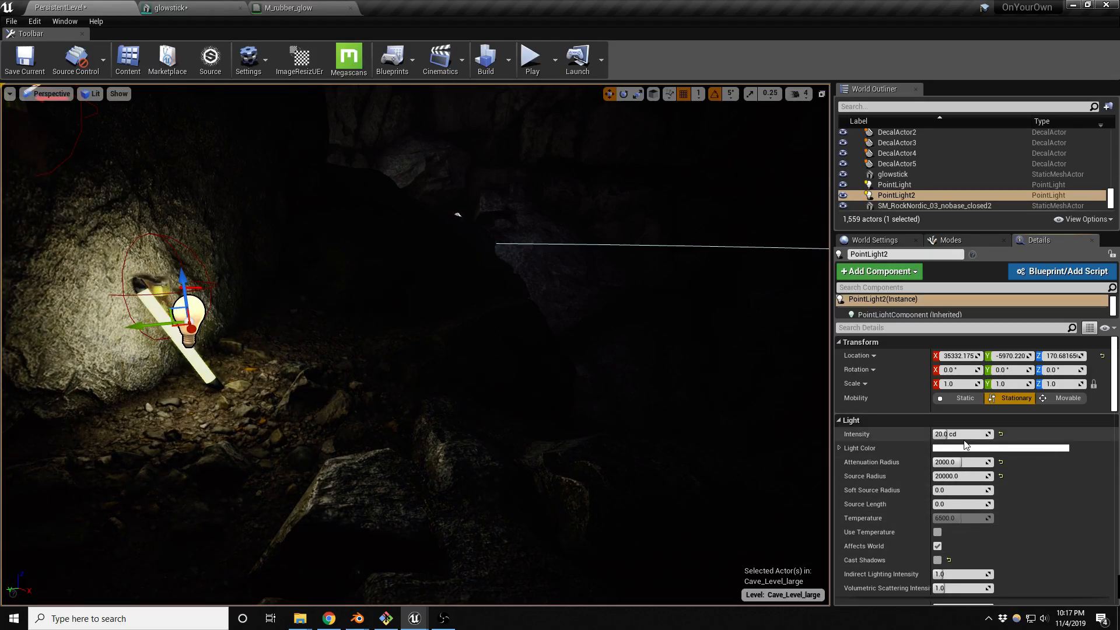
left_click_drag(962, 462, 933, 462)
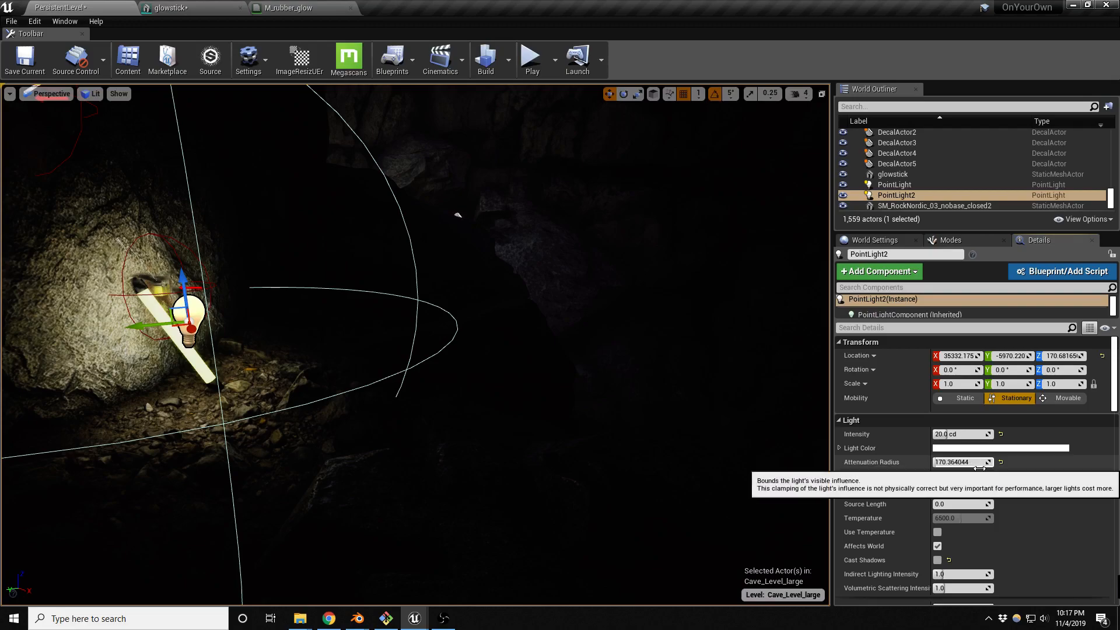
type("5")
key("Return")
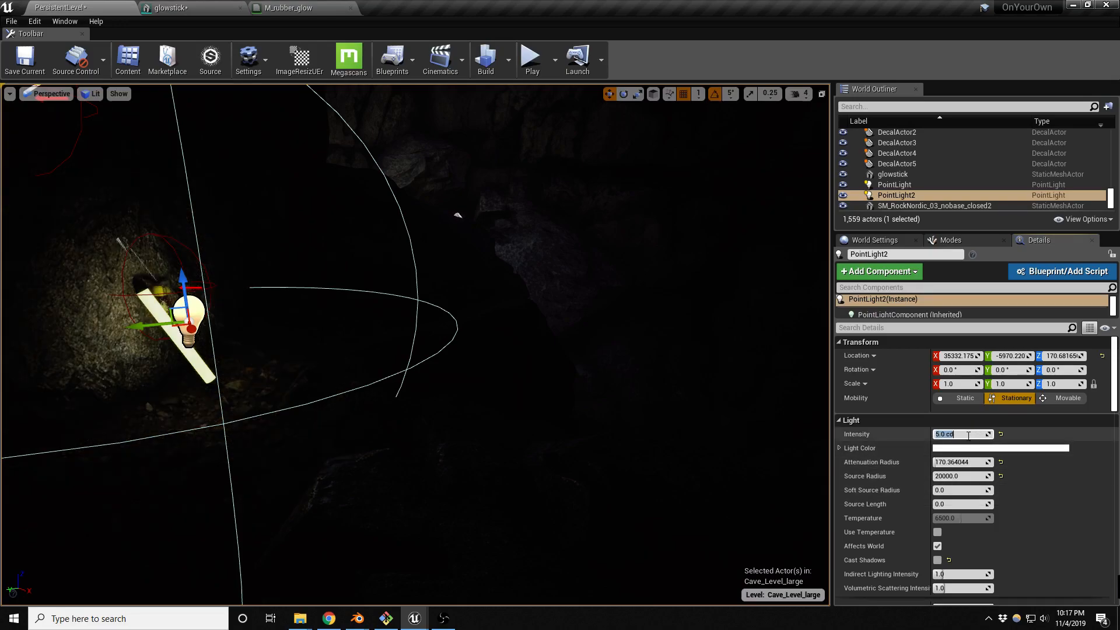
Change PointLight2's light colour to a pale green, hex sRGB B6FF8DFF.
left_click(1016, 447)
left_click_drag(850, 401, 819, 451)
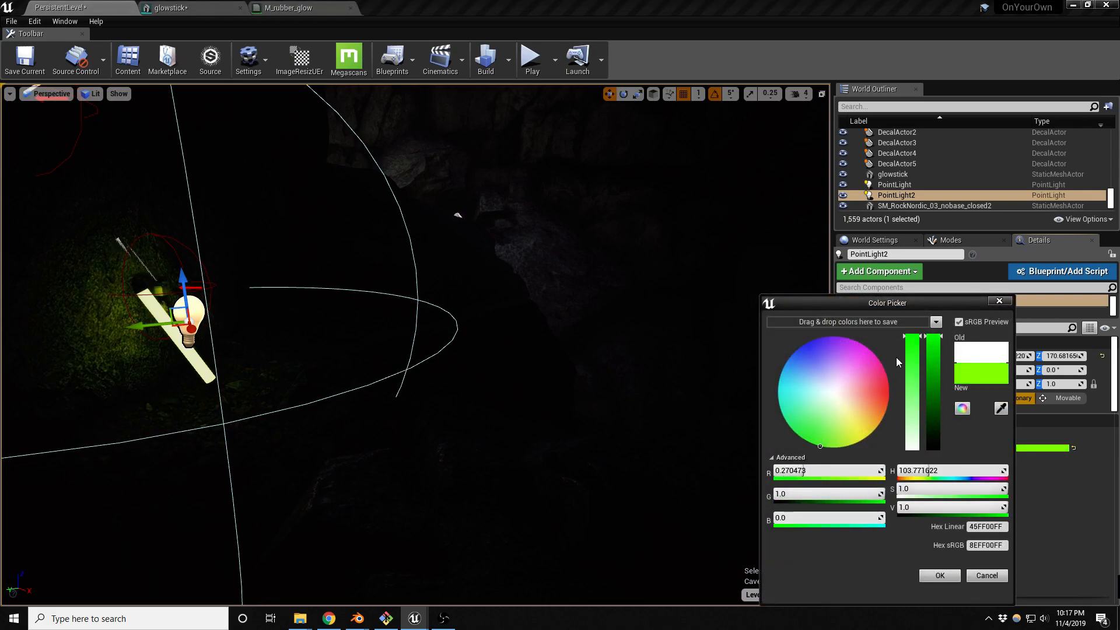
left_click_drag(912, 351, 916, 365)
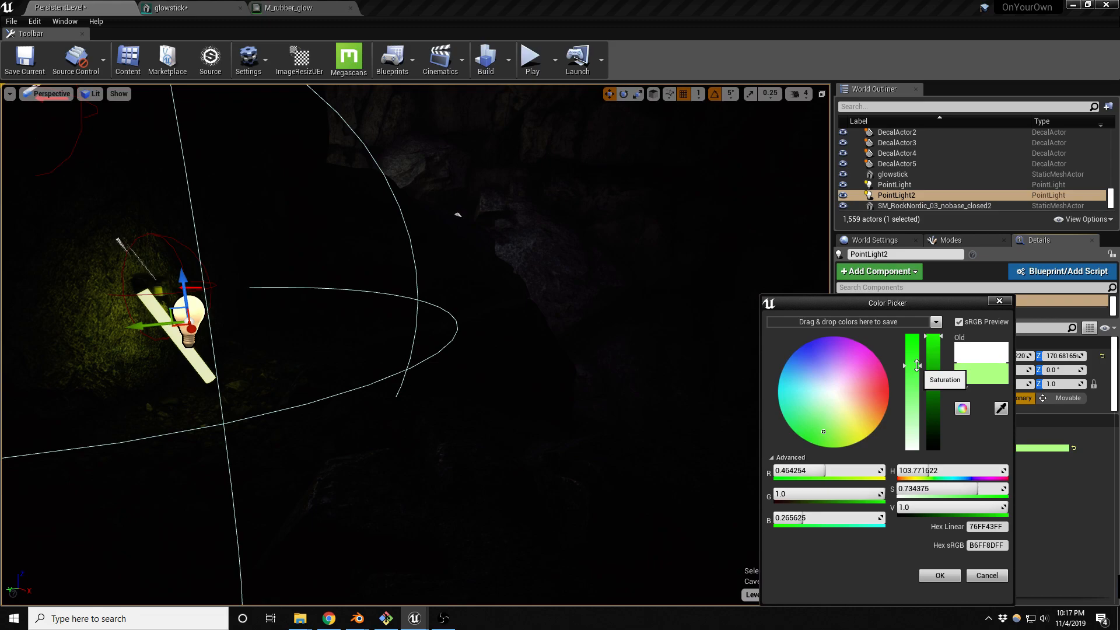
left_click(939, 575)
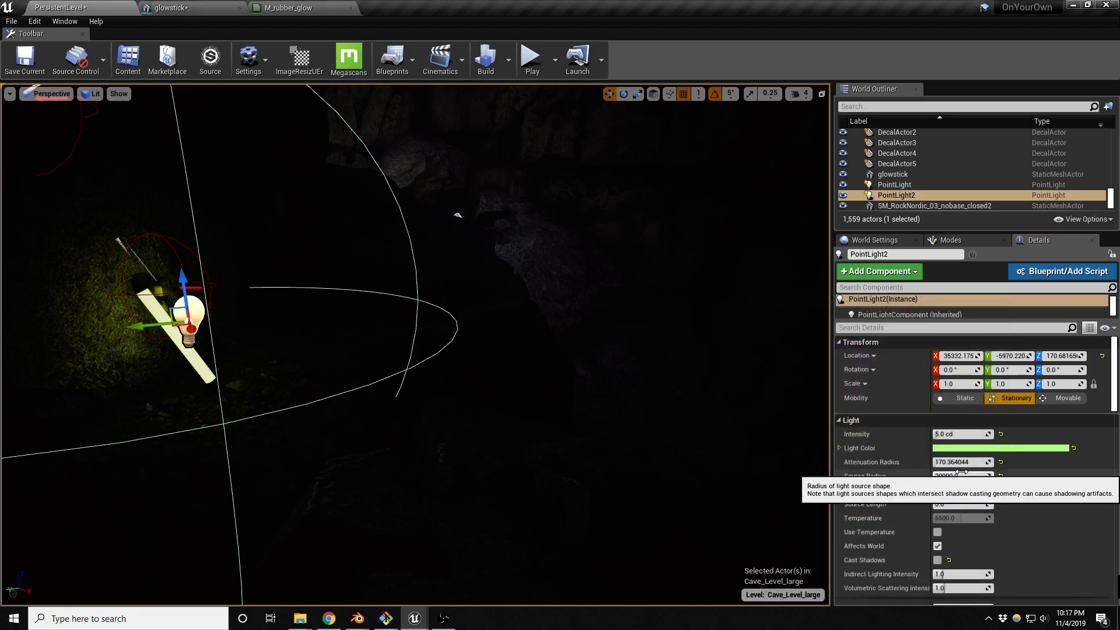
Set PointLight2's intensity to 10 cd, and shift the light closer to the glowstick.
left_click(950, 434)
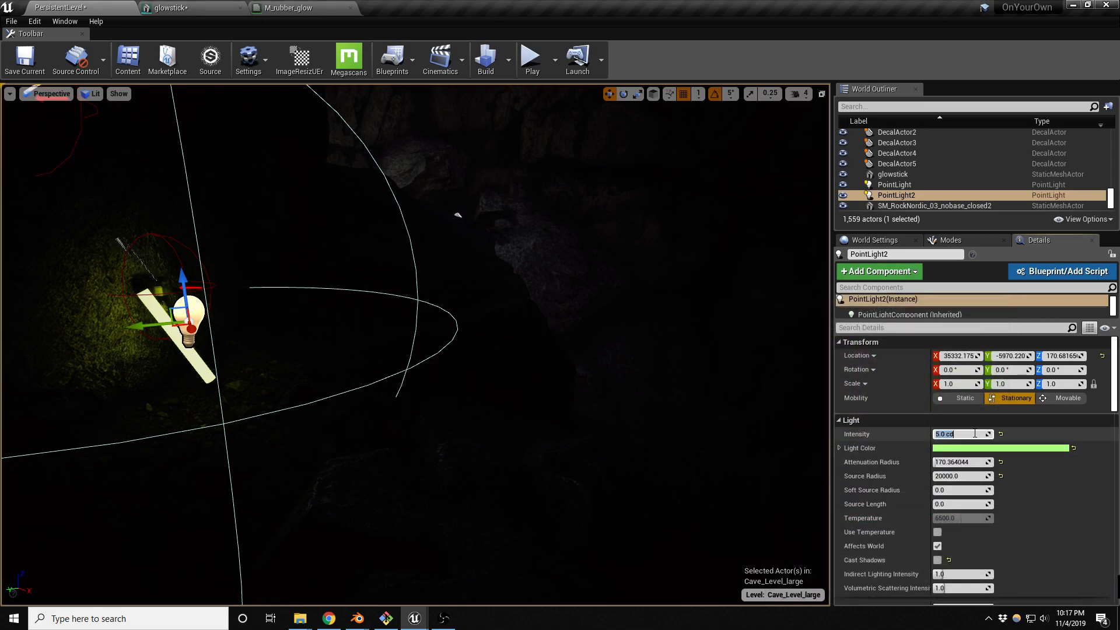
type("10")
key("Return")
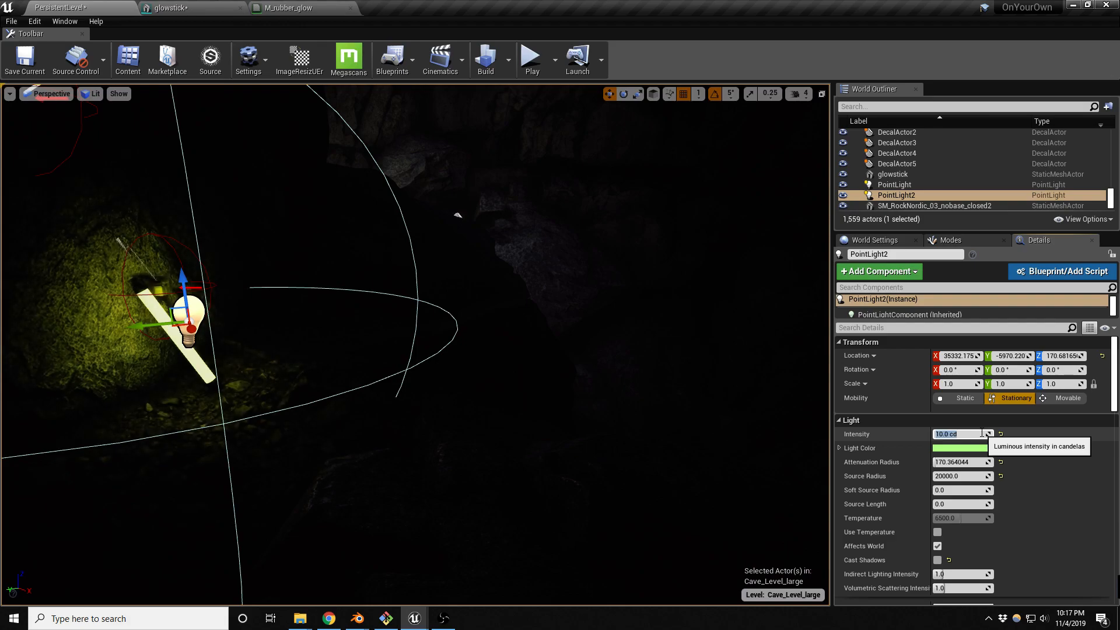
left_click_drag(415, 327, 245, 338, "alt")
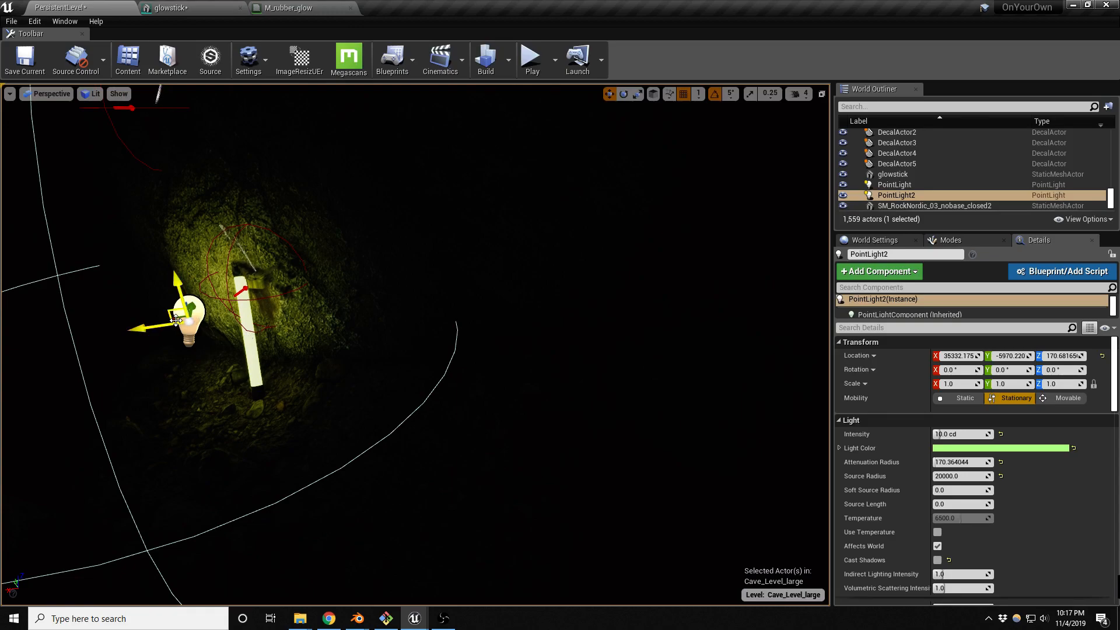
left_click_drag(190, 323, 213, 328)
Examine the light complexity around PointLight2 and across the cave, and return to the lit view of the glowstick.
right_click_drag(364, 359, 543, 314)
key("alt+7")
key("s")
right_click_drag(427, 522, 425, 502)
key("alt+4")
right_click_drag(366, 361, 96, 266)
key("alt+7")
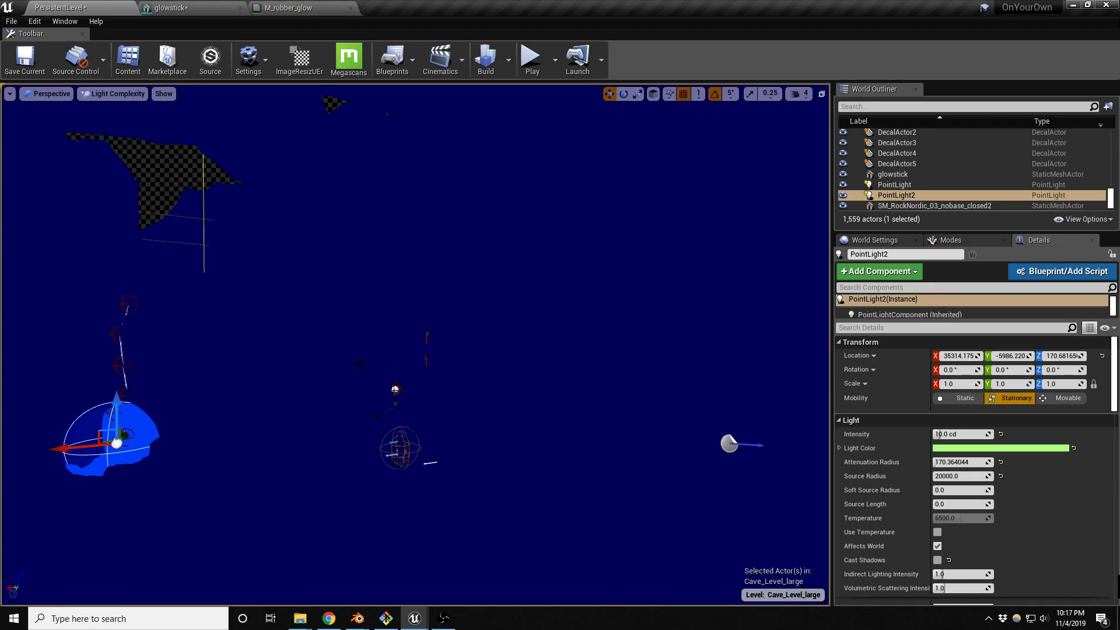
right_click_drag(411, 363, 397, 381)
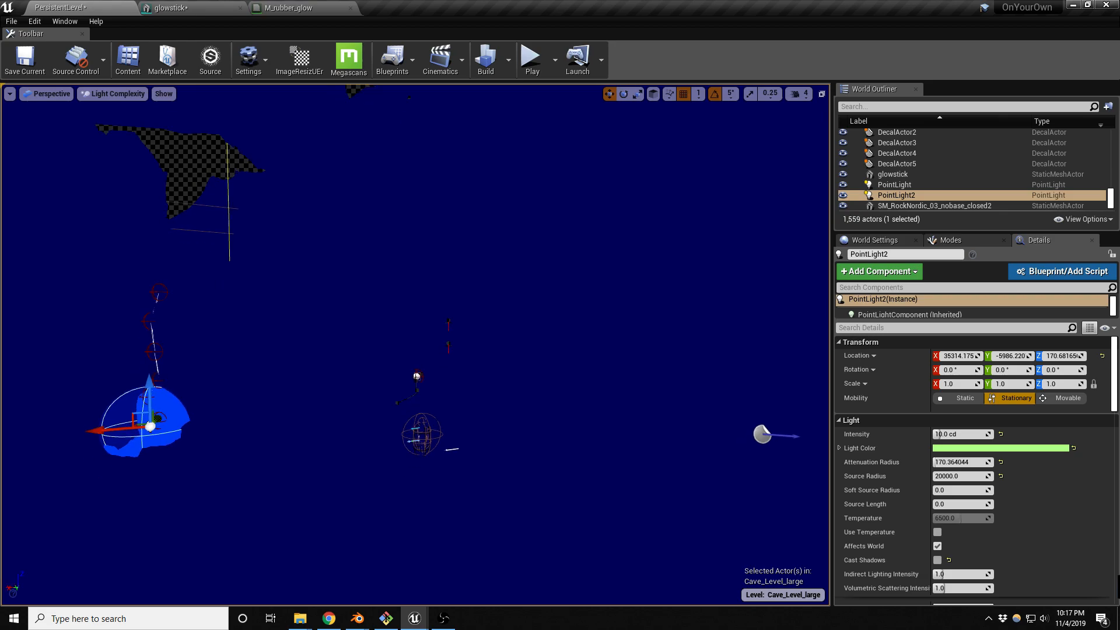
key("alt+4")
key("f")
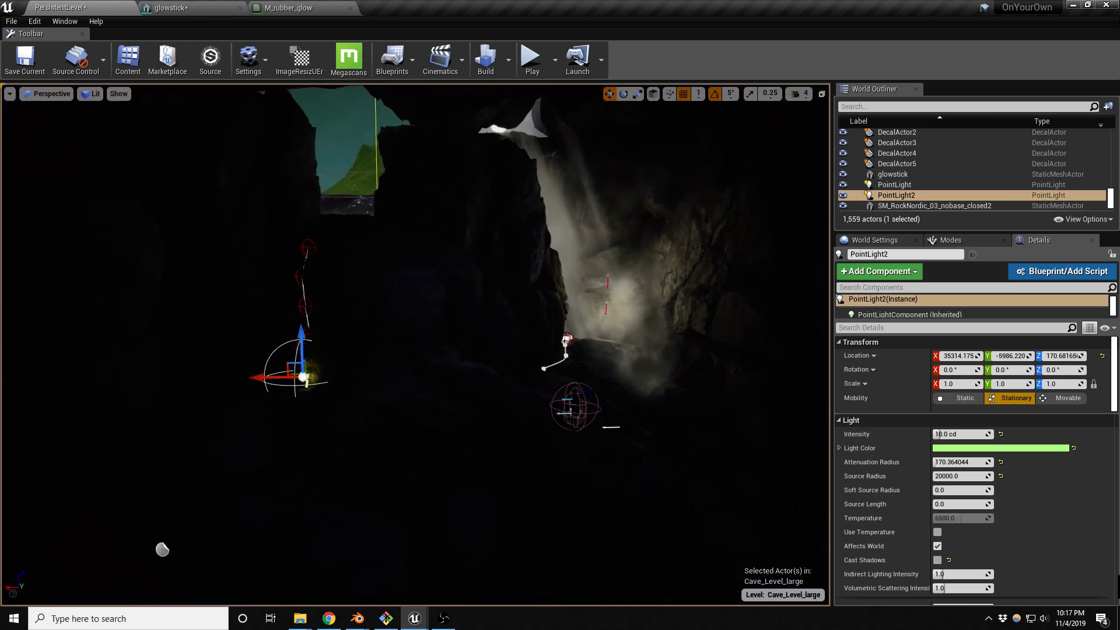
right_click_drag(414, 344, 467, 353)
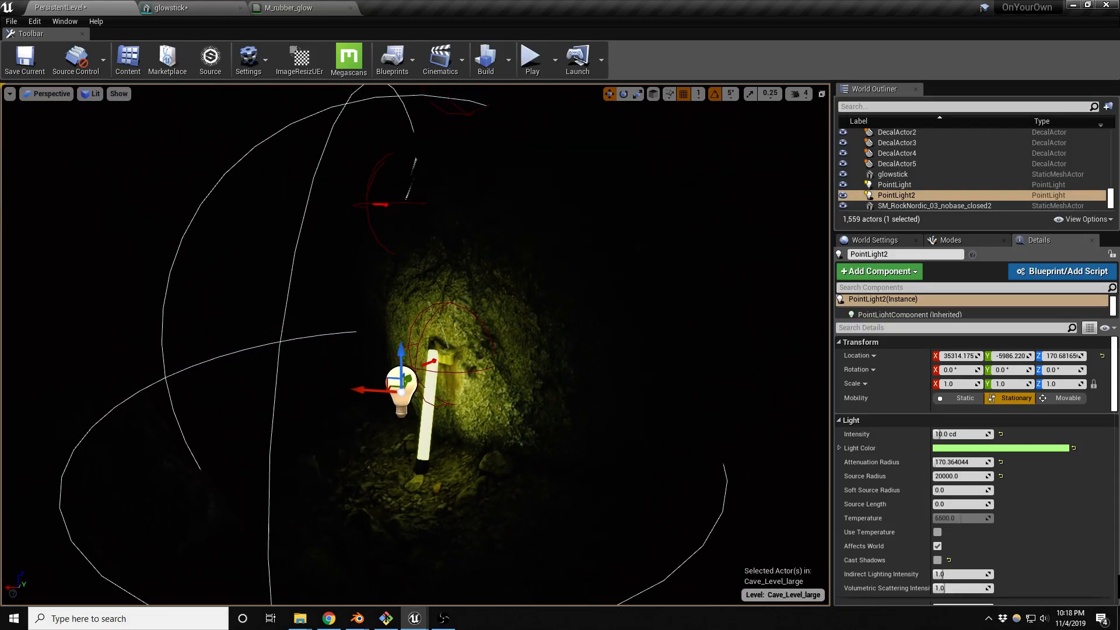
Raise the two lowest climbing holds above the glowstick, BP_Zone_Holds24 to Z 242 and BP_Zone_Holds25 to Z 320.
left_click(448, 359)
left_click_drag(452, 333, 463, 255)
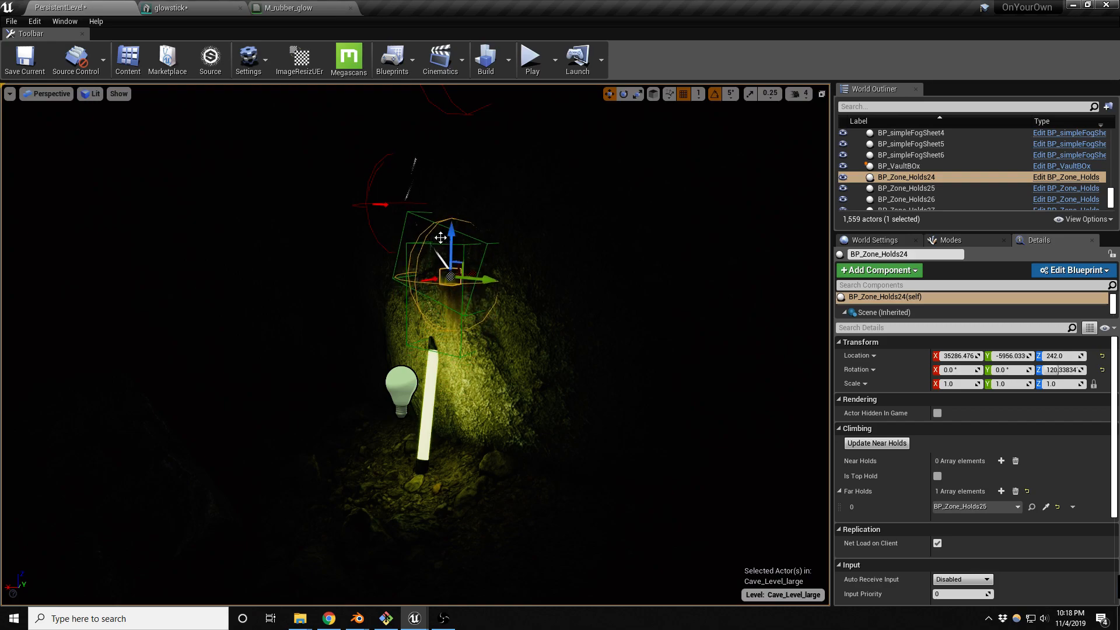
left_click(400, 201)
left_click_drag(404, 167, 407, 124)
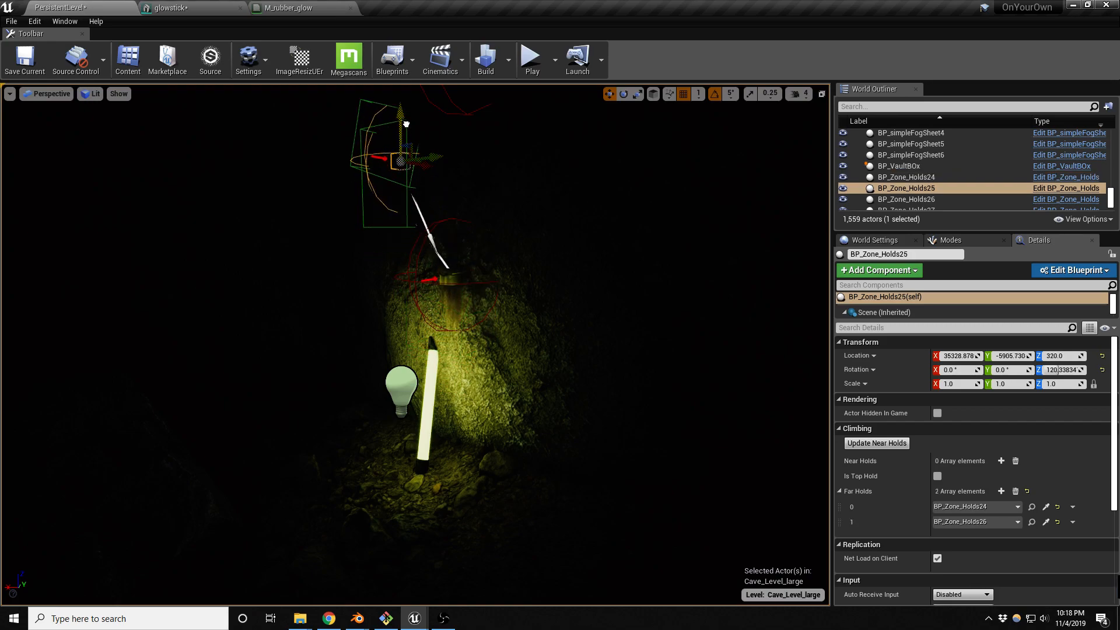
Rotate the glowstick to lie flat on the ground in front of the rock, and reposition it with PointLight2 just above it.
left_click(434, 400)
key("e")
left_click_drag(452, 440, 256, 499)
left_click_drag(423, 436, 397, 421)
left_click_drag(373, 470, 524, 469, "alt")
left_click(433, 392)
left_click_drag(433, 391, 349, 463)
left_click_drag(364, 423, 320, 427)
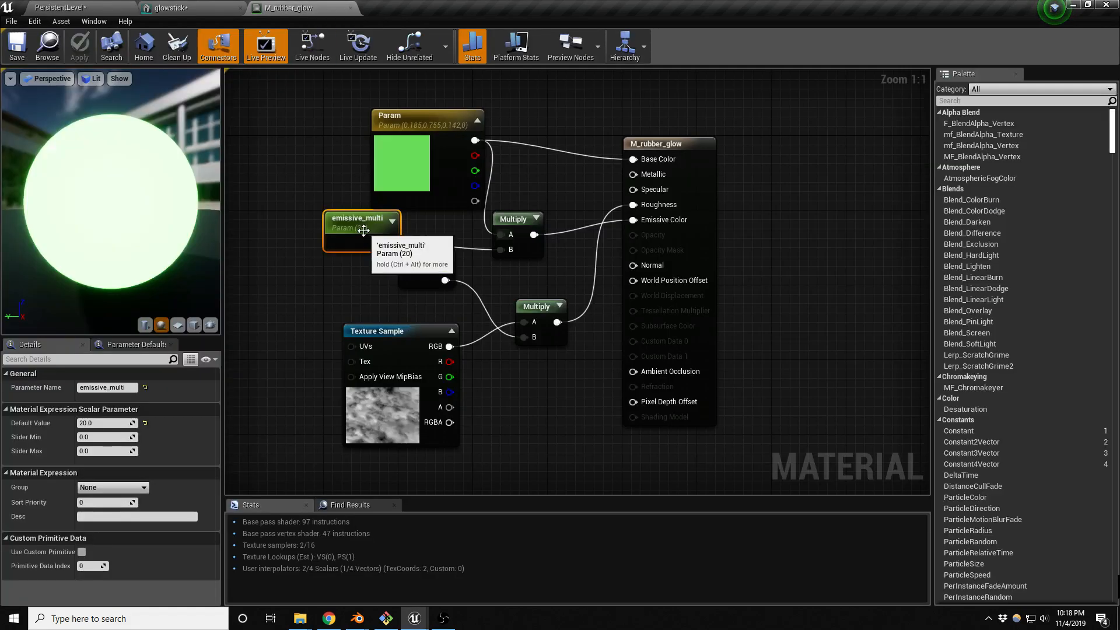
Close the M_rubber_glow material editor, save all modified assets and levels, and close the glowstick mesh editor.
left_click_drag(302, 8, 1119, 169)
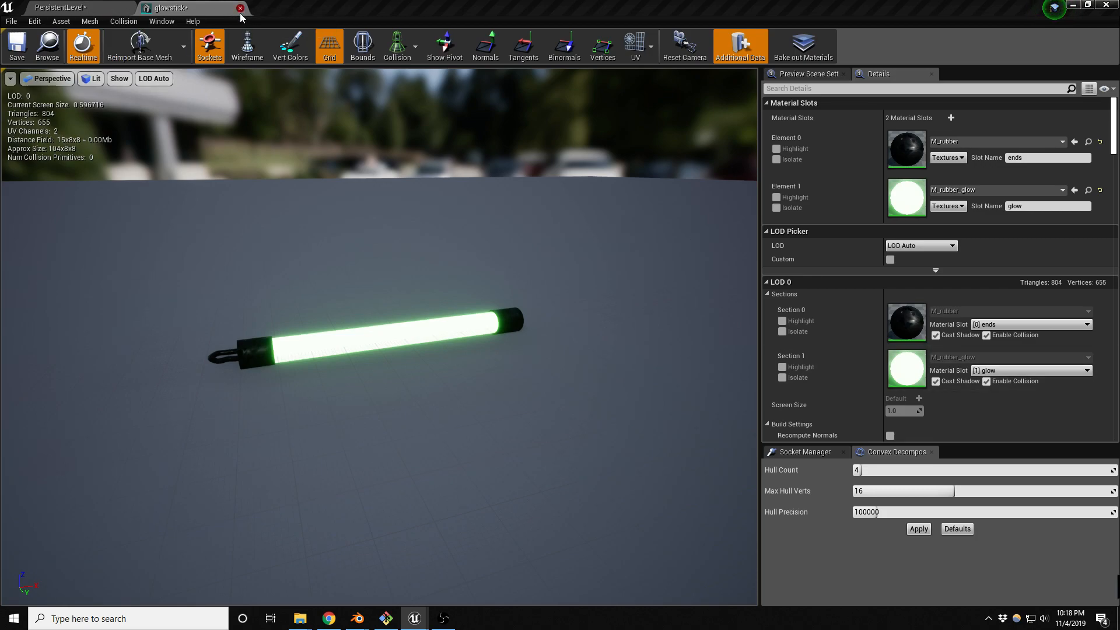
key("ctrl+shift+s")
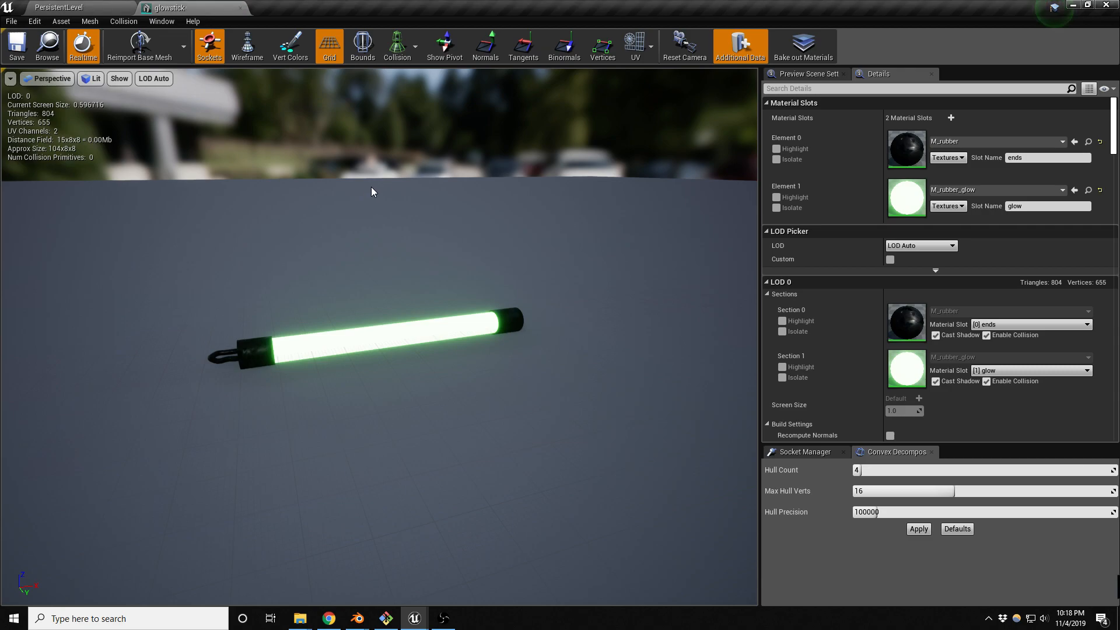
left_click(239, 8)
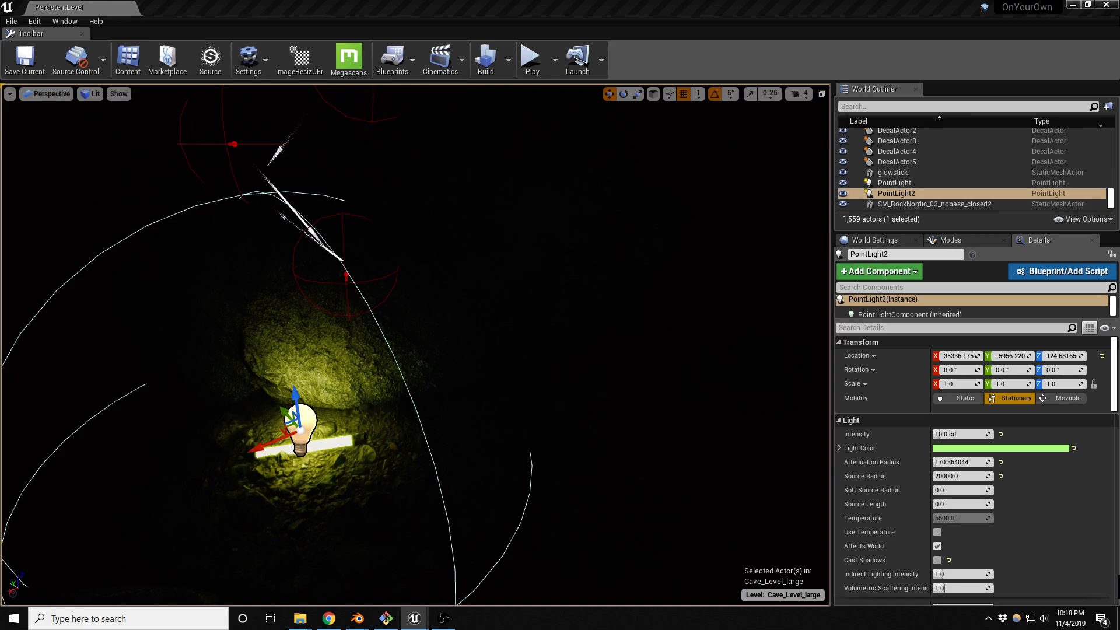
Check the glow without editor overlays, set PointLight2's attenuation radius to about 370, and save the level.
right_click_drag(800, 355, 615, 262)
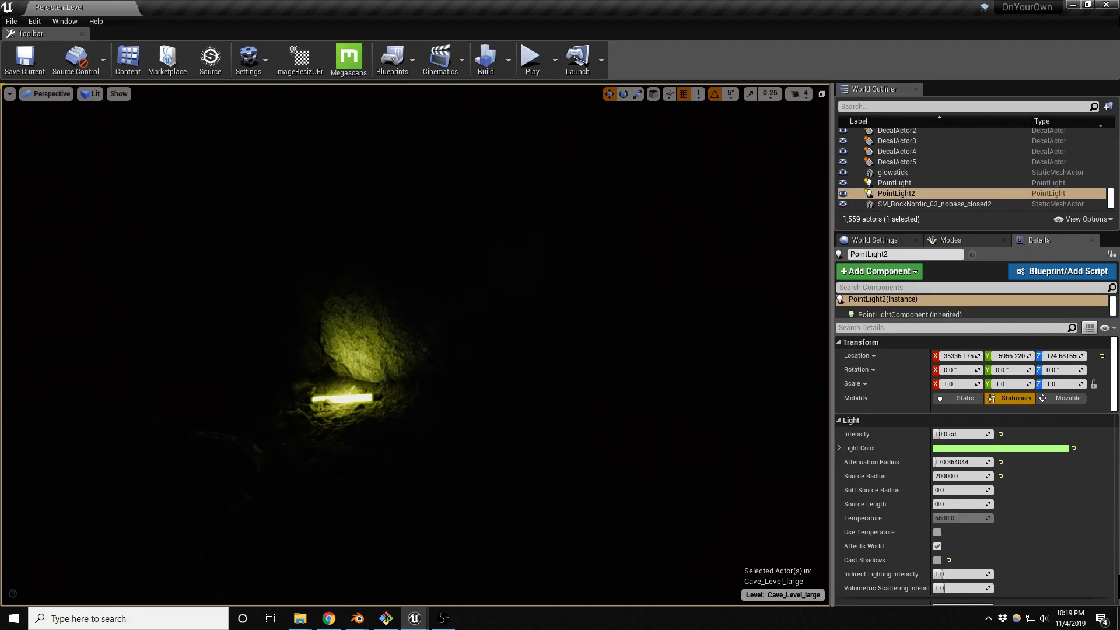
right_click_drag(415, 344, 271, 363)
key("w")
key("g")
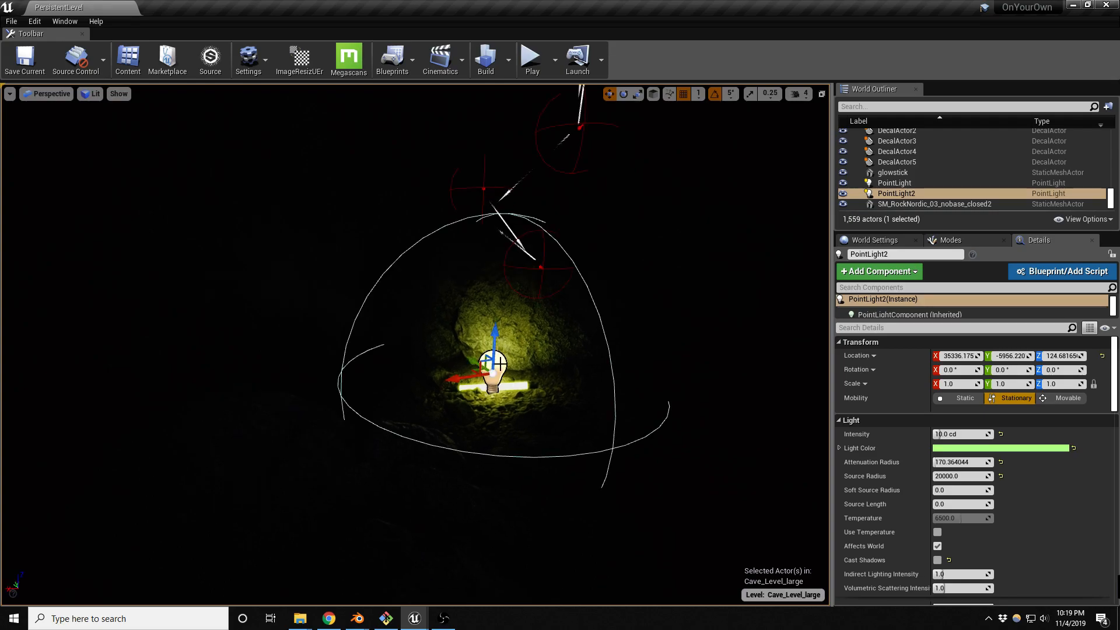
key("g")
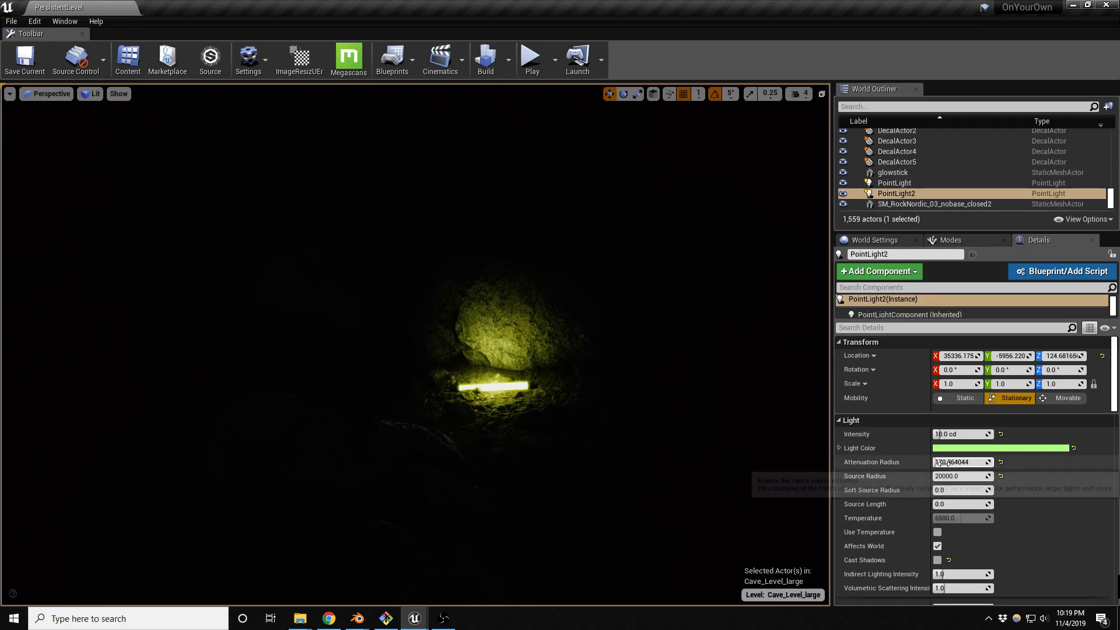
mouse_move(934, 462)
left_mouse_down()
mouse_move(951, 462)
mouse_move(935, 461)
left_mouse_up()
right_click_drag(641, 409, 613, 408)
key("s")
key("d")
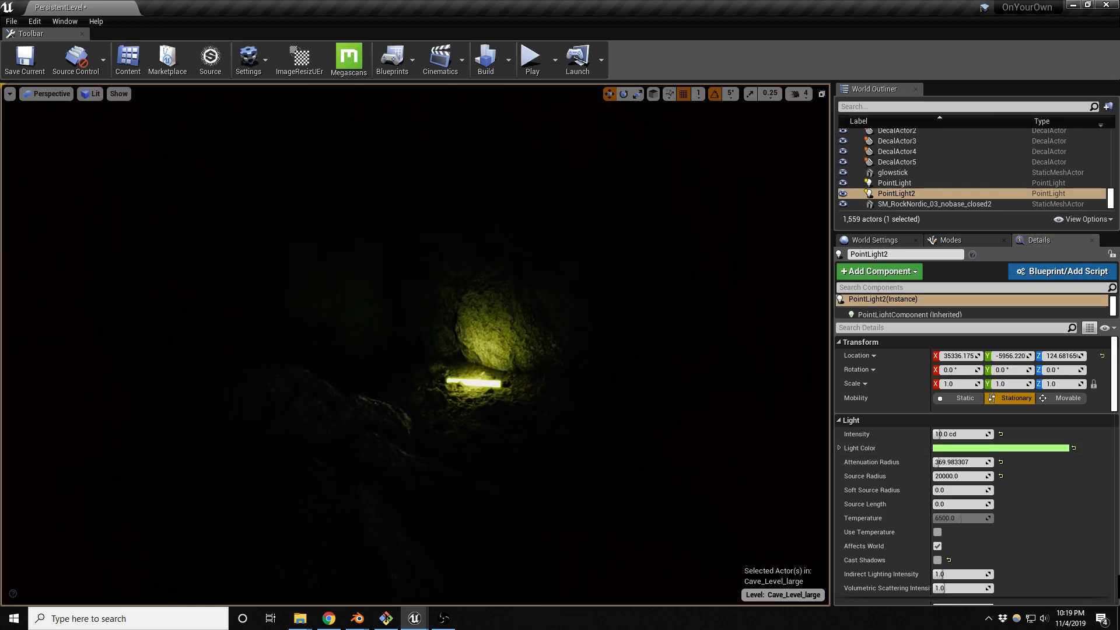
key("ctrl+s")
Examine the glowstick's light from across the cave and up close, with the viewport in full screen.
key("alt+Tab")
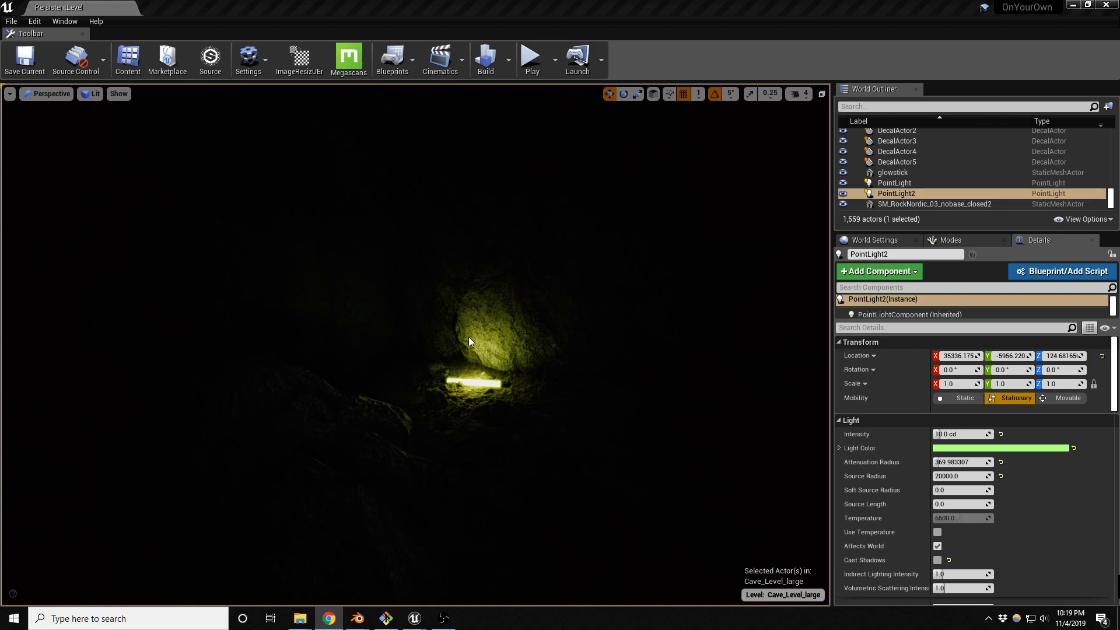
right_click_drag(439, 339, 529, 293)
key("s")
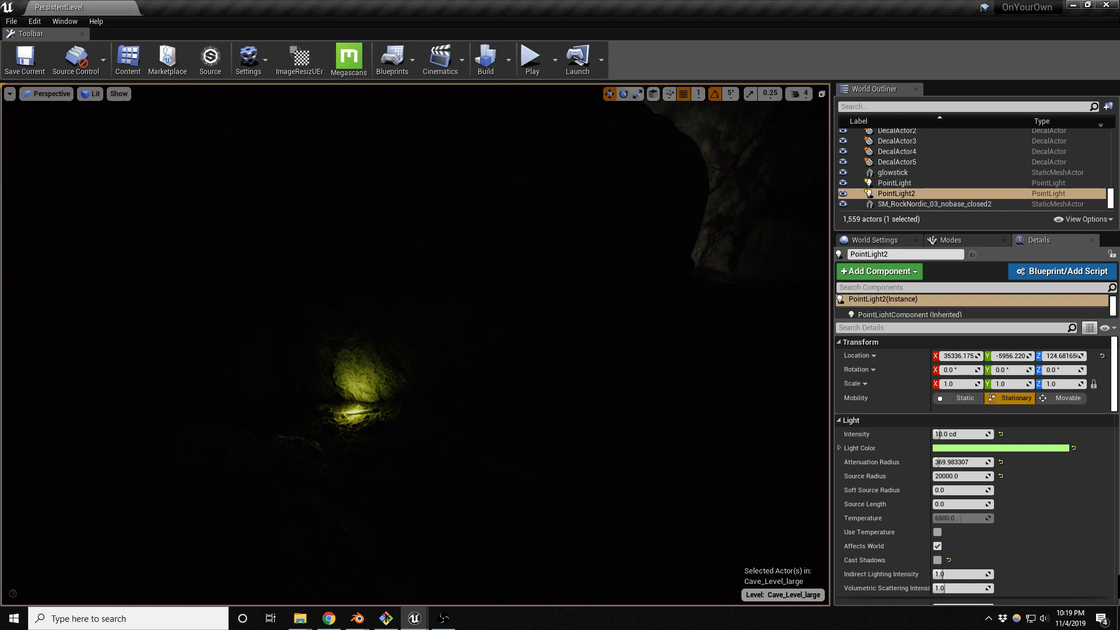
right_click_drag(415, 344, 451, 232)
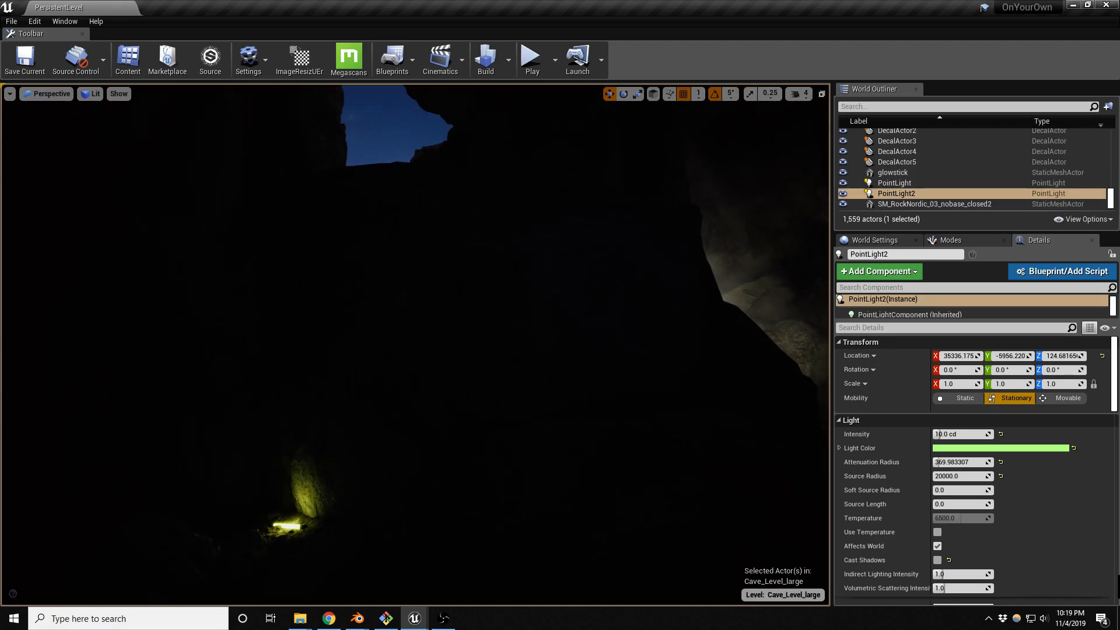
key("F11")
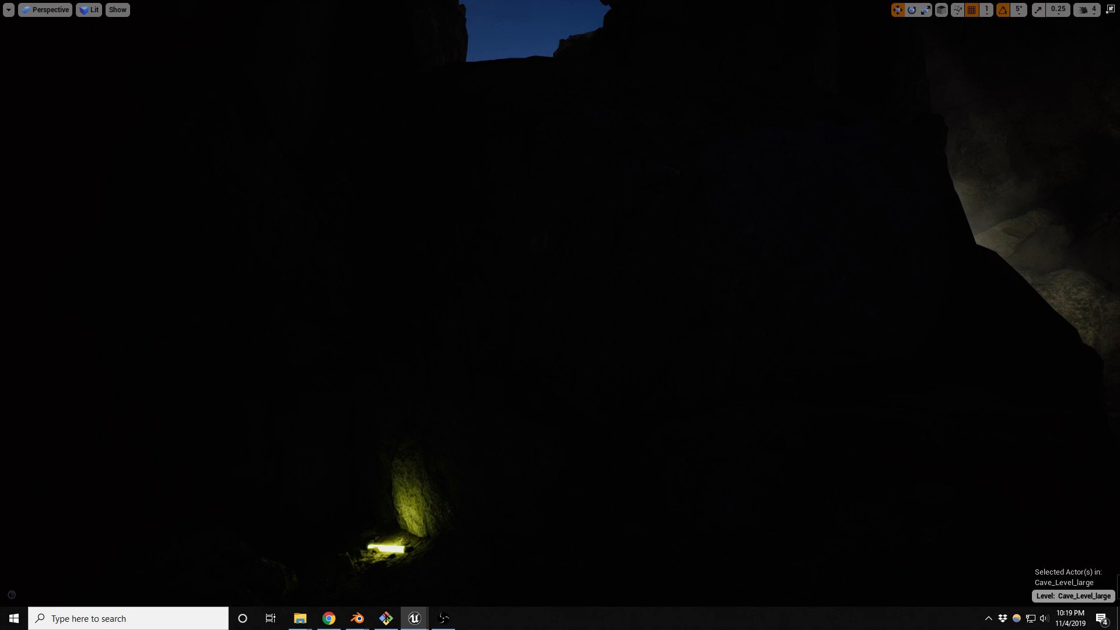
key("w")
right_click_drag(451, 232, 373, 315)
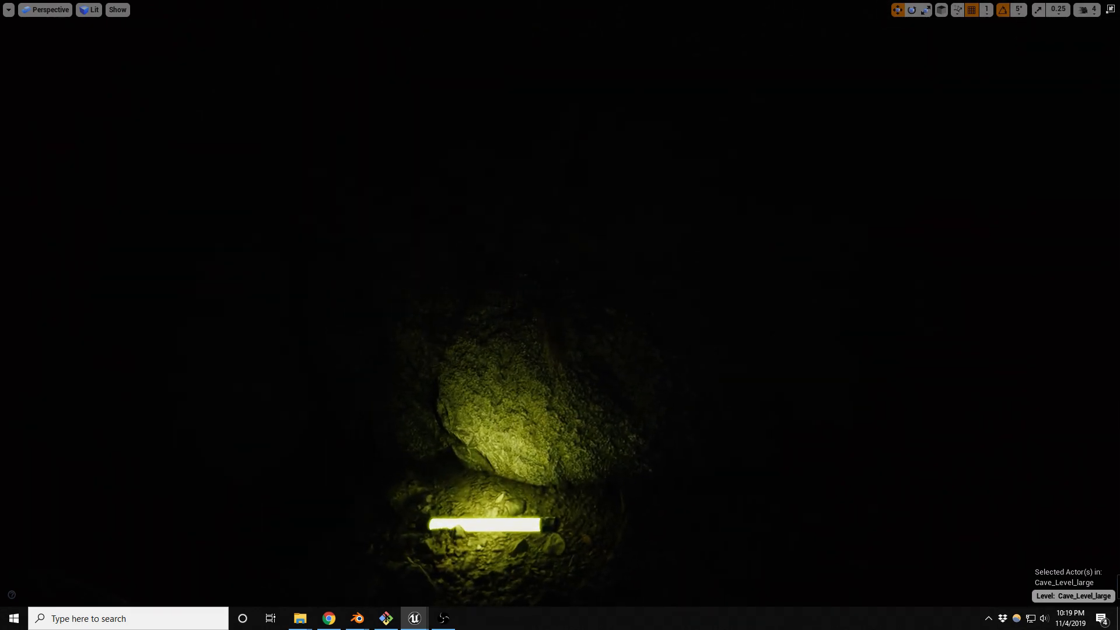
key("s")
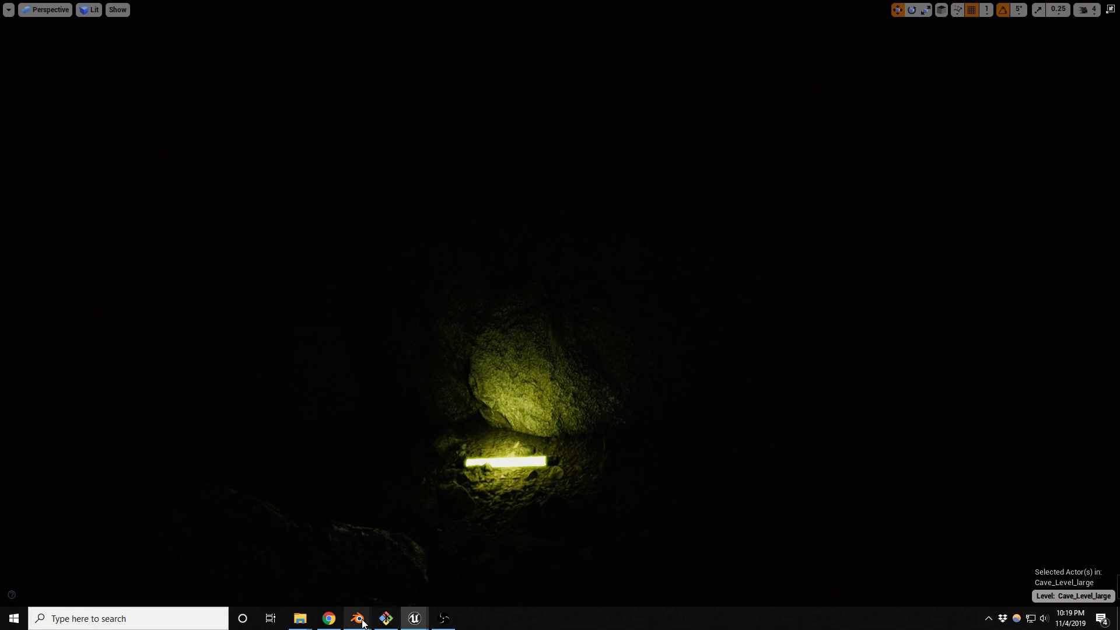
Switch to the Blender window holding the Zortrax Carabiner, maximise its 3D view, and examine the carabiner's shape and gate cut.
mouse_move(357, 618)
left_click(312, 555)
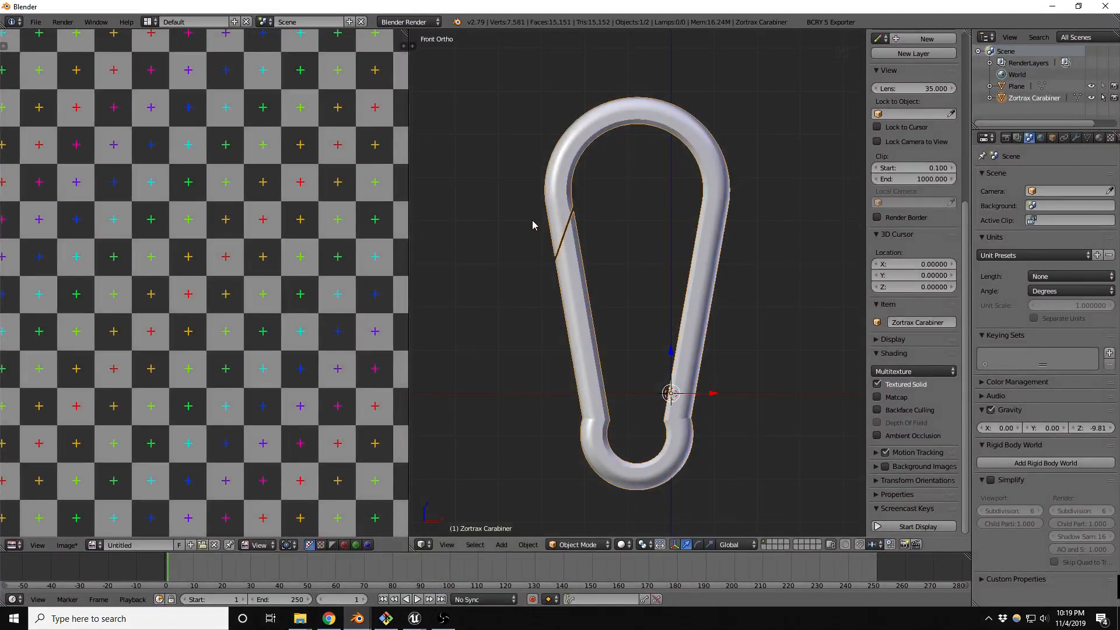
scroll(505, 175, "down", 2)
key("ctrl+Up")
scroll(524, 245, "down", 3)
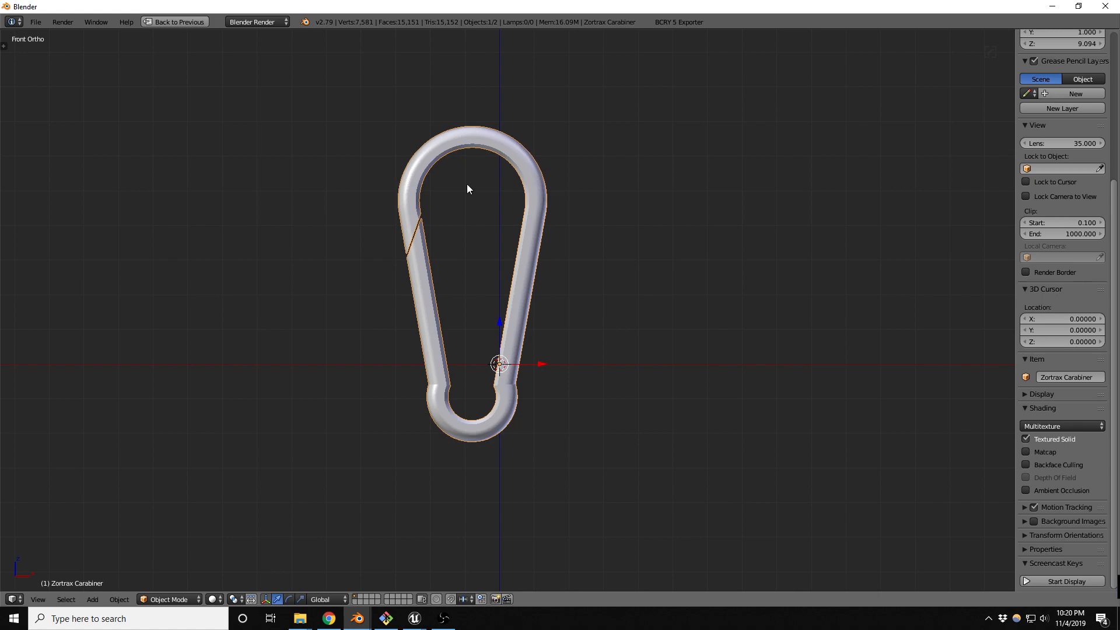
scroll(482, 211, "up", 2)
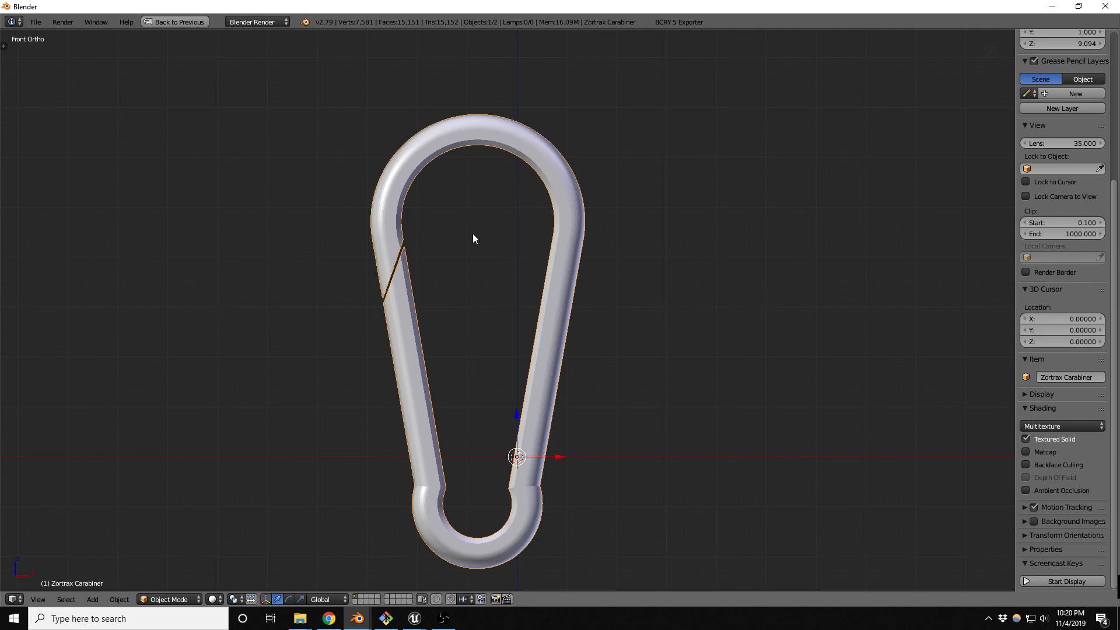
scroll(490, 265, "down", 1)
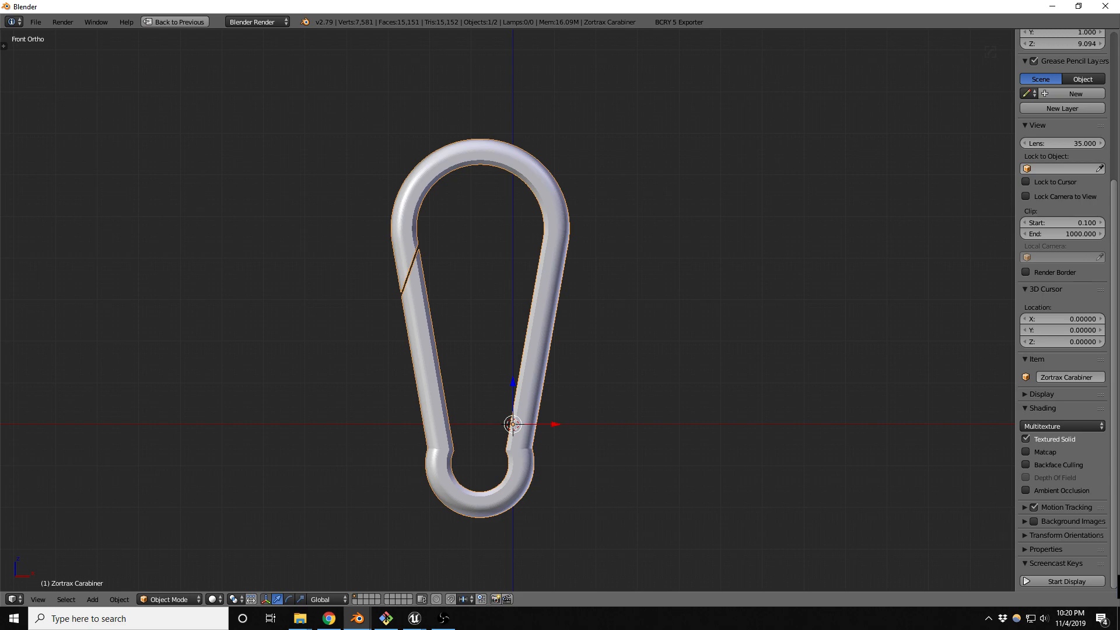
key("alt+Tab")
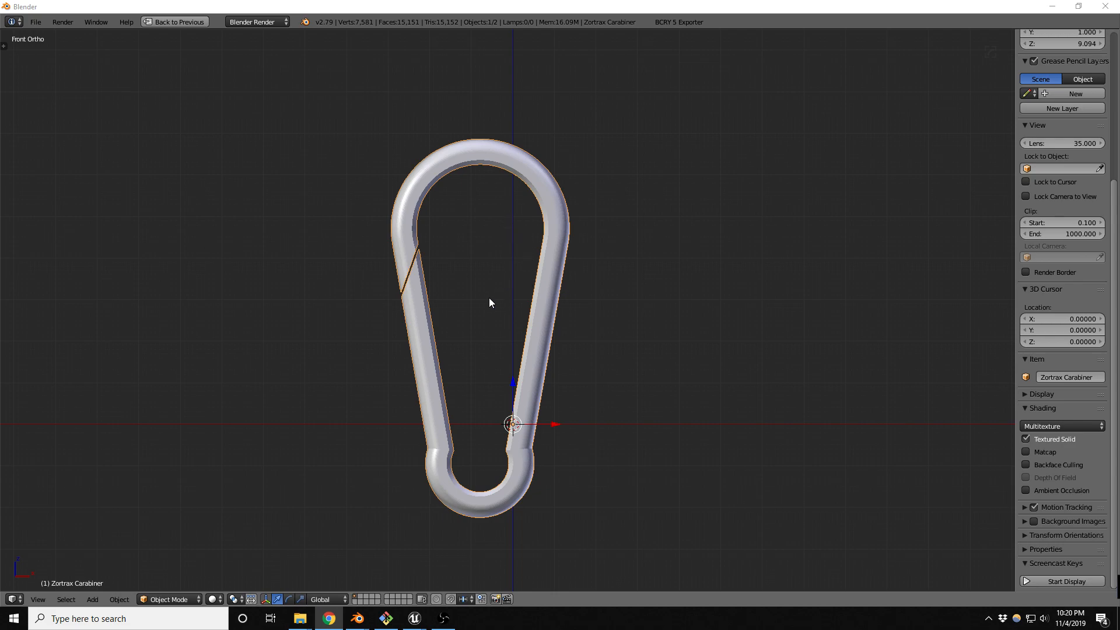
scroll(490, 301, "down", 2)
scroll(476, 400, "up", 2)
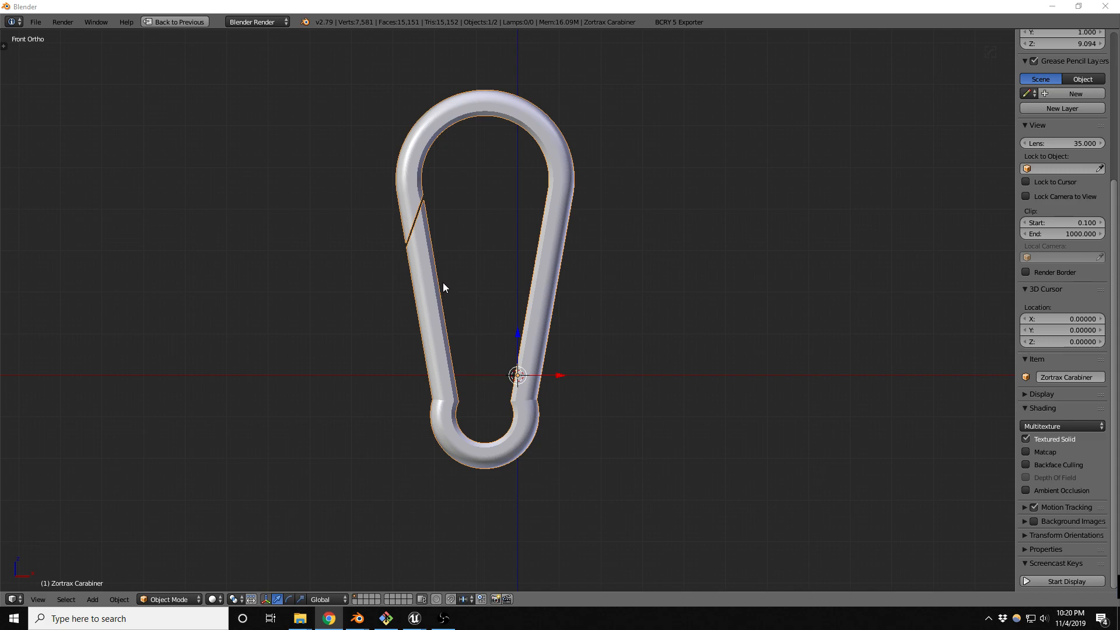
scroll(442, 289, "up", 1)
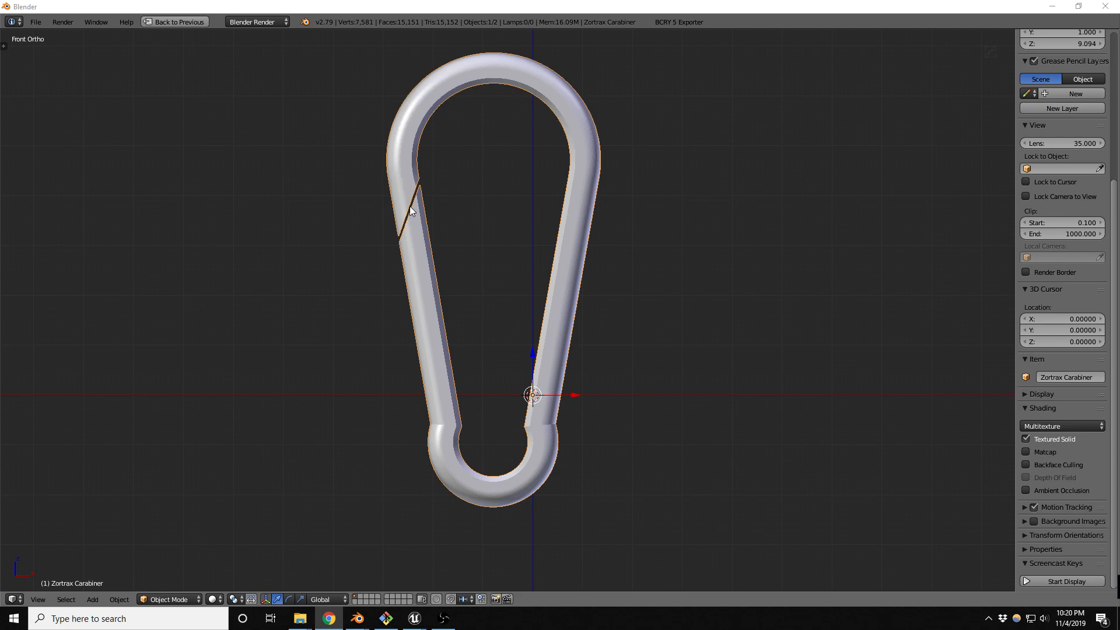
Place the 3D cursor inside the carabiner's opening at about X -0.70, Z 2.28, and add a cylinder mesh there.
left_click(497, 285)
key("shift+a")
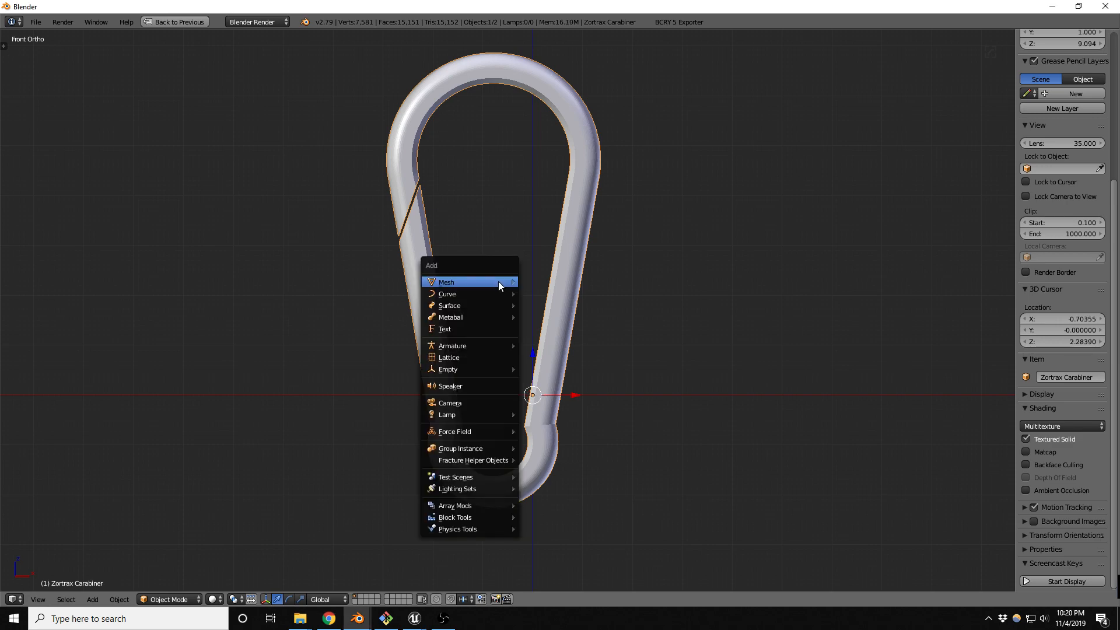
mouse_move(491, 282)
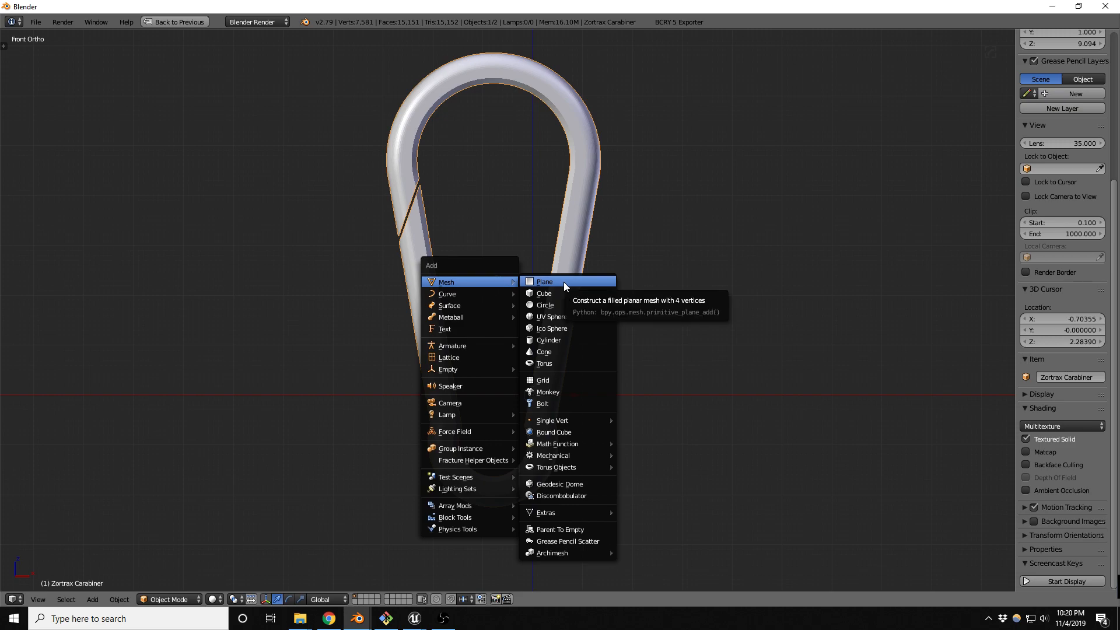
left_click(547, 340)
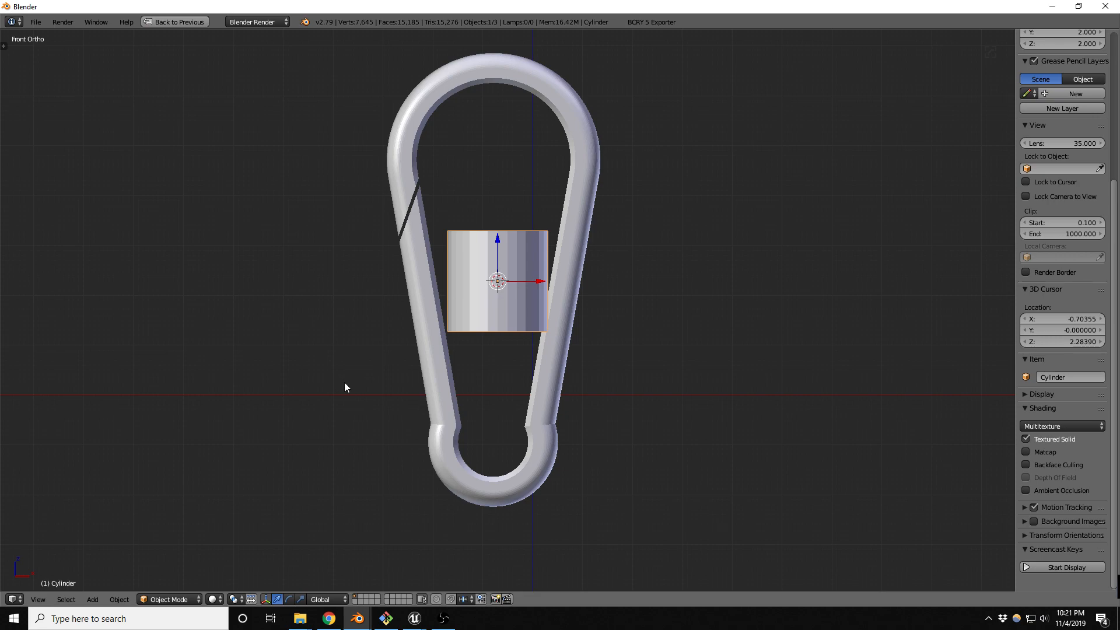
left_click(443, 618)
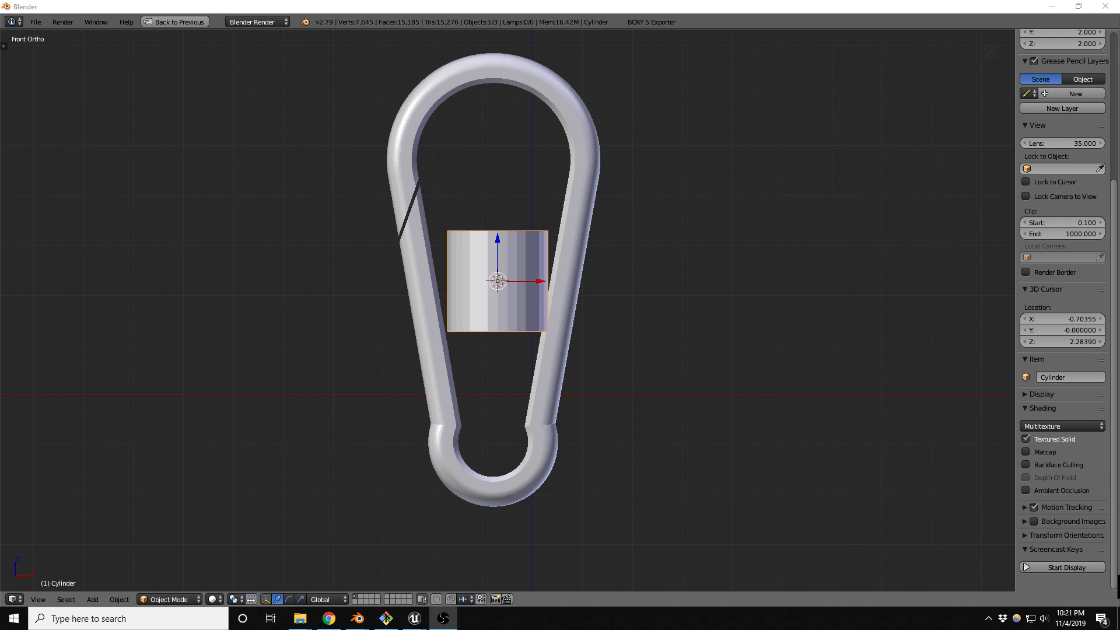
key("XF86AudioLowerVolume")
key("XF86AudioLowerVolume")
key("XF86AudioLowerVolume")
key("XF86AudioLowerVolume")
key("XF86AudioLowerVolume")
key("XF86AudioLowerVolume")
Display the scene in wireframe and compare the cylinder's mesh with the mesh density of the carabiner's frame and upper curve.
left_click(551, 202)
key("z")
scroll(558, 393, "up", 5)
scroll(558, 394, "up", 2)
scroll(547, 397, "down", 3)
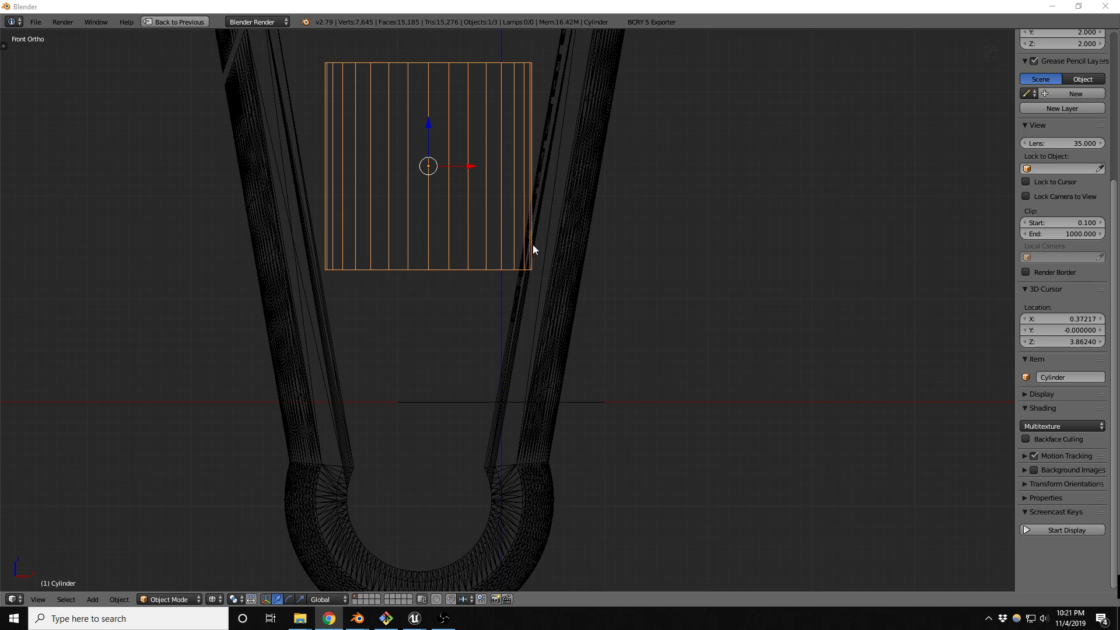
scroll(452, 410, "down", 2)
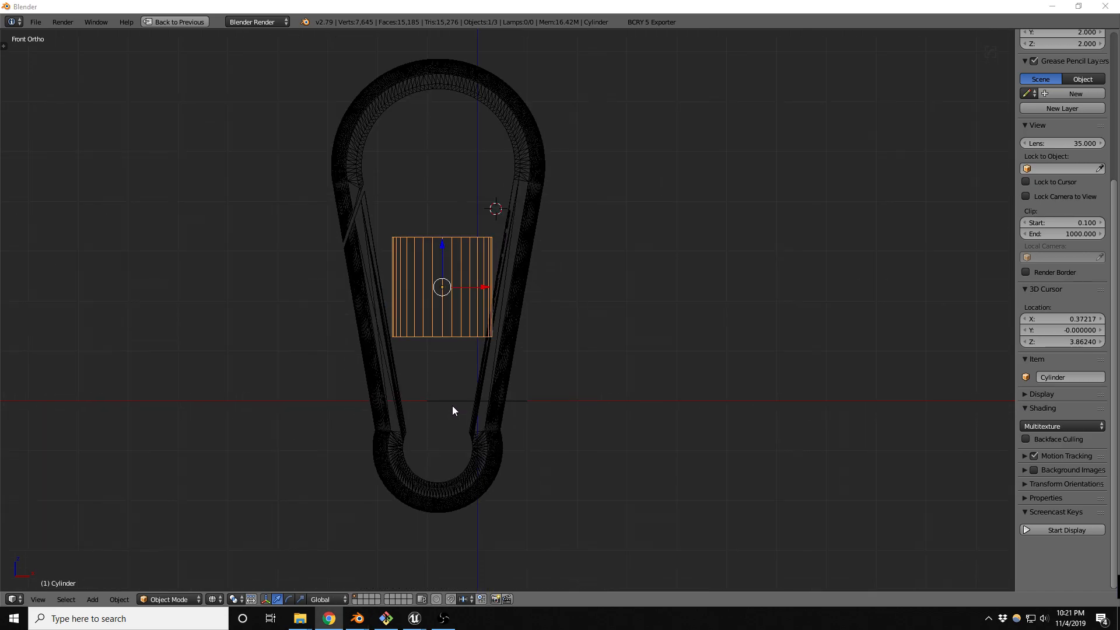
scroll(507, 166, "up", 4)
scroll(601, 166, "up", 4)
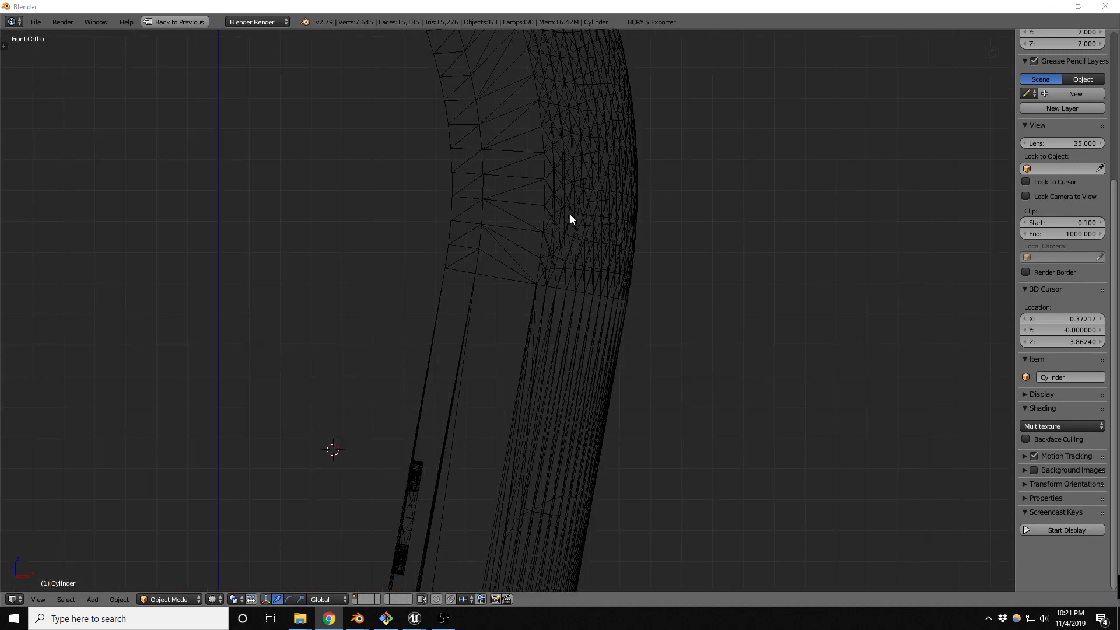
Select the carabiner and examine its wireframe topology along the upper arc, straight sides and lower loop.
scroll(565, 238, "down", 3)
left_click(560, 253)
right_click(560, 253)
scroll(558, 256, "down", 2)
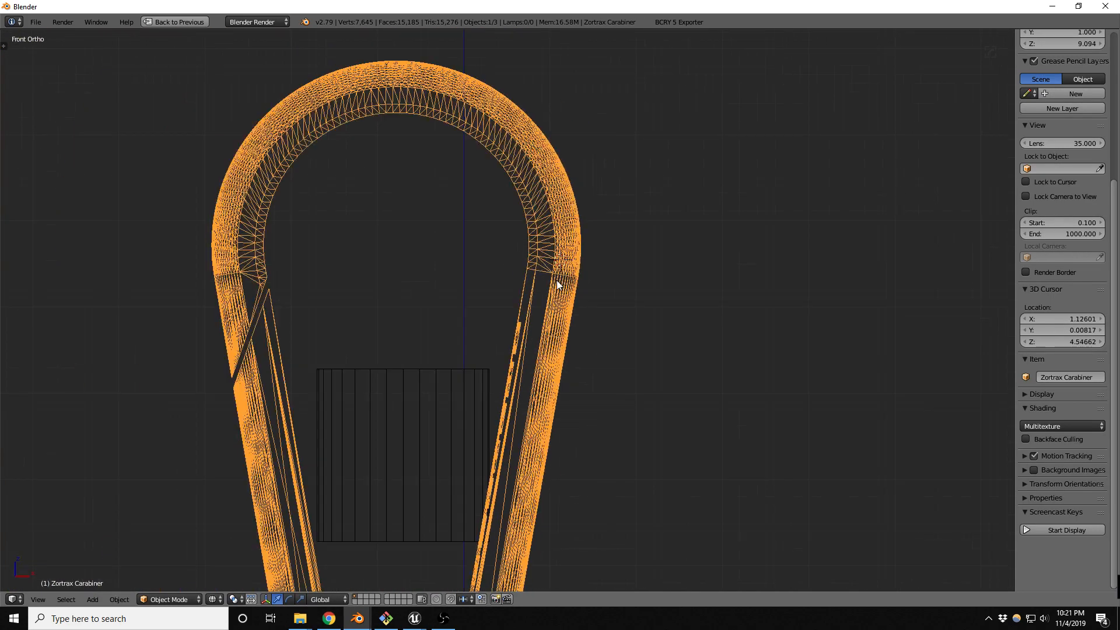
scroll(534, 268, "down", 3)
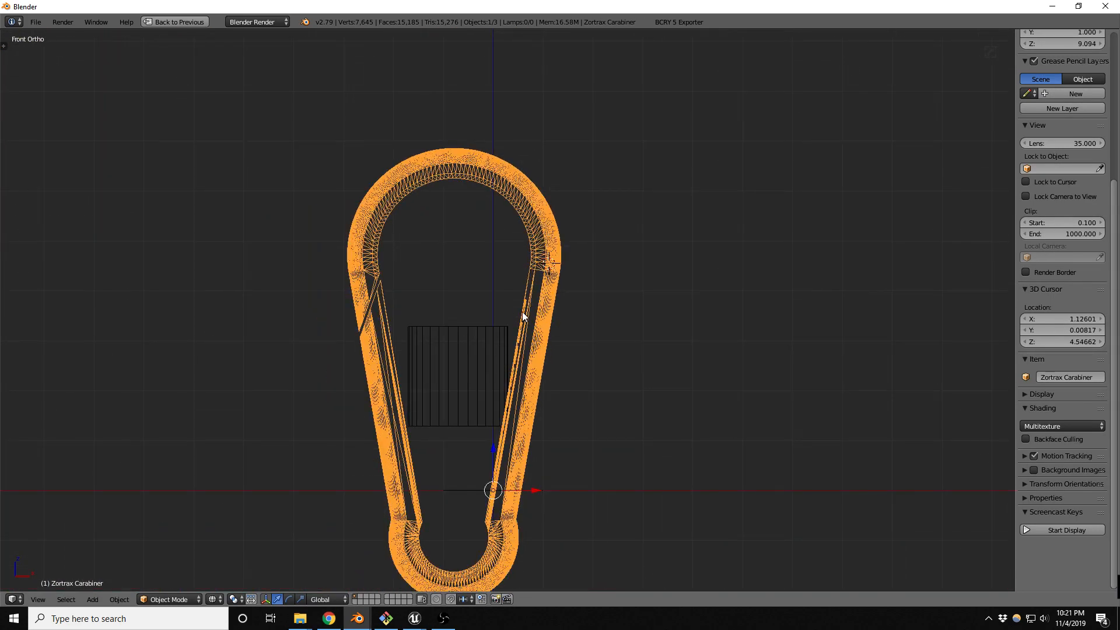
scroll(542, 219, "up", 4)
scroll(543, 219, "down", 2)
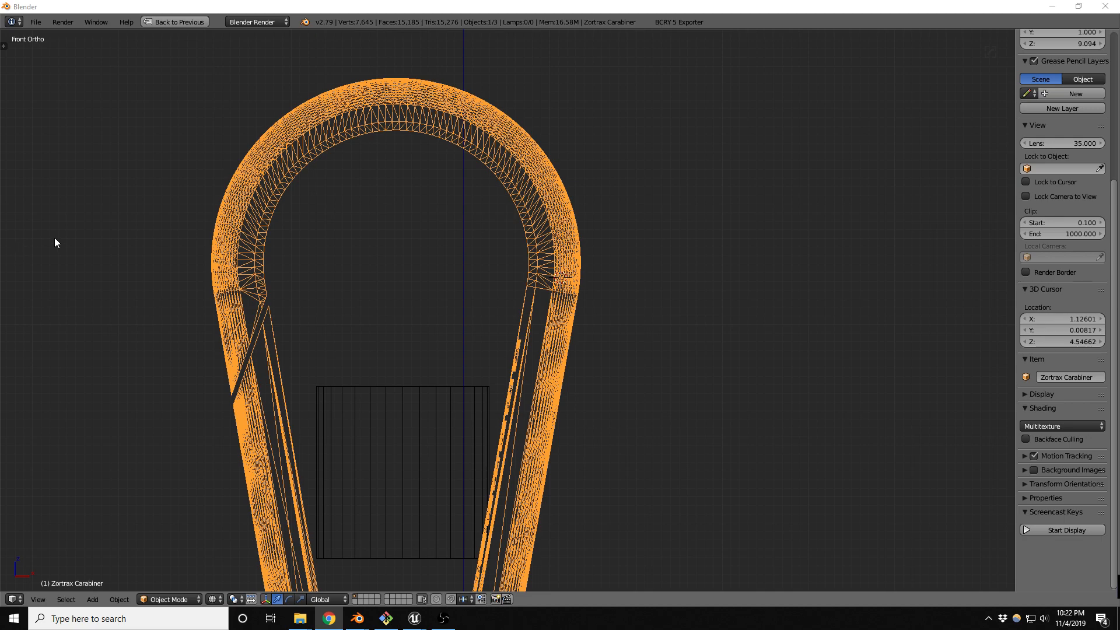
scroll(455, 188, "down", 4)
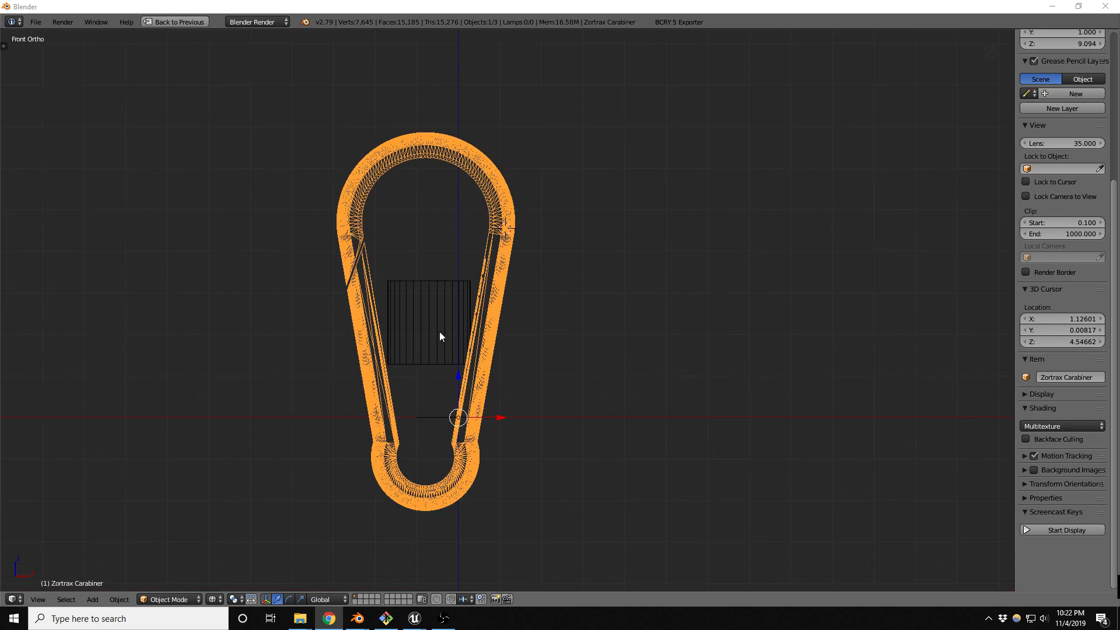
scroll(440, 329, "up", 3)
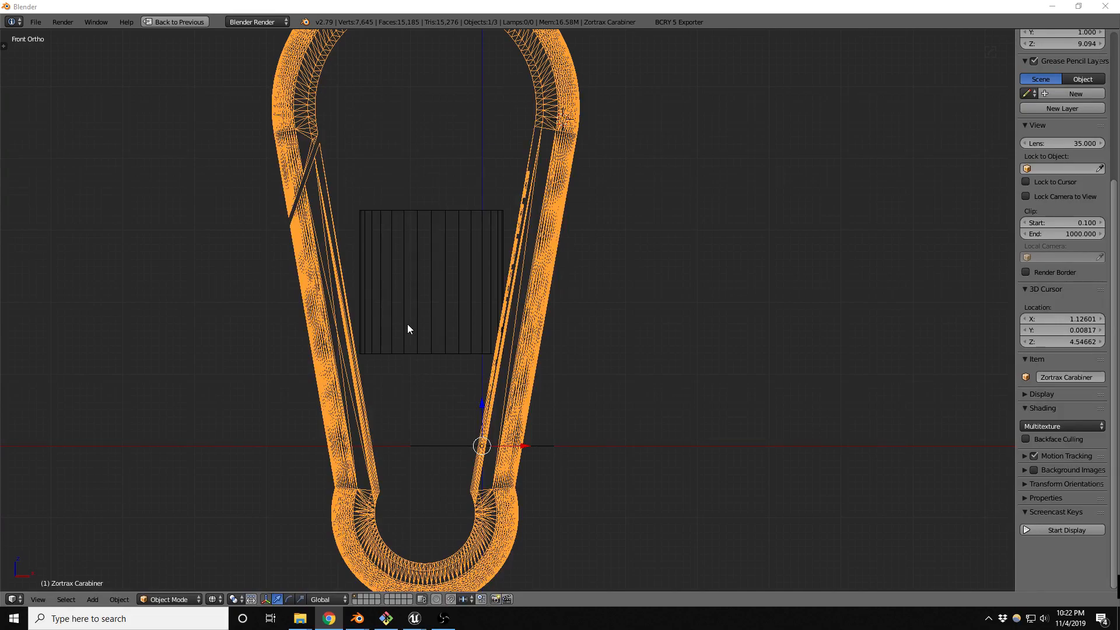
scroll(411, 326, "down", 1)
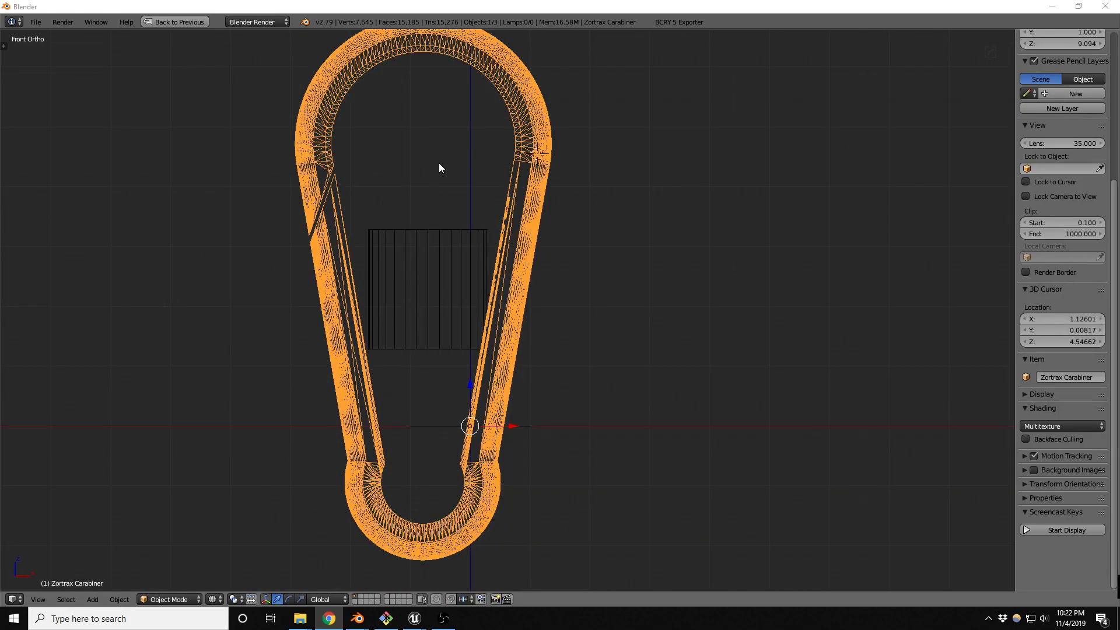
key("g")
left_click(452, 169)
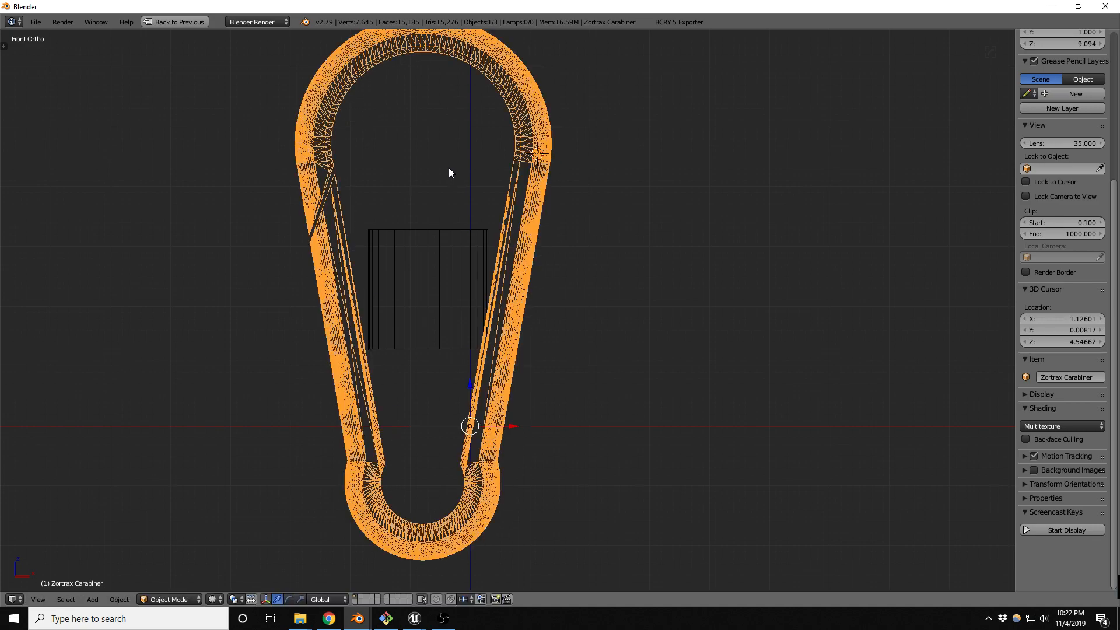
Select the cylinder inside the carabiner's opening and switch to the Unreal cave level.
right_click(427, 264)
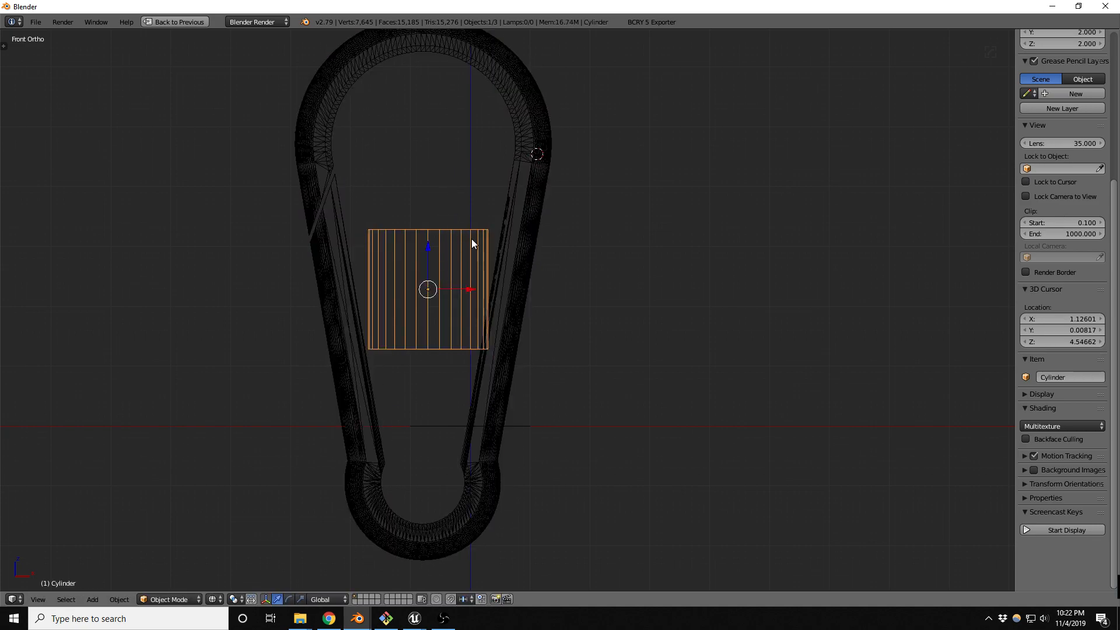
key("alt+Tab")
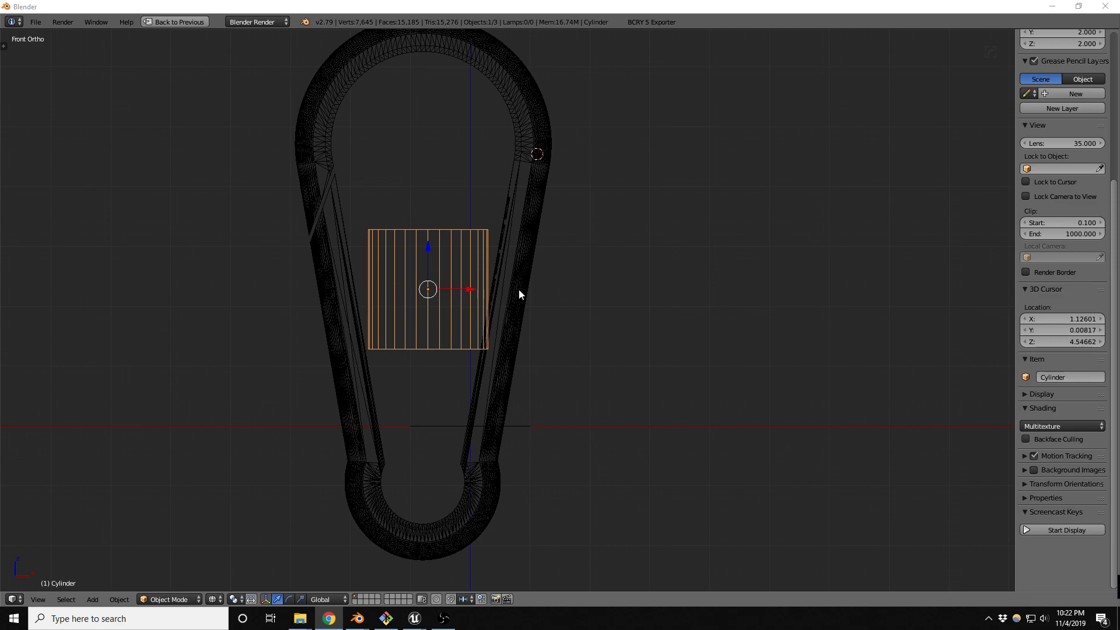
scroll(424, 303, "down", 1)
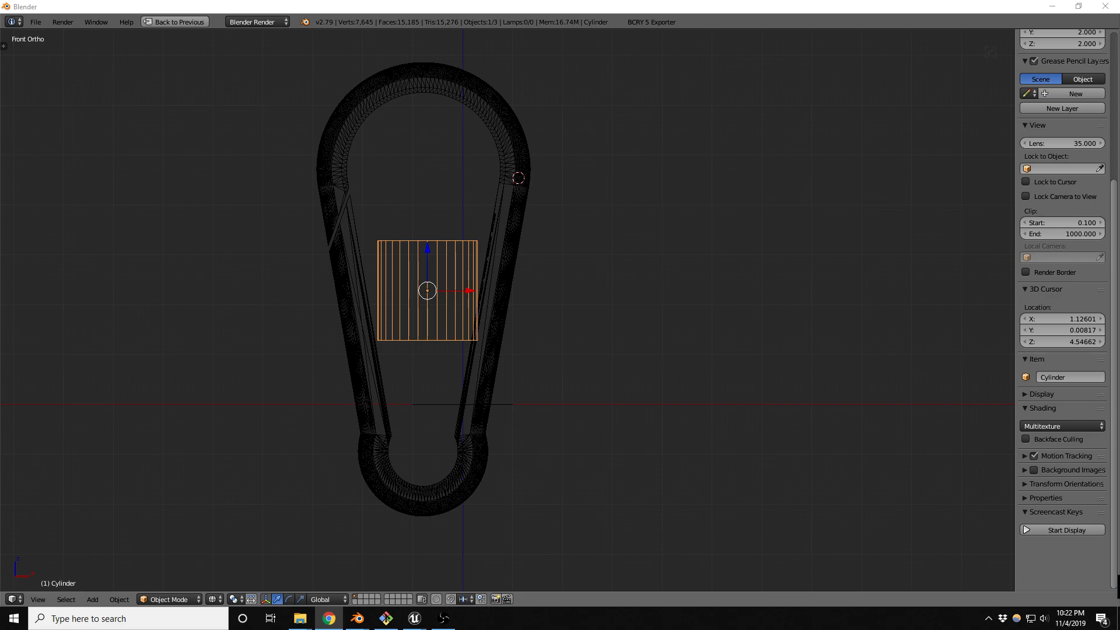
key("XF86AudioLowerVolume")
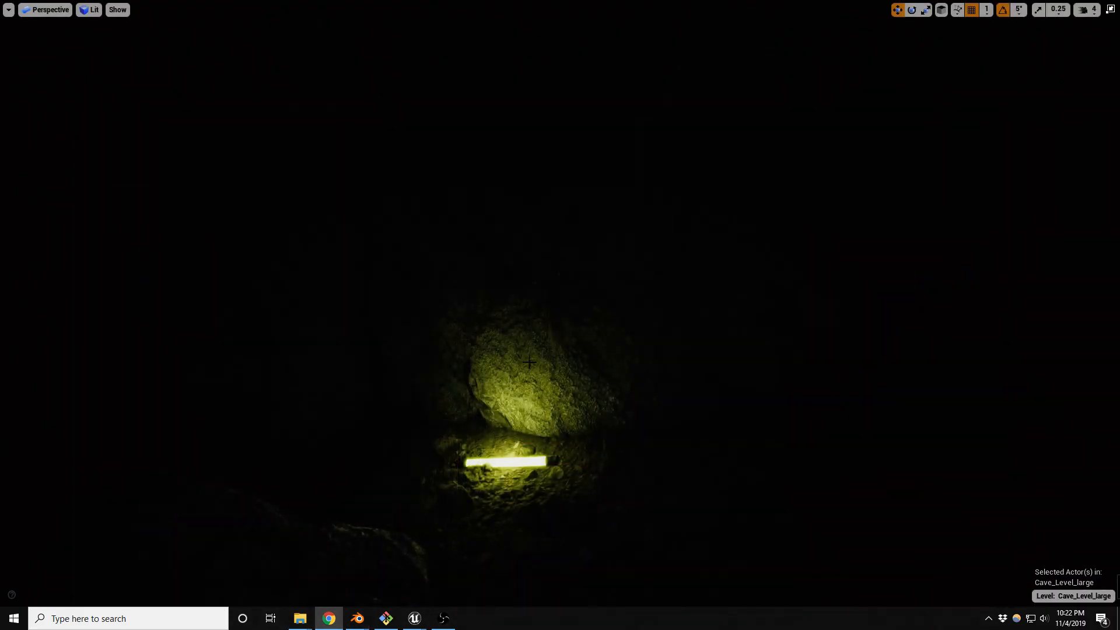
Move closer to the glowstick in the cave and examine its yellow-green light on the rock with the editor gizmos hidden.
right_click_drag(531, 391, 560, 369)
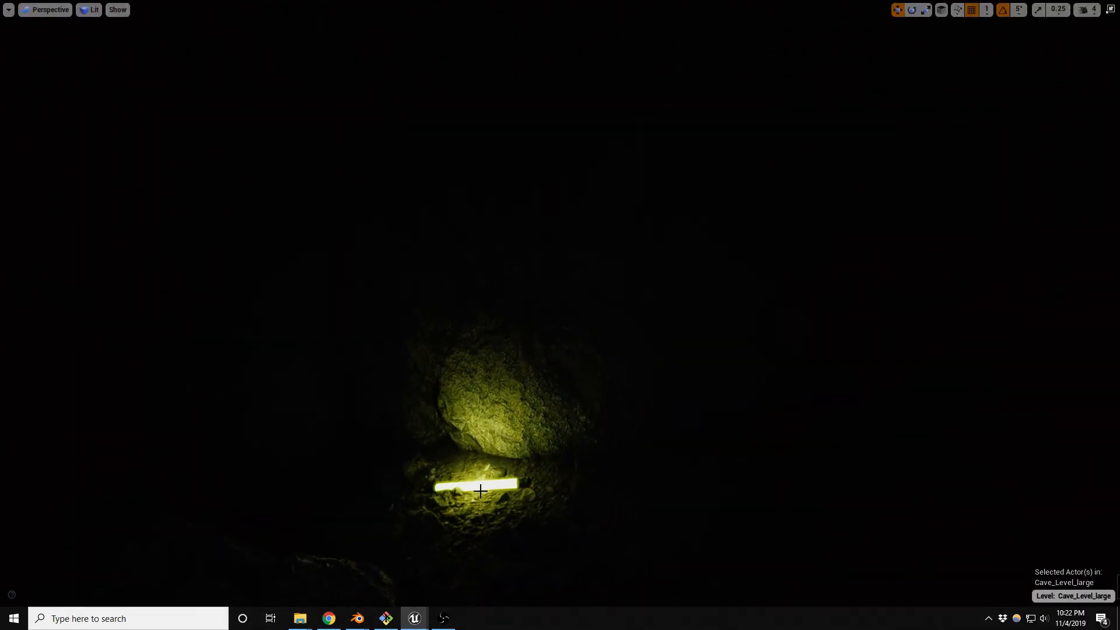
key("w")
mouse_move(517, 494)
right_mouse_down()
mouse_move(519, 559)
mouse_move(535, 522)
mouse_move(534, 468)
mouse_move(526, 497)
right_mouse_up()
key("w")
key("w")
key("g")
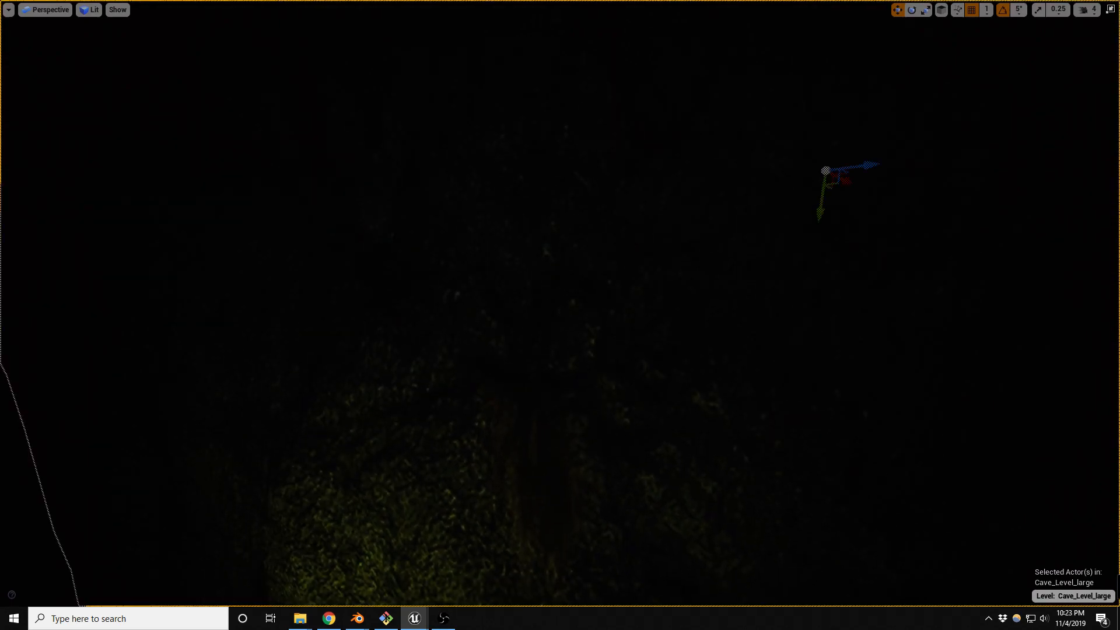
left_click(535, 414)
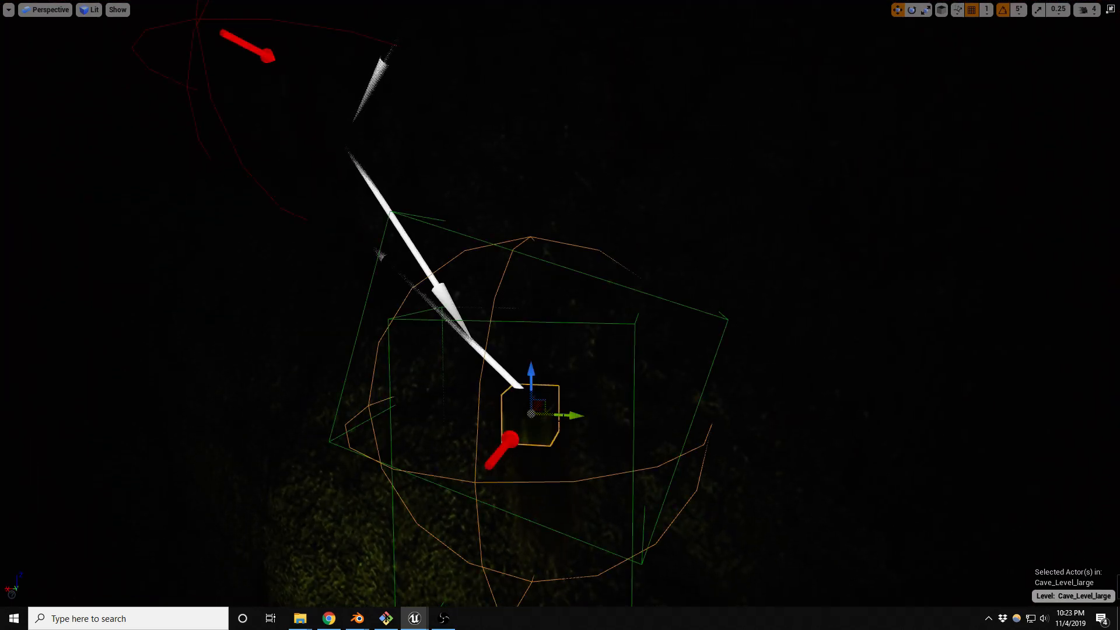
key("g")
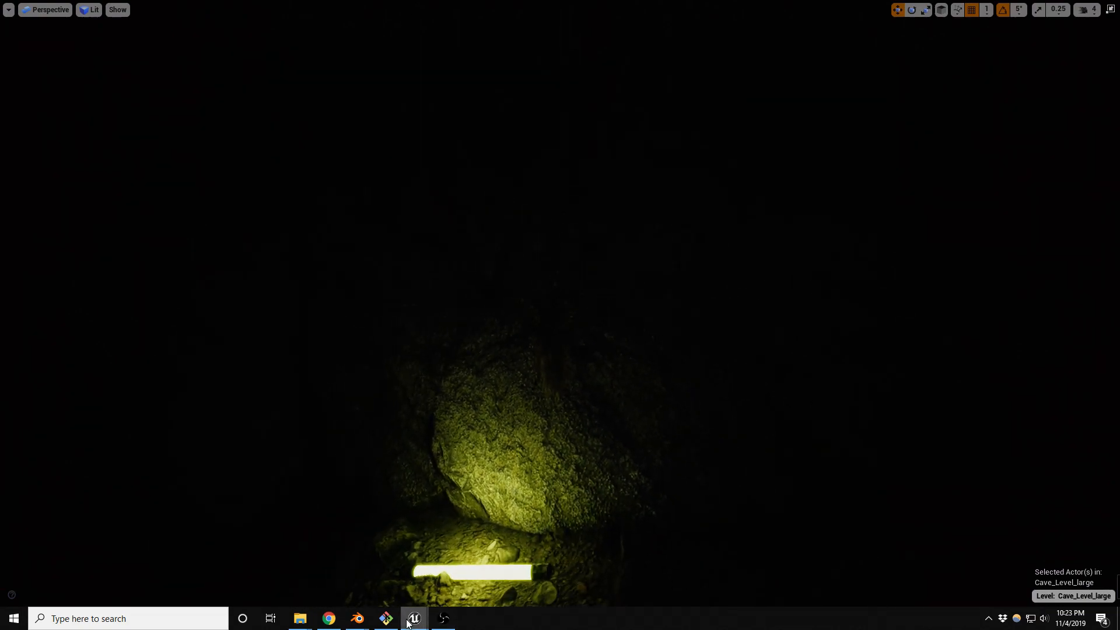
Switch to the Blender window holding glowstick.blend, save the file and close that window.
mouse_move(356, 619)
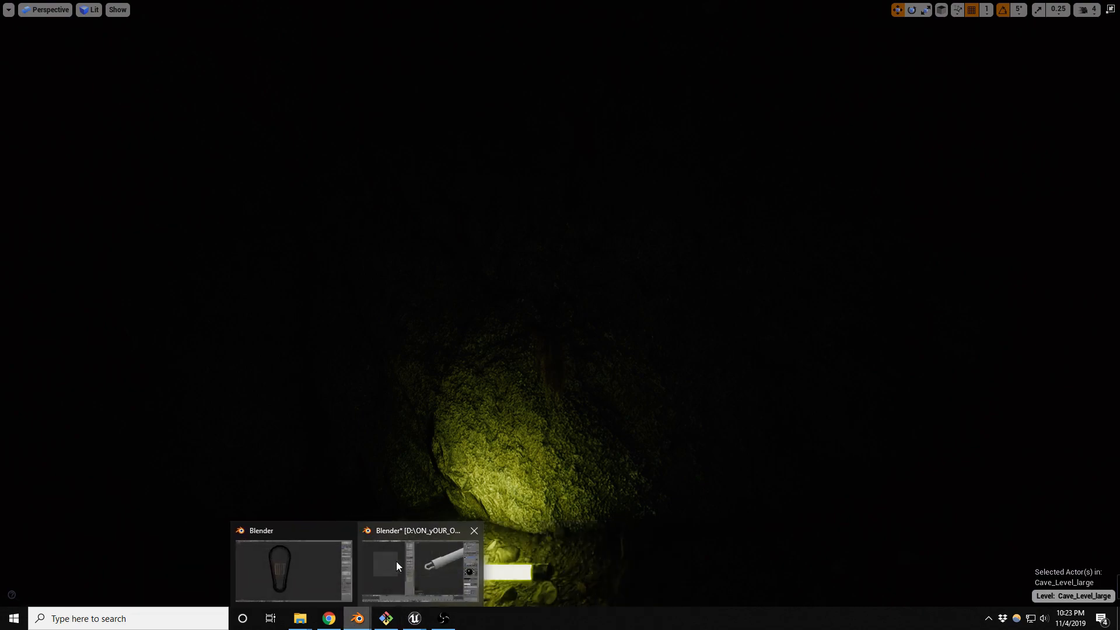
left_click(307, 561)
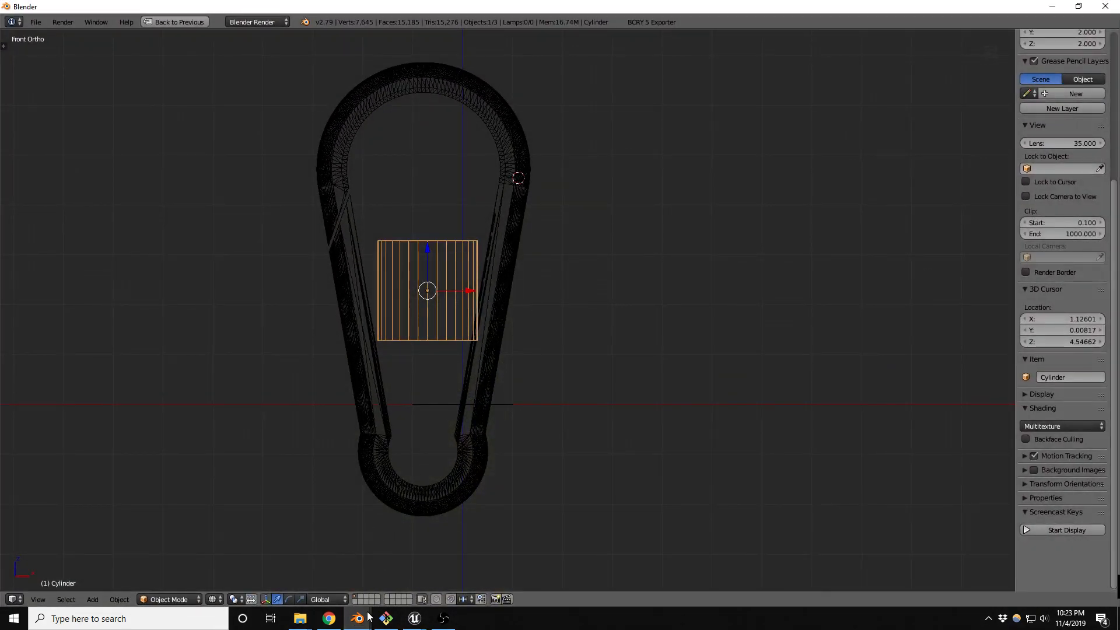
mouse_move(357, 617)
left_click(437, 536)
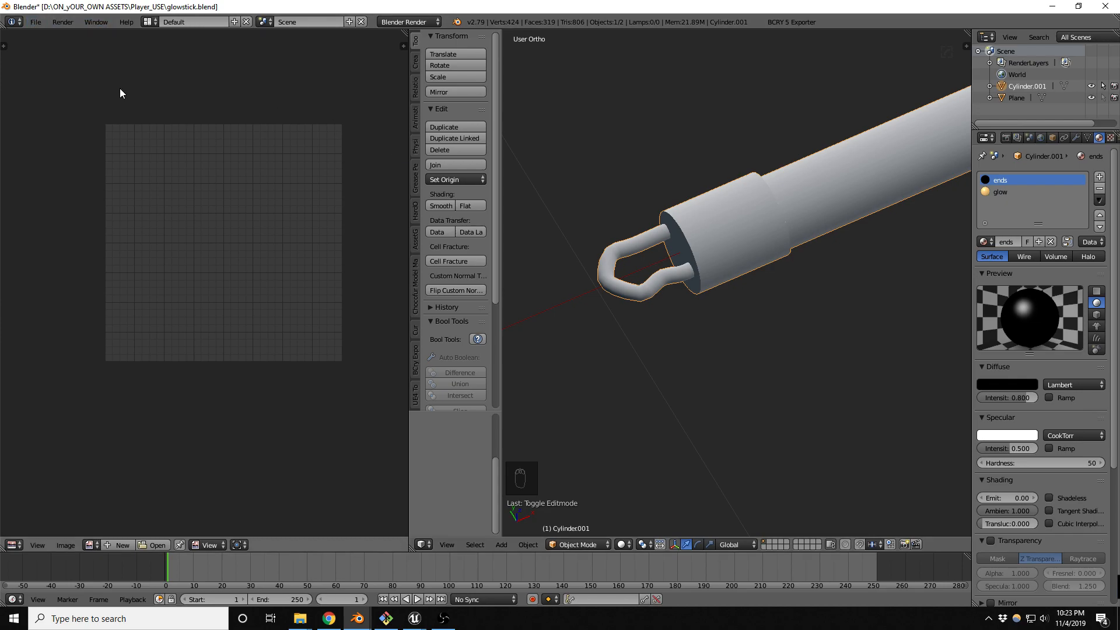
key("ctrl+s")
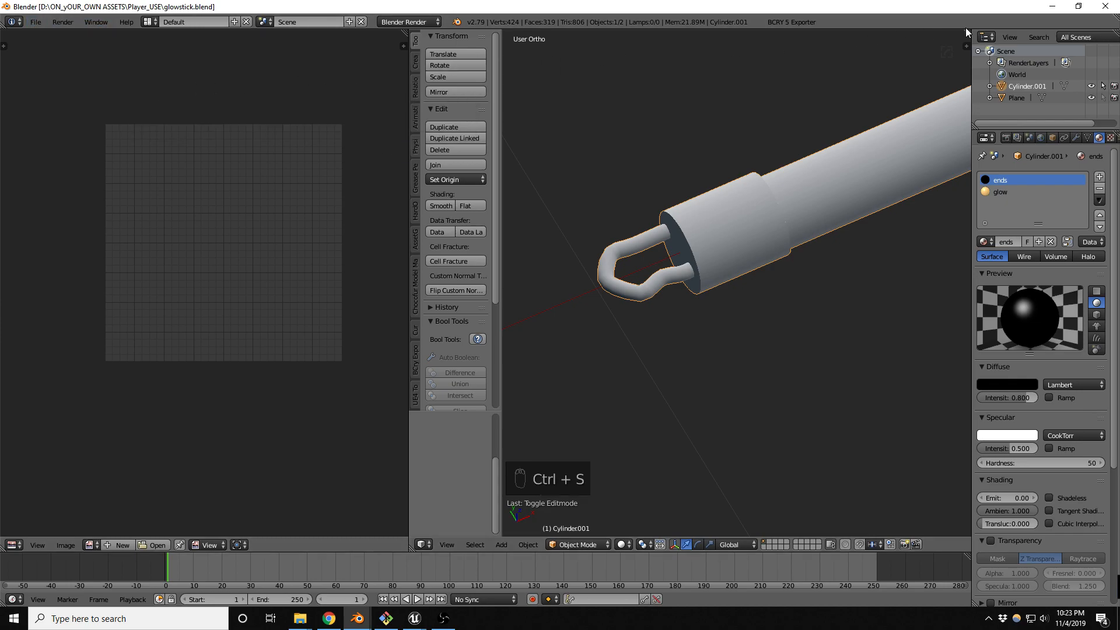
left_click(1105, 6)
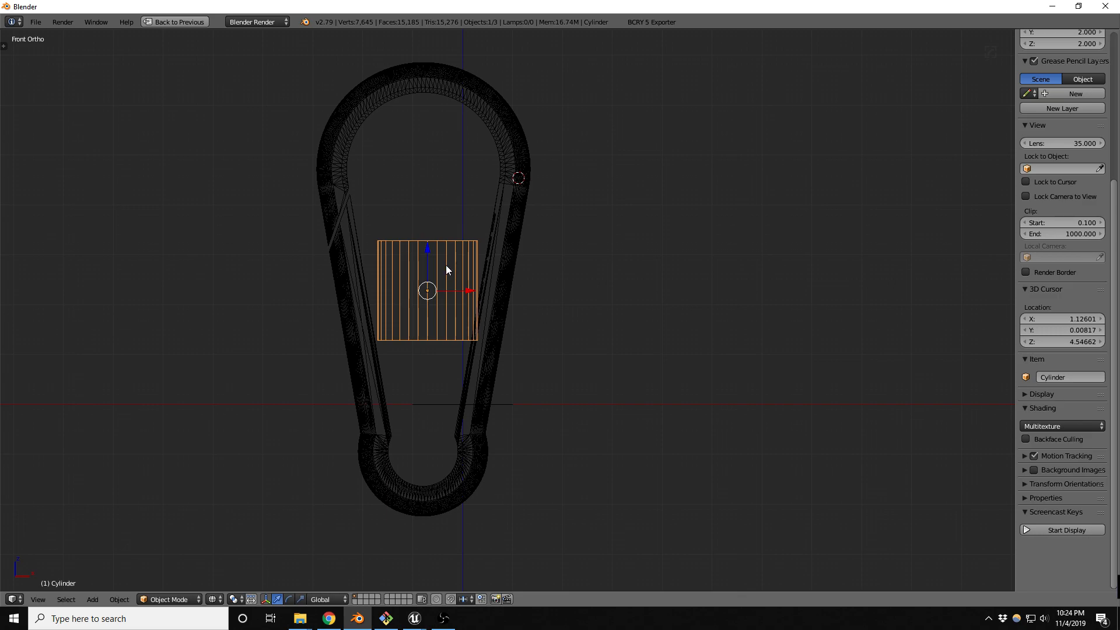
Try rotating the cylinder by about 10 degrees and moving its mesh onto the carabiner's straight side, and undo the move.
scroll(447, 265, "up", 2)
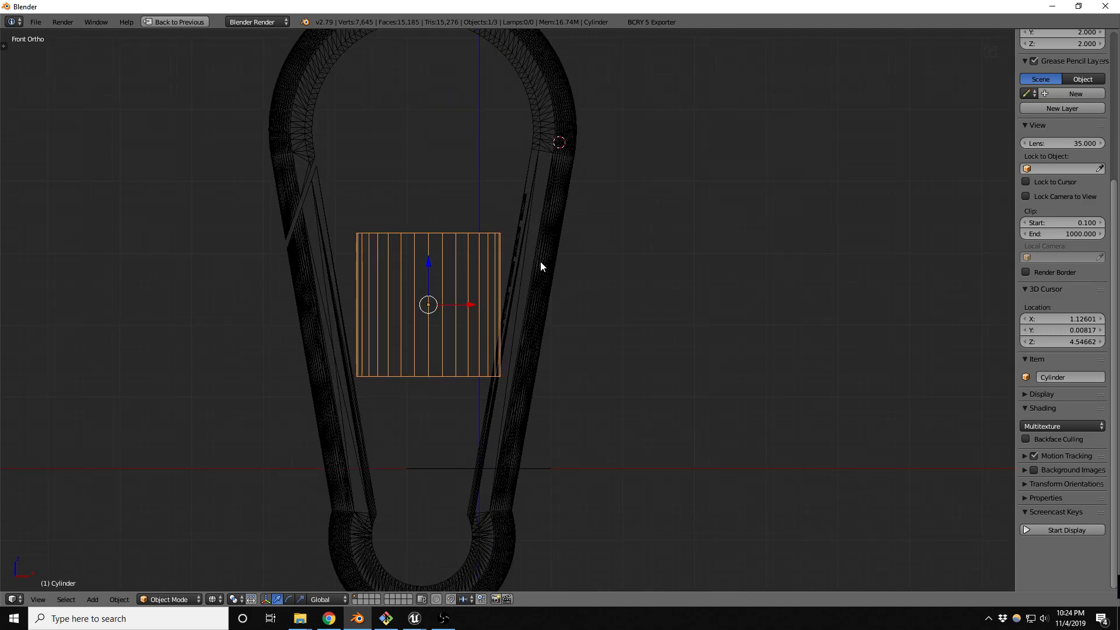
key("r")
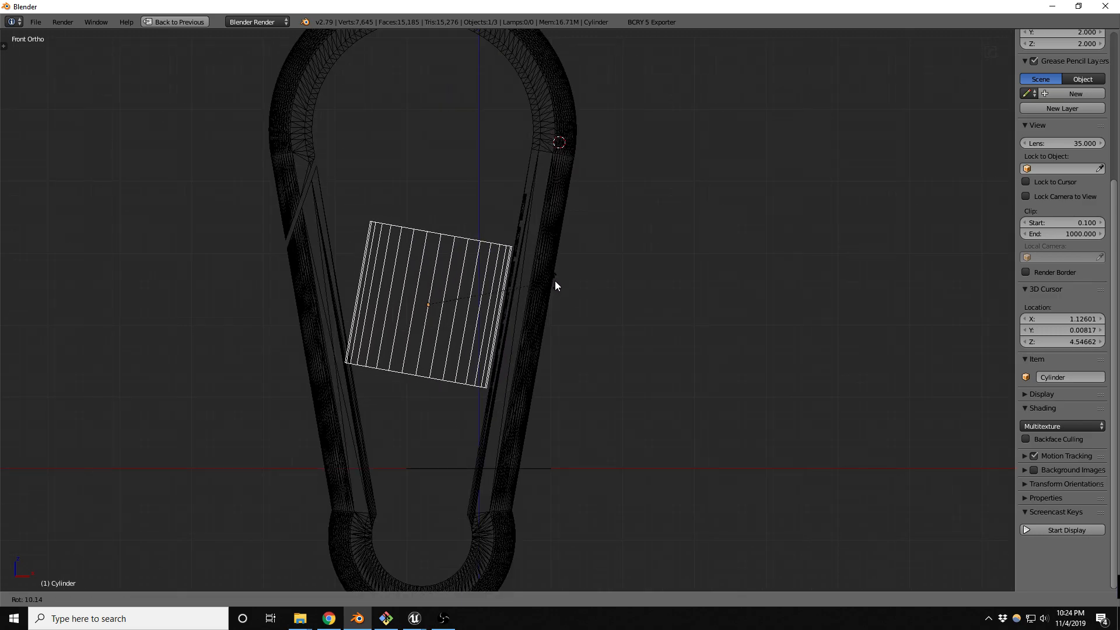
left_click(554, 286)
key("r")
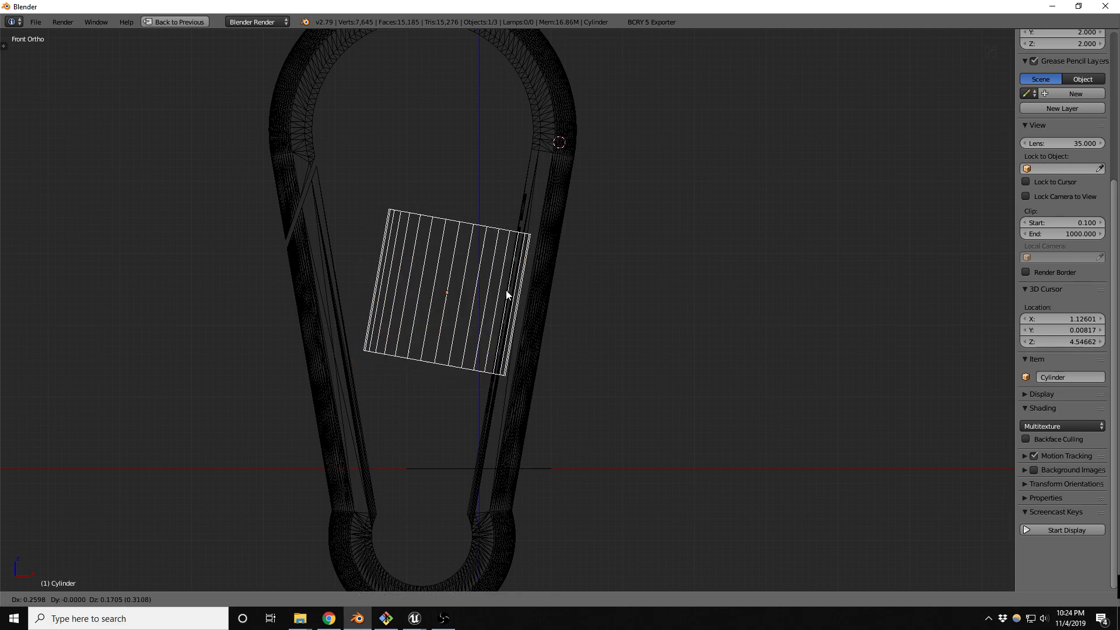
key("Escape")
key("Tab")
key("g")
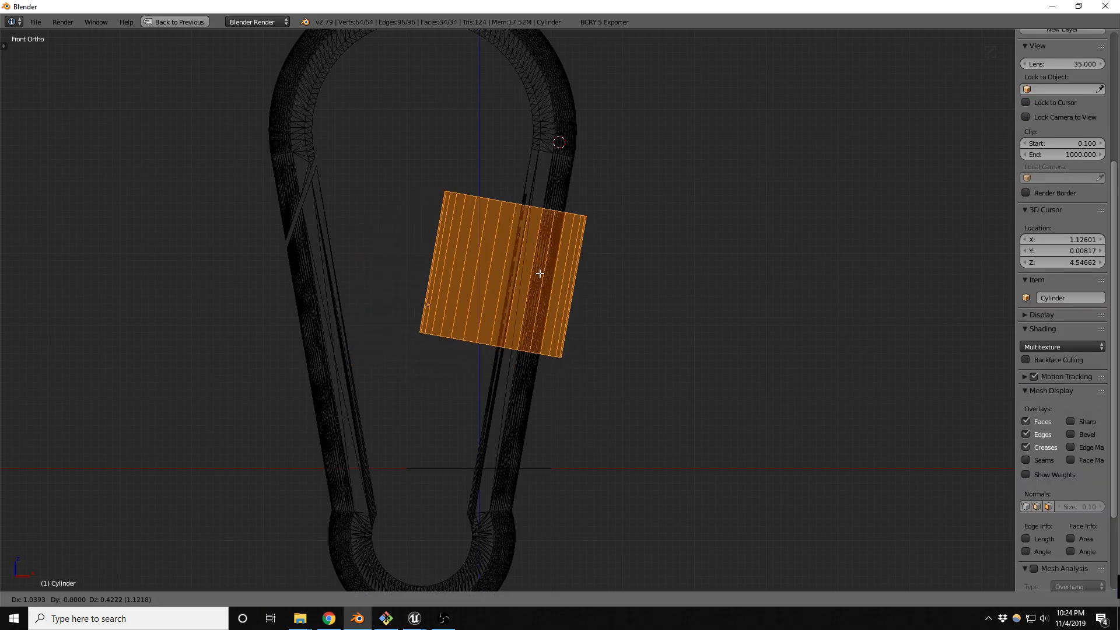
left_click(567, 280)
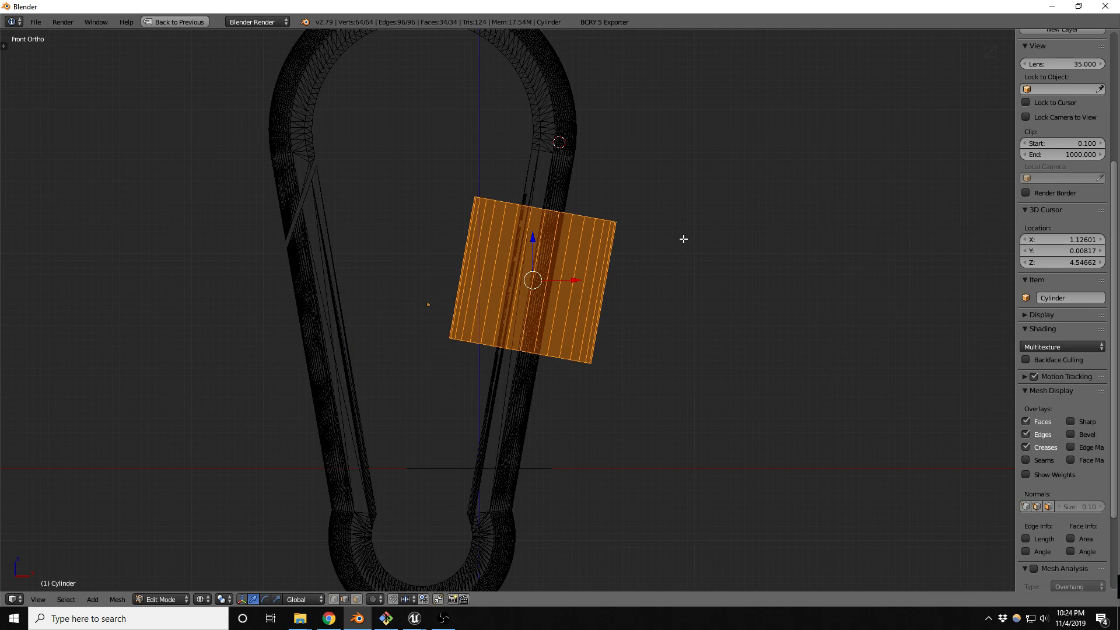
key("ctrl+z")
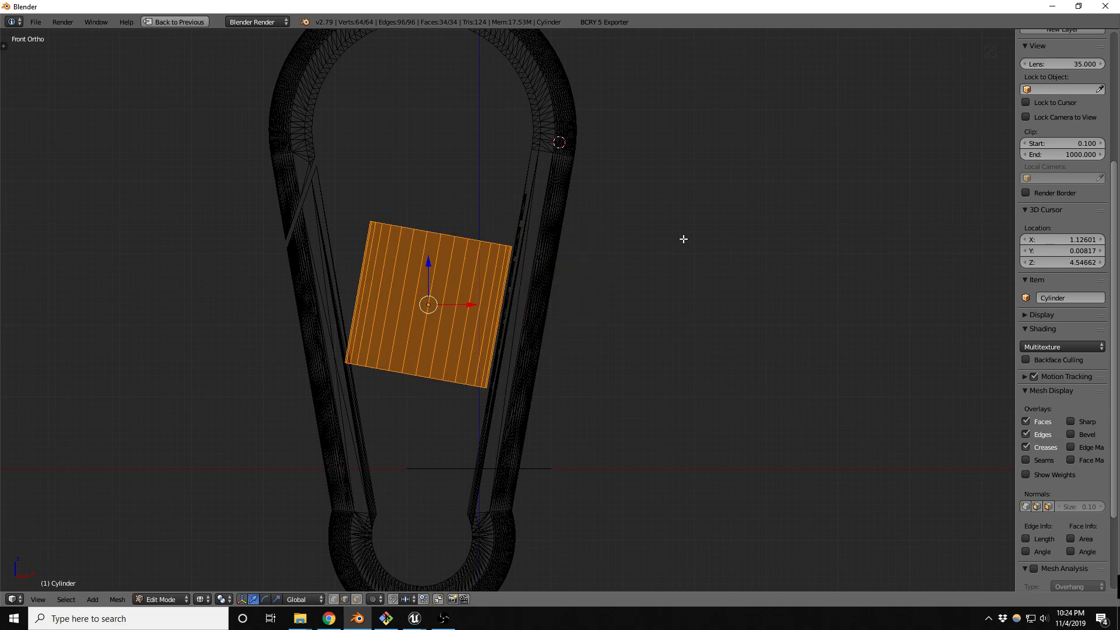
Delete all the cylinder's vertices and return to Object Mode.
key("x")
left_click(683, 239)
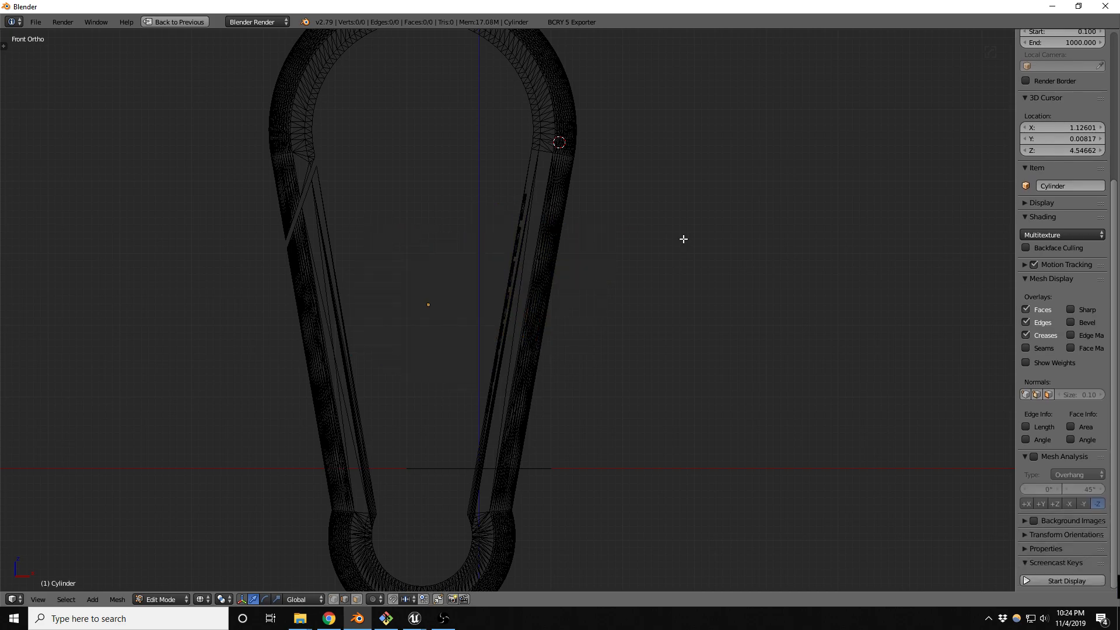
scroll(521, 283, "down", 3)
key("Tab")
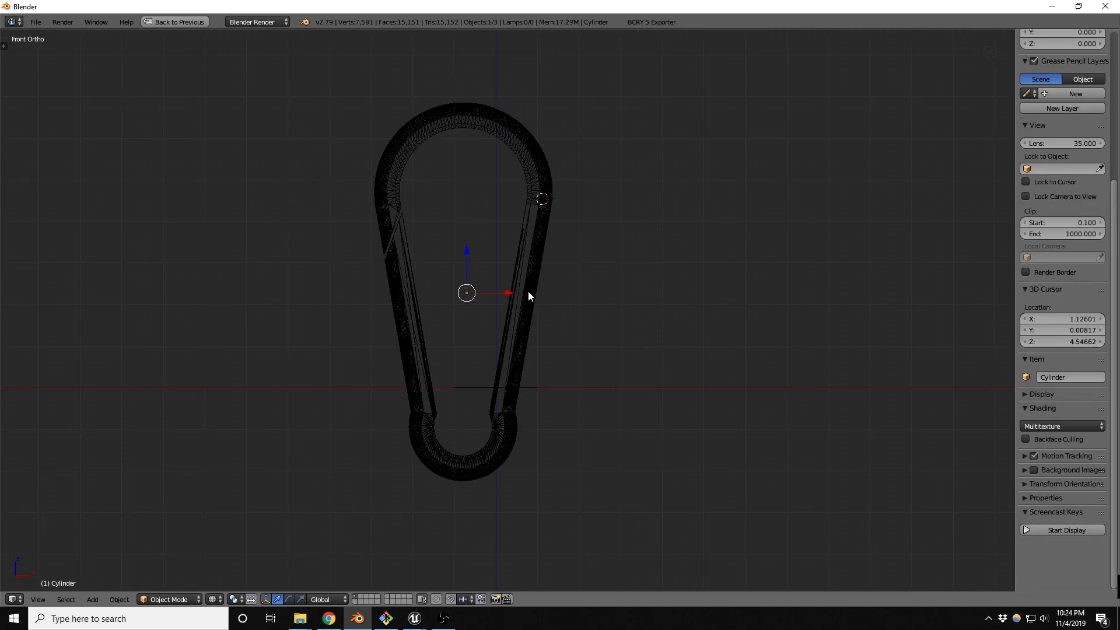
Add a new cylinder mesh at the 3D cursor on the carabiner's frame and set it to 16 vertices.
right_click(535, 292)
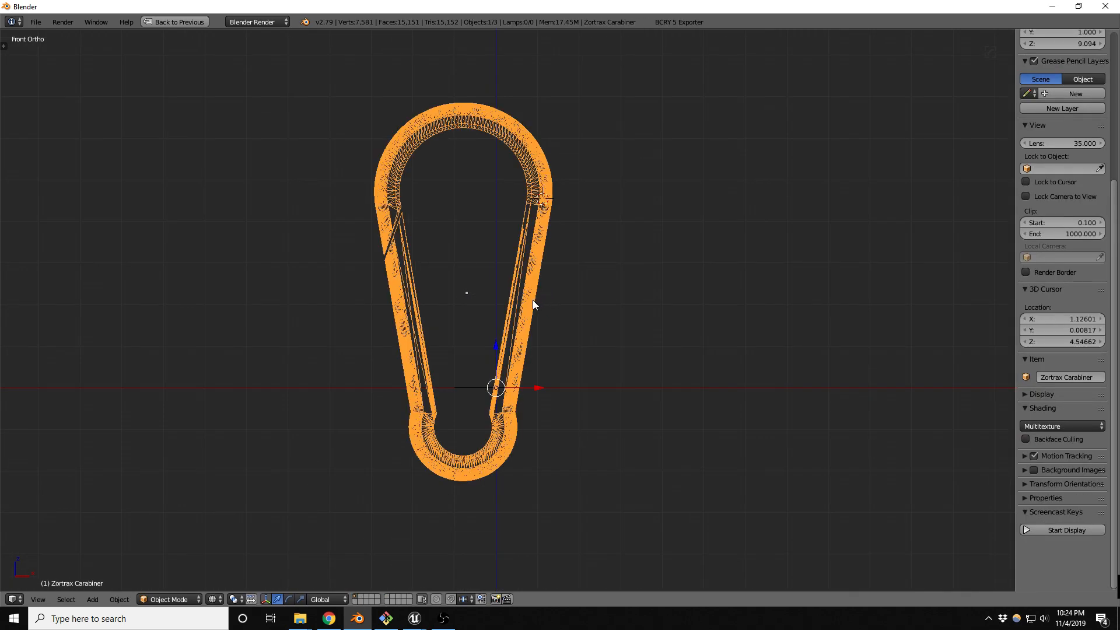
scroll(535, 300, "up", 3)
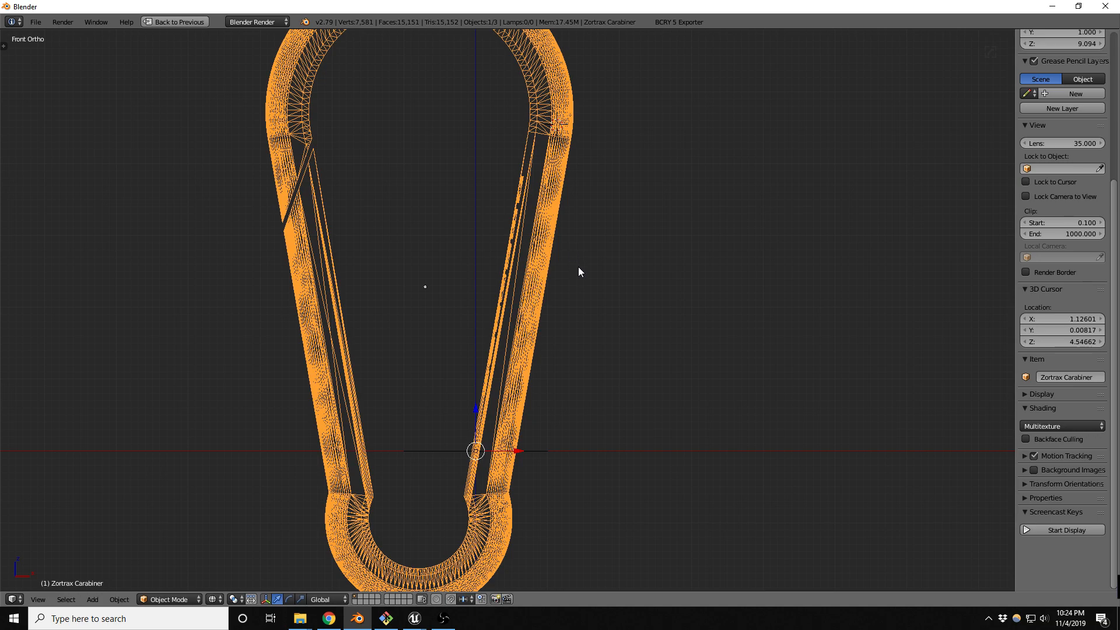
key("shift+a")
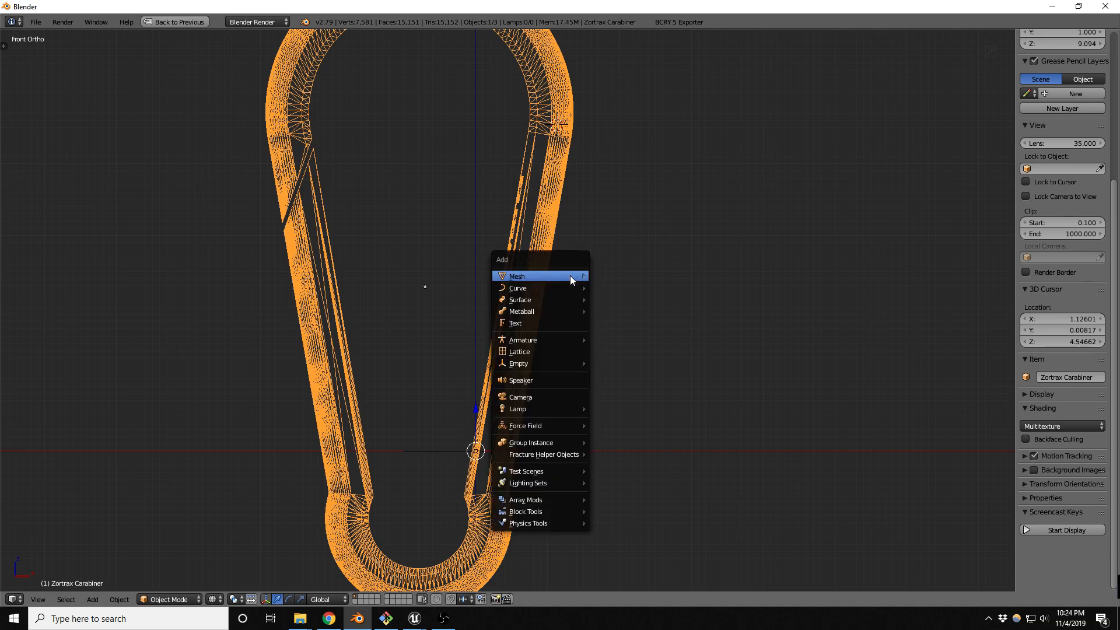
mouse_move(570, 276)
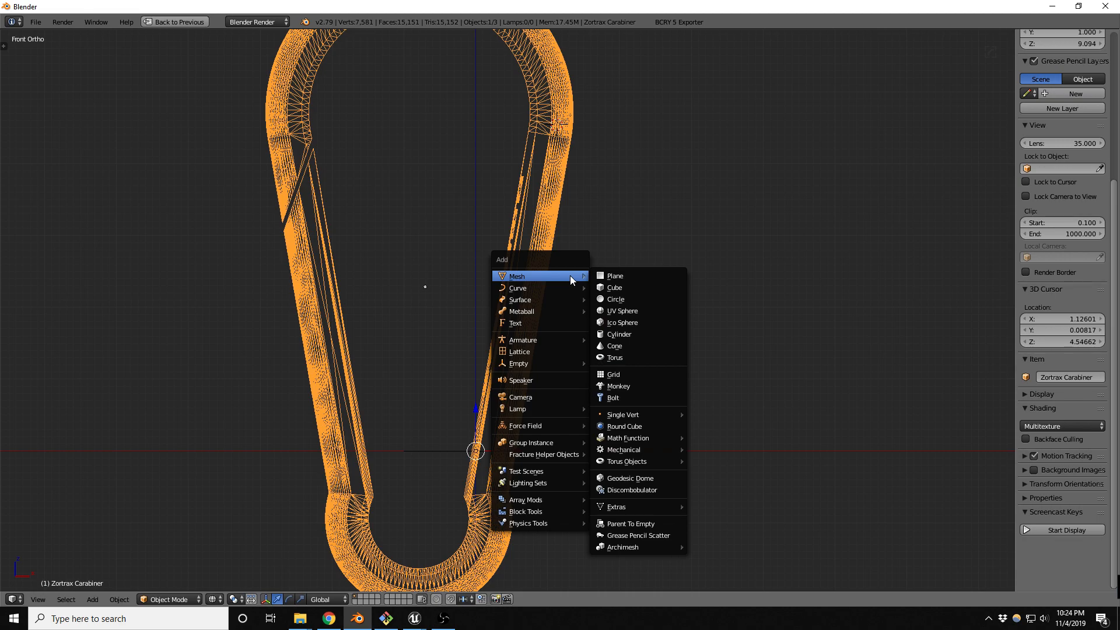
left_click(632, 332)
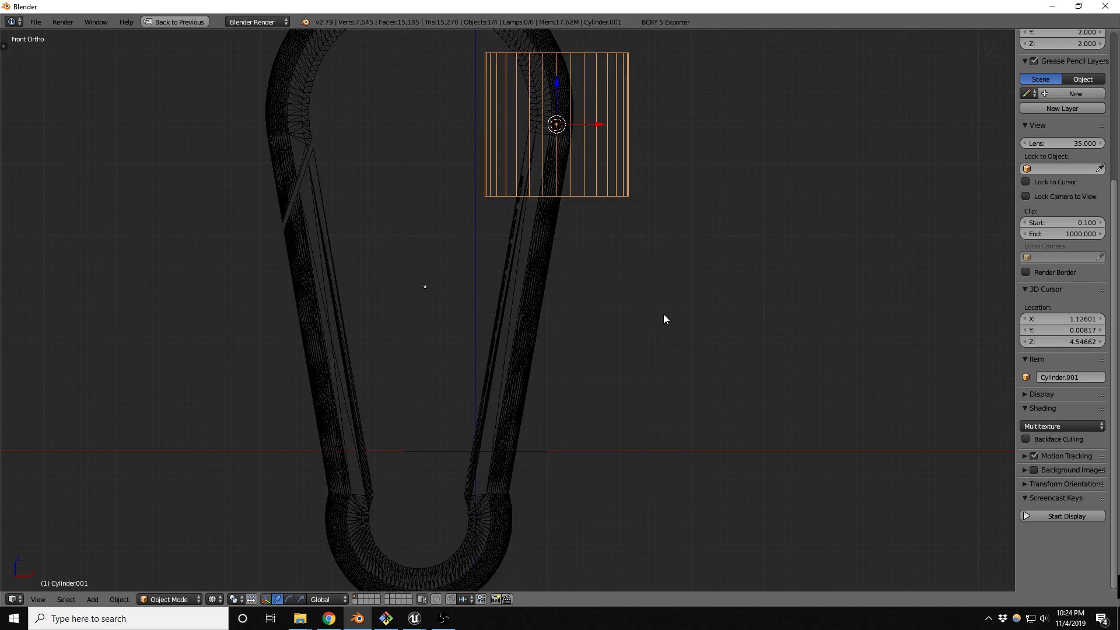
key("t")
left_click(54, 502)
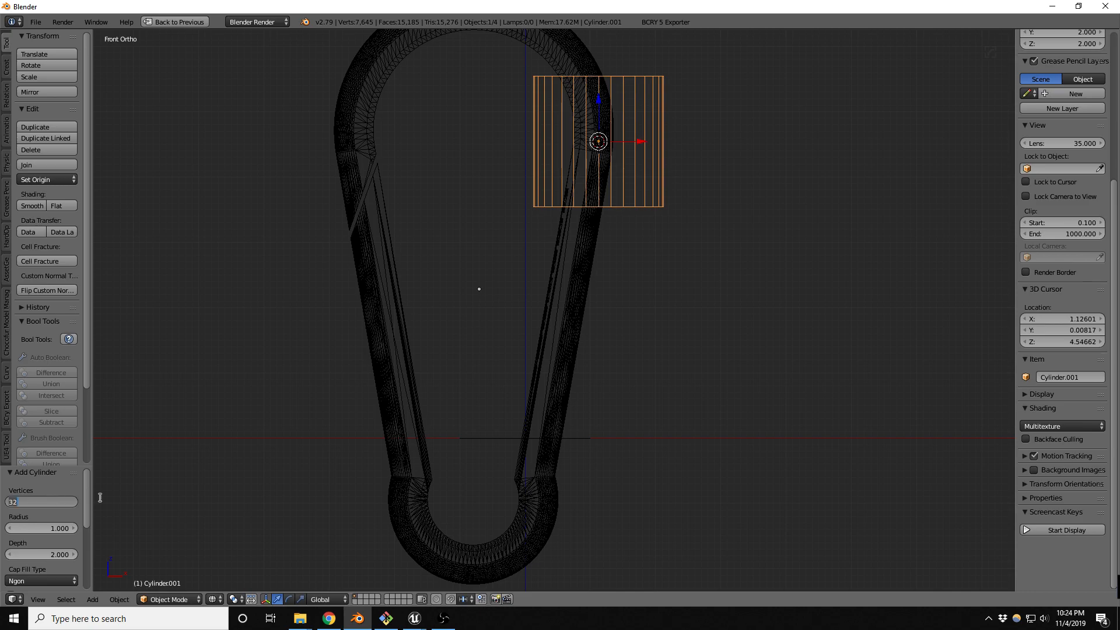
type("16")
key("Return")
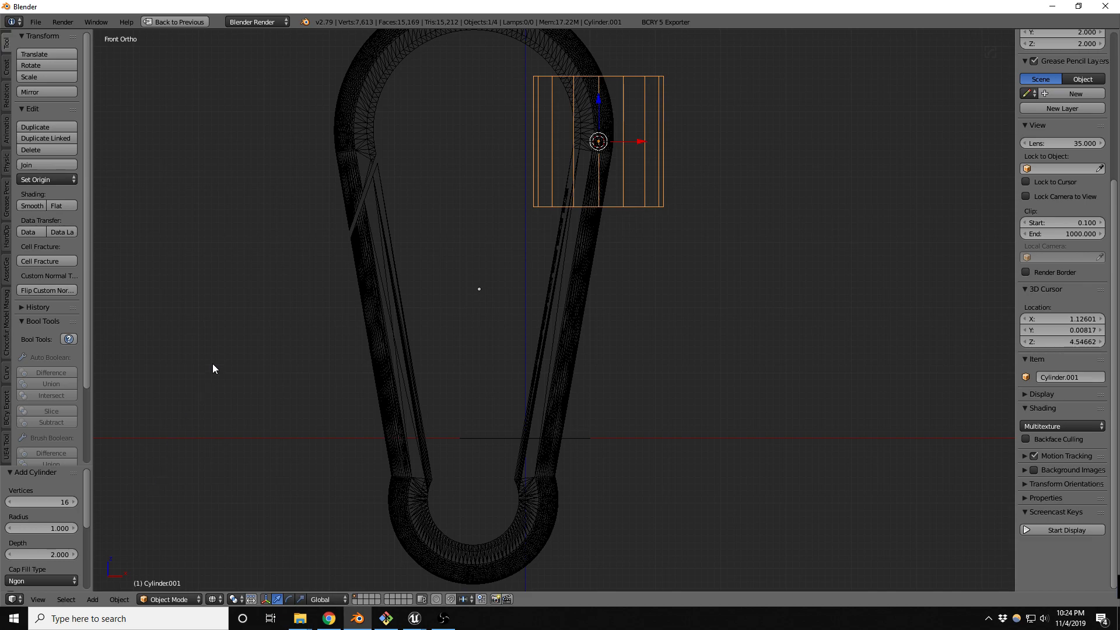
Move the cylinder about -0.47 on X and -2.31 on Z onto the carabiner's straight side, and open its mesh for face selection.
scroll(459, 450, "up", 3)
left_click_drag(586, 146, 540, 362)
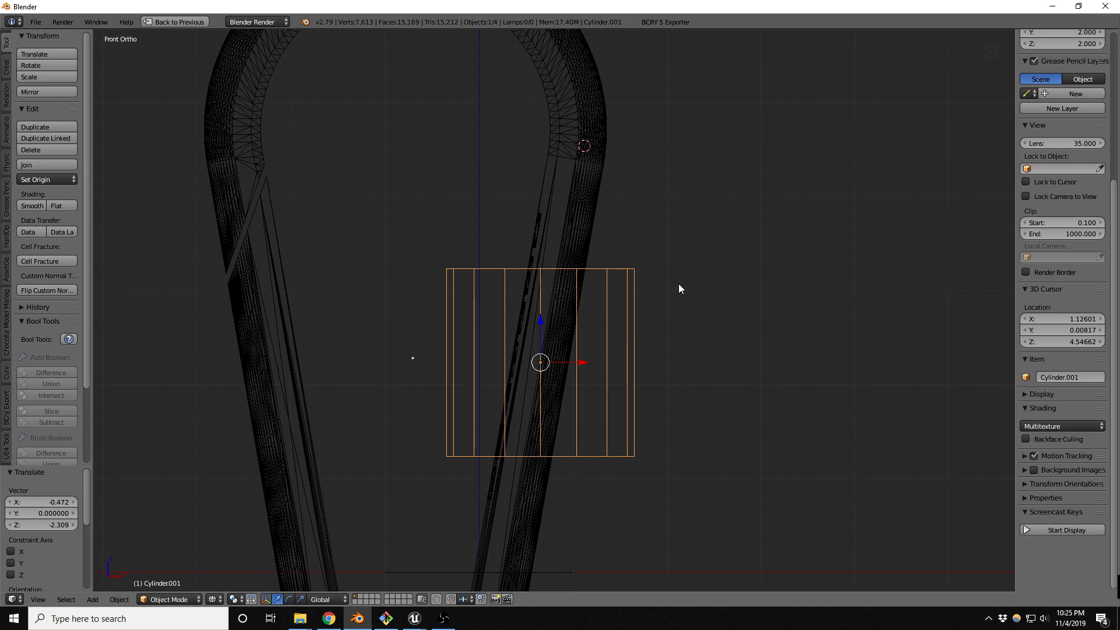
middle_click_drag(678, 288, 545, 356)
key("Tab")
scroll(540, 352, "up", 2)
key("ctrl+Tab")
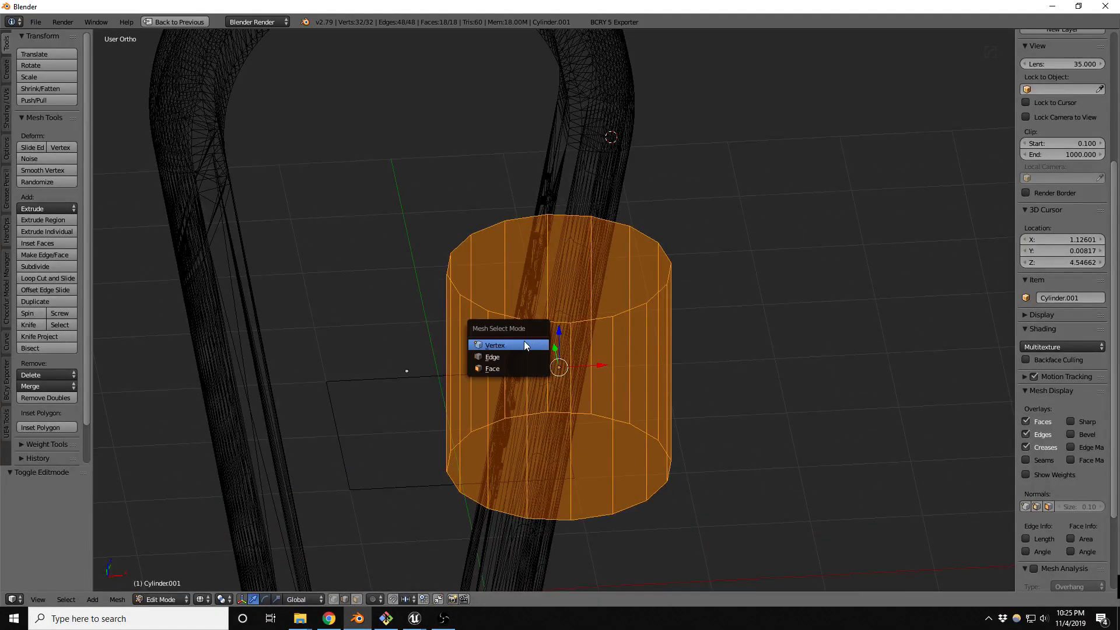
left_click(494, 367)
Delete the cylinder's top and bottom caps and the six side faces nearest the carabiner's opening.
key("z")
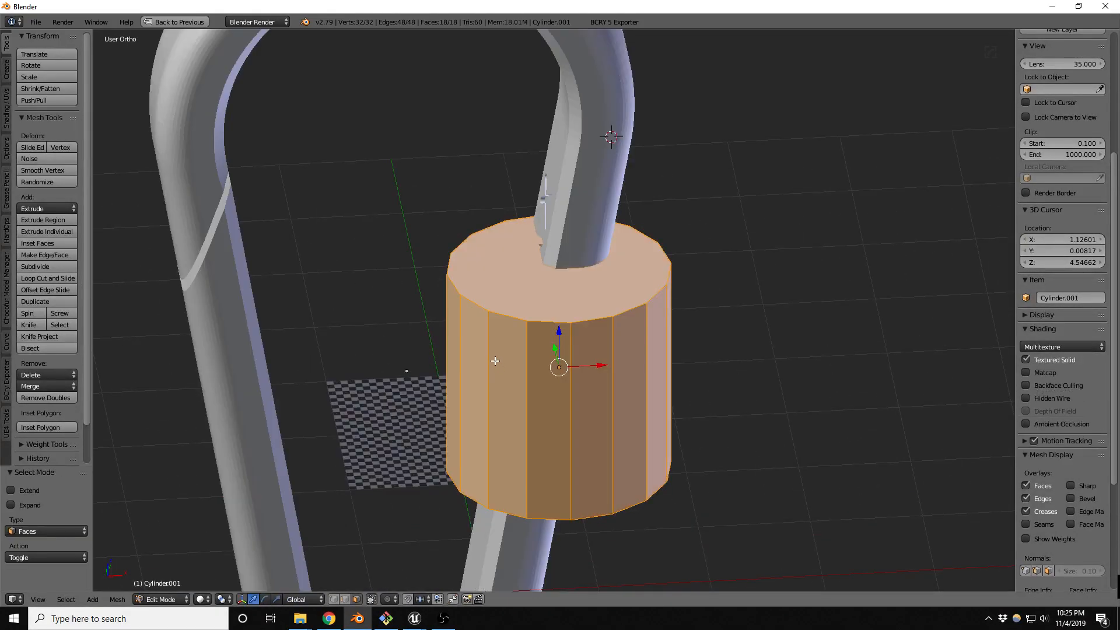
right_click(555, 338)
key("z")
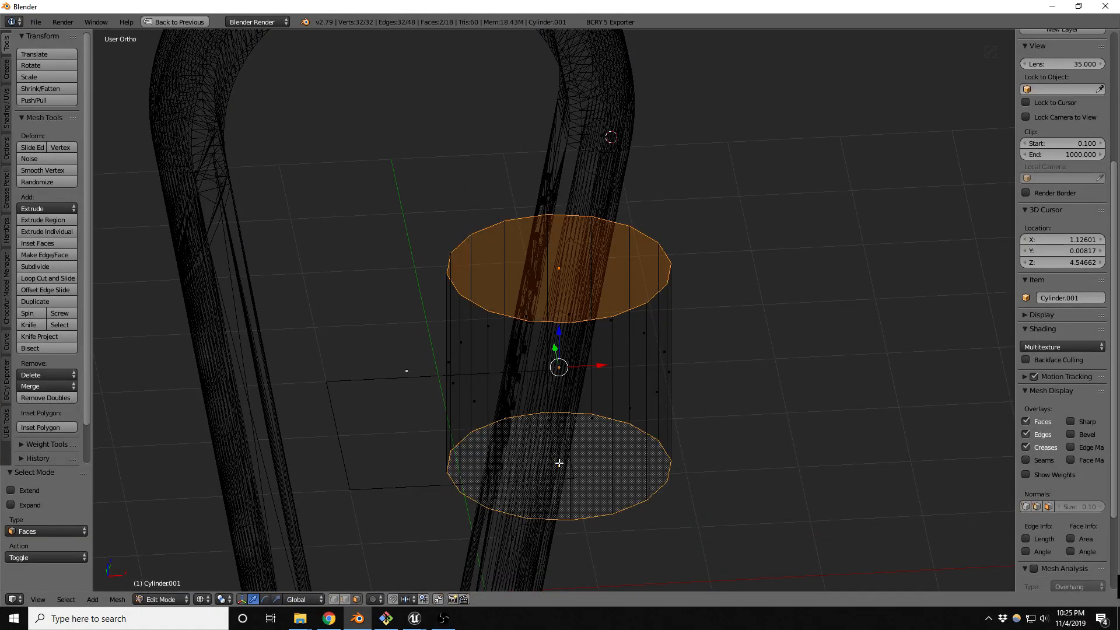
right_click(560, 462, "shift")
key("z")
middle_click_drag(484, 350, 548, 382)
right_click(516, 427, "shift")
right_click(537, 424, "shift")
right_click(597, 434, "shift")
right_click(565, 447, "shift")
right_click(520, 440, "shift")
right_click(574, 447, "shift")
key("x")
left_click(522, 402)
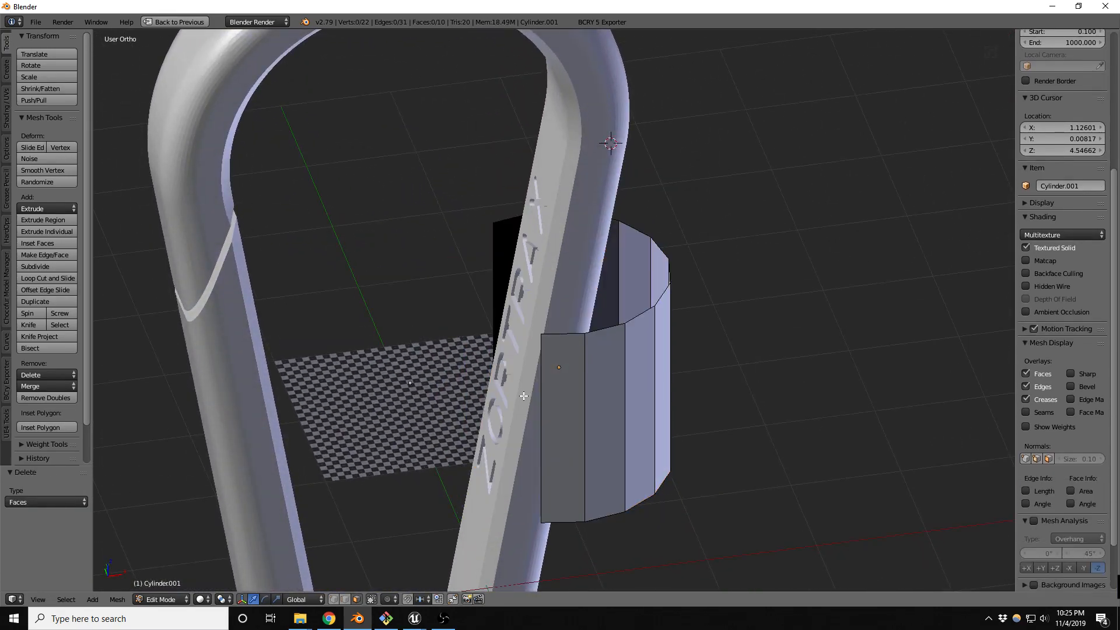
Select the two open vertical edges of the cut cylinder in edge mode and bridge them with a flat face.
key("ctrl+Tab")
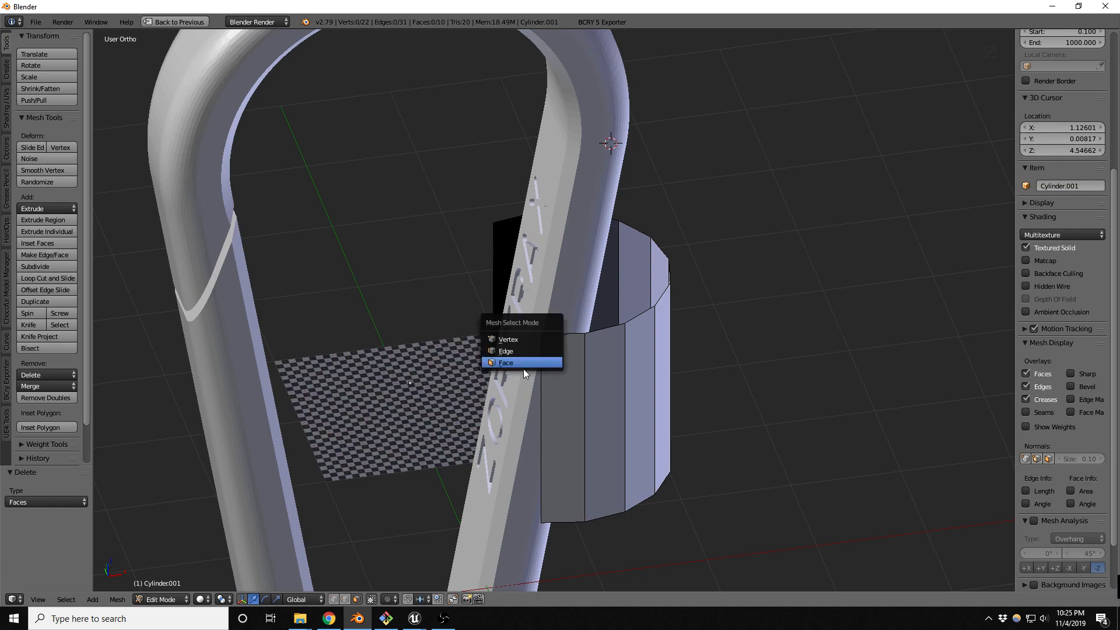
left_click(528, 350)
right_click(554, 366)
right_click(516, 316, "shift")
key("f")
middle_click_drag(516, 316, 534, 357)
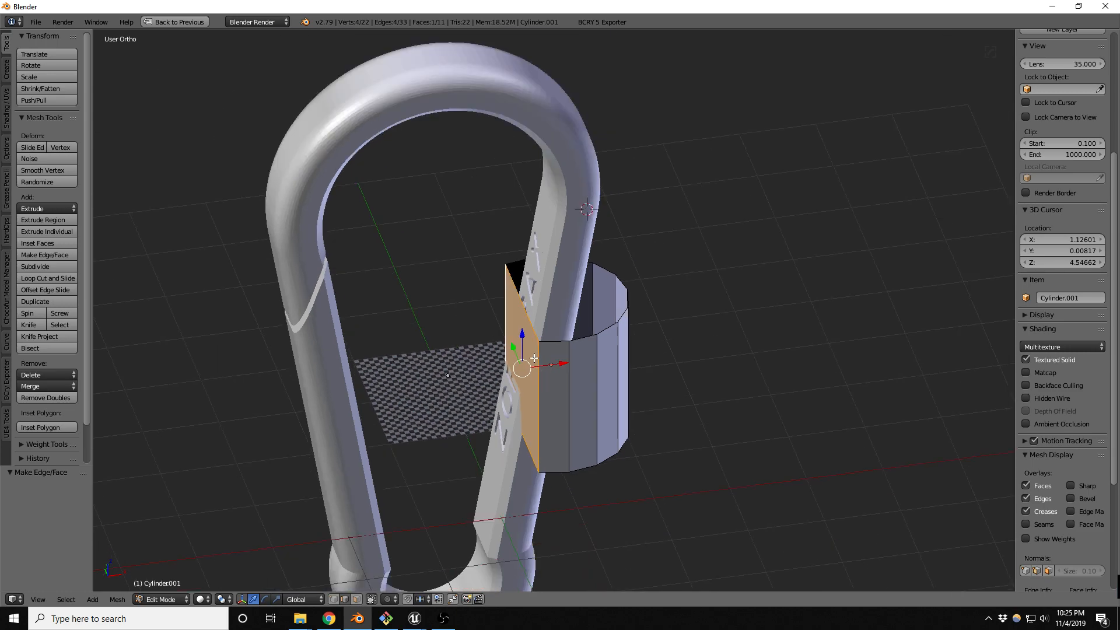
Scale the whole cut cylinder to about 0.256 on X and Y, keeping its height.
key("a")
key("a")
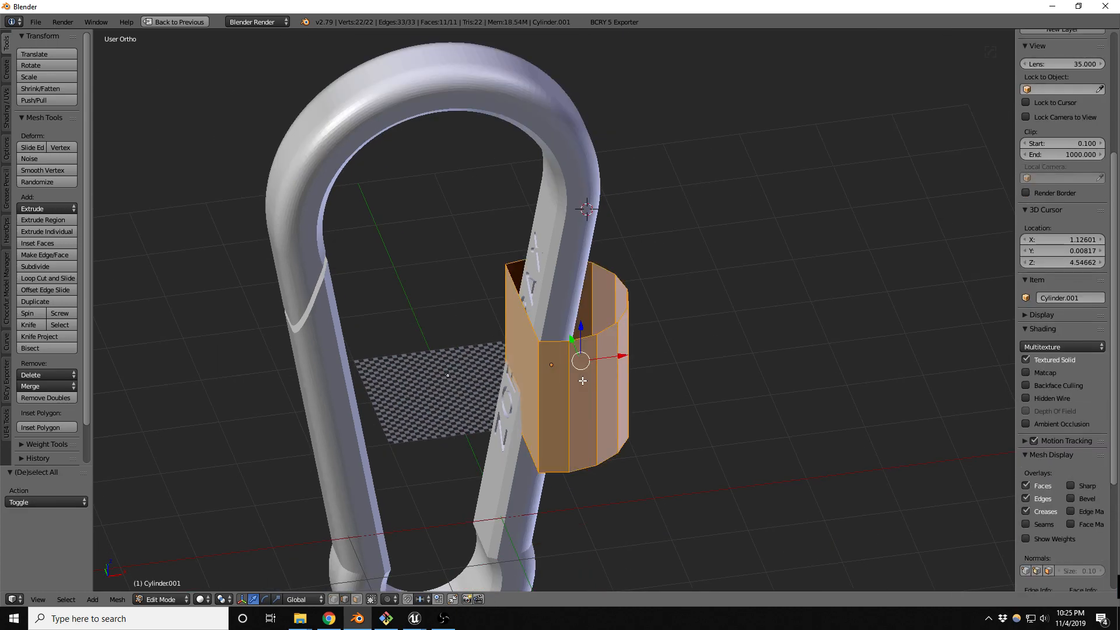
key("s")
key("shift+z")
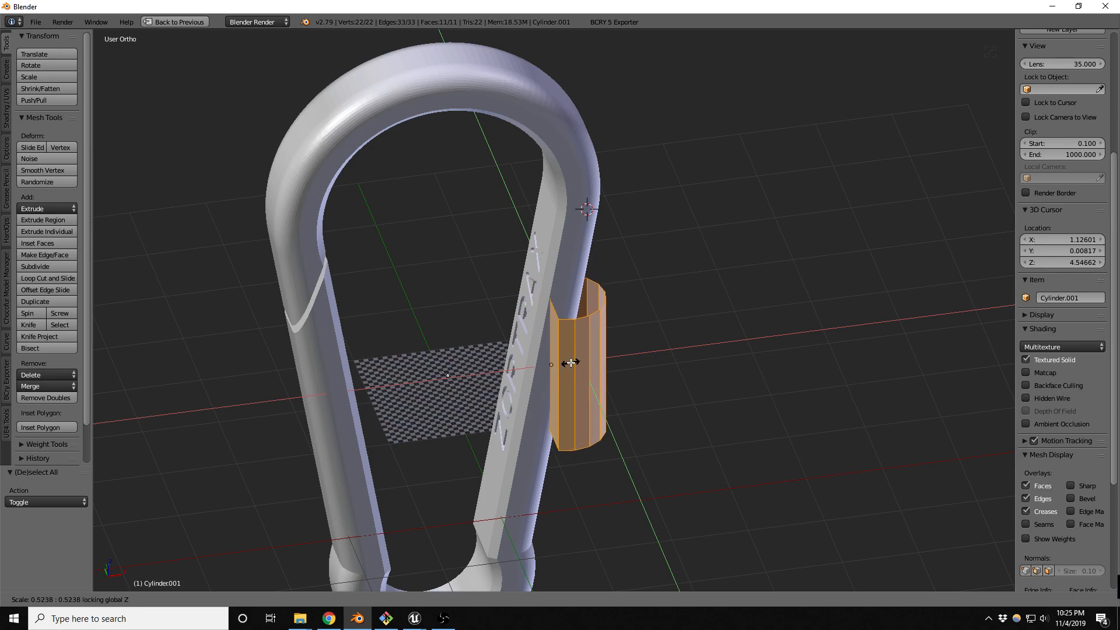
left_click(576, 362)
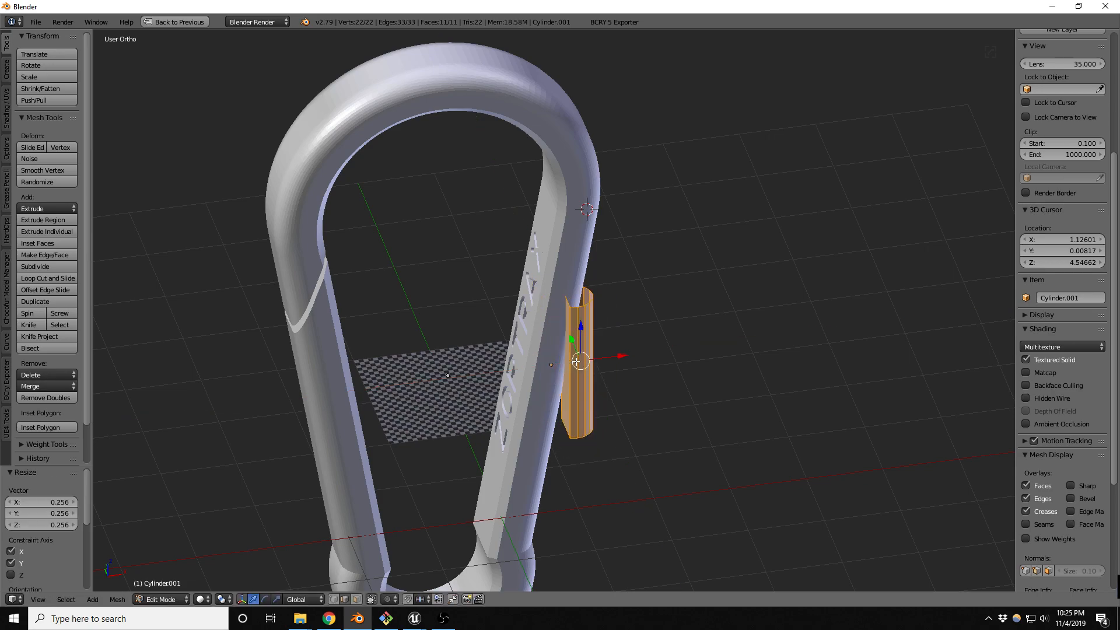
In wireframe, enlarge the half-round profile slightly and move it about -0.037 on X and 0.499 on Y inside the carabiner's outline.
key("KP_1")
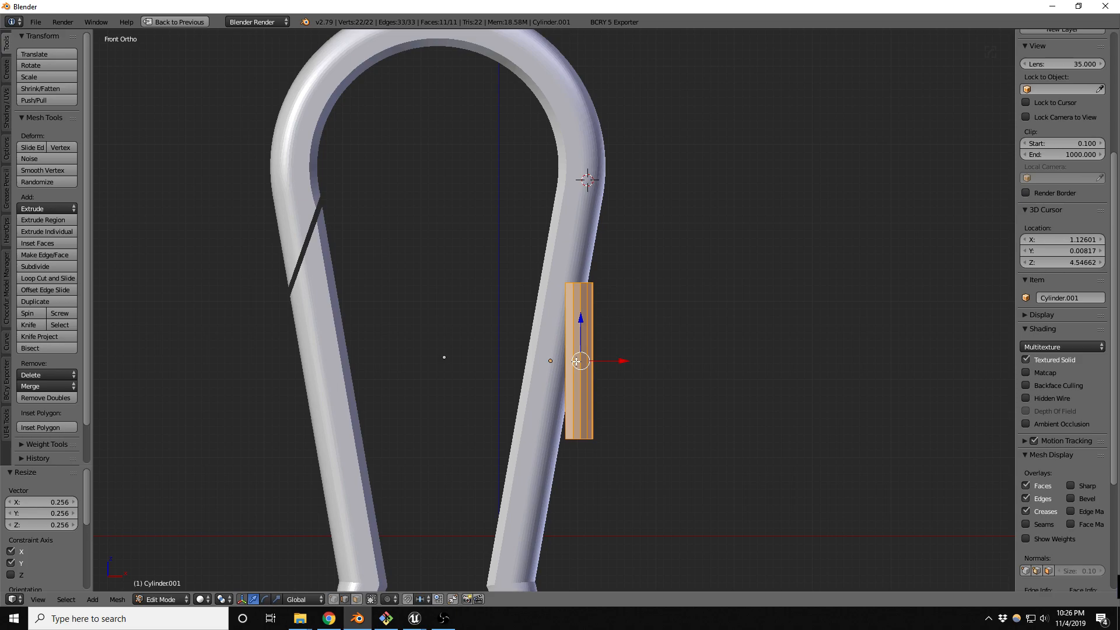
key("KP_7")
key("z")
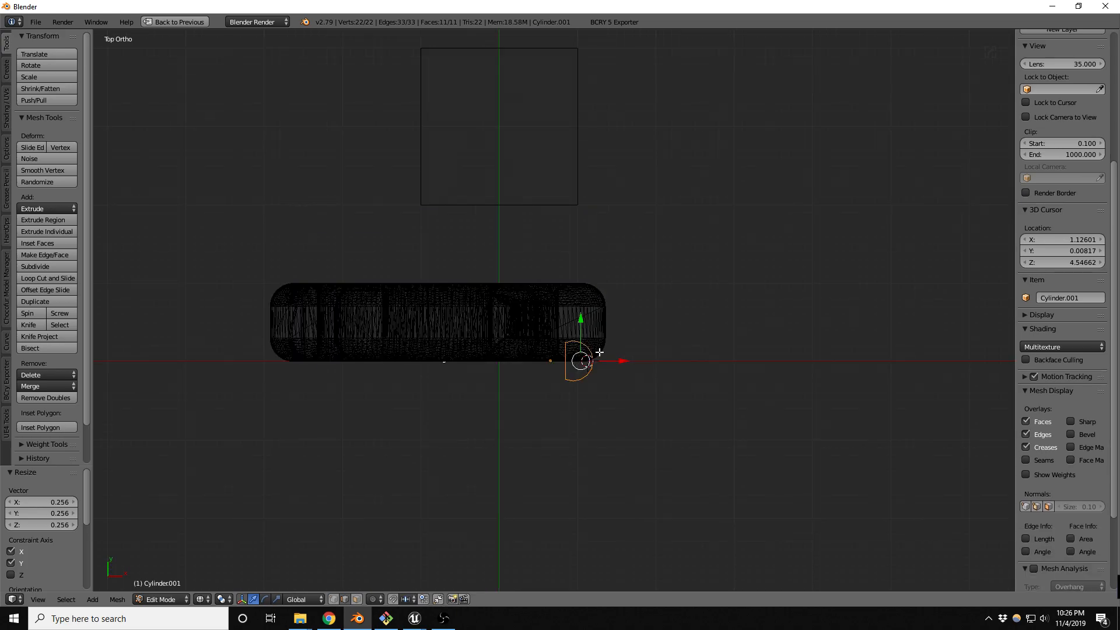
key("s")
left_click(606, 356)
key("g")
left_click(590, 323)
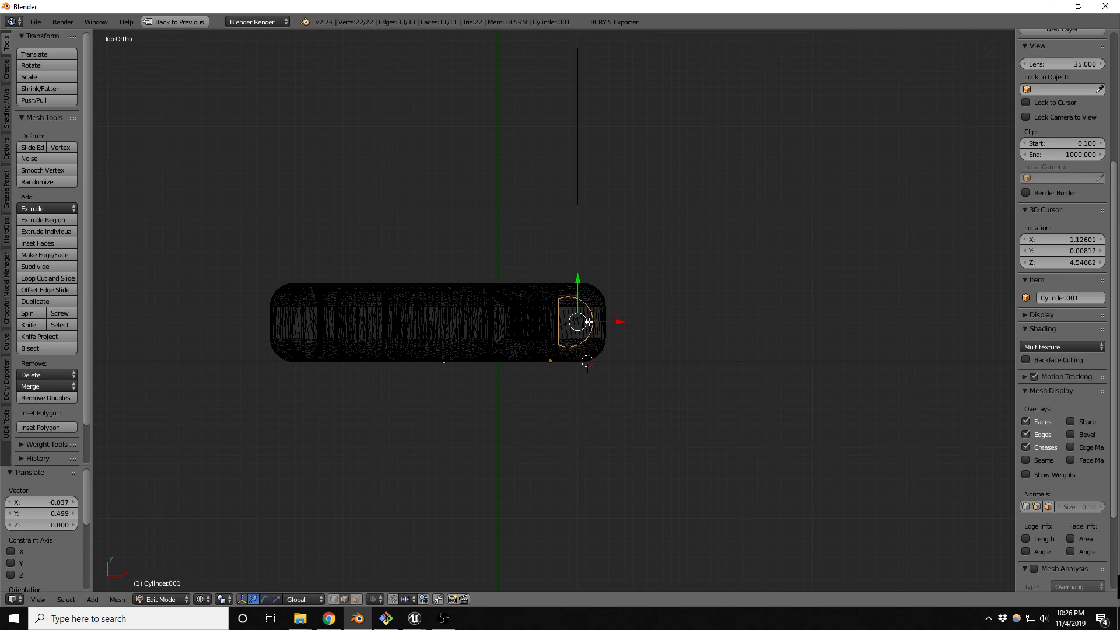
Set the Zortrax Carabiner object's origin to its center of mass (surface).
key("KP_1")
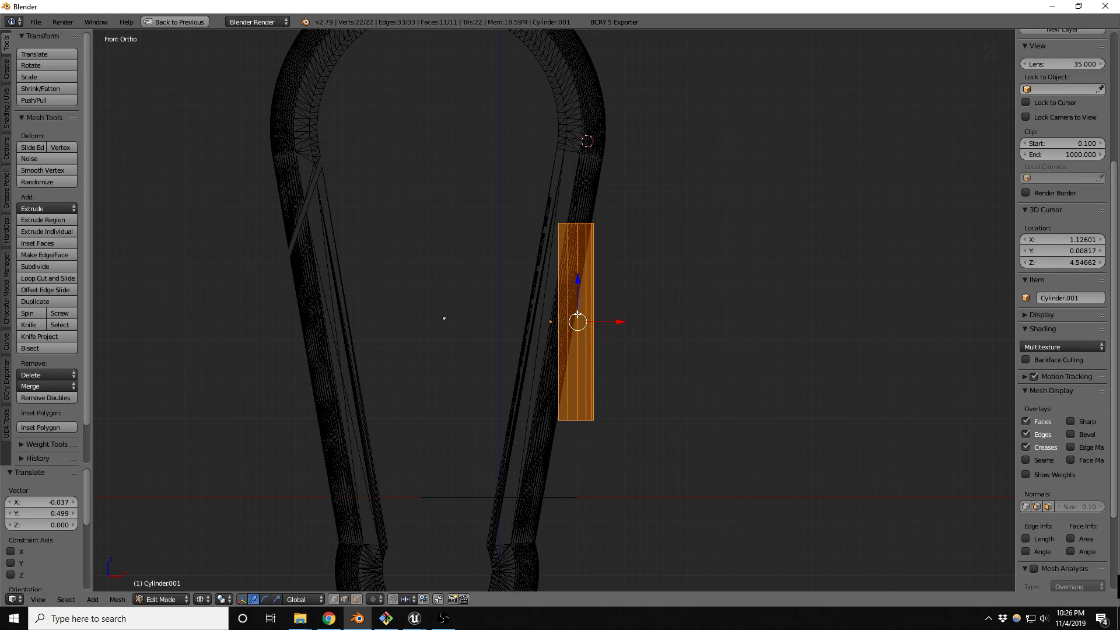
key("Tab")
right_click(537, 350)
scroll(506, 309, "down", 1)
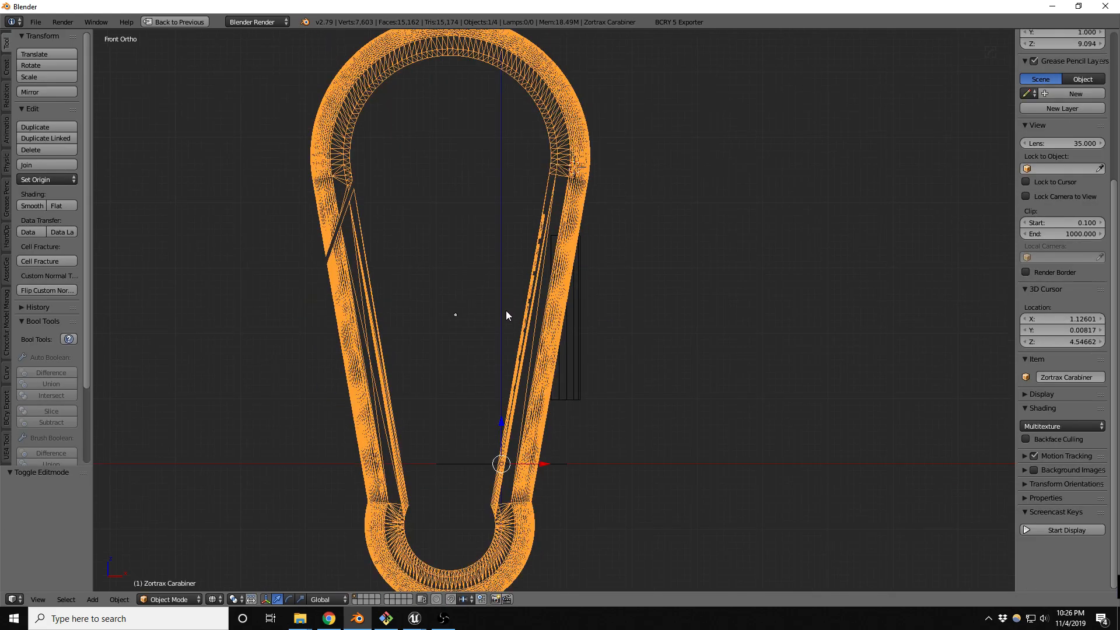
right_click(571, 358)
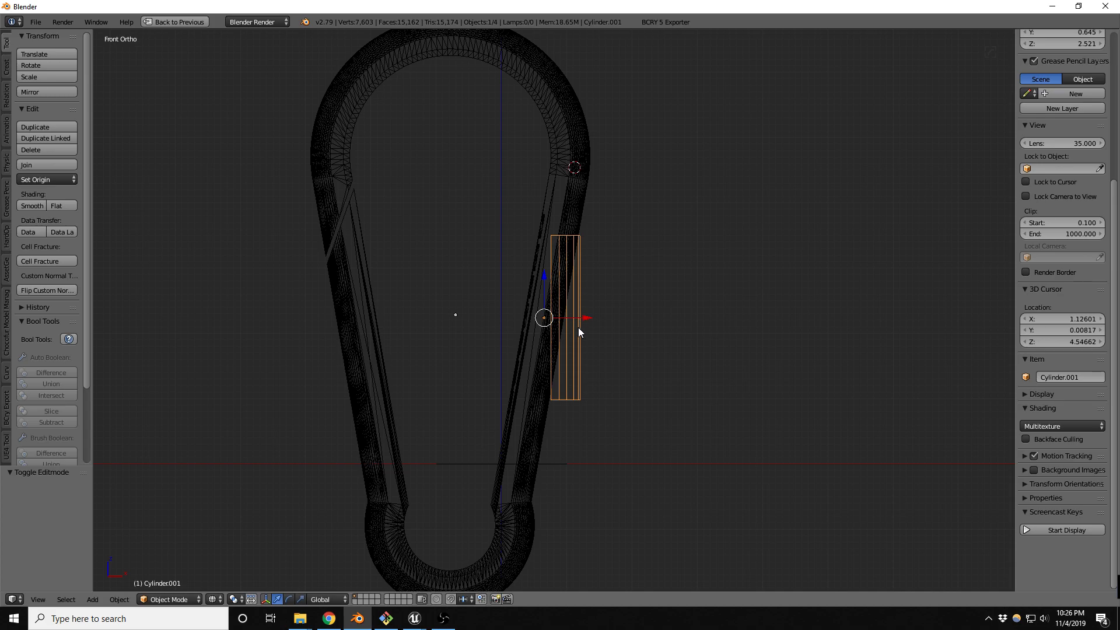
key("Tab")
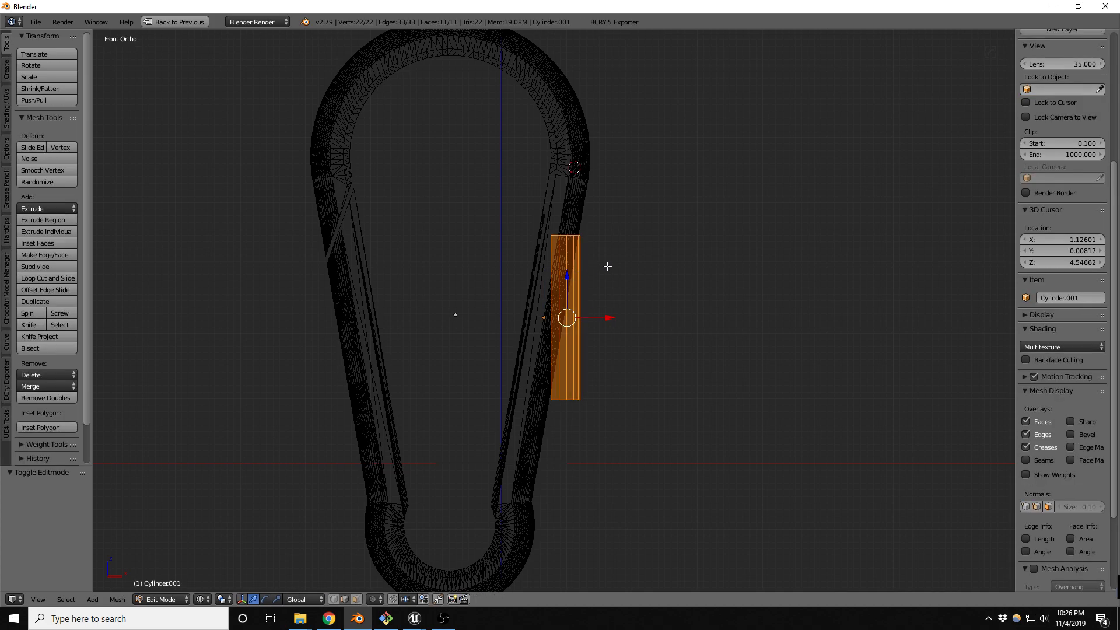
key("Tab")
right_click(526, 364)
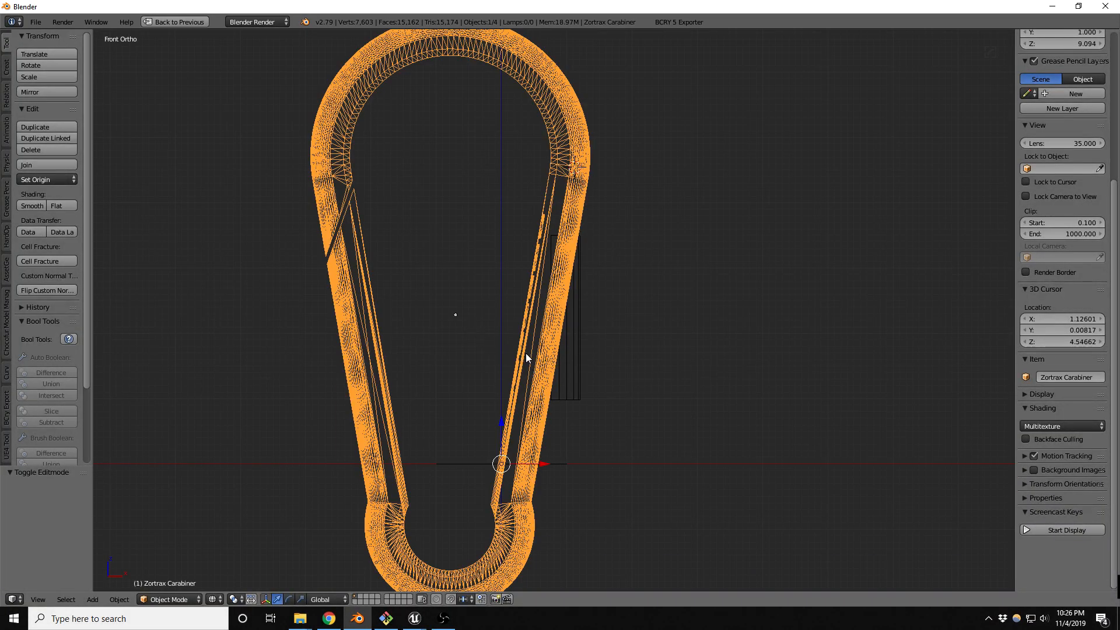
key("Tab")
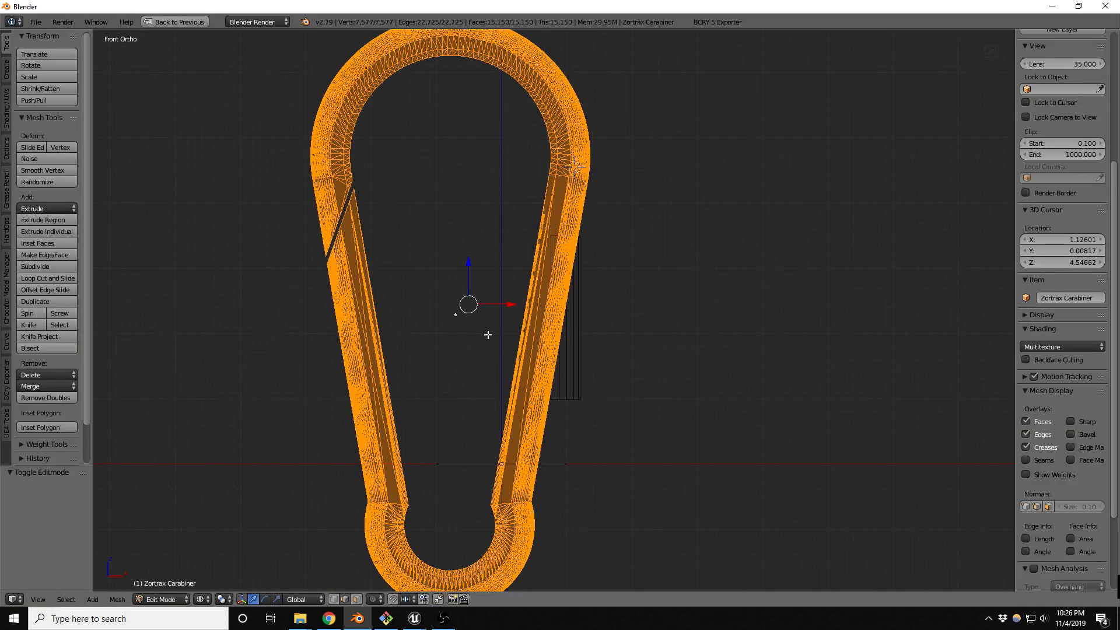
key("Tab")
key("shift+ctrl+alt+c")
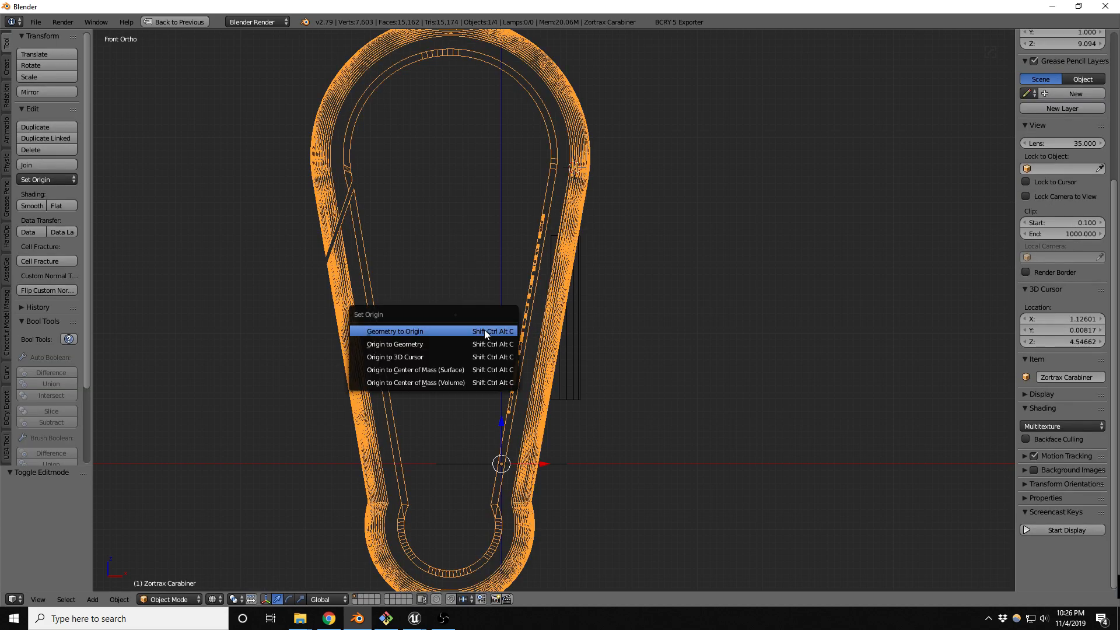
left_click(429, 370)
key("Tab")
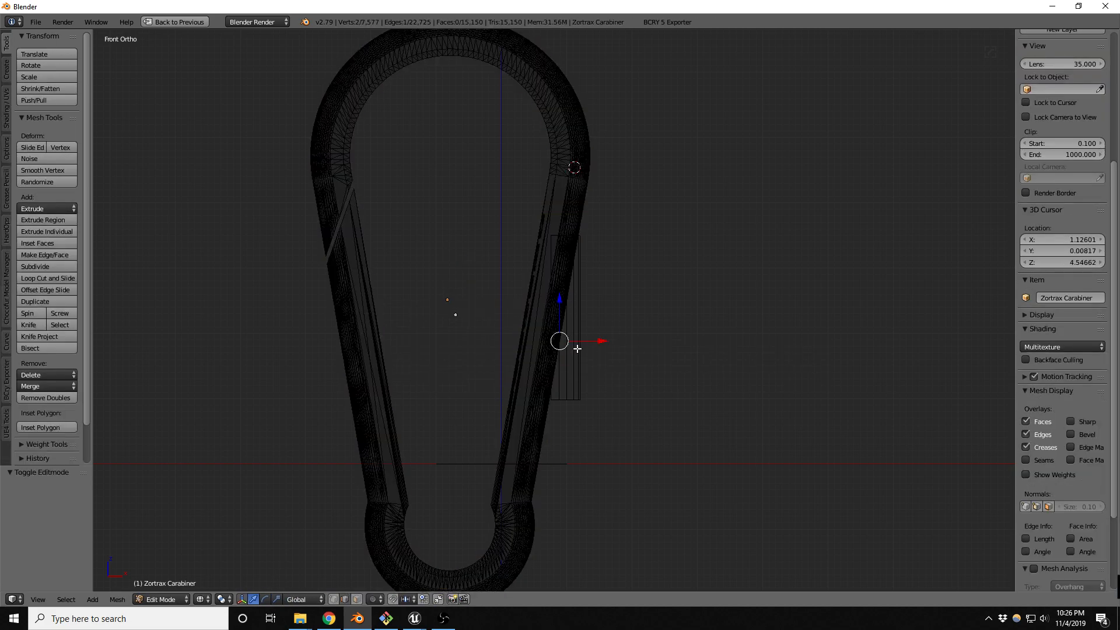
right_click(577, 354)
right_click(585, 362)
key("Tab")
right_click(581, 349)
key("Tab")
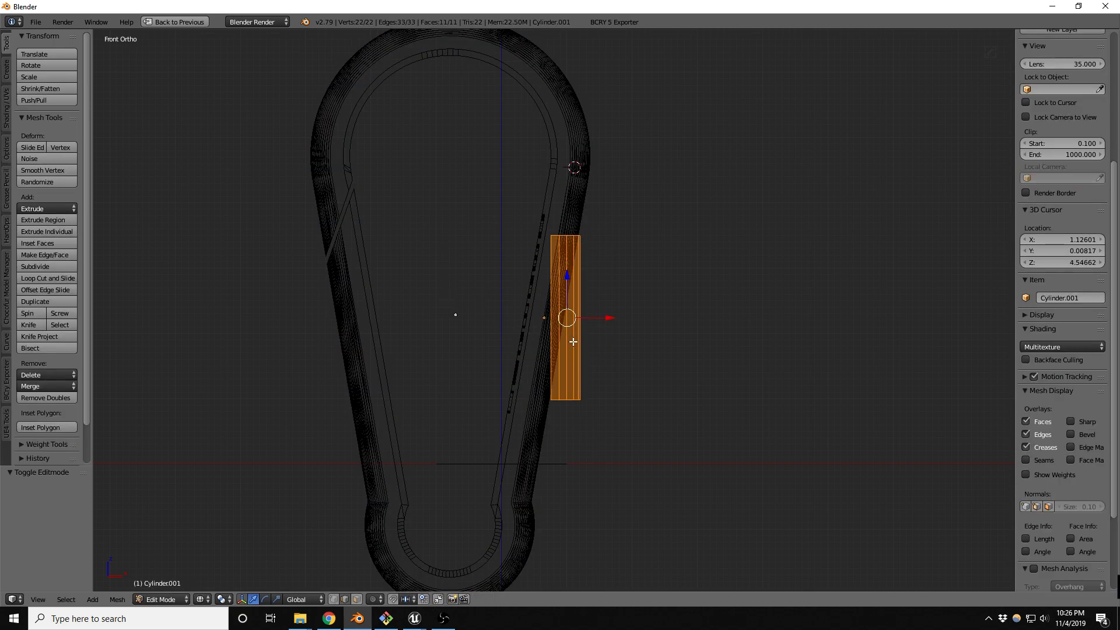
key("Tab")
Try to snap the 3D cursor to the selected carabiner by searching for the Snap Cursor to Selected command.
right_click(560, 182)
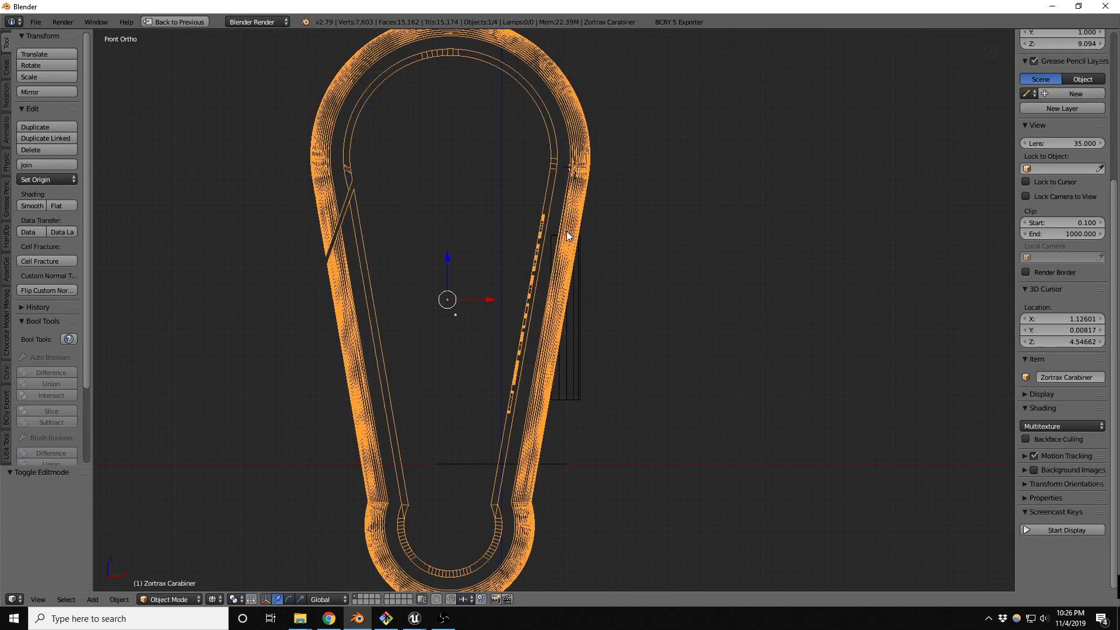
key("KP_Decimal")
key("shift+c")
key("KP_1")
key("alt+c")
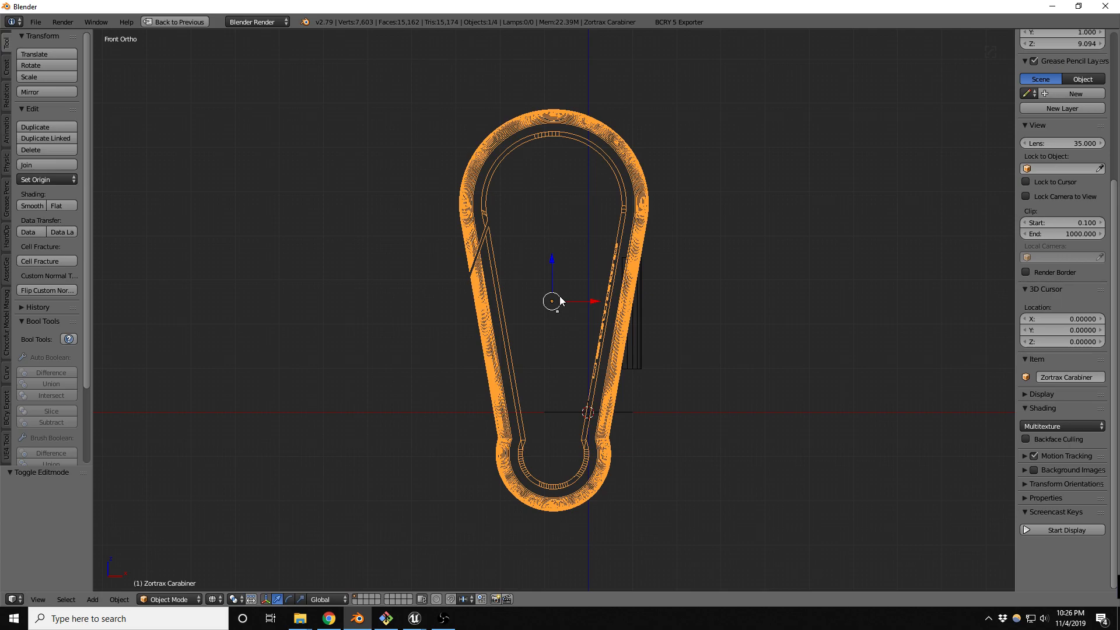
key("ctrl+shift+c")
left_click(558, 226)
key("space")
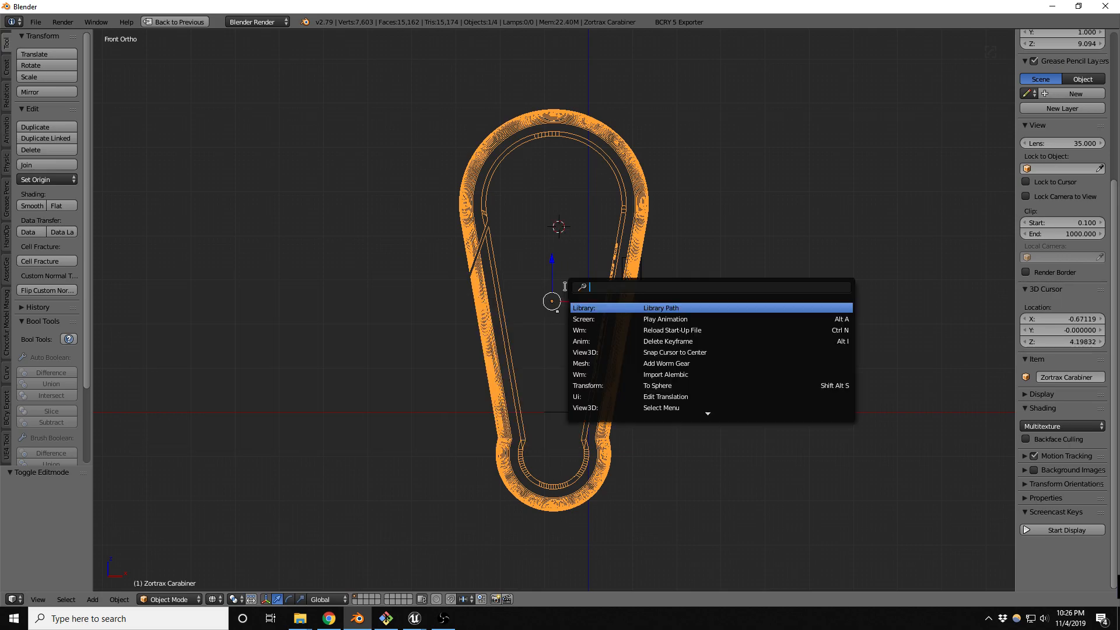
type("cursor ")
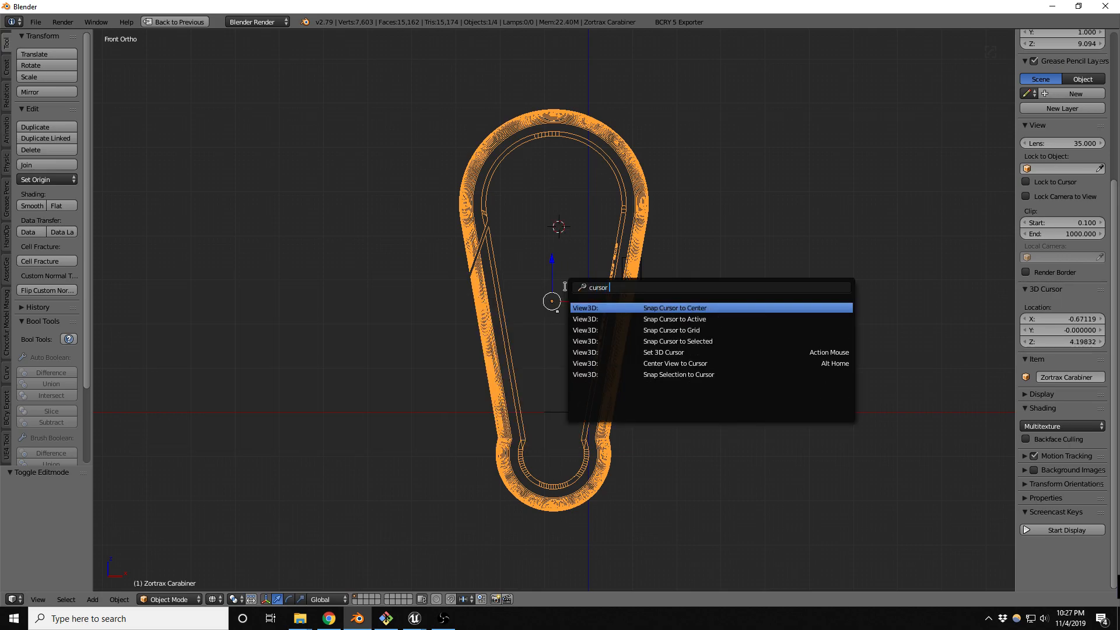
type("to se")
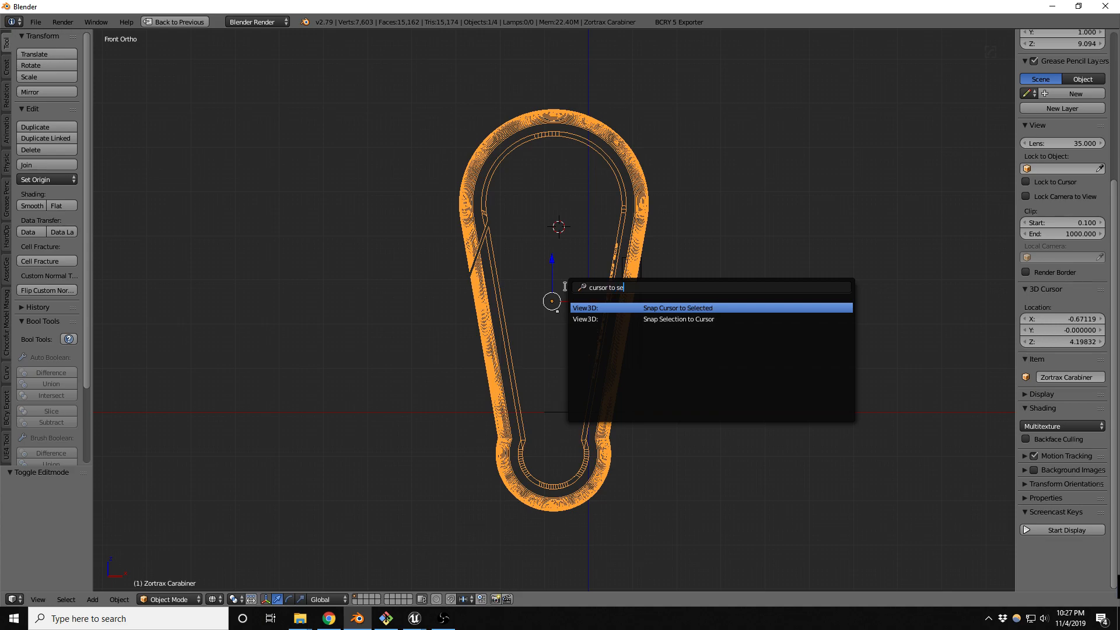
key("Escape")
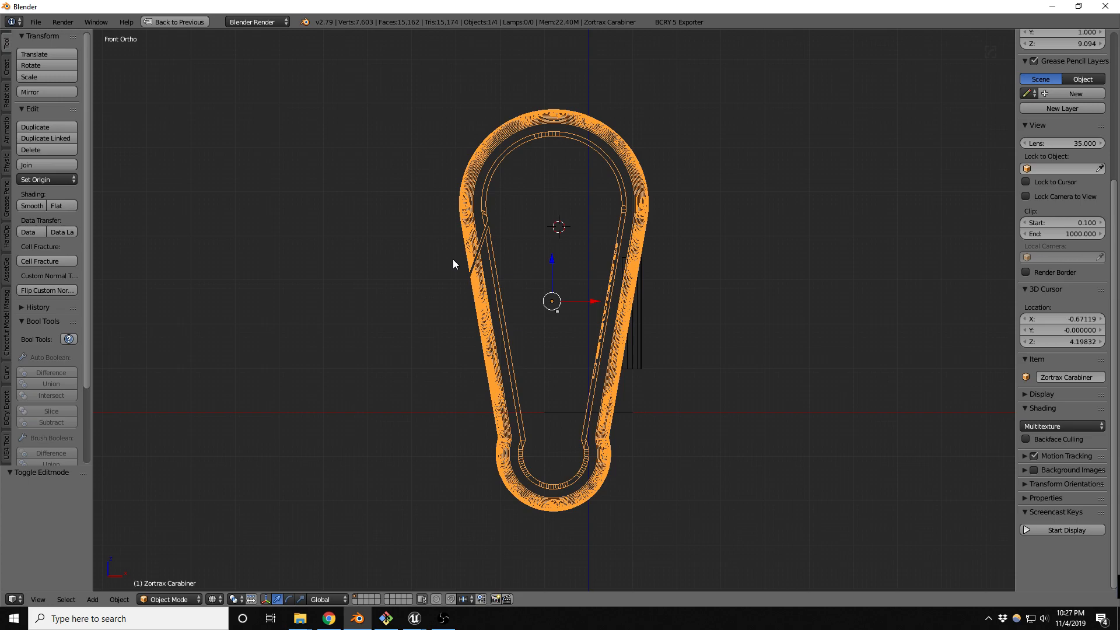
scroll(600, 316, "up", 4)
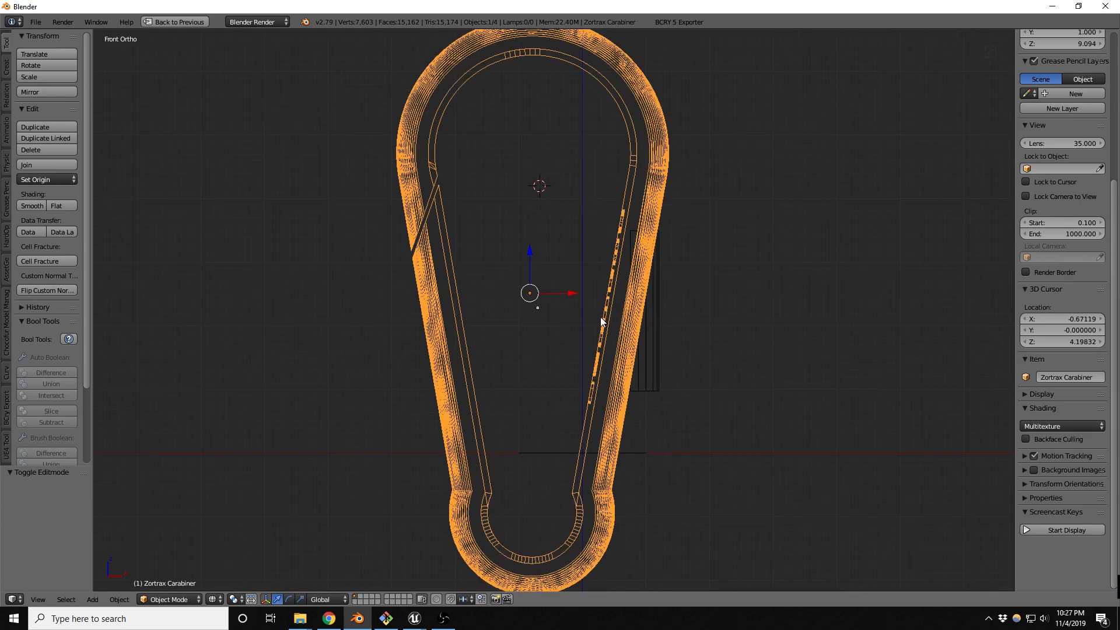
right_click(664, 345)
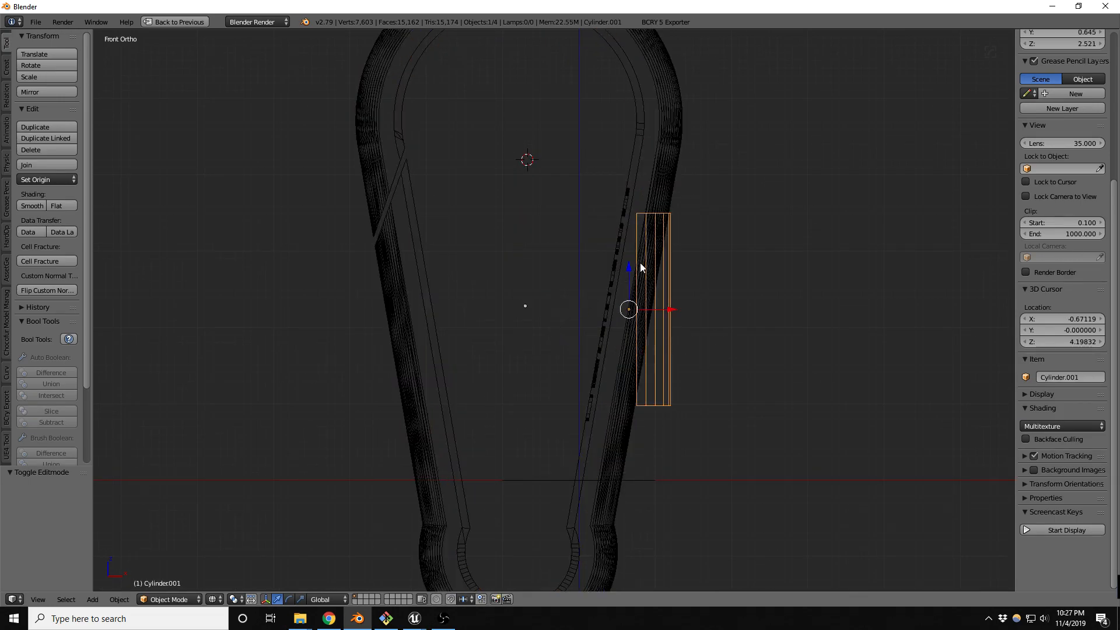
right_click(669, 179)
right_click(668, 309)
key("shift+ctrl+alt+c")
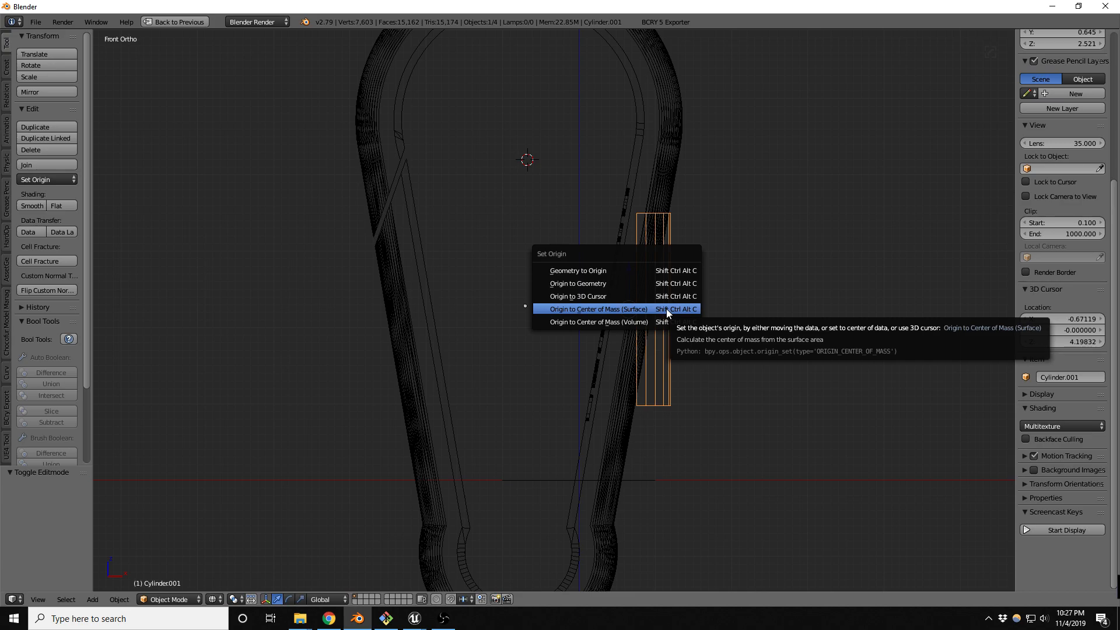
Snap the 3D cursor to the carabiner's origin and set the cylinder's origin to the 3D cursor.
right_click(619, 382)
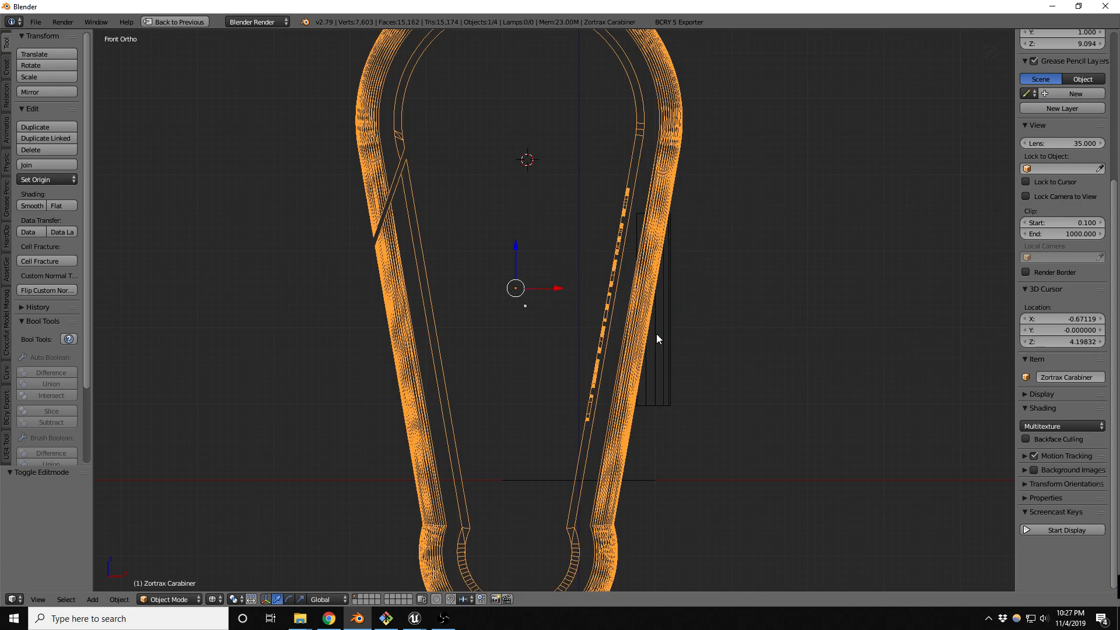
key("shift+s")
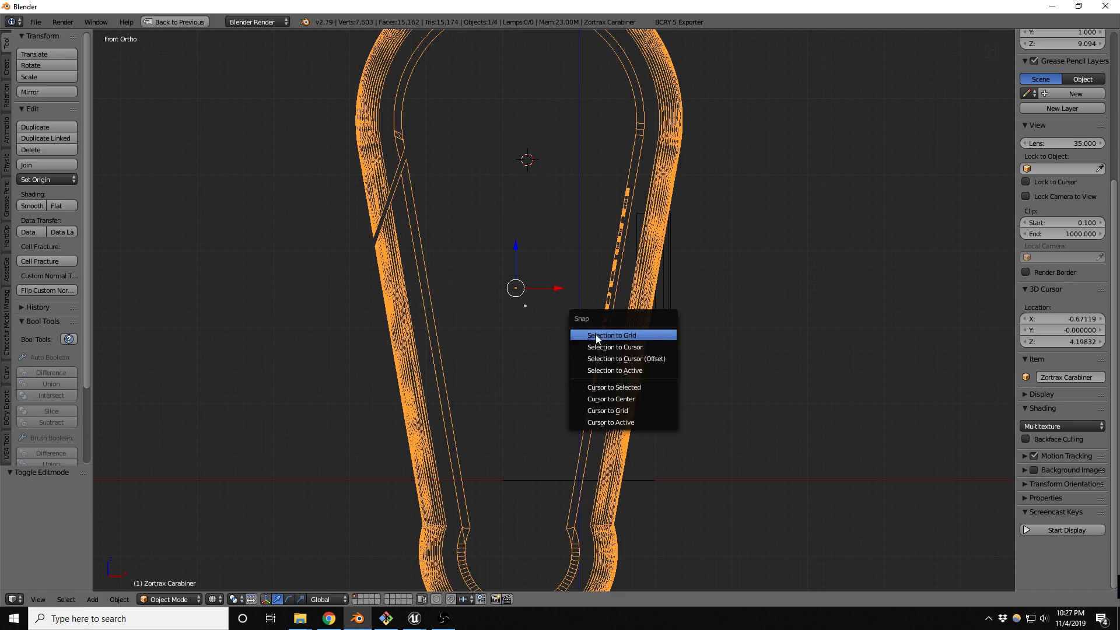
left_click(619, 387)
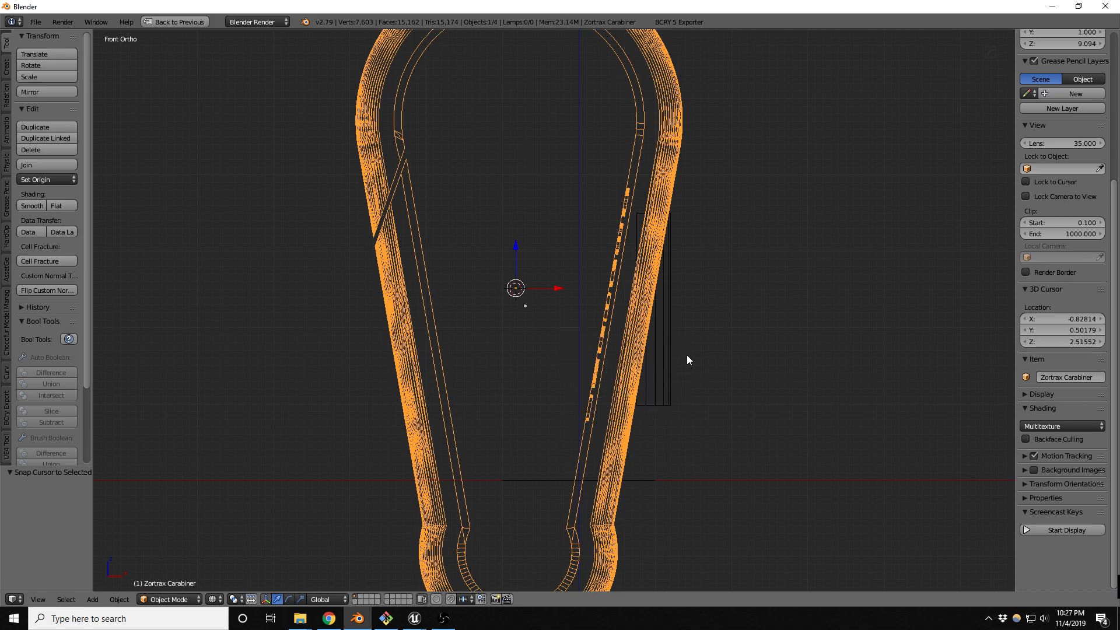
right_click(654, 335)
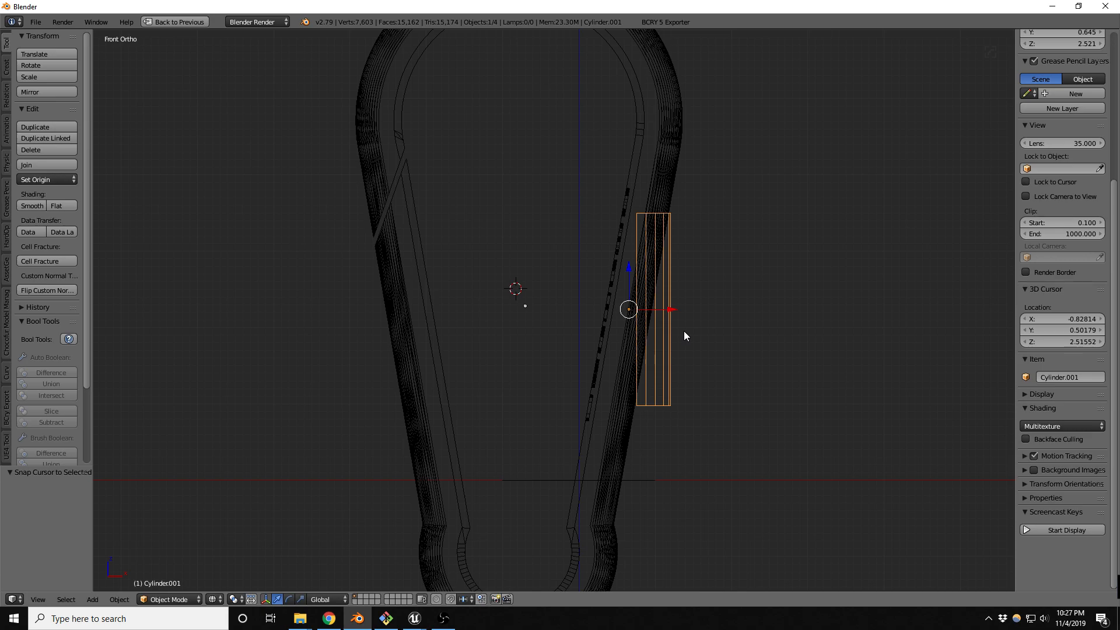
key("shift+ctrl+alt+c")
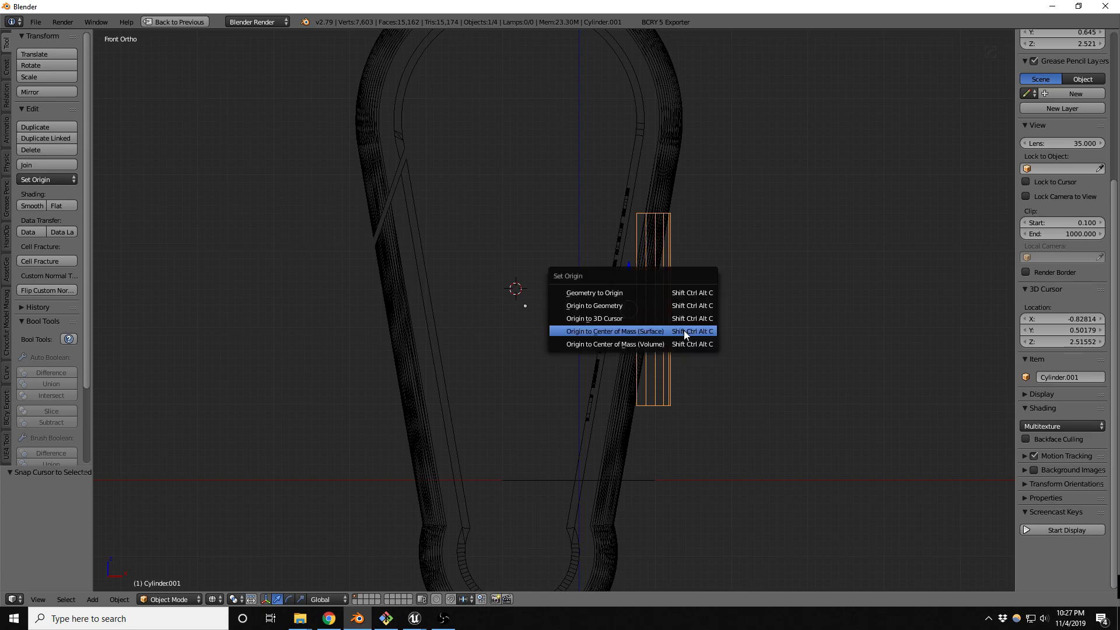
left_click(608, 318)
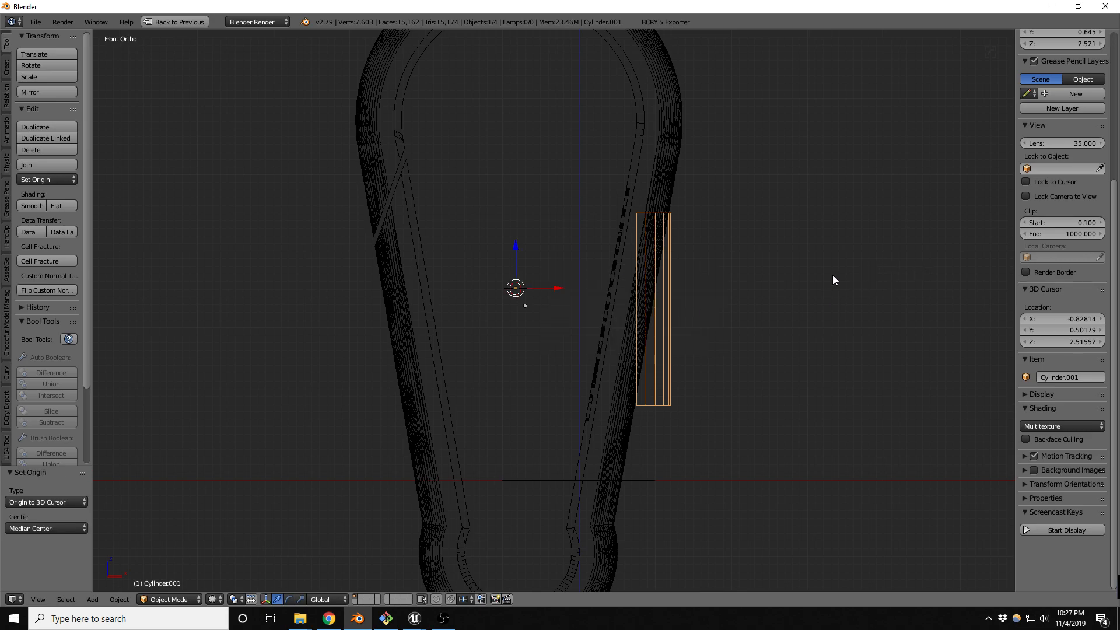
Add a Mirror modifier on the X axis to the cylinder so it is copied onto the carabiner's opposite side.
key("ctrl+Up")
left_click(1074, 138)
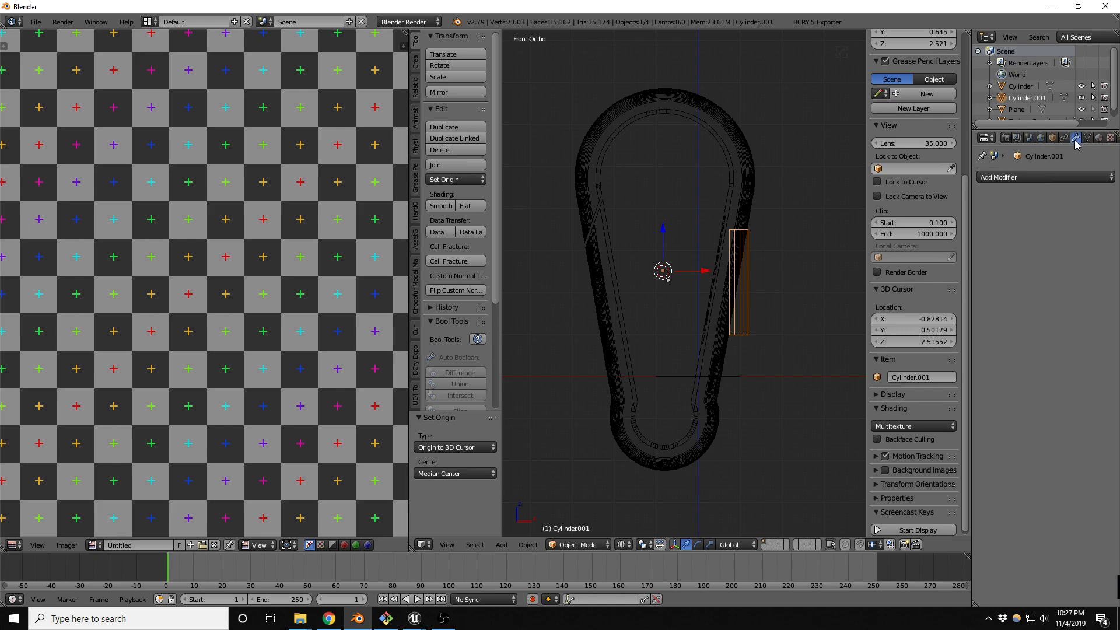
left_click(1028, 178)
left_click(901, 294)
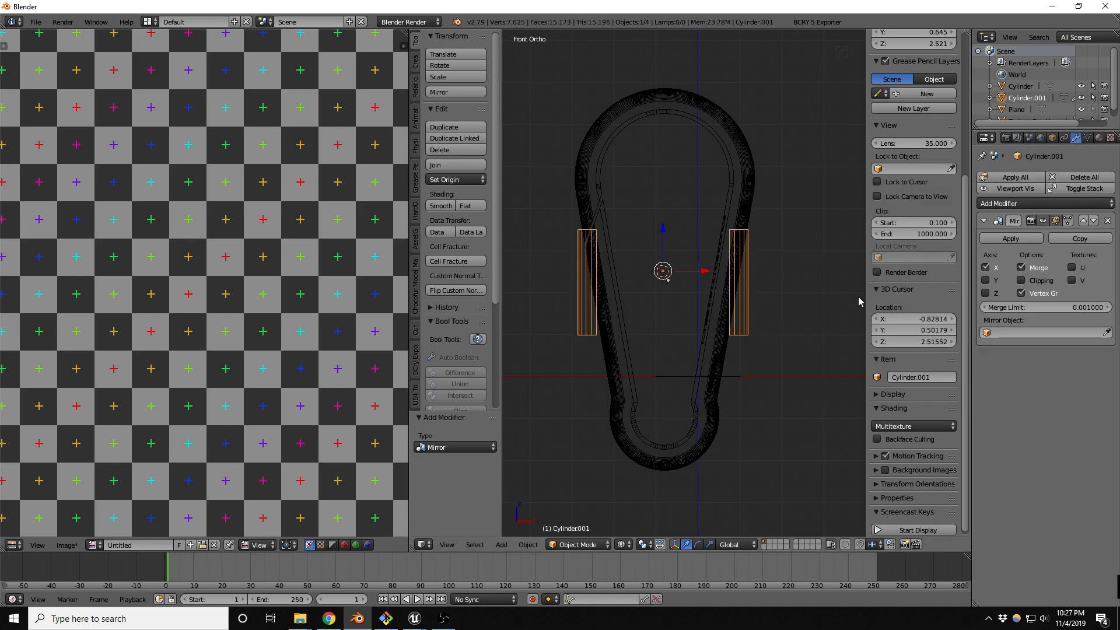
key("ctrl+Up")
Rotate the cylinder's mesh about 10.5° and move it onto the carabiner's slanted right arm.
key("Tab")
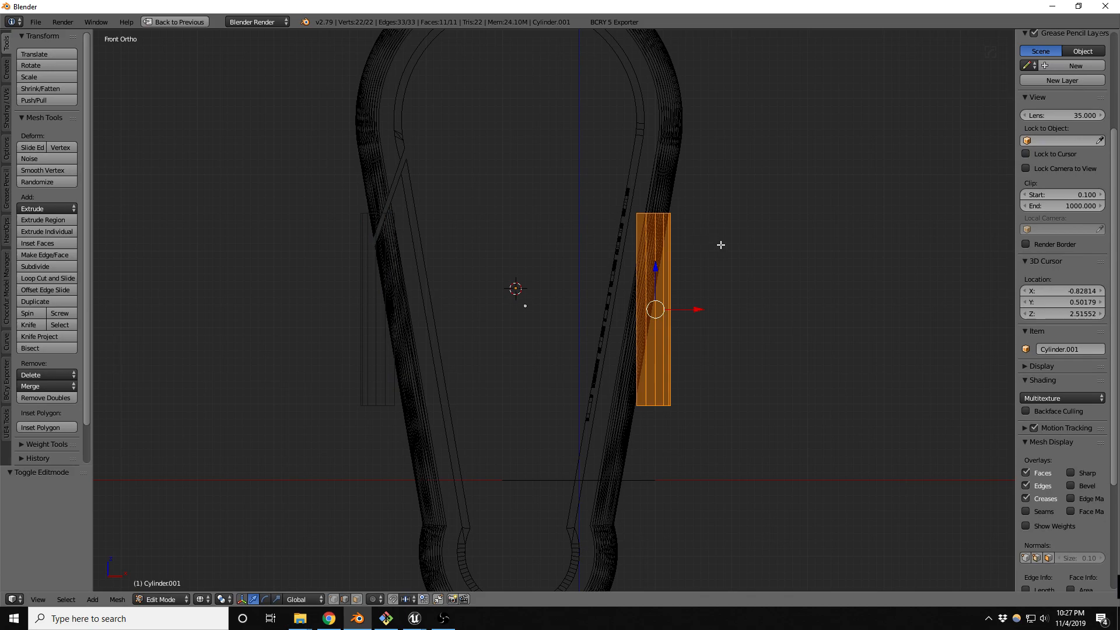
key("r")
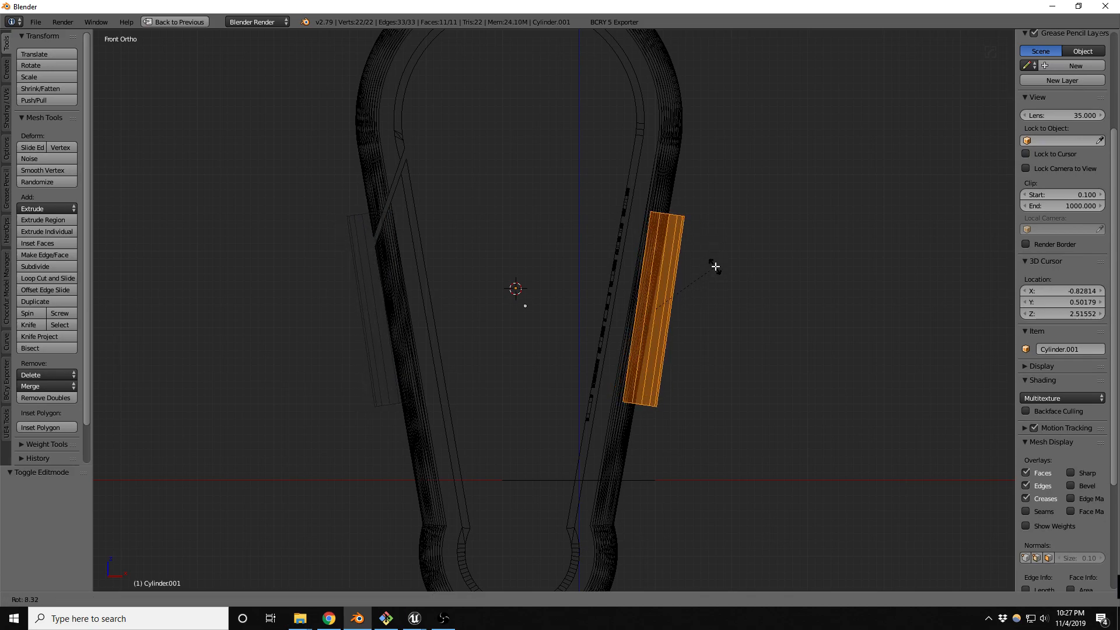
left_click(713, 270)
key("g")
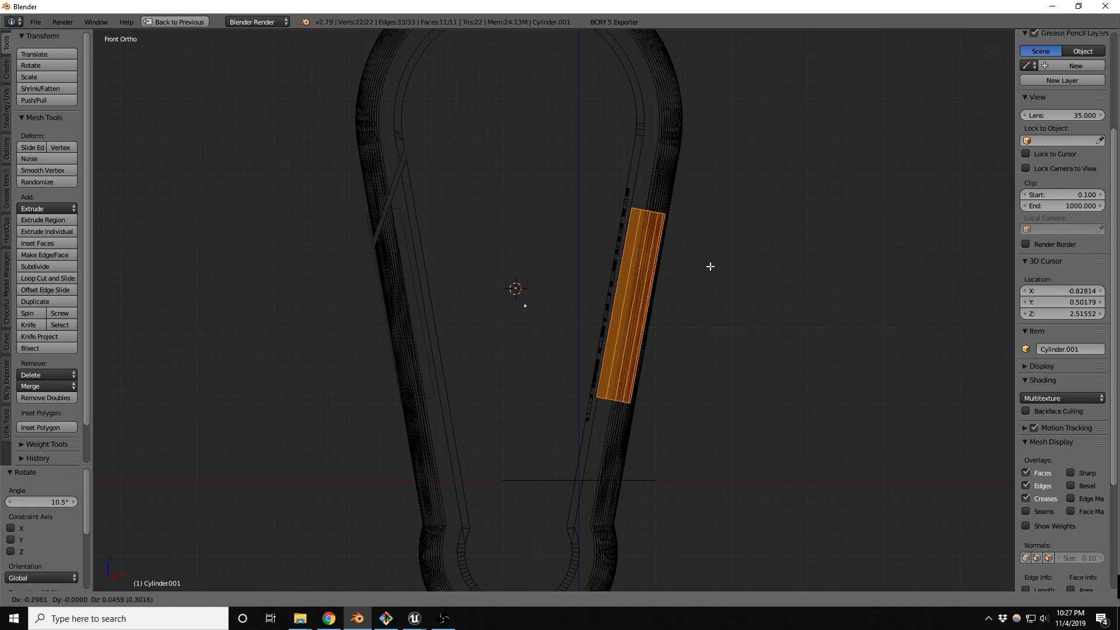
left_click(708, 266)
Move the cylinder's upper edge loop to the start of the large arch and its lower edge loop to the start of the small curve.
key("ctrl+Tab")
left_click(679, 264)
right_click(645, 211, "alt")
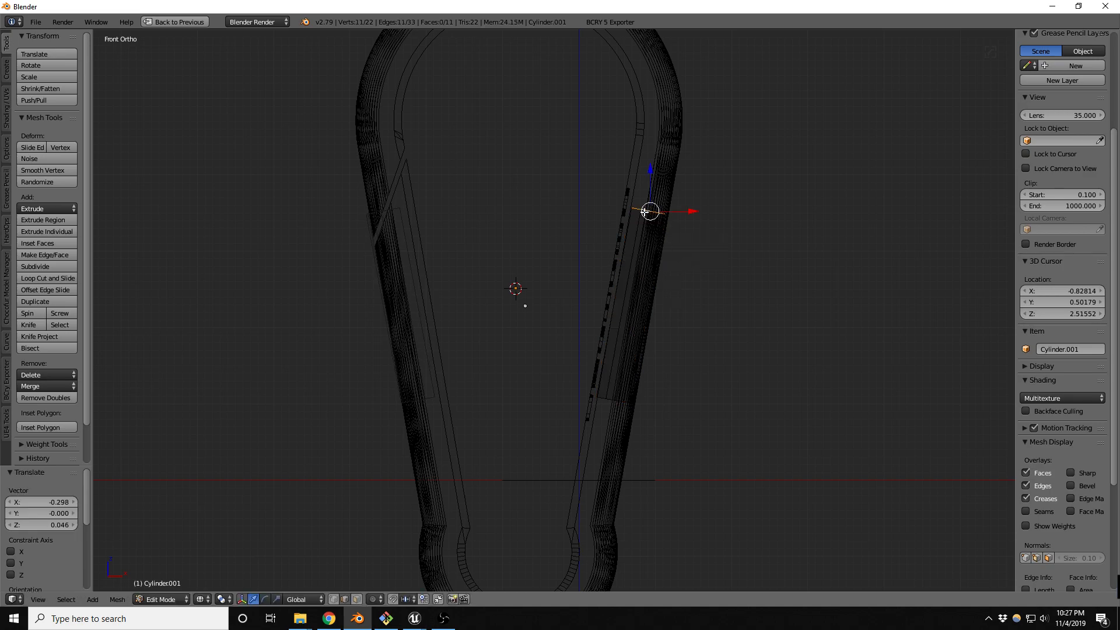
key("g")
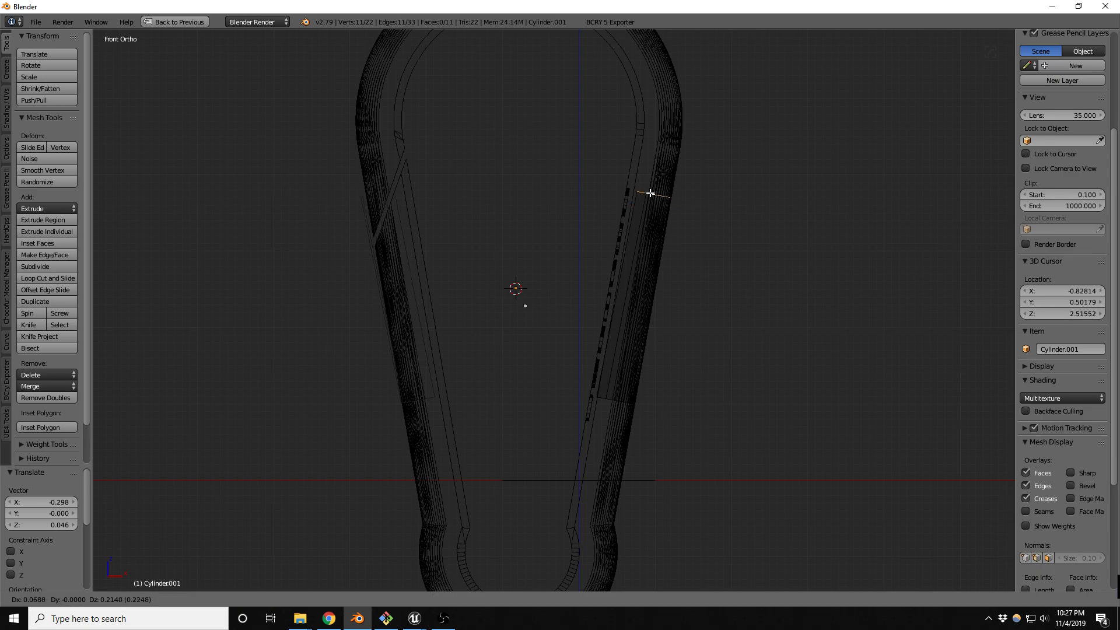
right_click(607, 400)
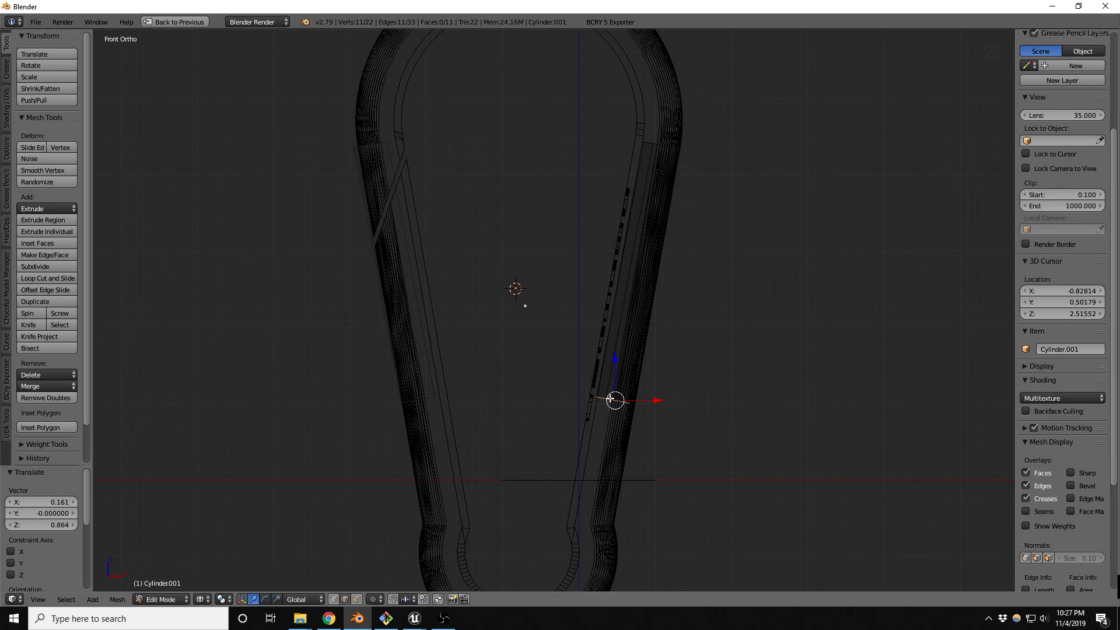
key("g")
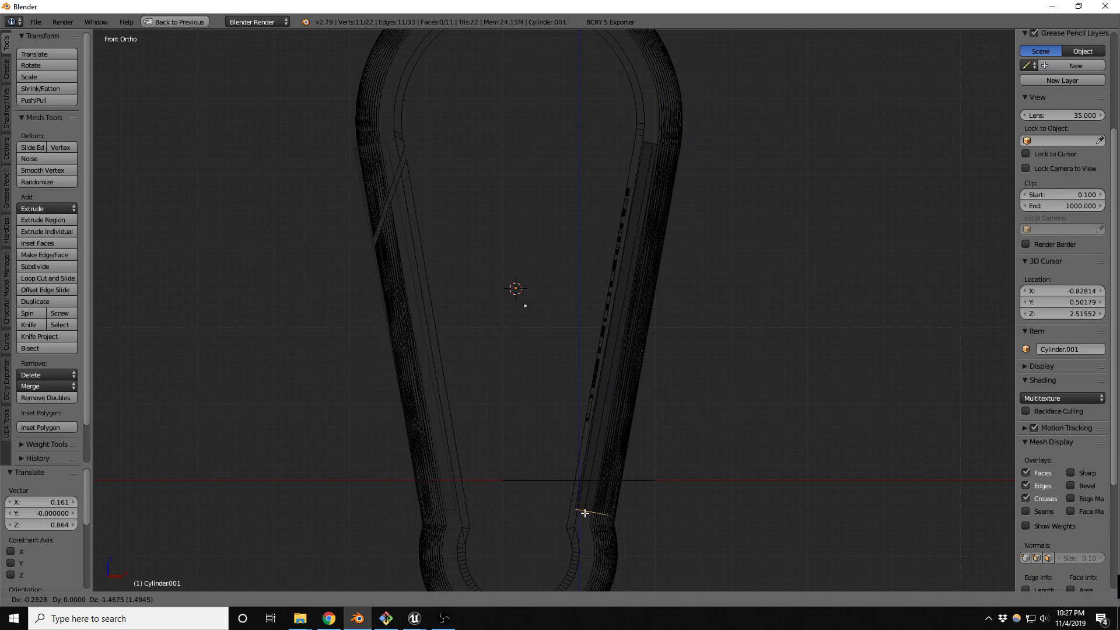
left_click(579, 525)
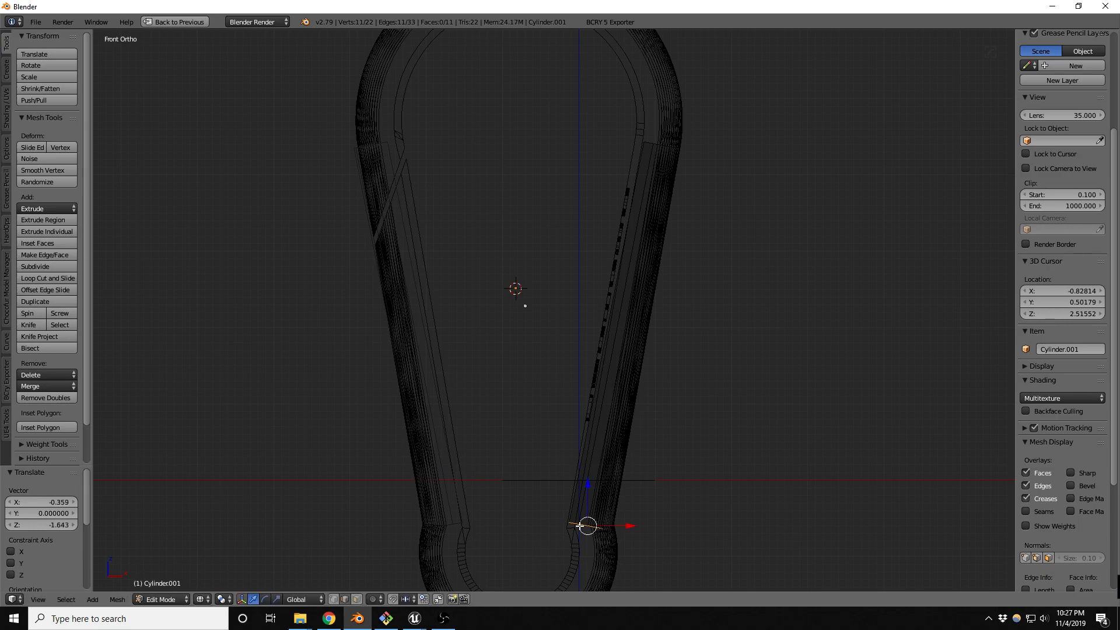
Duplicate the cylinder's upper edge loop and place the copy near the crown of the carabiner's large arch.
scroll(615, 100, "down", 3)
scroll(628, 140, "up", 3)
scroll(660, 243, "down", 2)
right_click(667, 241)
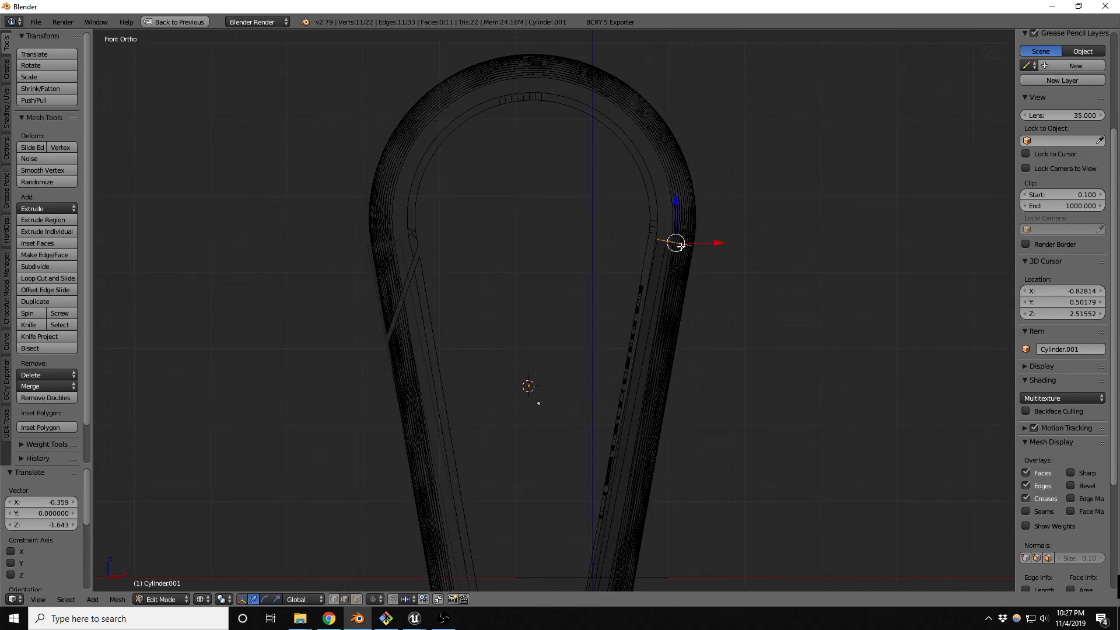
key("shift+d")
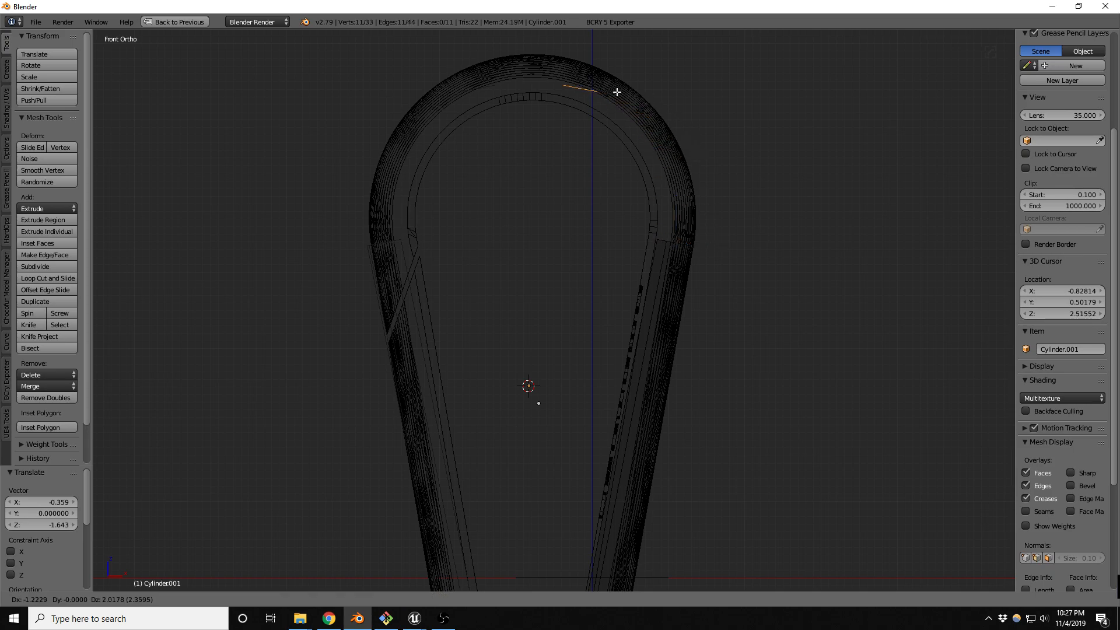
left_click(616, 92)
Rotate the duplicated loop about -77.7°, shift it closer to the arch's centre, and rotate it another -12.5° to sit across the arch.
key("r")
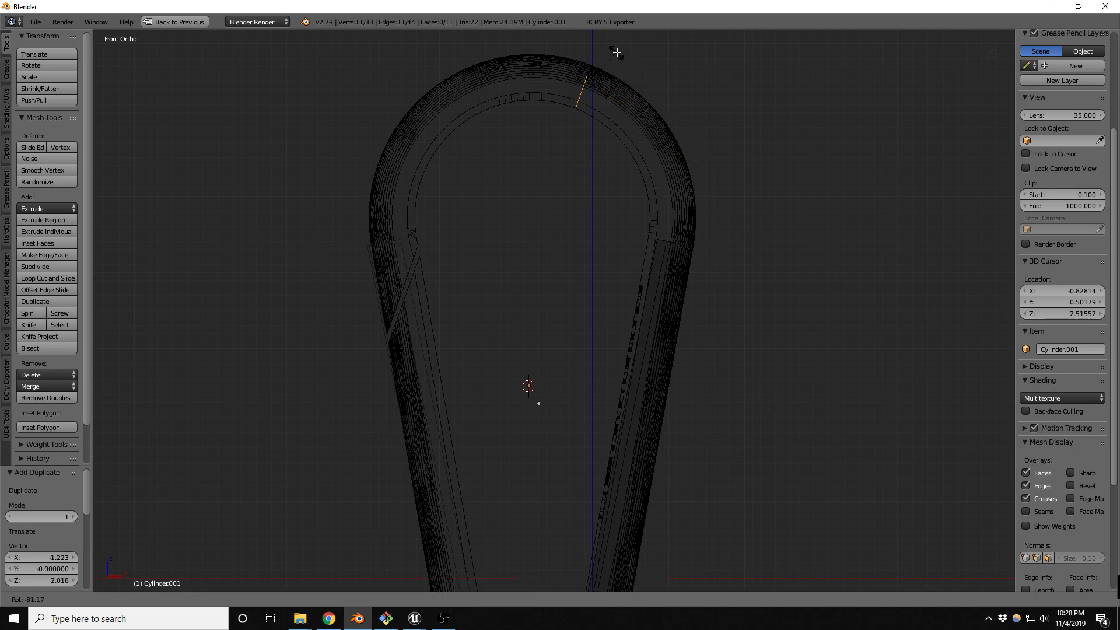
left_click(615, 56)
key("g")
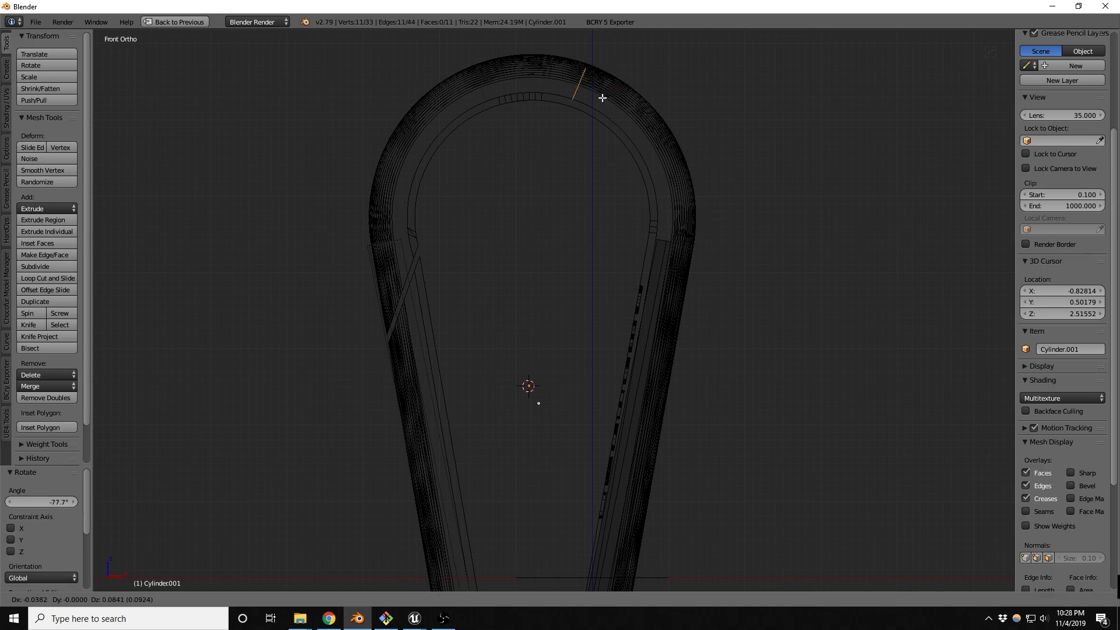
left_click(583, 102)
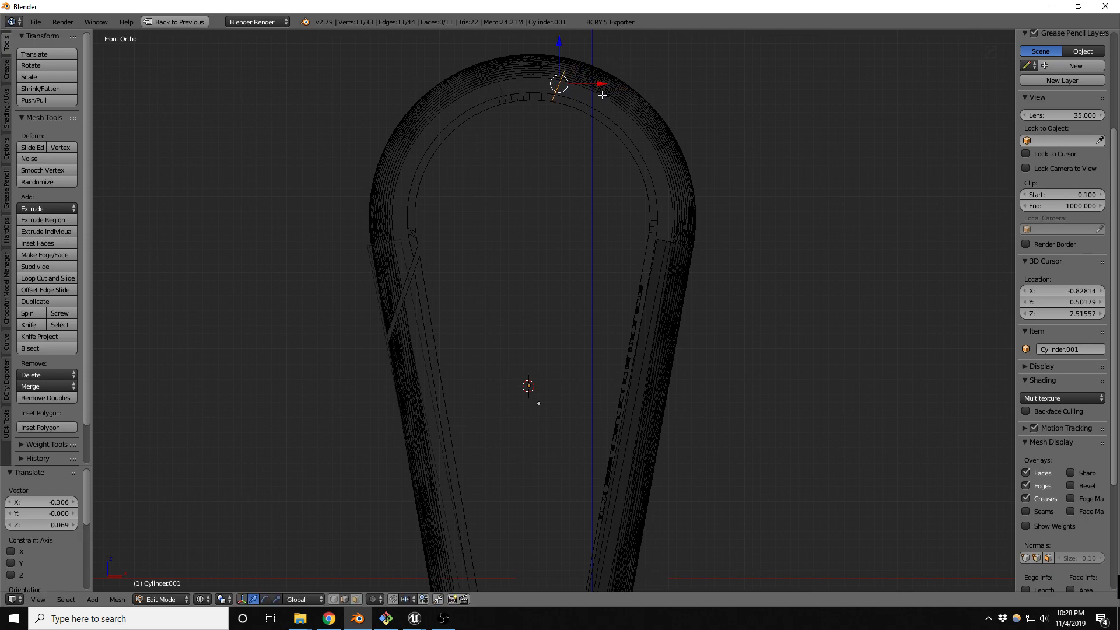
key("r")
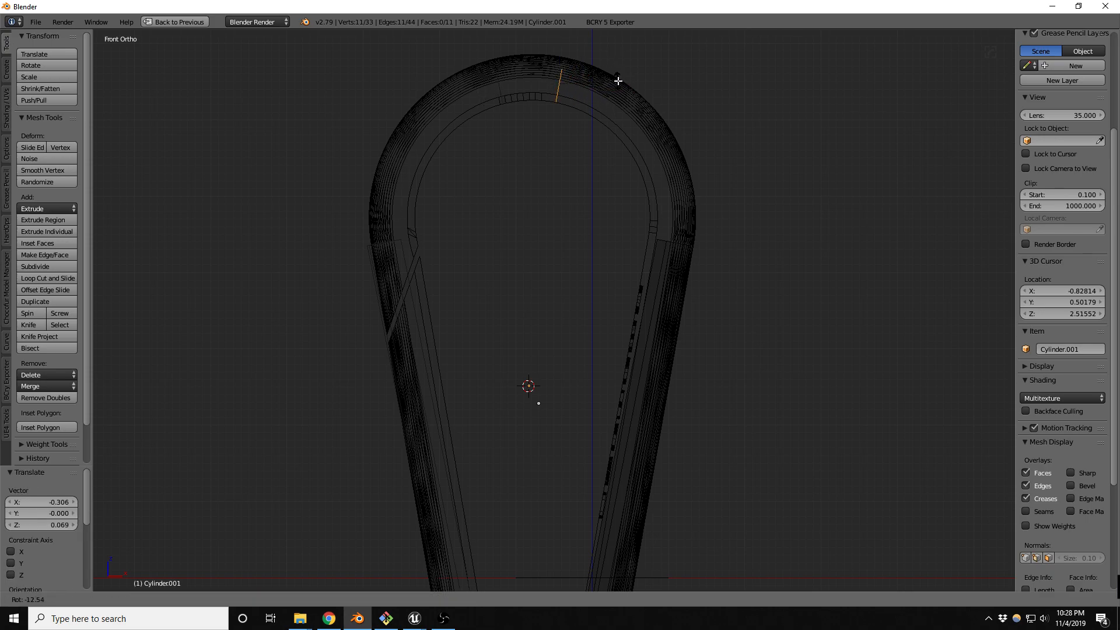
left_click(618, 80)
Bridge the edge loop at the arch's crown with the arm's upper edge loop.
right_click(665, 236, "alt+shift")
key("space")
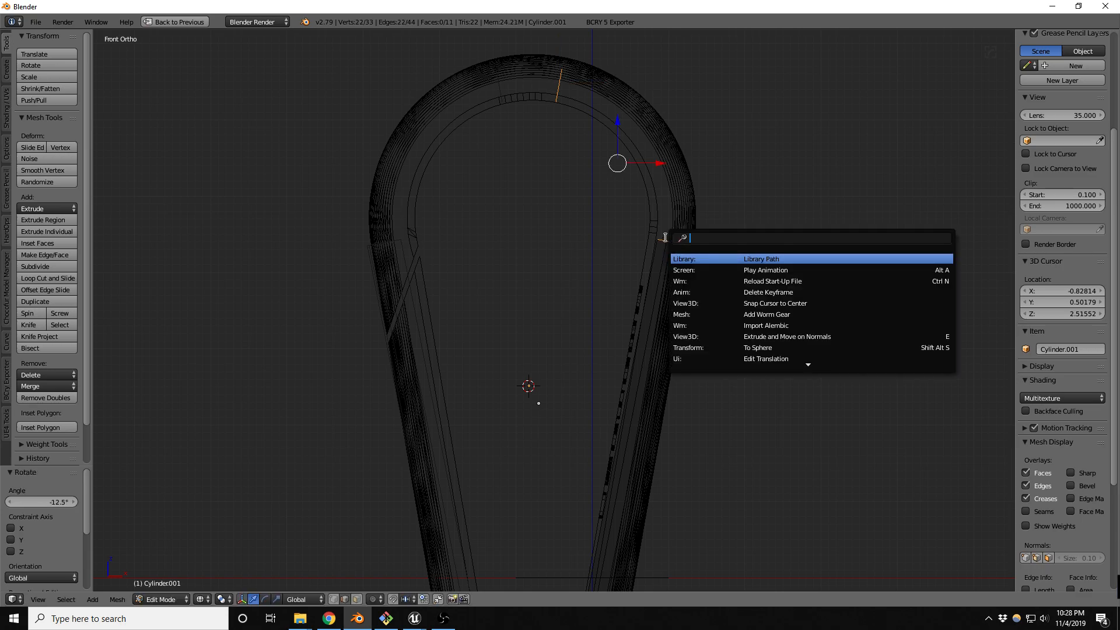
type("bridge")
key("Return")
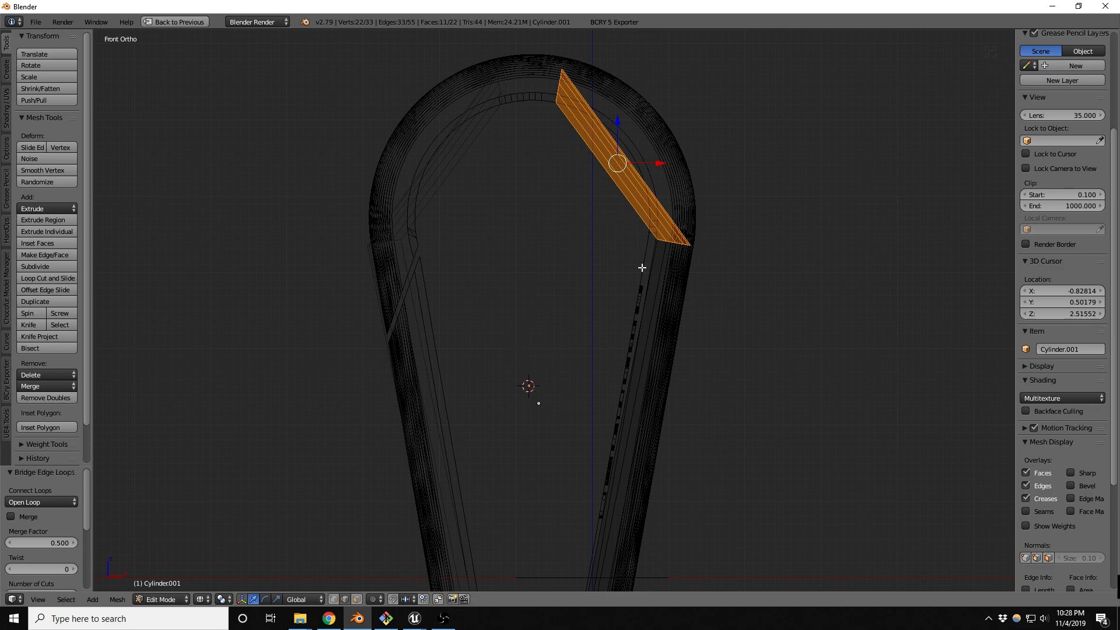
Set the bridge to 6 cuts and its profile factor to 0.050.
scroll(79, 551, "down", 4)
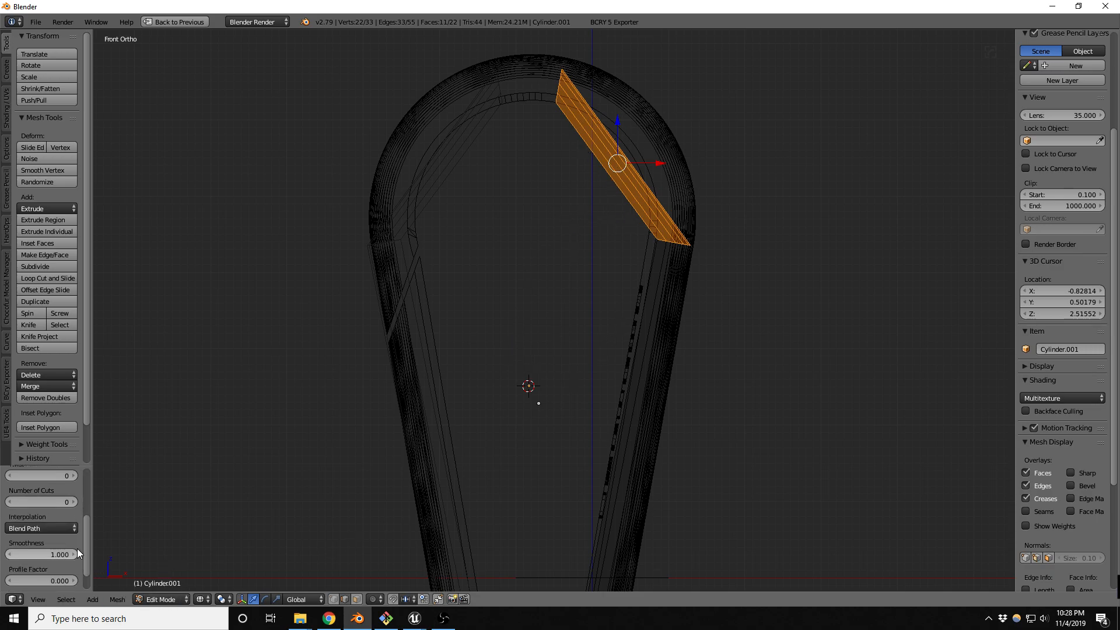
scroll(68, 534, "up", 2)
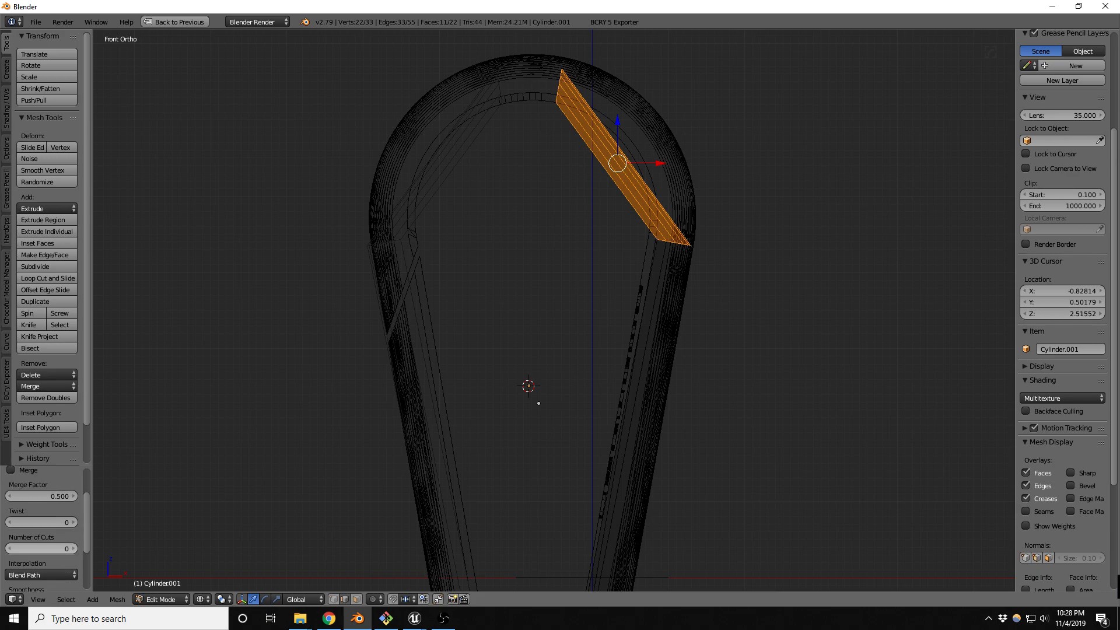
left_click(74, 549)
left_click(74, 549)
left_click(73, 548)
left_click(74, 548)
left_click(74, 548)
left_click(73, 548)
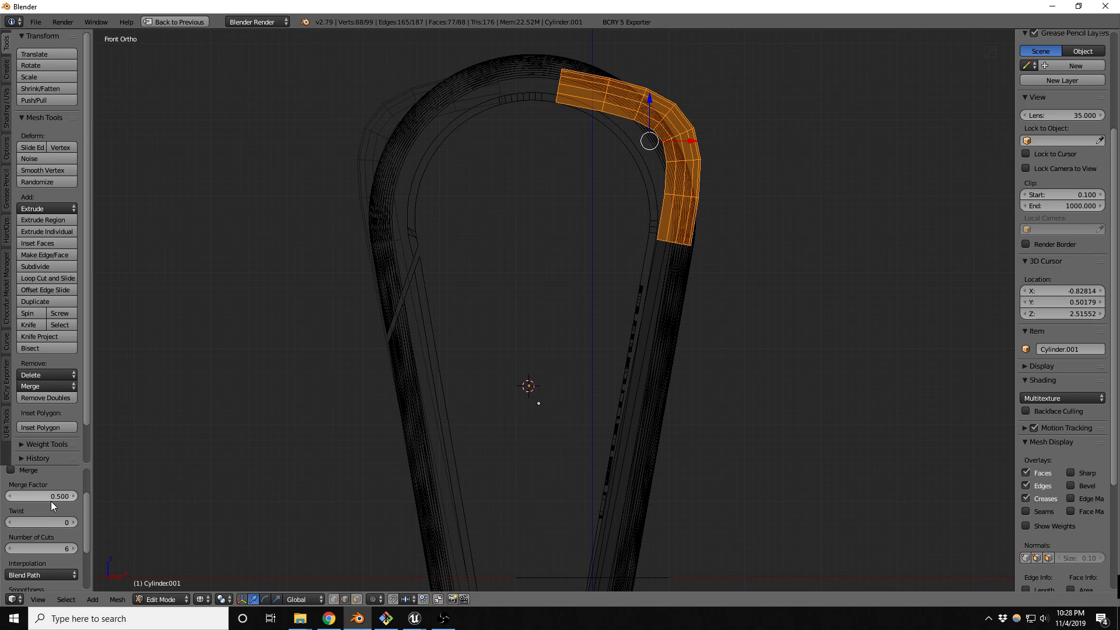
scroll(52, 519, "down", 3)
left_click_drag(46, 550, 51, 550)
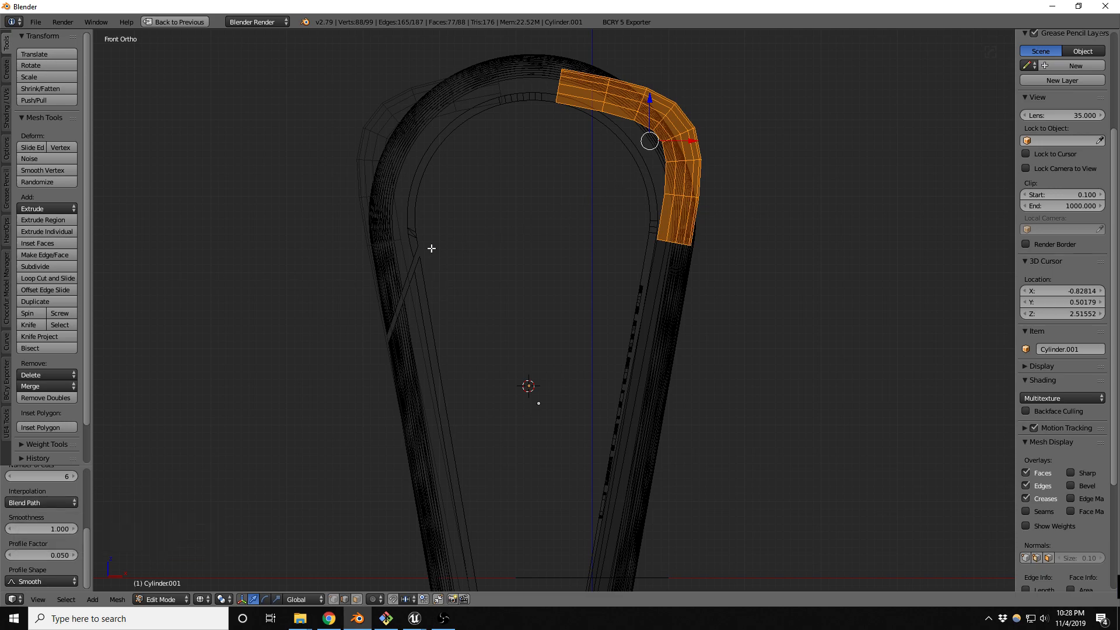
Try a twist of -13 on the bridge and reset the twist to 0.
scroll(75, 515, "up", 3)
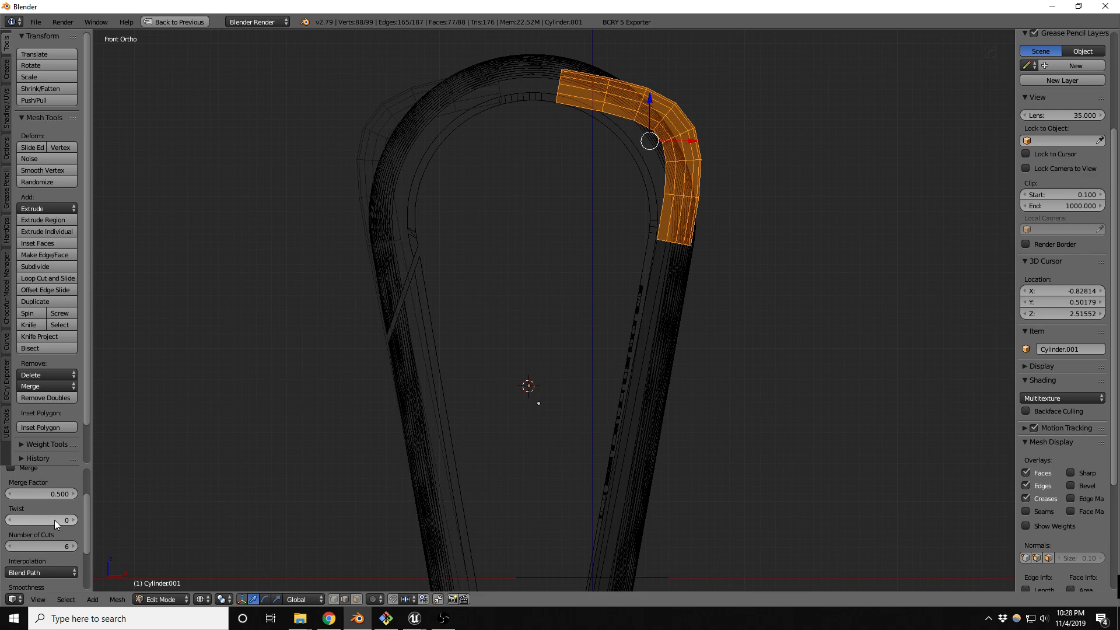
left_click_drag(60, 520, 48, 519)
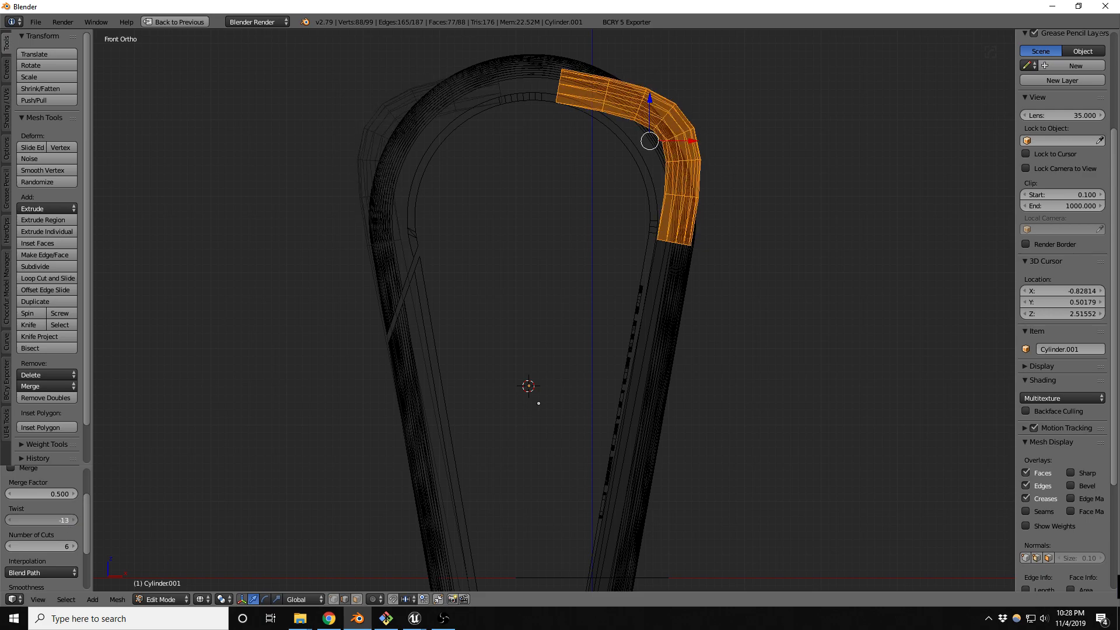
left_click(59, 519)
type("0")
key("Return")
Set the bridge's smoothness to 0.600 so its bend follows the reference arch.
scroll(58, 520, "up", 2)
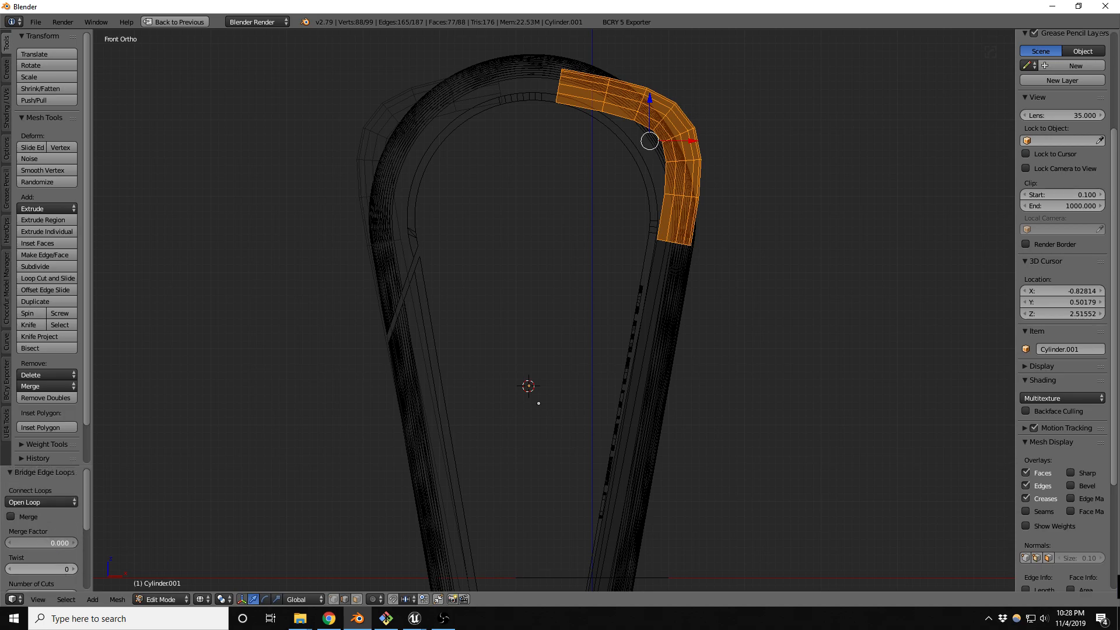
scroll(45, 508, "down", 4)
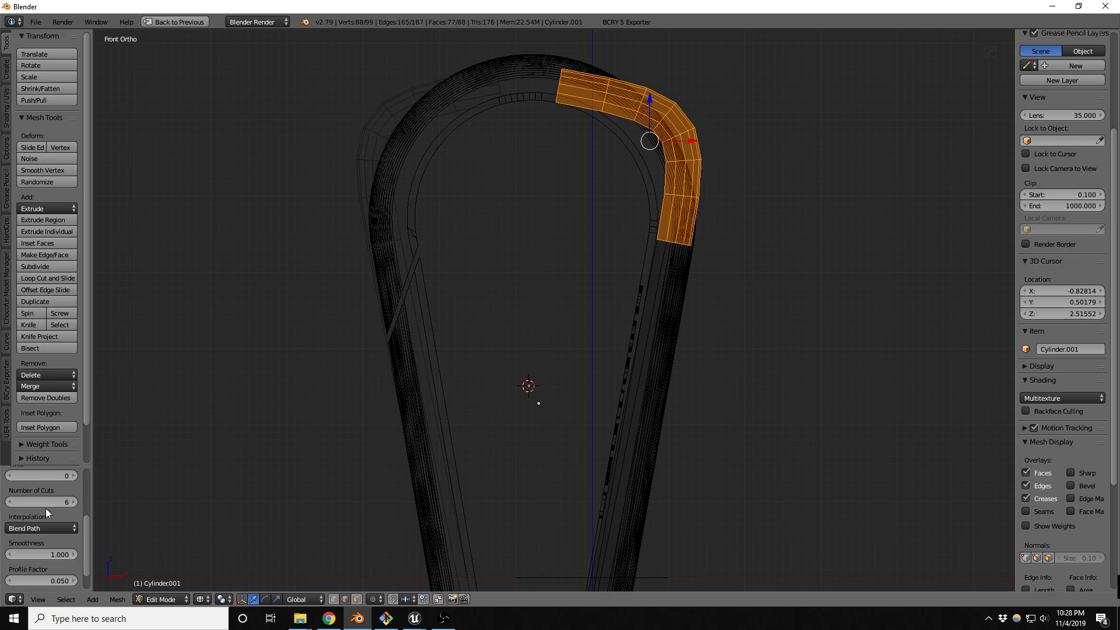
left_click_drag(60, 554, 2, 554)
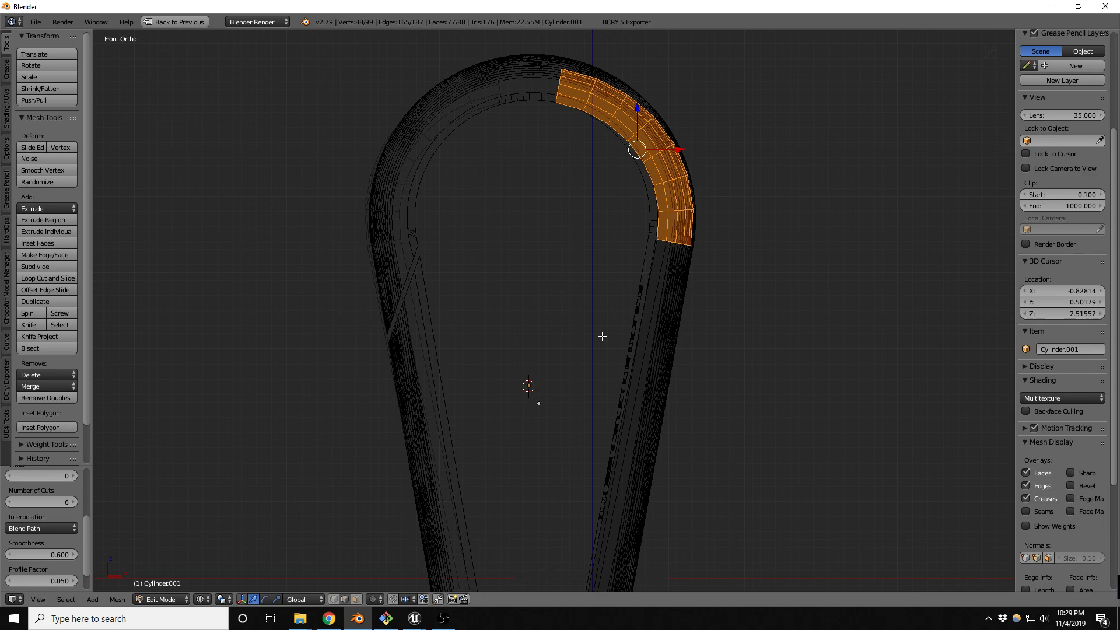
Extrude the arm's lower edge loop slightly downward and flatten the new loop by scaling it to 0 along Z.
scroll(620, 99, "down", 3)
scroll(575, 471, "up", 4)
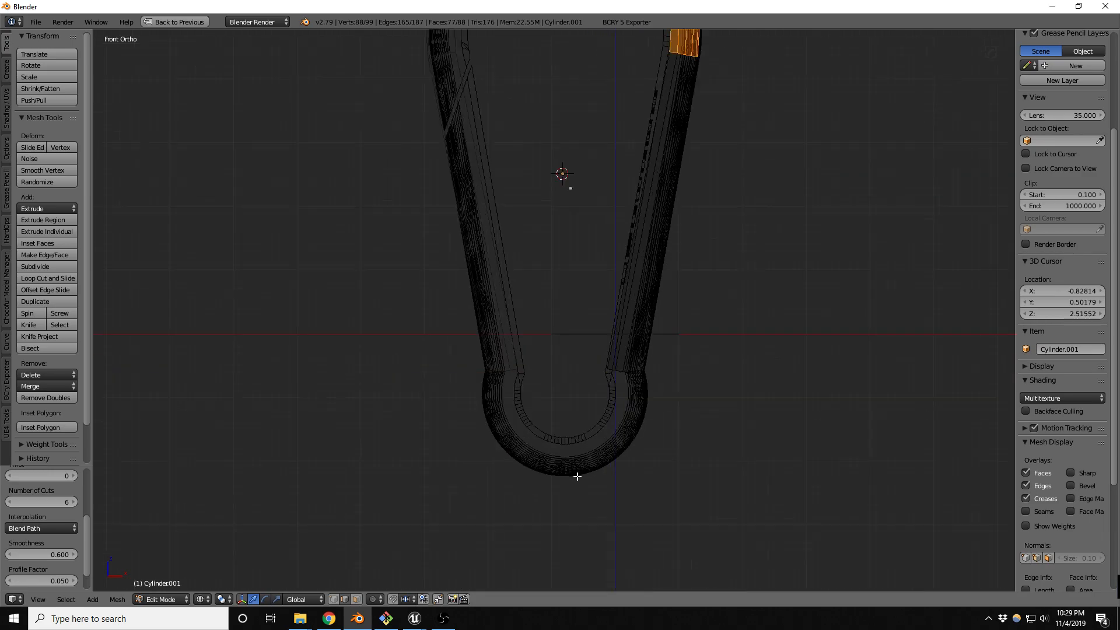
right_click(655, 298, "alt")
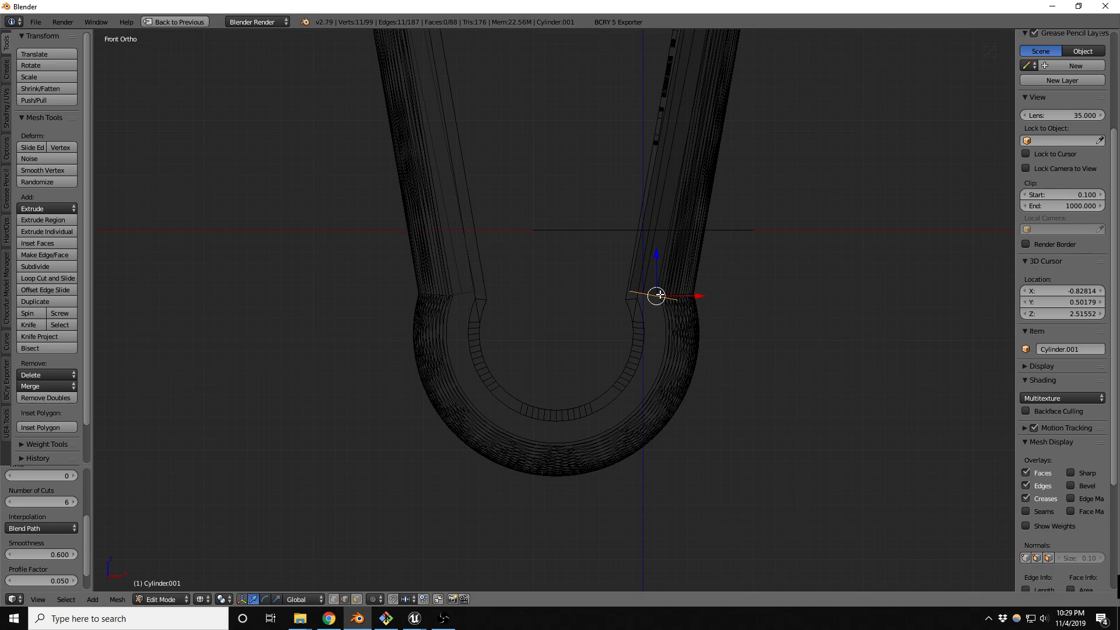
key("e")
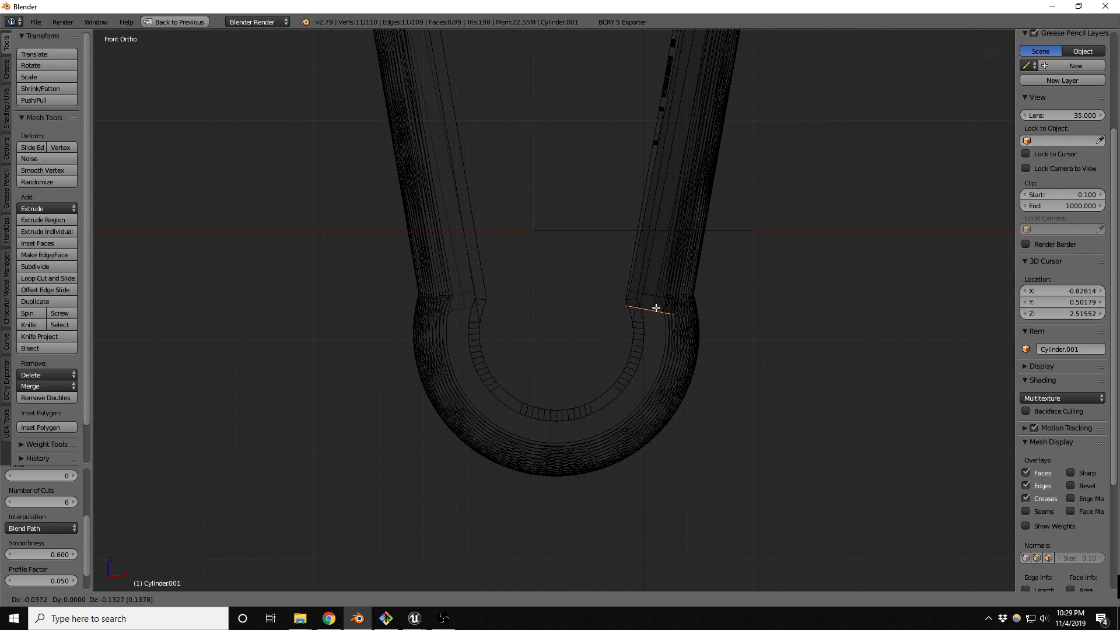
left_click(659, 305)
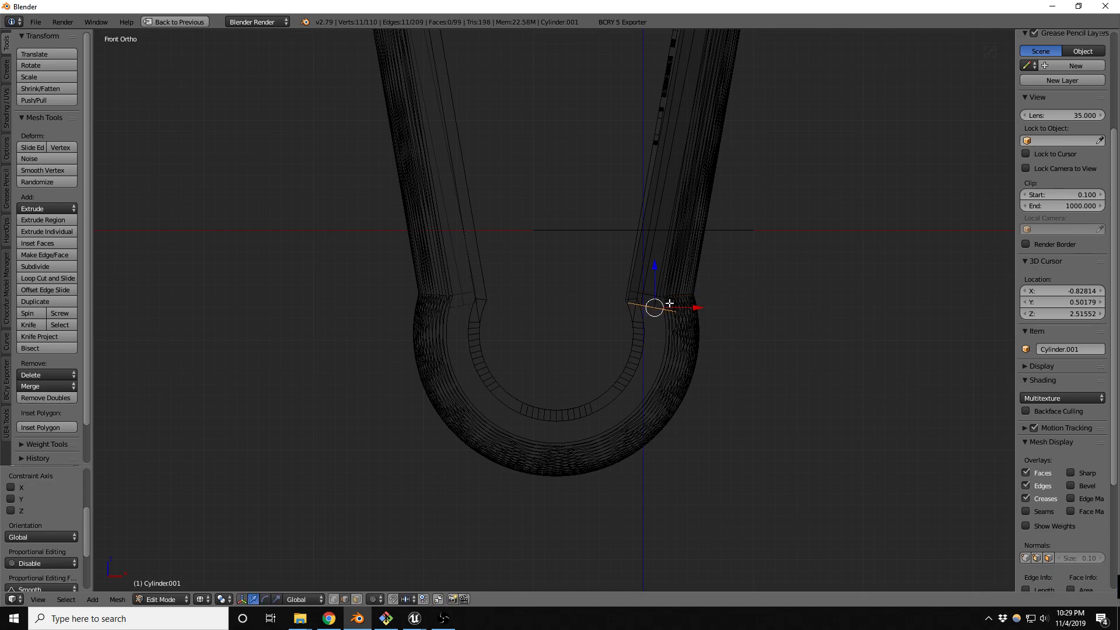
key("s")
key("z")
key("0")
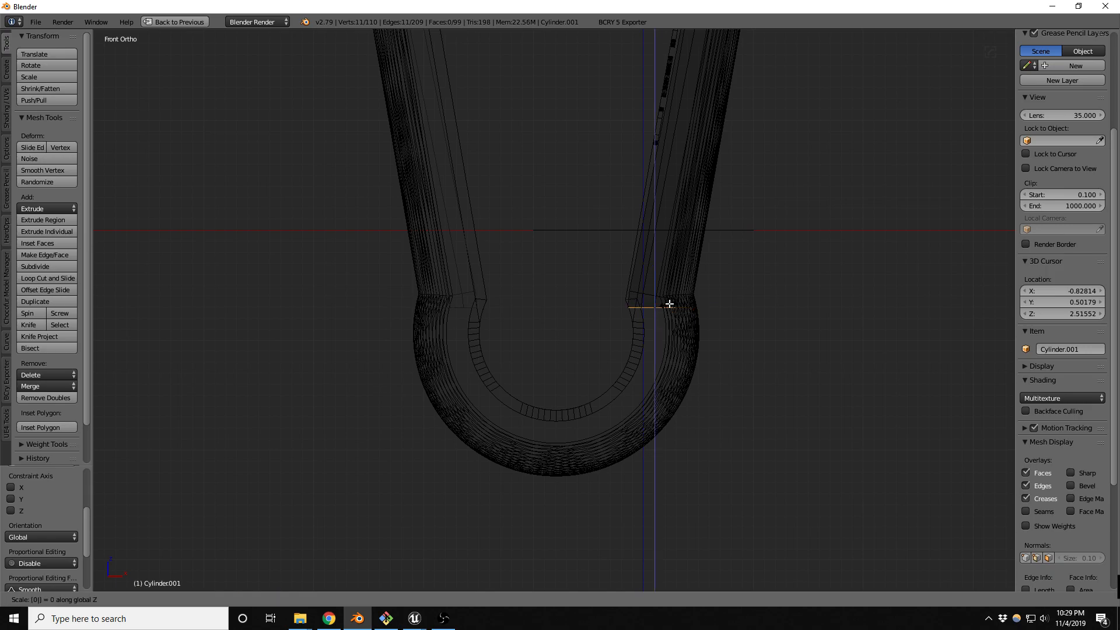
key("Return")
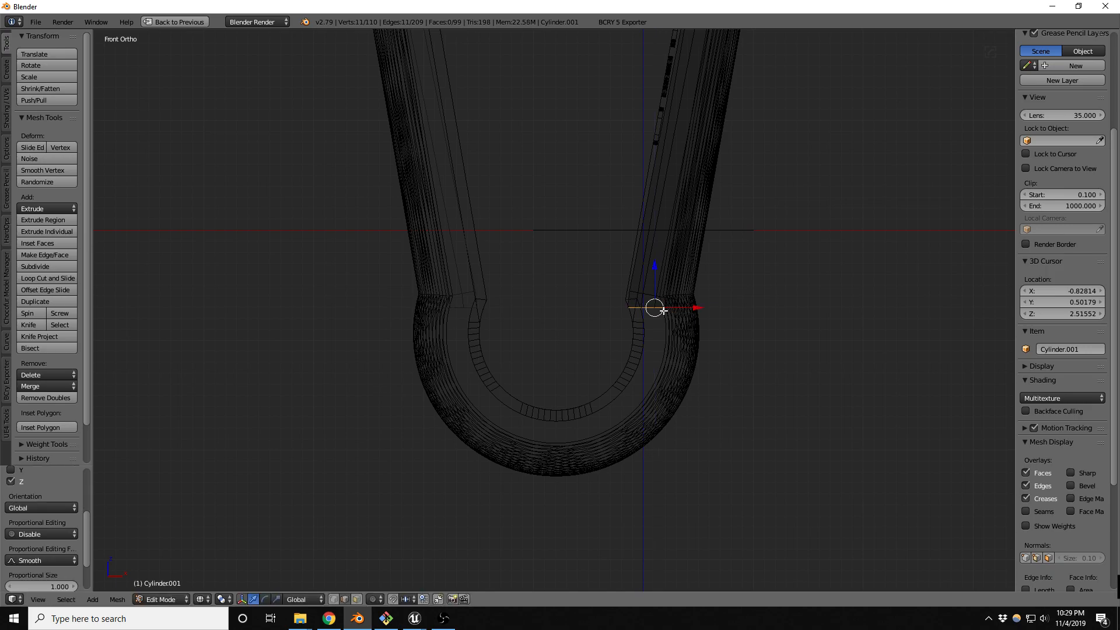
Duplicate the flattened loop about 0.738 down onto the small lower curve and rotate the copy to sit across the curve.
key("e")
left_click(670, 394)
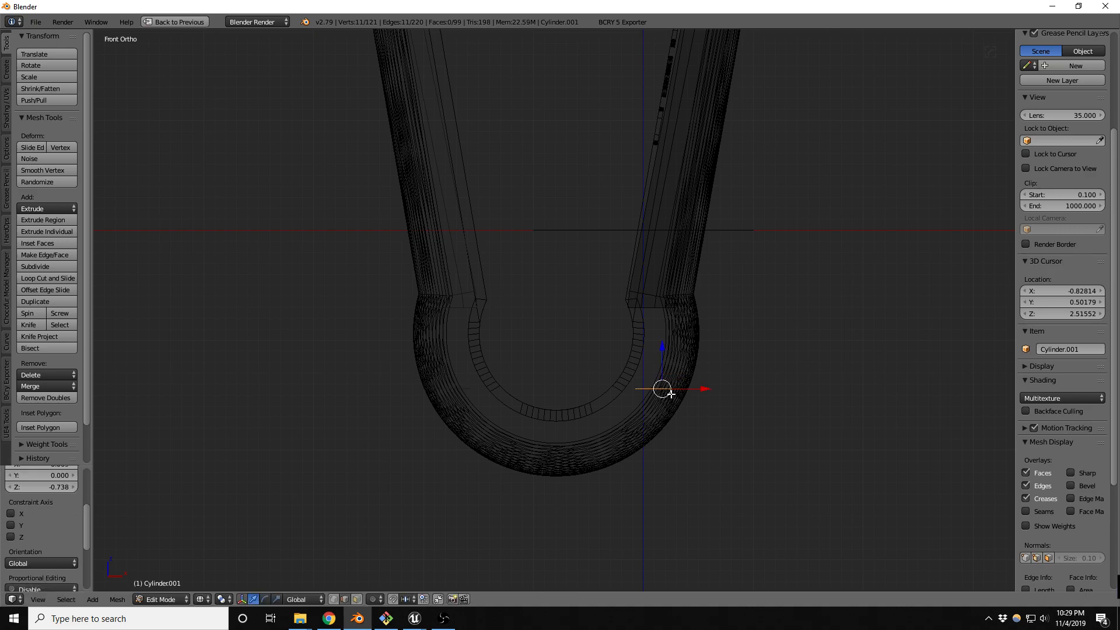
key("r")
left_click(691, 403)
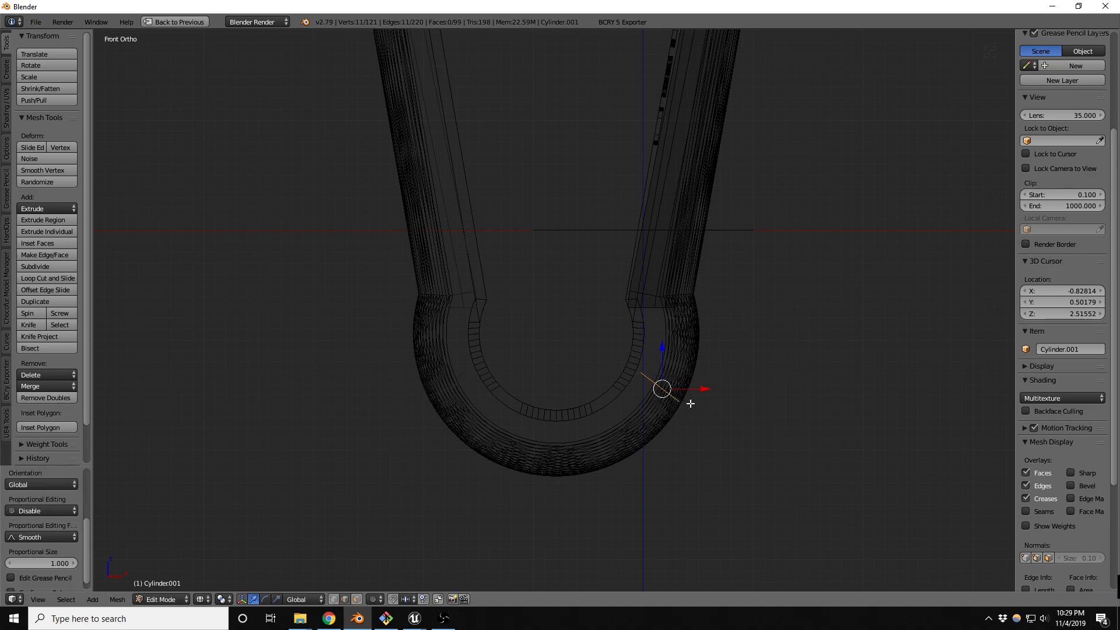
Duplicate the rotated edge loop about 0.462 further down toward the bottom of the curve and rotate the copy across it.
key("e")
left_click(615, 449)
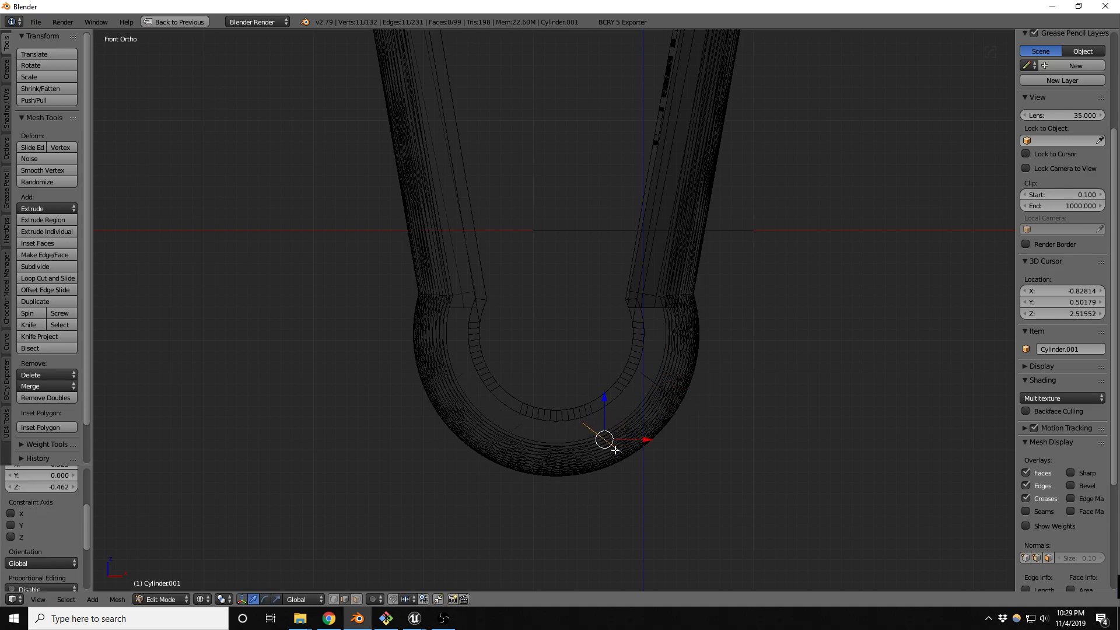
key("r")
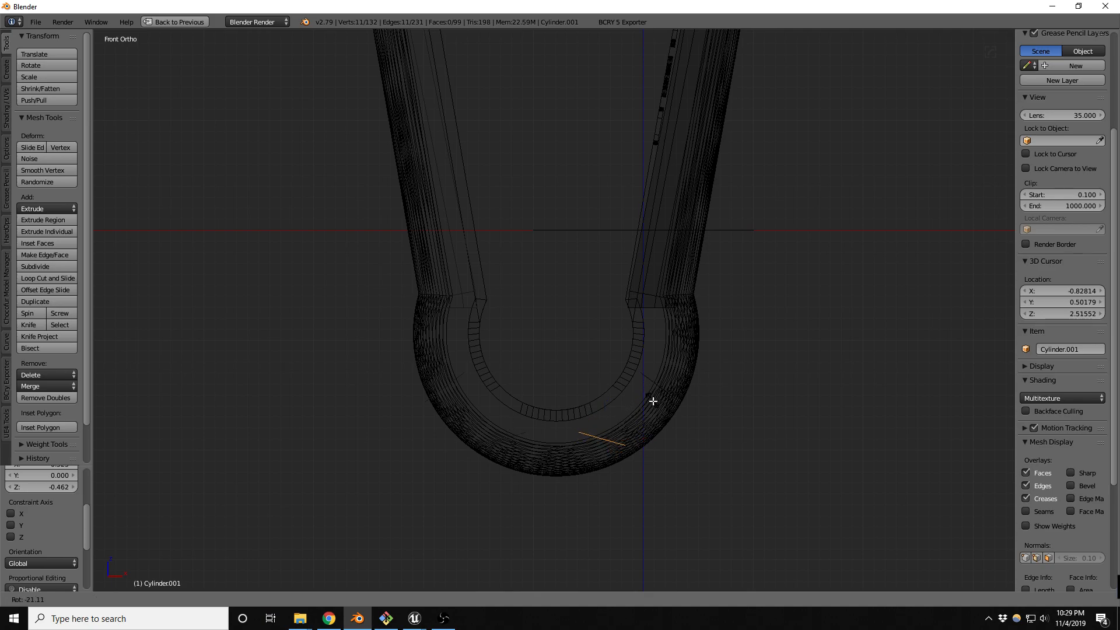
left_click(639, 445)
Bridge the arm's lower end loop to the first loop on the curve with 2 cuts.
right_click(651, 382)
right_click(648, 315, "shift")
key("space")
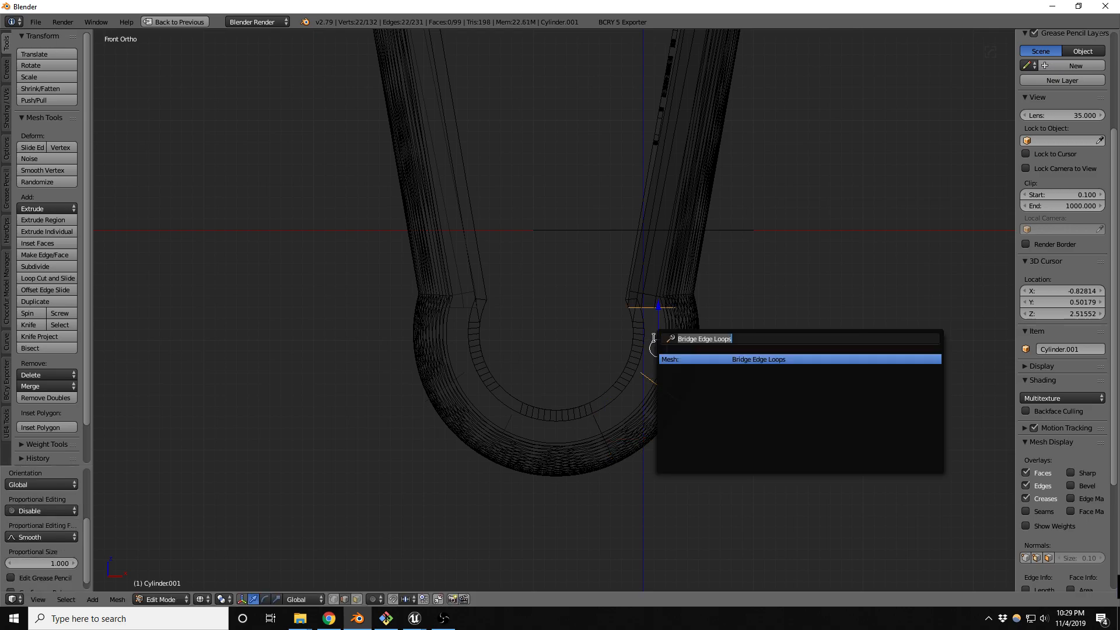
key("Return")
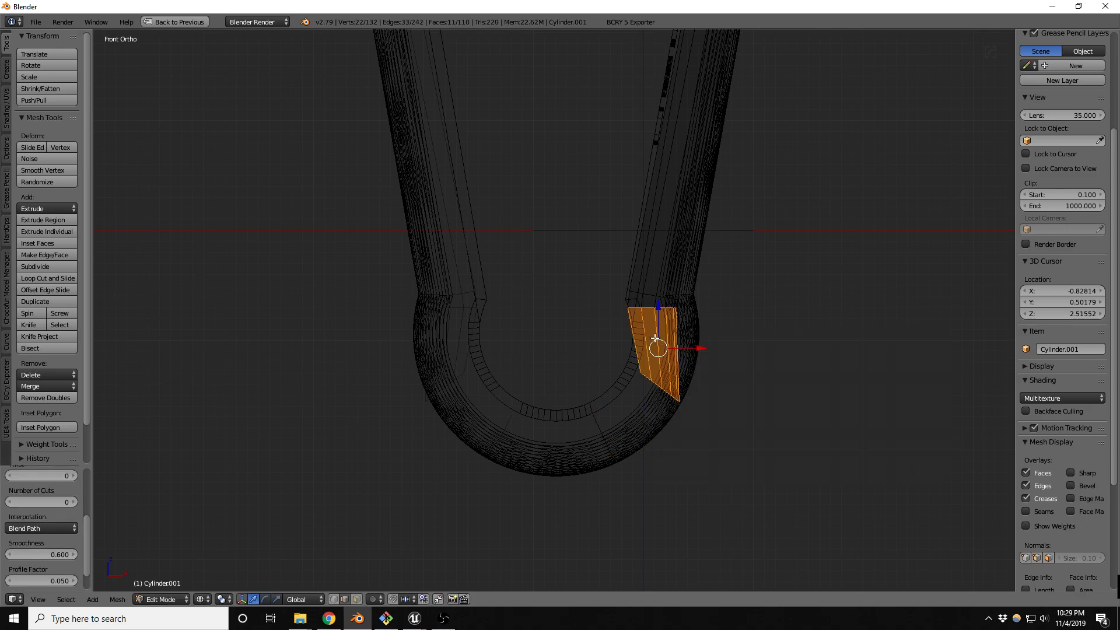
scroll(59, 495, "up", 3)
left_click(74, 572)
left_click(73, 572)
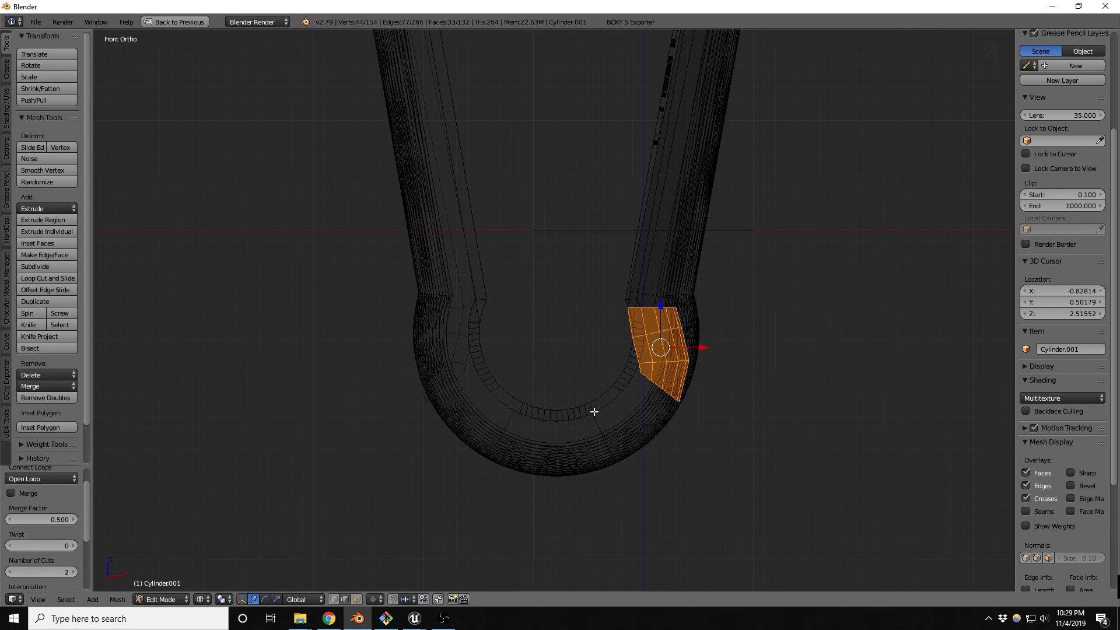
Bridge the two loops on the lower curve with 2 cuts.
right_click(653, 384, "alt")
right_click(599, 427, "alt+shift")
key("space")
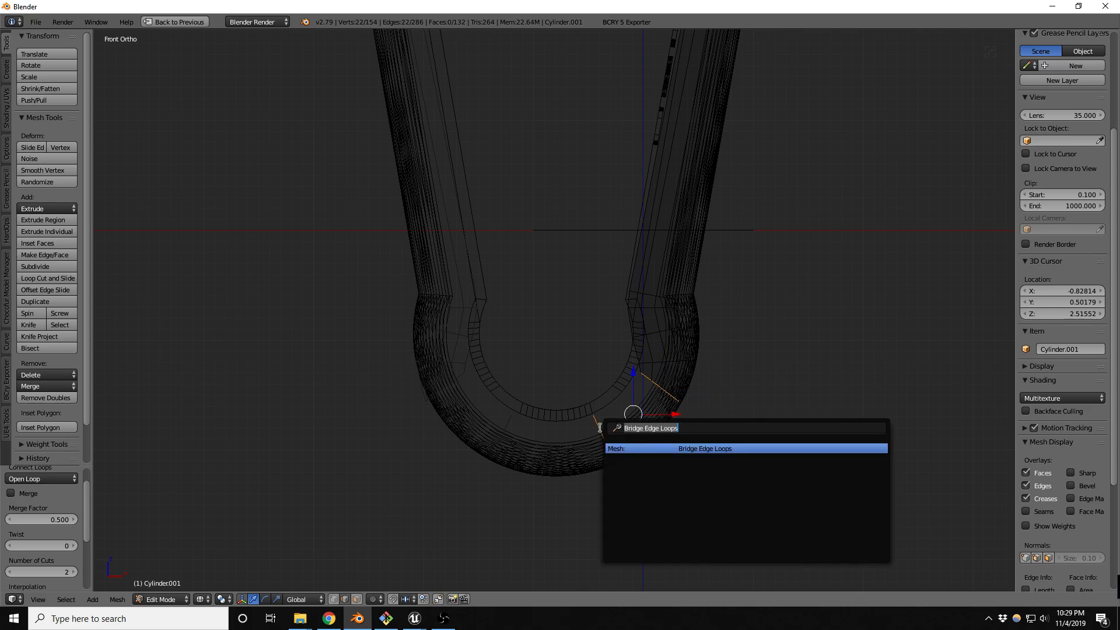
left_click(691, 449)
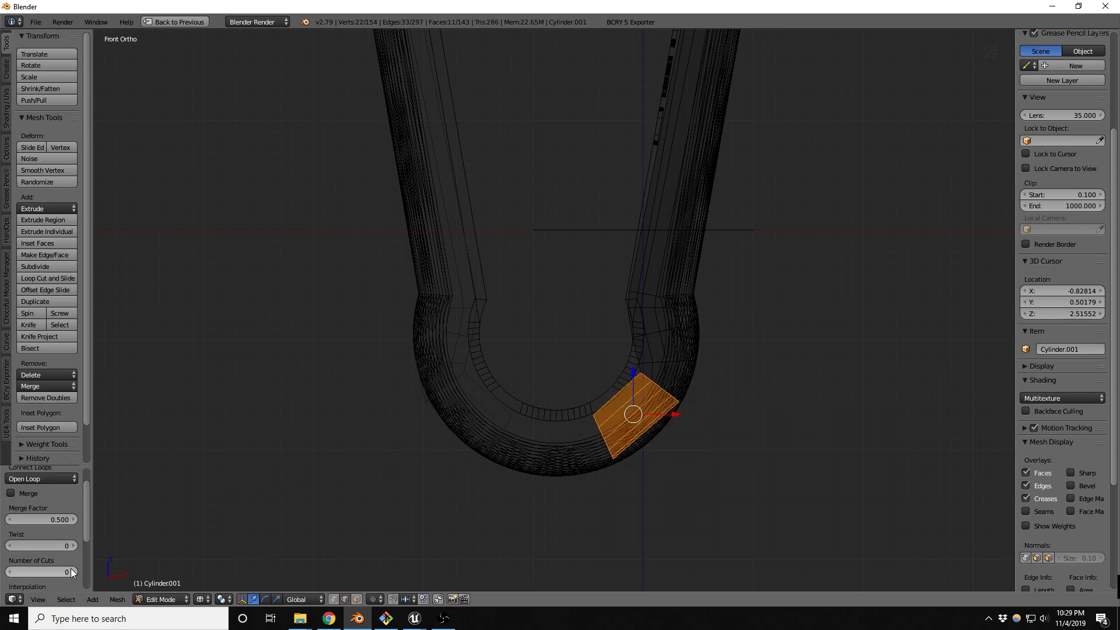
left_click(75, 572)
left_click(75, 572)
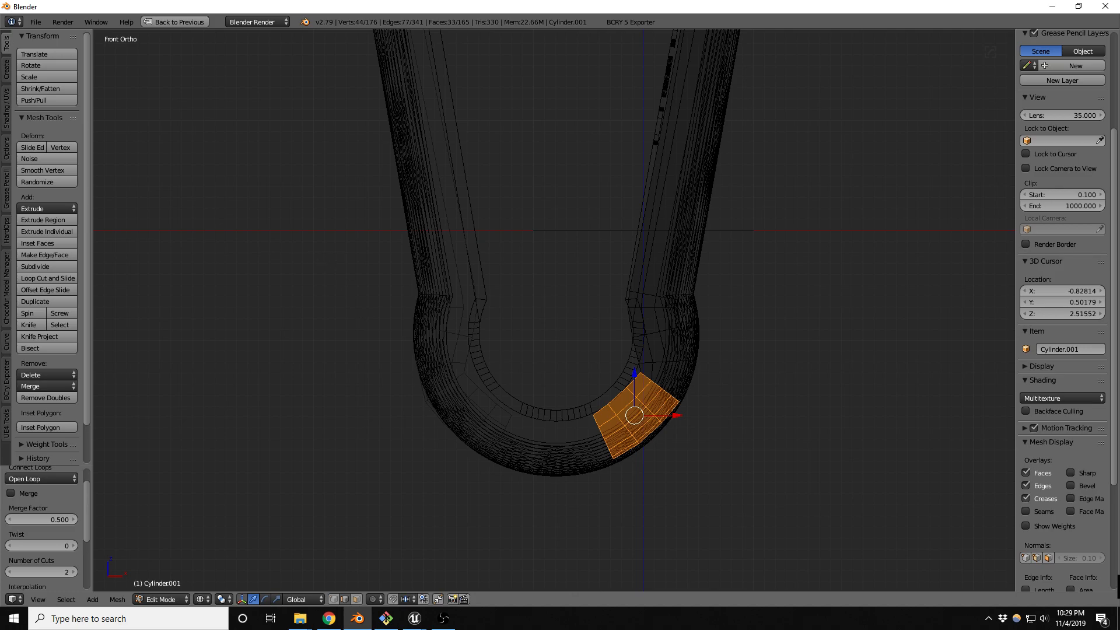
Leave mesh editing, move the Zortrax Carabiner reference to another layer, and reselect the low-poly cylinder.
key("XF86AudioLowerVolume")
scroll(606, 479, "down", 2)
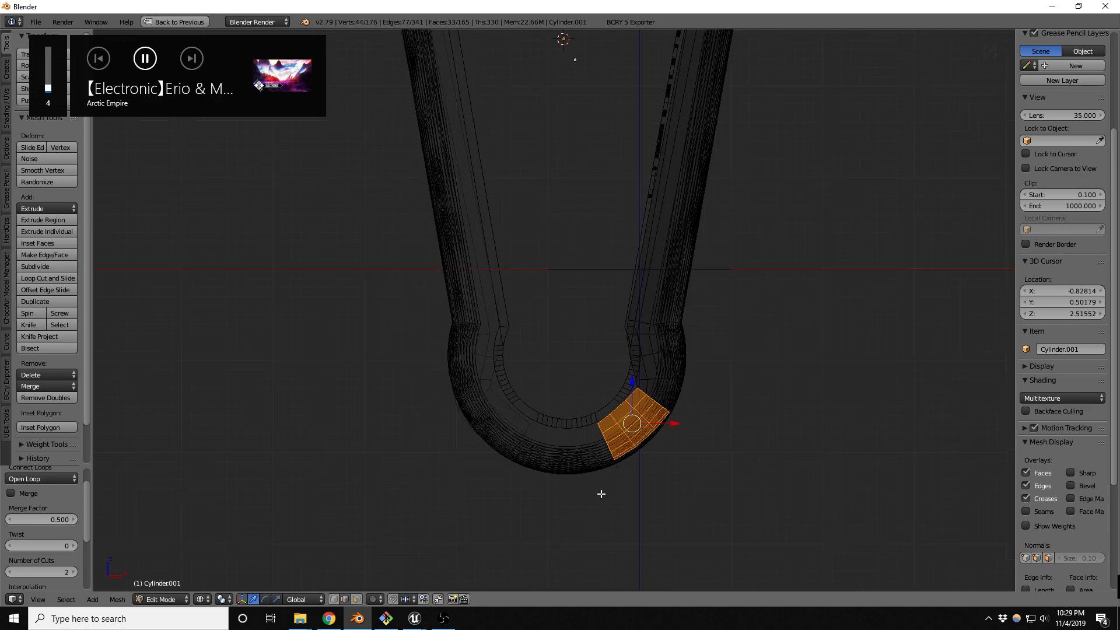
key("Tab")
right_click(620, 407)
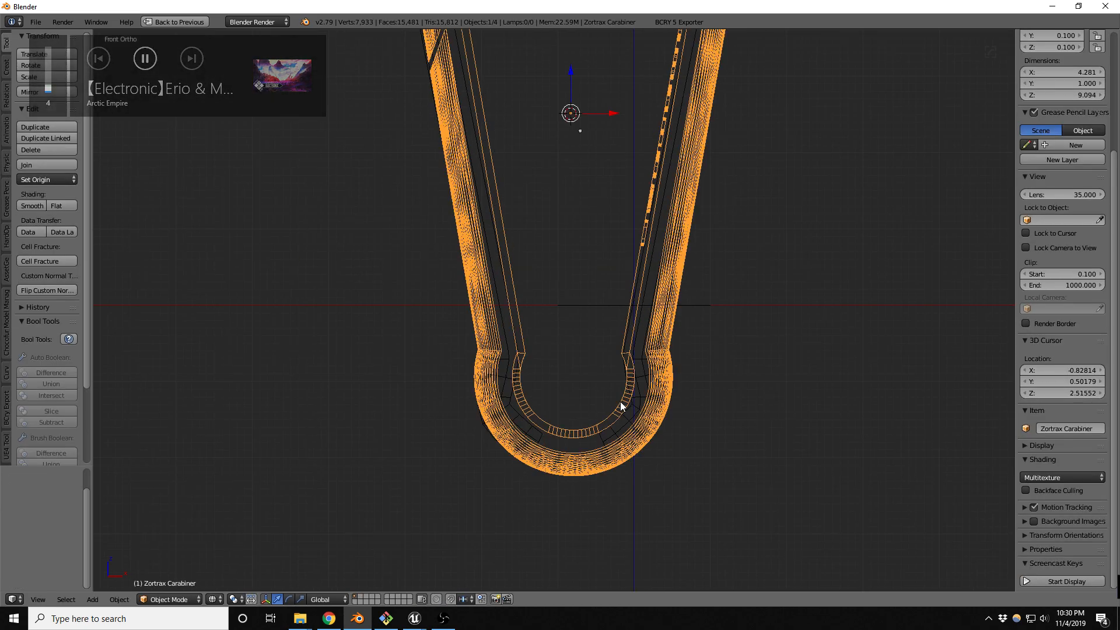
key("x")
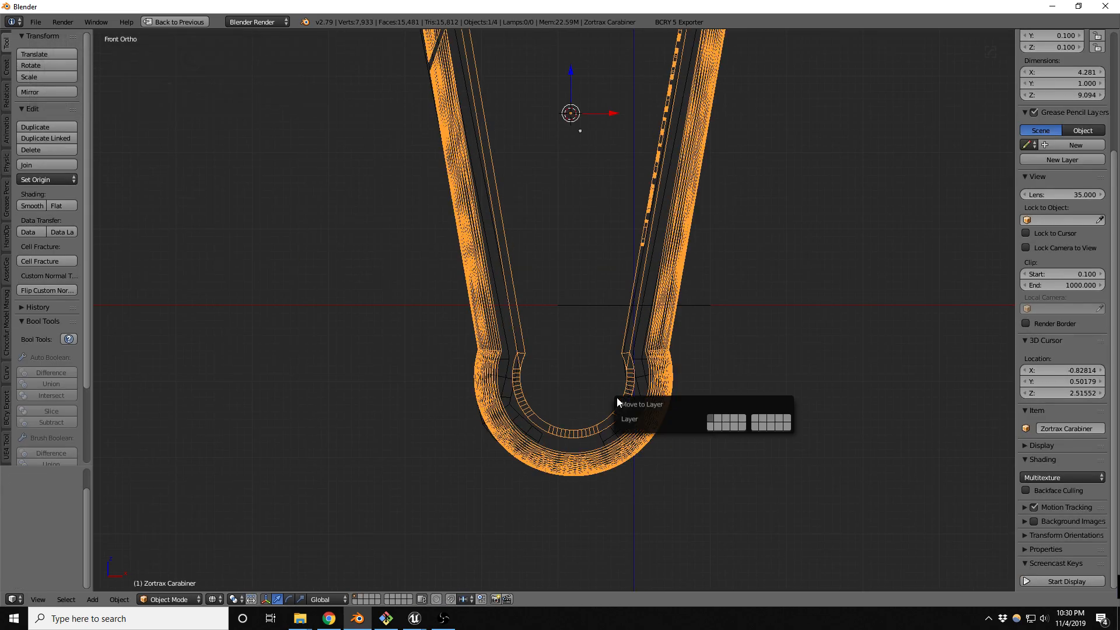
left_click(619, 415)
right_click(636, 356)
scroll(586, 531, "down", 2)
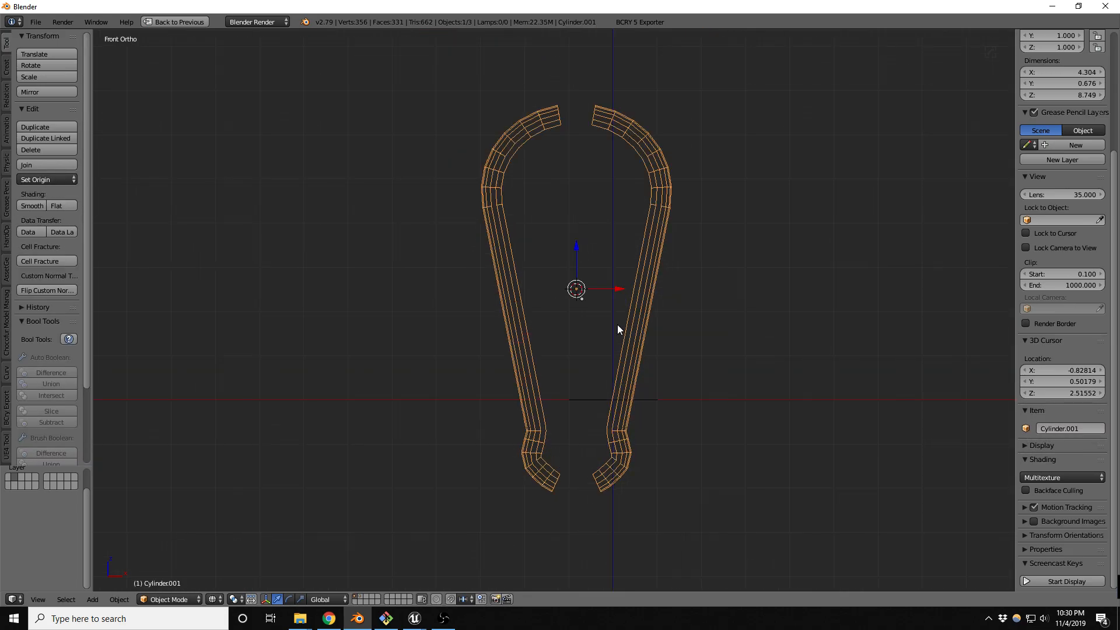
Restore the multi-editor layout, return the cylinder to Object Mode, and apply its Mirror modifier.
scroll(596, 82, "up", 4)
key("ctrl+Tab")
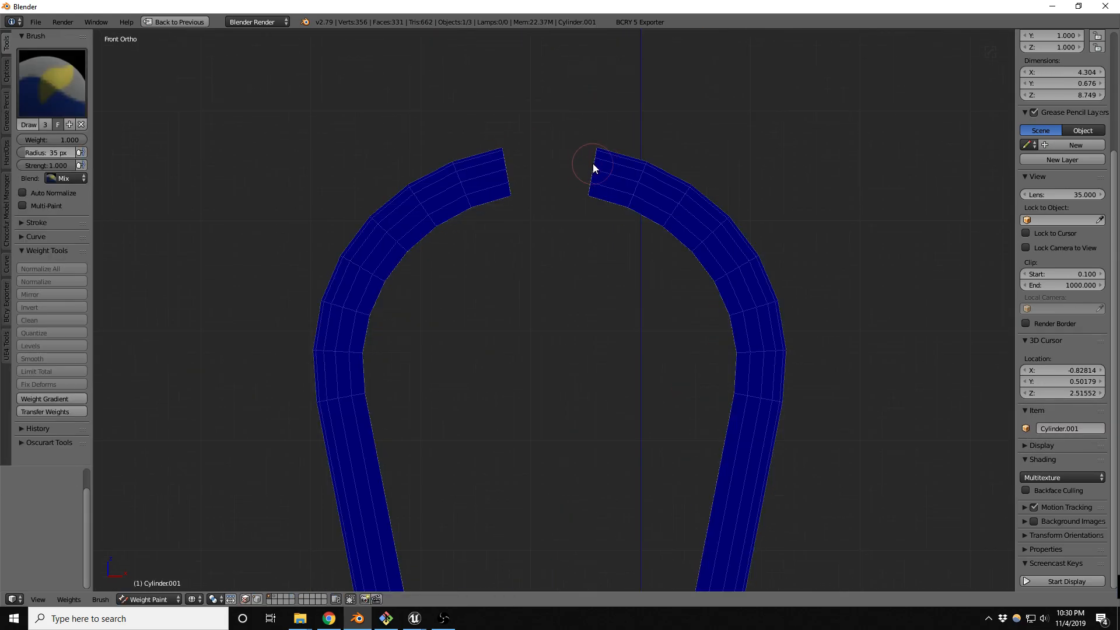
key("ctrl+Up")
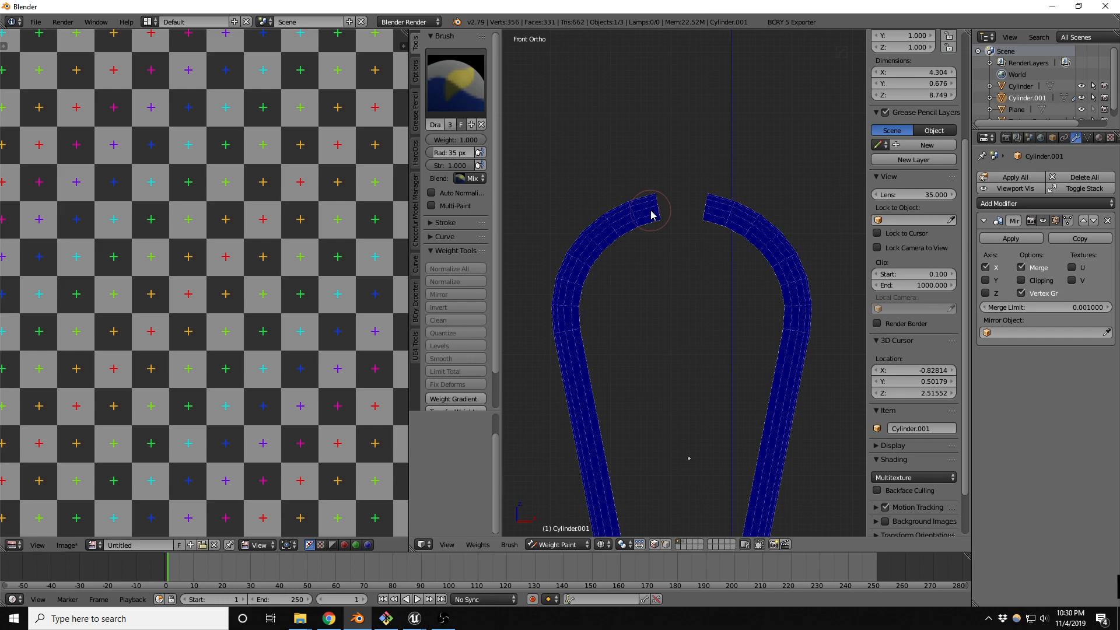
left_click(557, 548)
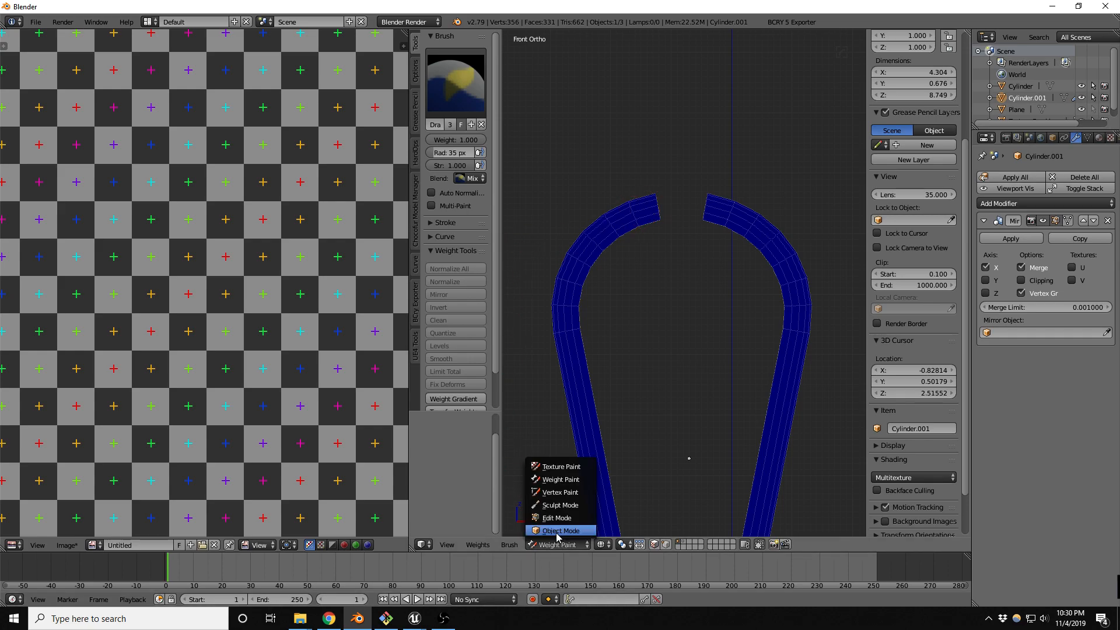
left_click(548, 530)
left_click(1021, 239)
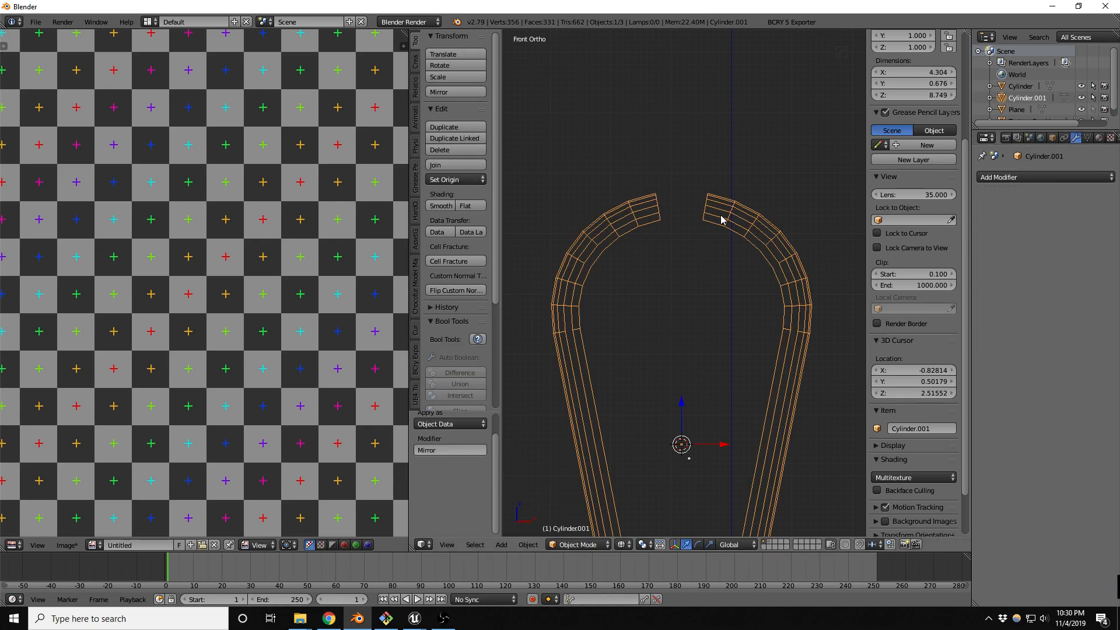
Bridge the two open edge loops at the top of the carabiner with 1 cut.
key("Tab")
scroll(705, 207, "up", 5)
key("ctrl+Tab")
left_click(689, 207)
right_click(706, 202, "alt")
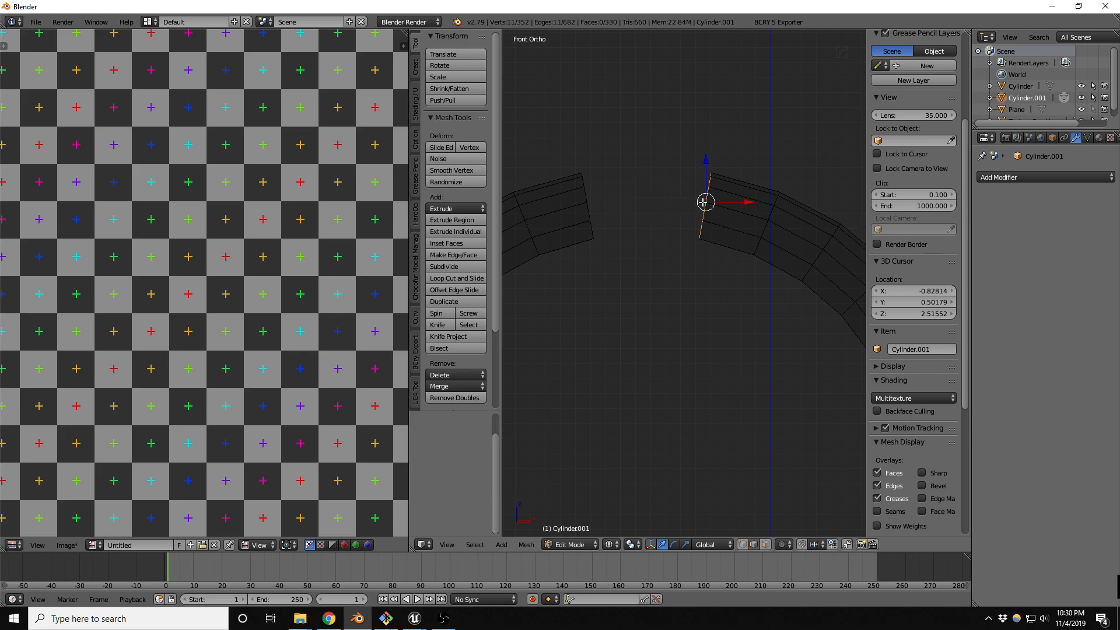
right_click(579, 199, "alt+shift")
key("space")
type("bridge")
key("Return")
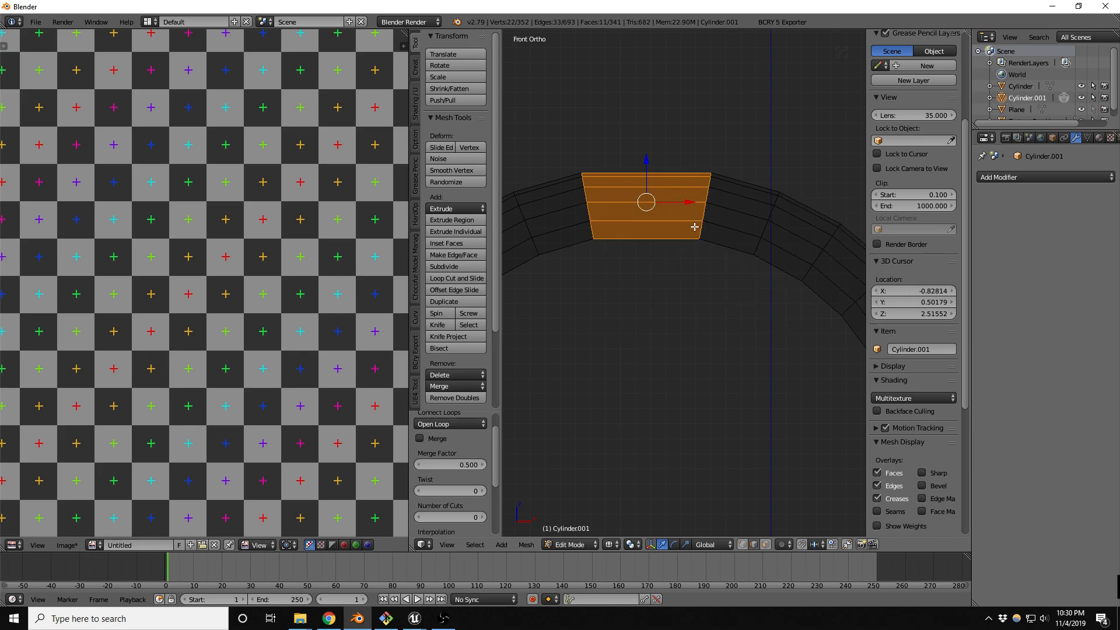
left_click(484, 517)
Bridge the two open edge loops at the bottom of the carabiner with 2 cuts.
scroll(620, 380, "down", 5)
scroll(633, 342, "up", 8)
right_click(570, 382, "alt")
right_click(630, 386, "alt+shift")
key("space")
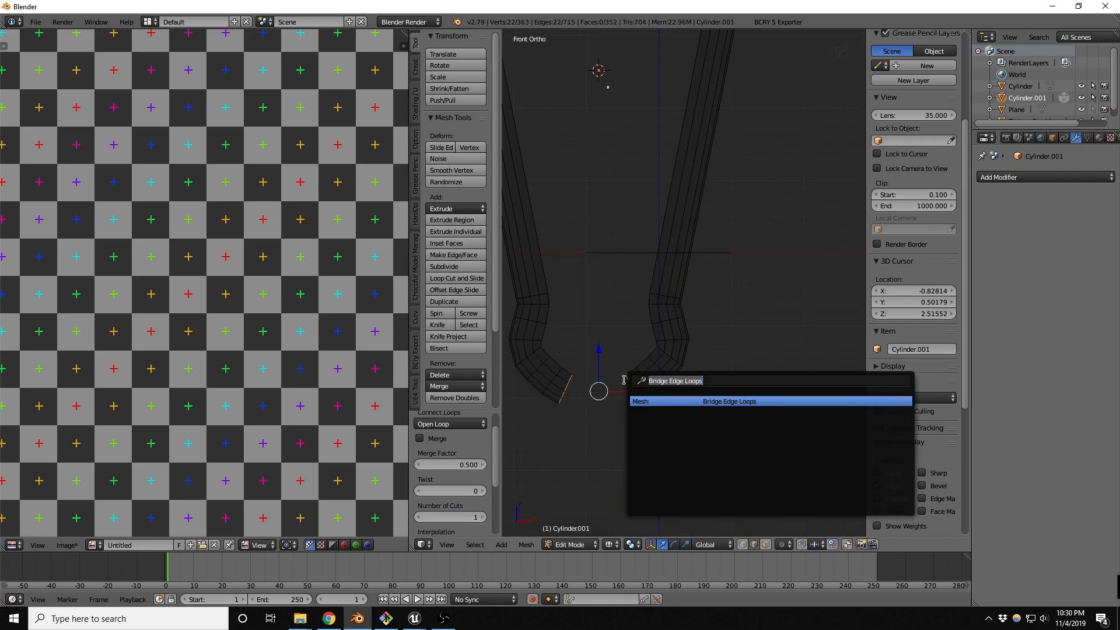
left_click(716, 401)
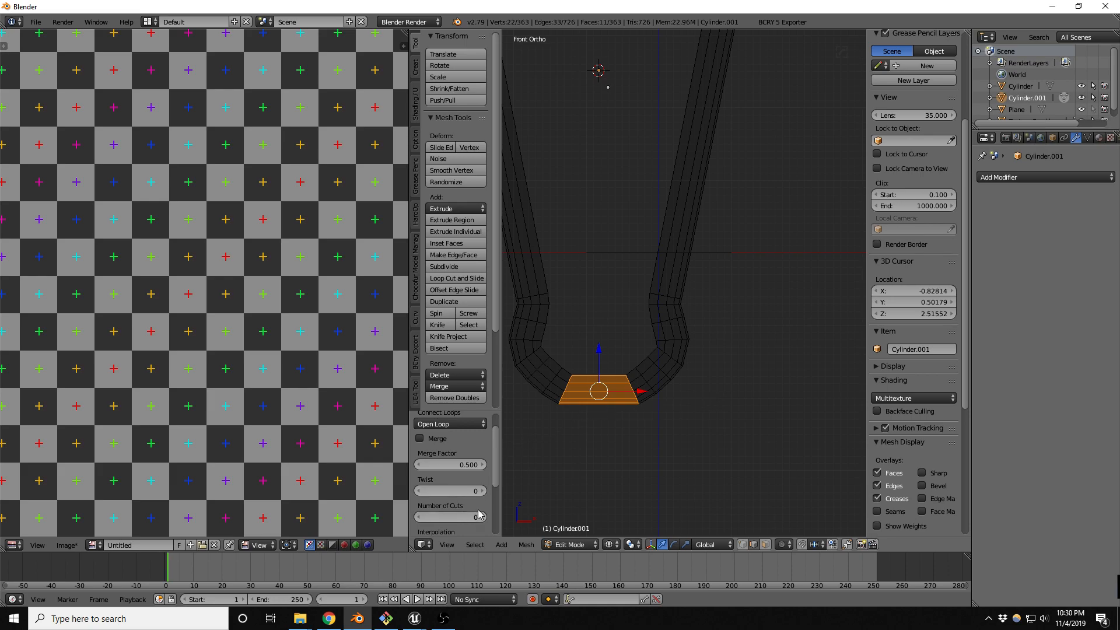
left_click(479, 517)
left_click(480, 517)
left_click(479, 518)
left_click(418, 517)
scroll(667, 466, "down", 5)
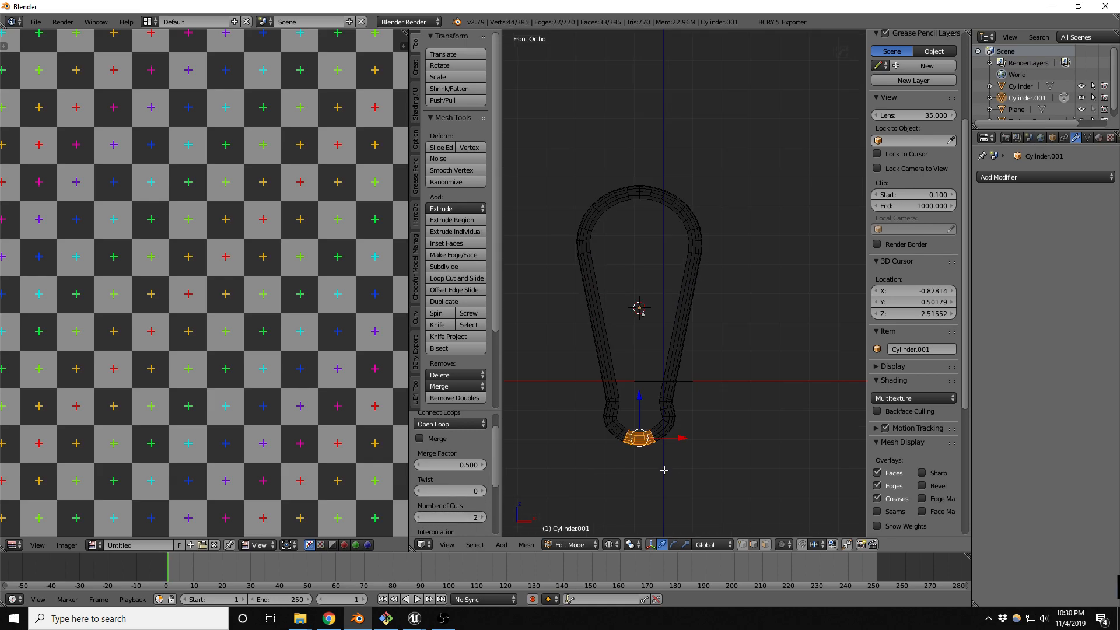
Select the whole carabiner mesh and remove its doubled vertices.
scroll(689, 261, "up", 2)
scroll(688, 260, "up", 1)
key("ctrl+Tab")
left_click(655, 280)
right_click(688, 249, "alt")
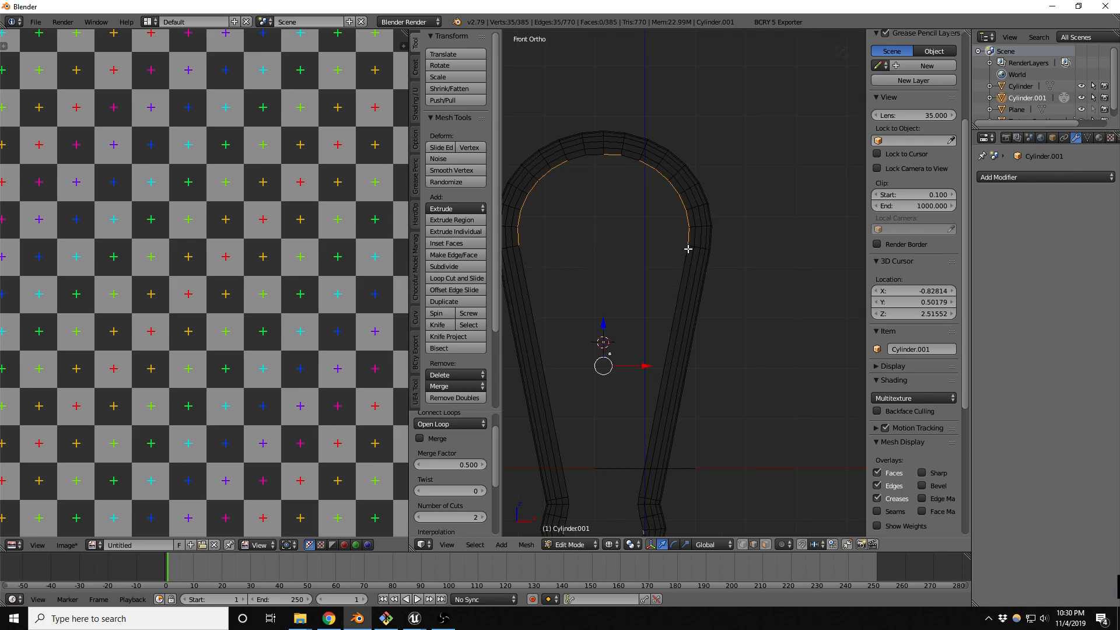
key("a")
key("a")
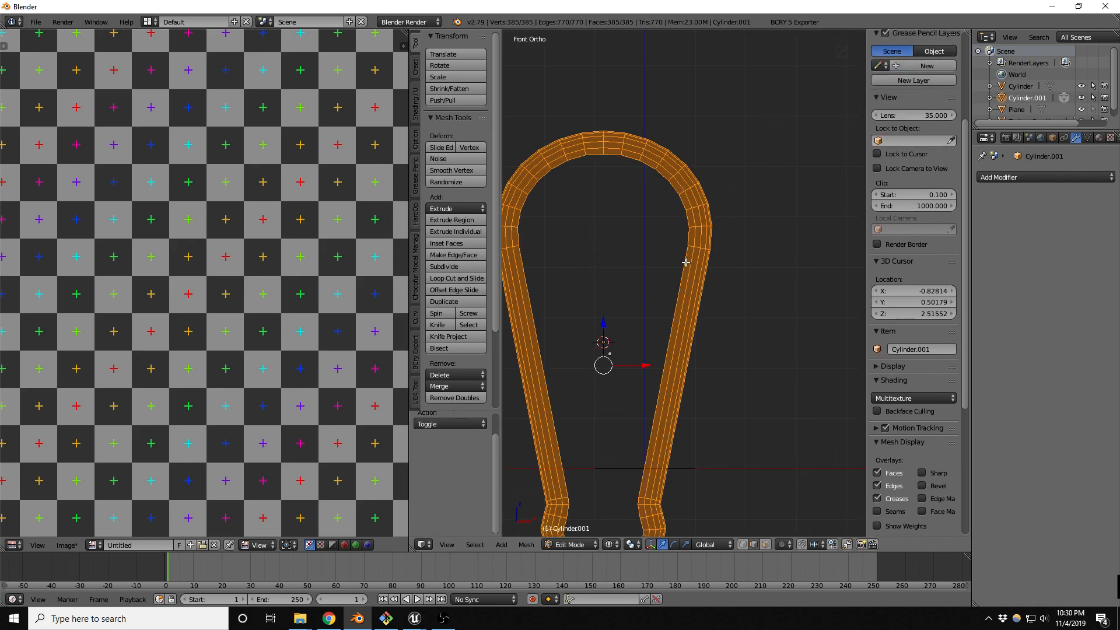
key("ctrl+v")
left_click(675, 275)
Select the edge loop running around the inside of the carabiner in edge select mode.
key("ctrl+Tab")
left_click(650, 287)
middle_click_drag(700, 269, 717, 291)
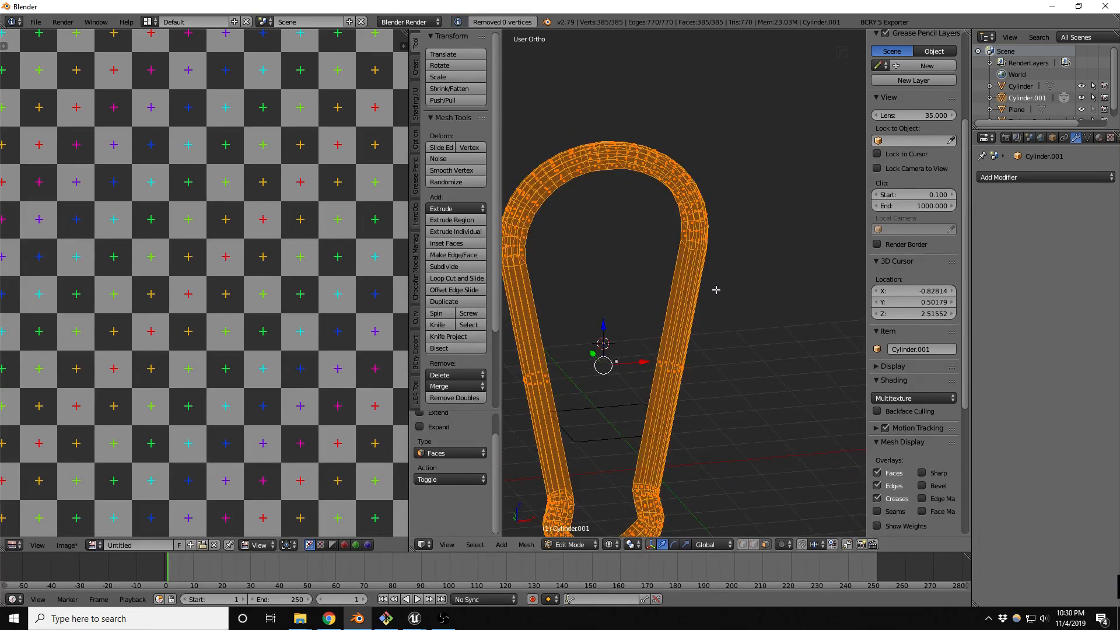
key("ctrl+Tab")
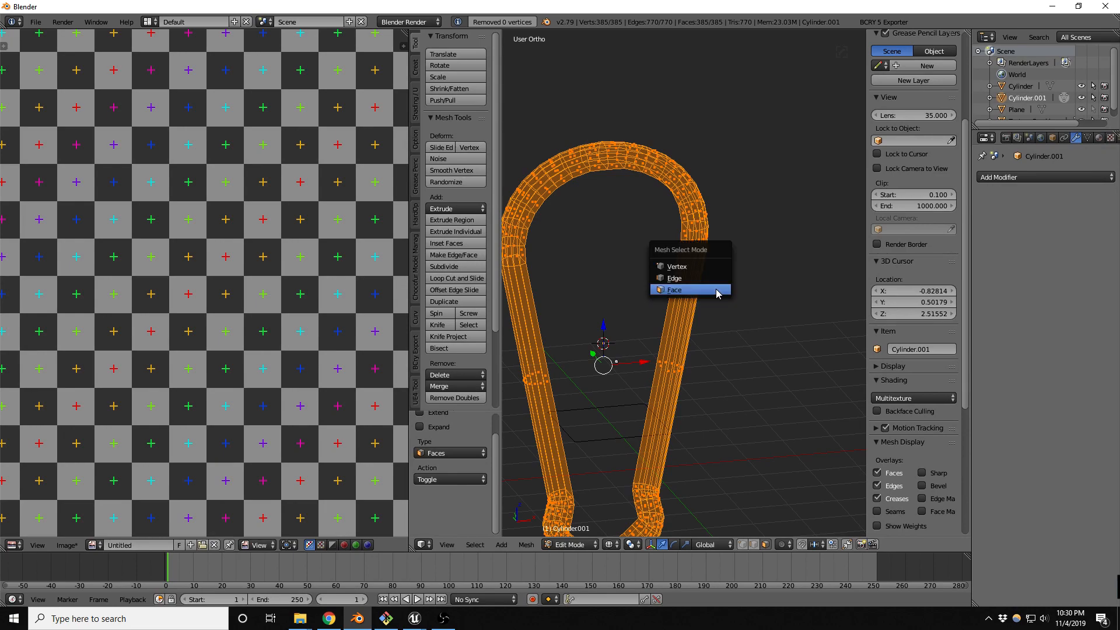
left_click(685, 280)
left_click(687, 263, "alt")
scroll(688, 262, "down", 2)
scroll(646, 382, "up", 5)
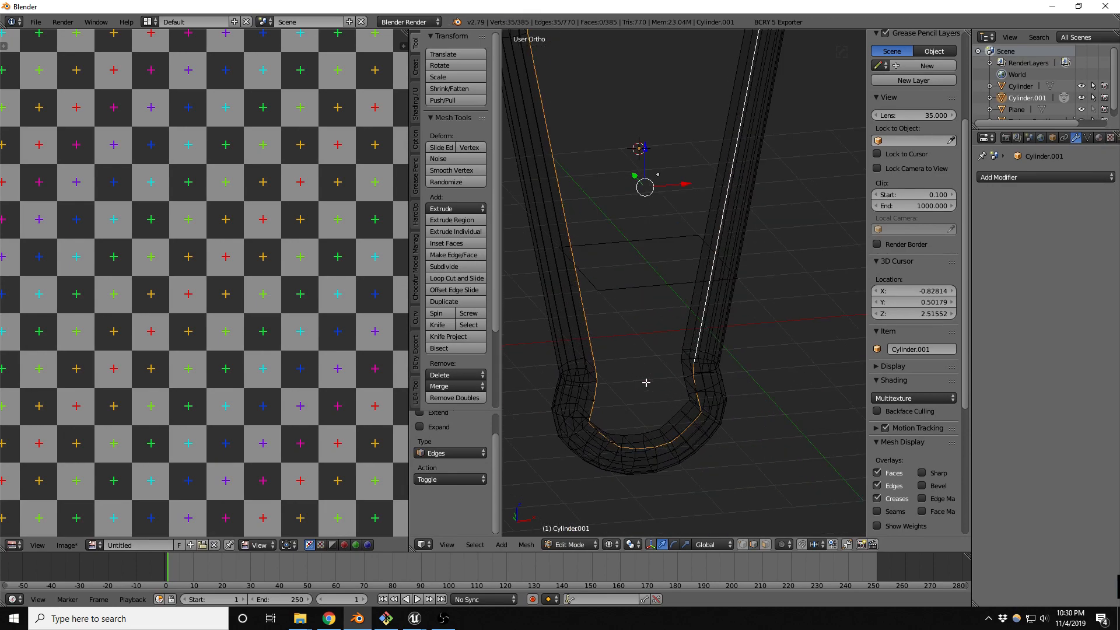
scroll(671, 376, "up", 3)
Add the cross-section edge ring where the right arm meets the lower curve to the selection, undoing any wrong loop picked.
right_click(709, 353, "alt+shift")
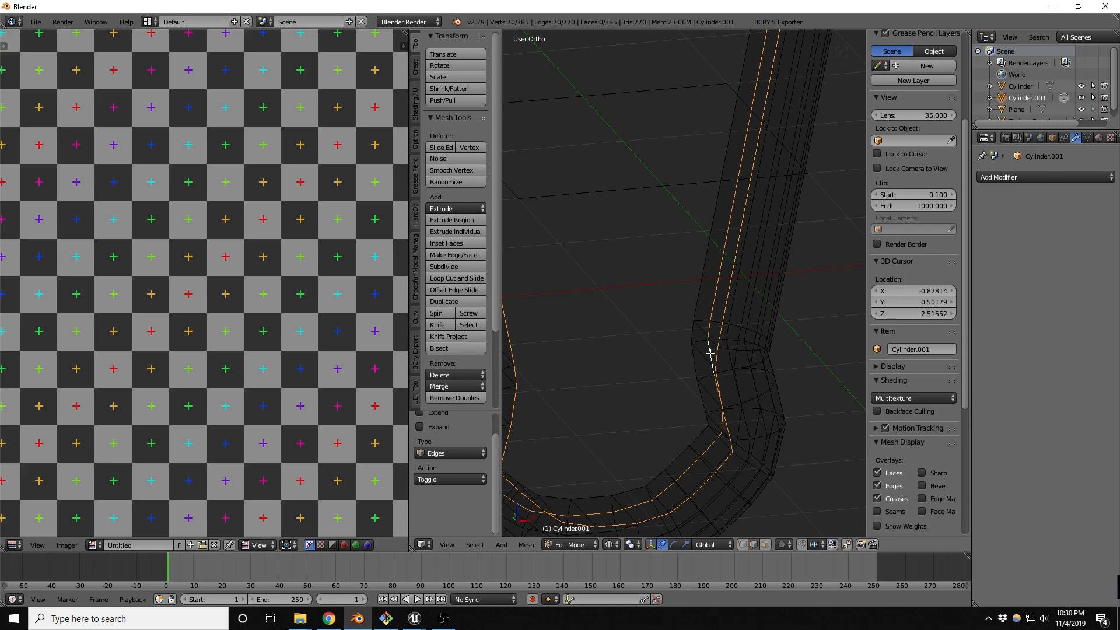
key("ctrl+z")
right_click(697, 354, "alt+shift")
key("ctrl+z")
right_click(699, 354, "alt+shift")
scroll(699, 354, "down", 5)
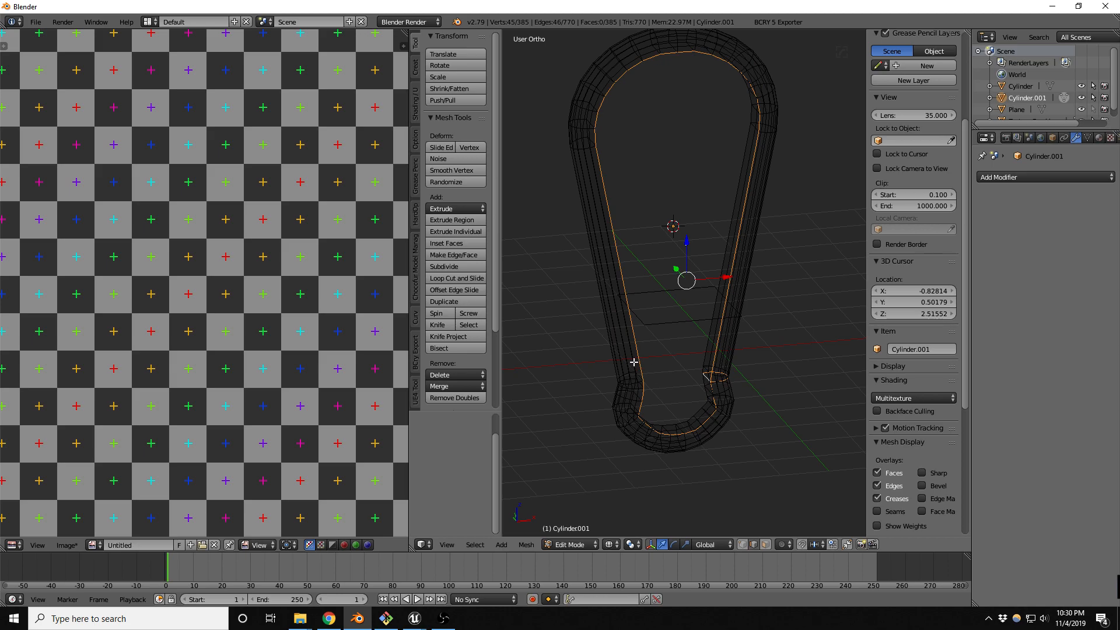
scroll(610, 412, "up", 3)
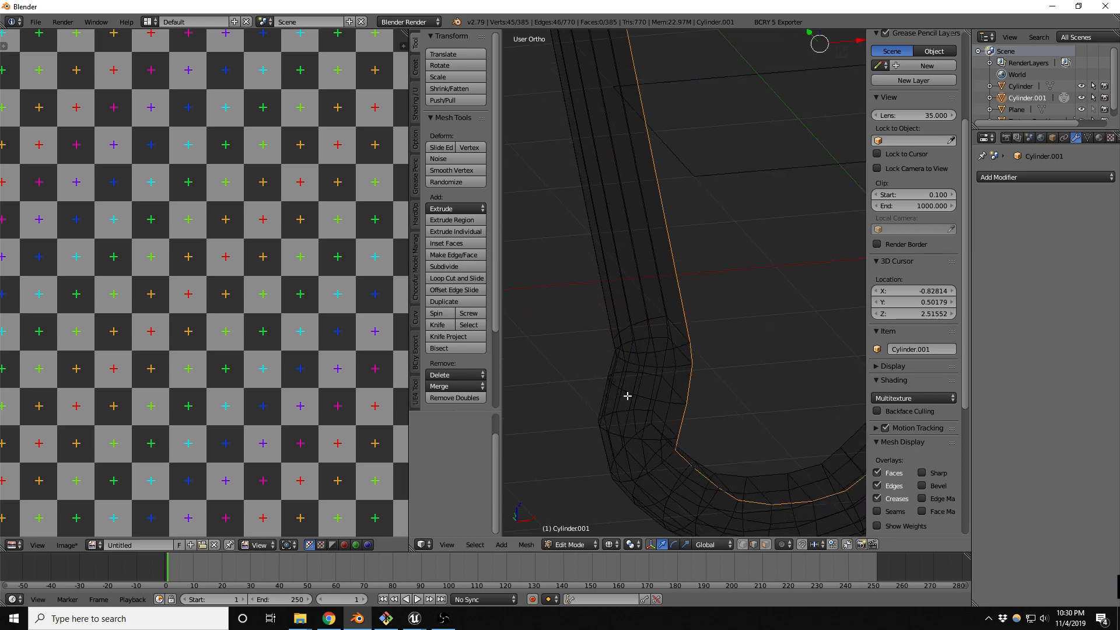
Show the mesh in solid shading and add the matching cross-section ring on the left arm to the selection.
key("z")
scroll(625, 393, "down", 3)
scroll(658, 373, "up", 5)
scroll(629, 382, "down", 4)
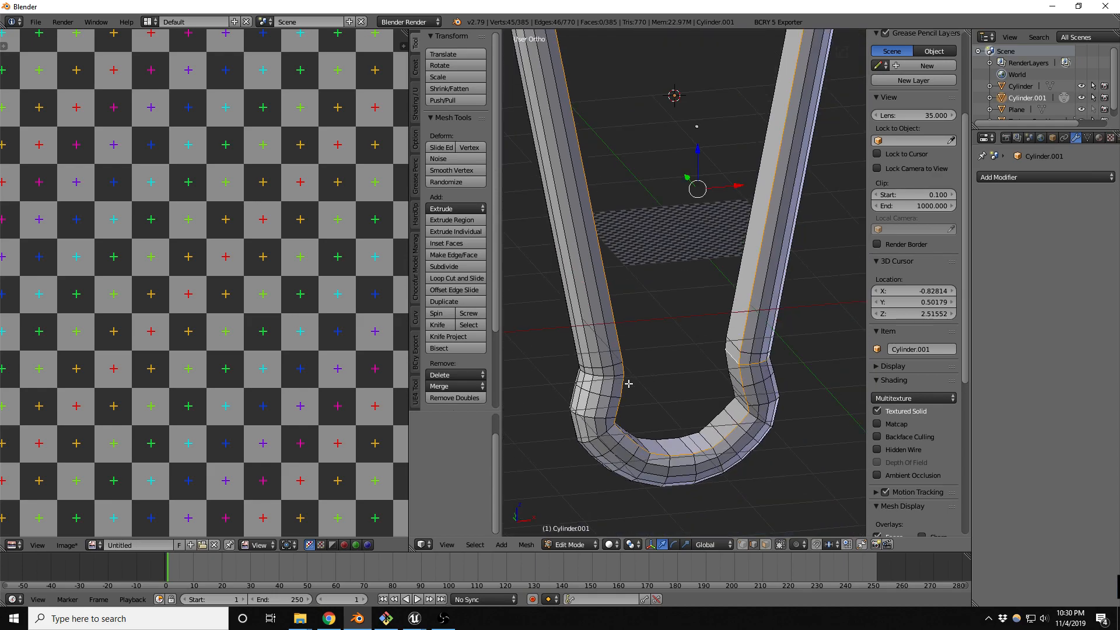
key("KP_1")
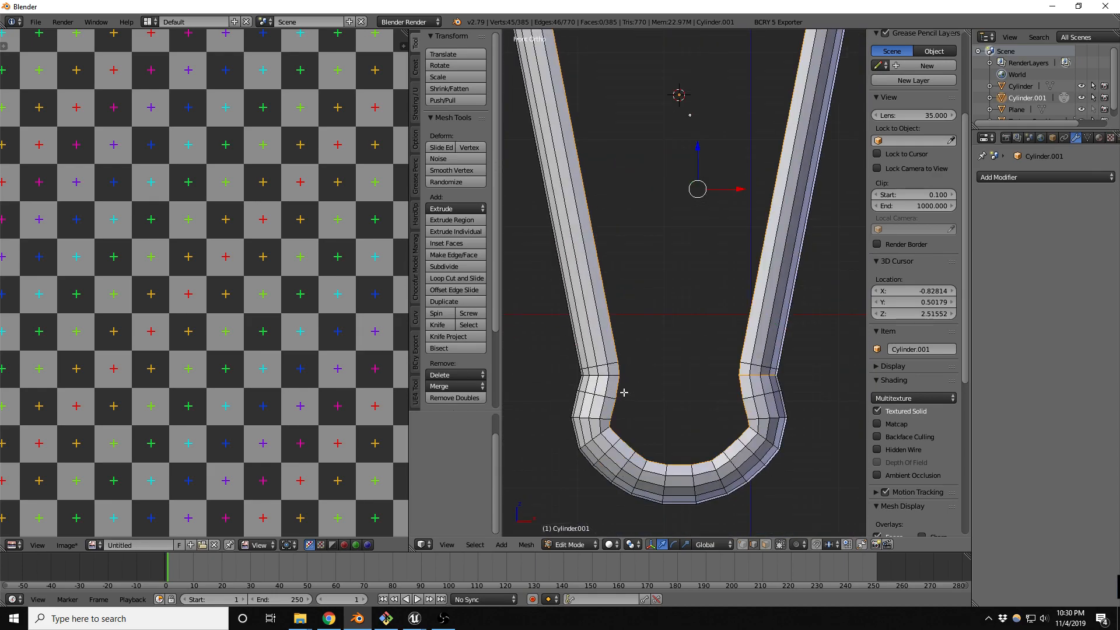
scroll(624, 392, "up", 3)
right_click(610, 365, "alt+shift")
scroll(574, 427, "down", 4)
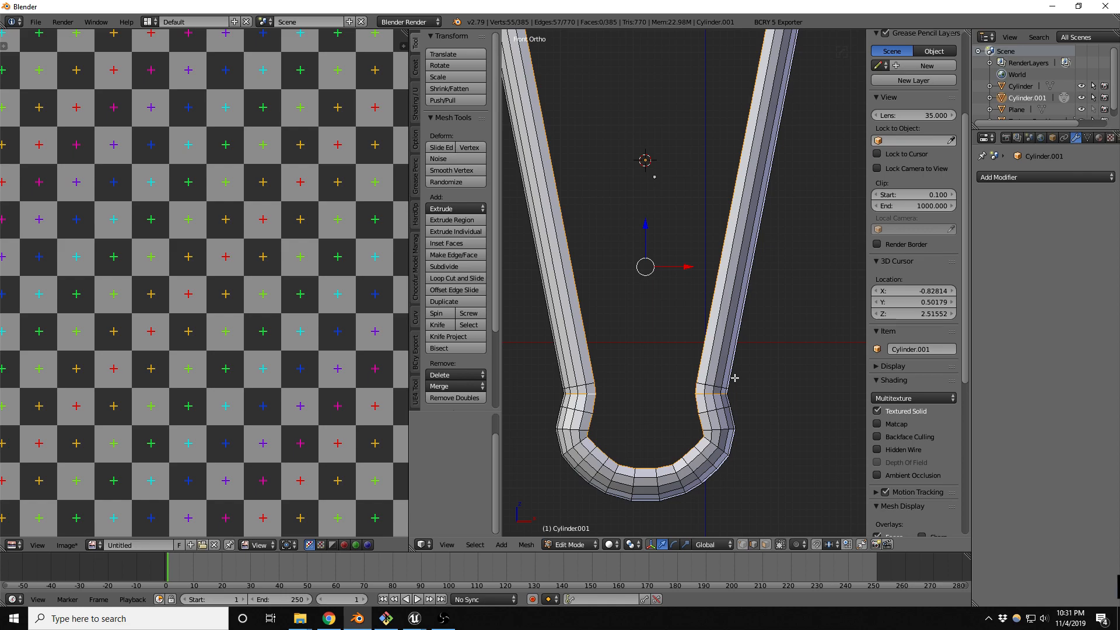
Mark the selected inner loop and arm cross-section rings of the carabiner as seams, and return to Object Mode.
key("t")
key("n")
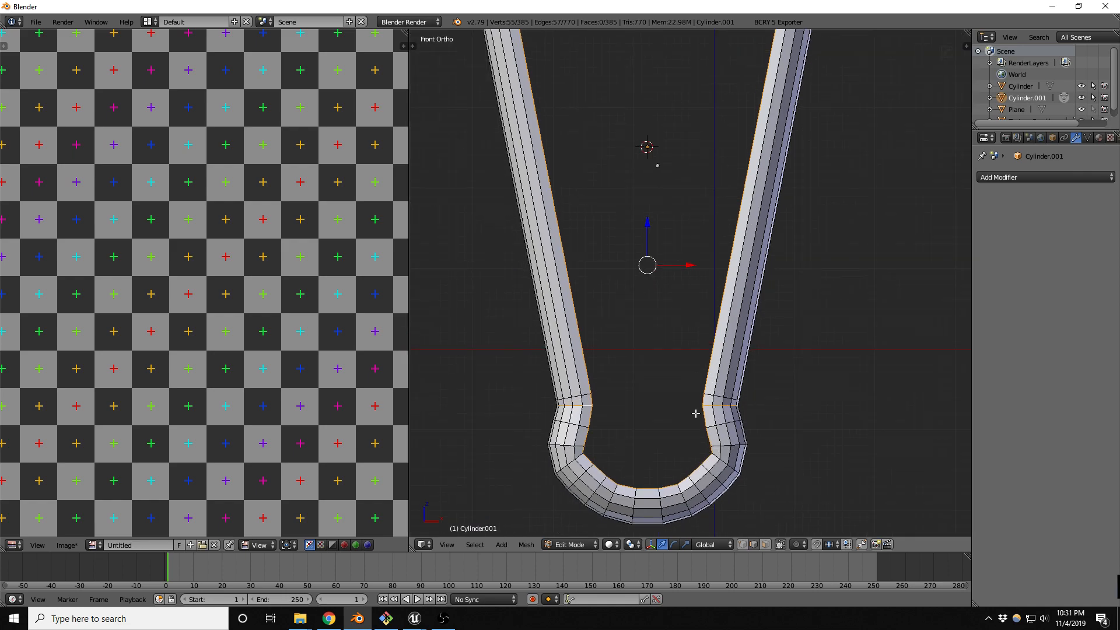
scroll(685, 426, "down", 4)
scroll(680, 199, "up", 3)
middle_click_drag(691, 299, 732, 370)
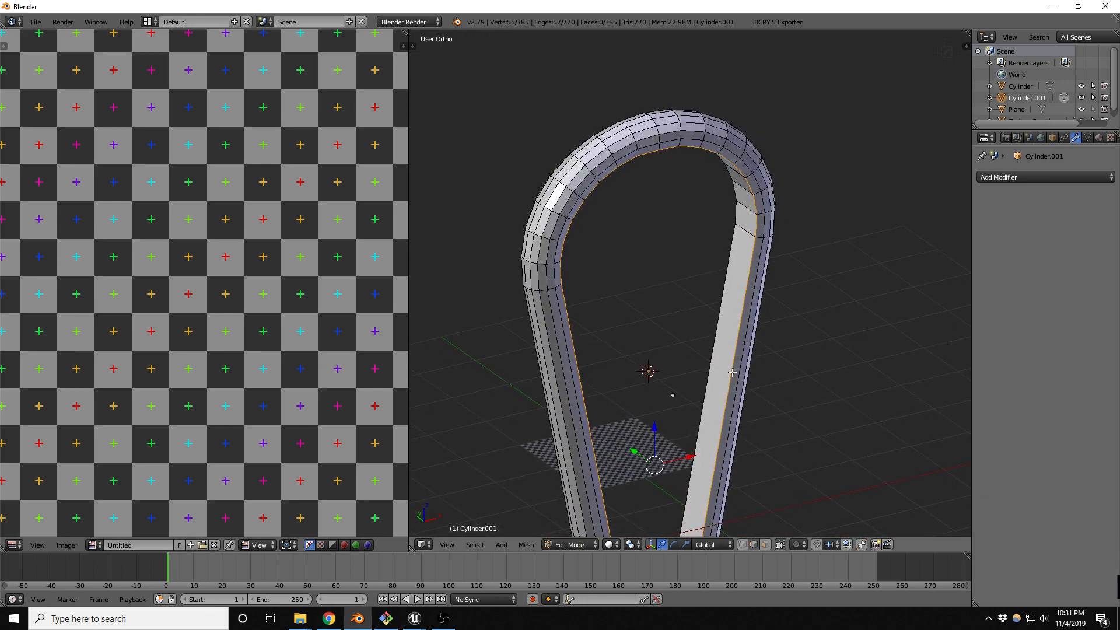
key("ctrl+e")
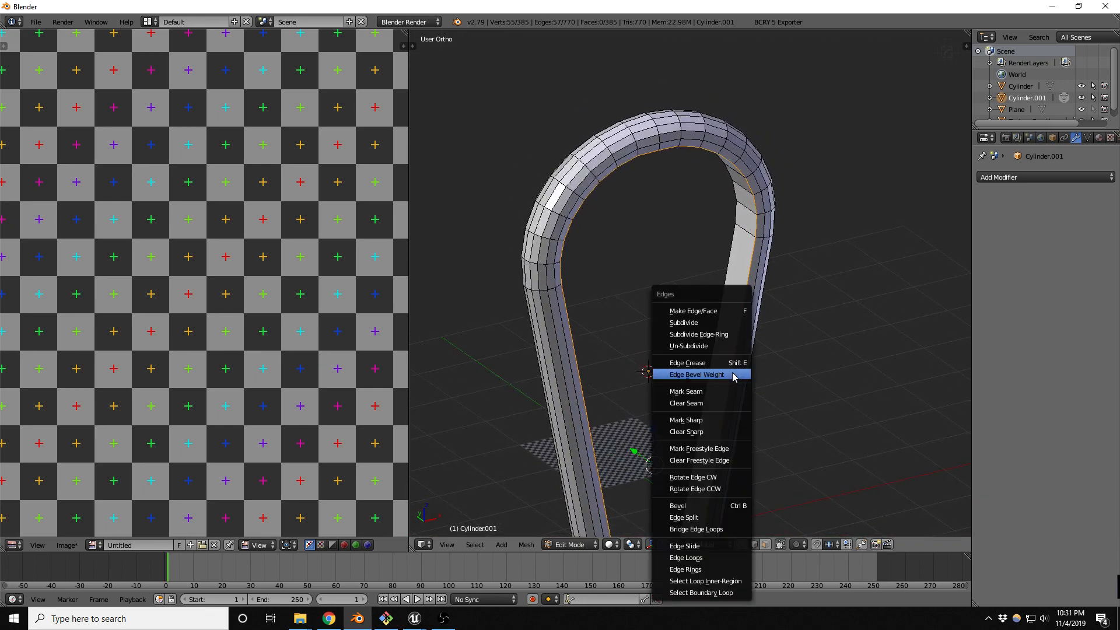
left_click(692, 392)
key("Tab")
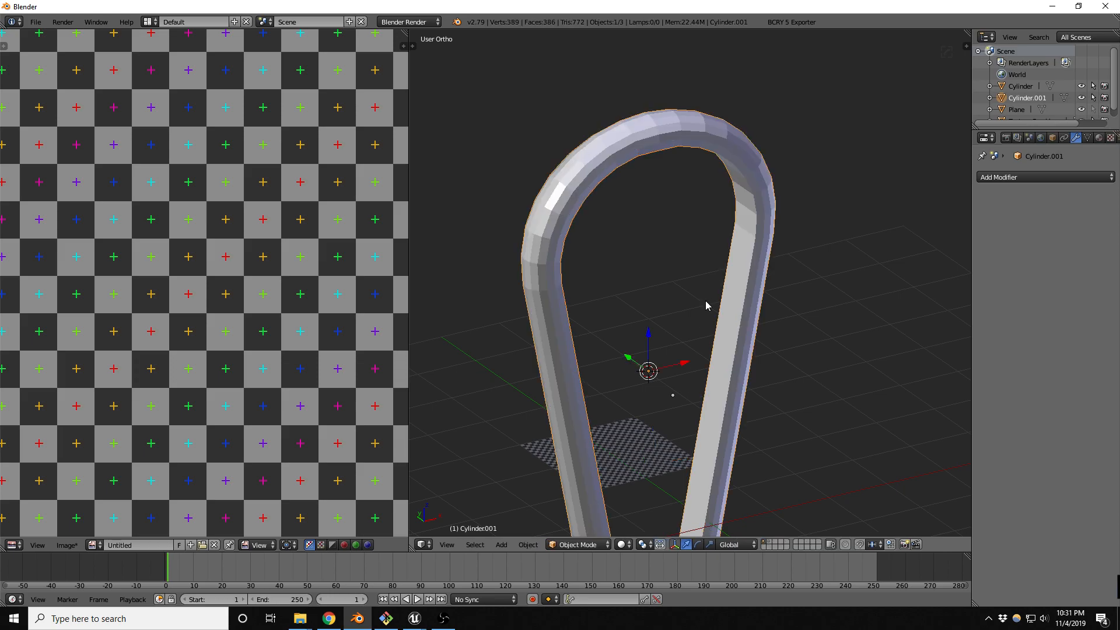
Apply smooth shading to the carabiner.
key("q")
left_click(706, 302)
scroll(660, 204, "down", 2)
mouse_move(689, 301)
middle_mouse_down()
mouse_move(645, 292)
mouse_move(690, 282)
mouse_move(707, 296)
mouse_move(700, 311)
middle_mouse_up()
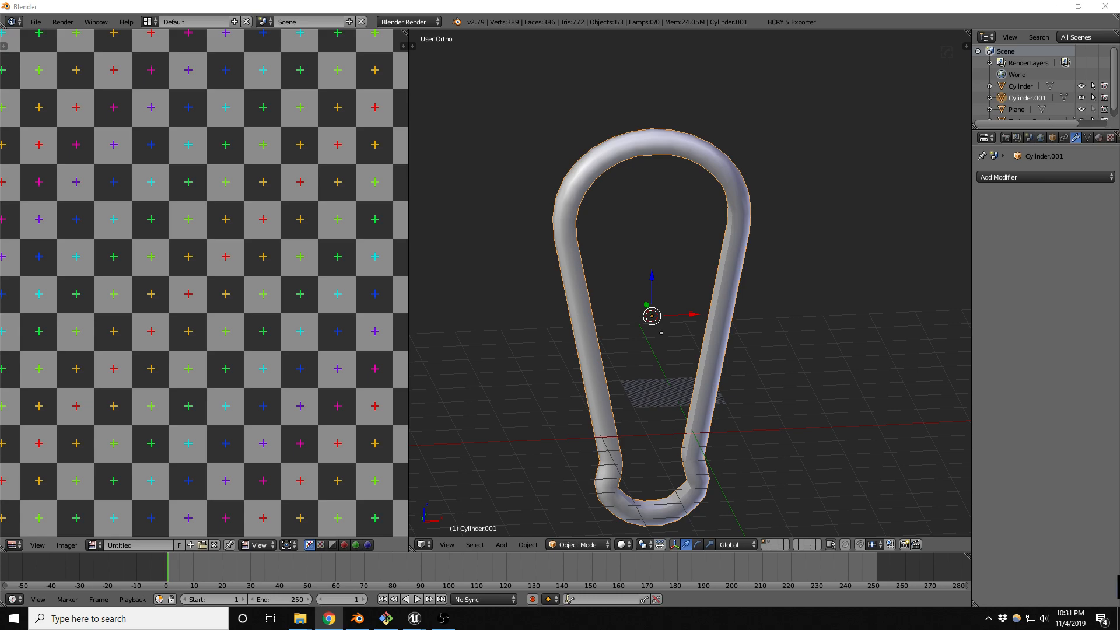
Select the whole carabiner mesh, unwrap its UVs along the seams, and check the checker texture in Object Mode.
middle_click_drag(632, 236, 666, 219)
key("Tab")
key("a")
key("a")
key("u")
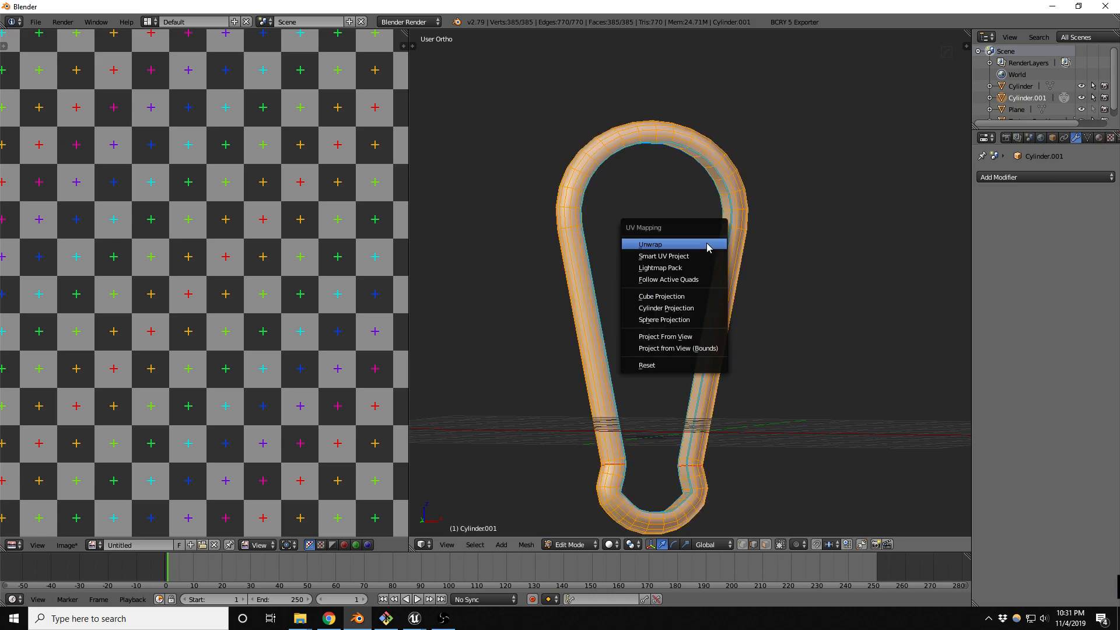
left_click(708, 244)
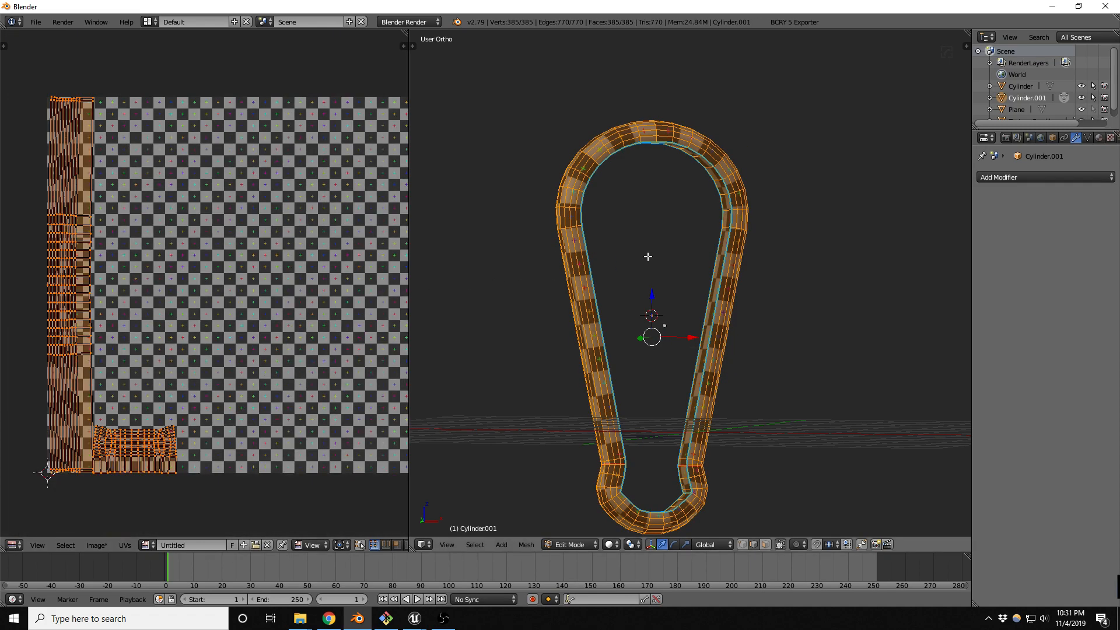
key("Tab")
left_click(35, 22)
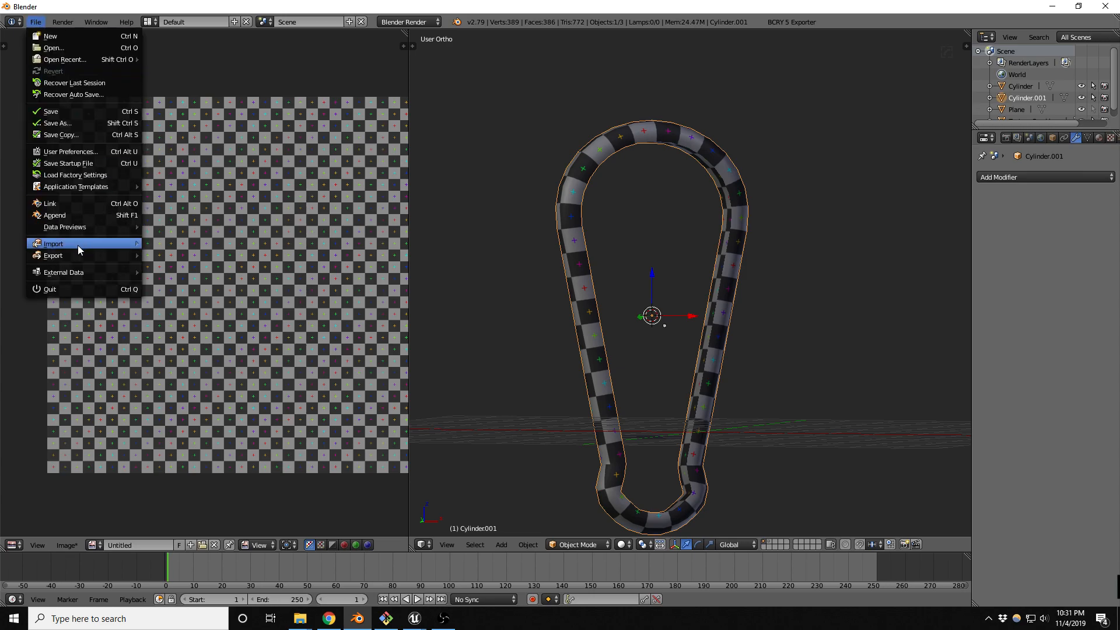
middle_click_drag(694, 183, 801, 212)
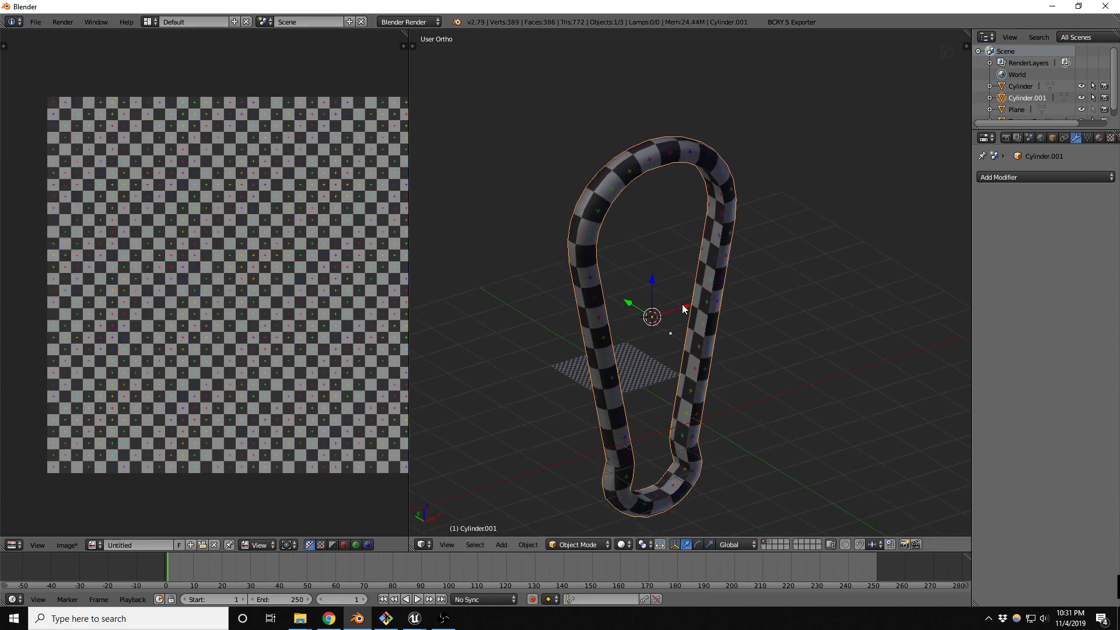
middle_click_drag(673, 300, 706, 319)
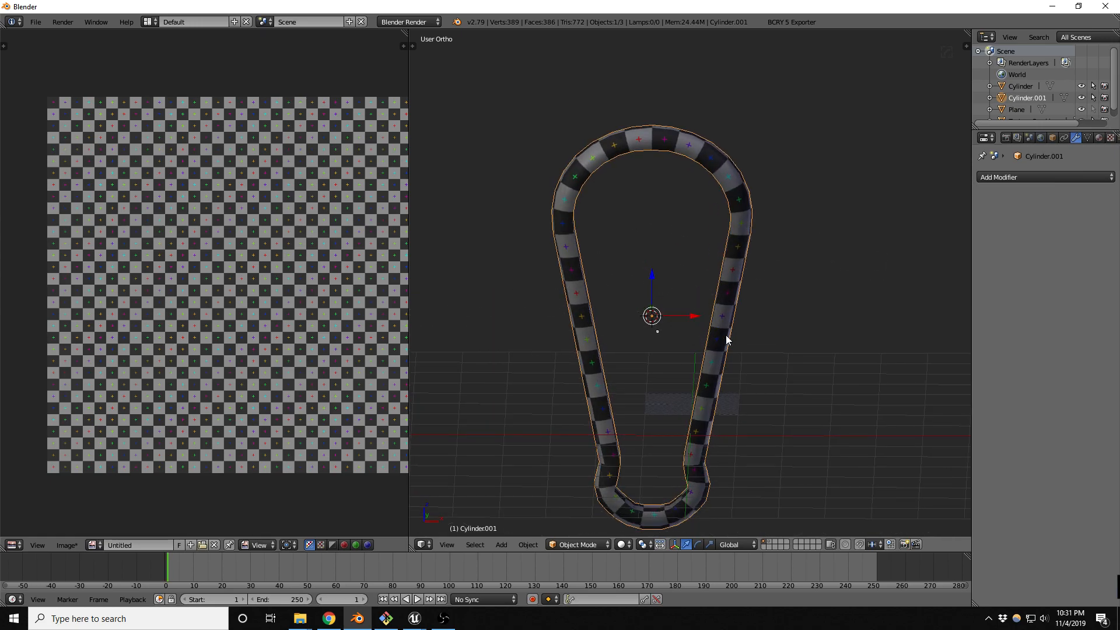
Scale the carabiner down at the world origin until it is smaller than the checkered plane.
key("KP_1")
scroll(725, 336, "down", 1)
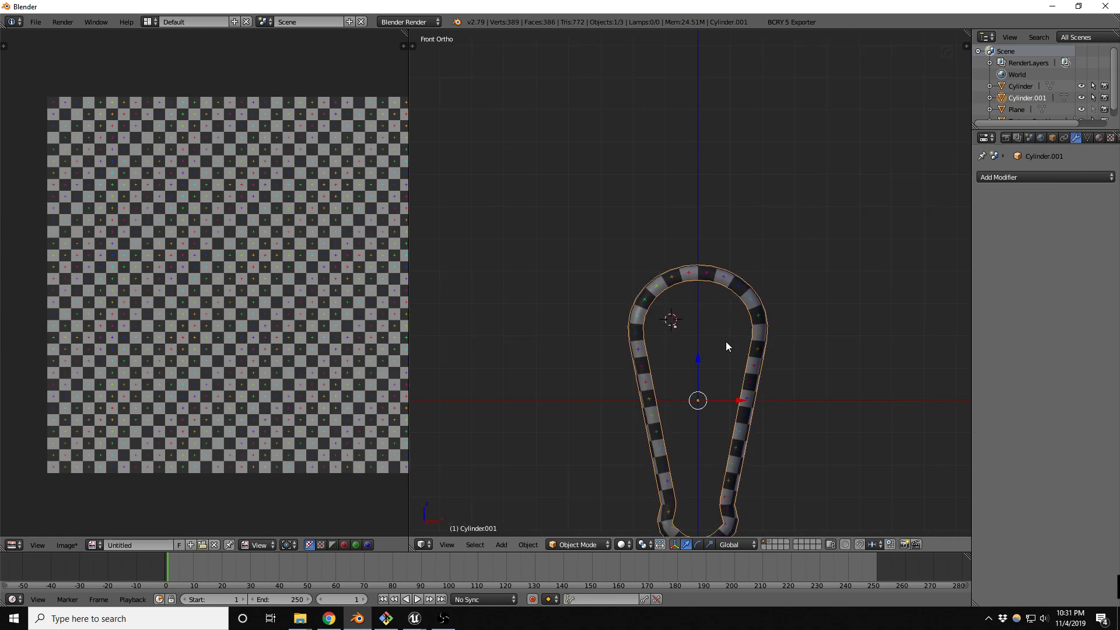
key("s")
left_click(707, 430)
middle_click_drag(707, 430, 797, 418)
key("alt+z")
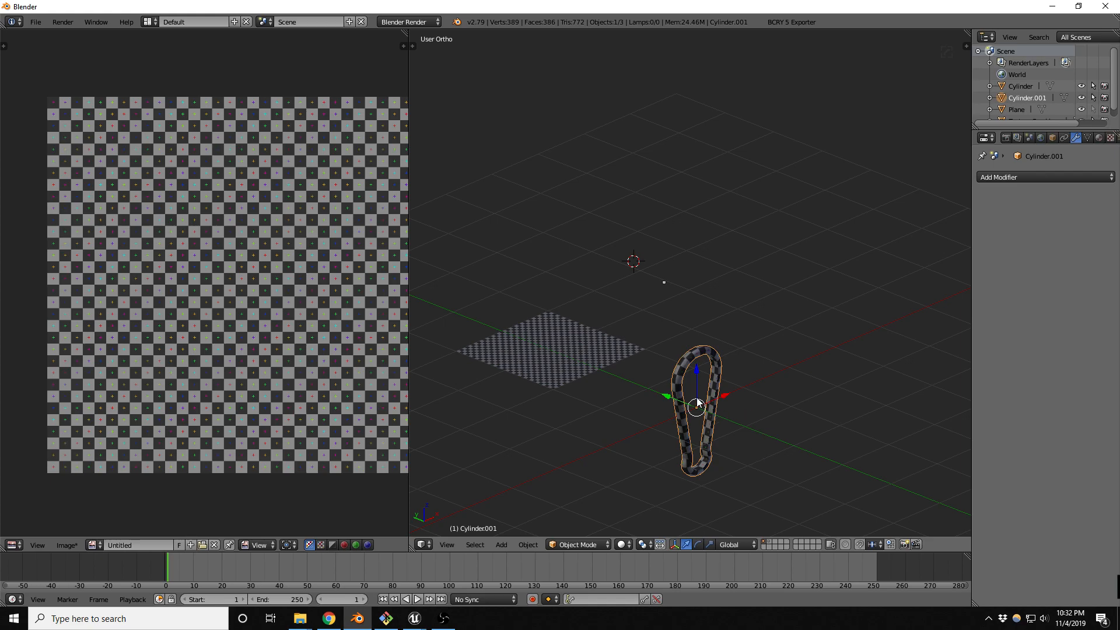
Add a torus mesh at the 3D cursor.
scroll(698, 402, "up", 5)
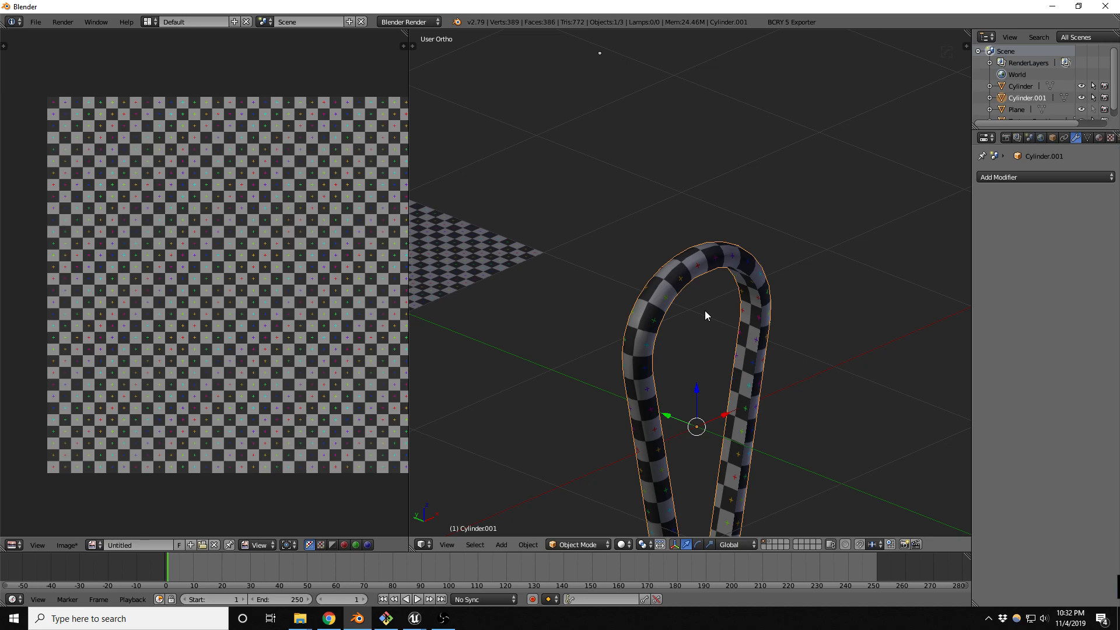
middle_click_drag(729, 310, 713, 301)
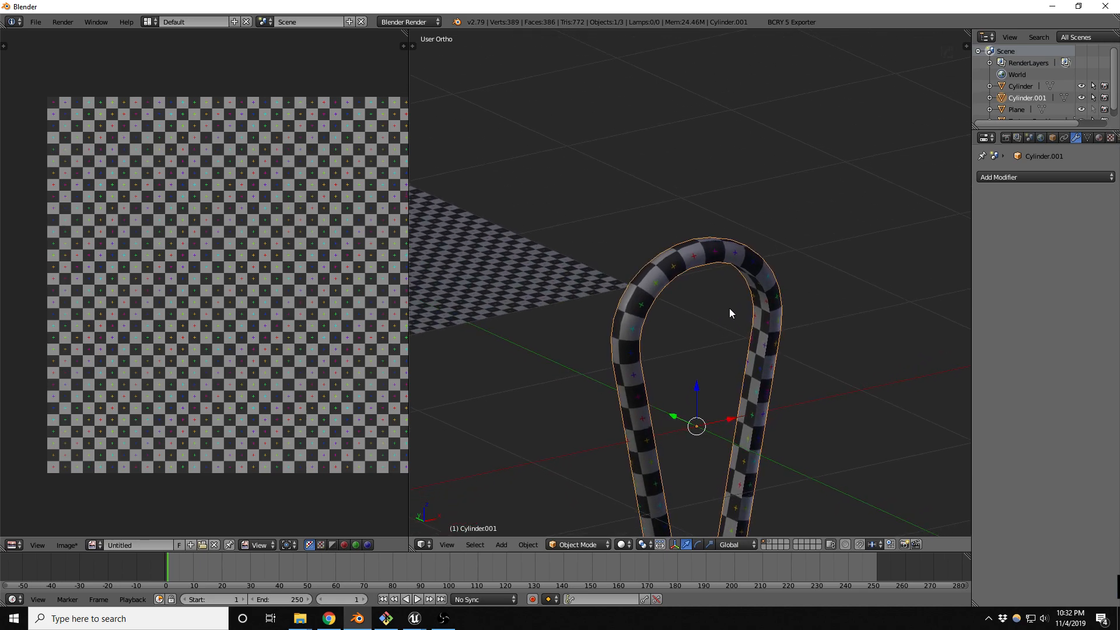
key("KP_3")
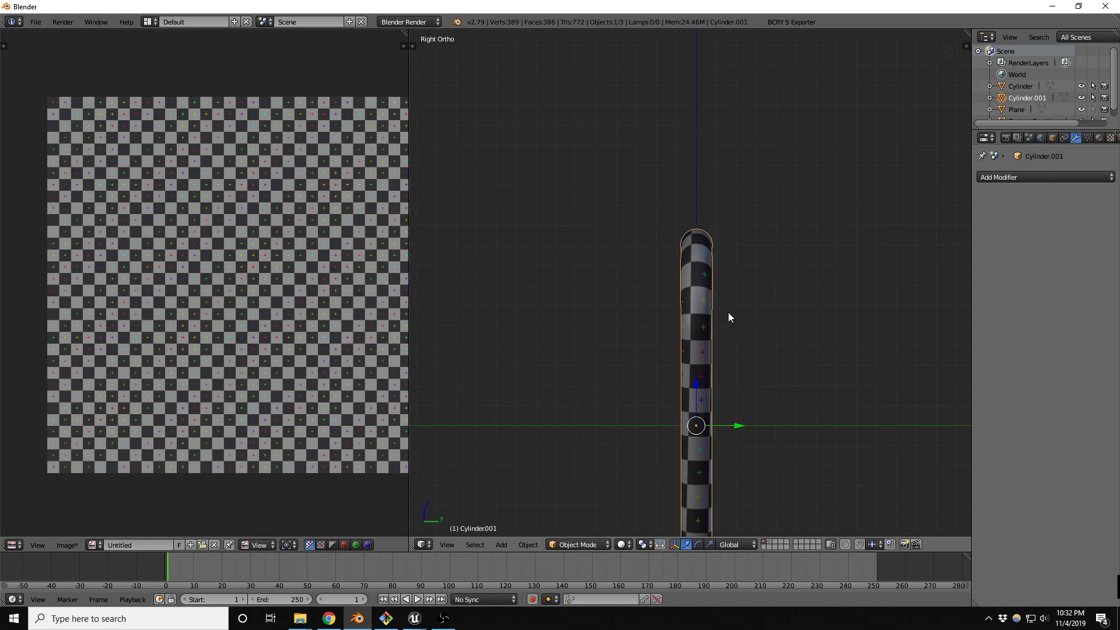
key("KP_1")
middle_click_drag(705, 281, 768, 306)
scroll(720, 283, "up", 2)
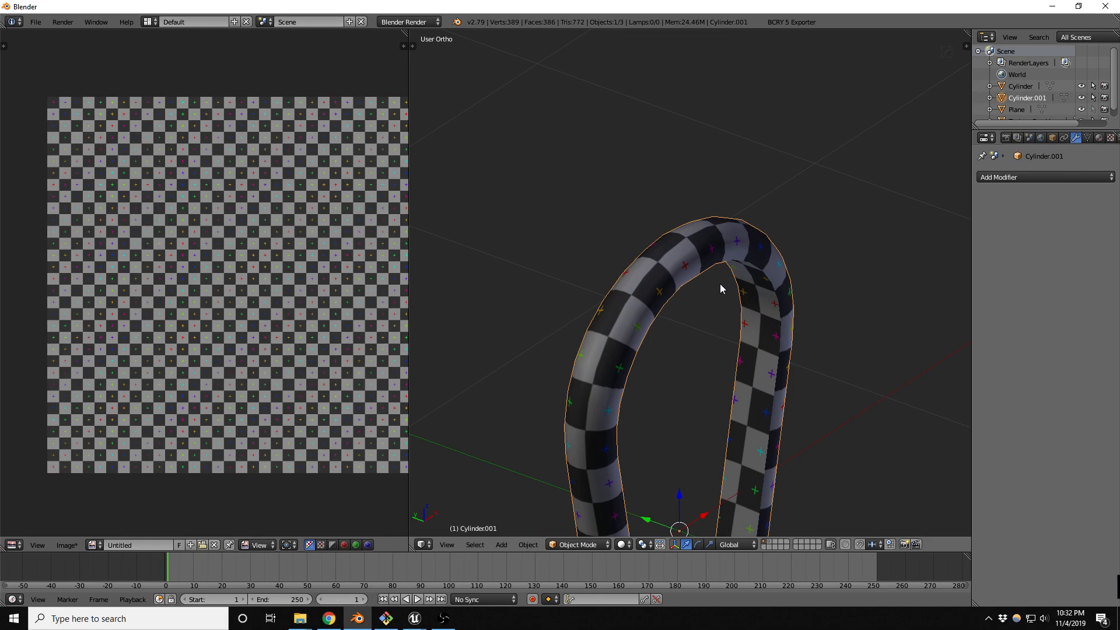
key("shift+a")
mouse_move(719, 283)
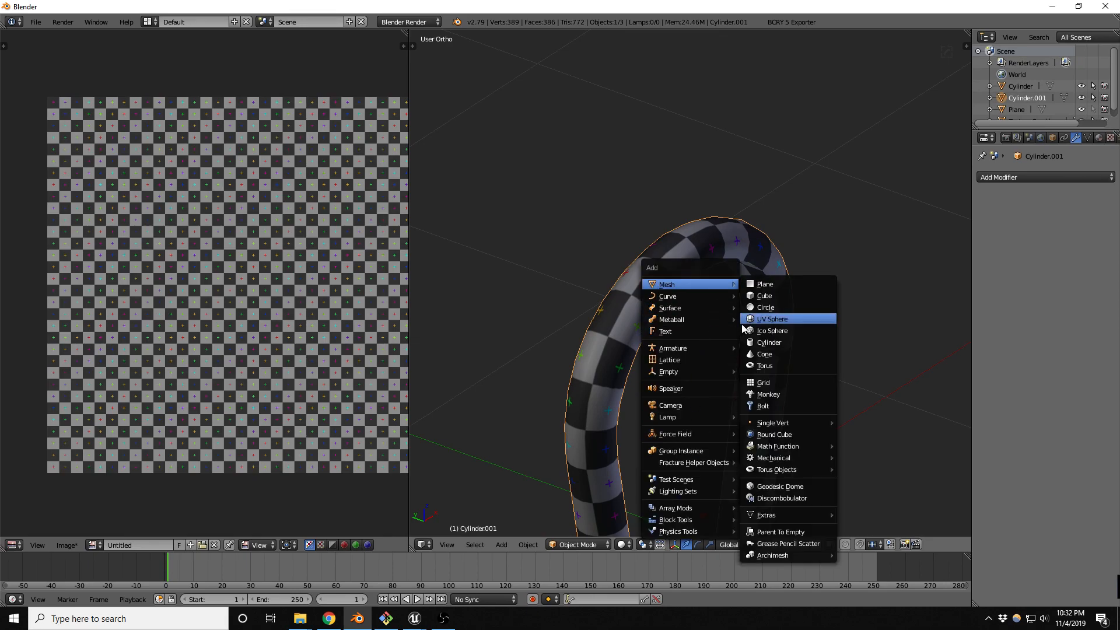
left_click(792, 368)
scroll(701, 293, "down", 5)
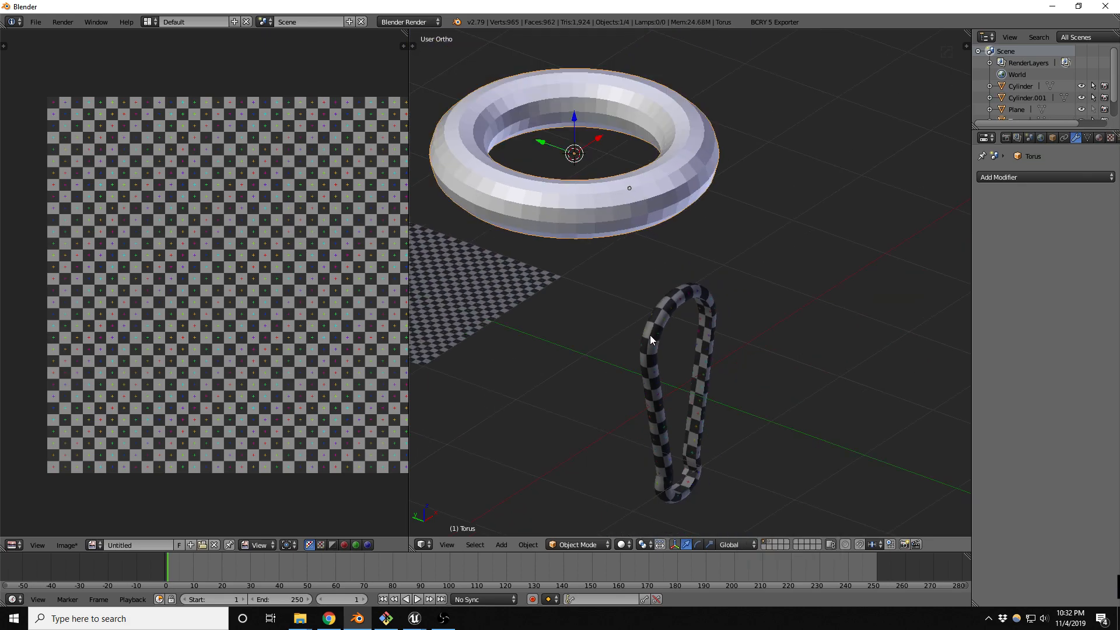
Set the torus to 14 major segments and 9 minor segments.
scroll(561, 177, "up", 2)
key("t")
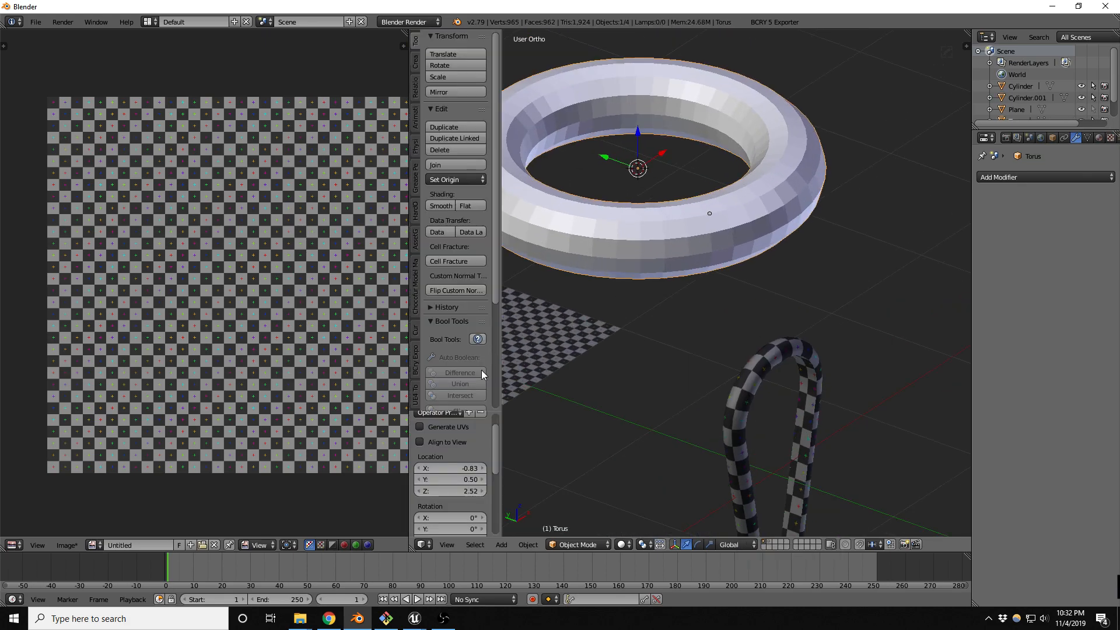
scroll(461, 464, "down", 6)
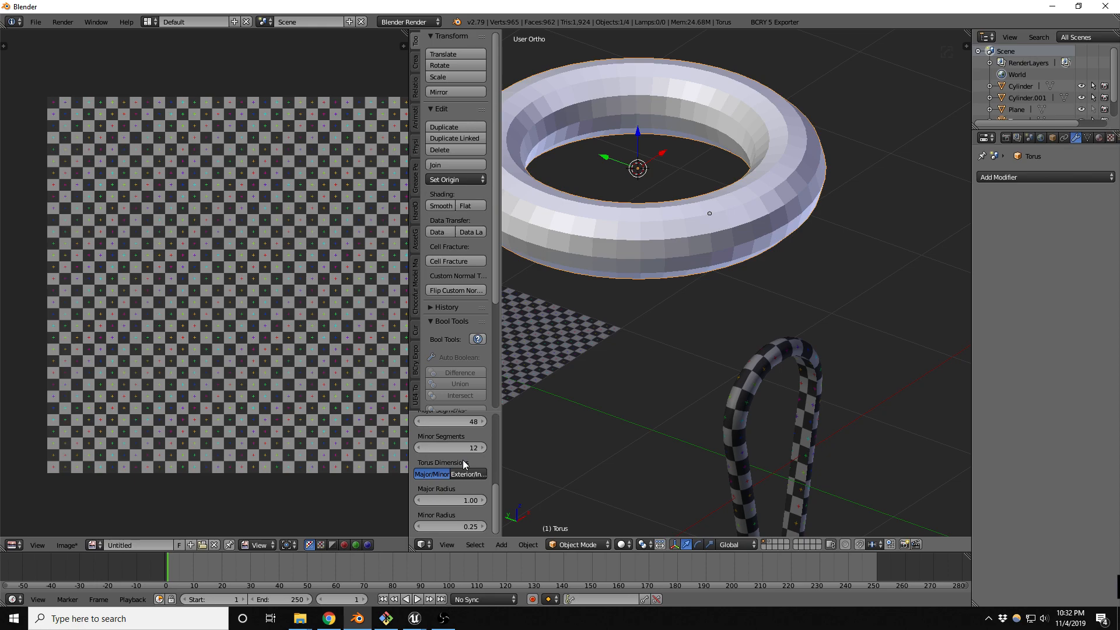
left_click_drag(460, 450, 422, 423)
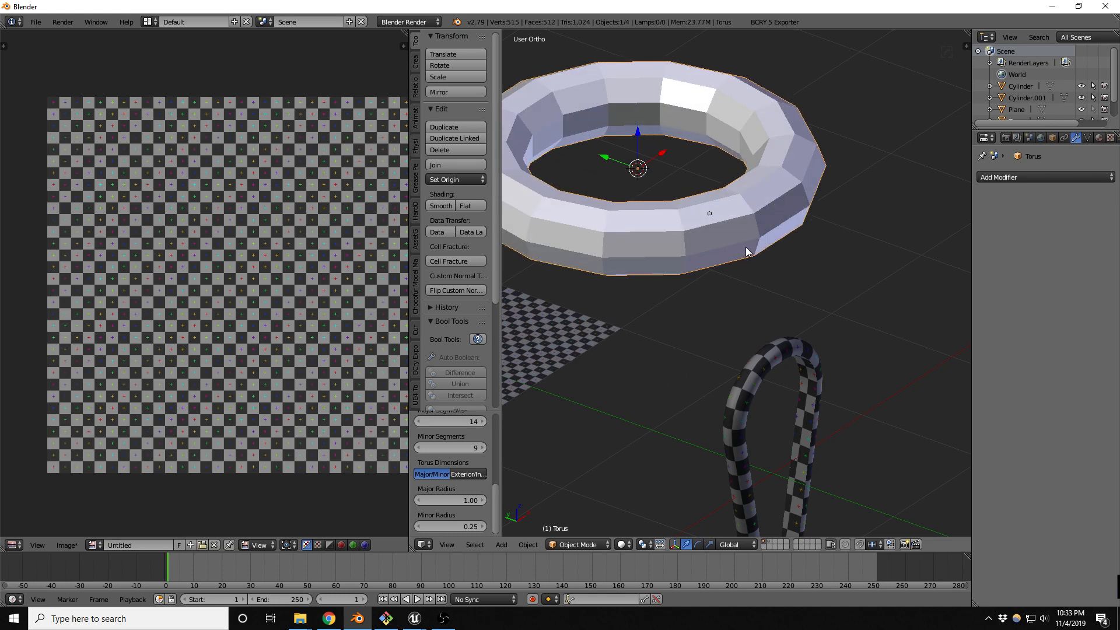
Thin the torus tube with Shrink/Fatten in Edit Mode and scale the ring down to about 0.447.
key("Tab")
scroll(714, 212, "down", 2)
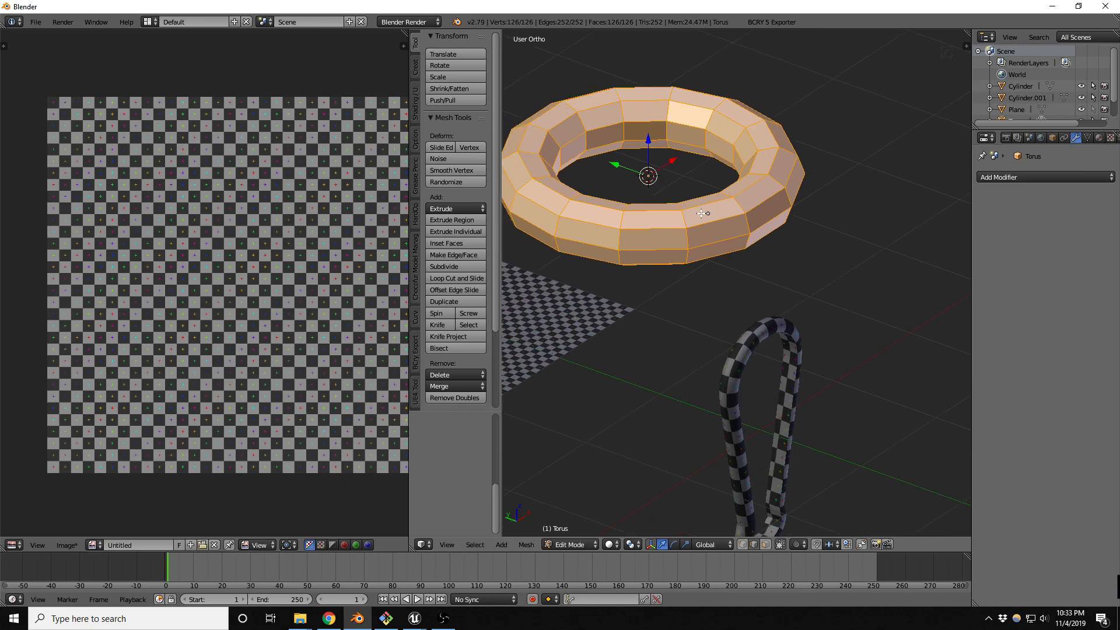
key("alt+s")
left_click(742, 216)
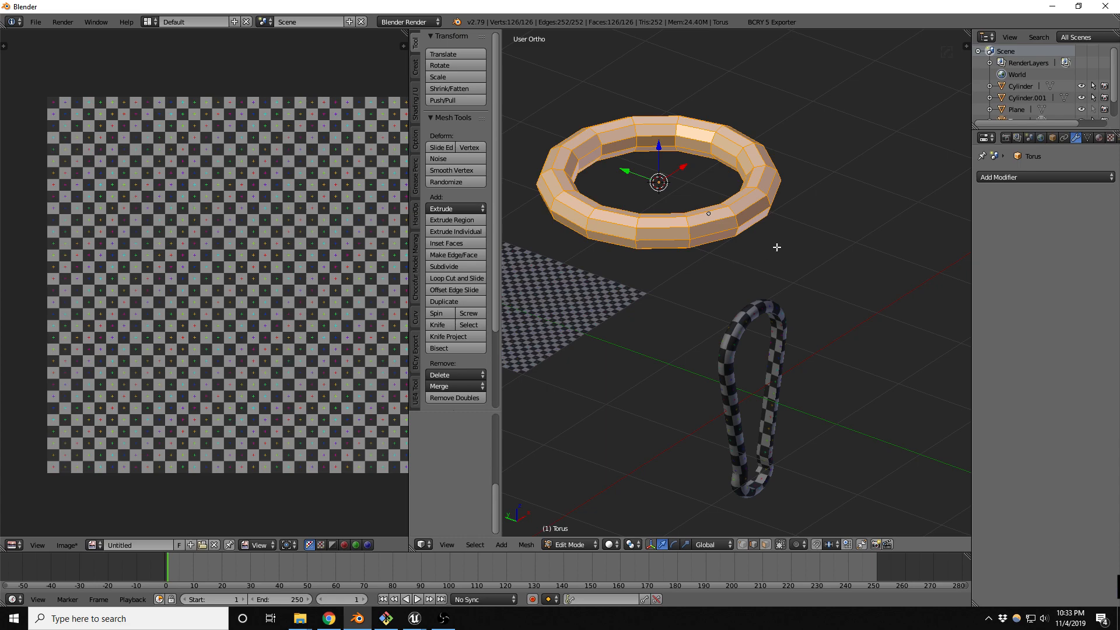
key("s")
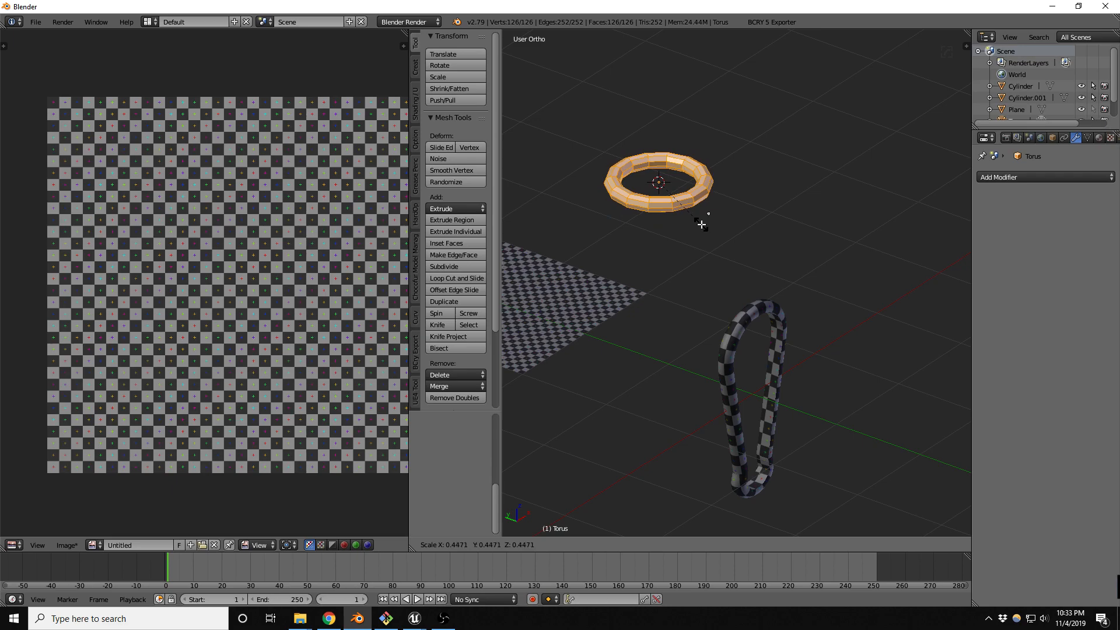
left_click(701, 225)
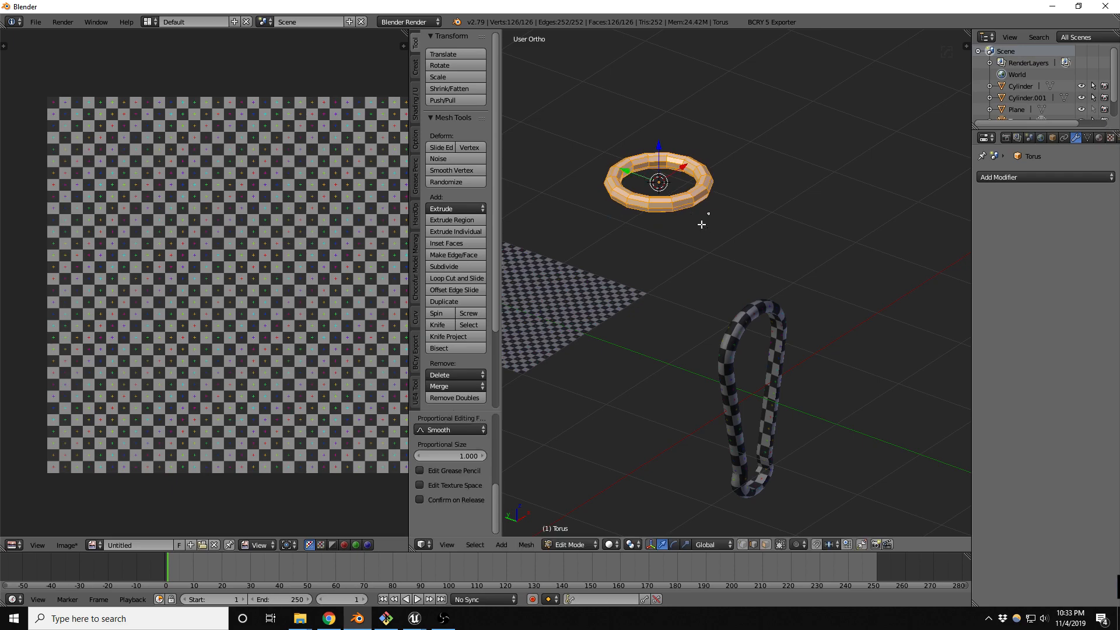
Move the torus from the 3D cursor to the upper end of the checkered loop, aligning it in the front view.
key("g")
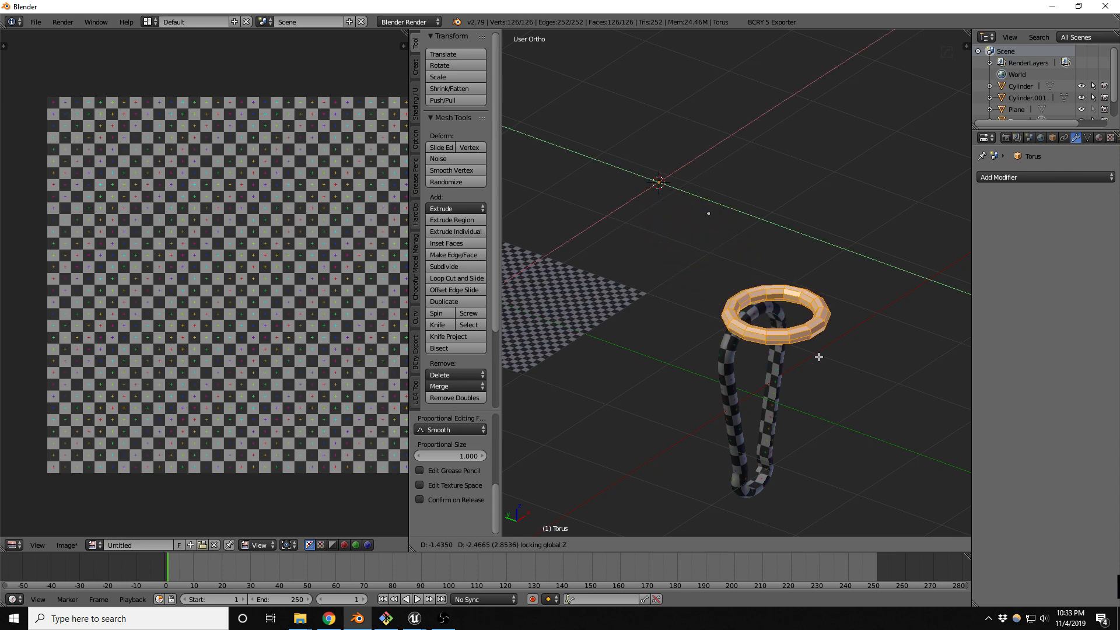
left_click(818, 314)
middle_click_drag(818, 314, 791, 280)
key("KP_1")
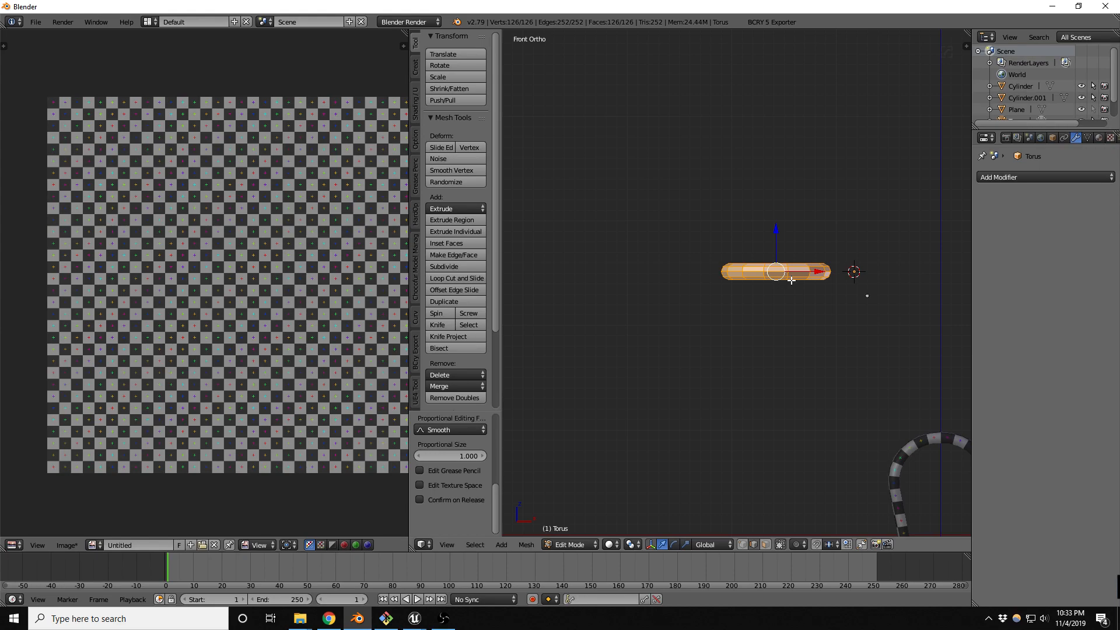
key("g")
left_click(876, 459)
middle_click_drag(875, 459, 926, 453)
left_click_drag(885, 470, 722, 437)
Rotate the torus upright and nudge it into place beside the top bend of the checkered loop.
key("r")
left_click(749, 431)
left_click_drag(757, 412, 775, 383)
middle_click_drag(774, 384, 658, 351)
left_click_drag(763, 371, 763, 347)
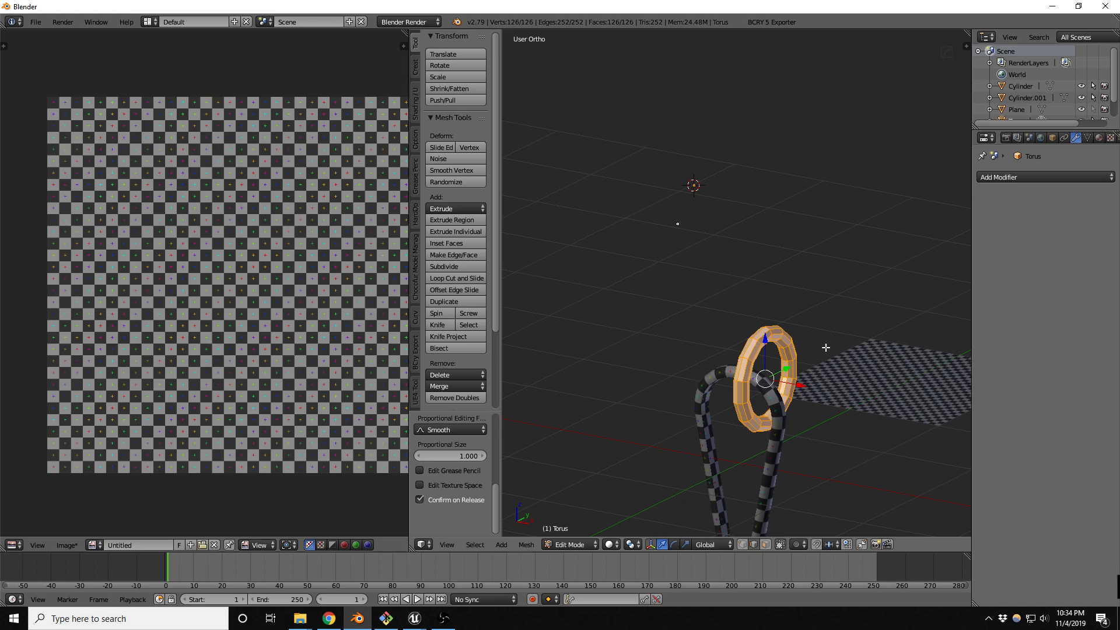
Scale the torus down uniformly into a small ring only somewhat wider than the checkered tube.
middle_click_drag(775, 343, 740, 329)
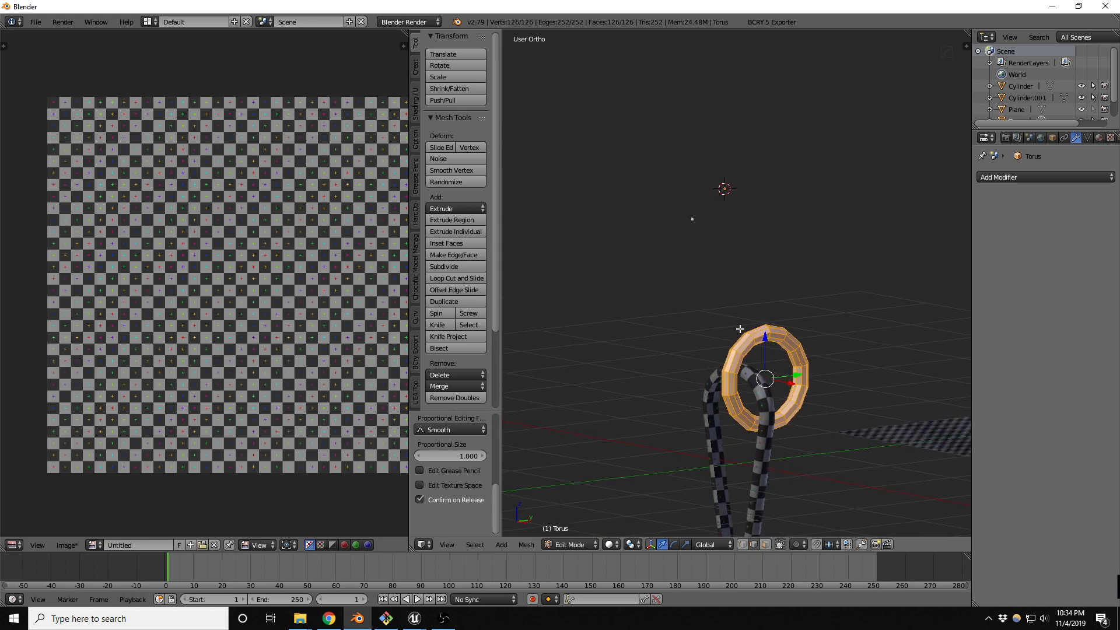
key("KP_1")
key("KP_3")
scroll(784, 370, "up", 4)
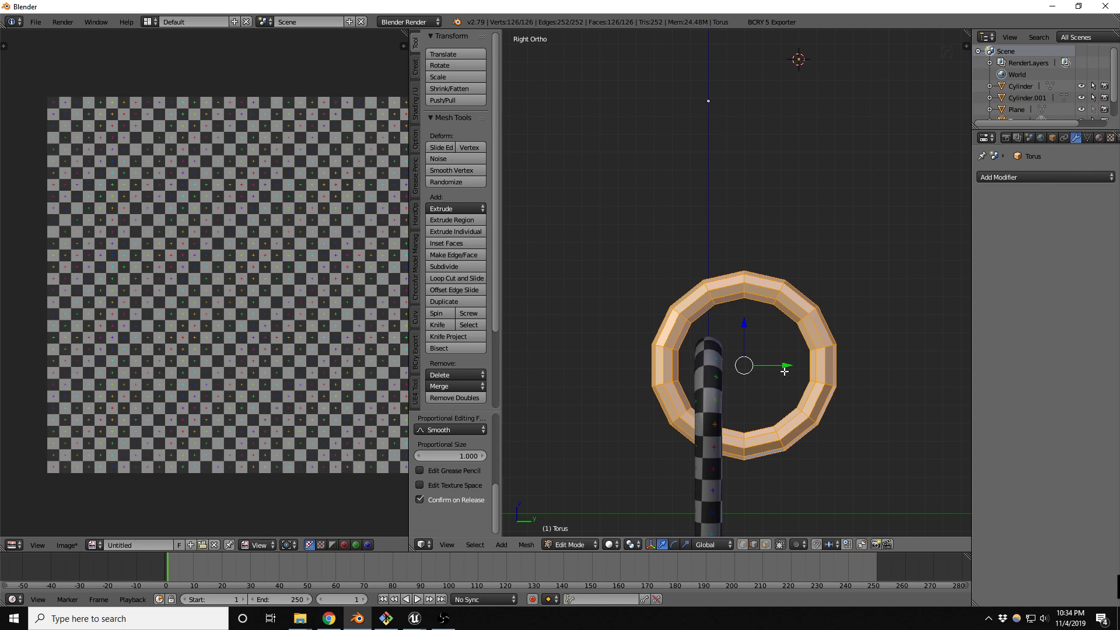
key("s")
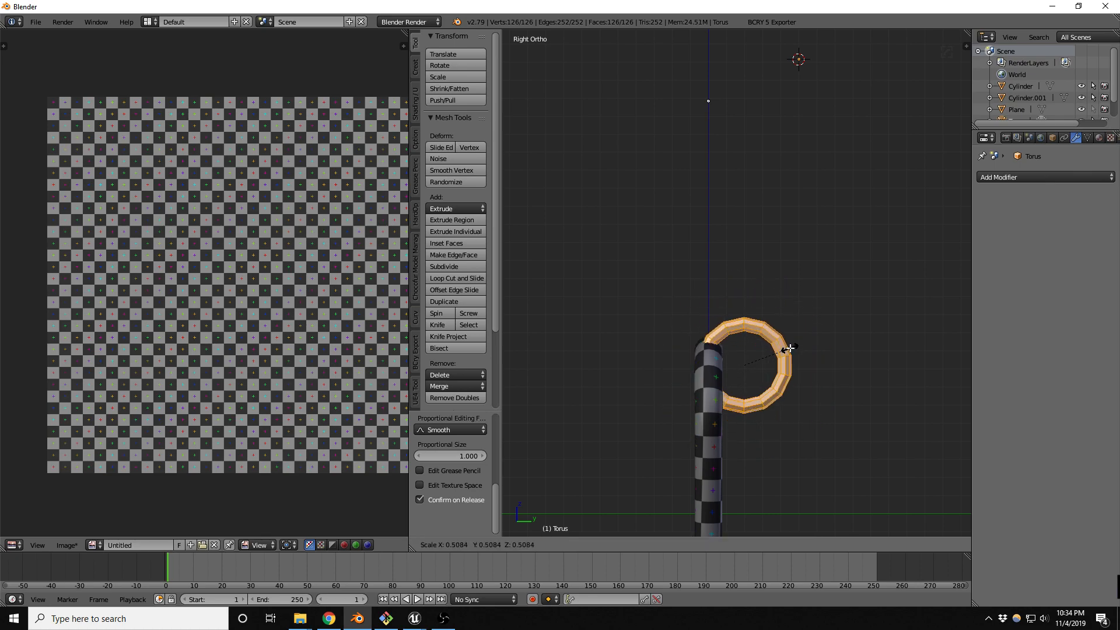
right_click(789, 348)
key("alt+s")
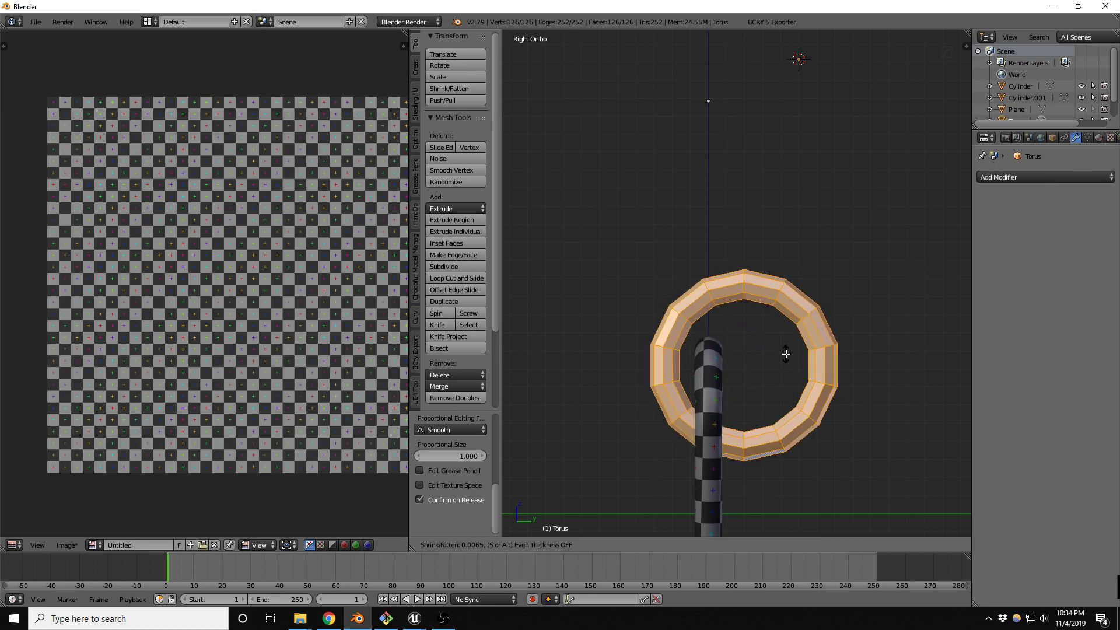
right_click(781, 354)
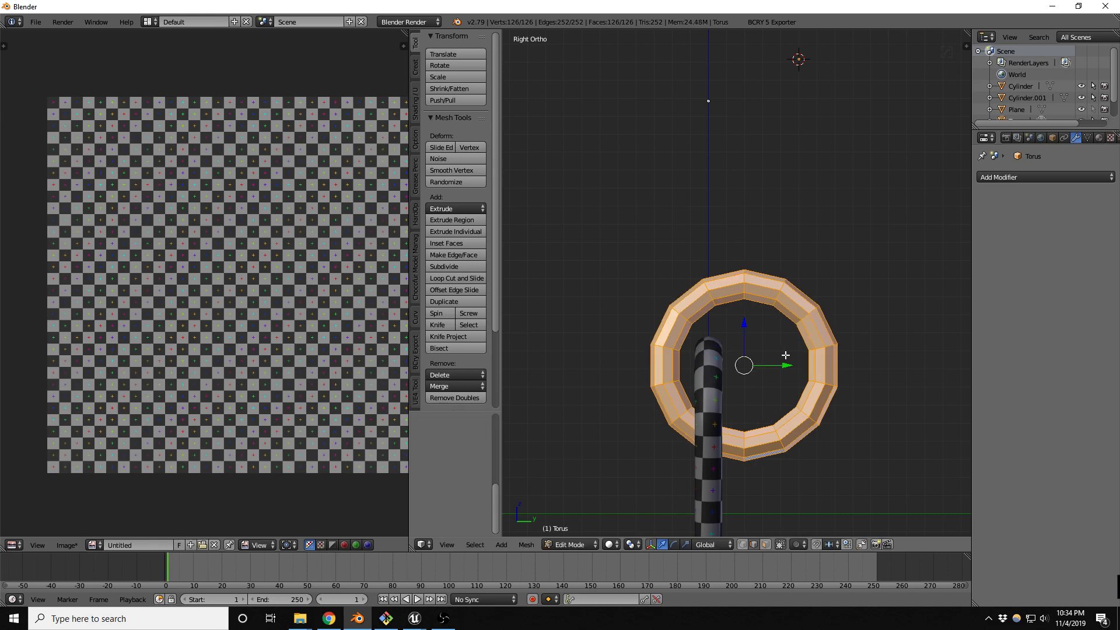
key("s")
left_click(784, 364)
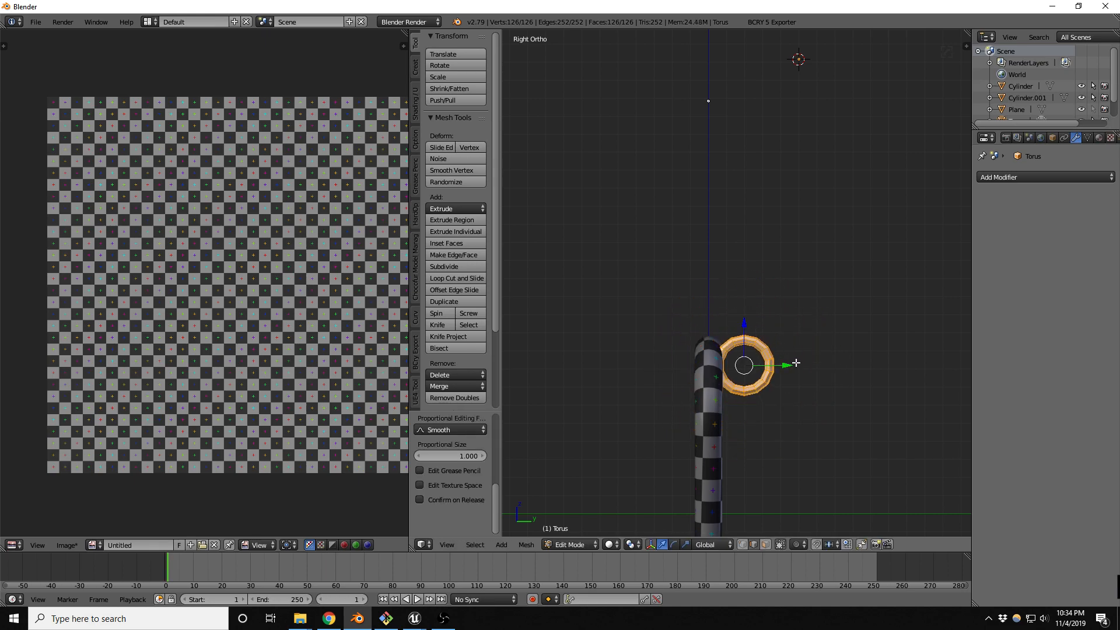
Thicken the small ring's cross-section with Shrink/Fatten.
key("alt+s")
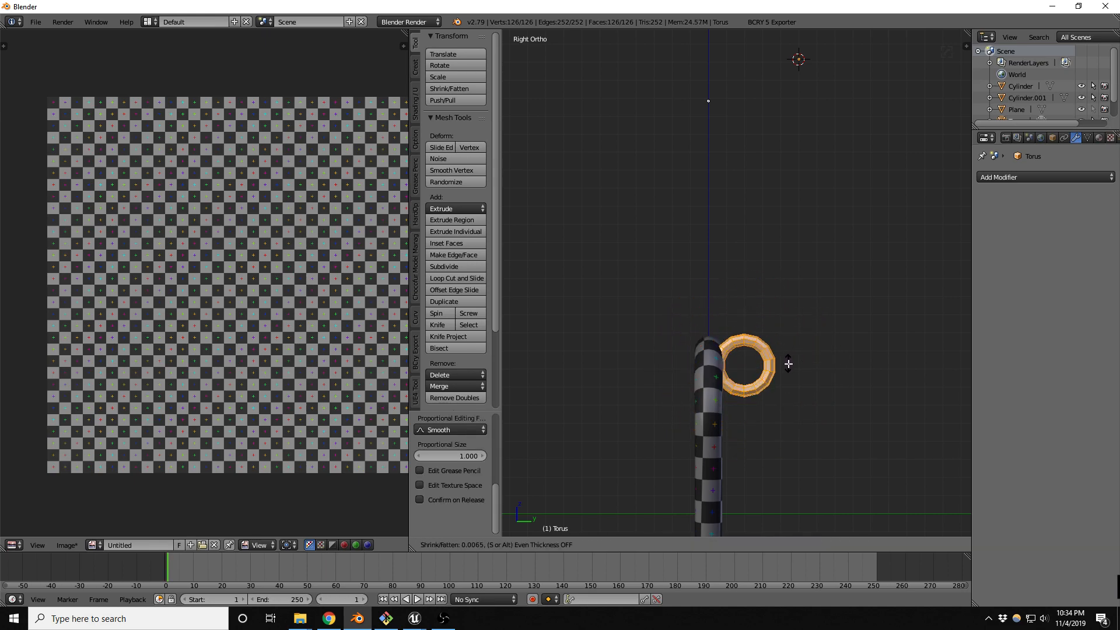
right_click(788, 363)
key("f")
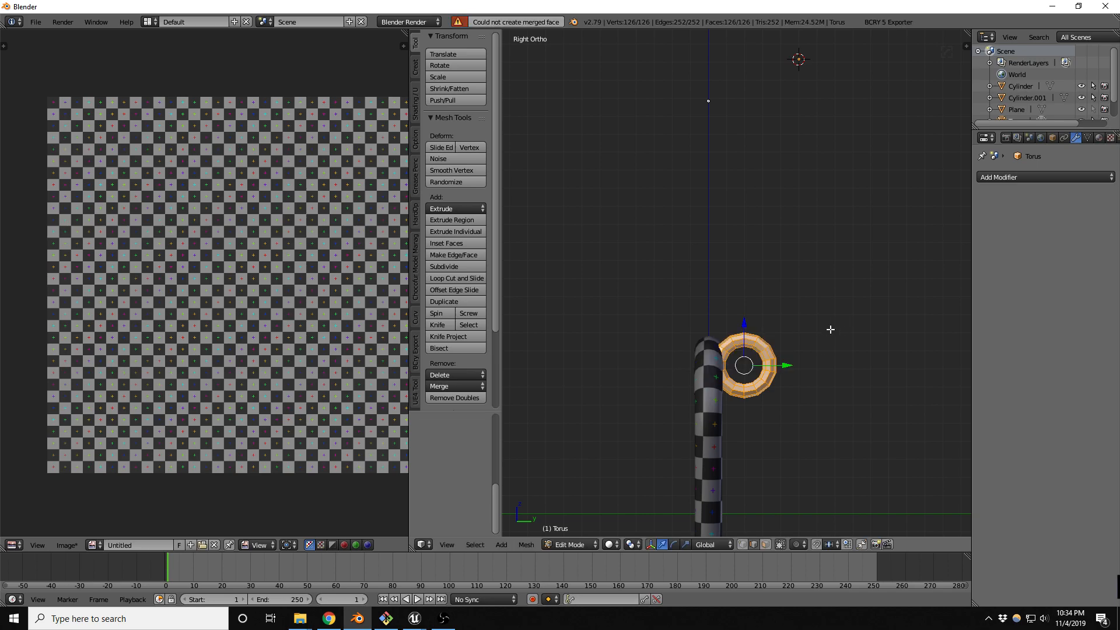
Move the ring onto the peak of the checkered loop so that it encircles the tube.
key("g")
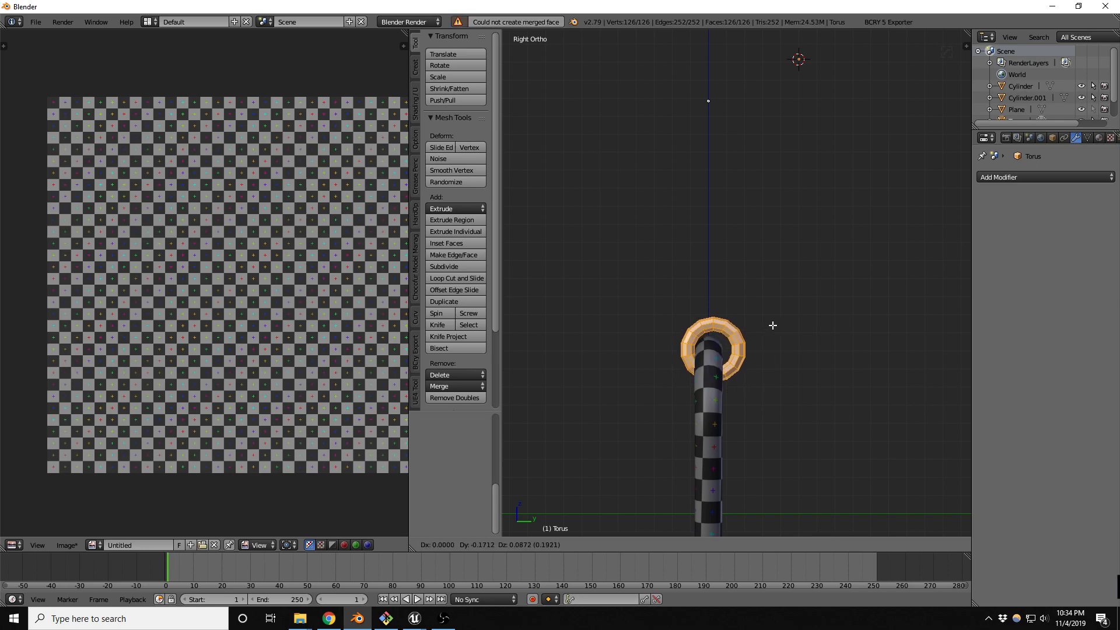
left_click(772, 324)
middle_click_drag(773, 325, 886, 357)
left_click_drag(752, 342, 728, 341)
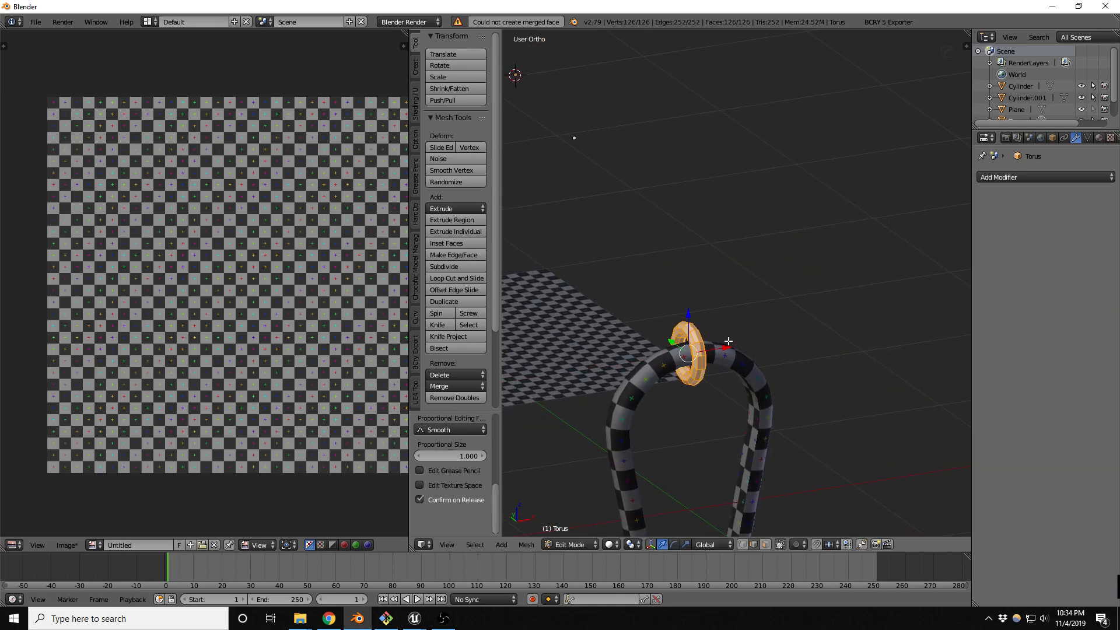
middle_click_drag(728, 341, 793, 362)
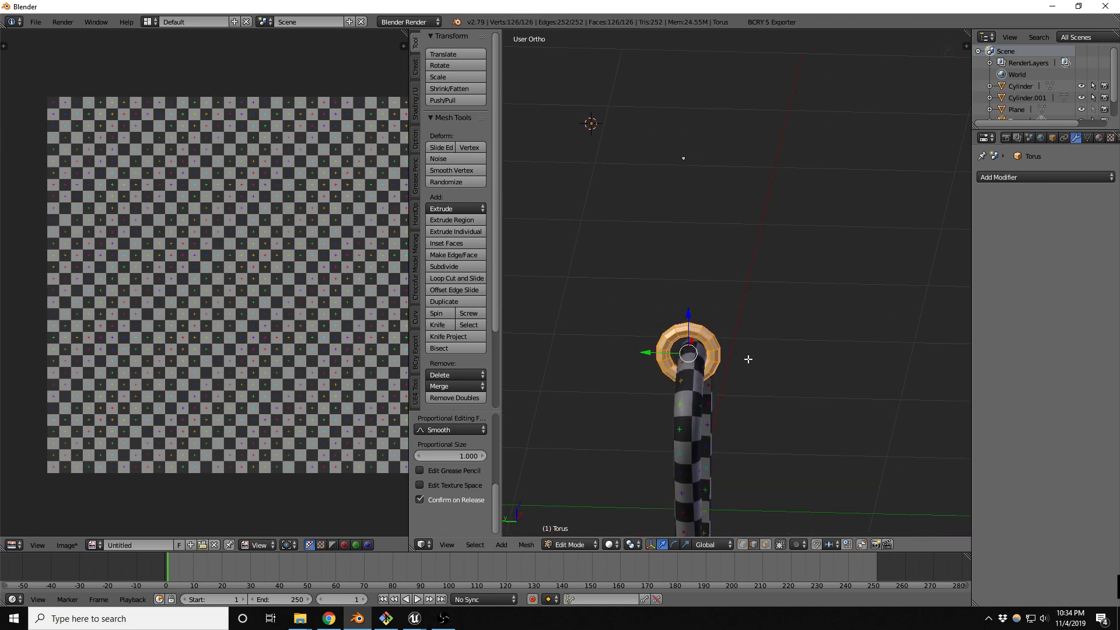
left_click_drag(644, 352, 651, 352)
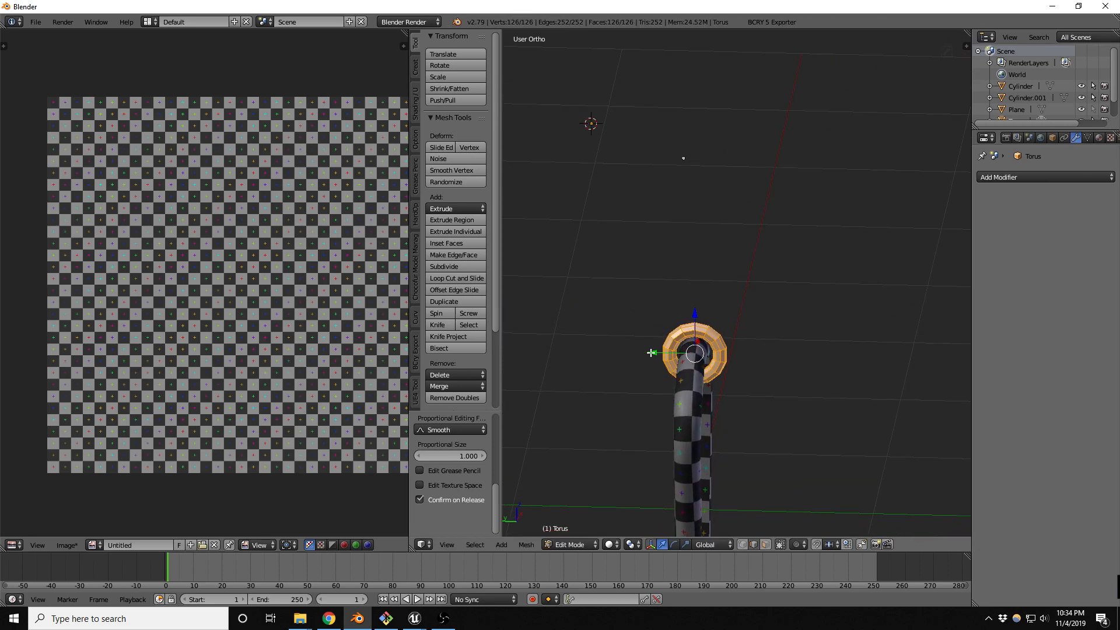
Centre the ring on the tube along Y in the right view and fatten it by about 0.01.
key("KP_3")
scroll(674, 349, "up", 5)
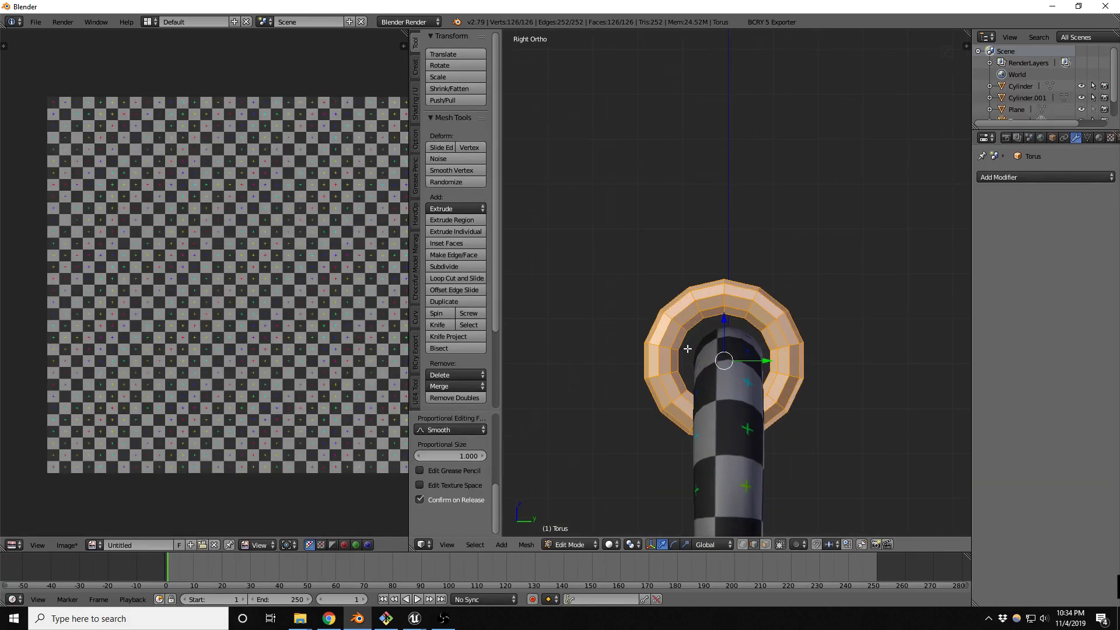
left_click_drag(758, 362, 761, 361)
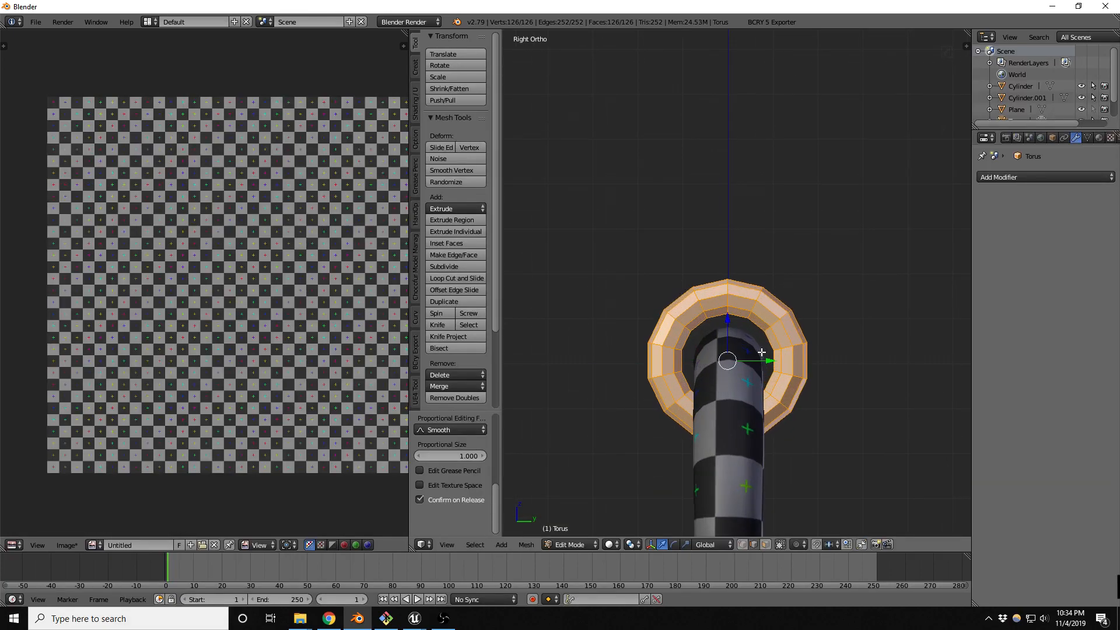
key("alt+s")
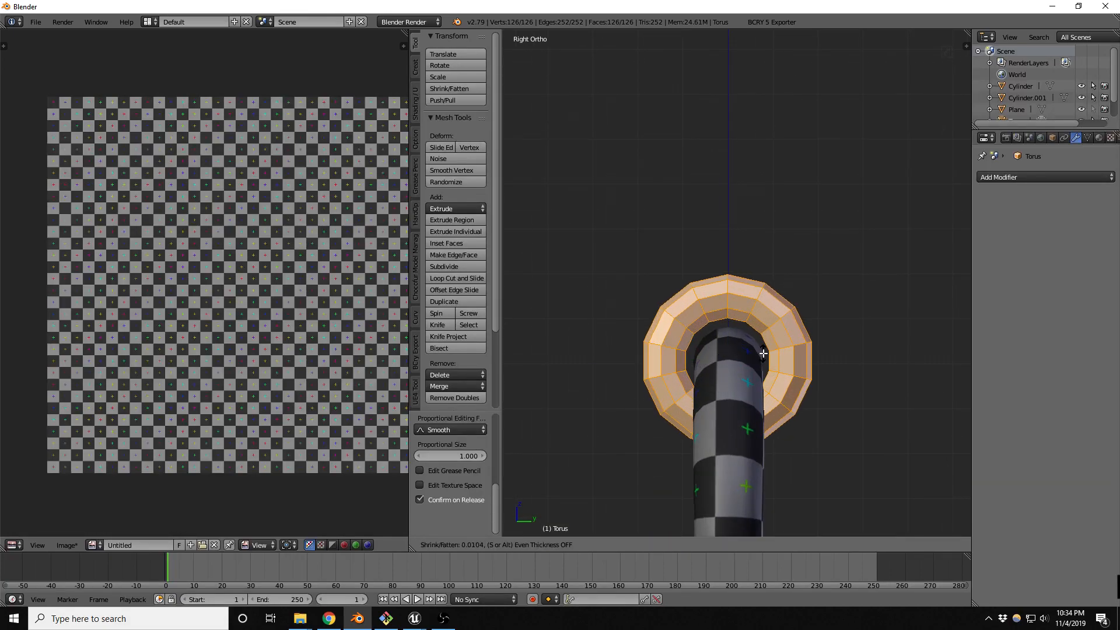
left_click(761, 351)
Apply smooth shading to the ring in Object Mode.
scroll(676, 334, "down", 3)
middle_click_drag(676, 334, 601, 369)
scroll(736, 330, "up", 5)
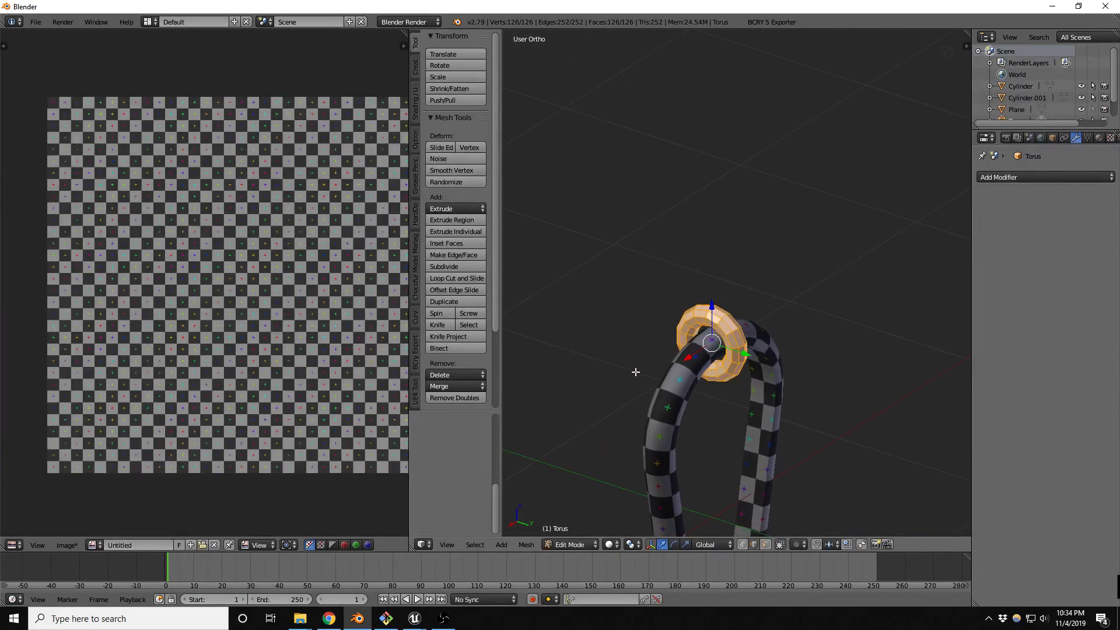
key("Tab")
key("q")
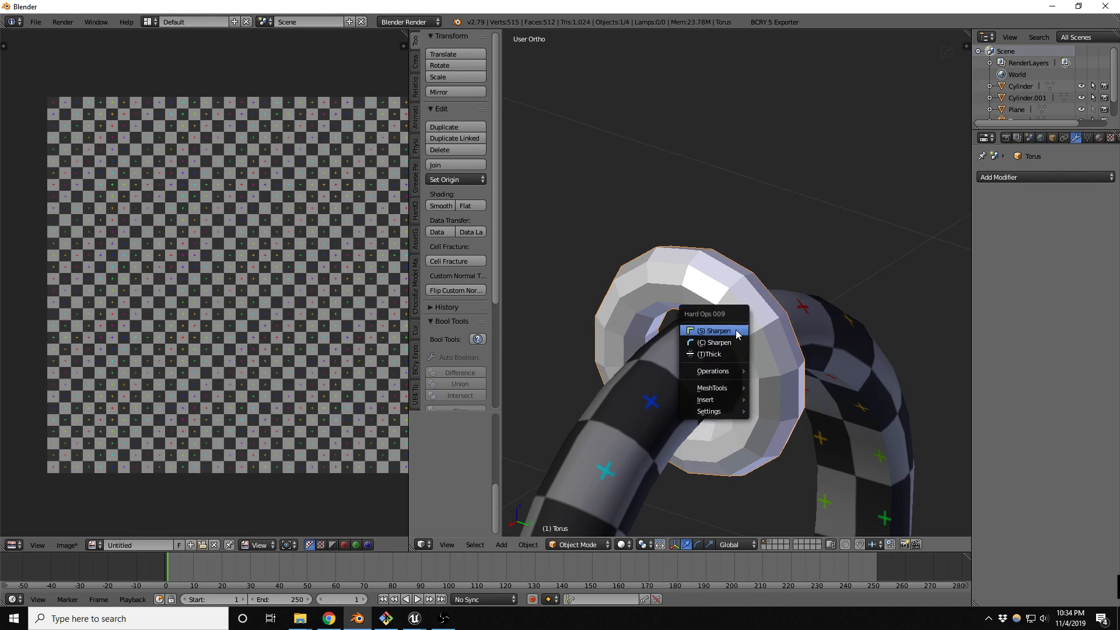
left_click(736, 330)
left_click(733, 330)
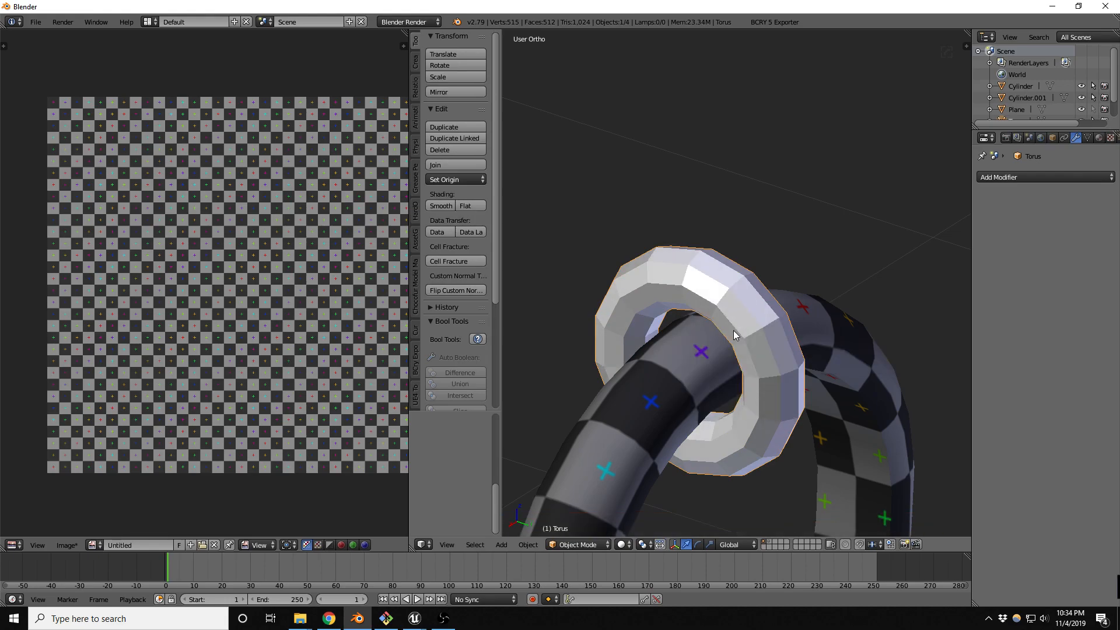
left_click(440, 205)
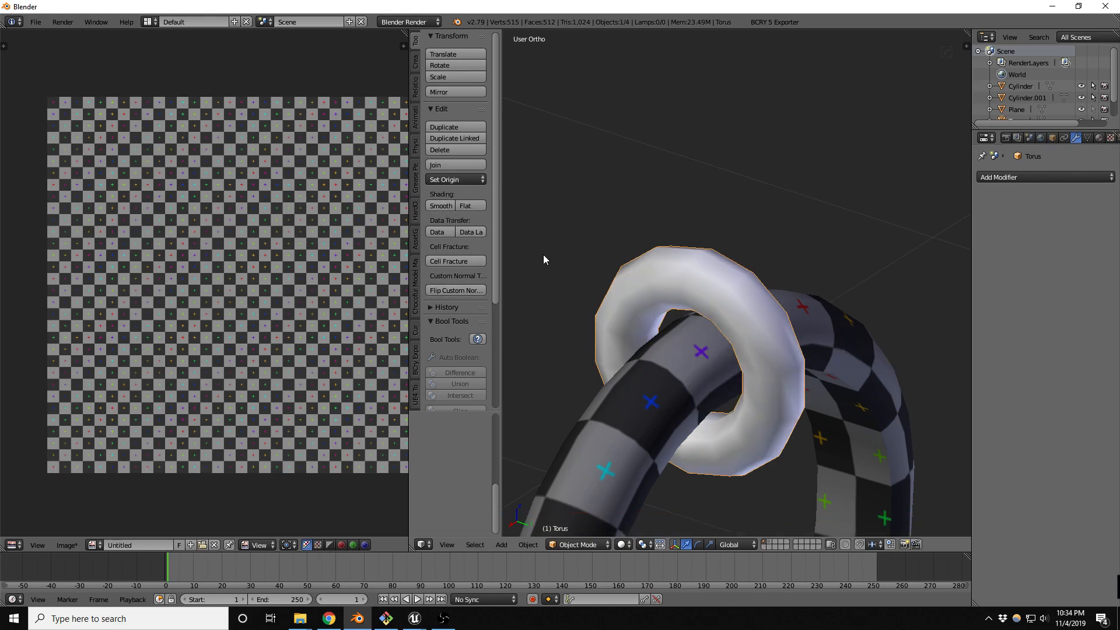
Return to the ring's Edit Mode and add a cylinder with 8 vertices to the same mesh.
scroll(698, 278, "down", 3)
key("Tab")
key("ctrl+Tab")
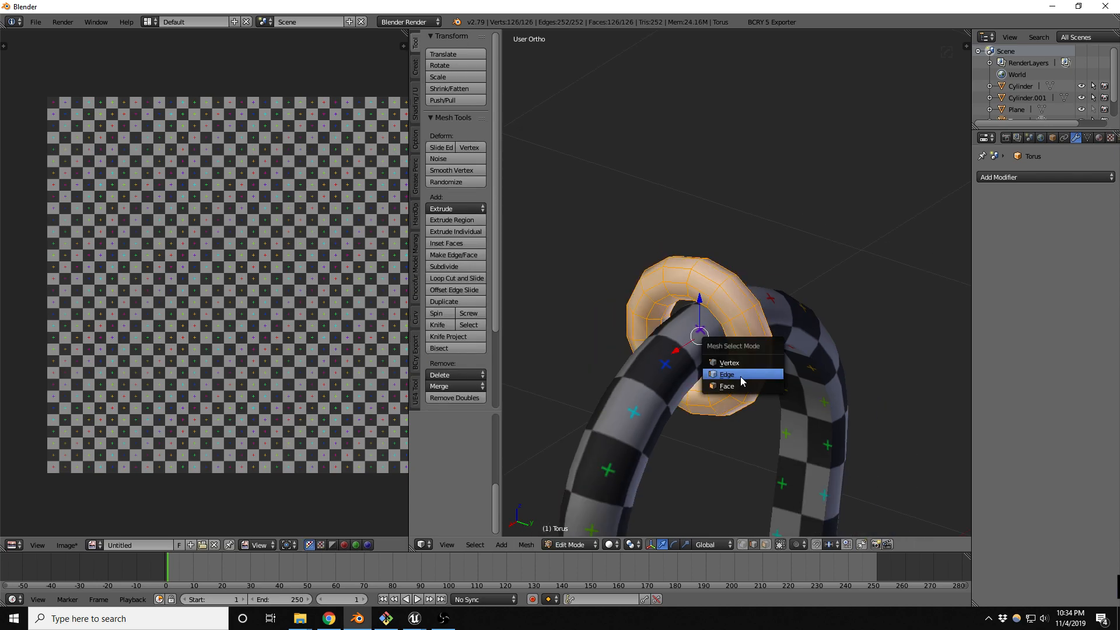
left_click(744, 386)
middle_click_drag(744, 386, 758, 332)
key("shift+a")
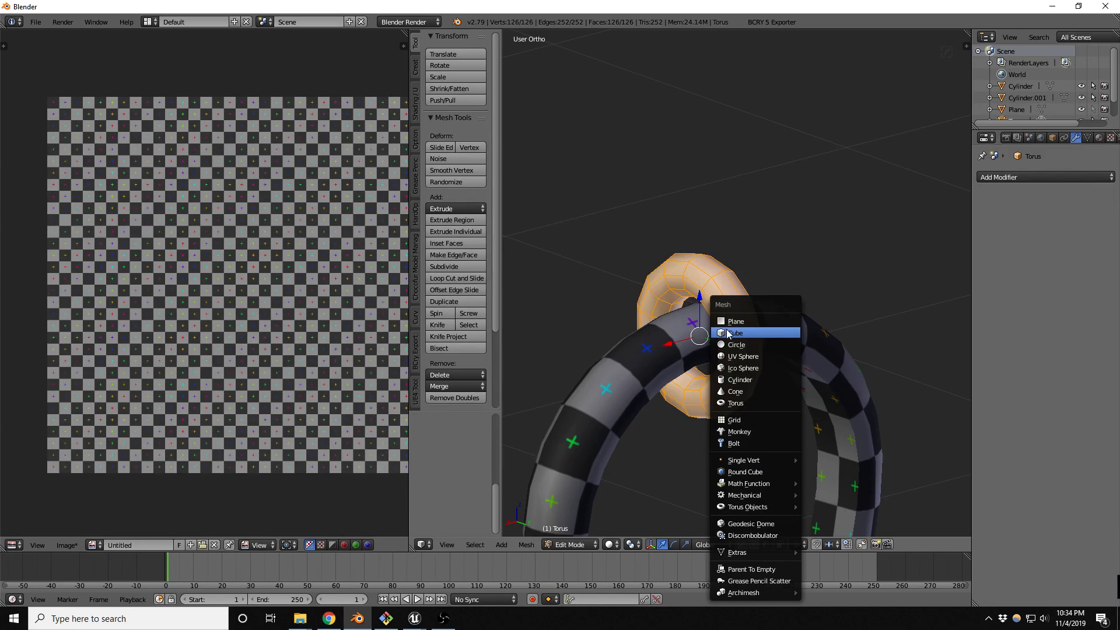
left_click(751, 382)
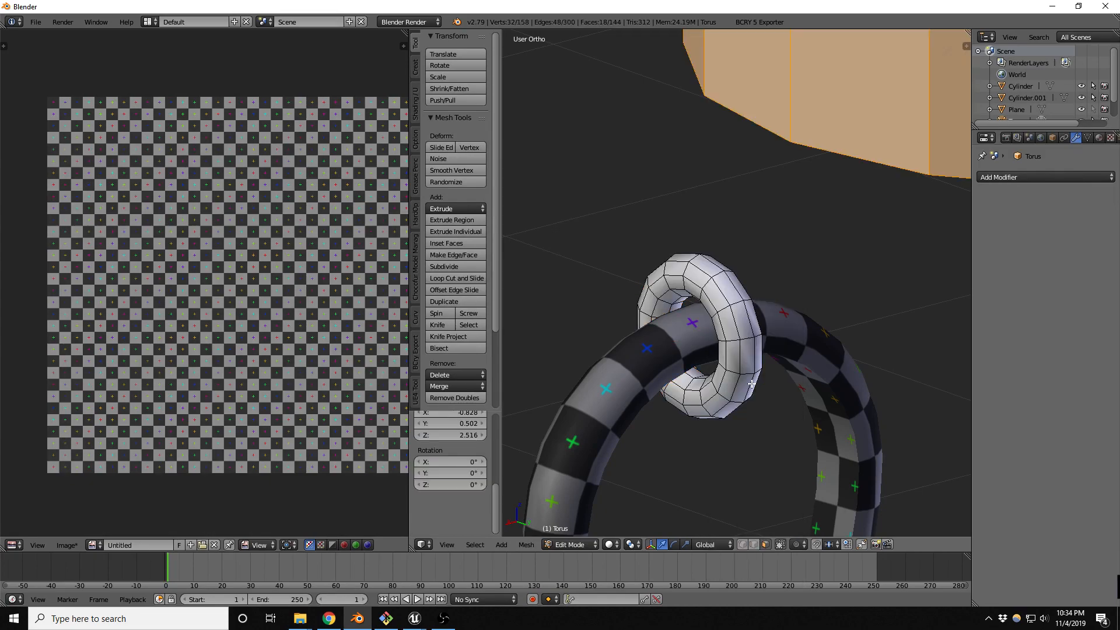
key("Home")
scroll(470, 479, "up", 6)
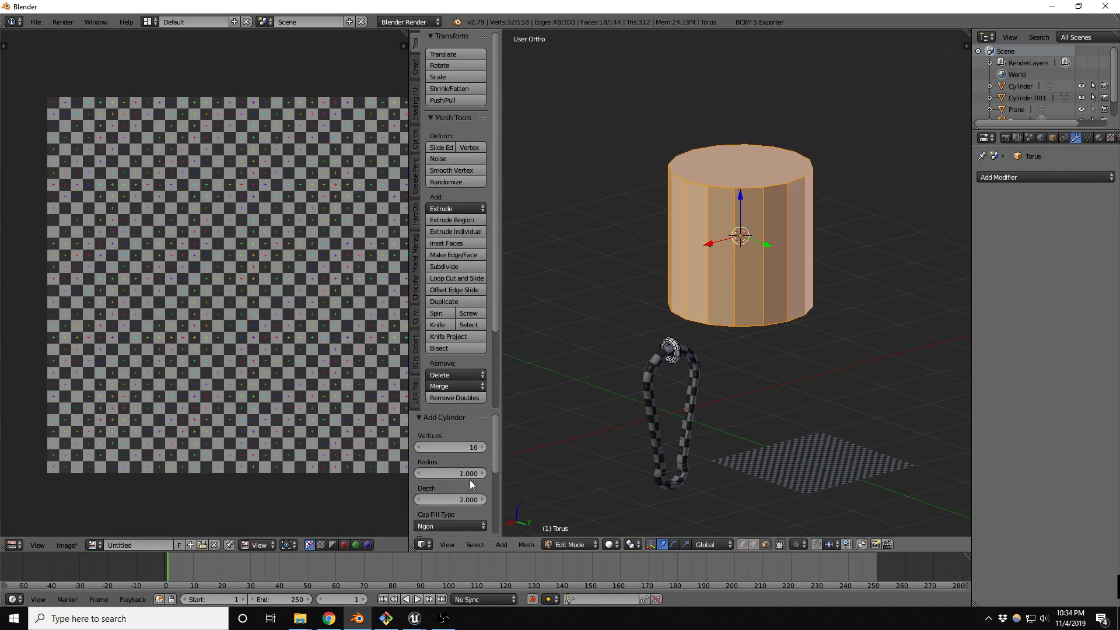
left_click(463, 448)
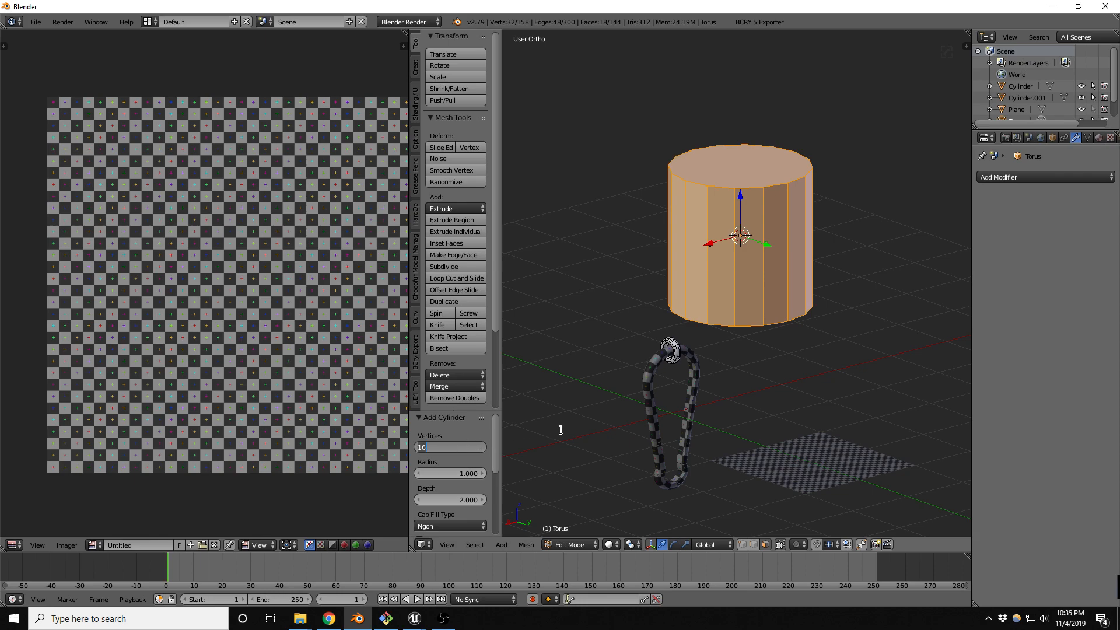
type("8")
key("Return")
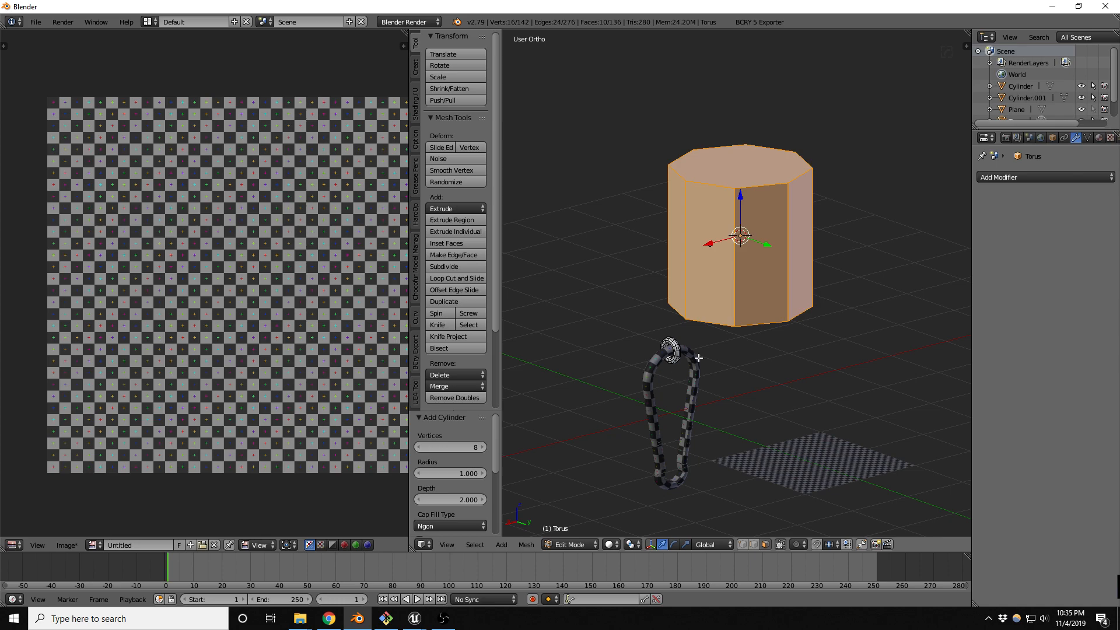
Shrink the cylinder into a thin pin: narrow it in X and Y, scale it uniformly by 0.152, then narrow X and Y by 0.495.
key("s")
key("shift+z")
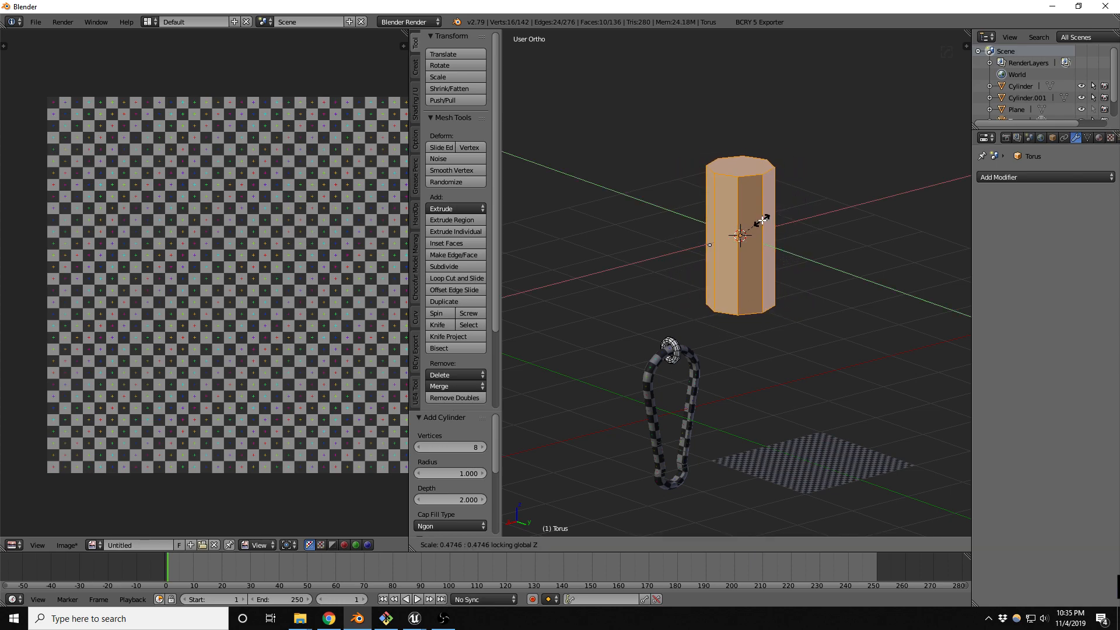
left_click(764, 223)
key("s")
left_click(750, 243)
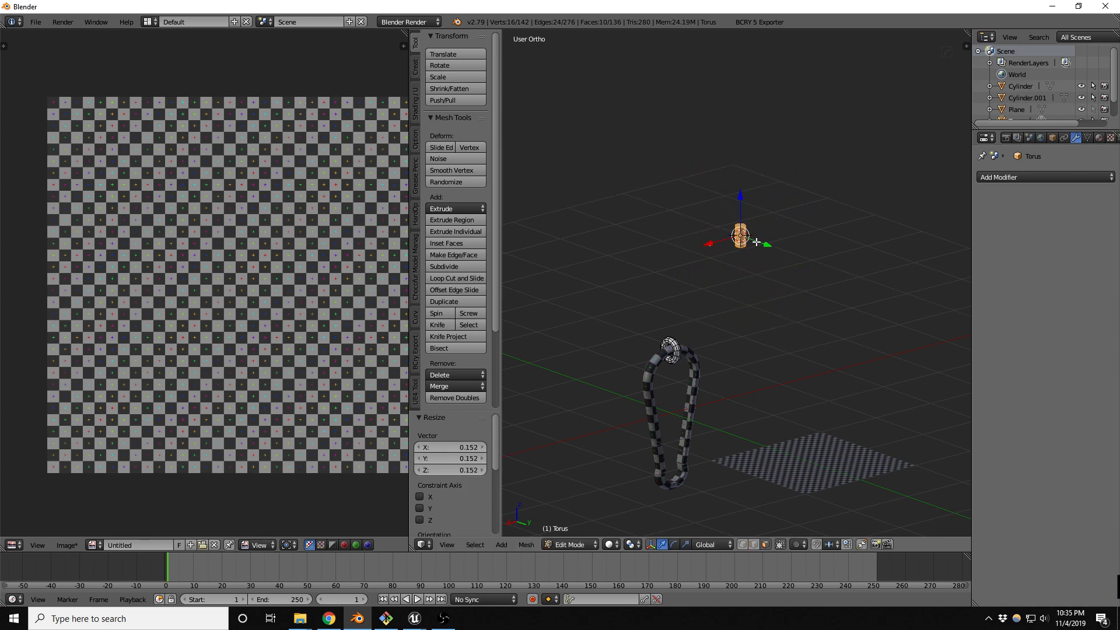
key("s")
key("shift+z")
left_click(747, 240)
Rotate the thin cylinder 90° in the right view and move it -0.169 in Y and -1.592 in Z to the ring's height.
key("KP_1")
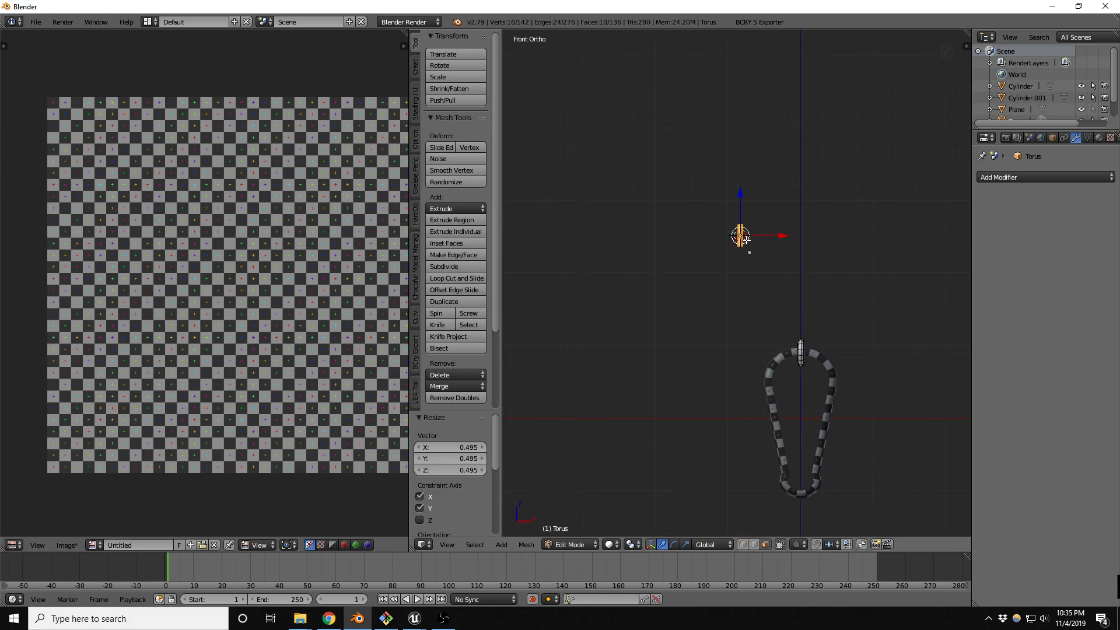
key("KP_3")
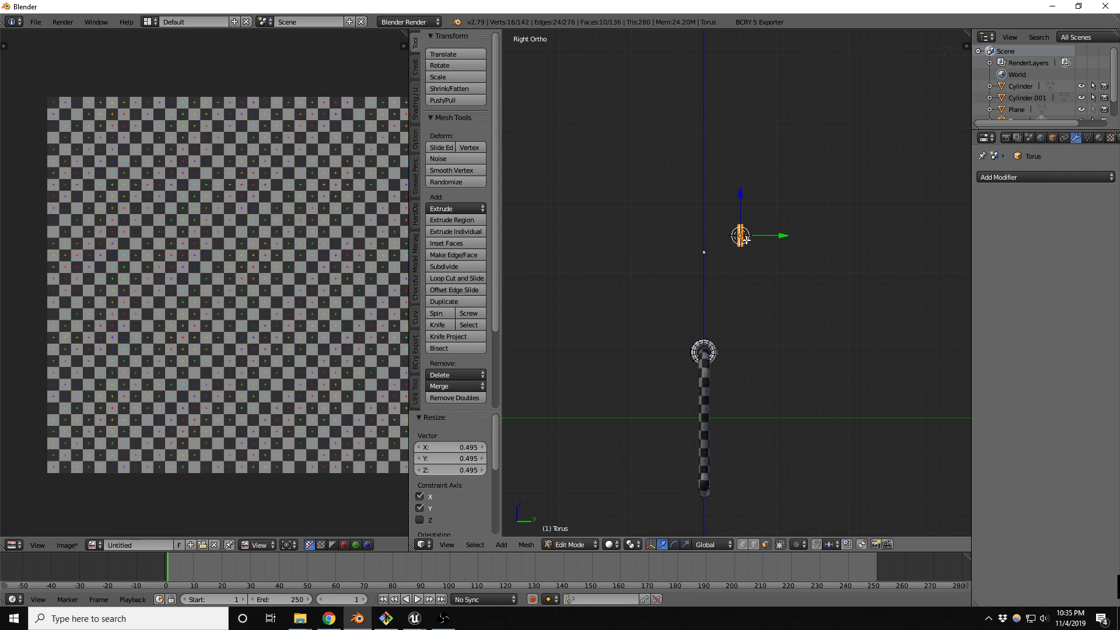
type("r90")
key("Return")
key("g")
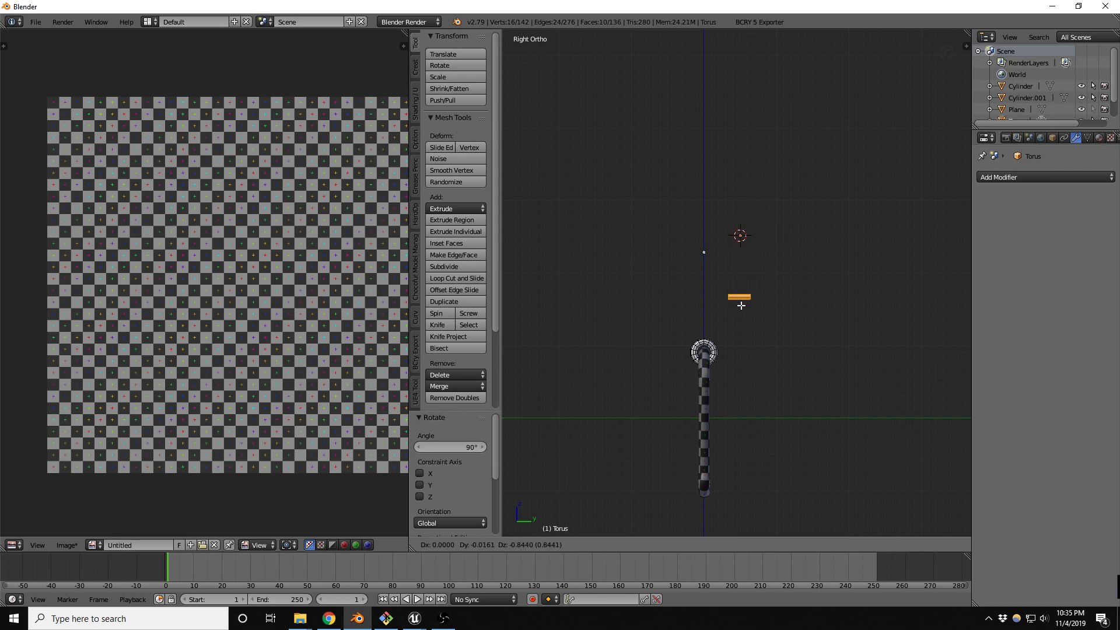
left_click(734, 354)
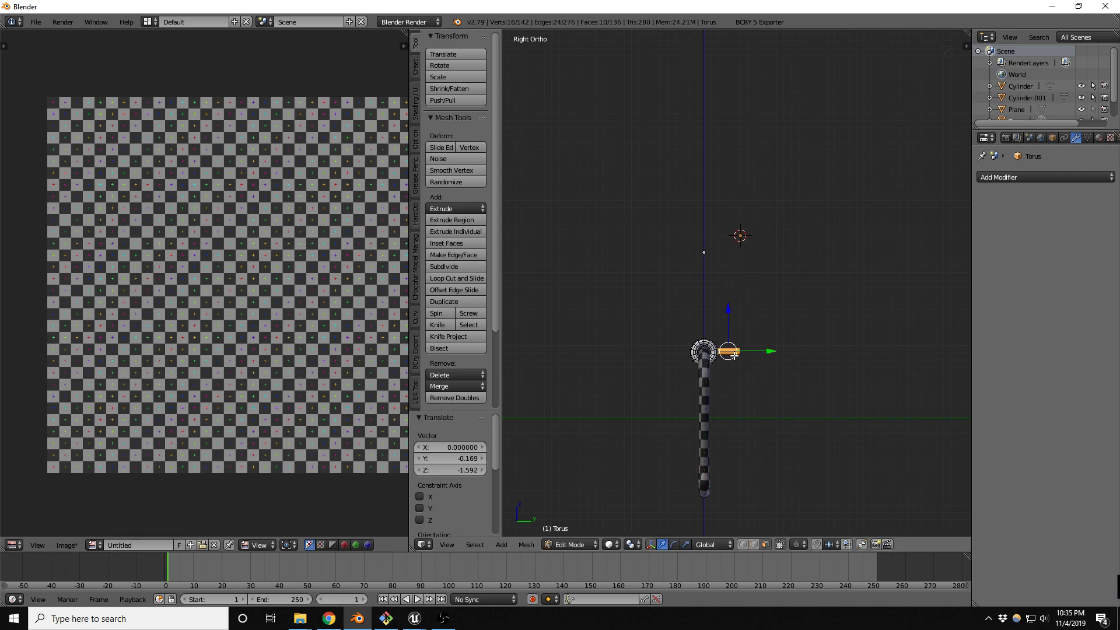
In the top view, move the pin 0.837 in X and -0.016 in Y to meet the ring, and shrink it slightly.
key("KP_7")
scroll(783, 381, "up", 6)
key("g")
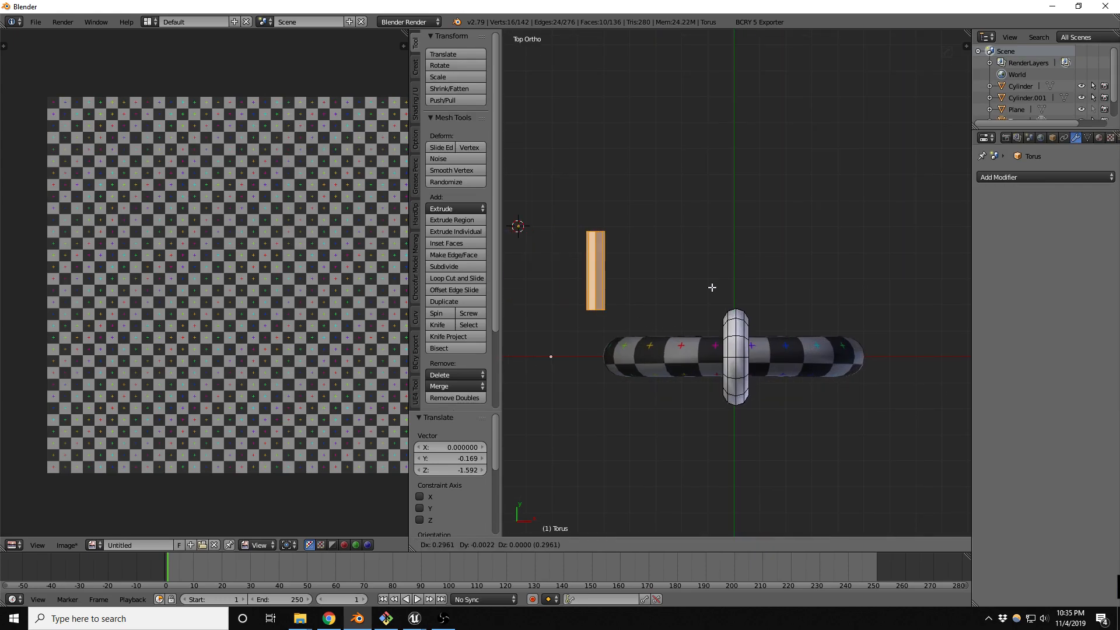
left_click(832, 290)
scroll(777, 307, "up", 3)
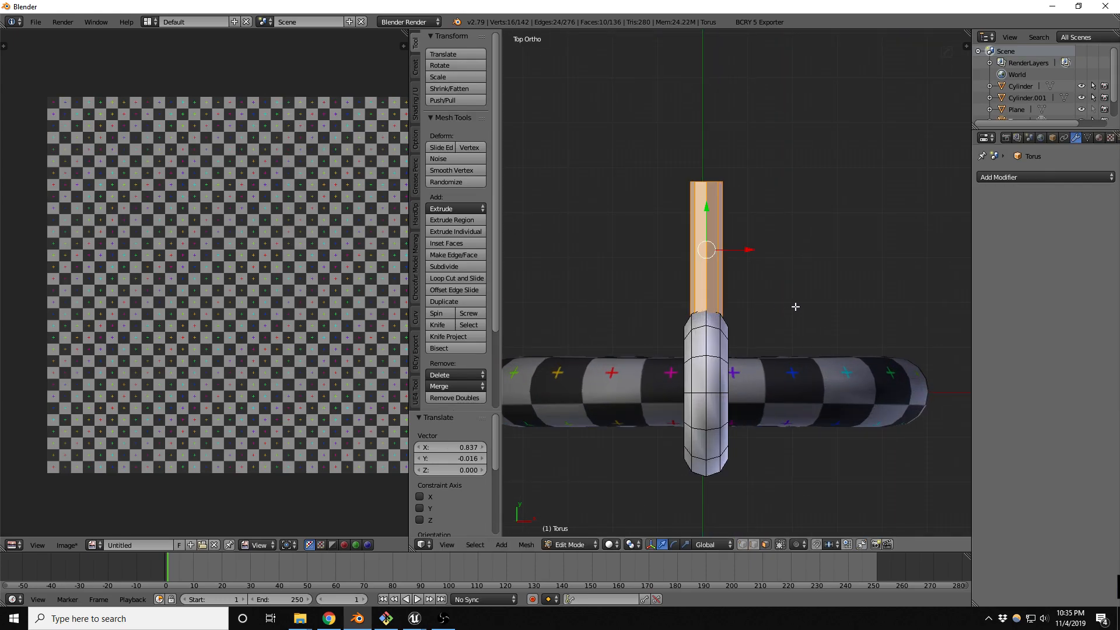
key("s")
left_click(785, 304)
left_click_drag(706, 217, 707, 226)
Select the pin's outer end face, pull it outward along Y to lengthen the pin, and scale the face by 0.710.
middle_click_drag(797, 267, 612, 168)
key("ctrl+Tab")
left_click(711, 277)
left_click(753, 271)
scroll(746, 267, "down", 2)
left_click_drag(739, 270, 851, 284)
key("s")
left_click(841, 285)
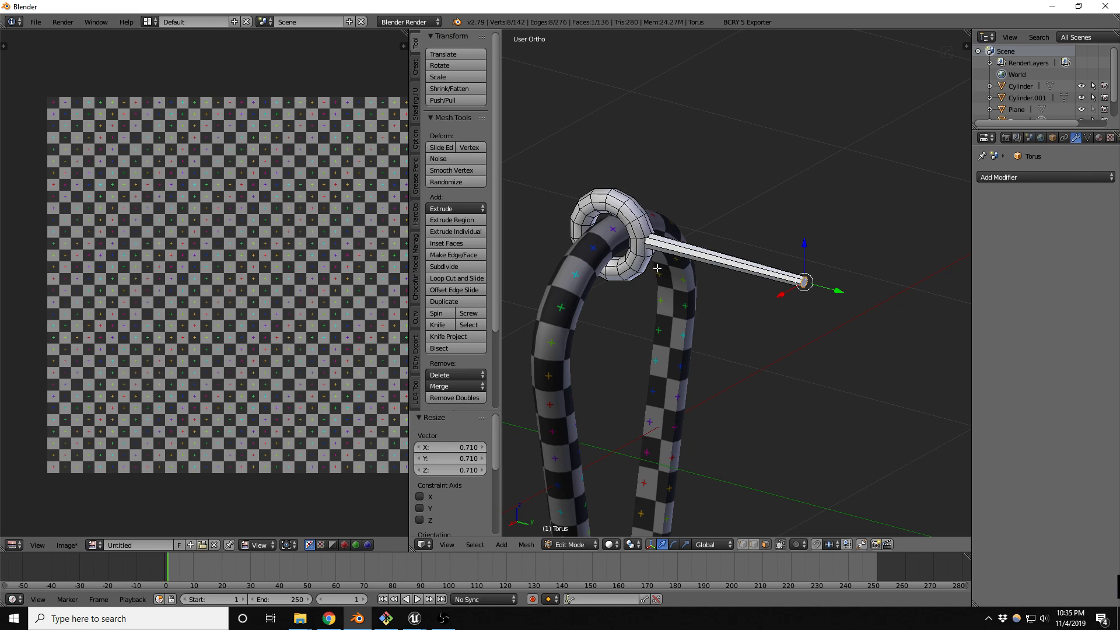
Move the pin's outer end face another 0.580 along Y to lengthen the pin.
middle_click_drag(638, 227, 697, 263)
left_click_drag(815, 284, 580, 281)
scroll(580, 281, "down", 5)
middle_click_drag(580, 281, 628, 280)
scroll(586, 305, "up", 4)
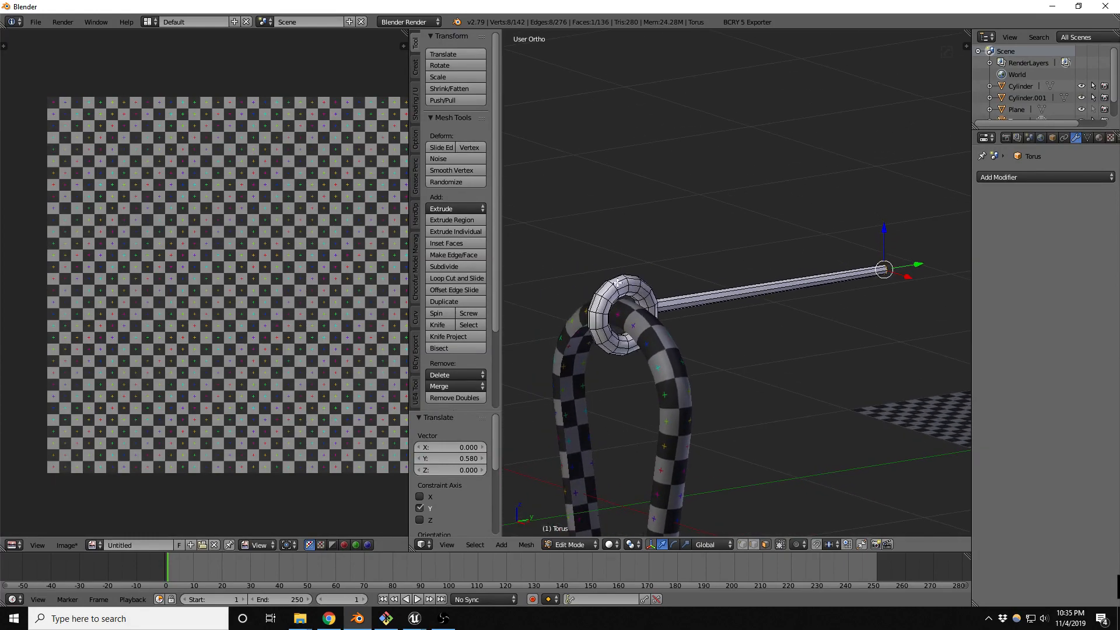
Select the whole ring-and-pin mesh, scale it by 1.414, and move it 0.045 in Y and 0.056 in Z.
scroll(628, 285, "up", 2)
key("a")
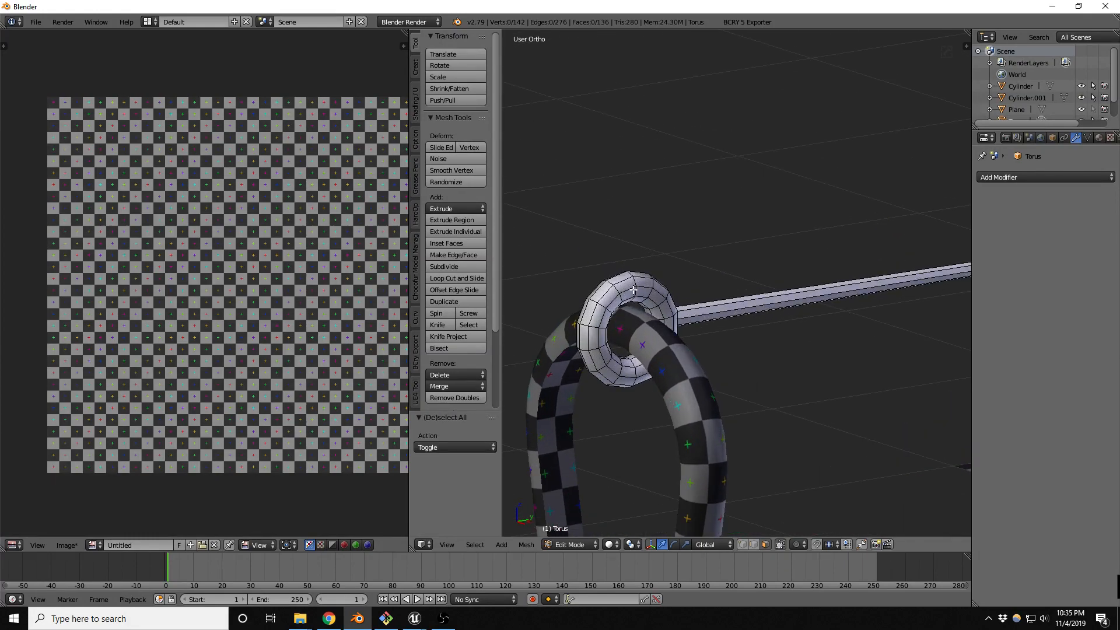
scroll(652, 288, "down", 3)
key("a")
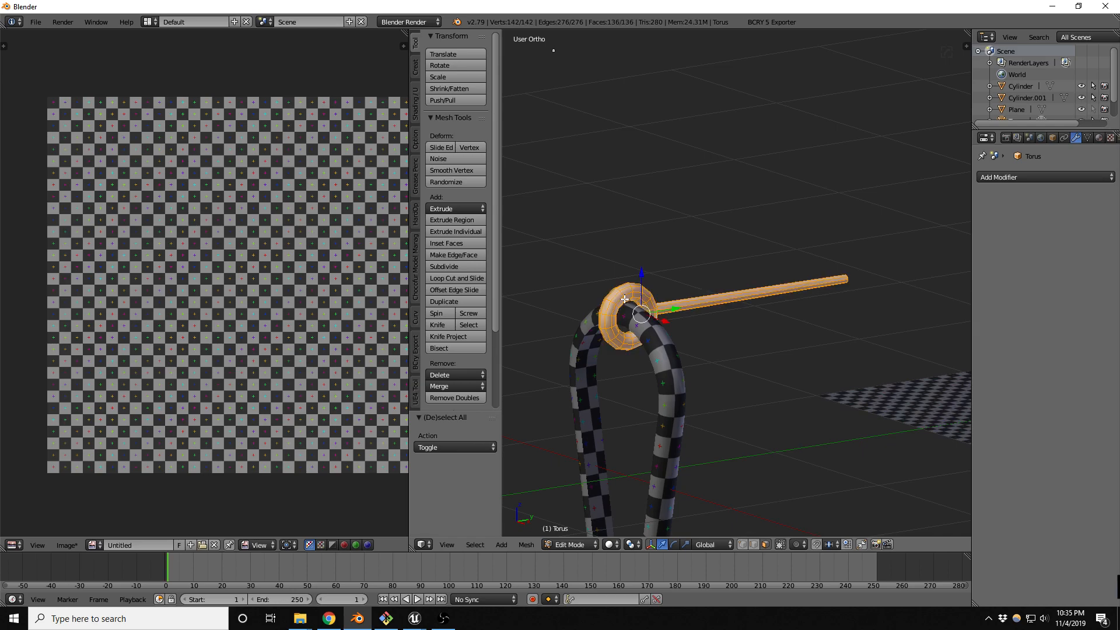
scroll(624, 299, "up", 3)
key("s")
left_click(679, 311)
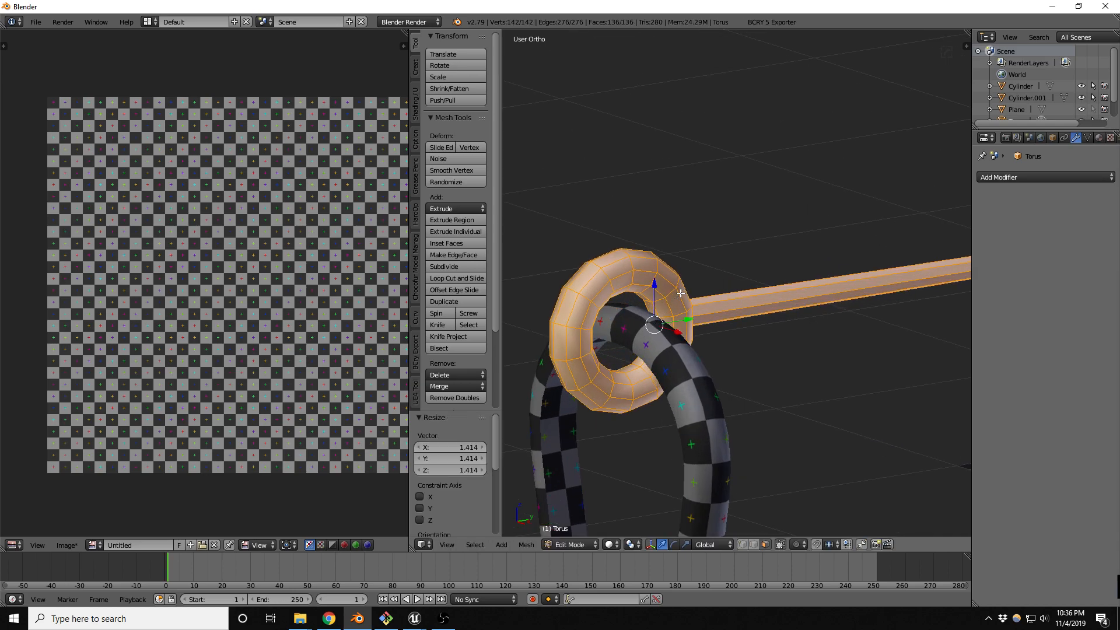
key("g")
key("z")
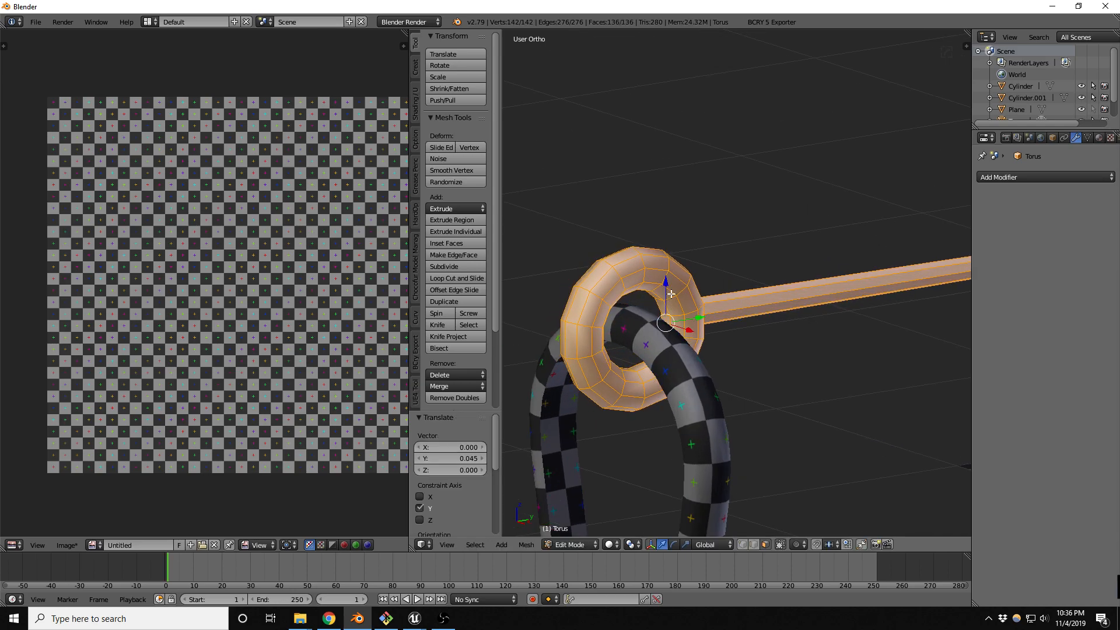
left_click(641, 243)
Select the pin's outer end face and add one lengthwise edge of the pin to the selection.
scroll(641, 244, "down", 5)
middle_click_drag(641, 243, 623, 344)
scroll(710, 285, "down", 4)
scroll(617, 356, "up", 8)
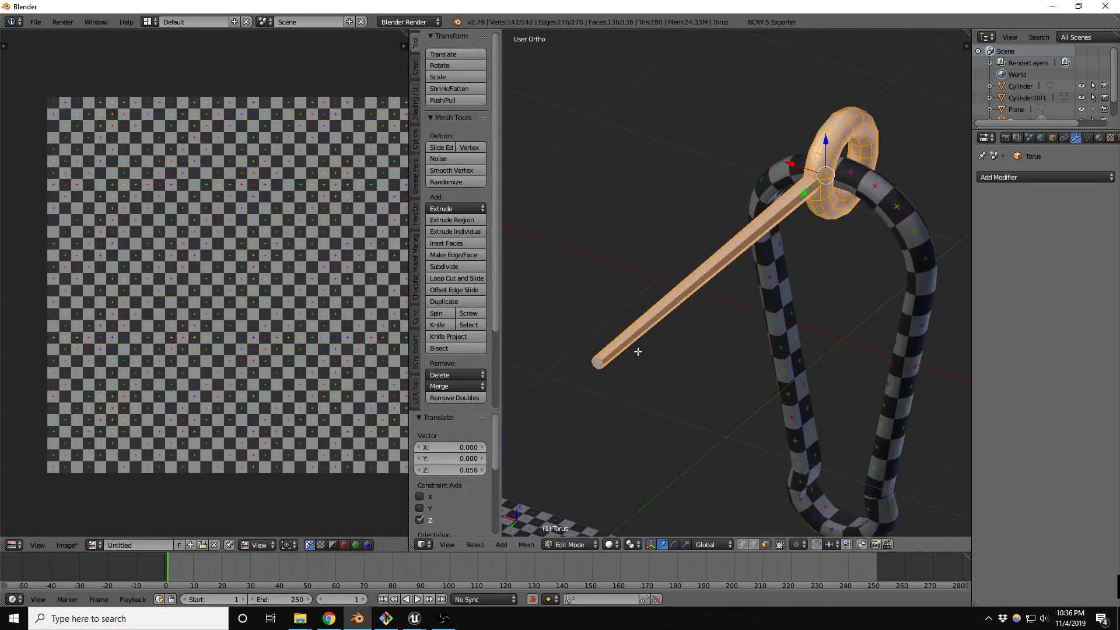
key("ctrl+Tab")
left_click(554, 376)
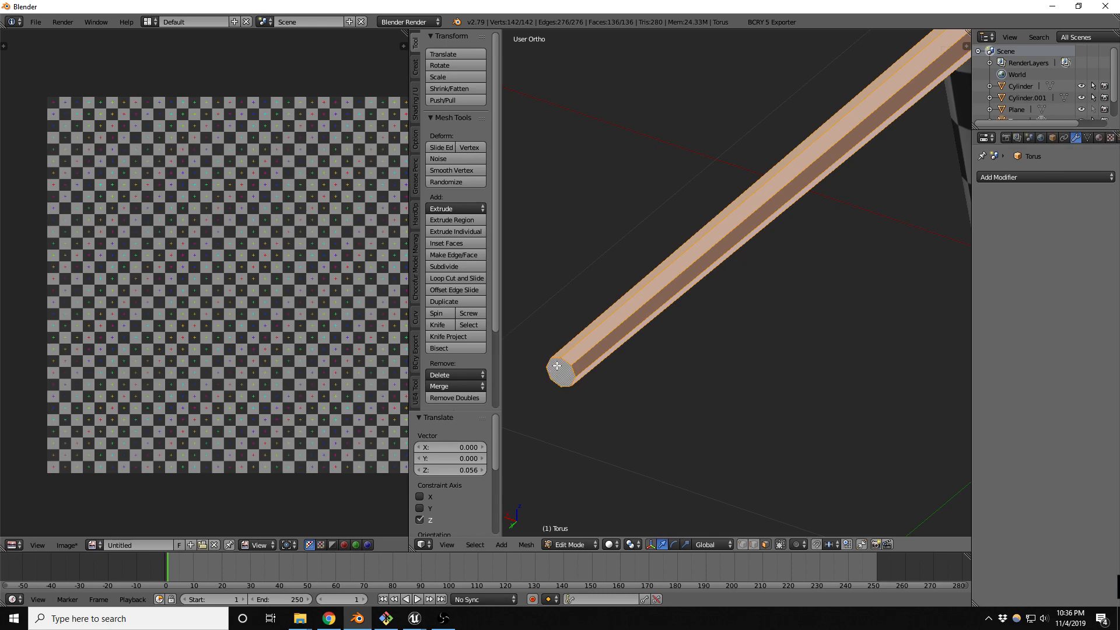
left_click(559, 373)
key("ctrl+Tab")
left_click(550, 365)
right_click(594, 348, "shift")
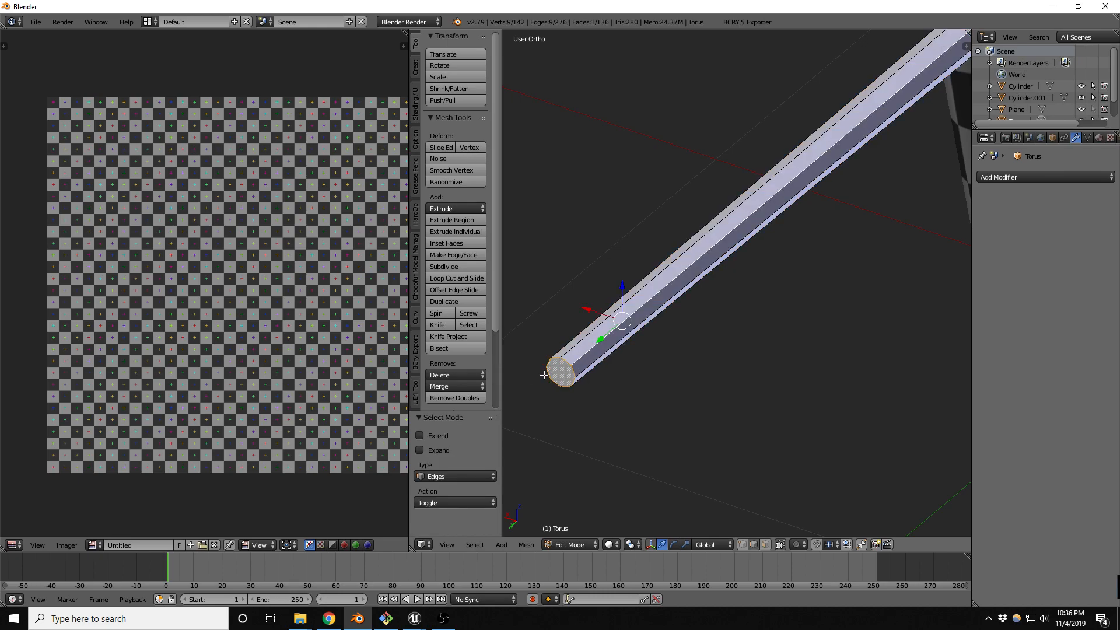
In wireframe, select the pin's inner and outer end faces, plus one lengthwise edge of the pin.
scroll(551, 371, "down", 8)
key("z")
scroll(705, 233, "up", 7)
scroll(701, 243, "up", 3)
key("ctrl+Tab")
left_click(758, 201)
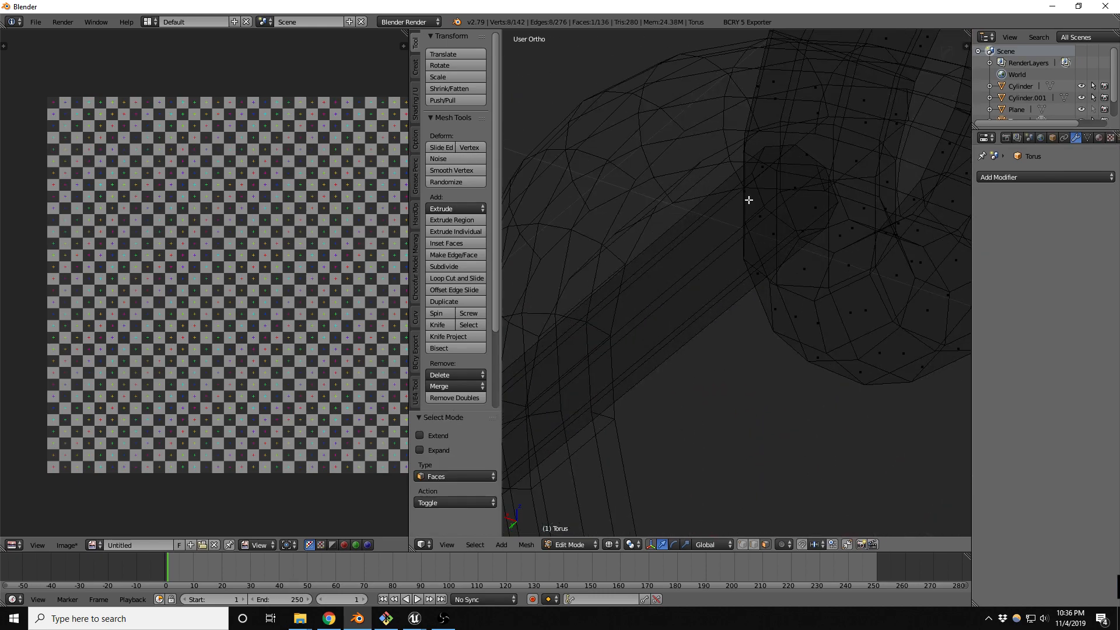
right_click(793, 180)
scroll(769, 233, "down", 6)
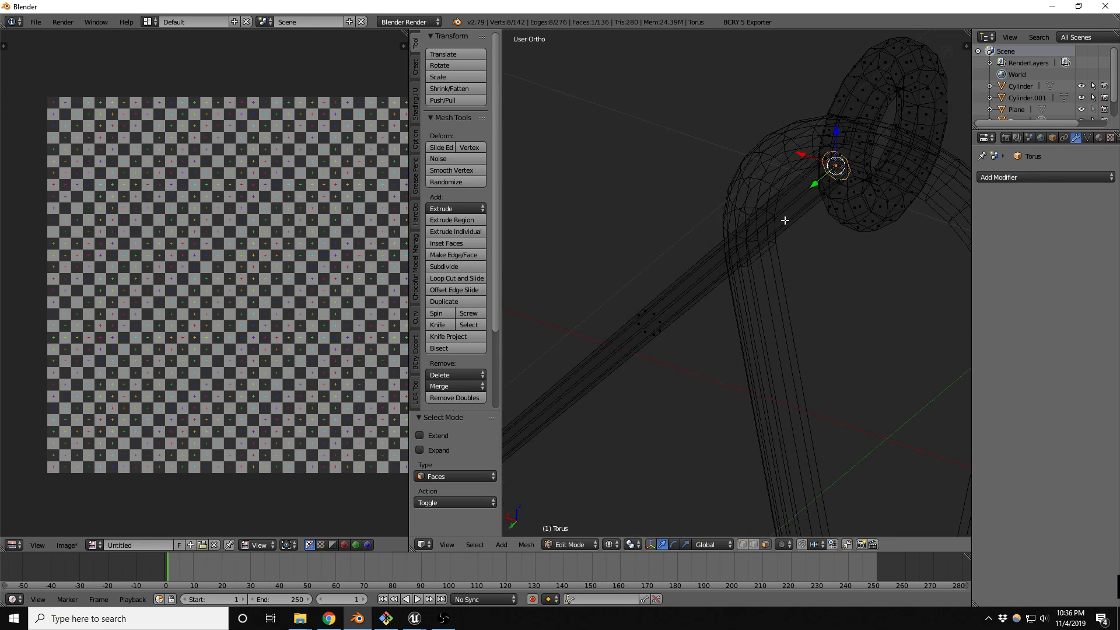
right_click(575, 386, "shift")
key("ctrl+Tab")
left_click(542, 367)
right_click(636, 336, "shift")
In solid view, add a cross-section loop and the inner circumference loop of the ring to the selection, and mark all selected edges as seams.
scroll(615, 353, "down", 2)
scroll(823, 176, "up", 5)
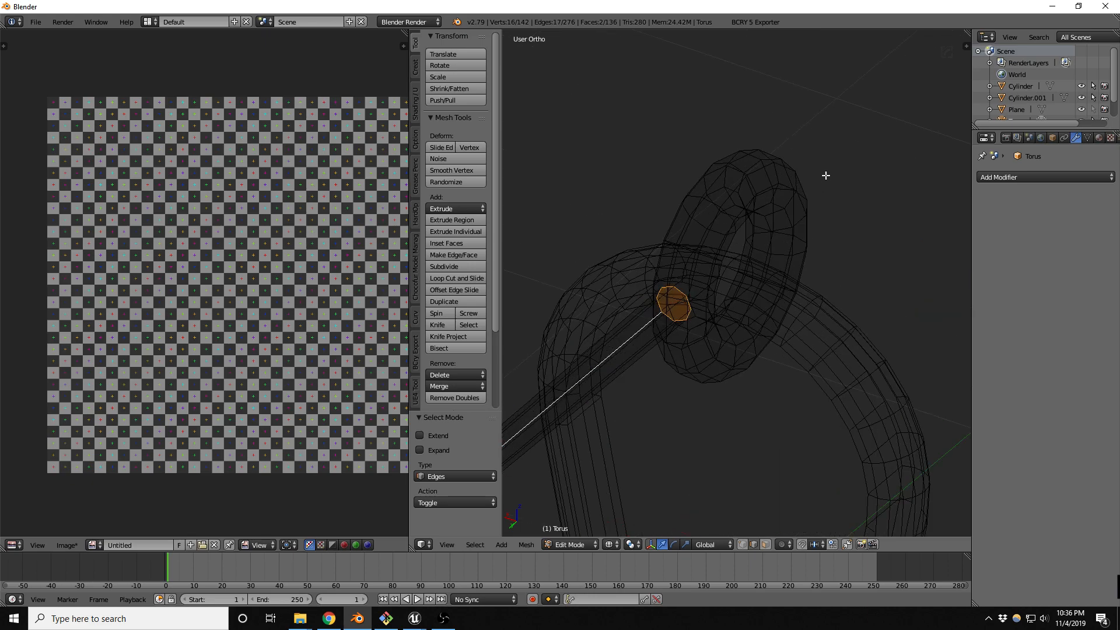
key("z")
right_click(757, 243, "alt+shift")
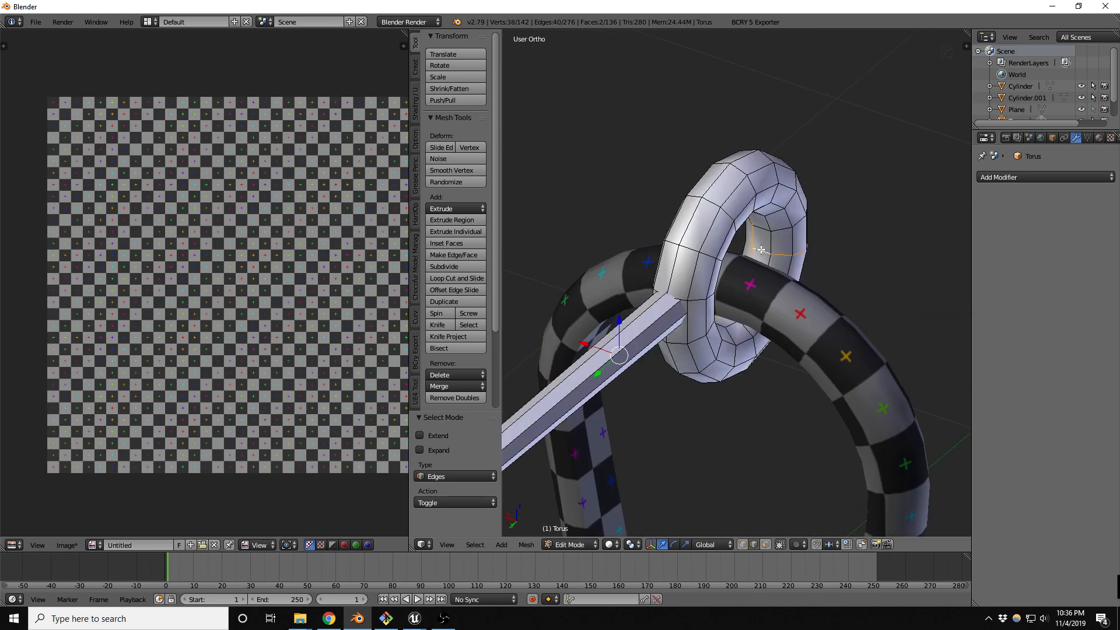
key("ctrl+e")
left_click(758, 253)
Select the entire ring-and-pin mesh and unwrap it with the Angle Based method.
key("a")
key("a")
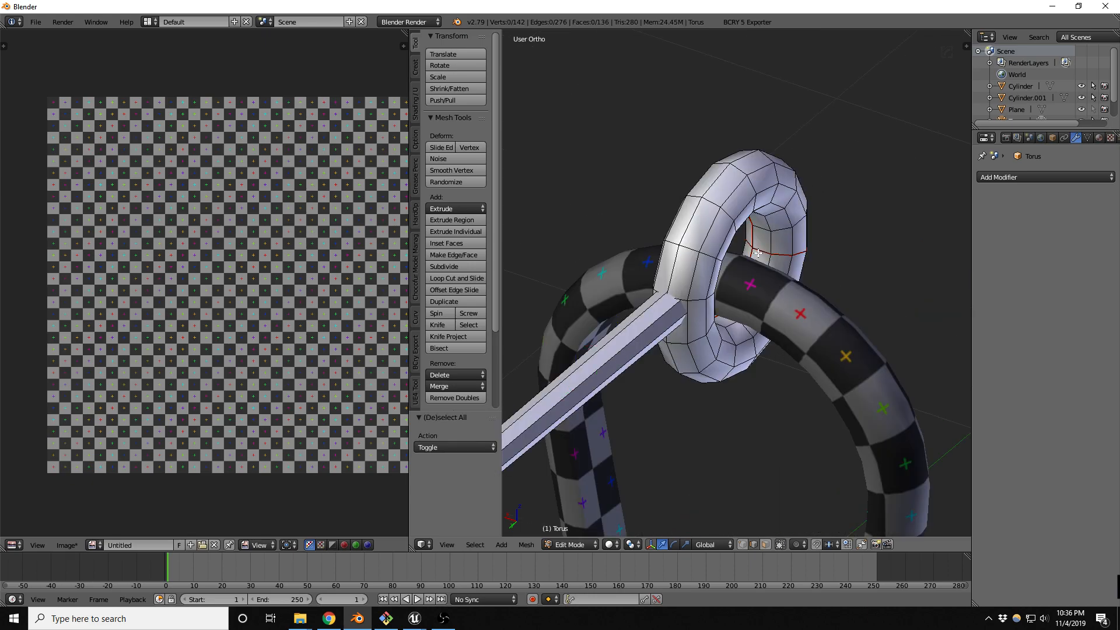
key("u")
left_click(757, 253)
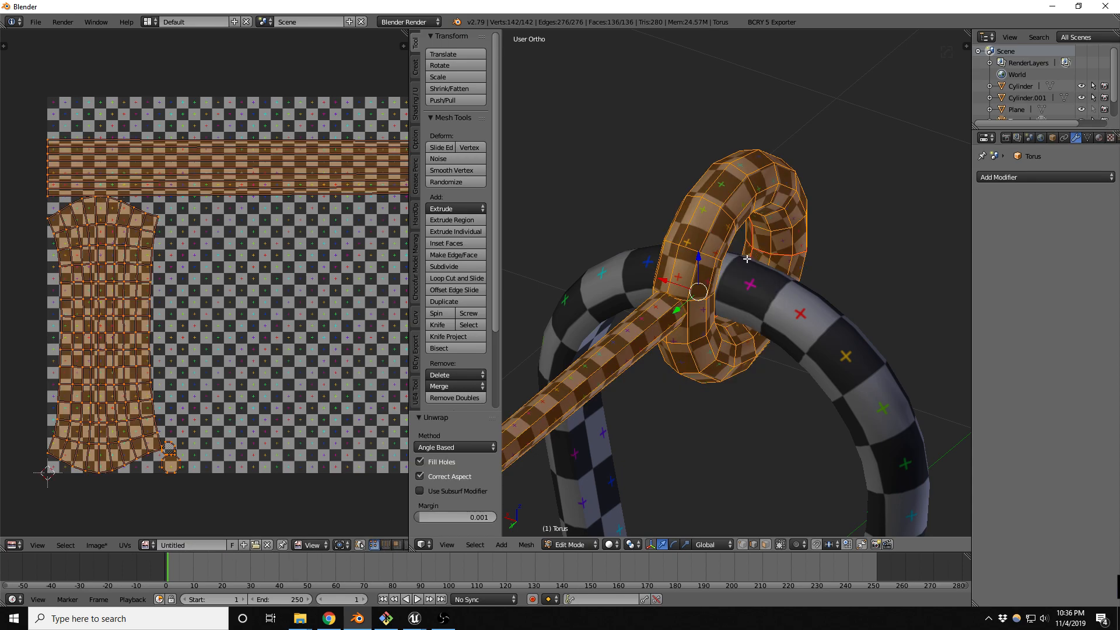
Scale all the UV islands down so the checkers match the loop's checker size, and return to Object Mode.
key("a")
key("a")
key("s")
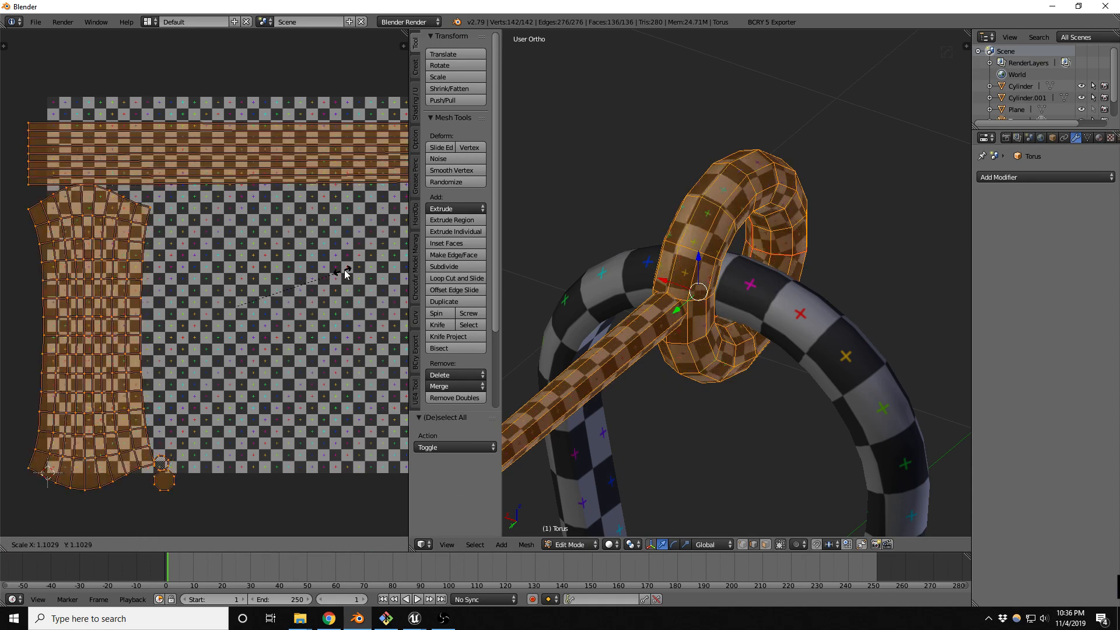
left_click(286, 292)
key("Tab")
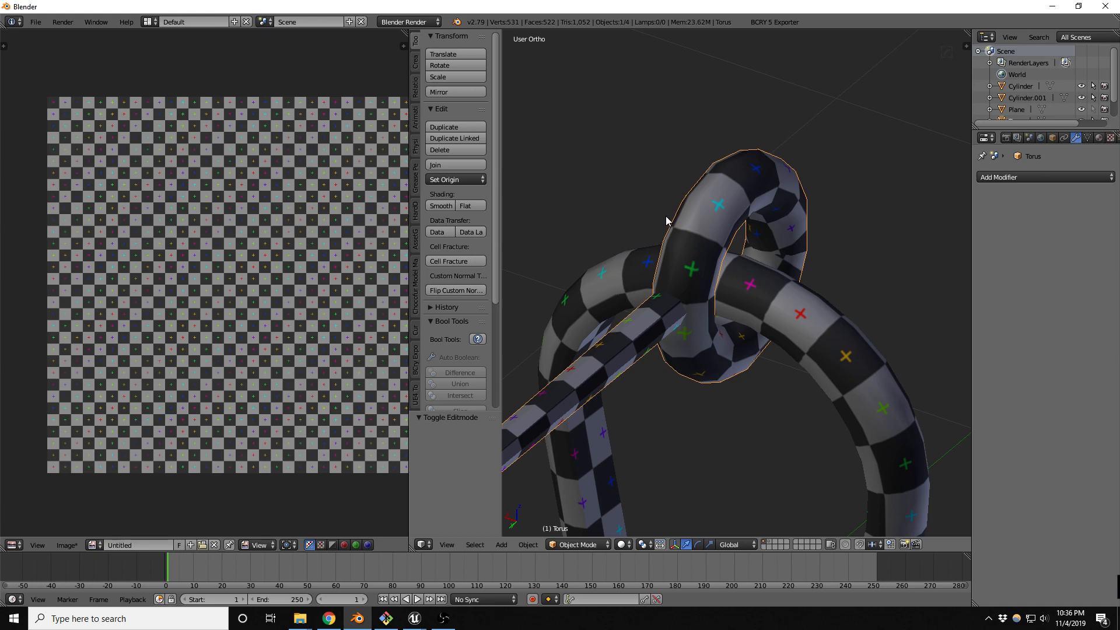
In wireframe face selection, delete the pin's end face hidden inside the ring, and return to solid view in Object Mode.
key("t")
scroll(584, 309, "down", 1)
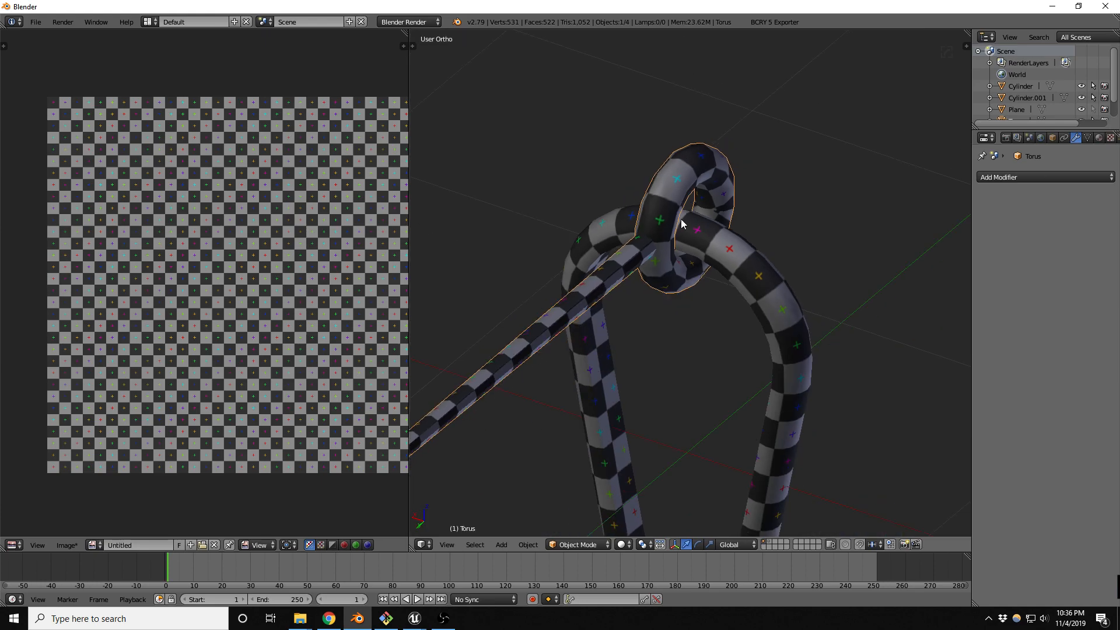
scroll(571, 307, "up", 3)
scroll(571, 307, "up", 2)
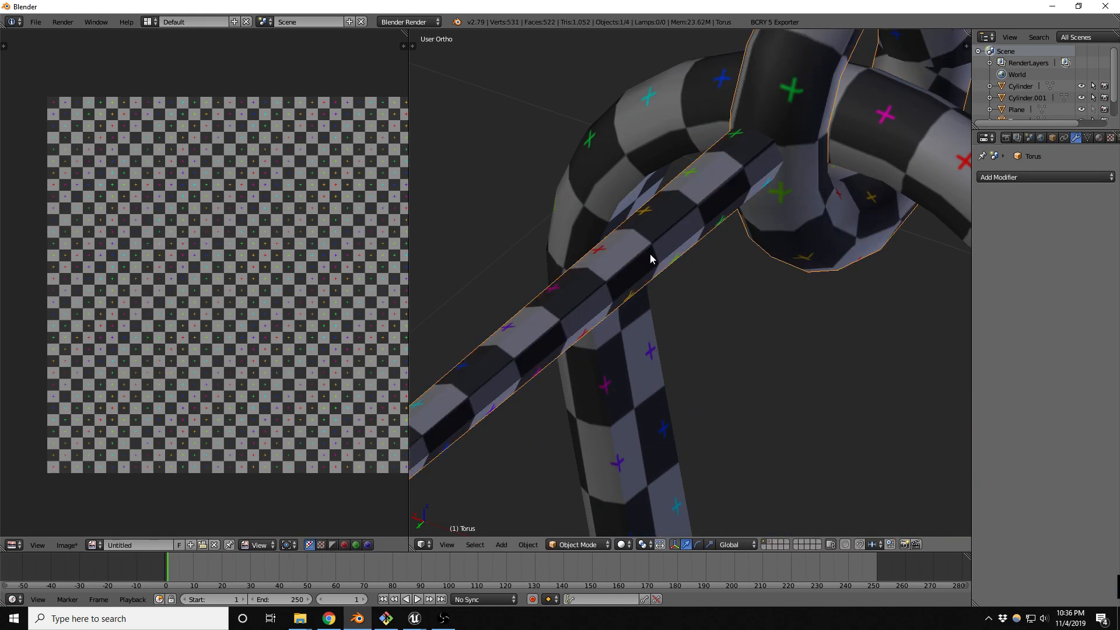
middle_click_drag(648, 251, 710, 200)
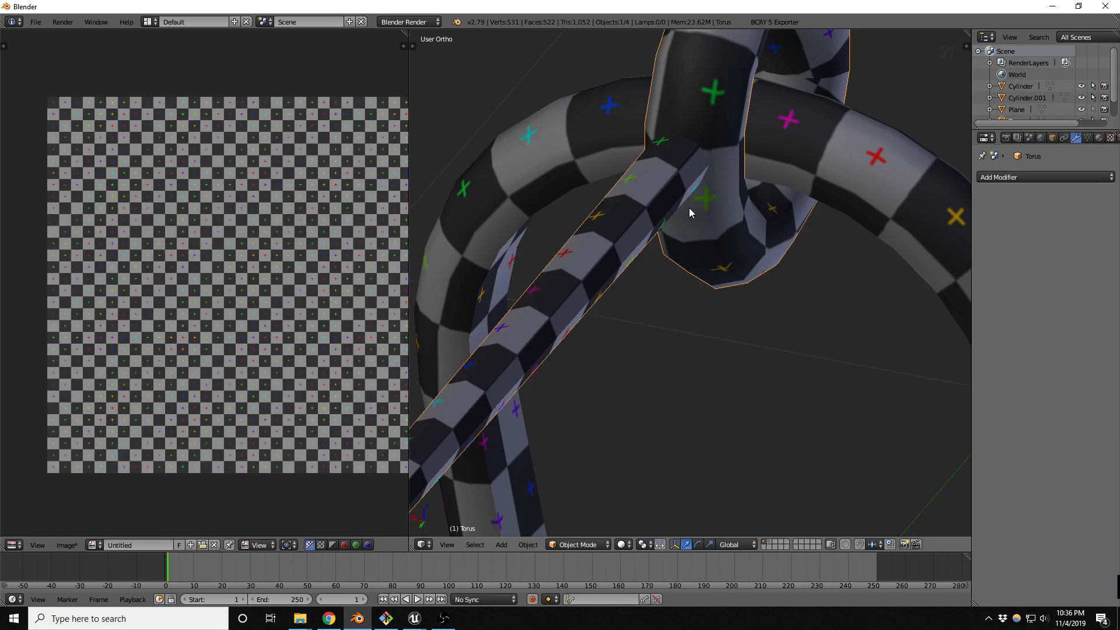
key("Tab")
key("ctrl+Tab")
left_click(674, 216)
key("z")
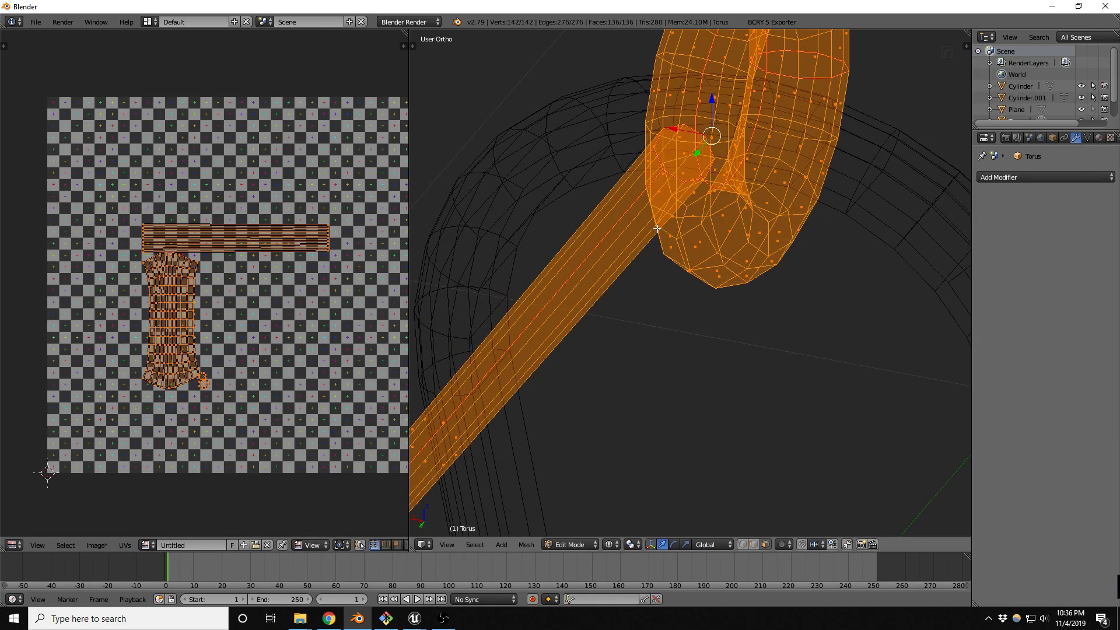
right_click(684, 152)
key("x")
left_click(675, 153)
key("Tab")
key("z")
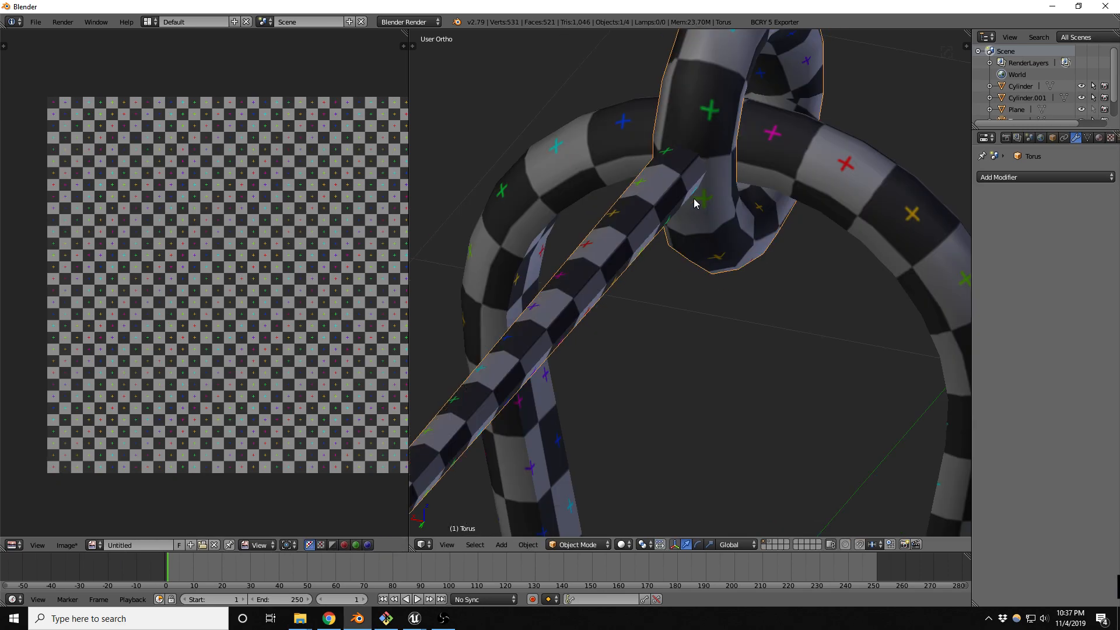
Select the edge loop around the pin's outer end in Edit Mode and mark it as a seam.
scroll(694, 199, "down", 5)
scroll(544, 354, "up", 6)
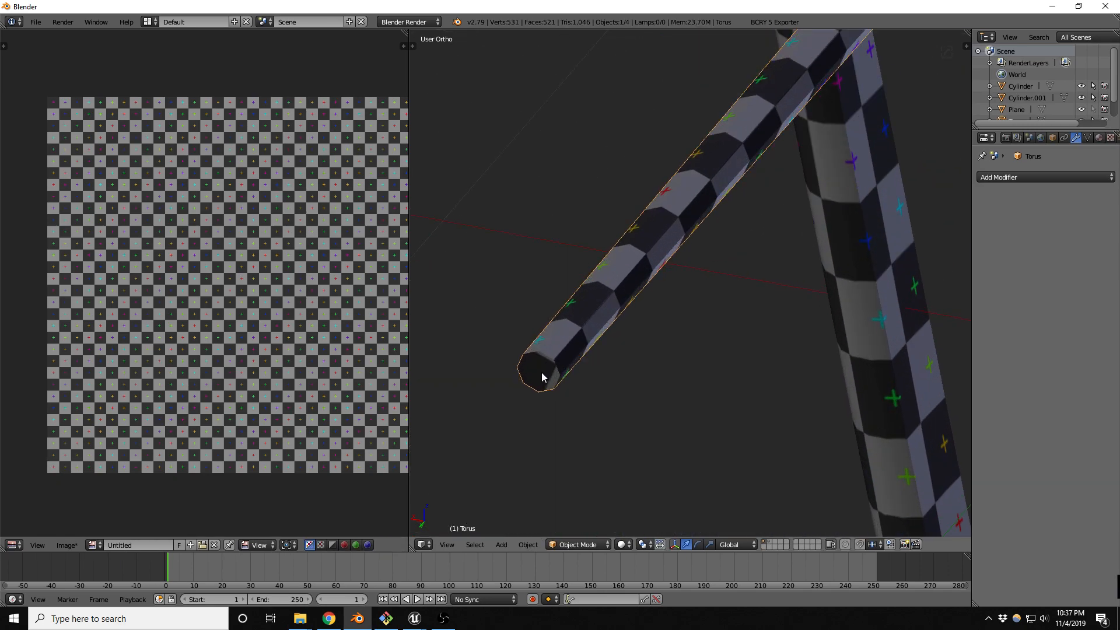
key("Tab")
key("ctrl+Tab")
left_click(540, 370)
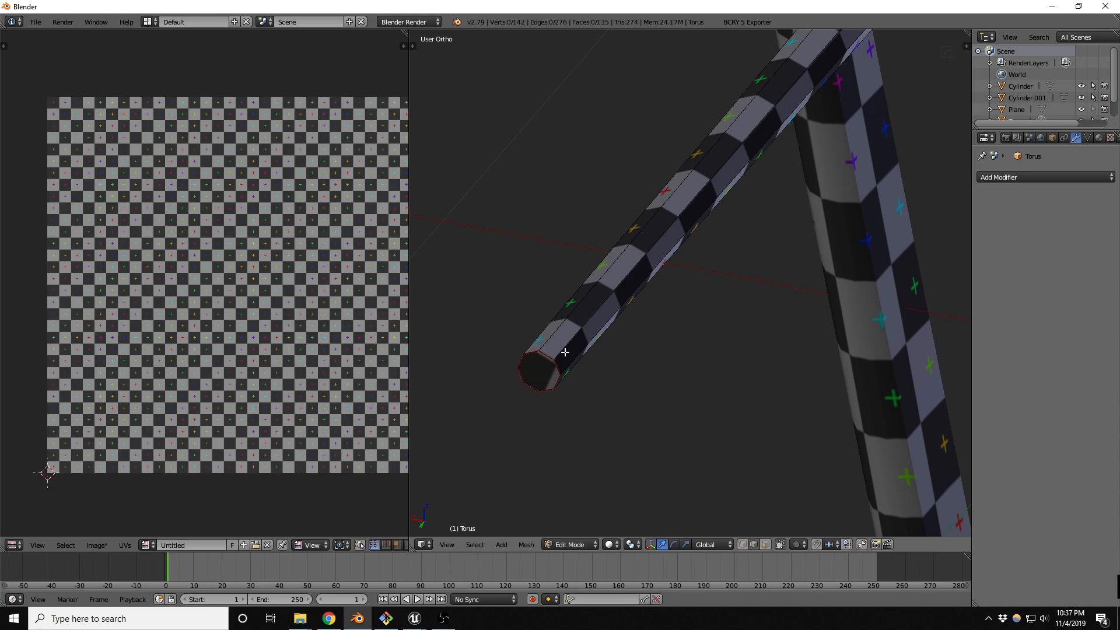
right_click(544, 354, "alt")
key("ctrl+e")
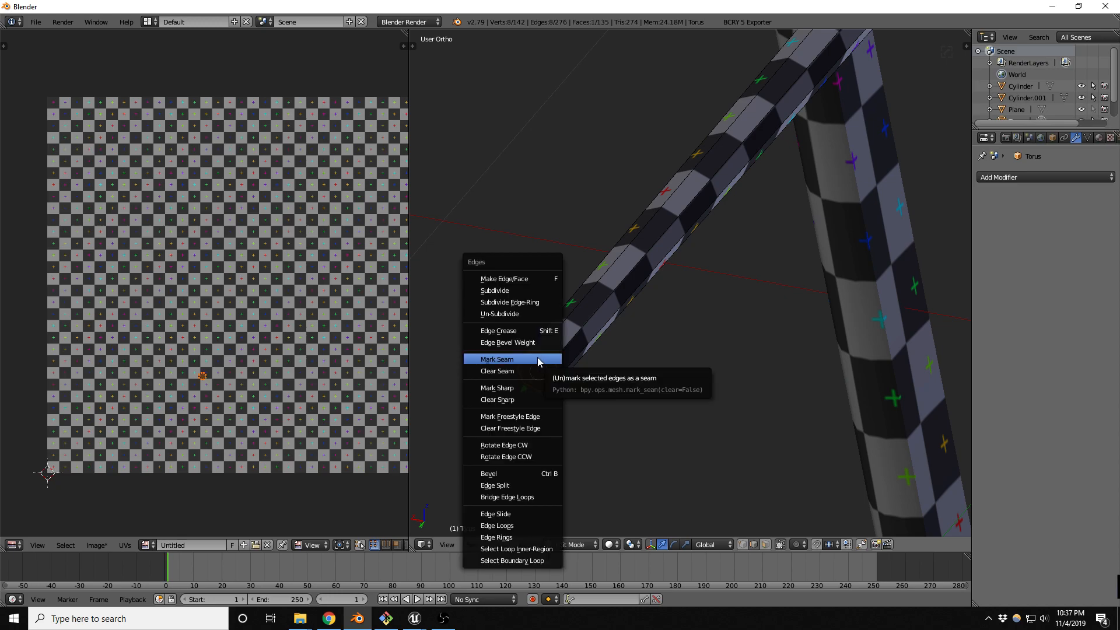
left_click(537, 362)
key("Tab")
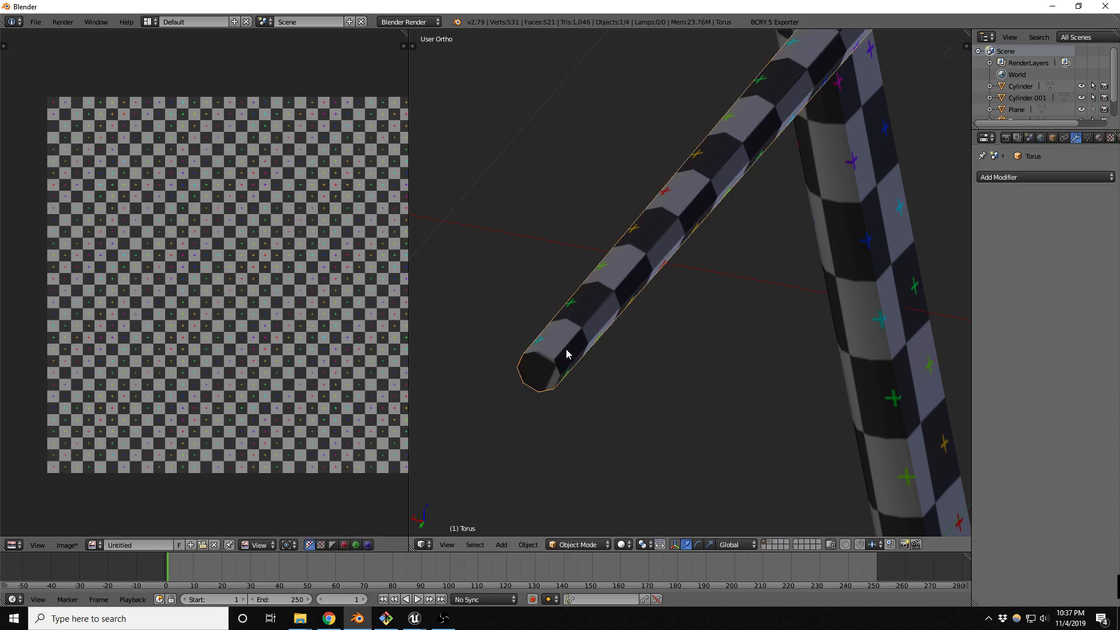
Apply smooth shading to the ring and pin, and repeat the edge marking on the pin's outer end loop.
key("t")
left_click(450, 206)
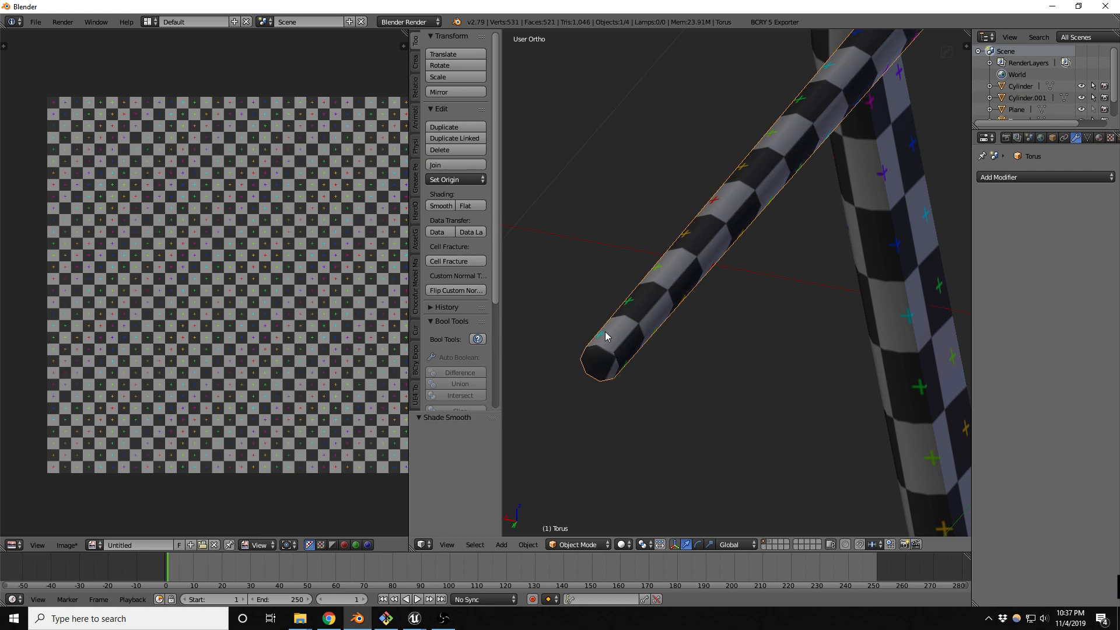
scroll(609, 349, "up", 4)
key("Tab")
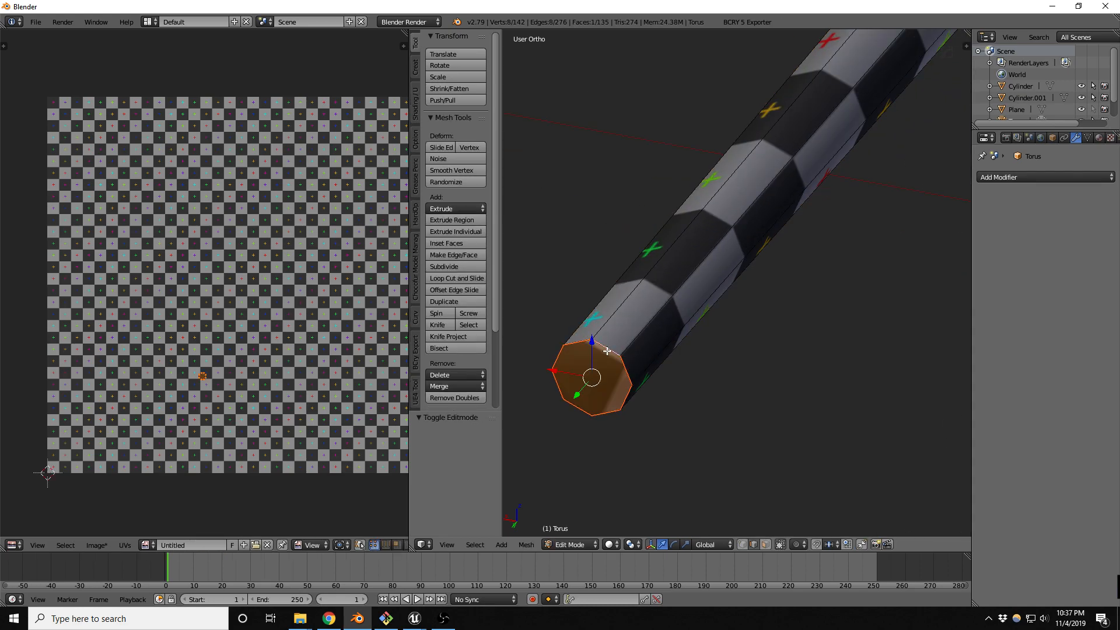
key("ctrl+e")
left_click(580, 376)
key("Tab")
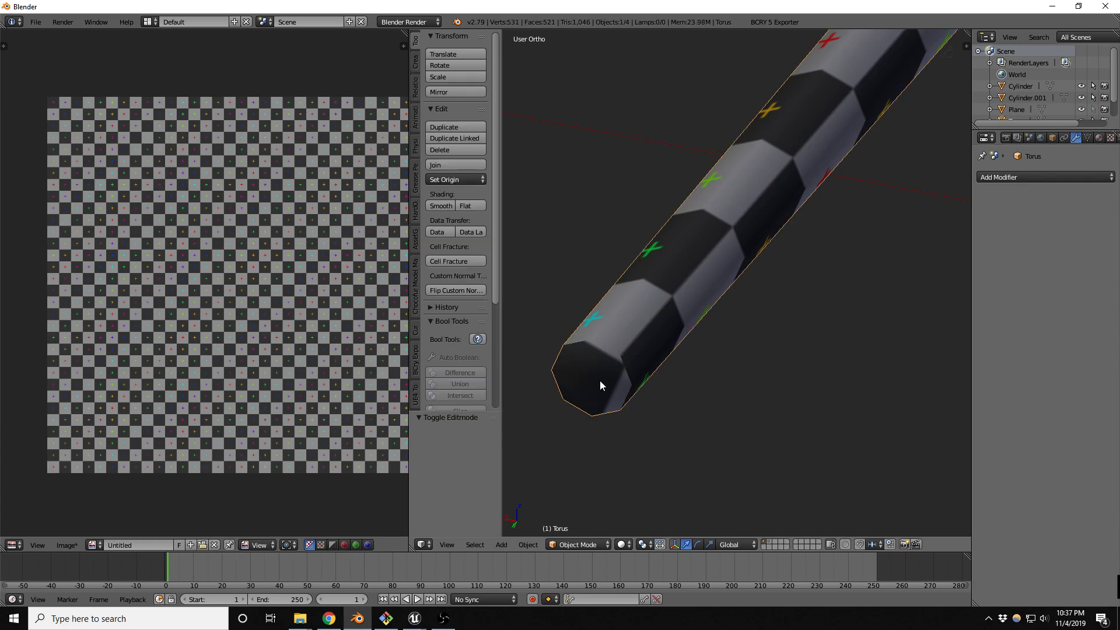
Examine the shape and checker mapping of the ring and pin from several angles and in the right view.
scroll(602, 383, "down", 6)
middle_click_drag(766, 242, 656, 270)
scroll(913, 287, "up", 4)
scroll(744, 254, "down", 3)
middle_click_drag(796, 266, 759, 258)
scroll(759, 263, "down", 5)
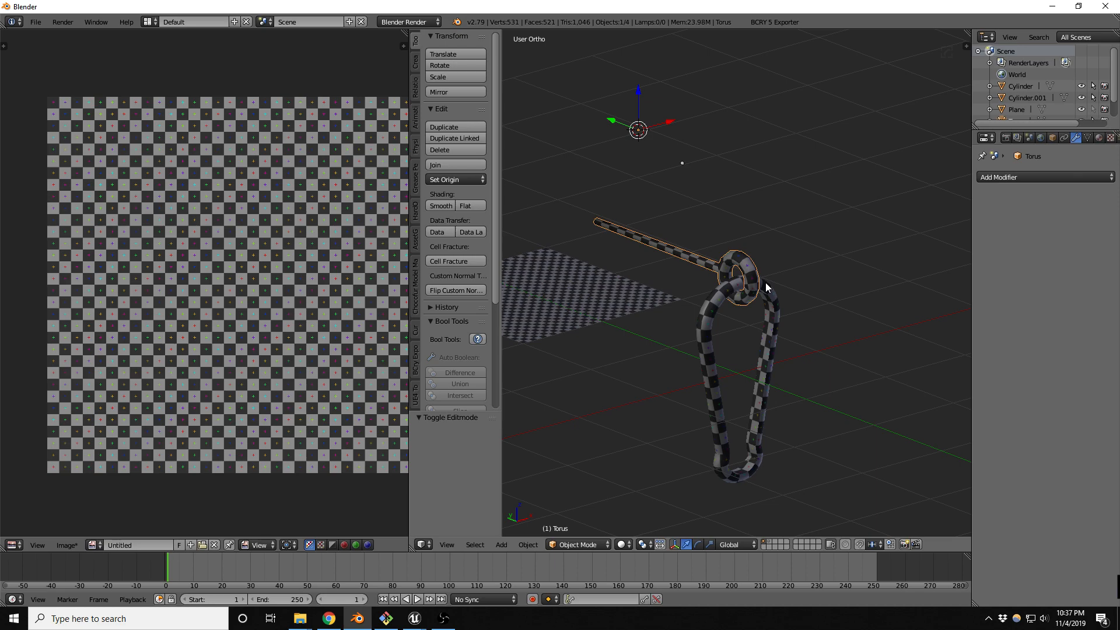
middle_click_drag(764, 282, 808, 274)
scroll(807, 274, "up", 5)
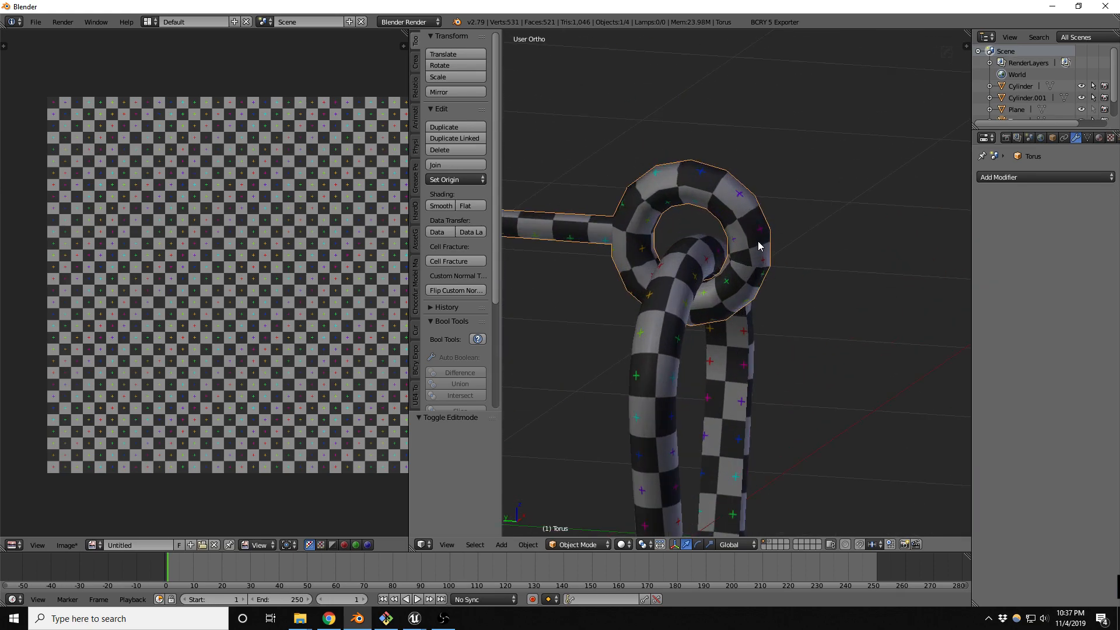
key("KP_3")
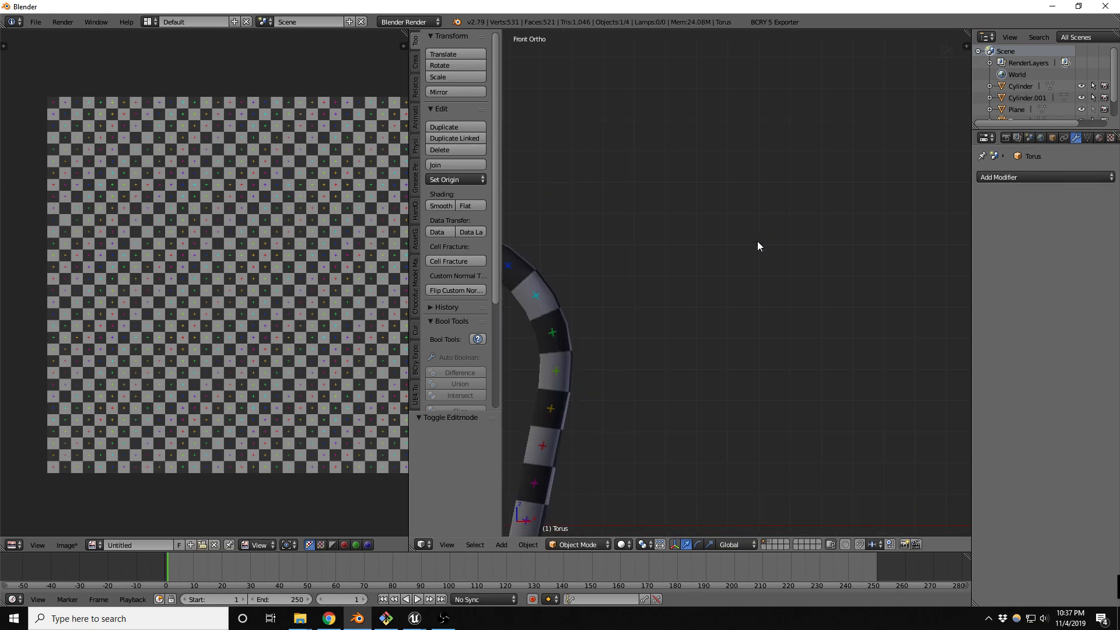
scroll(789, 227, "down", 8)
scroll(629, 244, "up", 7)
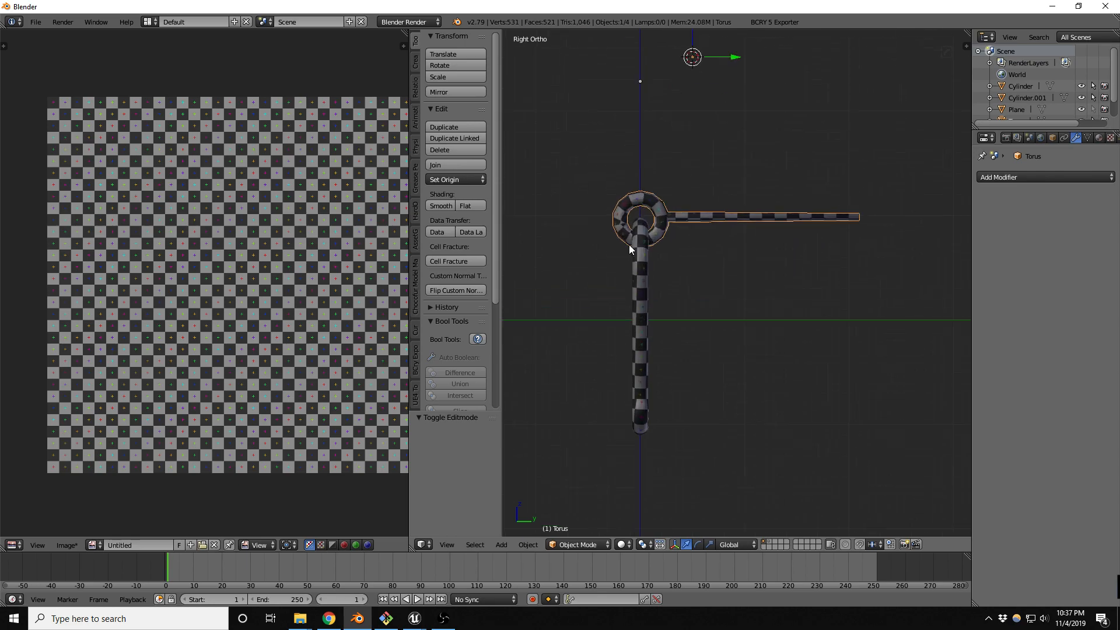
In Edit Mode, select only the ring's linked geometry and rotate it by about -70° in the right view.
key("Tab")
key("a")
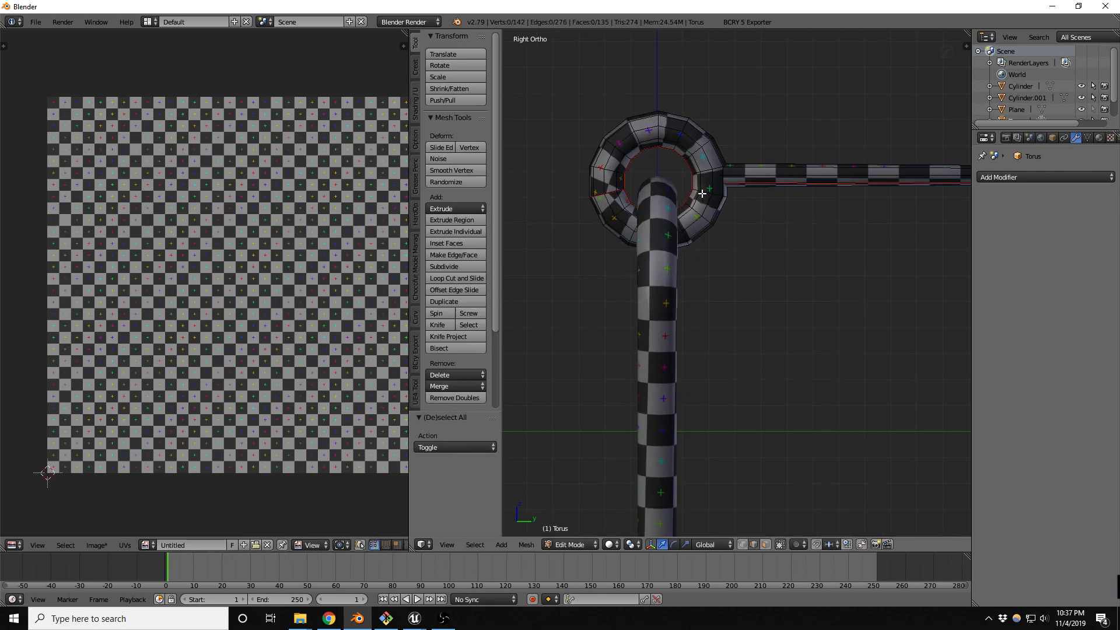
key("l")
key("r")
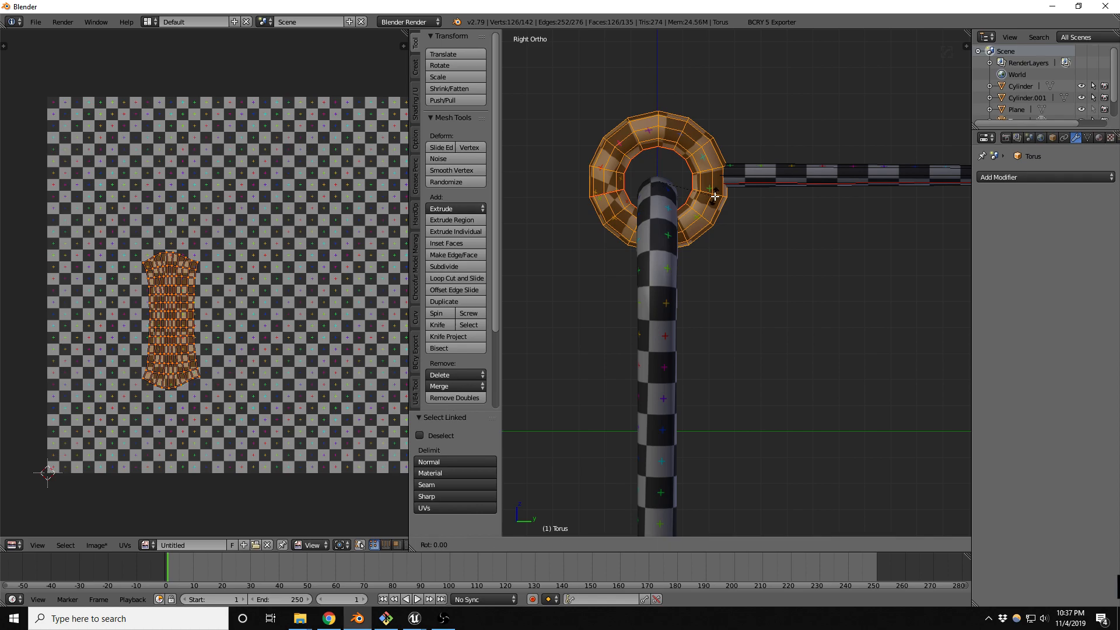
left_click(694, 130)
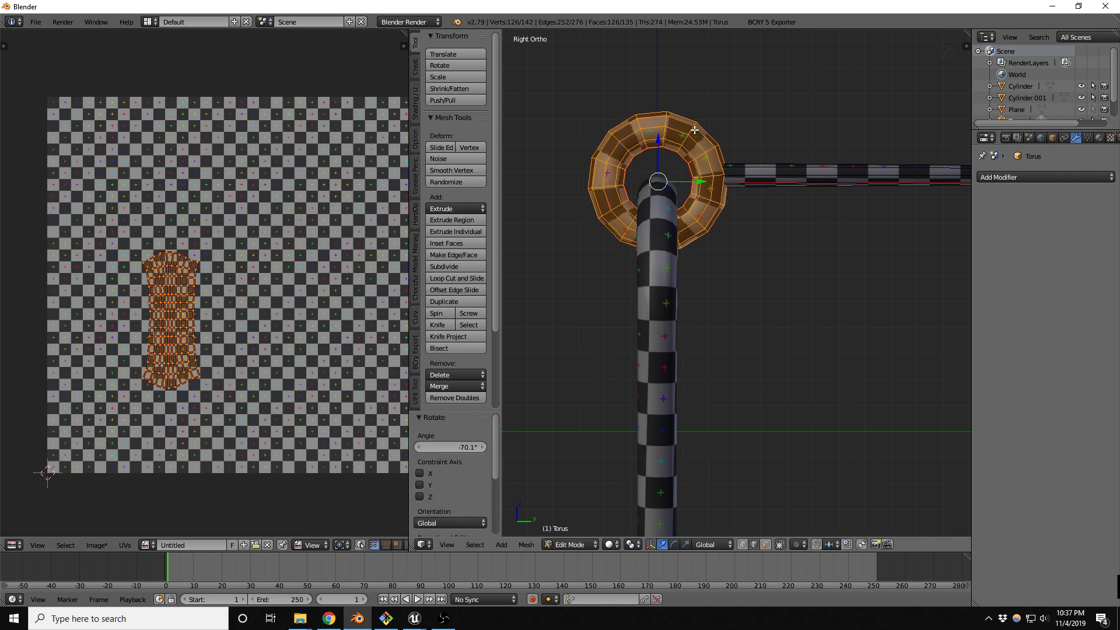
Check the ring's orientation in Object Mode, rotate its geometry further around the global X axis, and return to Object Mode.
key("Tab")
middle_click_drag(754, 150, 710, 187)
key("Tab")
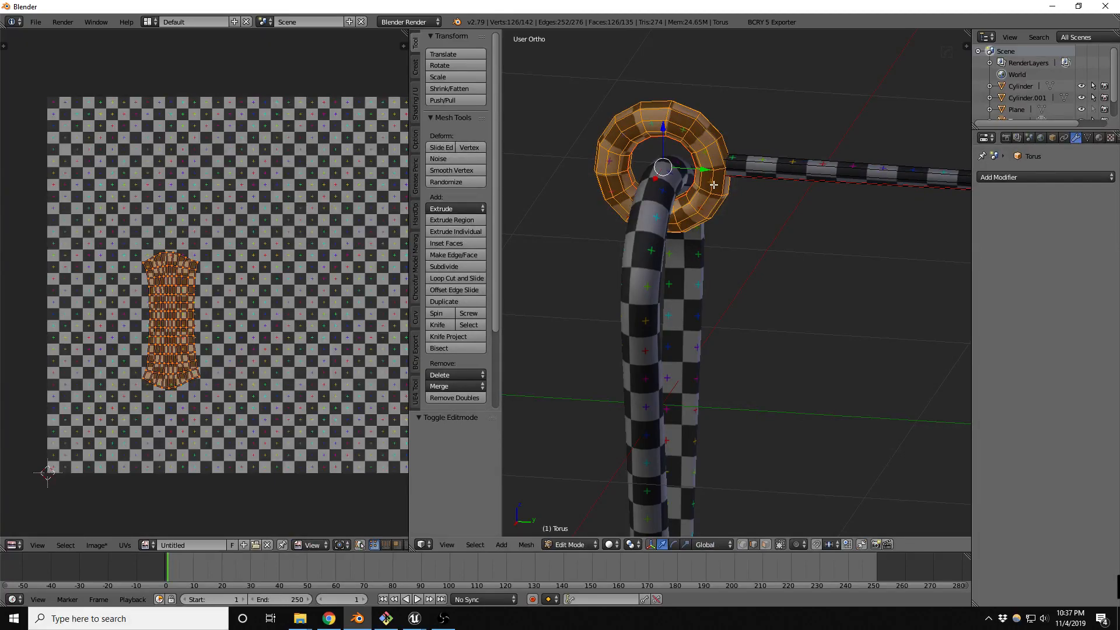
key("r")
key("x")
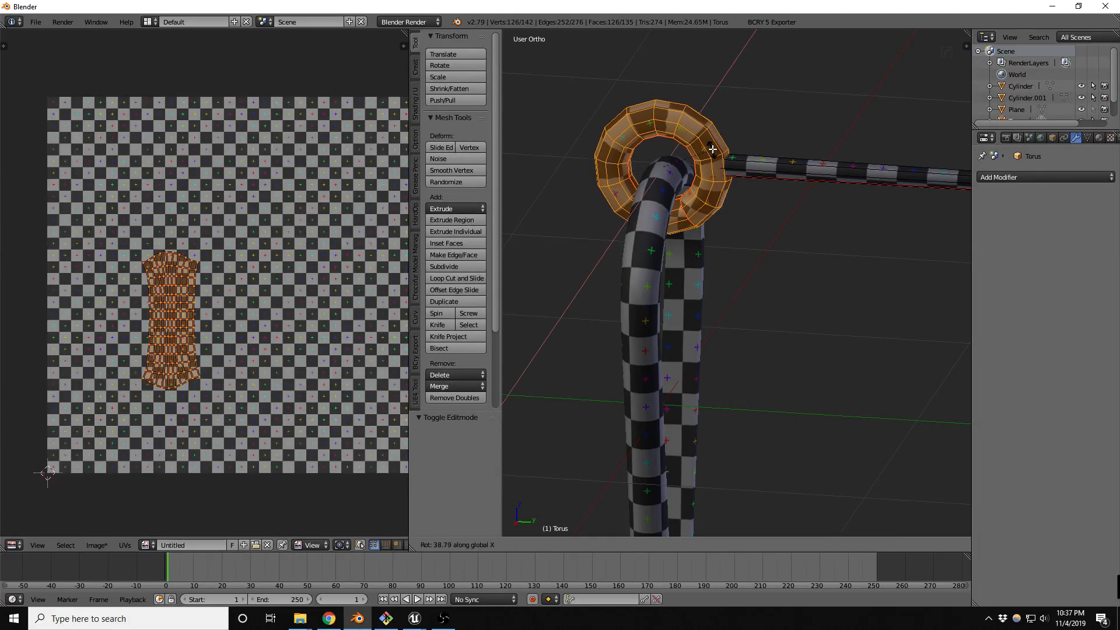
left_click(718, 171)
key("Tab")
Select the pin's edge loop inside the ring, scale it up by about 1.3, and move it -0.019 along Y.
middle_click_drag(714, 192, 619, 257)
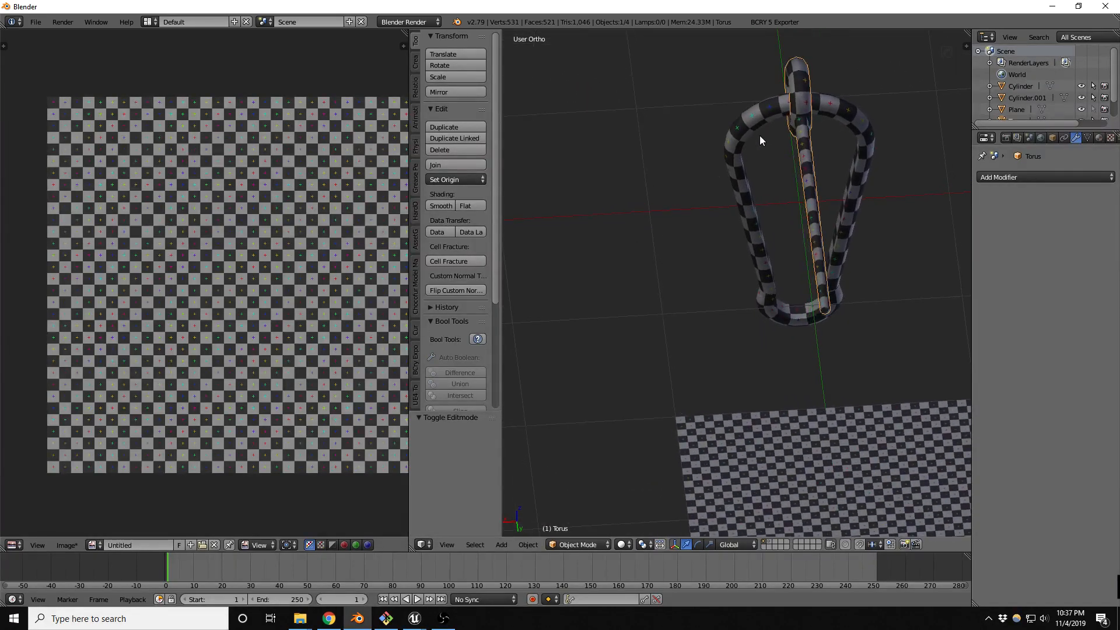
scroll(763, 132, "up", 6)
key("Tab")
key("z")
scroll(853, 114, "up", 3)
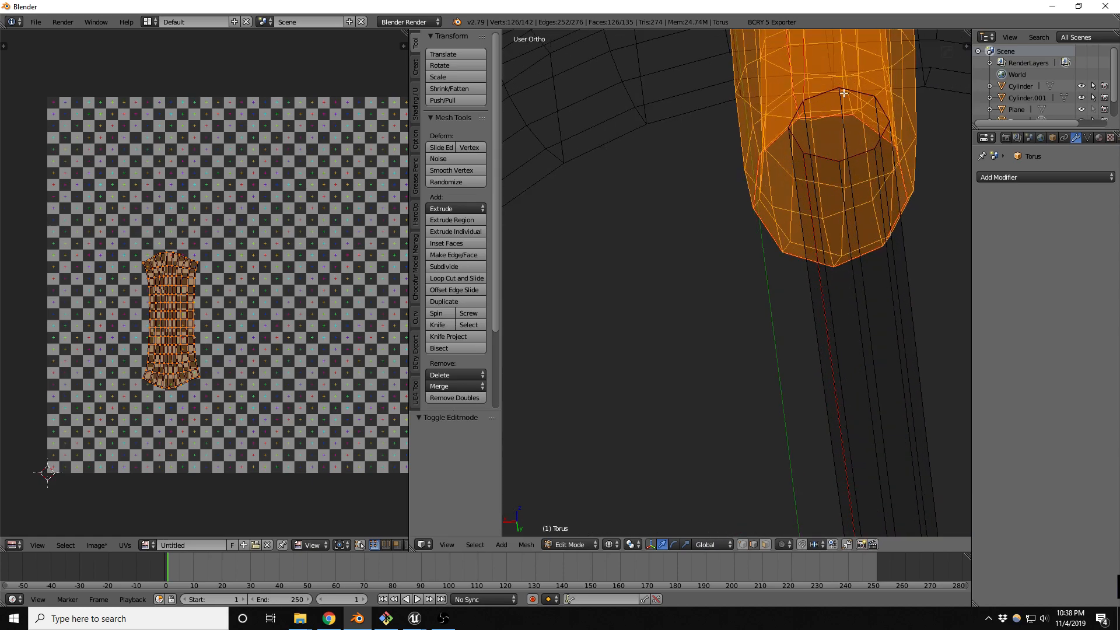
right_click(832, 109)
right_click(827, 102, "alt")
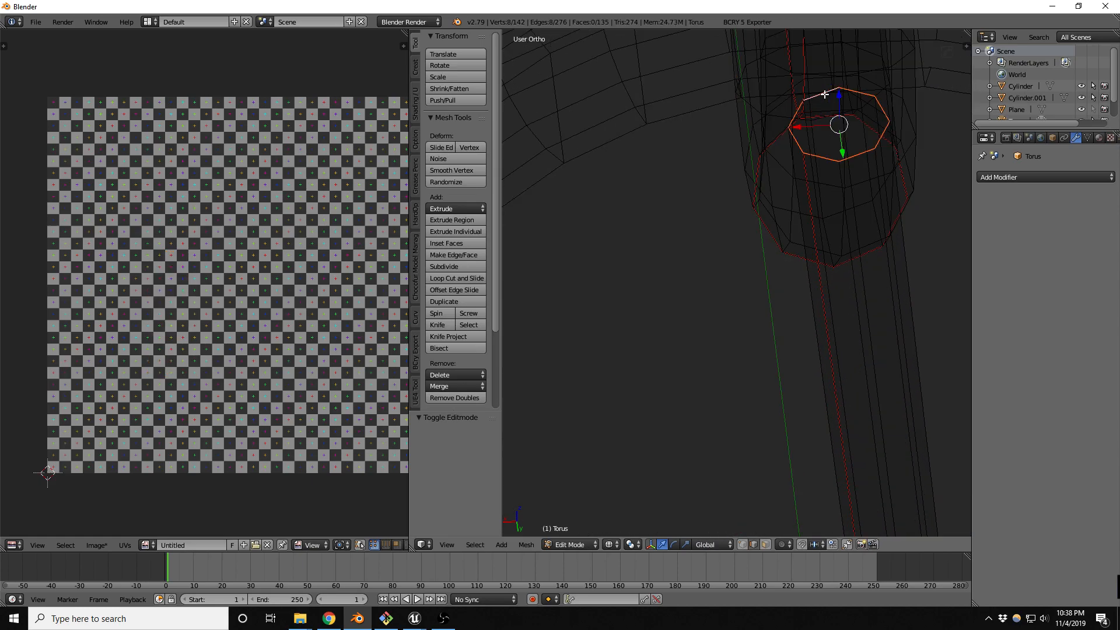
key("z")
key("s")
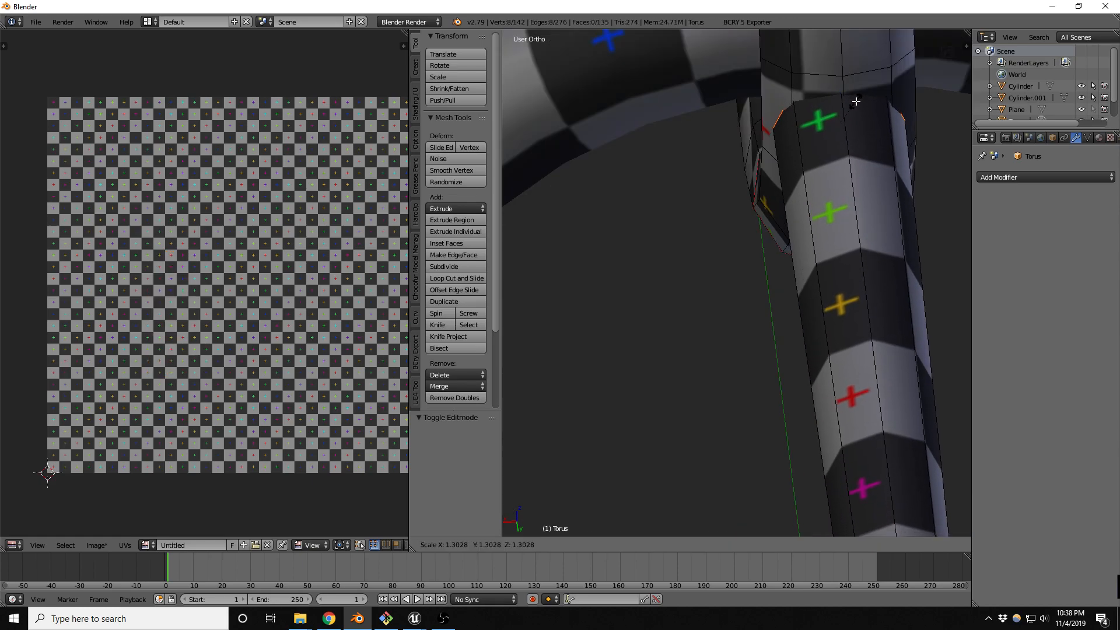
left_click(855, 102)
left_click_drag(847, 148, 841, 135)
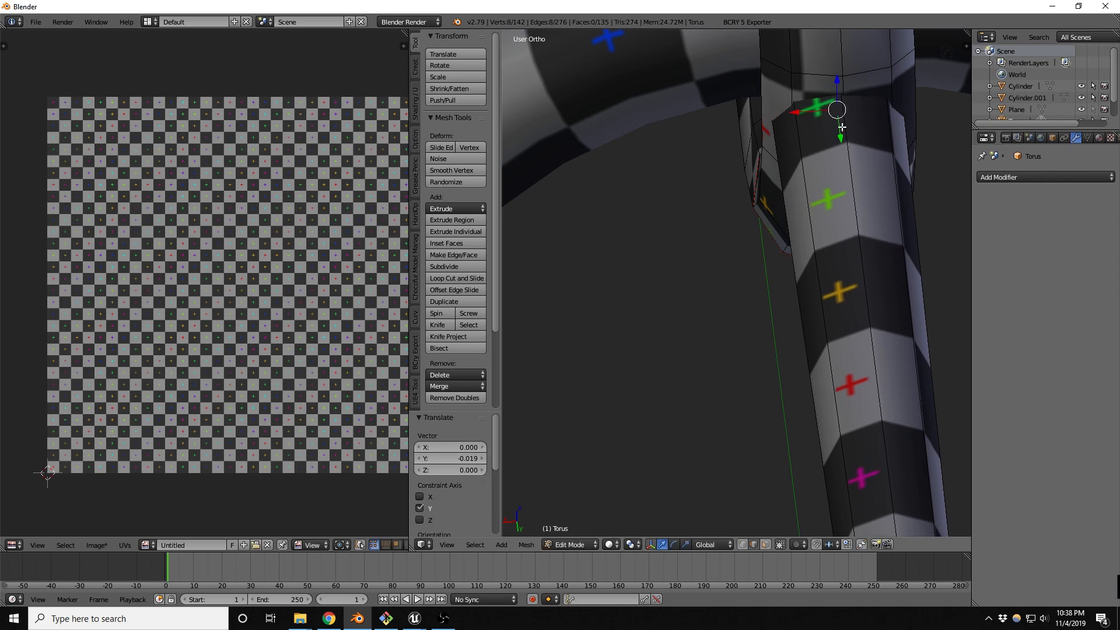
scroll(838, 132, "down", 5)
key("Tab")
Add the large carabiner loop to the selection as the active object and join it with the ring and pin.
scroll(777, 174, "down", 6)
middle_click_drag(777, 173, 892, 183)
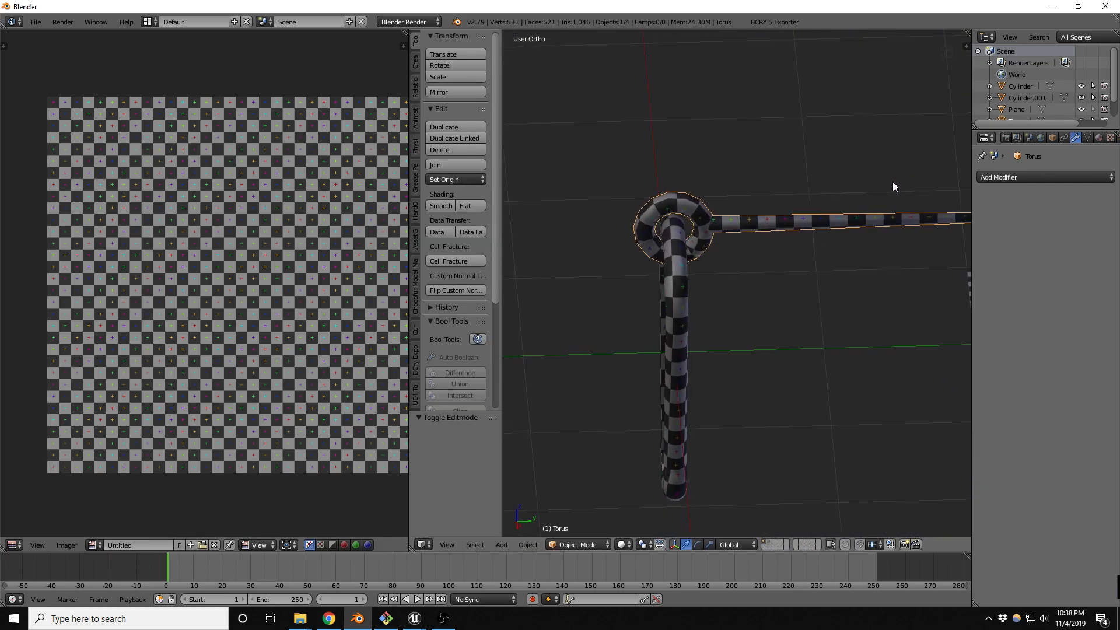
middle_click_drag(700, 280, 783, 288)
right_click(783, 290, "shift")
scroll(686, 233, "down", 5)
middle_click_drag(736, 255, 744, 257)
scroll(742, 259, "up", 5)
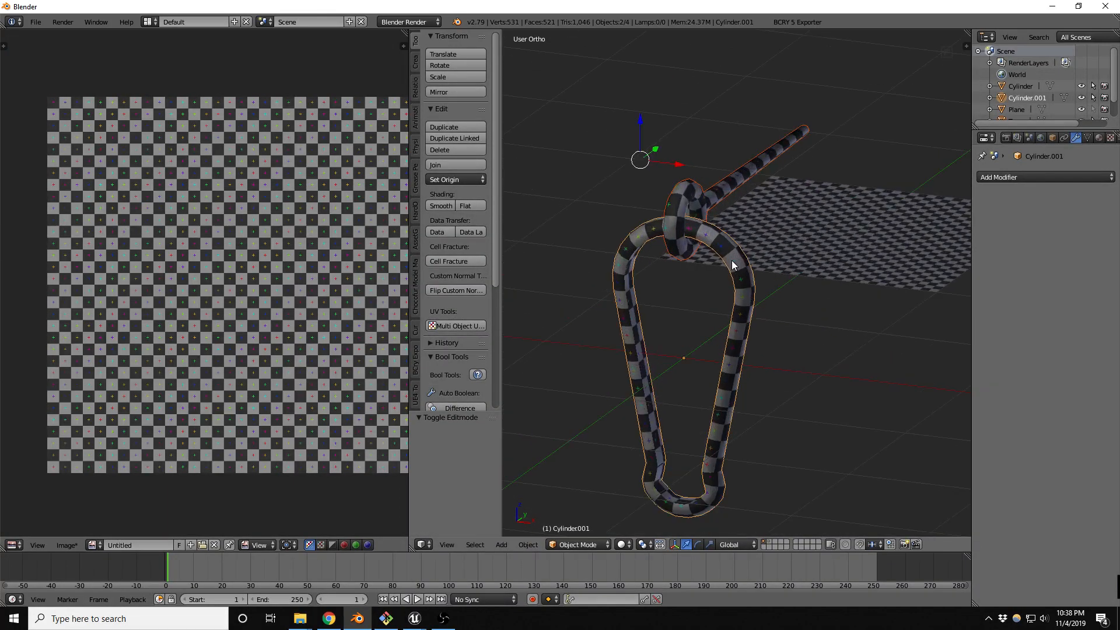
right_click(684, 238)
In edge selection mode, select an edge where the pin meets the ring and snap the 3D cursor to it.
key("Tab")
key("ctrl+Tab")
left_click(692, 229)
scroll(702, 204, "up", 5)
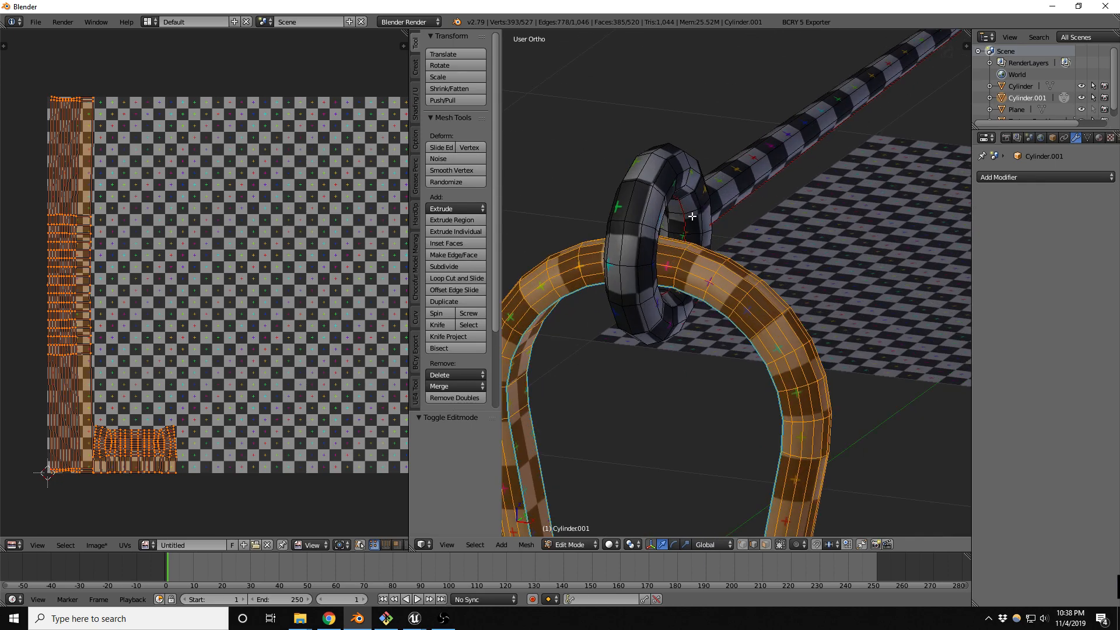
middle_click_drag(756, 185, 744, 231)
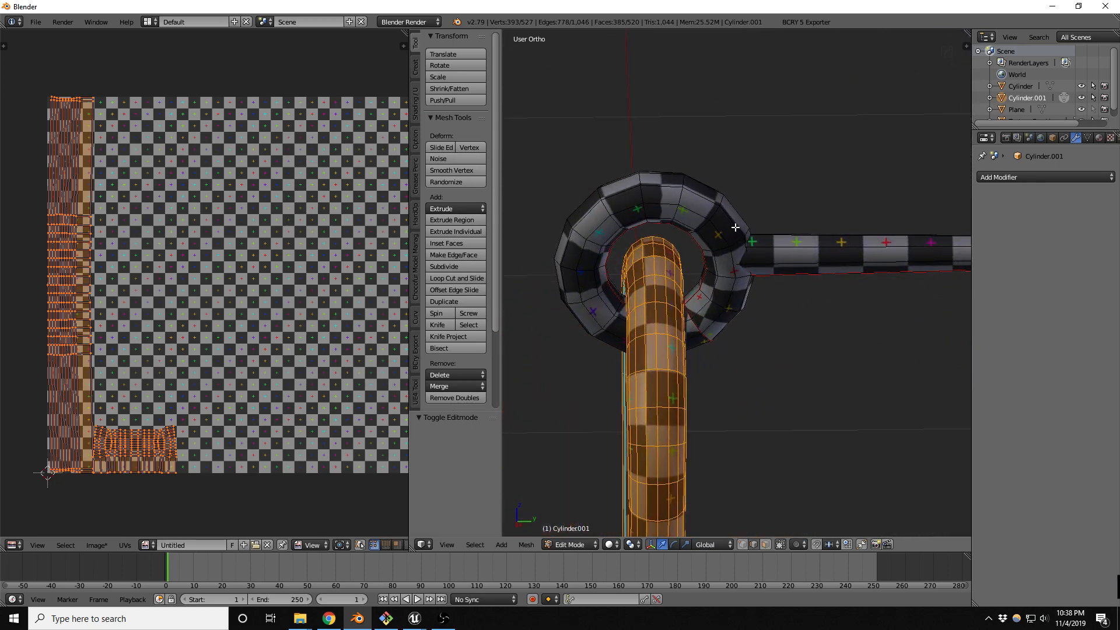
right_click(751, 249)
key("z")
key("z")
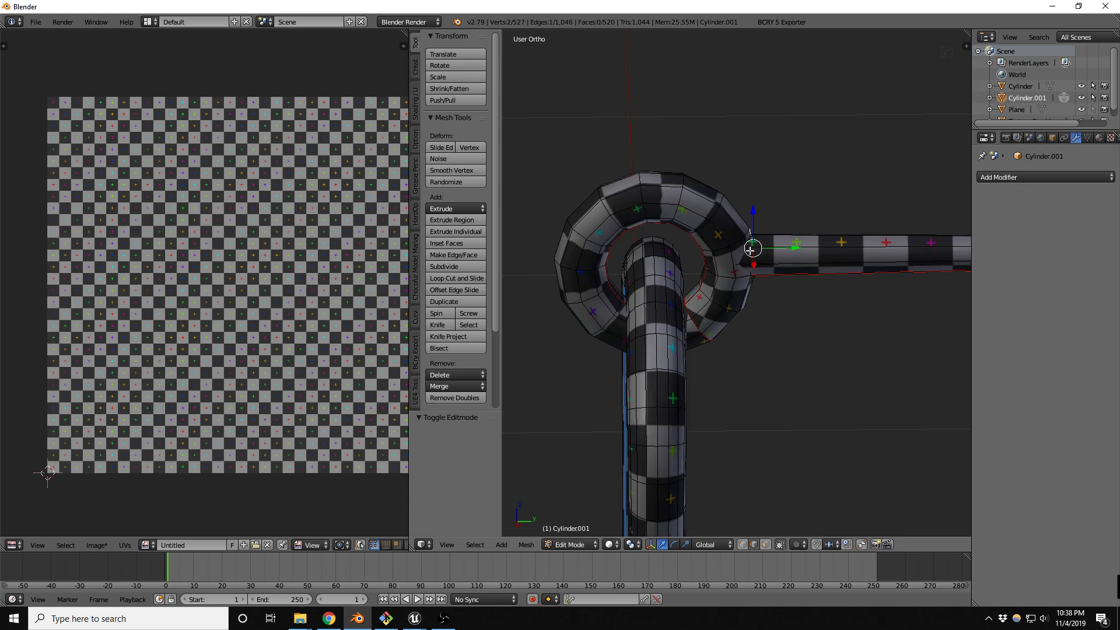
middle_click_drag(762, 254, 788, 249)
key("shift+s")
left_click(785, 250)
Set the joined carabiner's origin to the 3D cursor in Object Mode.
key("Tab")
key("ctrl+shift+alt+c")
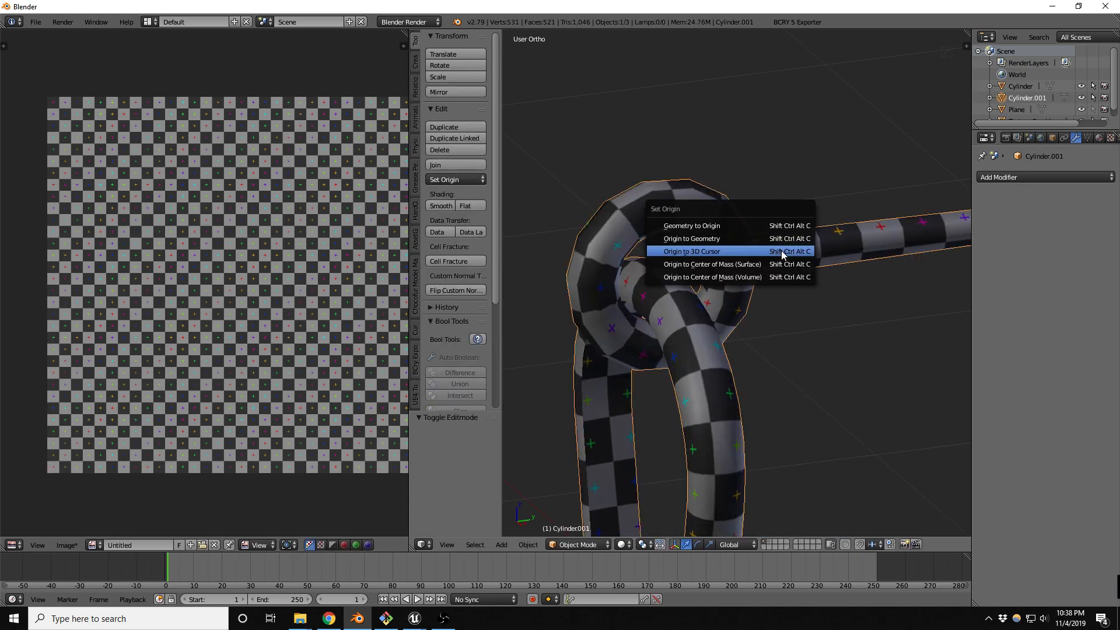
left_click(749, 249)
scroll(711, 244, "down", 5)
middle_click_drag(702, 265, 751, 257)
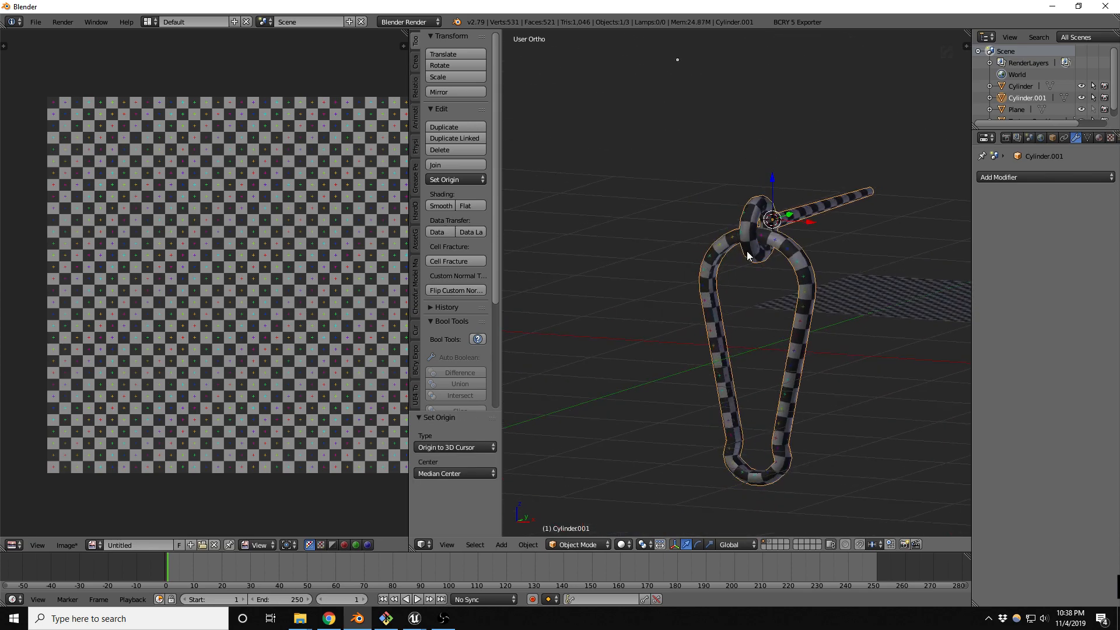
Create a new material for the carabiner and name it metal.
left_click(1098, 138)
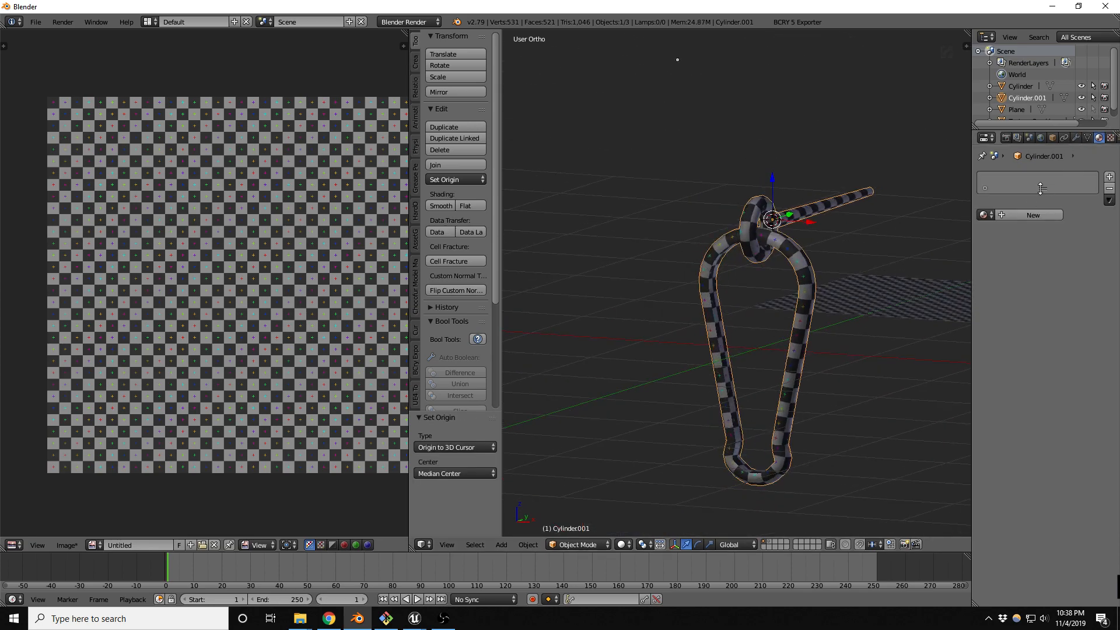
left_click(1015, 214)
type("metal")
key("Return")
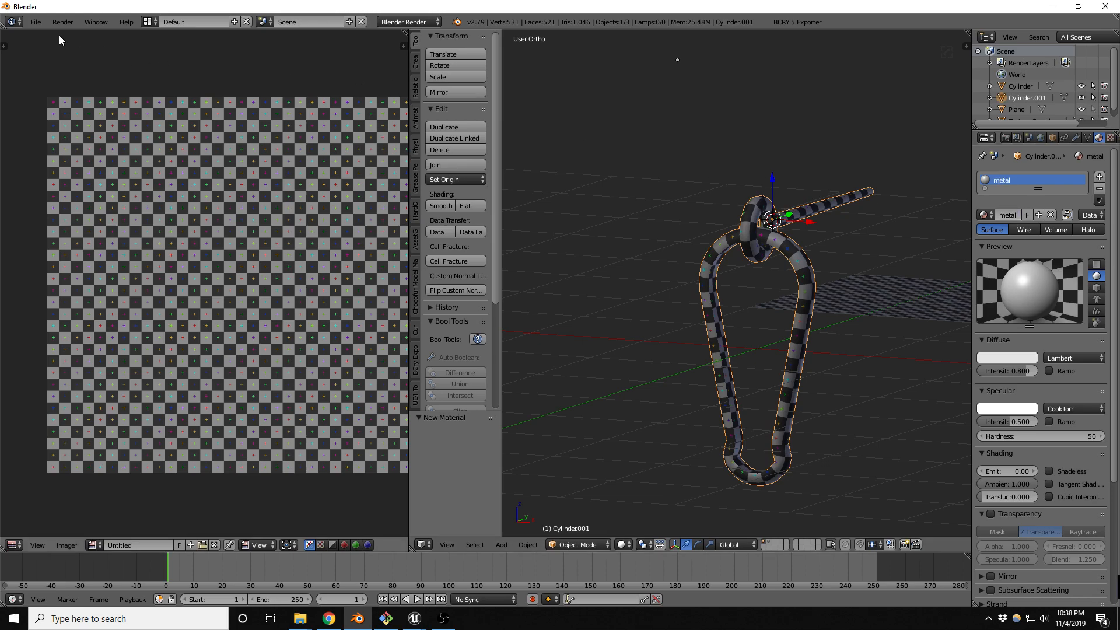
Start an FBX export and restrict it to the selected objects.
left_click(36, 24)
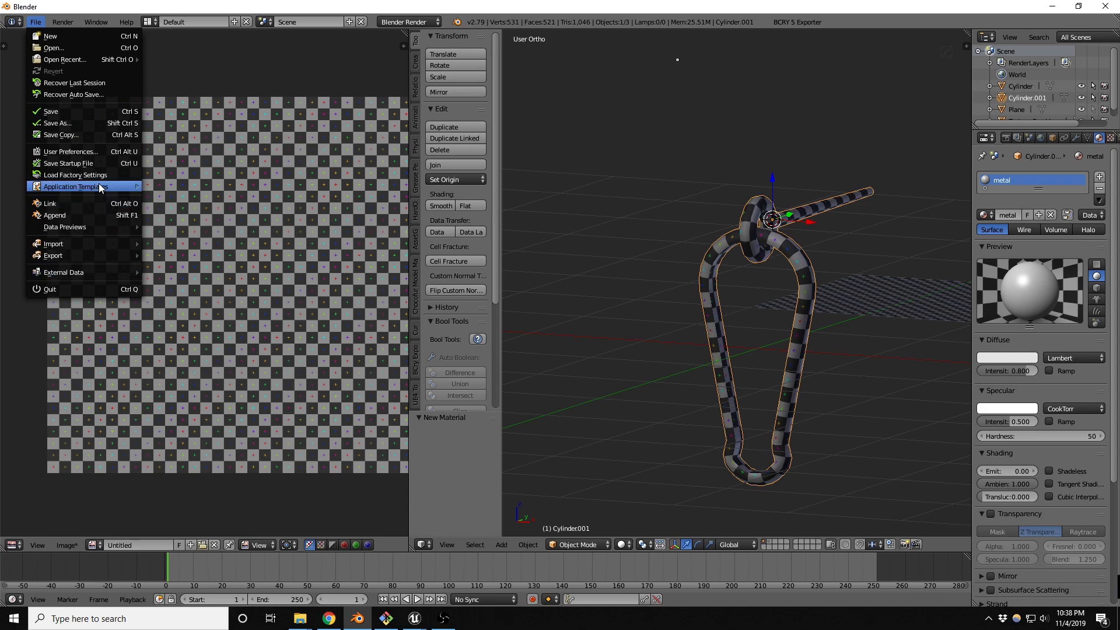
mouse_move(100, 255)
left_click(184, 287)
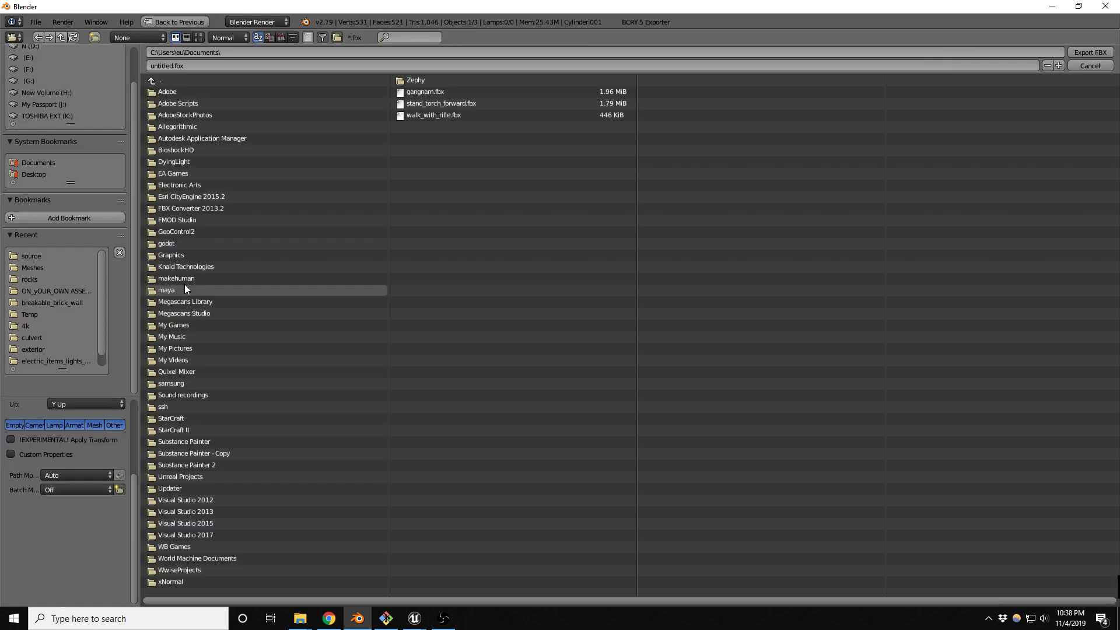
scroll(59, 444, "up", 5)
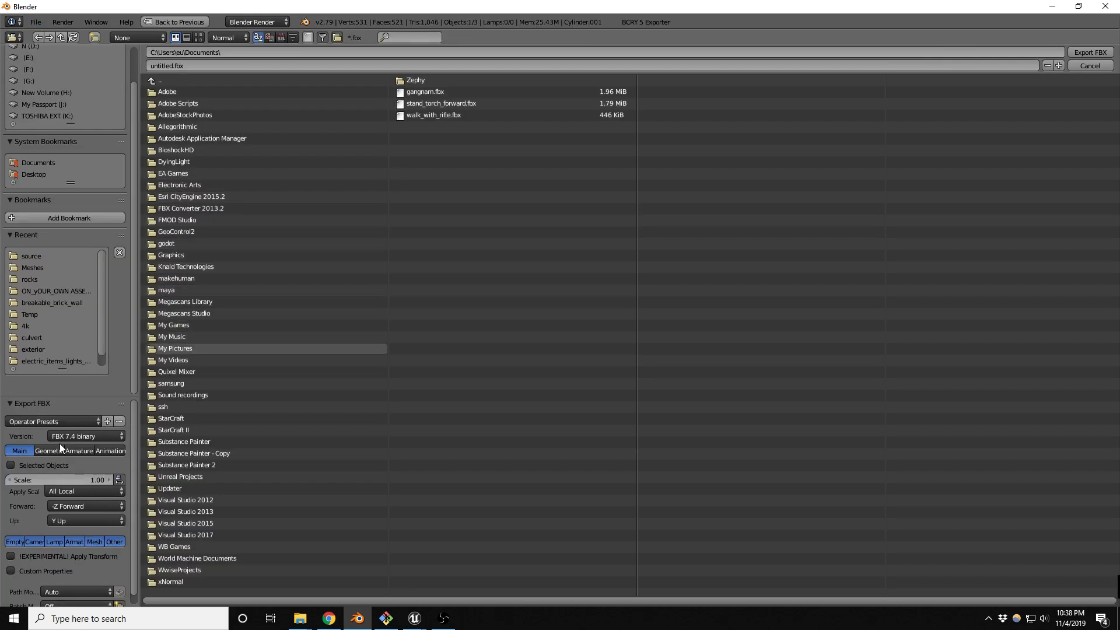
left_click(58, 421)
left_click(47, 461)
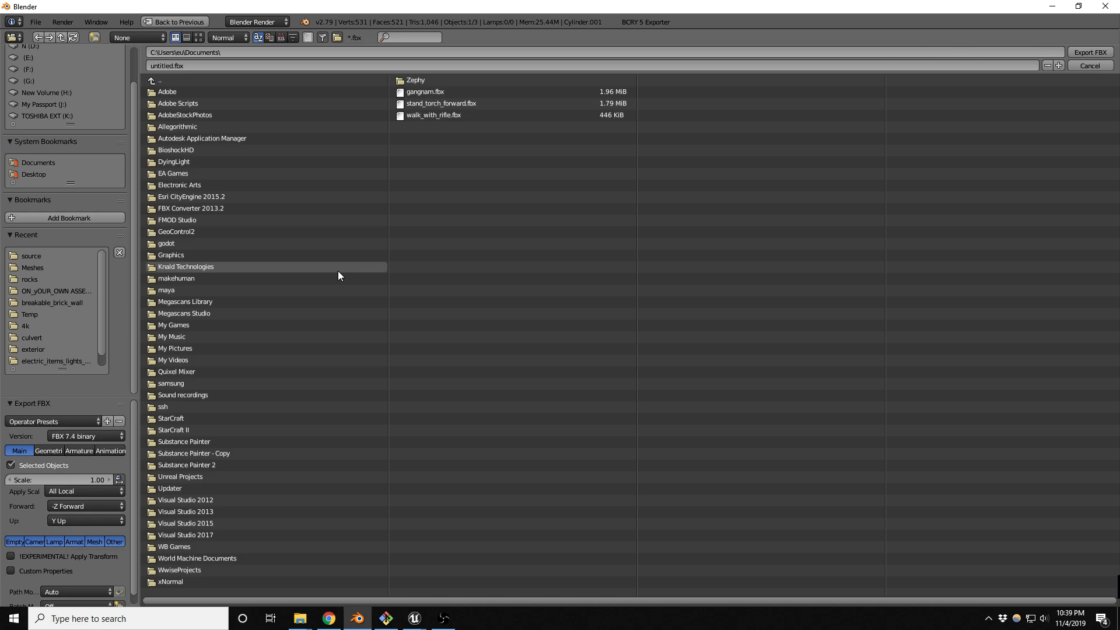
Browse to the Player_USE folder in ON_yOUR_OWN ASSETS and export the FBX with the file name carabiner.
left_click(39, 256)
left_click(38, 276)
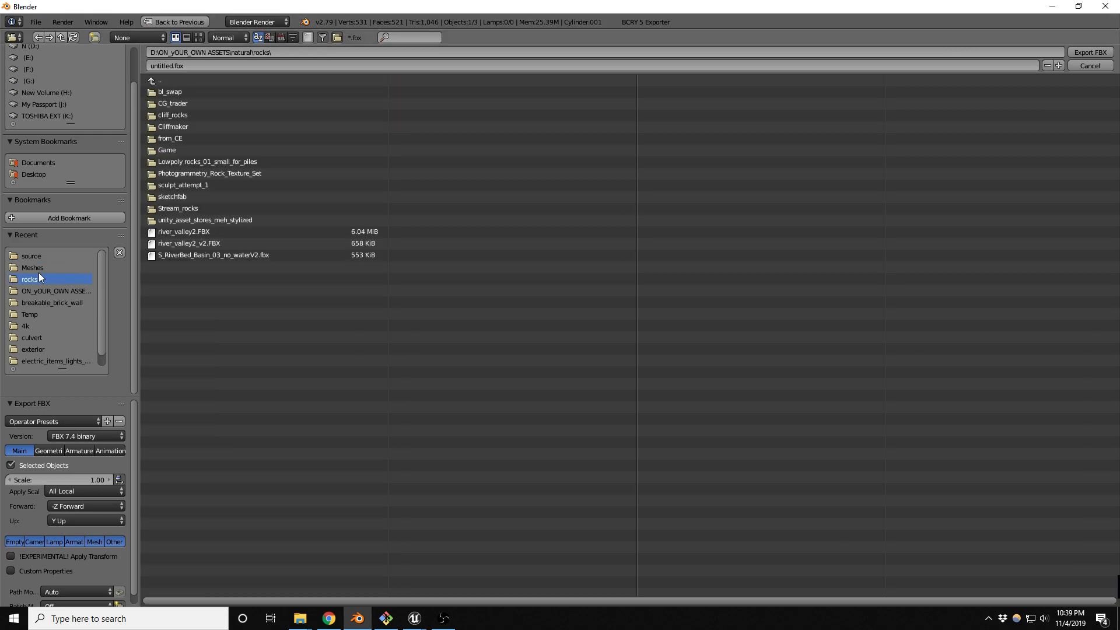
left_click(39, 256)
left_click(157, 82)
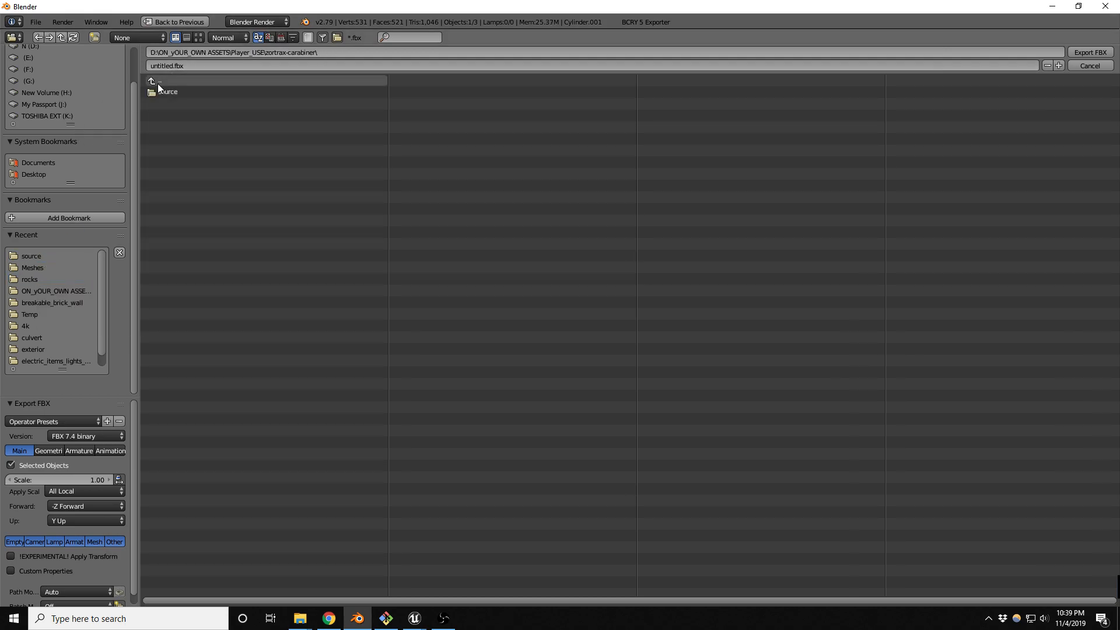
left_click(159, 80)
left_click(187, 64)
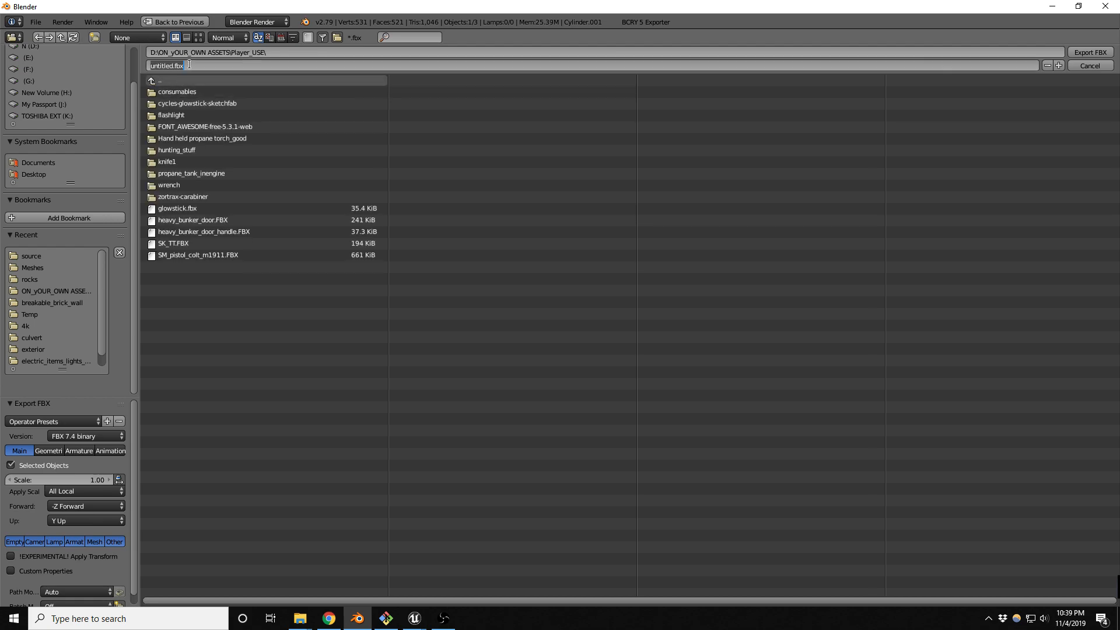
type("carabiner")
left_click(1089, 52)
Switch to Unreal Editor, import the carabiner FBX as a static mesh, and place it in the cave level by the glowstick.
left_click(1042, 11)
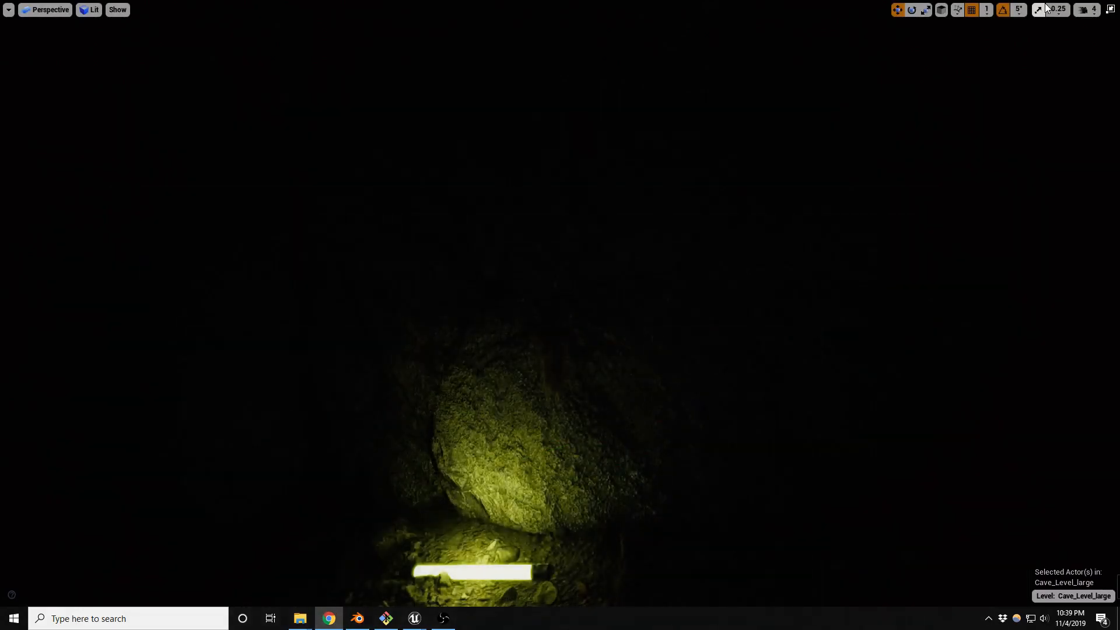
right_click_drag(560, 315, 560, 397)
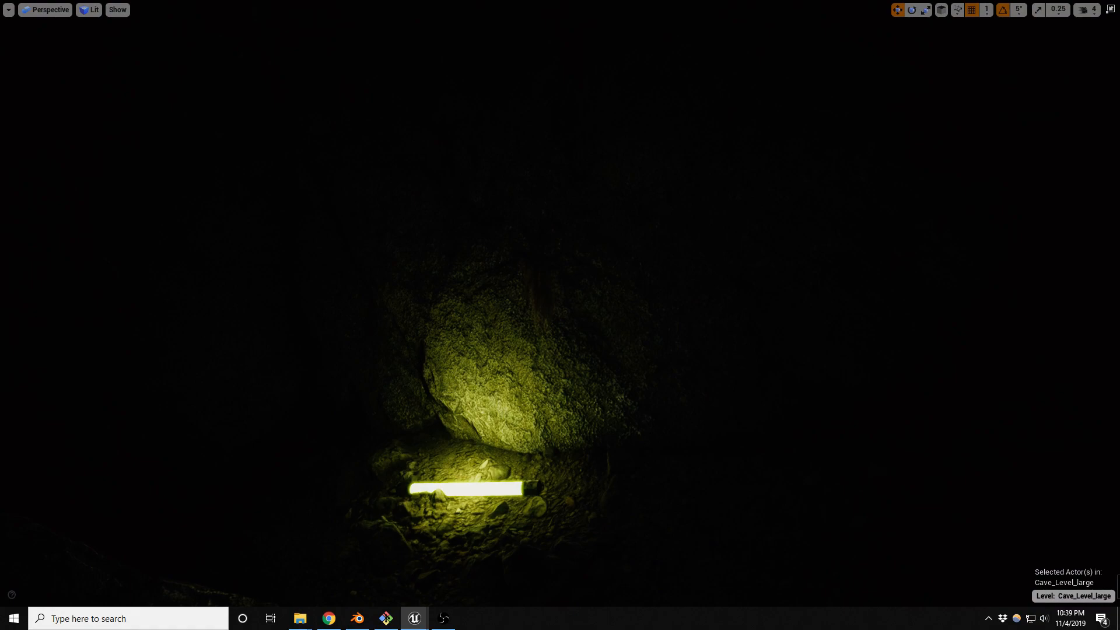
mouse_move(300, 617)
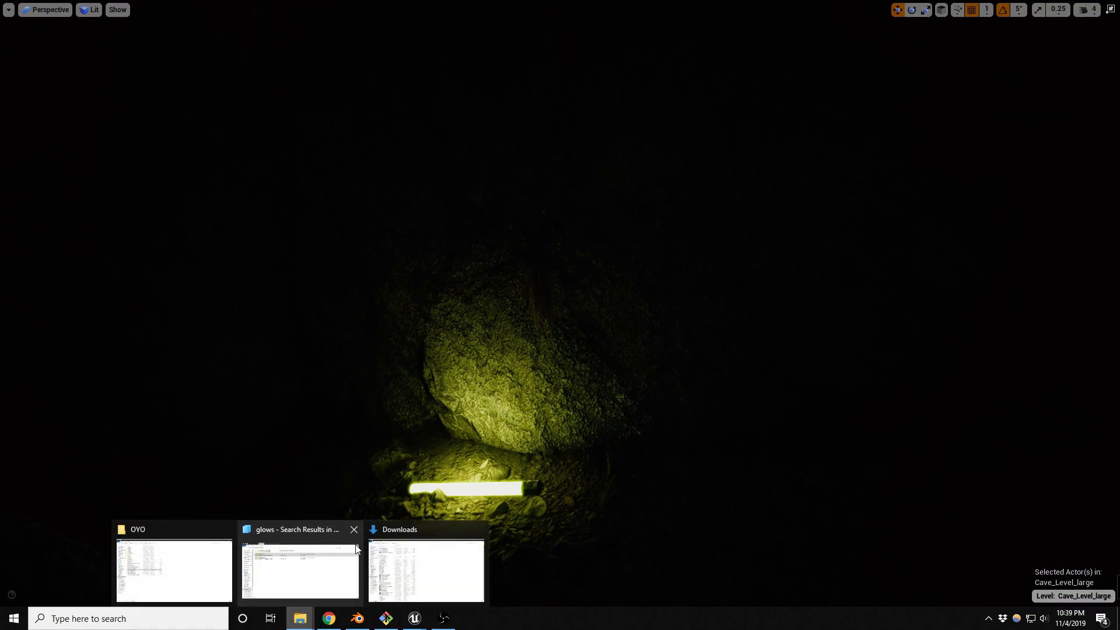
left_click(292, 557)
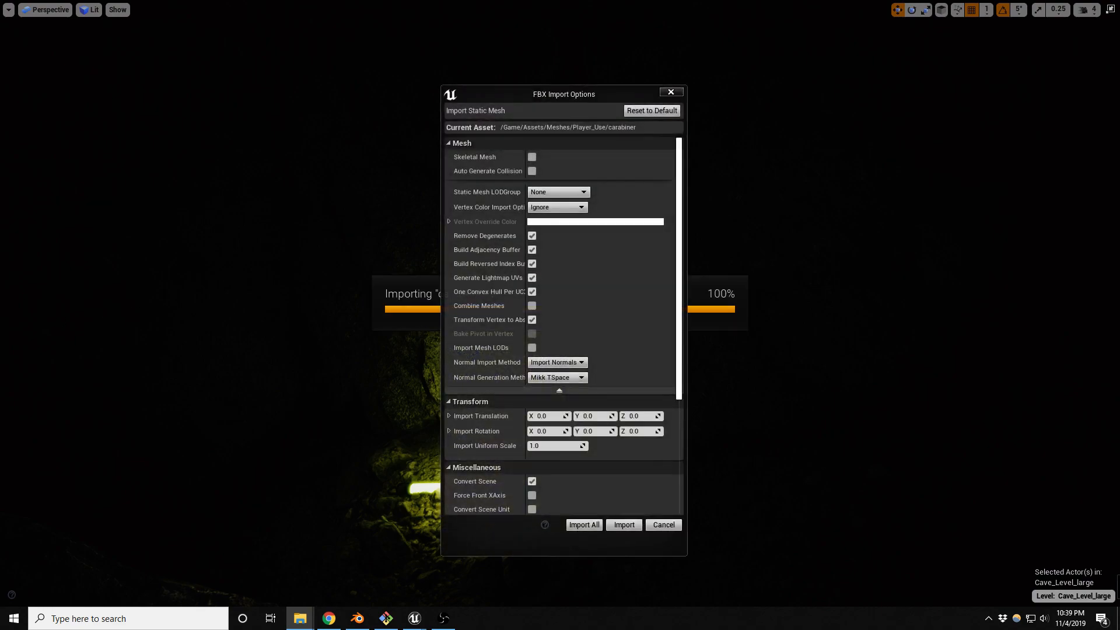
left_click(625, 524)
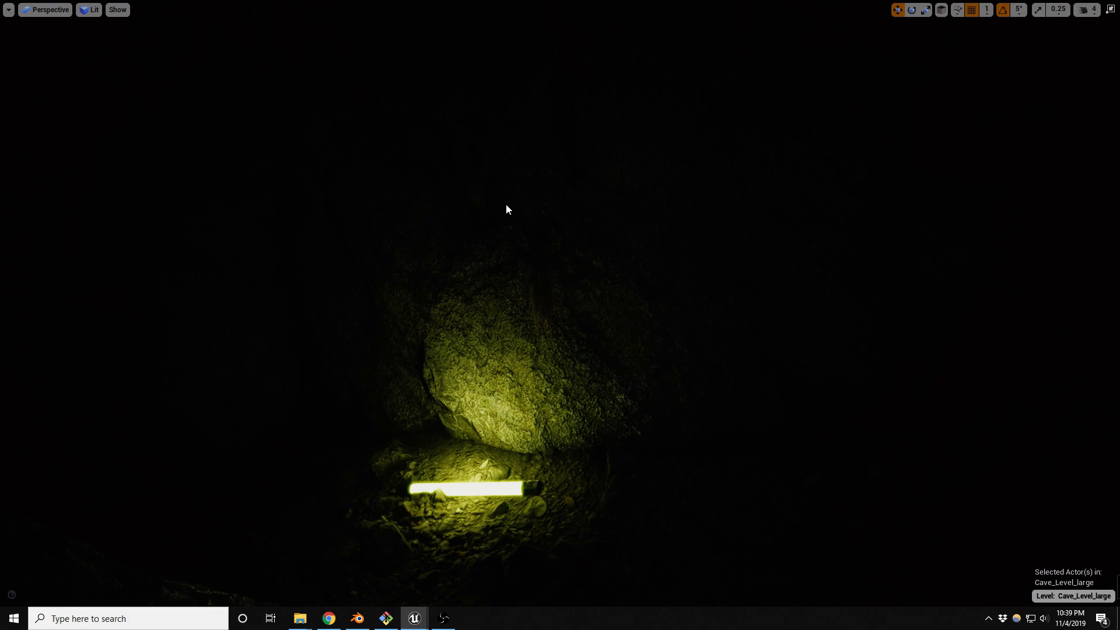
left_click_drag(505, 204, 495, 322)
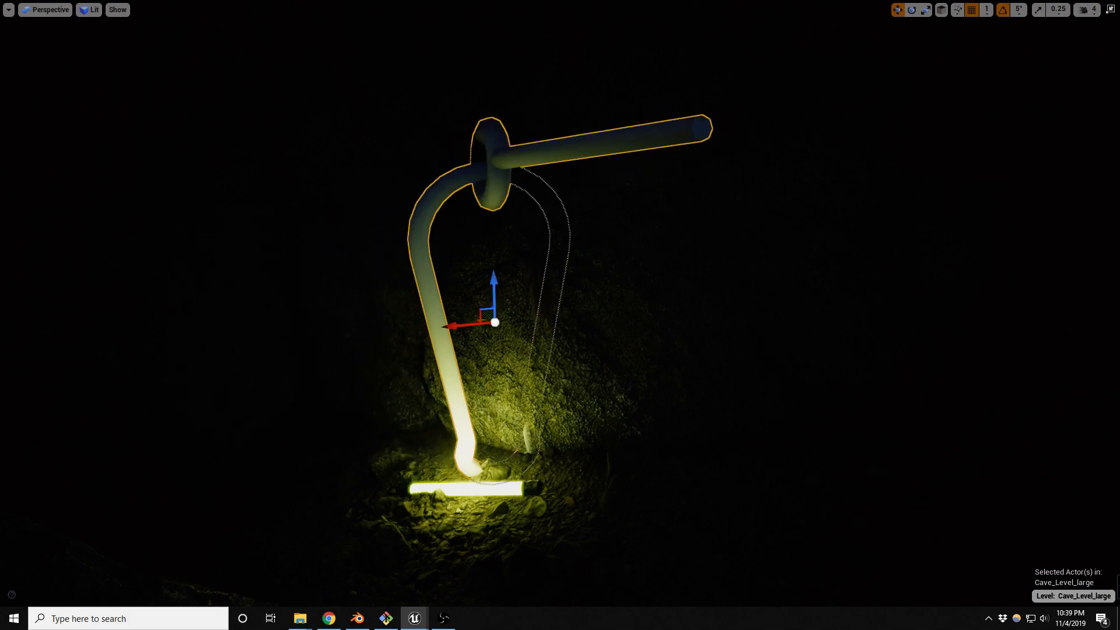
Switch back to Blender and scale the whole carabiner to about 0.351 in the front view.
left_click(357, 618)
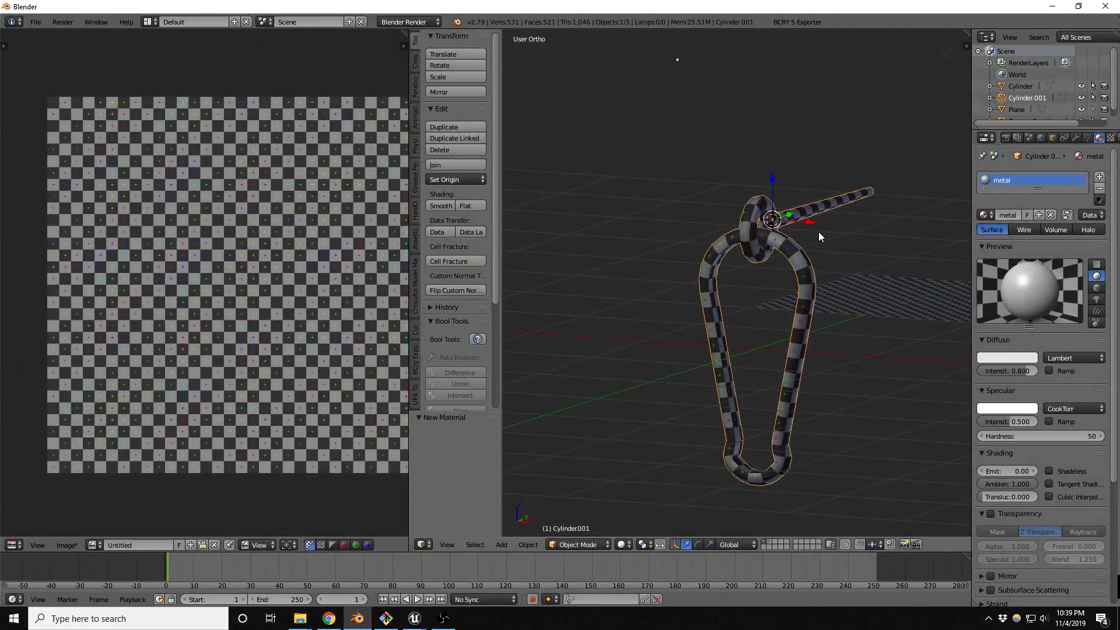
key("KP_1")
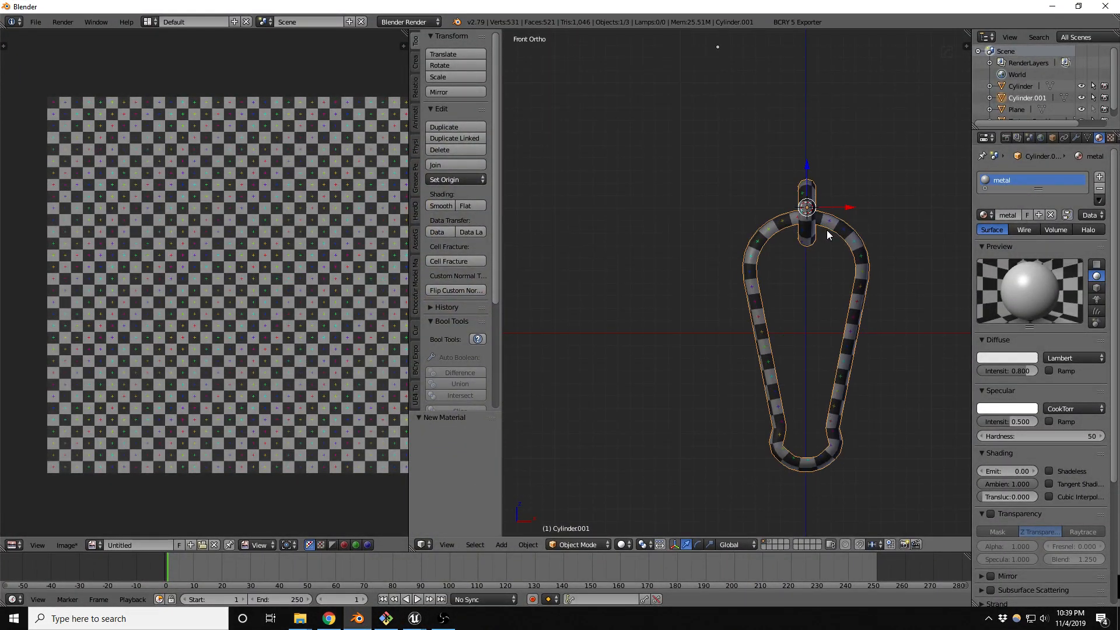
key("s")
left_click(827, 230)
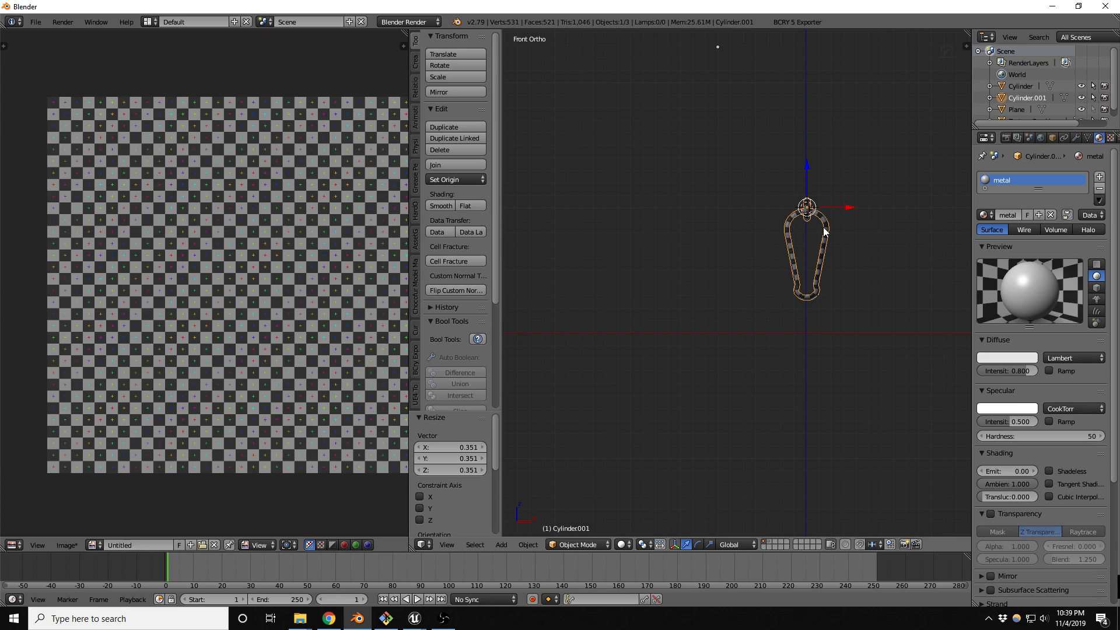
Clear the carabiner's location so it sits at the world origin and scale it uniformly by about 0.304.
key("alt+g")
scroll(827, 325, "up", 6)
key("s")
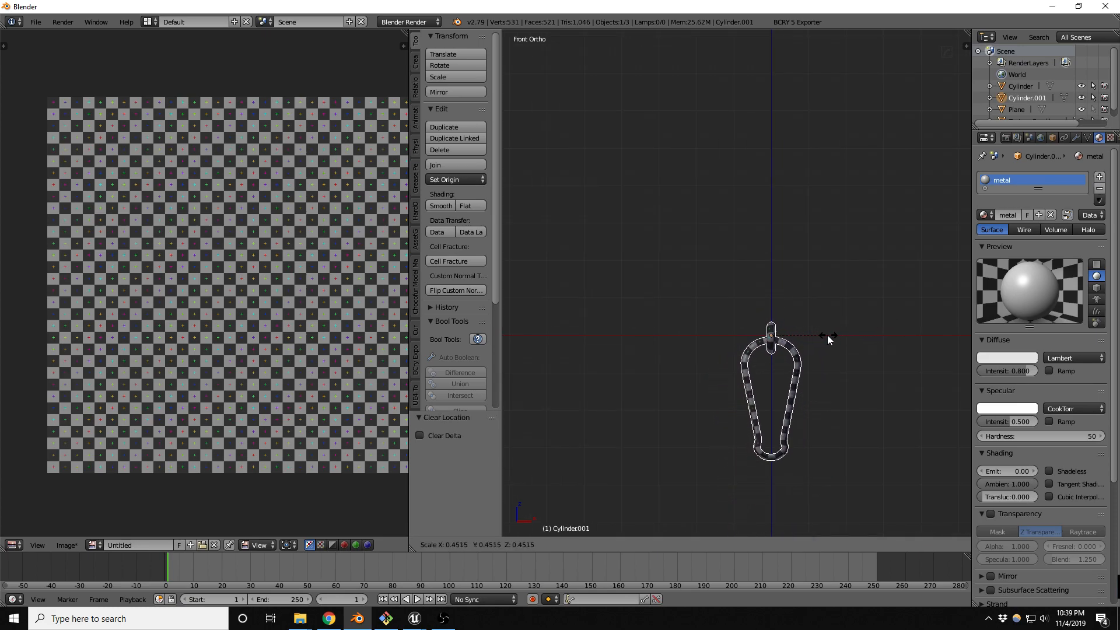
left_click(811, 339)
Show the object's transform properties, scale the carabiner uniformly by about 0.698, and apply its rotation and scale.
key("n")
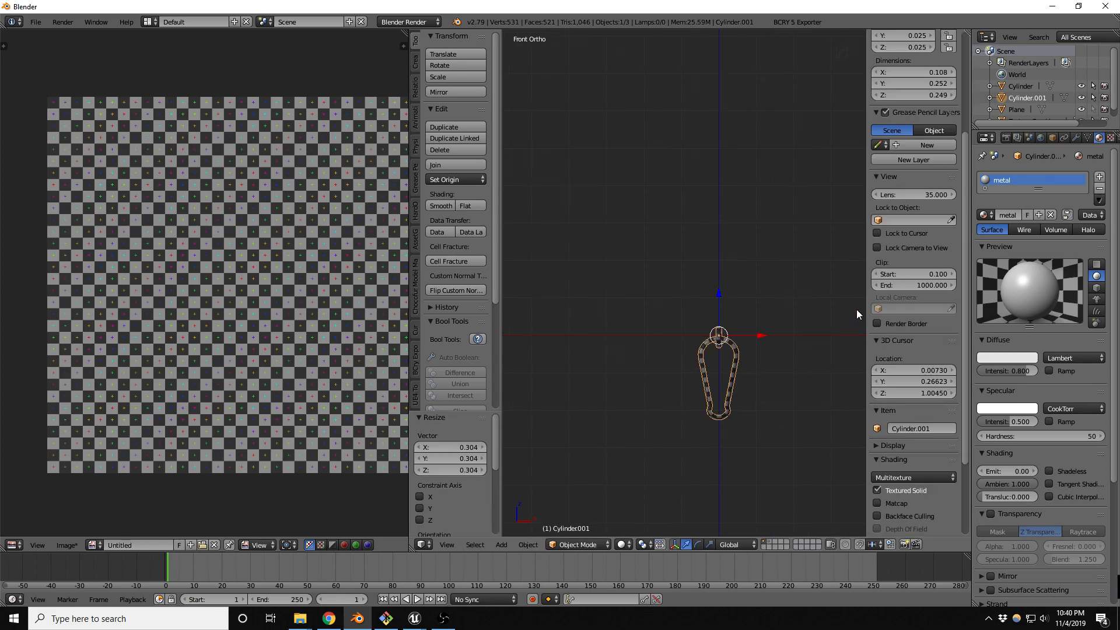
middle_click_drag(761, 308, 734, 316)
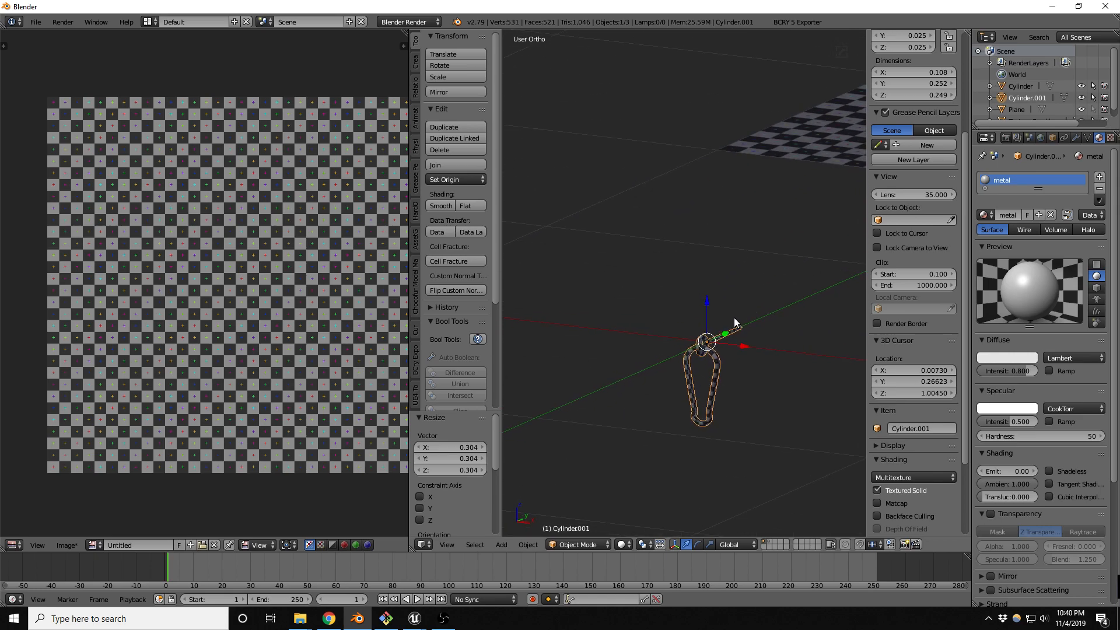
key("s")
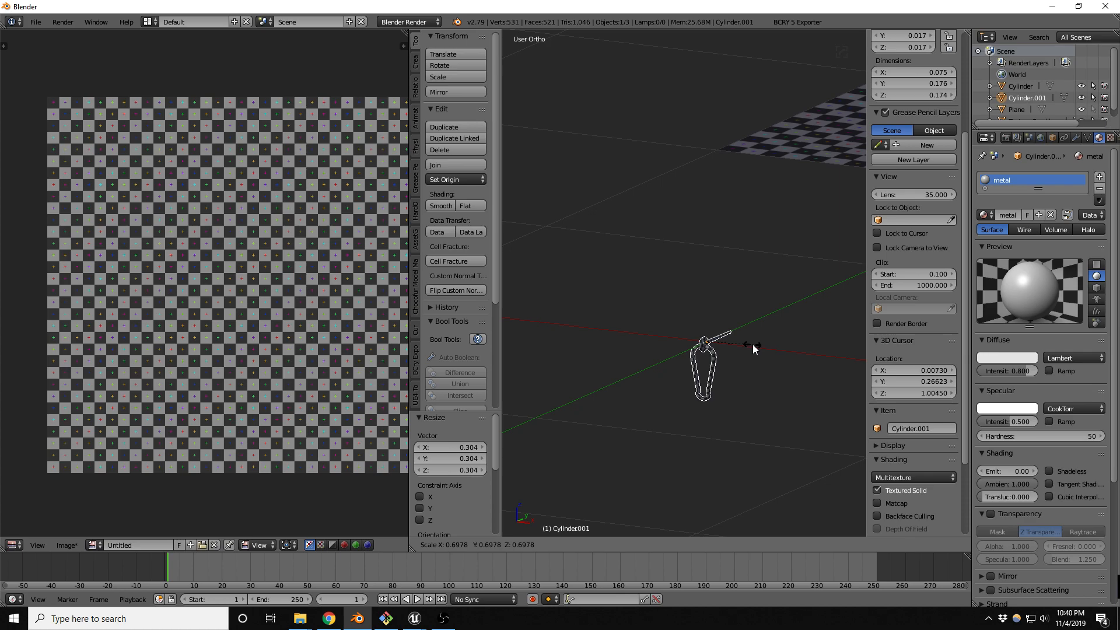
left_click(752, 344)
key("ctrl+a")
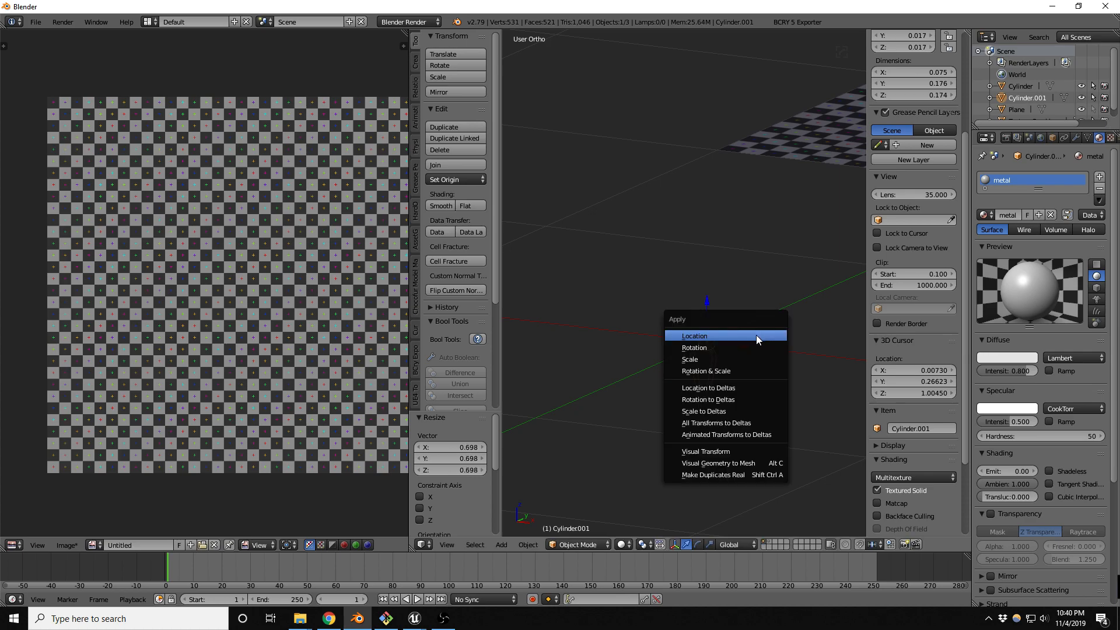
left_click(723, 371)
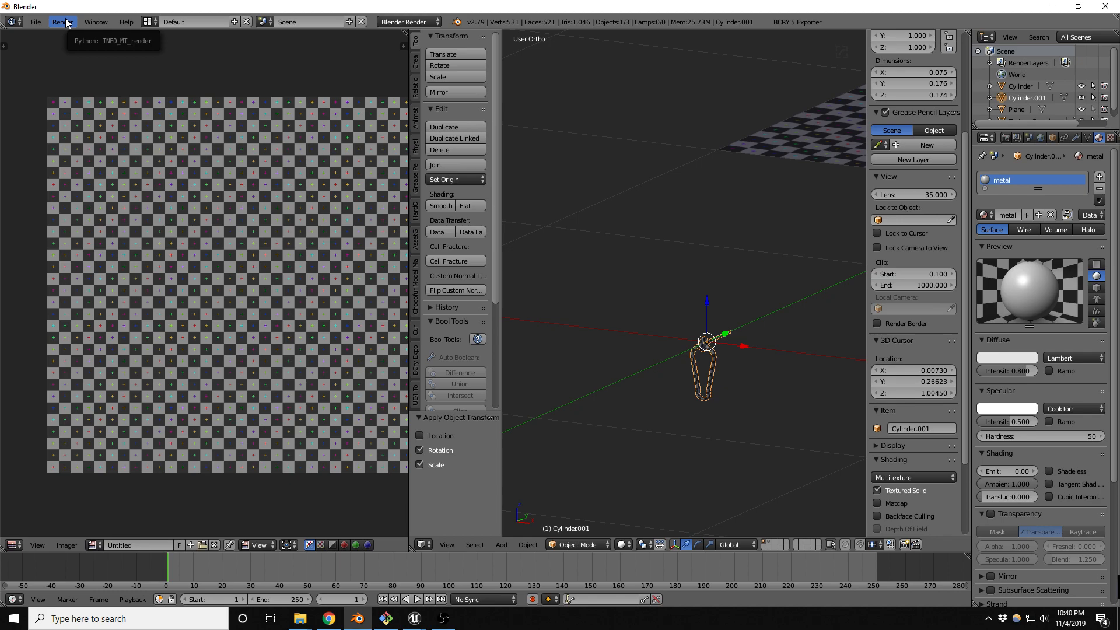
Export the selected carabiner as FBX again, overwriting carabiner.fbx in the Player_USE folder.
left_click(35, 21)
mouse_move(117, 256)
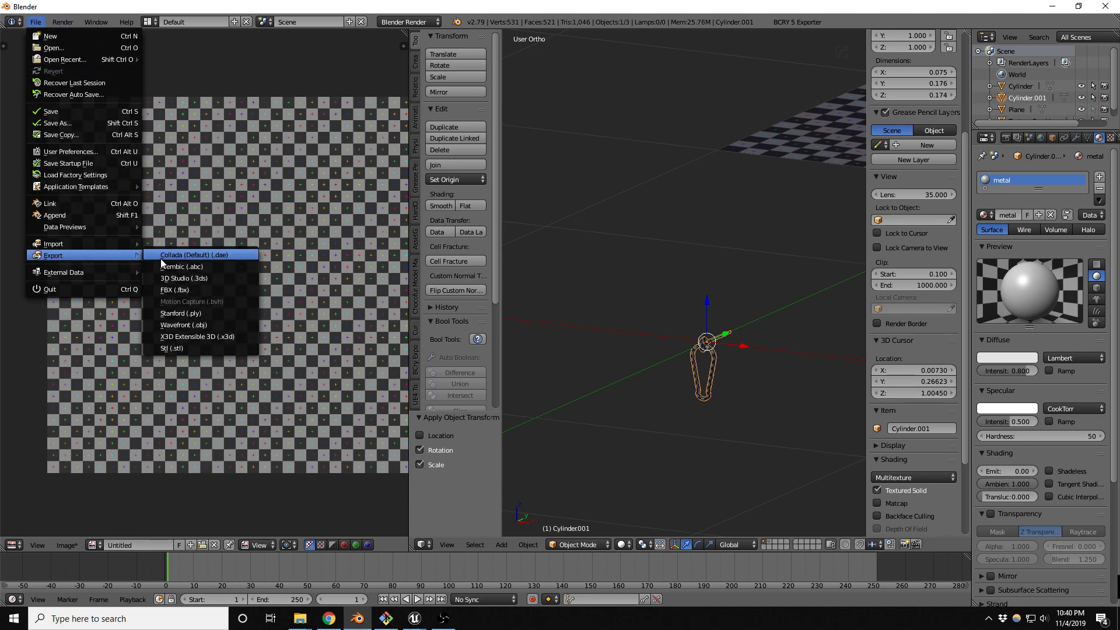
left_click(205, 288)
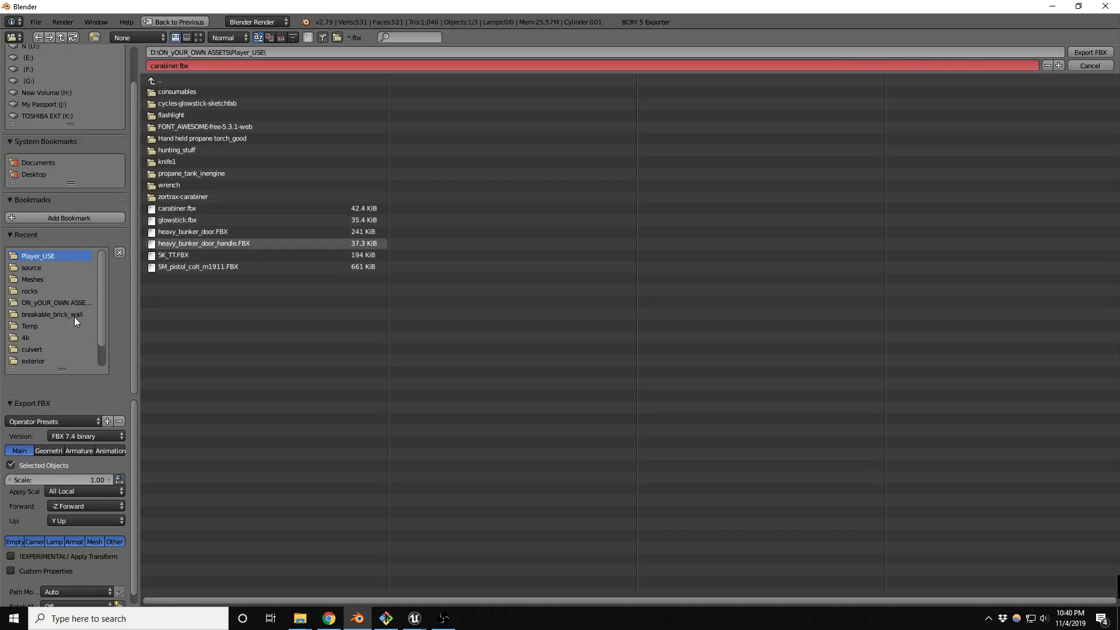
double_click(190, 212)
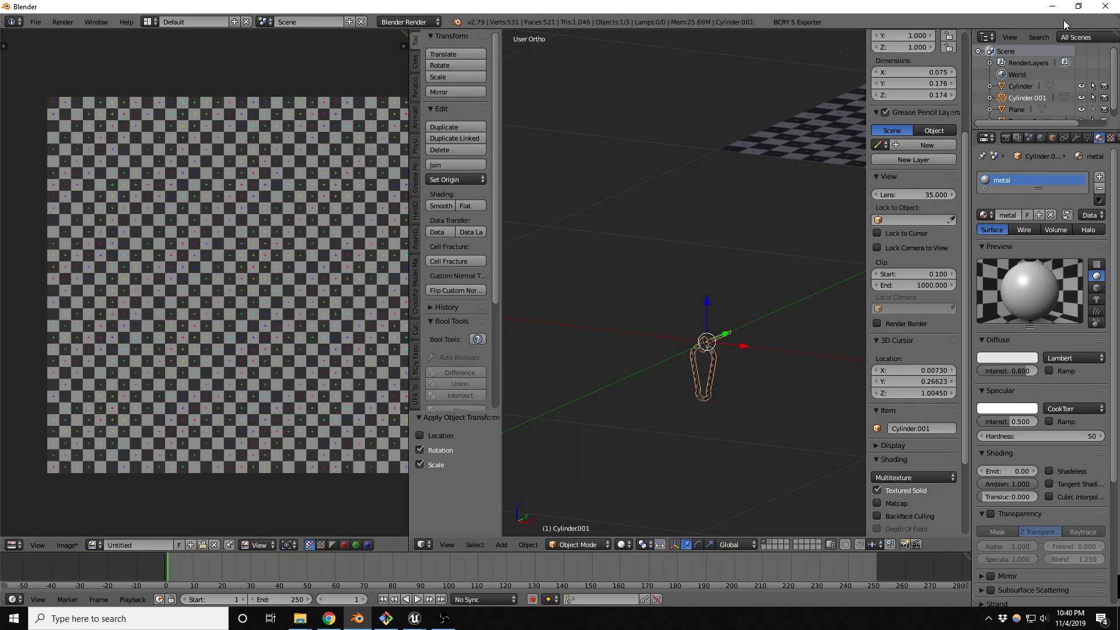
Switch to Unreal Editor, reimport the carabiner static mesh, and rotate the placed carabiner to face along the rock wall.
left_click(1052, 6)
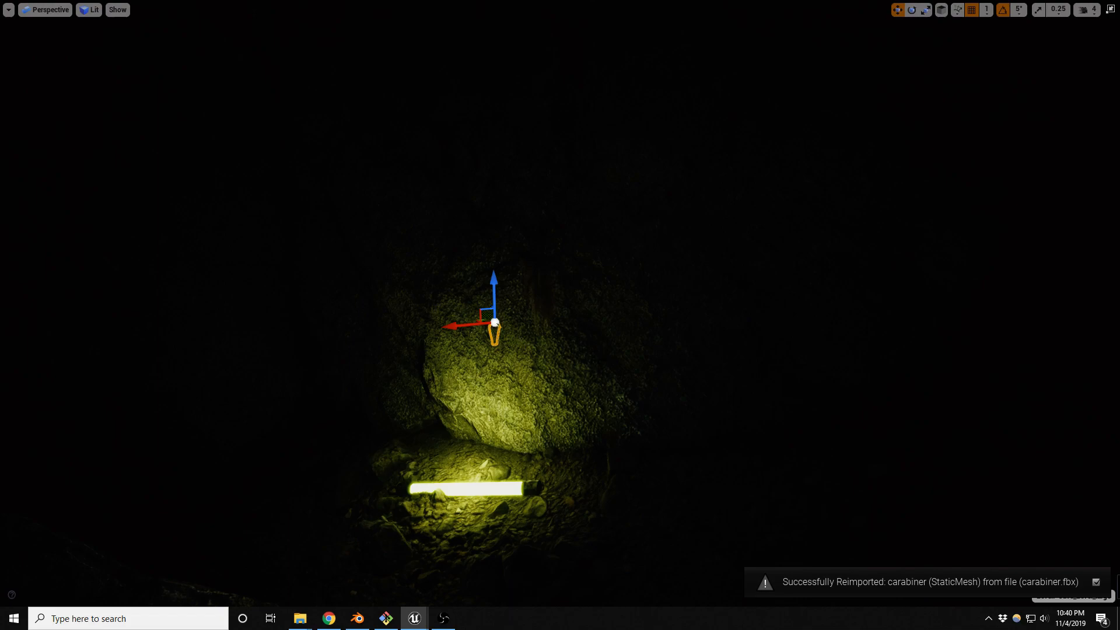
key("f")
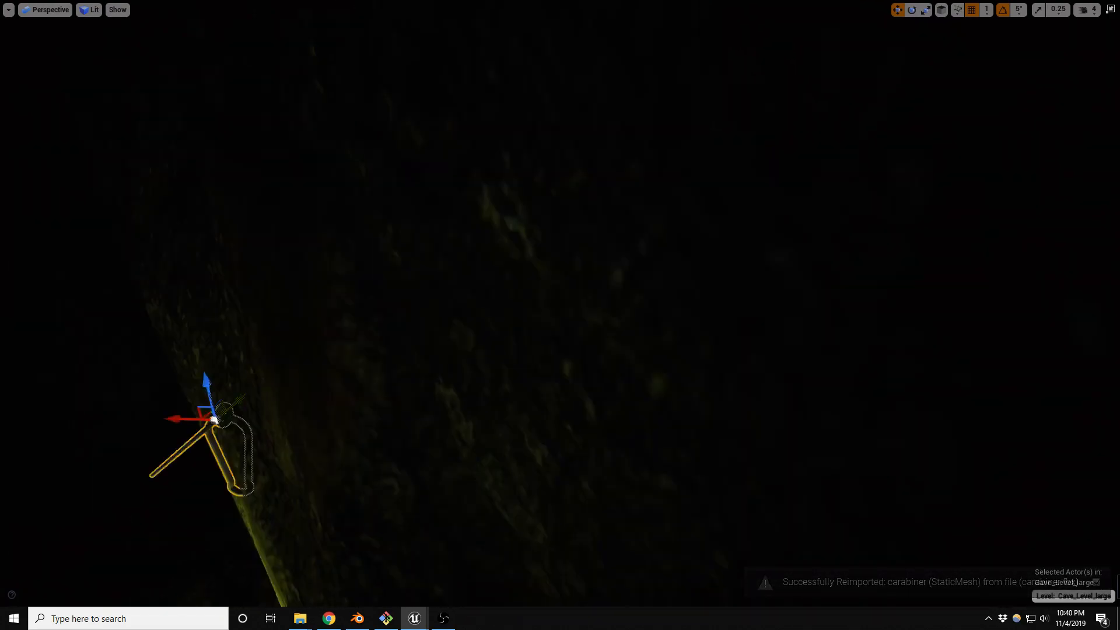
key("e")
mouse_move(499, 425)
left_mouse_down()
mouse_move(457, 424)
mouse_move(570, 432)
mouse_move(602, 413)
mouse_move(517, 434)
left_mouse_up()
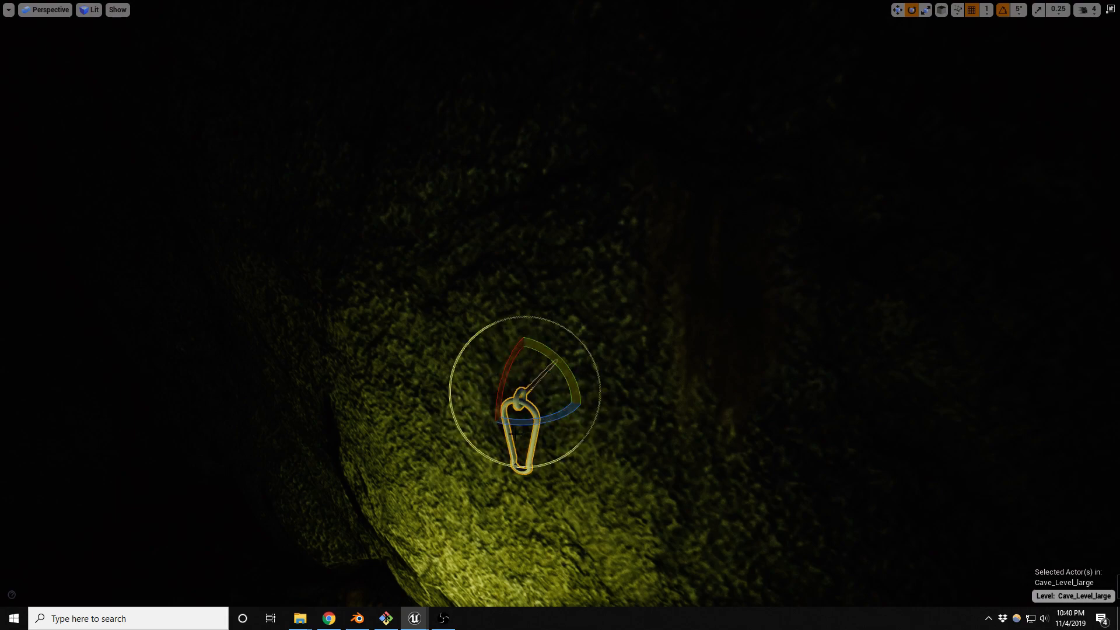
Move the placed carabiner up and across against the cave rock above the glowstick.
key("w")
left_click_drag(538, 383, 554, 168)
left_click_drag(632, 233, 968, 224)
left_click_drag(724, 225, 718, 219, "alt")
right_click_drag(717, 219, 758, 281, "alt")
middle_click_drag(759, 281, 517, 294, "alt")
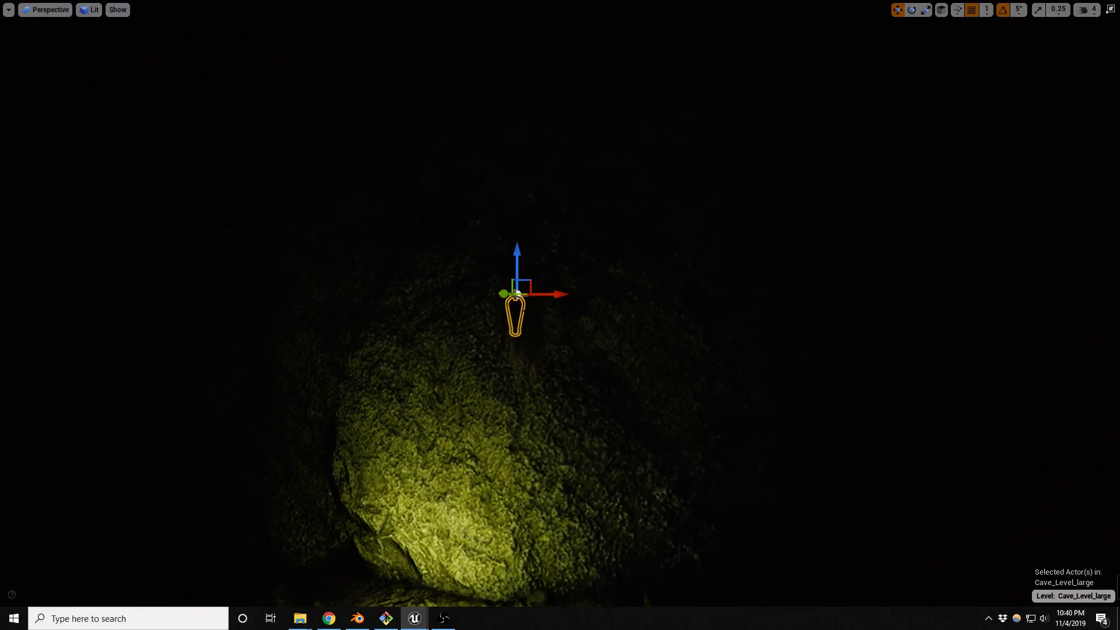
Take the loose carabiner out of the level and open the blueprint of the BP_Zone_Holds24 climbing hold for editing.
key("Escape")
key("ctrl+z")
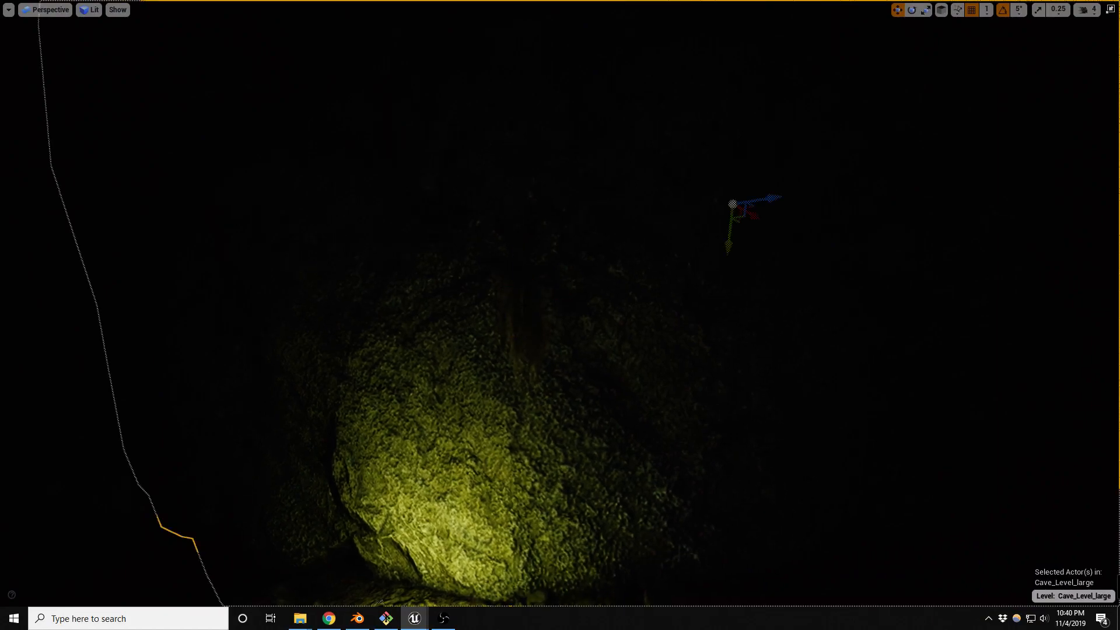
key("g")
left_click(520, 288)
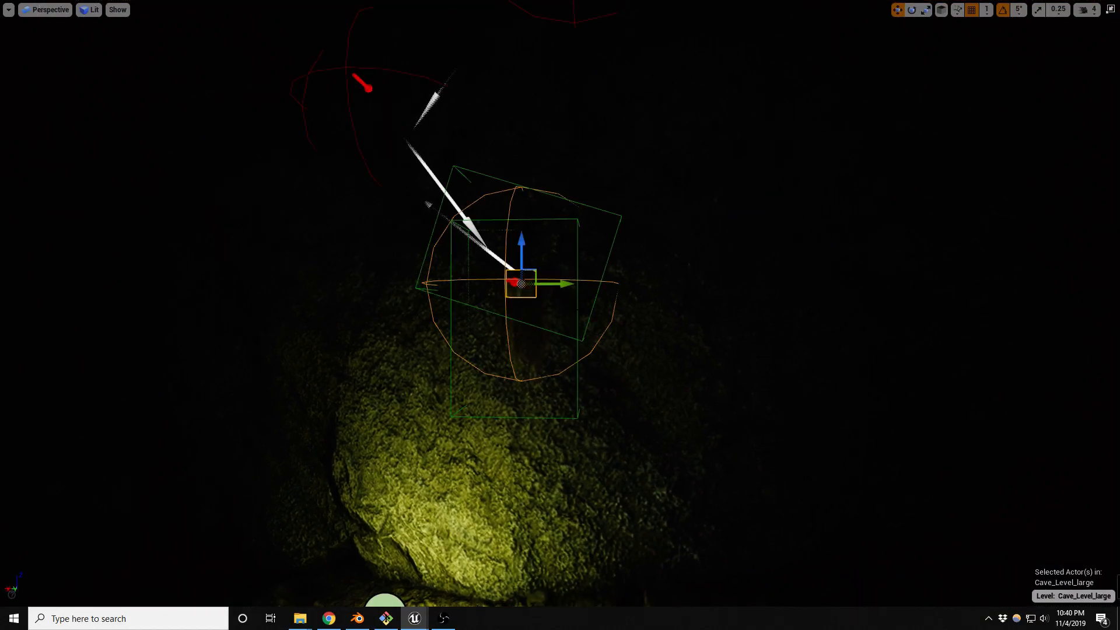
key("F11")
left_click(1065, 177)
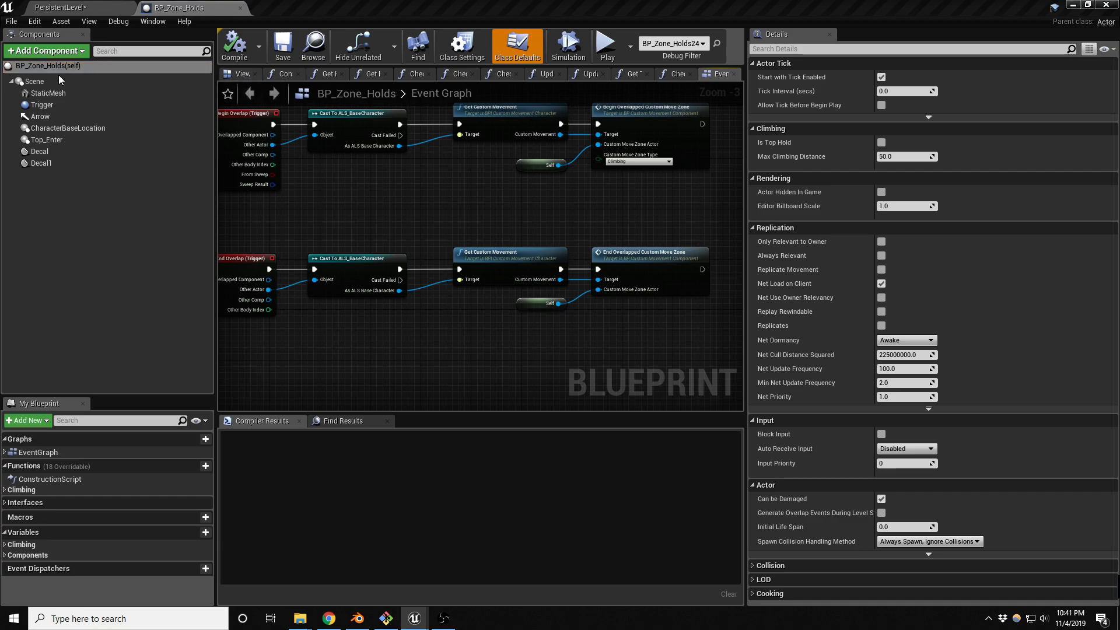
Add the carabiner static mesh as a child component of StaticMesh in the BP_Zone_Holds blueprint.
left_click(48, 93)
left_click(240, 73)
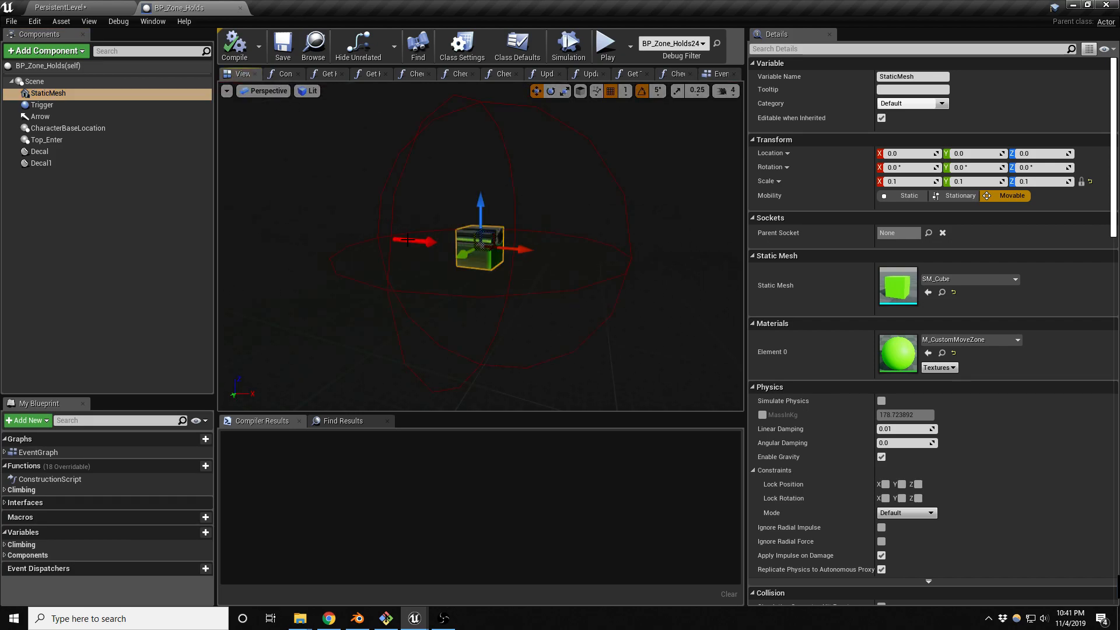
left_click(41, 51)
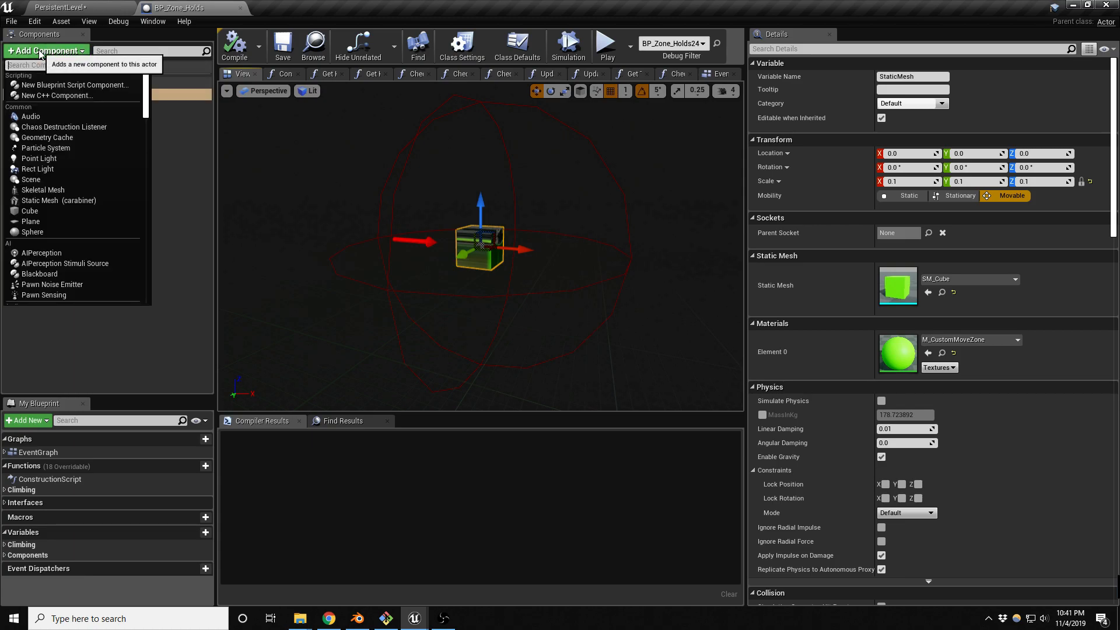
left_click(62, 200)
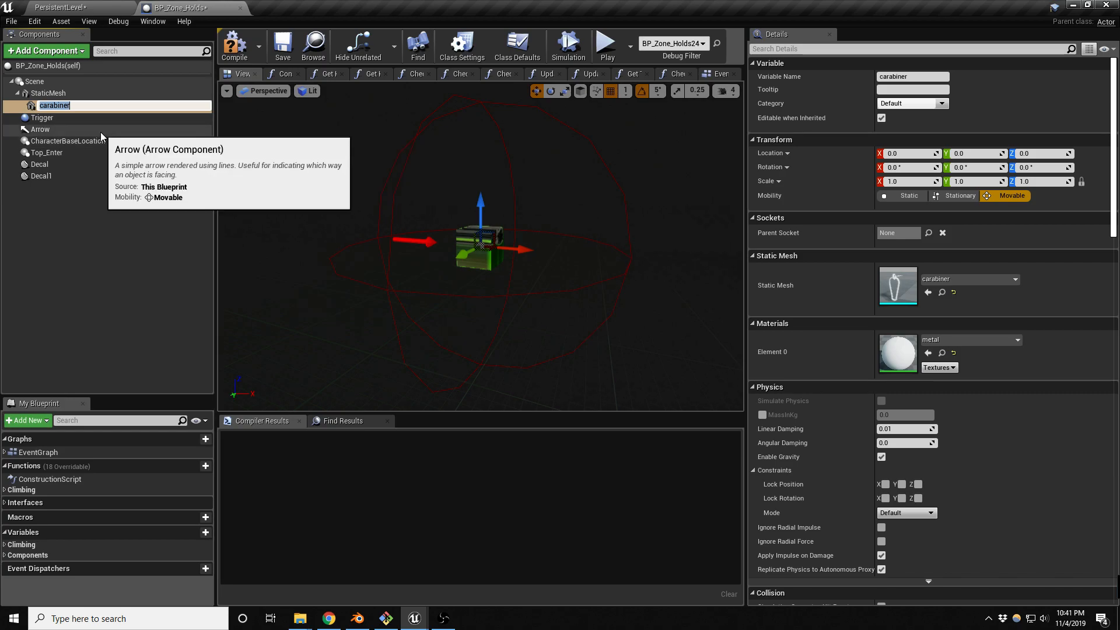
left_click(83, 203)
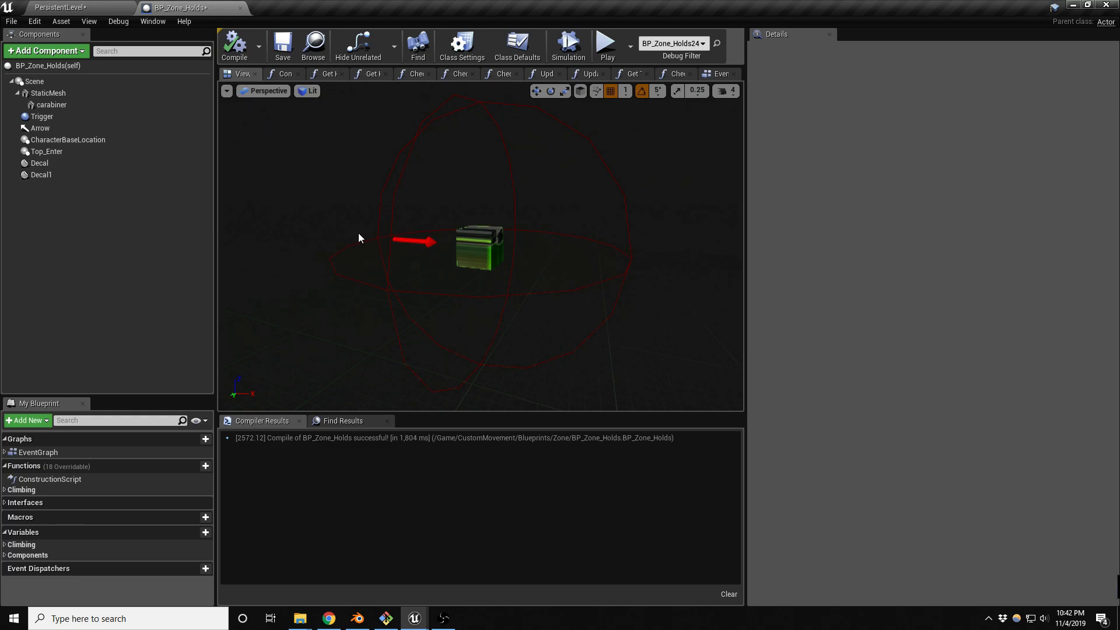
Move the carabiner component out from under StaticMesh so that it is attached directly to Scene.
left_click(483, 247)
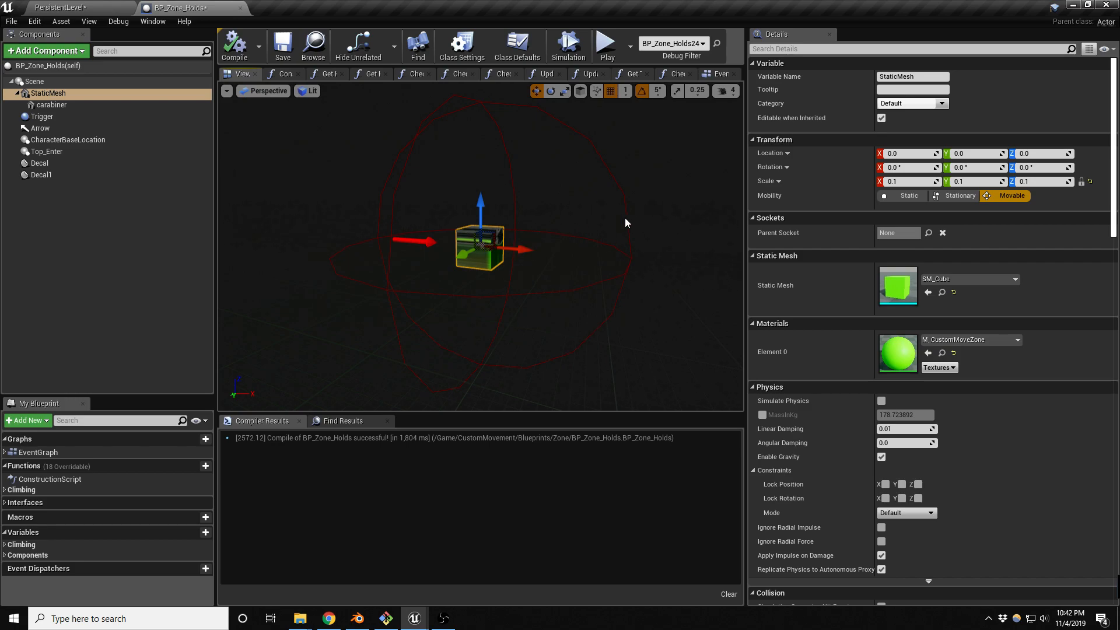
left_click_drag(564, 250, 499, 253, "alt")
mouse_move(500, 252)
right_mouse_down("alt")
mouse_move(560, 263)
mouse_move(494, 253)
mouse_move(540, 260)
mouse_move(534, 326)
mouse_move(513, 274)
mouse_move(481, 262)
right_mouse_up("alt")
mouse_move(517, 249)
left_mouse_down()
mouse_move(497, 266)
mouse_move(516, 251)
left_mouse_up()
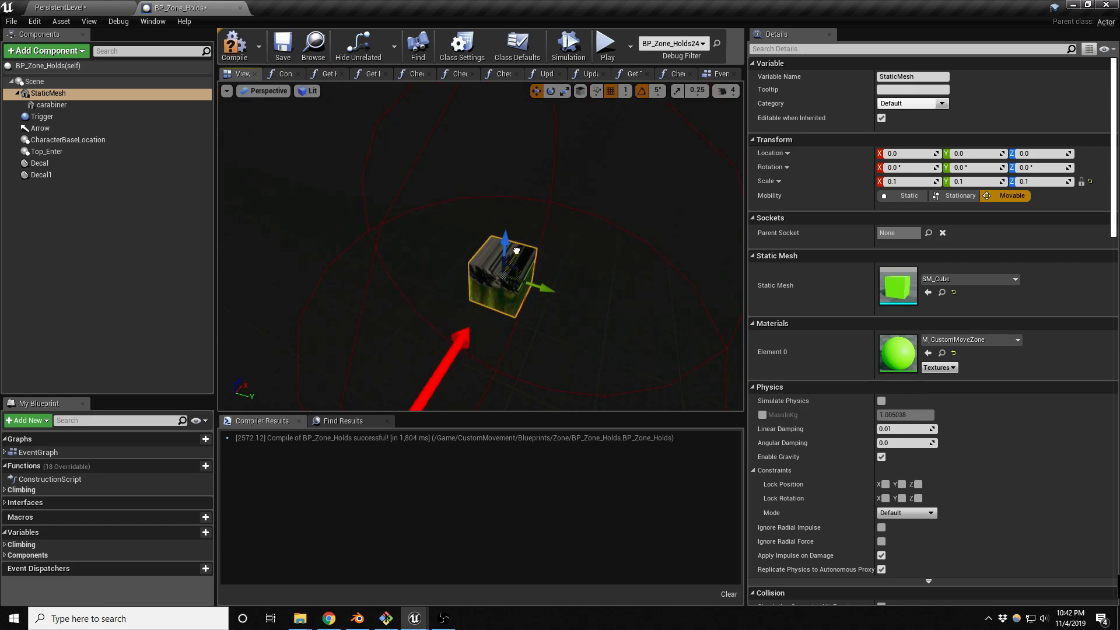
left_click(51, 105)
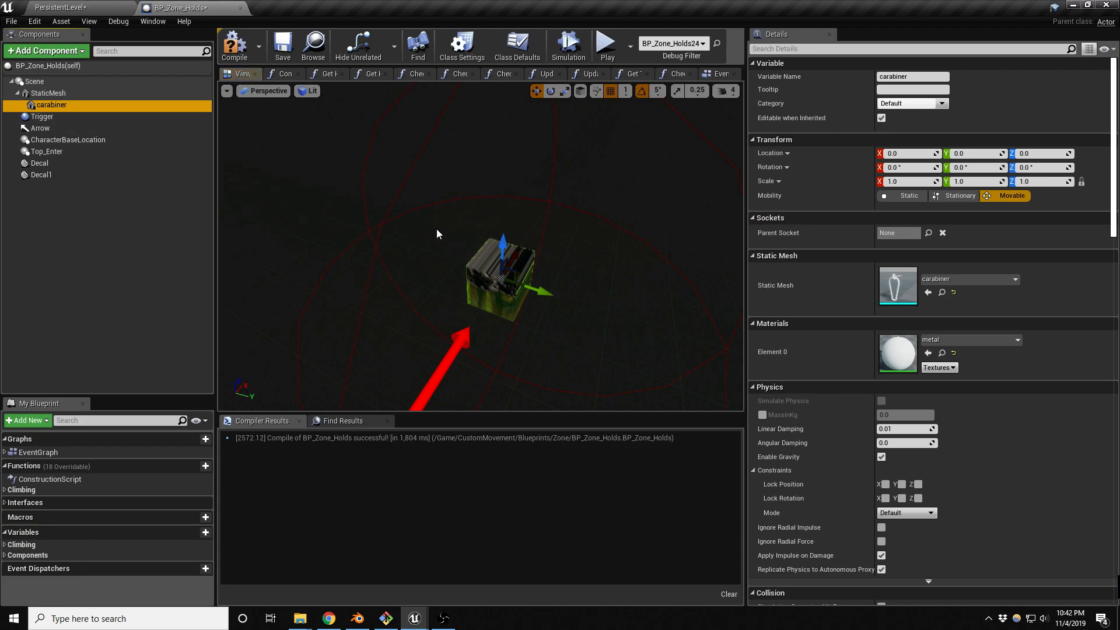
left_click_drag(48, 106, 38, 84)
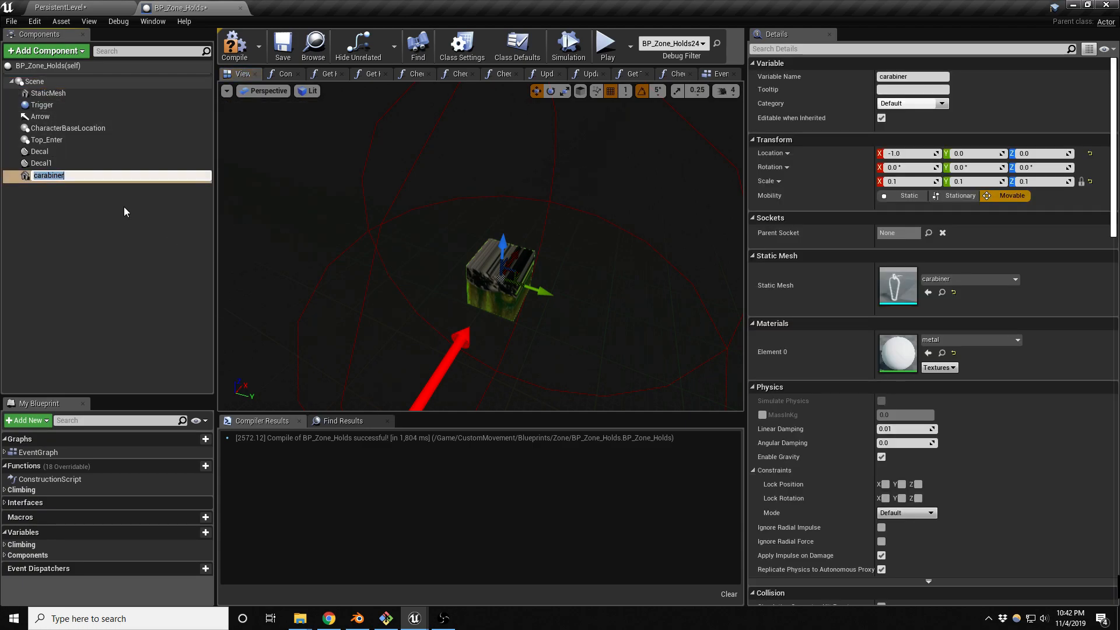
left_click(50, 205)
left_click(47, 175)
Raise the carabiner component to a Z location of 13.0 and set its scale to 1.0 on all axes.
left_click_drag(504, 249, 445, 214)
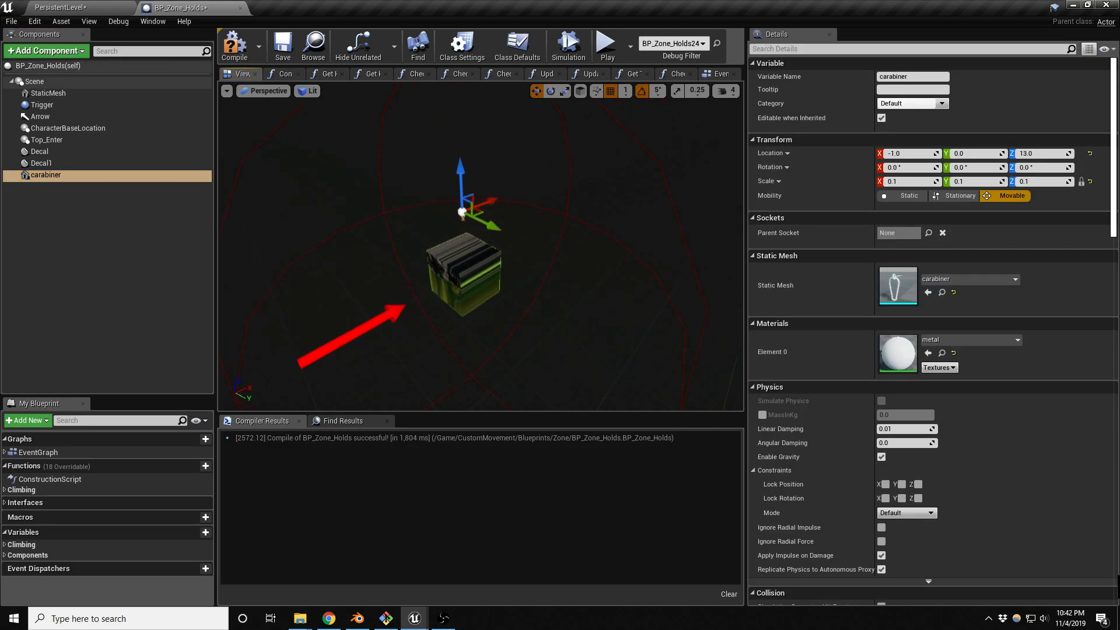
left_click(905, 180)
type("1")
key("Return")
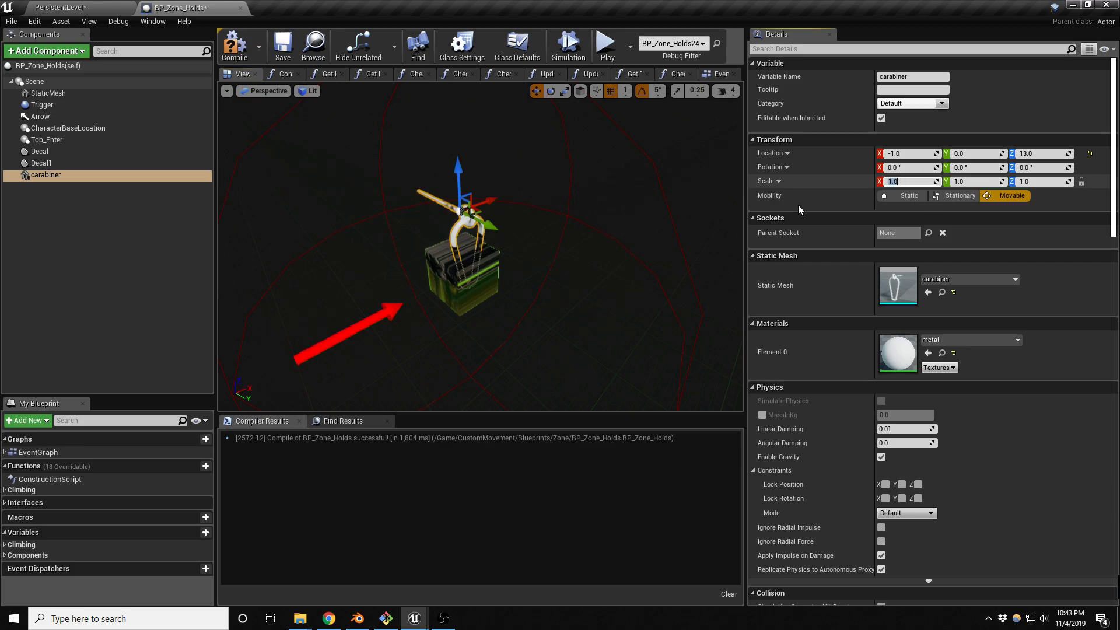
Rotate the carabiner component 90° about Z and place it on the front of the cube at X -3.0, Z 3.0.
right_click_drag(511, 230, 520, 225)
key("e")
left_click_drag(470, 225, 447, 227)
left_click_drag(502, 190, 494, 222)
key("w")
left_click_drag(442, 158, 436, 213)
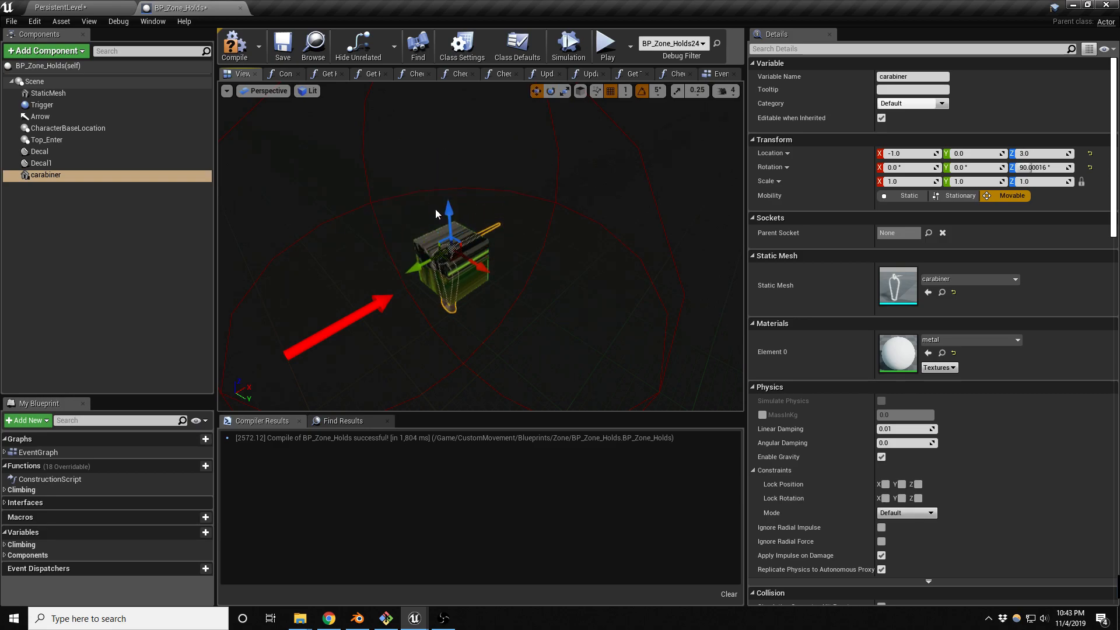
left_click_drag(391, 258, 382, 263)
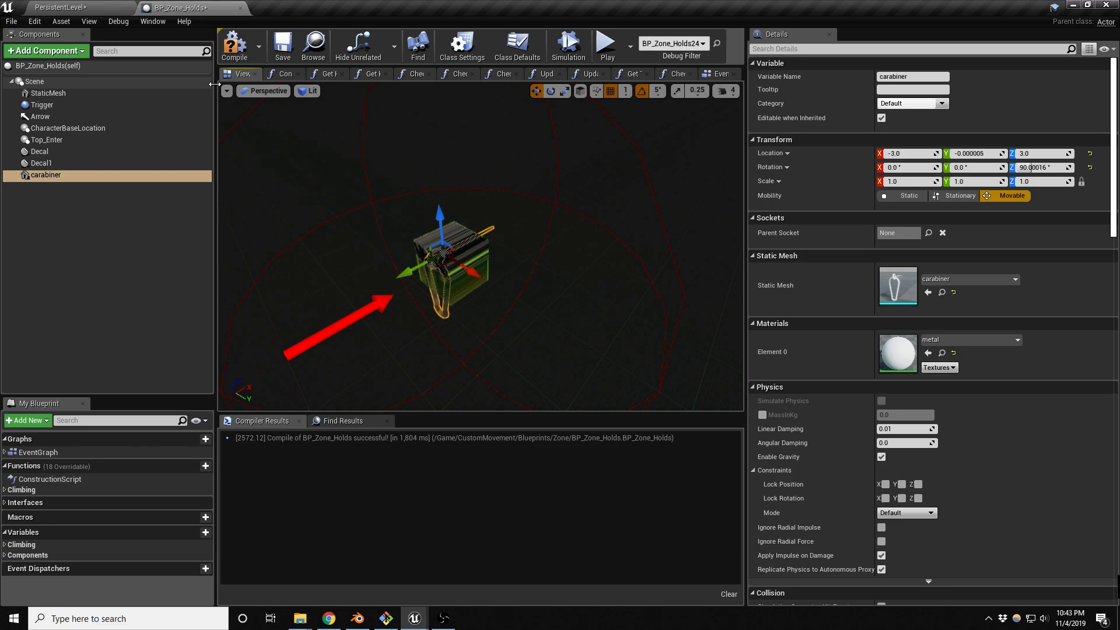
Compile the blueprint, return to the cave level, and inspect the carabiner holds along the rock wall in game view.
left_click(248, 34)
left_click(1073, 5)
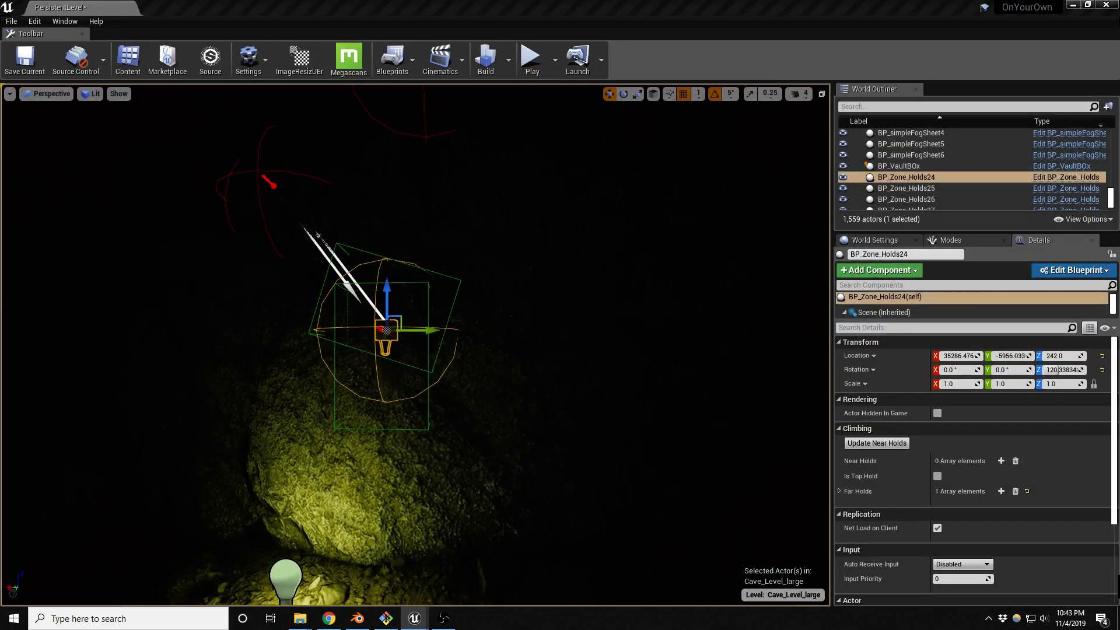
key("w")
mouse_move(449, 303)
right_mouse_down()
mouse_move(436, 280)
mouse_move(511, 291)
mouse_move(458, 293)
right_mouse_up()
key("g")
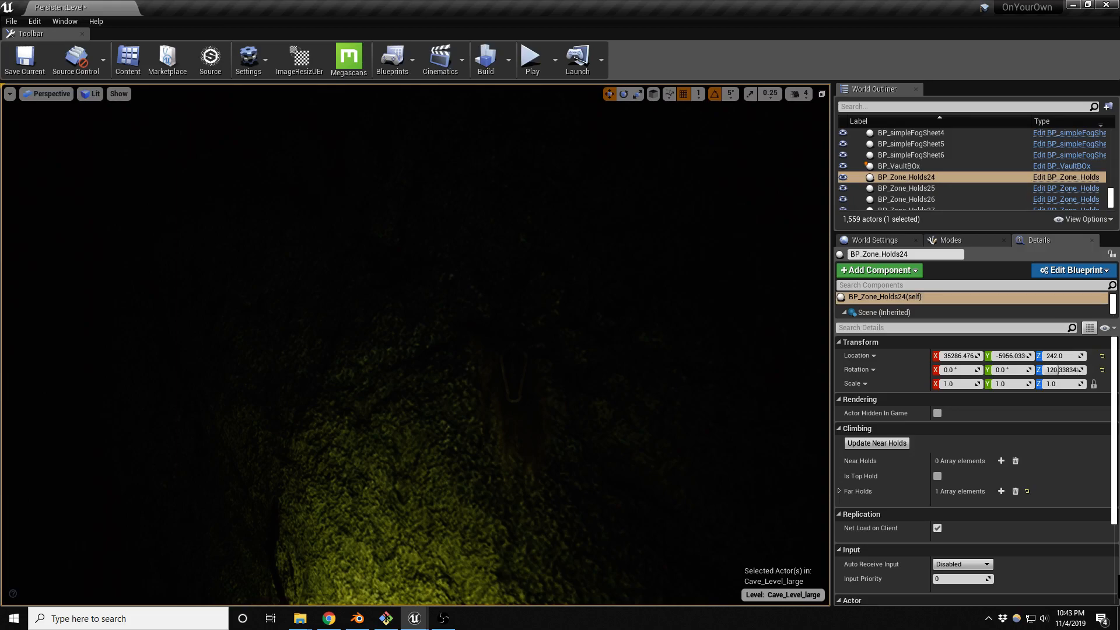
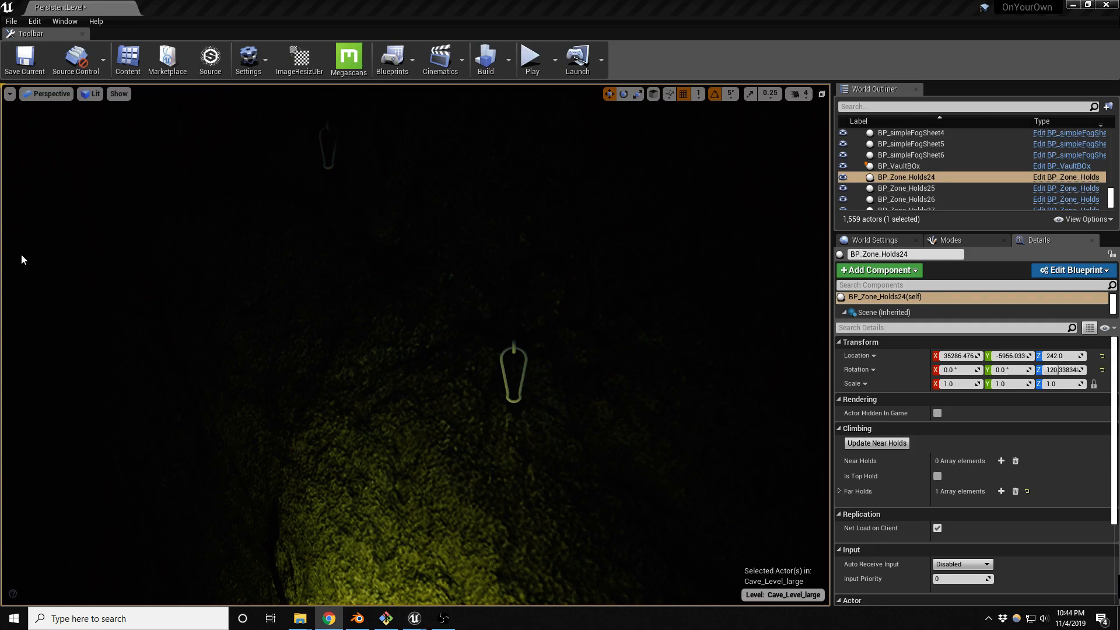
right_click_drag(415, 344, 455, 183)
right_click_drag(415, 344, 670, 448)
right_click_drag(415, 344, 410, 271)
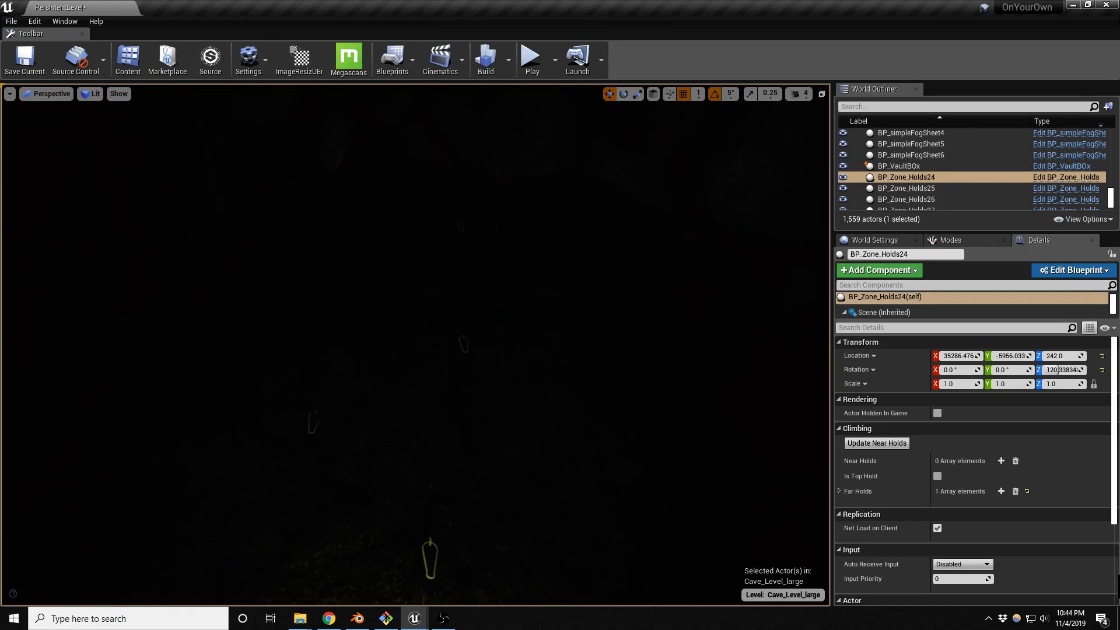
right_click_drag(415, 344, 424, 402)
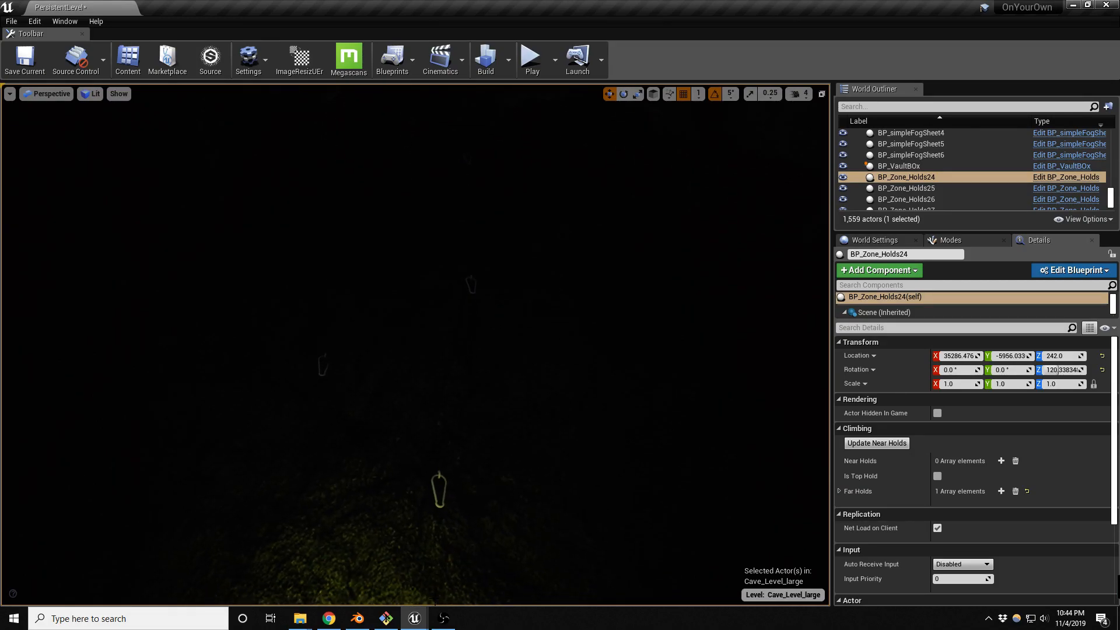
Switch to Blender, save the scene as carabiner.blend in the Player_USE folder, and return to Unreal.
left_click(357, 618)
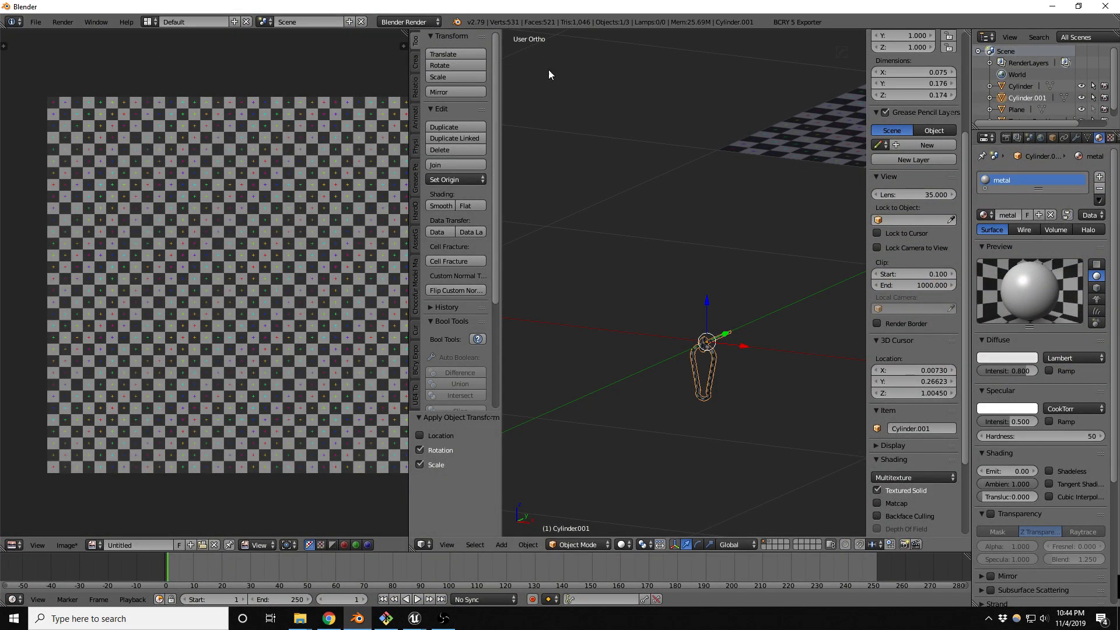
left_click(36, 25)
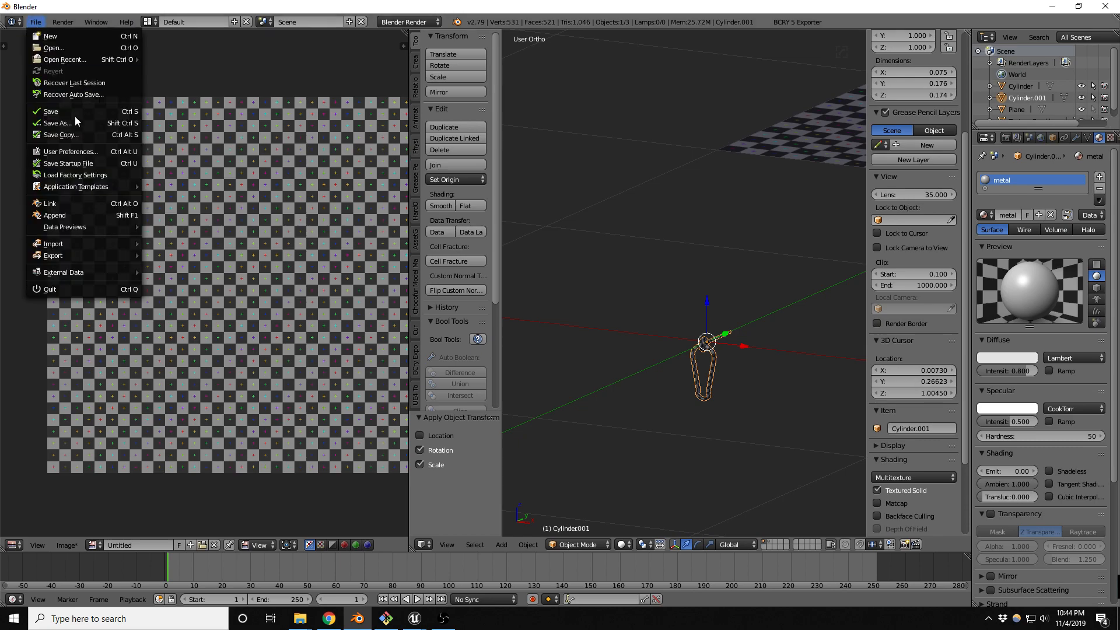
left_click(79, 117)
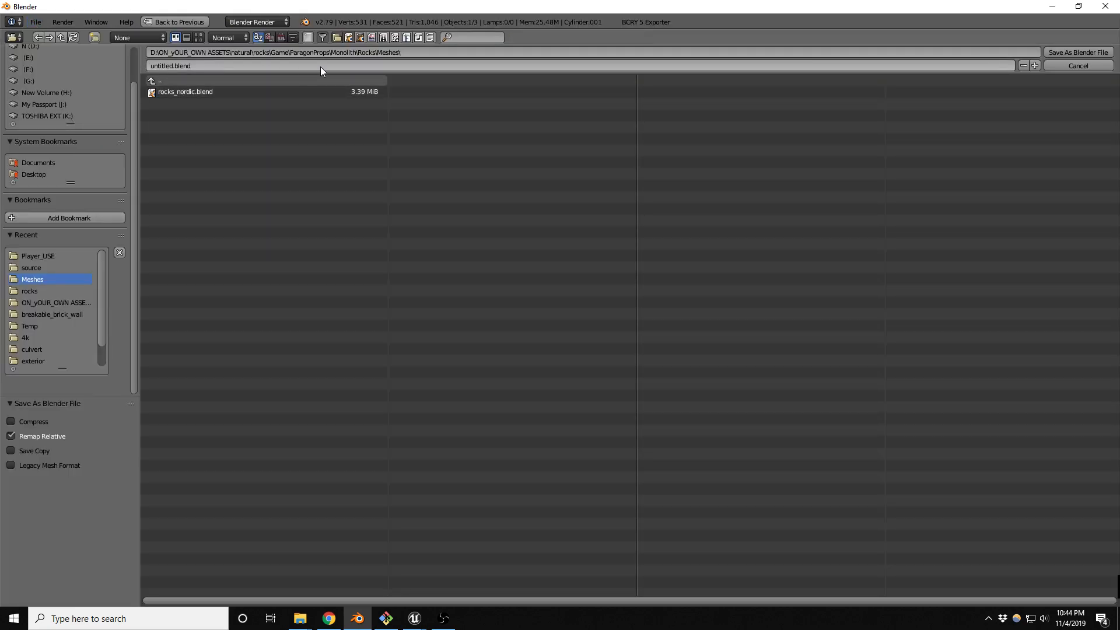
left_click(62, 256)
left_click(203, 64)
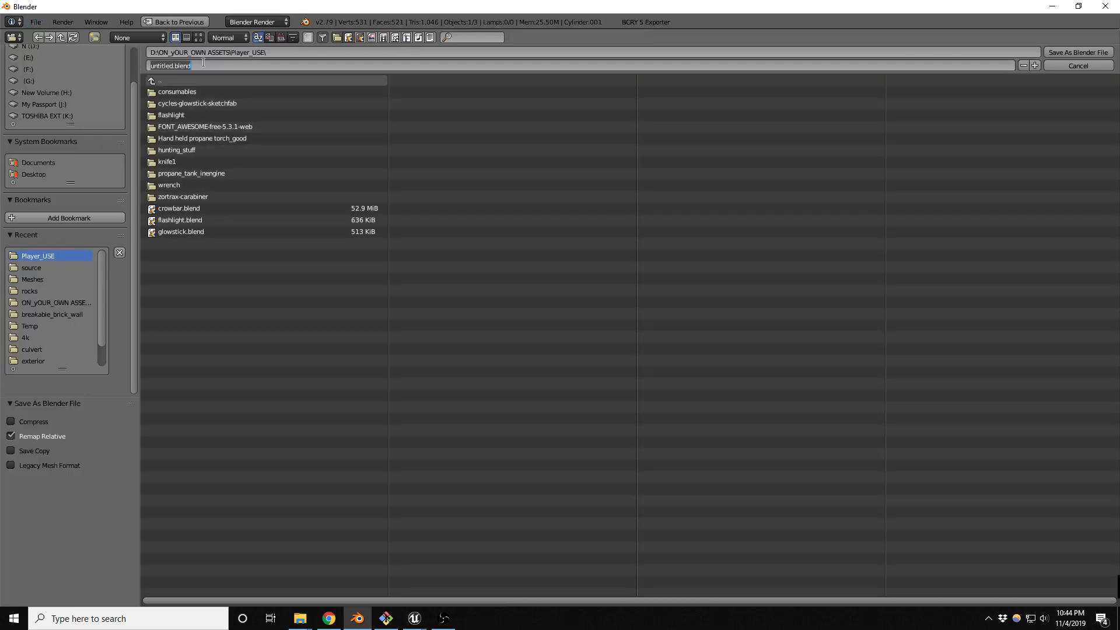
type("carabiner")
left_click(1070, 53)
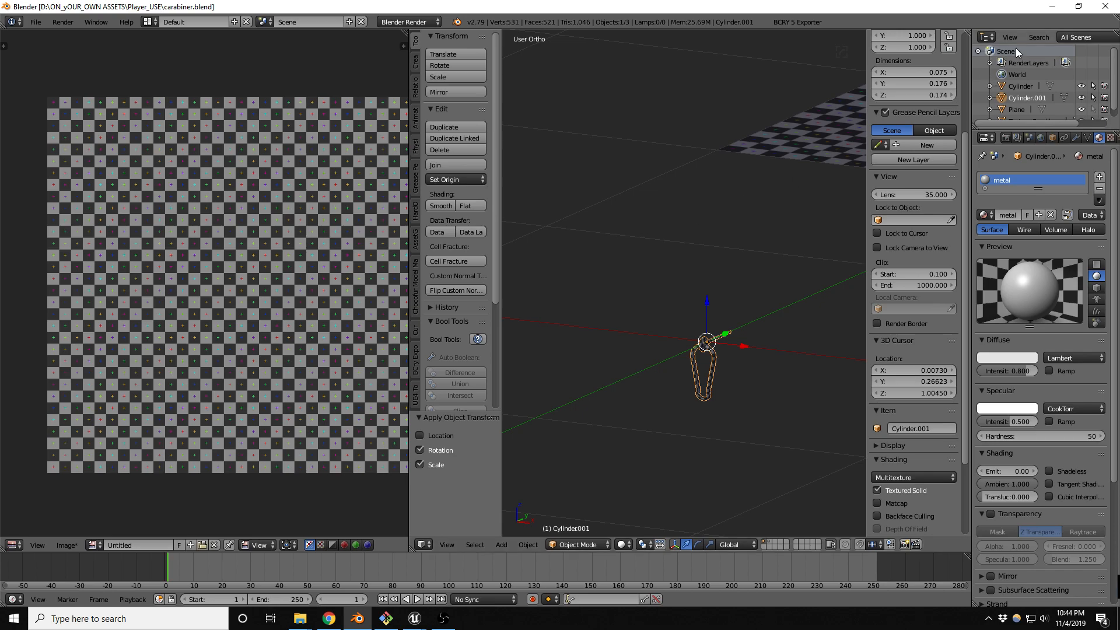
left_click(1053, 7)
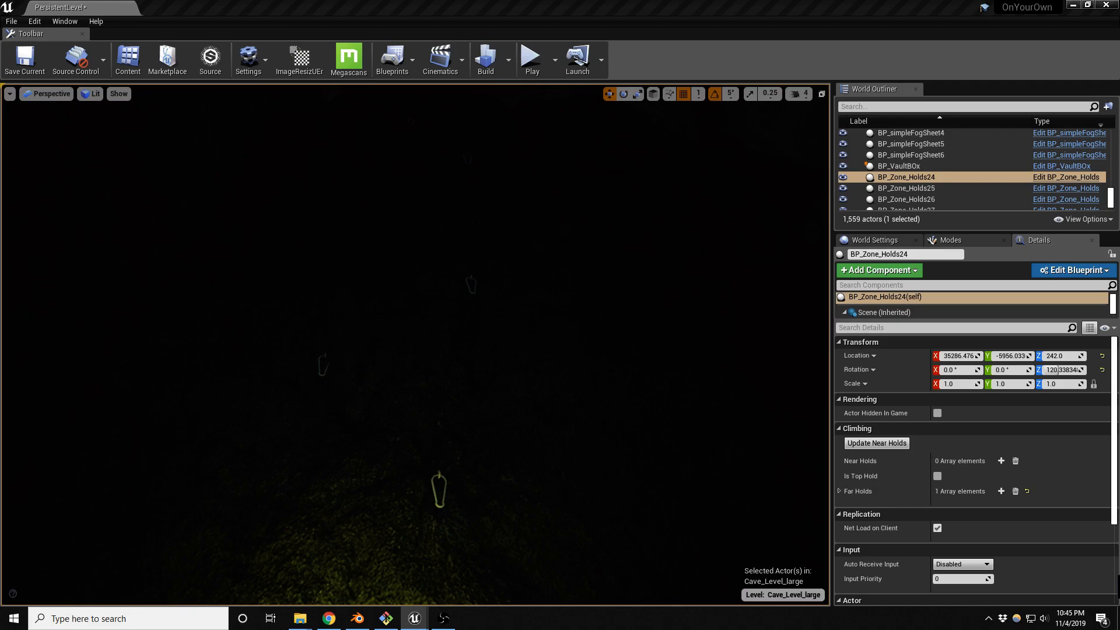
Nudge the BP_Zone_Holds25 carabiner against the rock, at about X 35333.4, Y -5913.5, Z 320, and switch the viewport to unlit shading.
right_click_drag(406, 436, 300, 439)
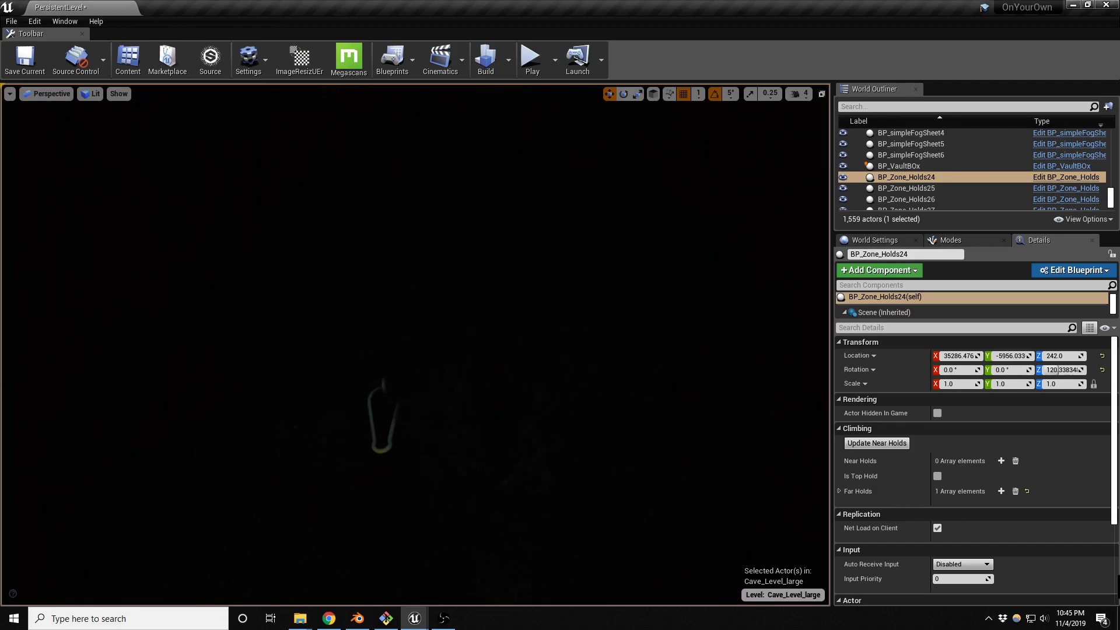
left_click(385, 417)
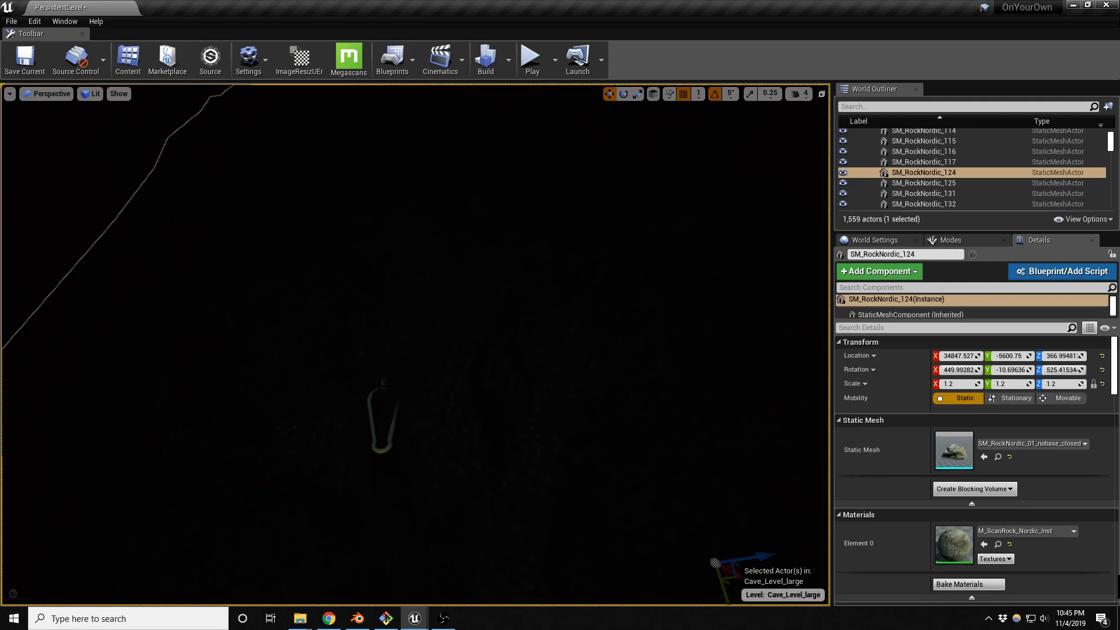
left_click(385, 416)
mouse_move(386, 415)
left_mouse_down()
mouse_move(375, 395)
mouse_move(387, 402)
left_mouse_up()
right_click_drag(387, 403, 453, 338)
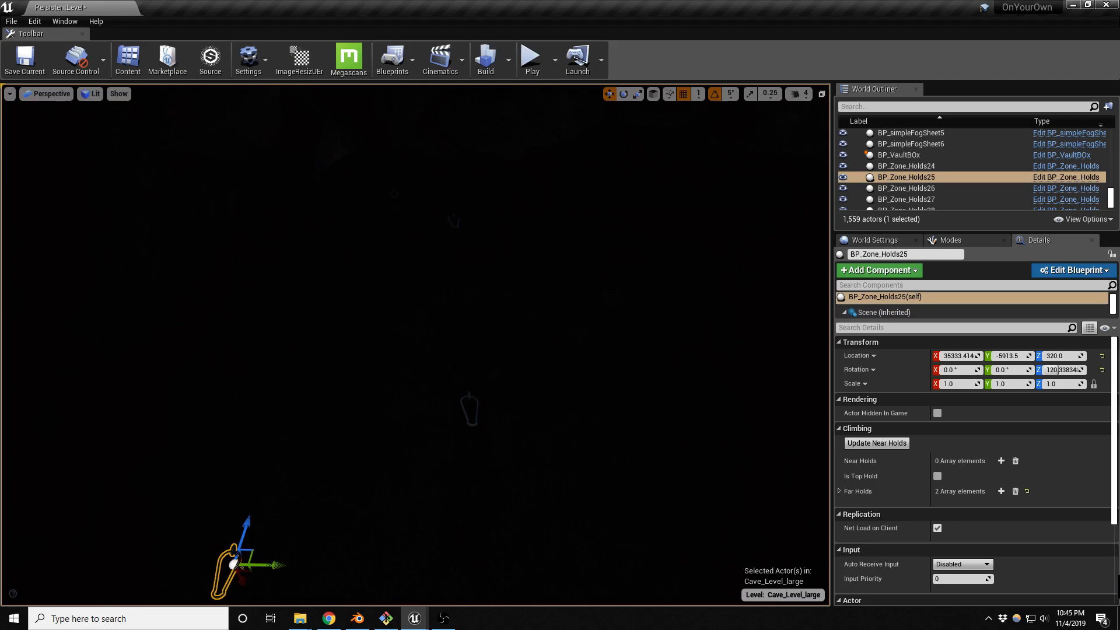
key("alt+3")
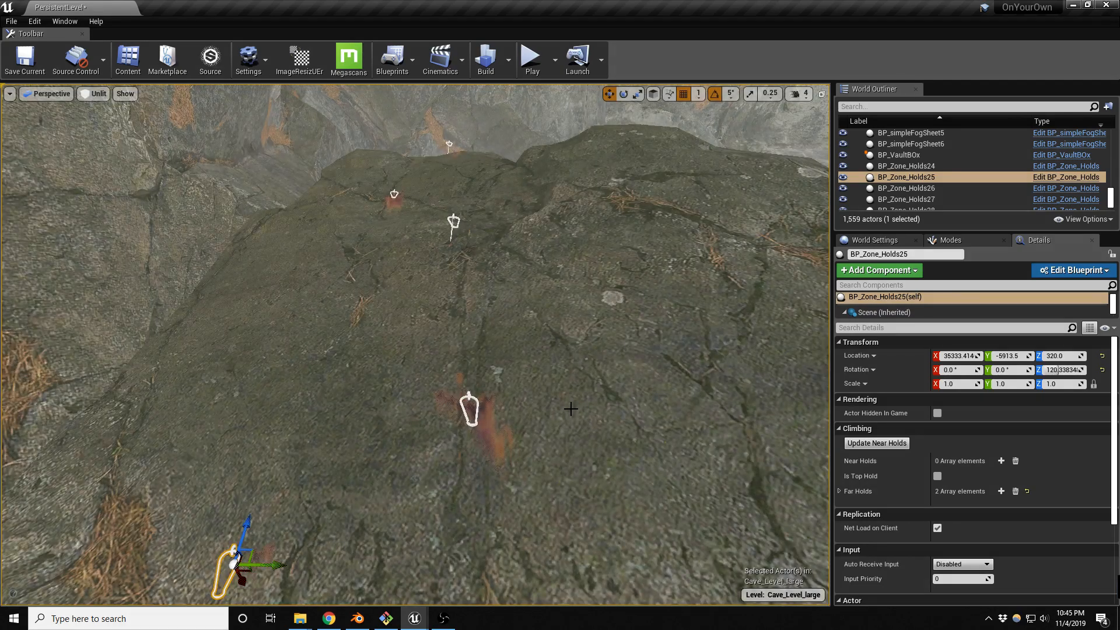
Move BP_Zone_Holds27 against the rock at about X 35283.5, Y -5992.5 and rotate it to about 130.3° about Z.
mouse_move(500, 301)
right_mouse_down()
mouse_move(484, 271)
mouse_move(479, 297)
right_mouse_up()
key("w")
left_click(480, 315)
key("f")
key("s")
key("w")
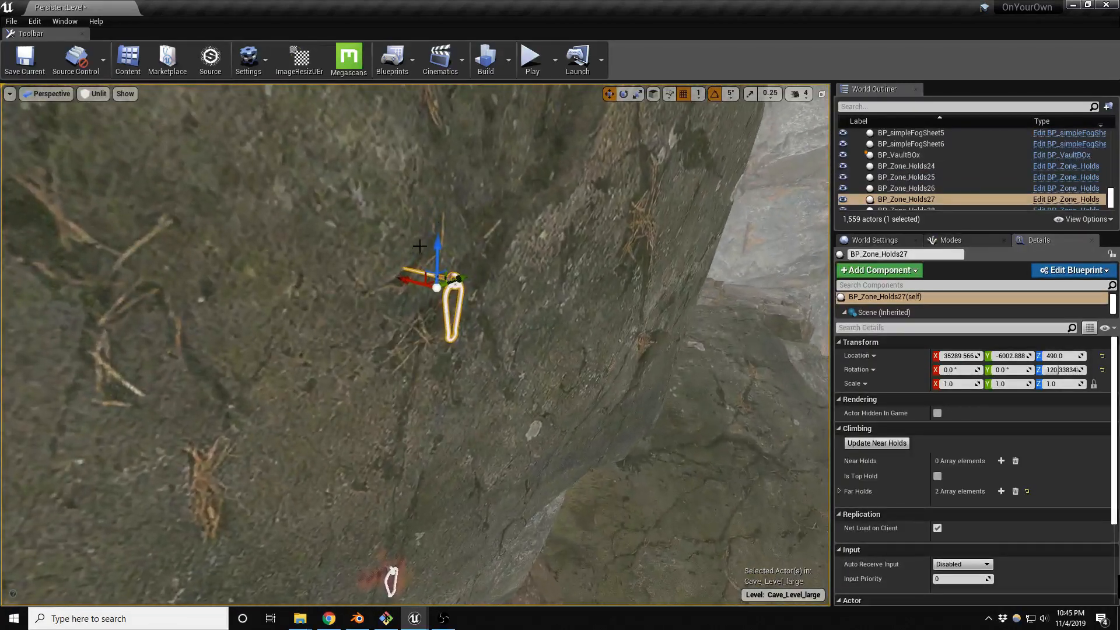
left_click_drag(422, 276, 401, 300)
key("e")
right_click_drag(401, 300, 369, 347)
Reposition the topmost carabiner hold, BP_Zone_Holds29, onto the rock ledge at about X 35265.5, Y -5991.5, Z 727.
key("w")
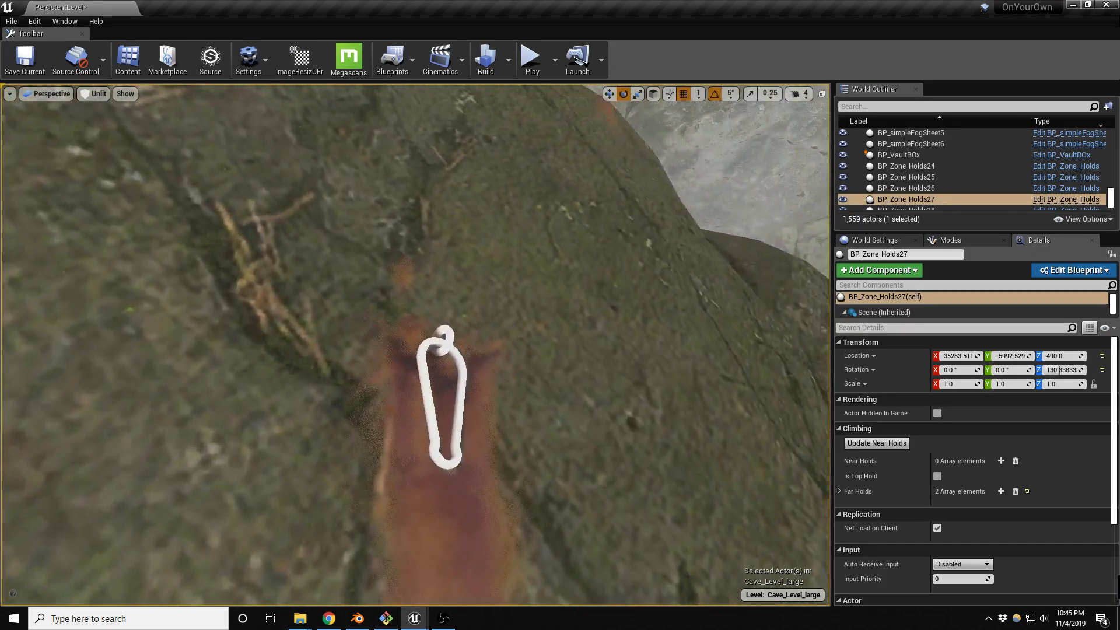
left_click(454, 342)
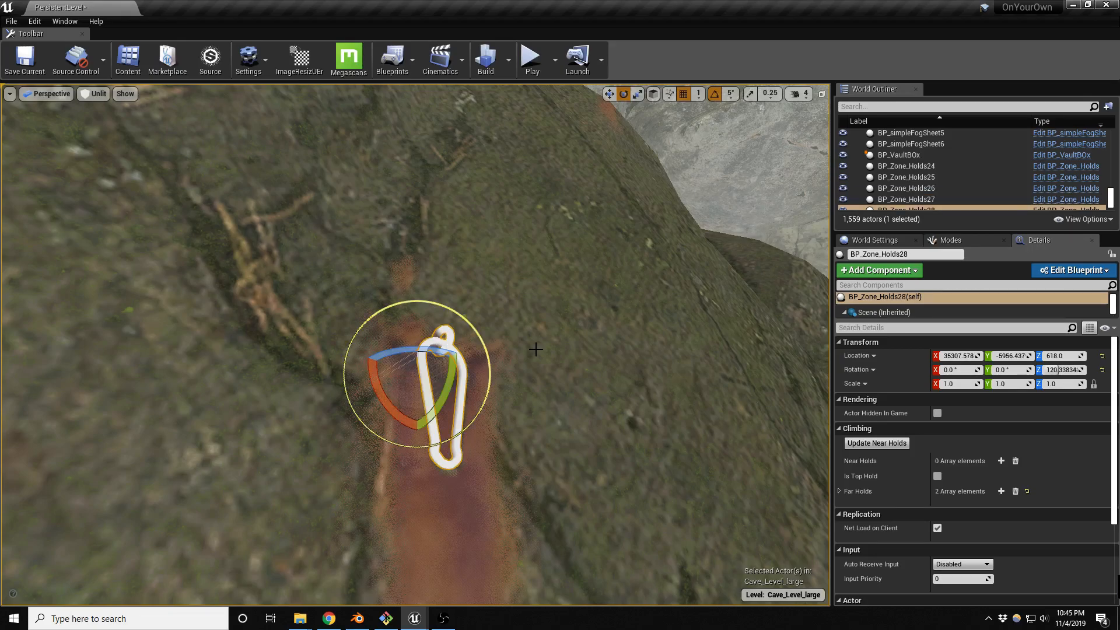
right_click_drag(615, 384, 607, 466)
key("s")
mouse_move(642, 200)
right_mouse_down()
mouse_move(648, 257)
mouse_move(642, 200)
right_mouse_up()
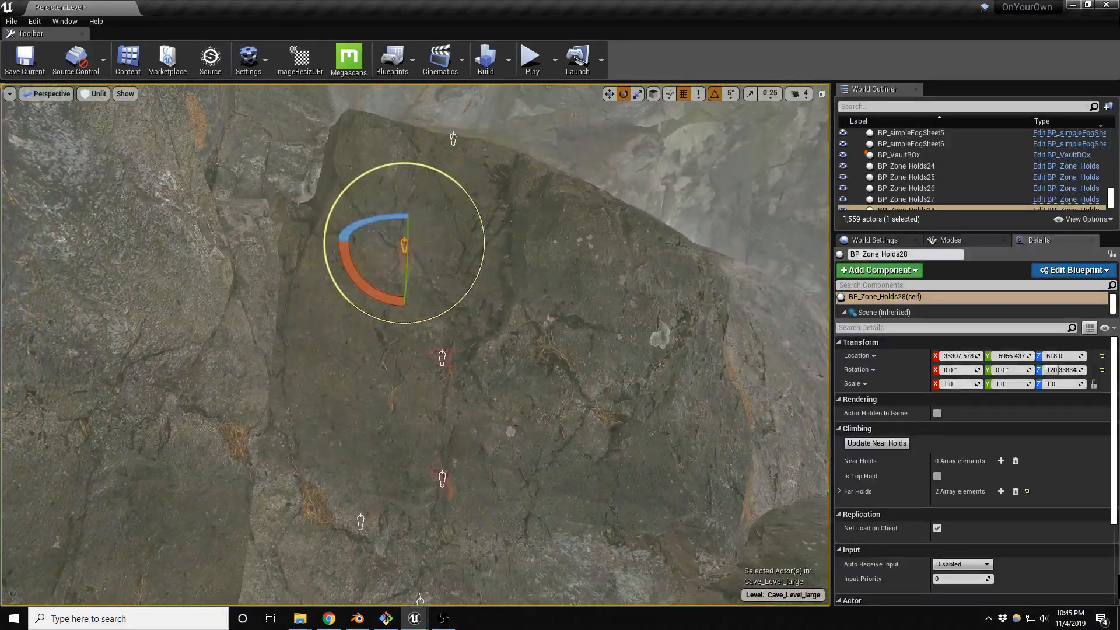
right_click_drag(492, 256, 542, 170)
key("w")
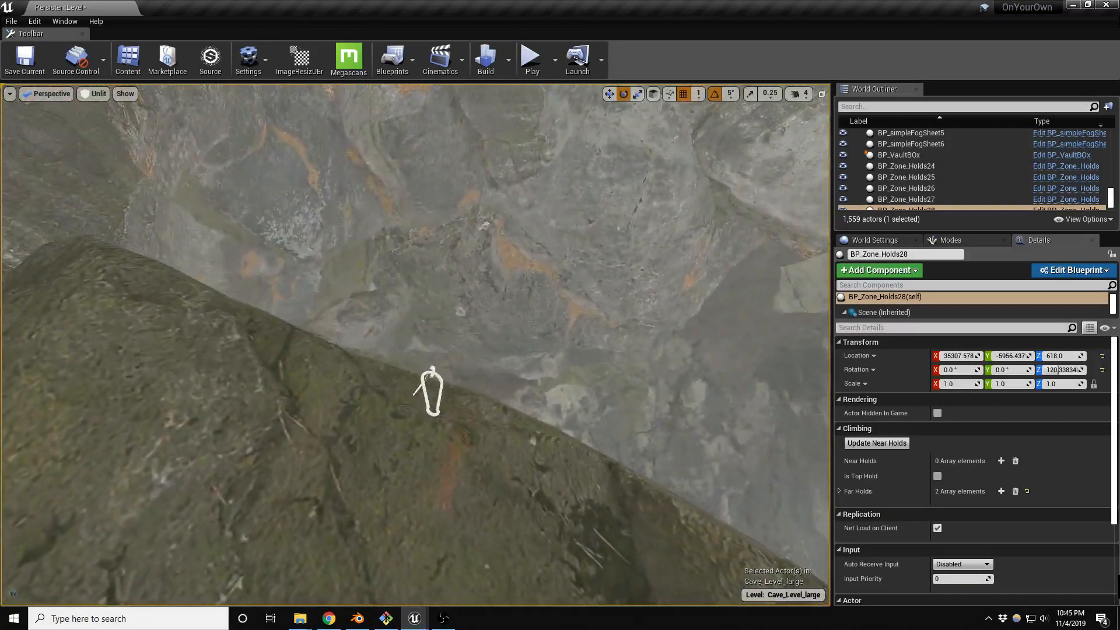
left_click(434, 378)
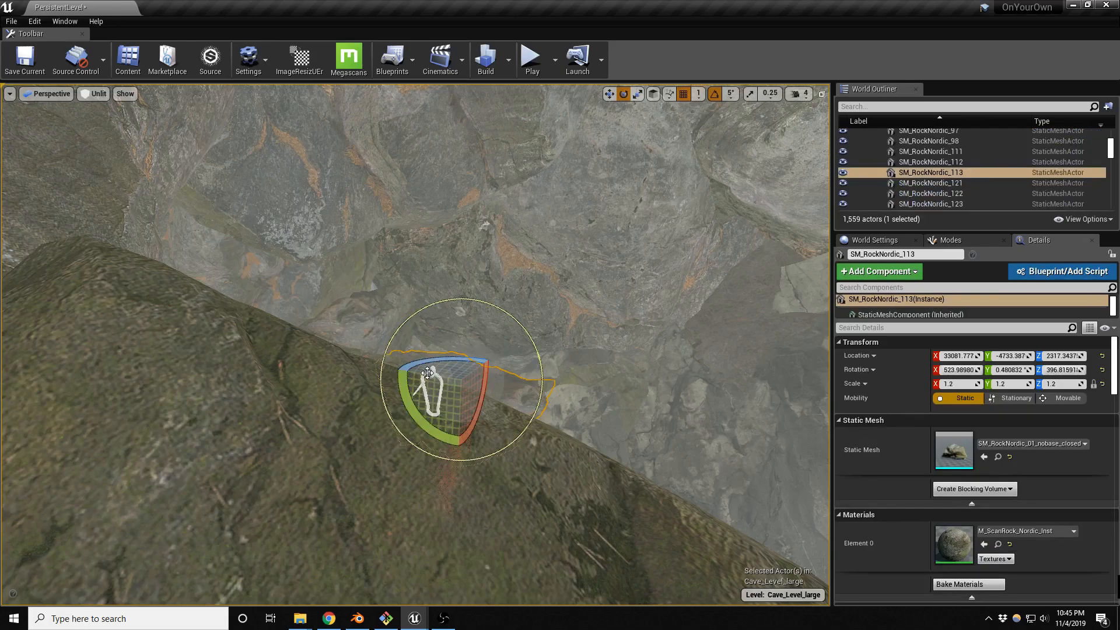
key("w")
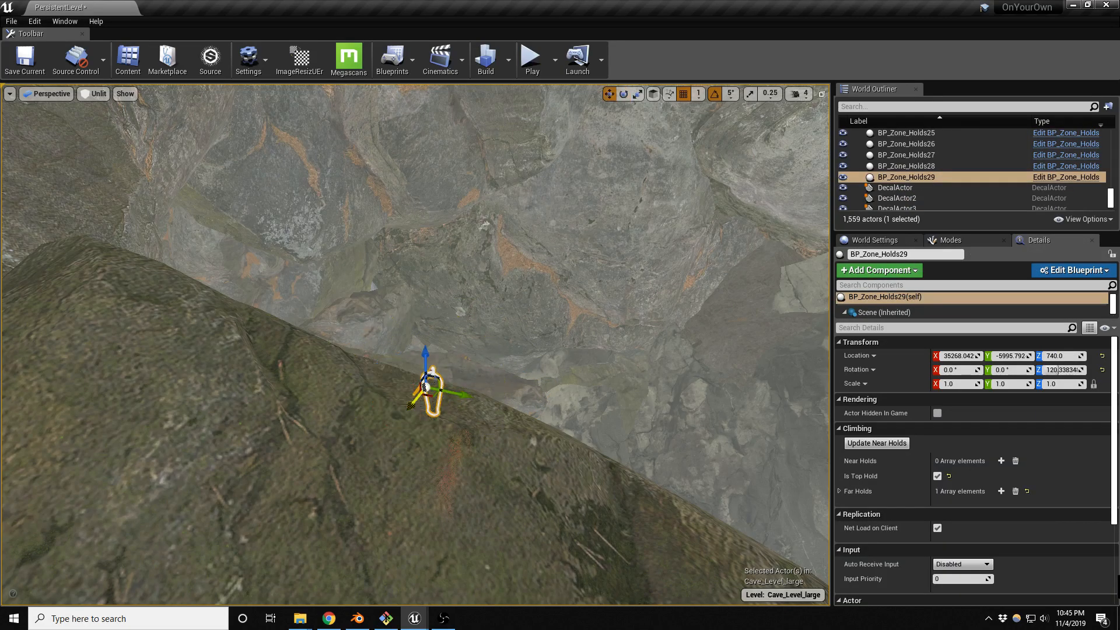
left_click_drag(418, 411, 407, 414)
left_click_drag(415, 366, 420, 399)
left_click_drag(406, 448, 412, 443)
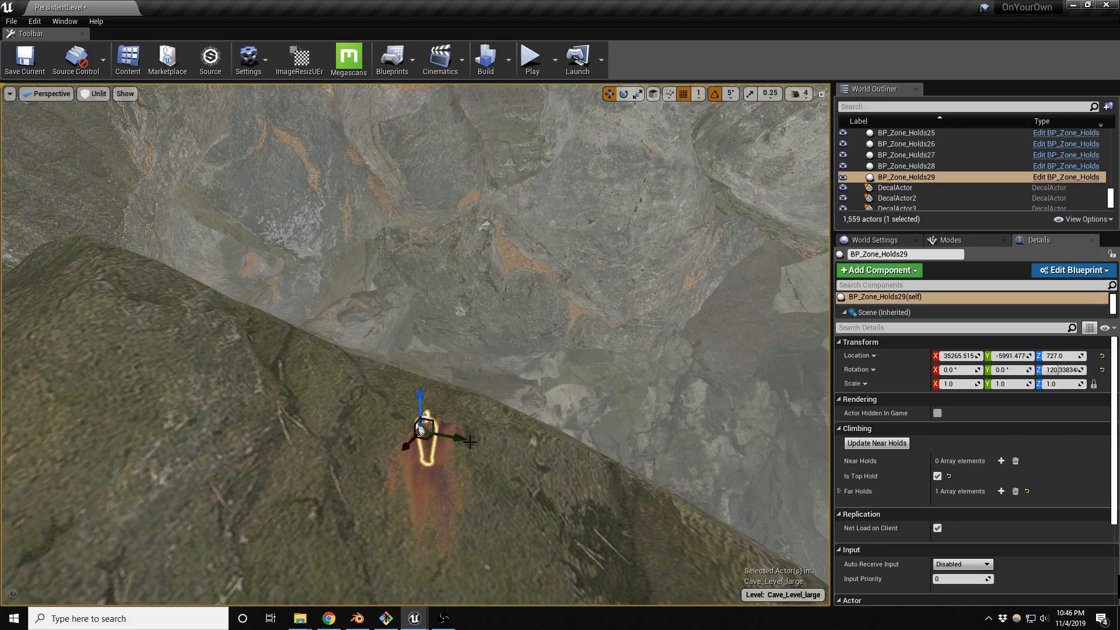
Switch to Blender and thicken the whole carabiner mesh with Shrink/Fatten by about 0.0037.
left_click(358, 619)
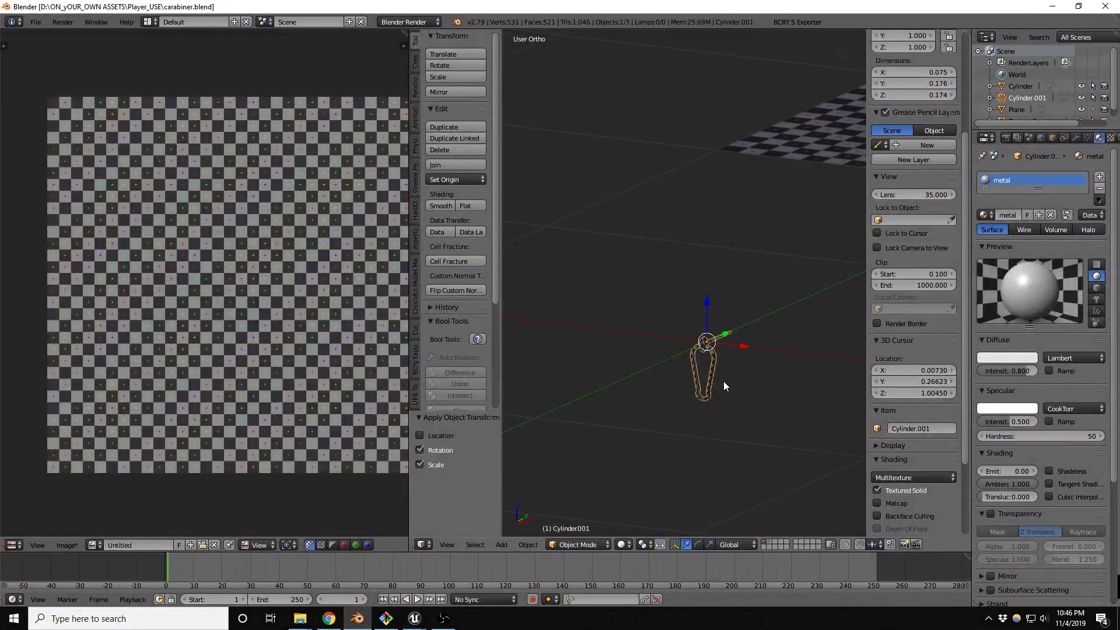
scroll(723, 380, "up", 8)
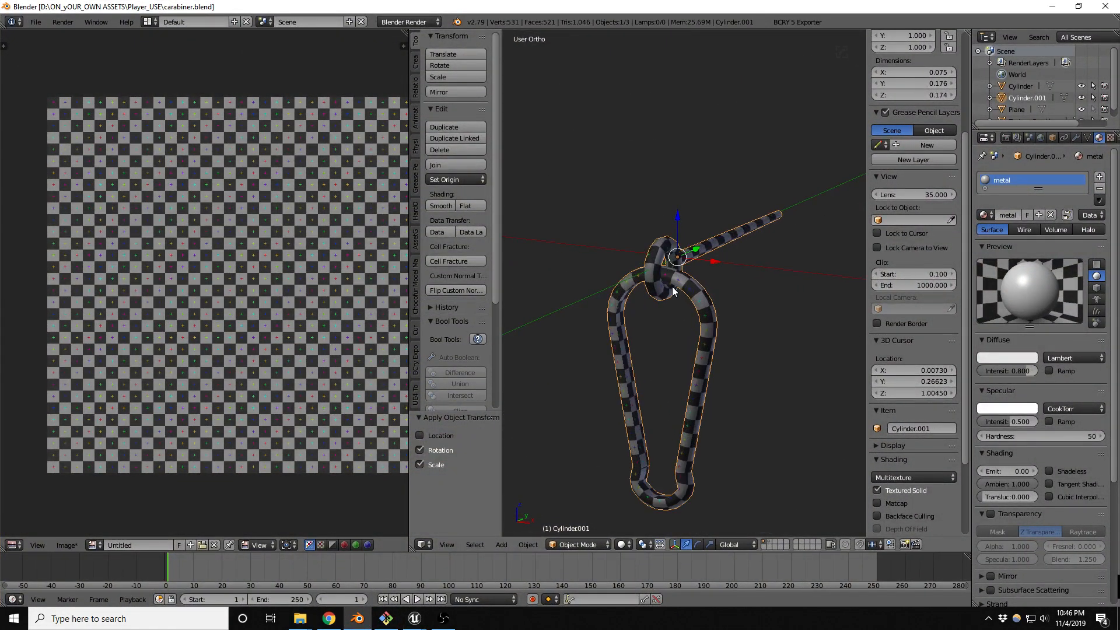
key("t")
key("n")
key("Tab")
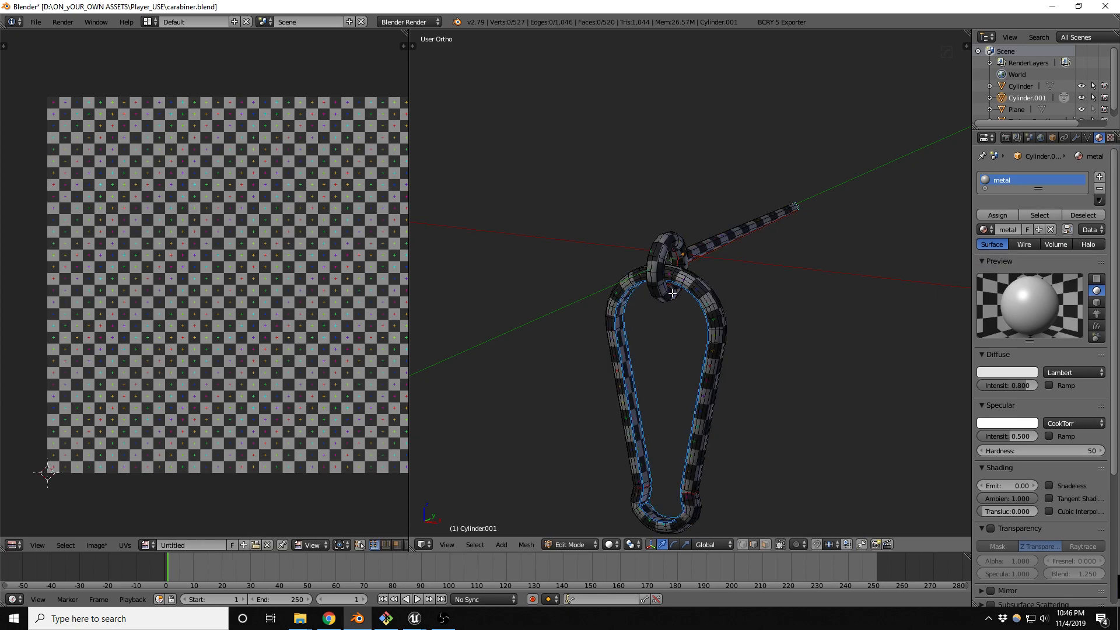
key("a")
key("alt+s")
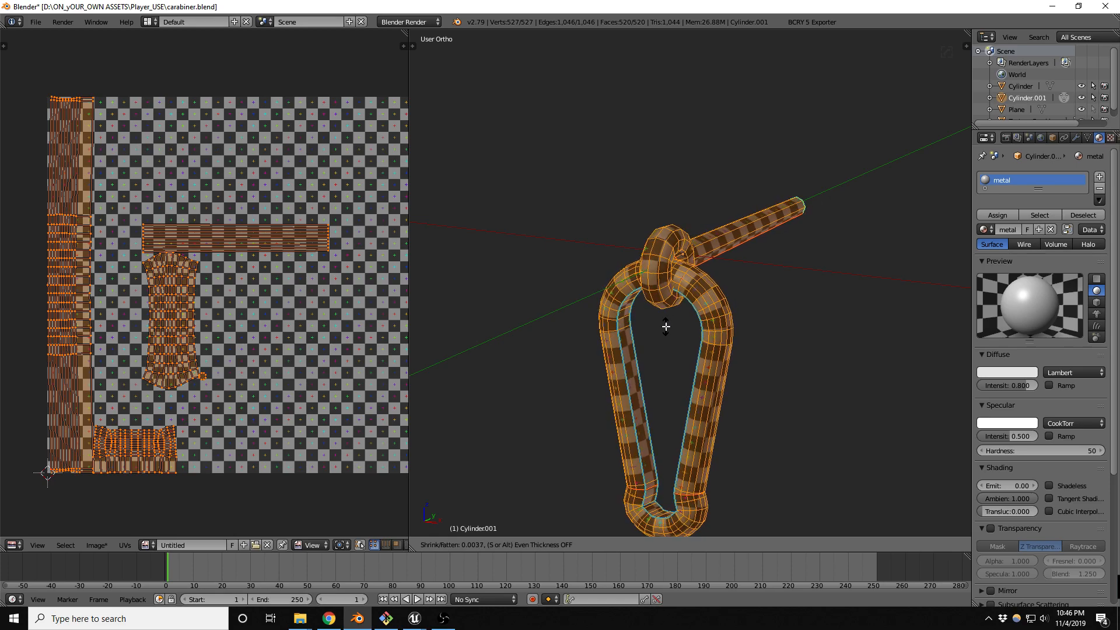
left_click(666, 326)
key("Tab")
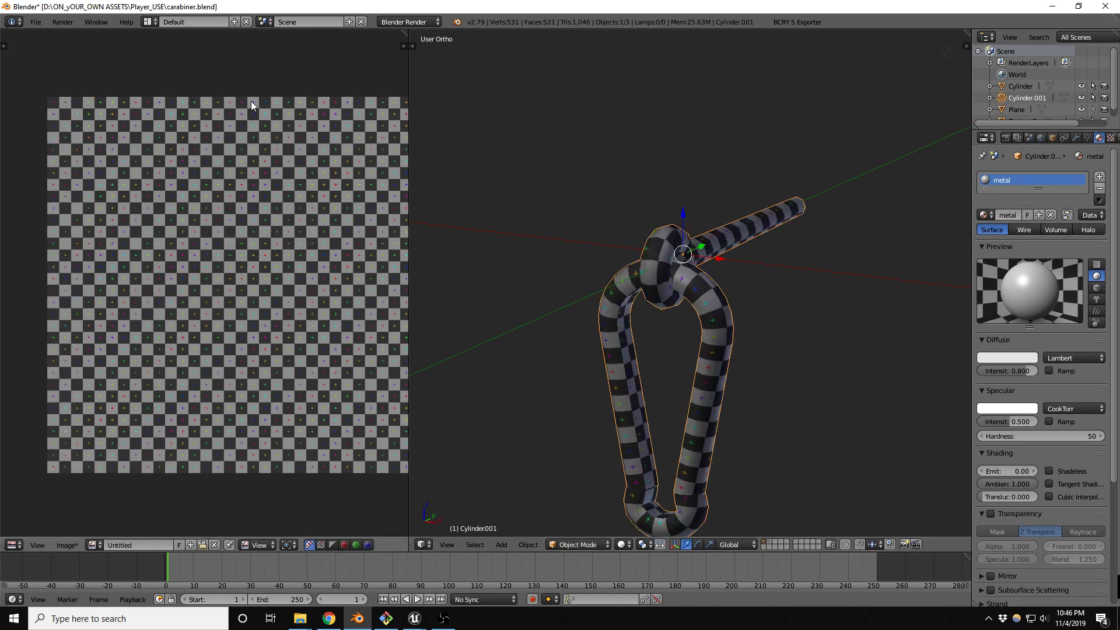
Export the thickened carabiner as FBX over carabiner.fbx in the Player_USE folder and return to Unreal.
left_click(36, 21)
mouse_move(59, 255)
left_click(180, 290)
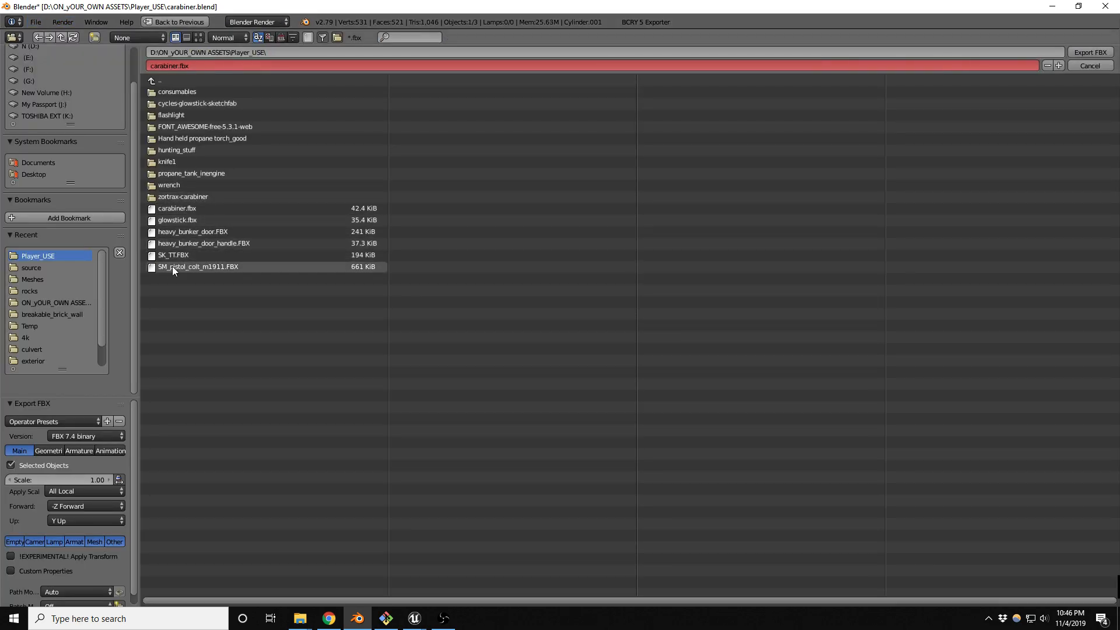
left_click(198, 209)
double_click(198, 207)
left_click(1042, 6)
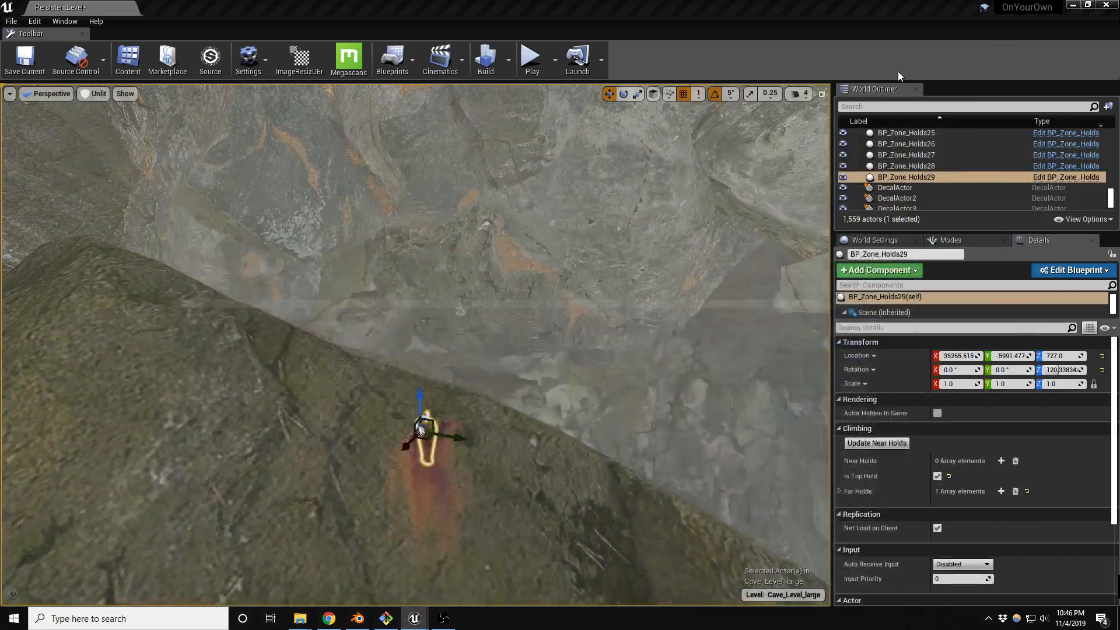
Switch the viewport back to lit shading and examine the reimported carabiners on the dark rock wall.
right_click_drag(429, 331, 429, 397)
key("alt+4")
right_click_drag(429, 332, 415, 259)
key("w")
key("s")
key("w")
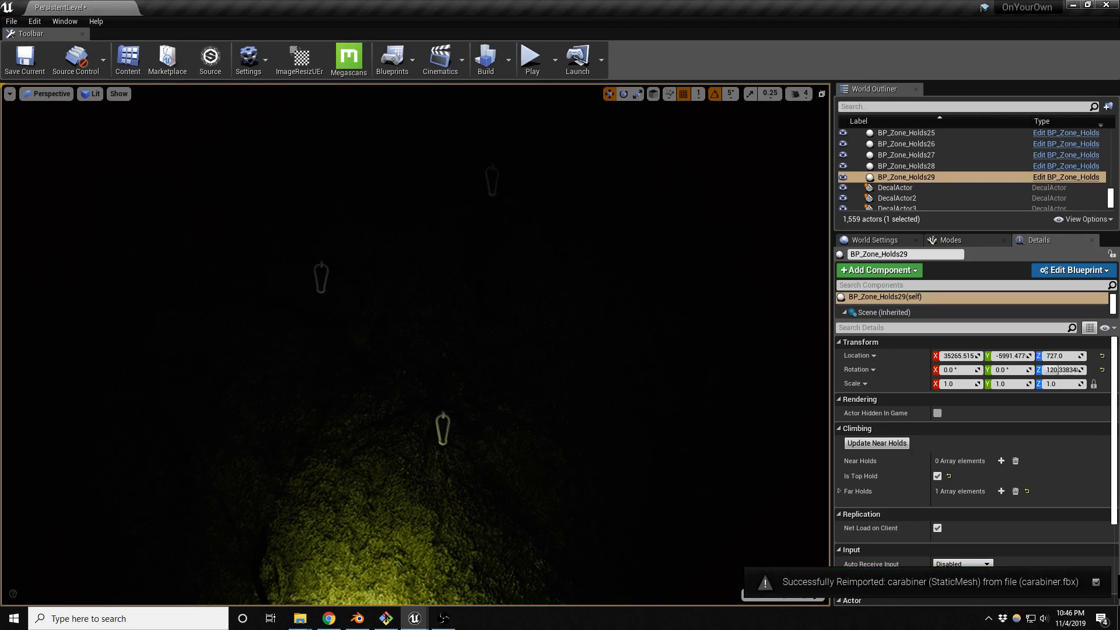
Examine how readable the carabiner holds are from farther back, from the upper wall down to the glowstick at its base.
right_click_drag(415, 344, 457, 420)
key("s")
right_click_drag(416, 344, 401, 272)
key("w")
key("s")
key("s")
key("alt+Tab")
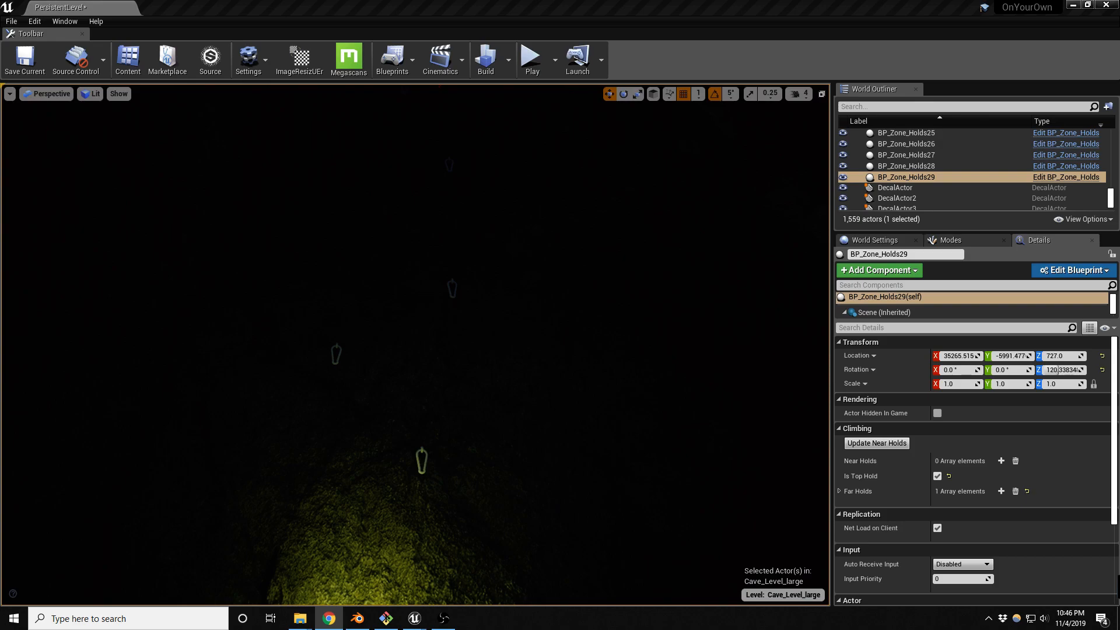
right_click_drag(415, 344, 402, 394)
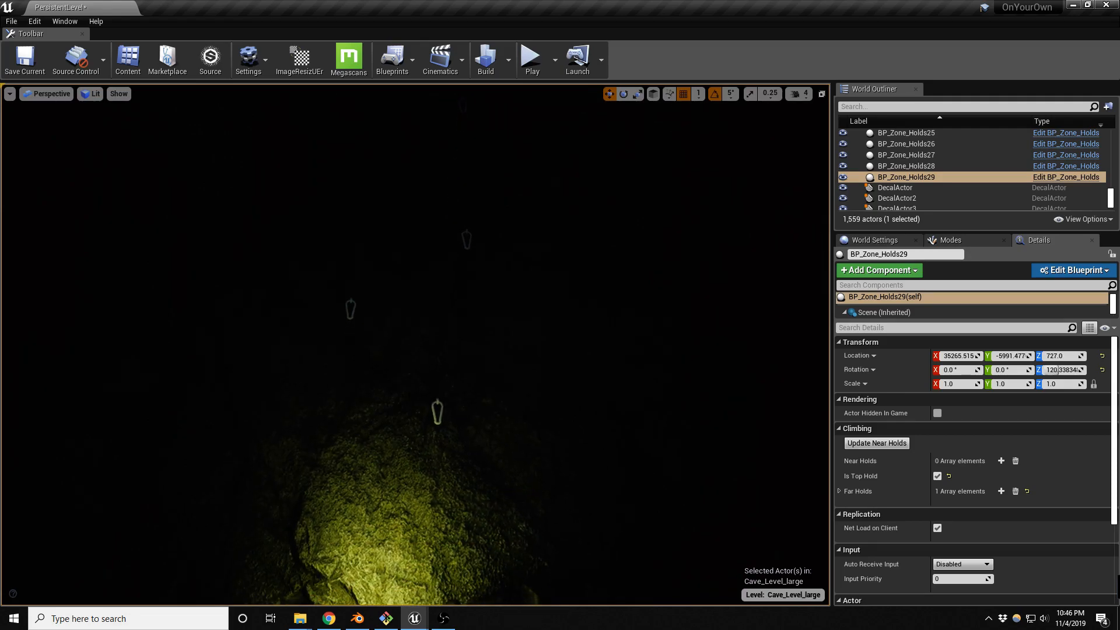
right_click_drag(402, 395, 401, 418)
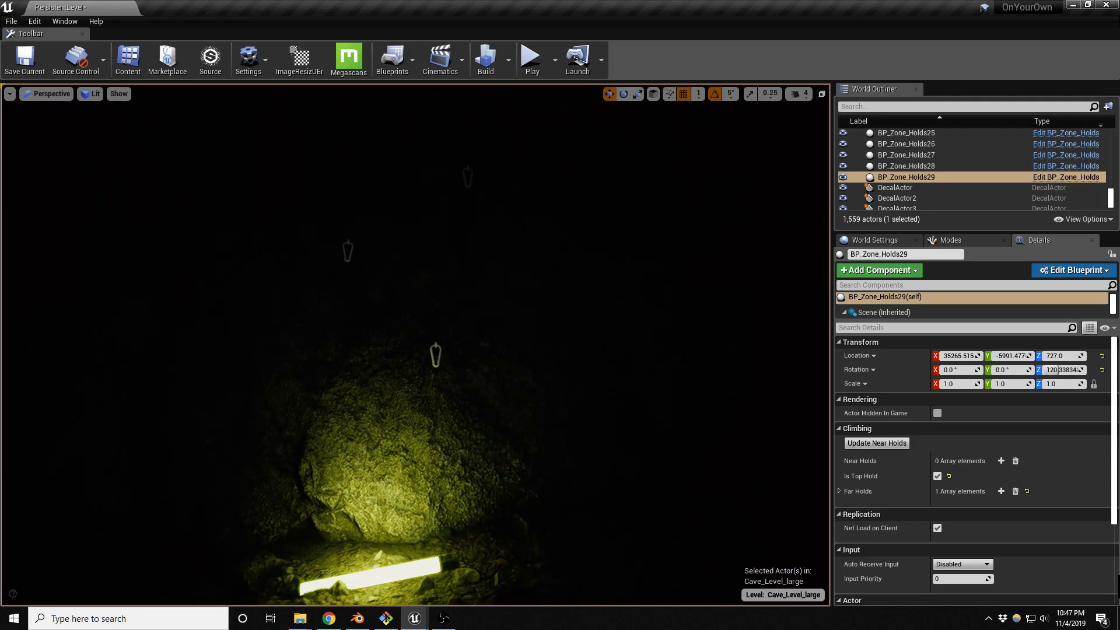
Inspect the brightly glowing carabiners up the dark wall, undo the glow, and frame the lowest hold, BP_Zone_Holds24.
left_click(434, 351)
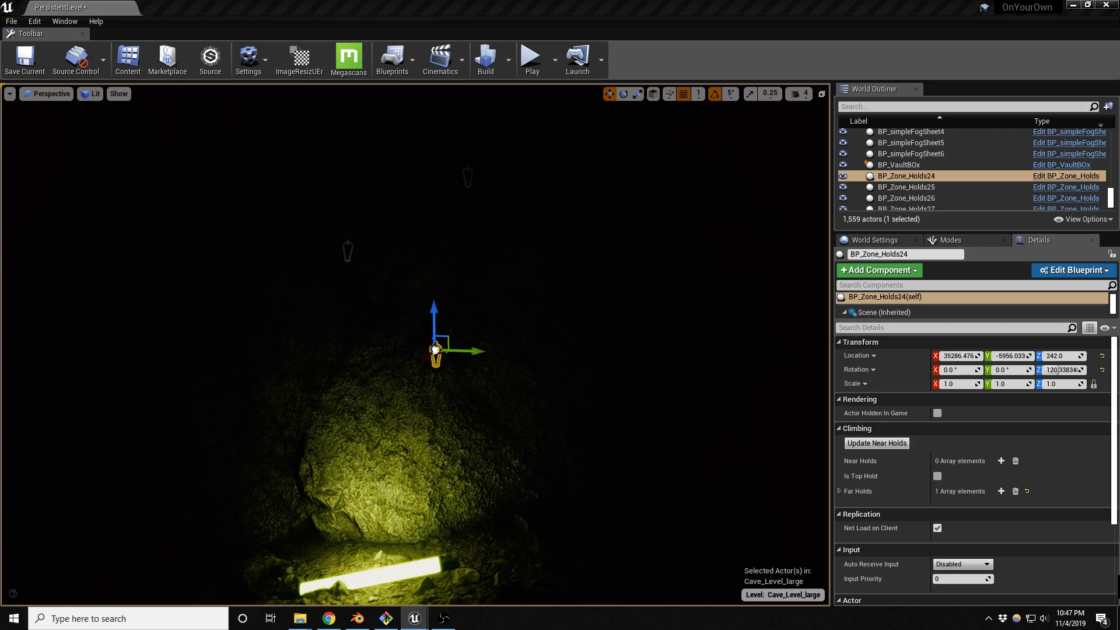
right_click_drag(415, 344, 420, 214)
key("Escape")
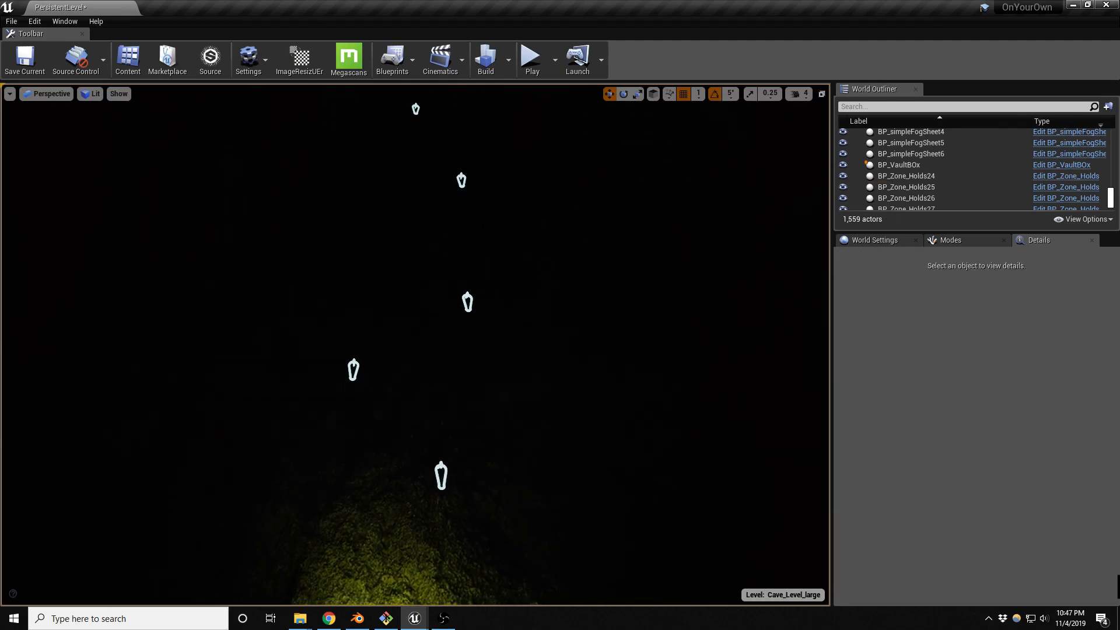
key("ctrl+z")
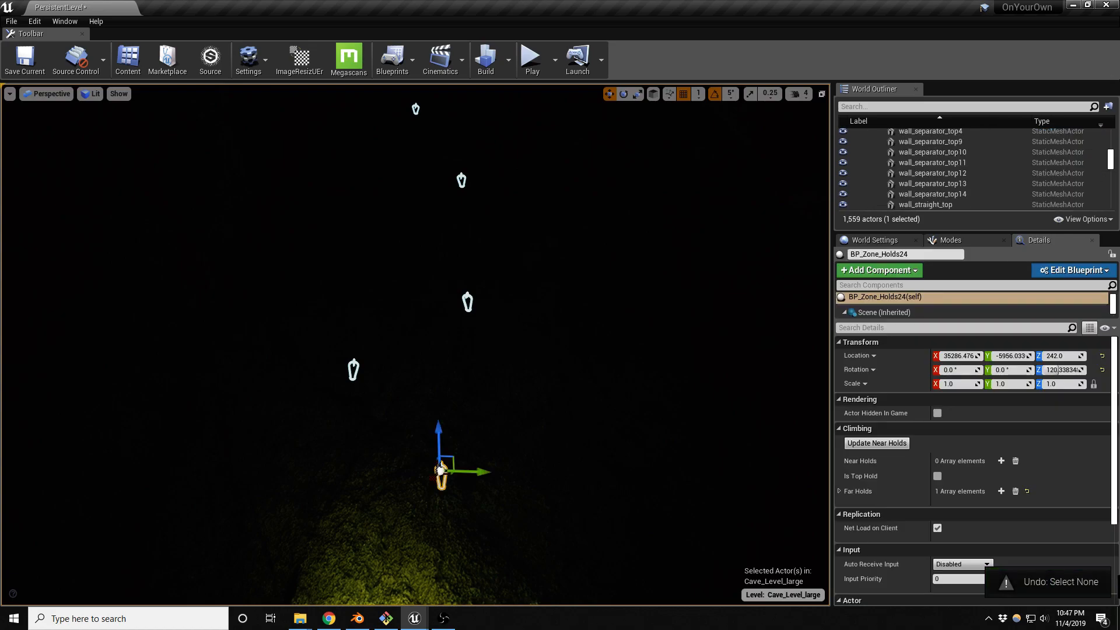
right_click_drag(421, 214, 421, 157)
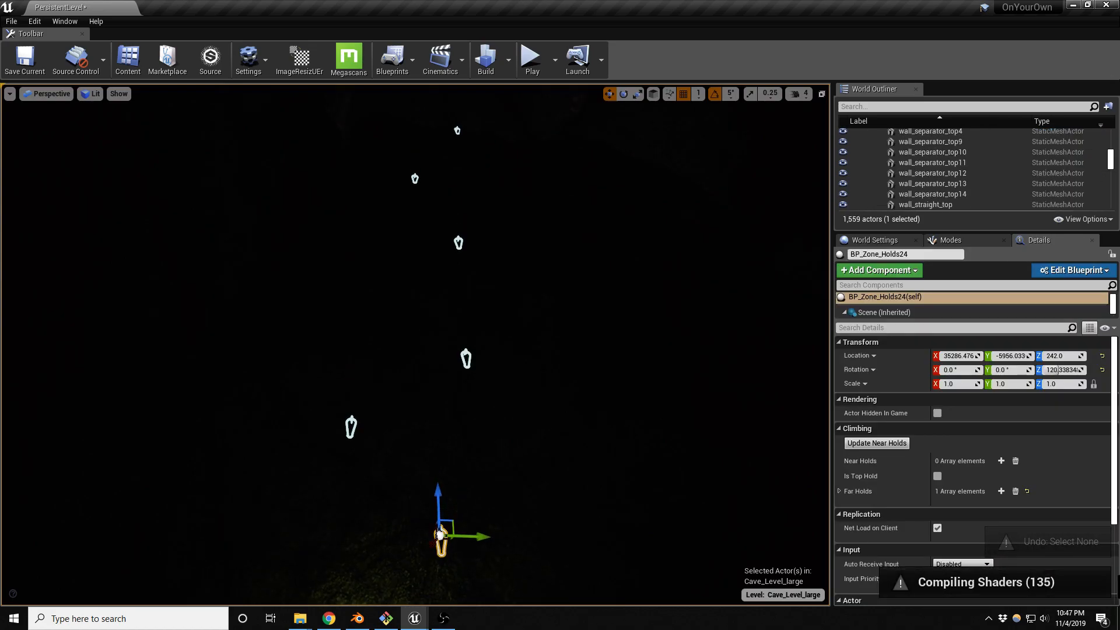
key("ctrl+z")
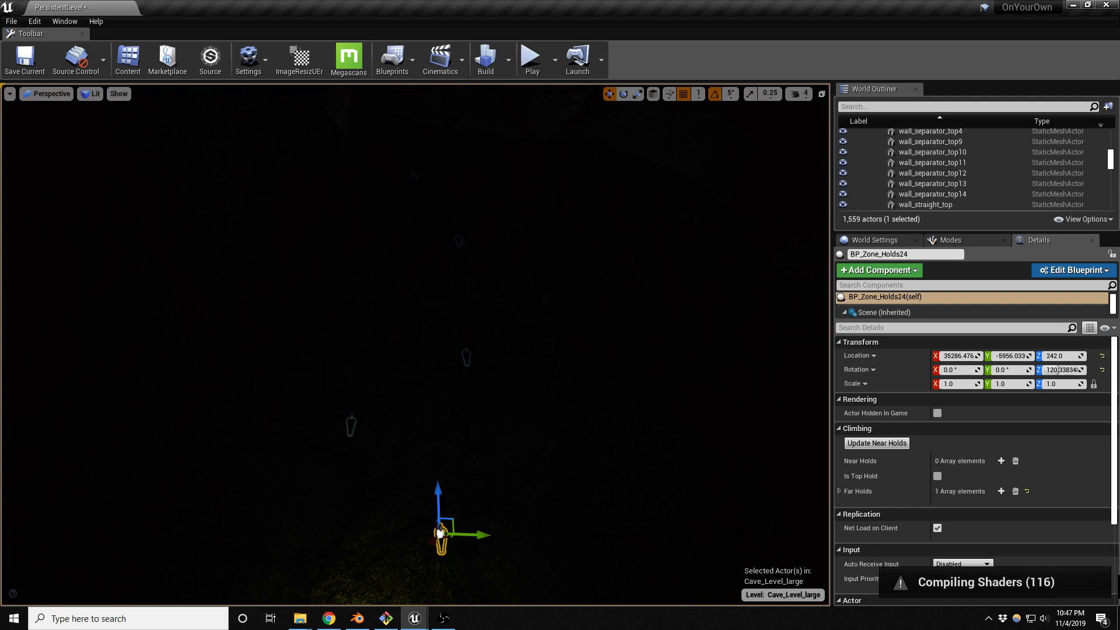
key("f")
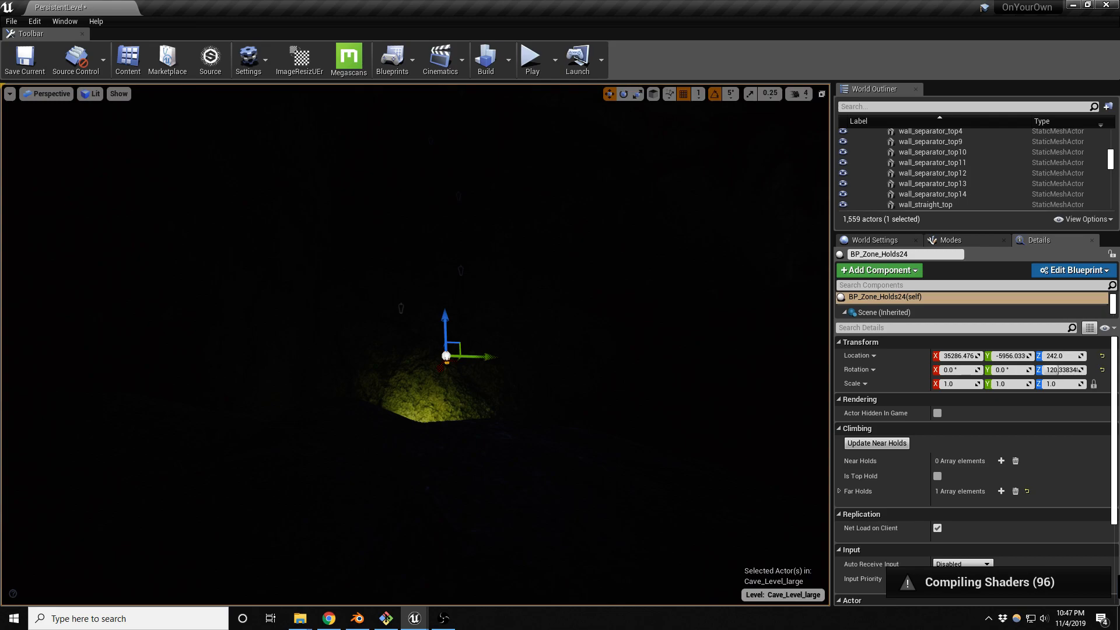
Inspect the lowest carabiner holds up close, expand the viewport to full screen, and briefly play the level before stopping.
key("w")
right_click_drag(415, 344, 433, 327)
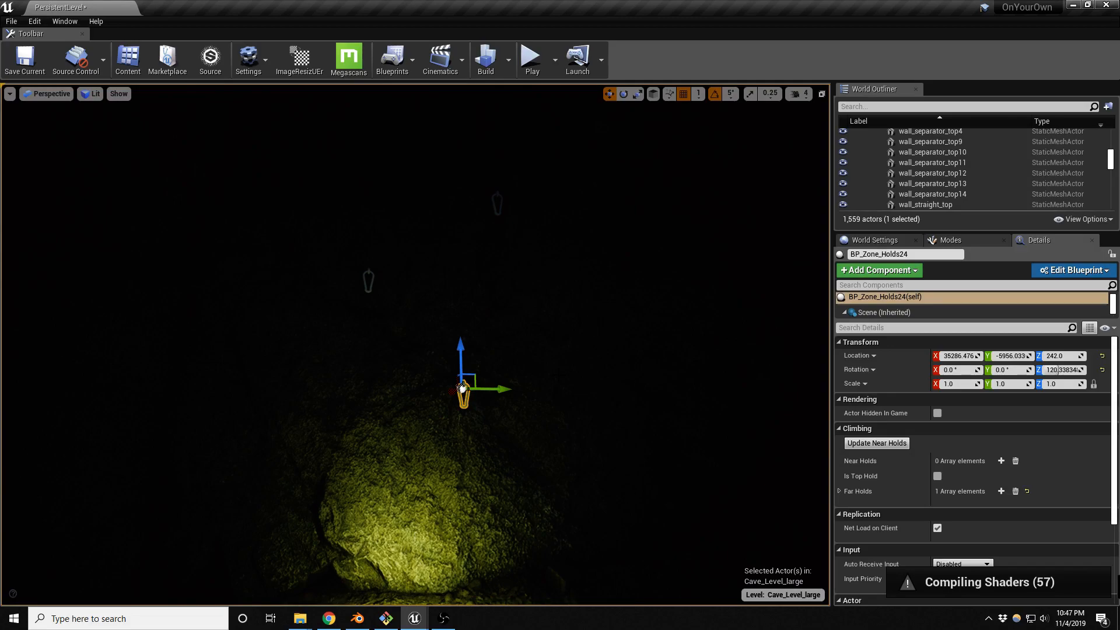
key("F11")
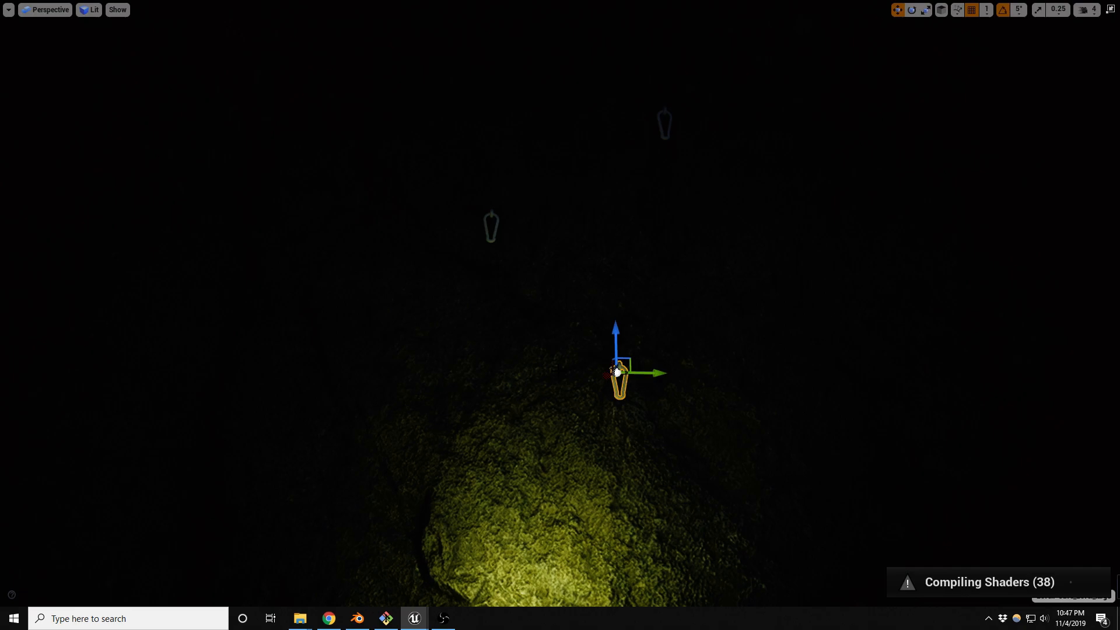
key("alt+p")
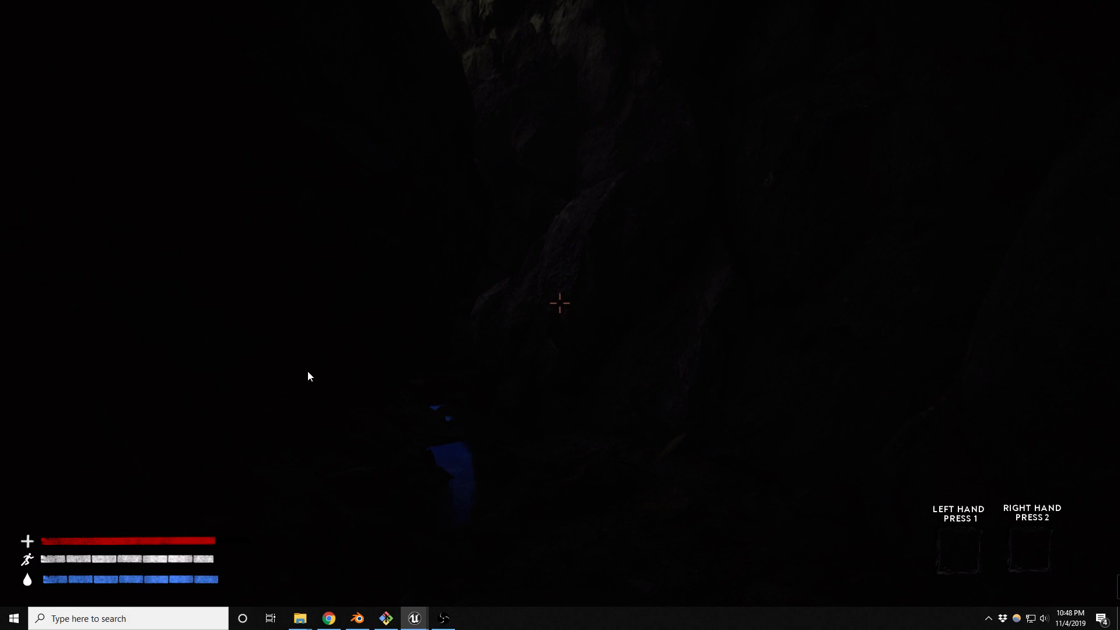
key("Escape")
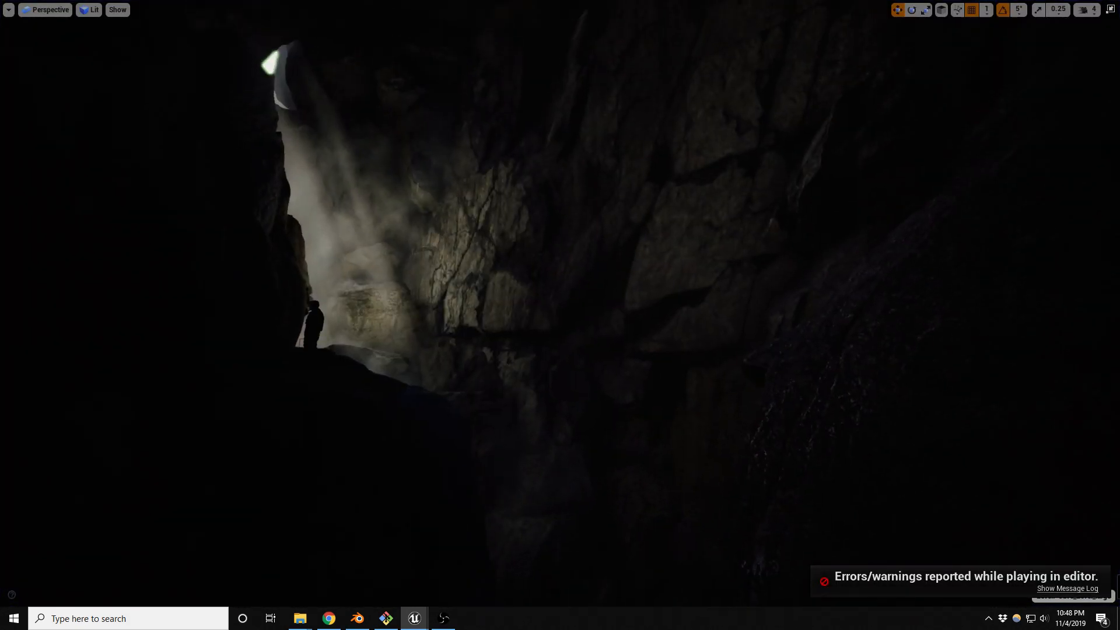
Examine the cave wall beside the light shaft, selecting the large rock face and clearing the selection.
right_click_drag(535, 317, 563, 253)
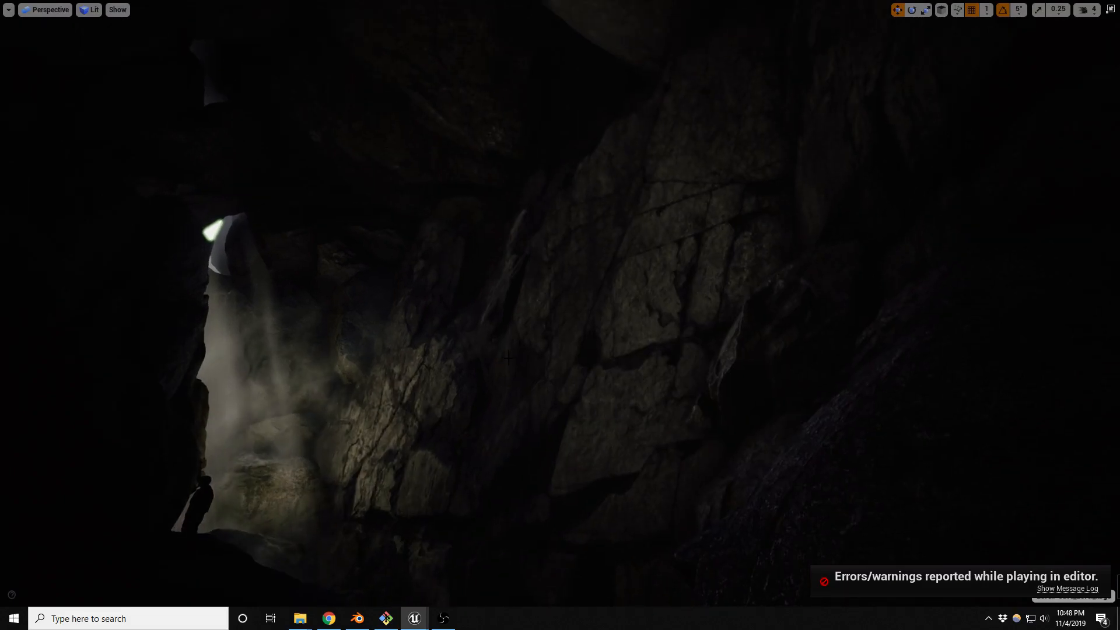
right_click_drag(508, 356, 443, 424)
left_click(508, 357)
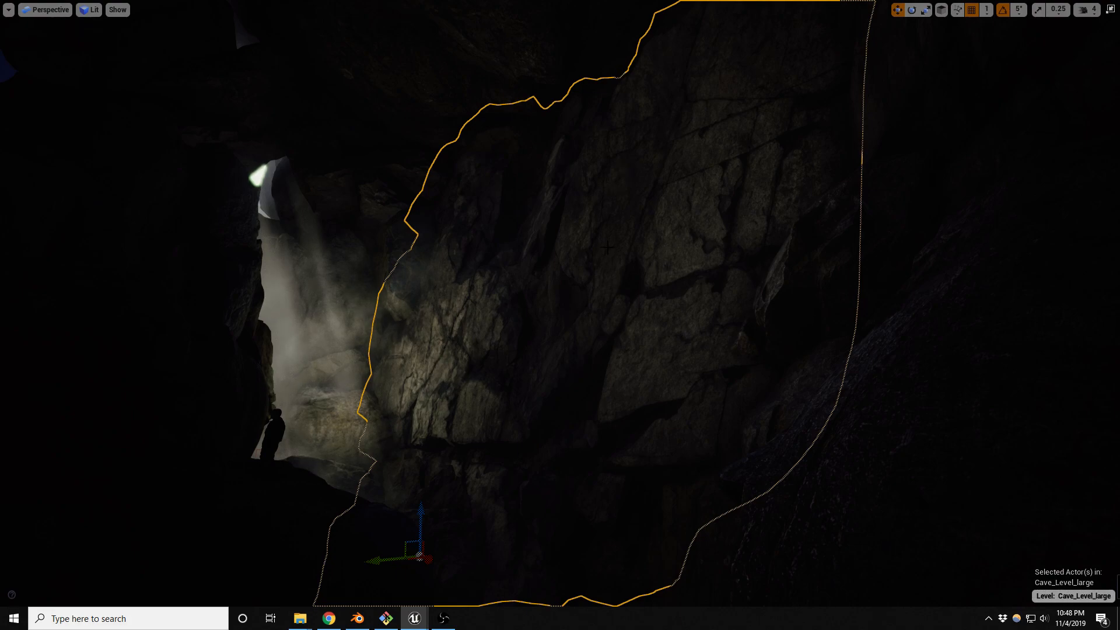
key("Delete")
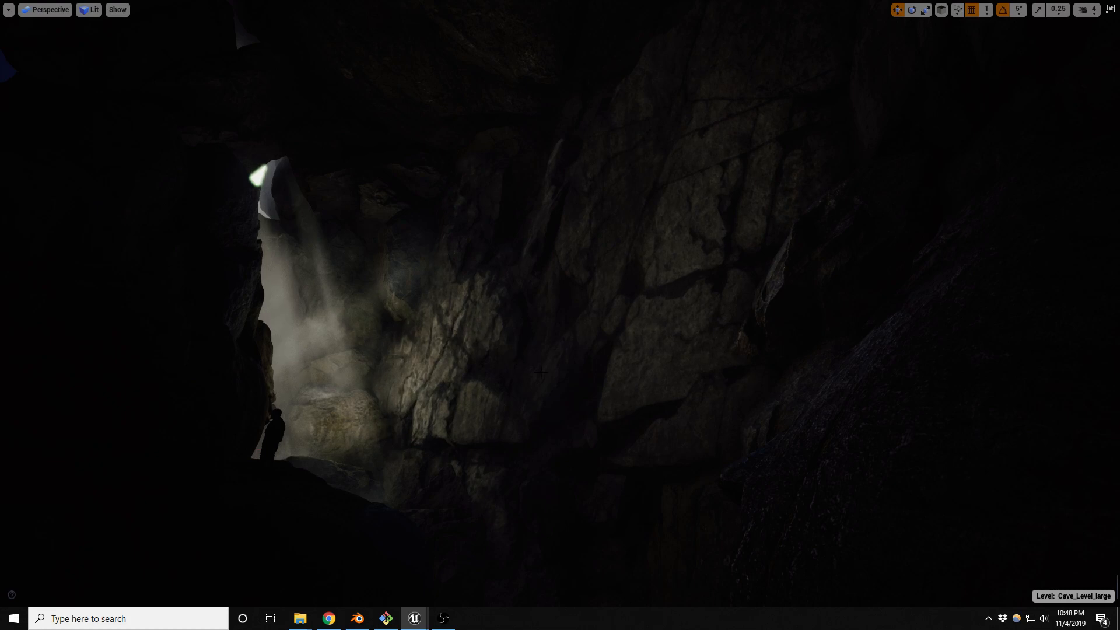
right_click_drag(622, 354, 537, 425)
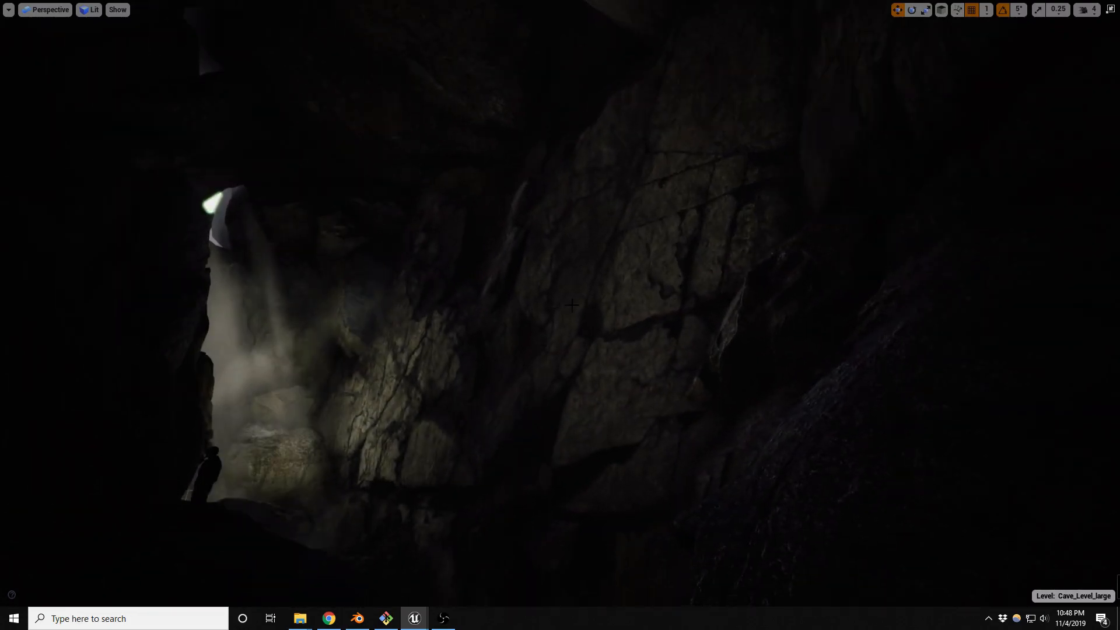
right_click_drag(616, 354, 543, 420)
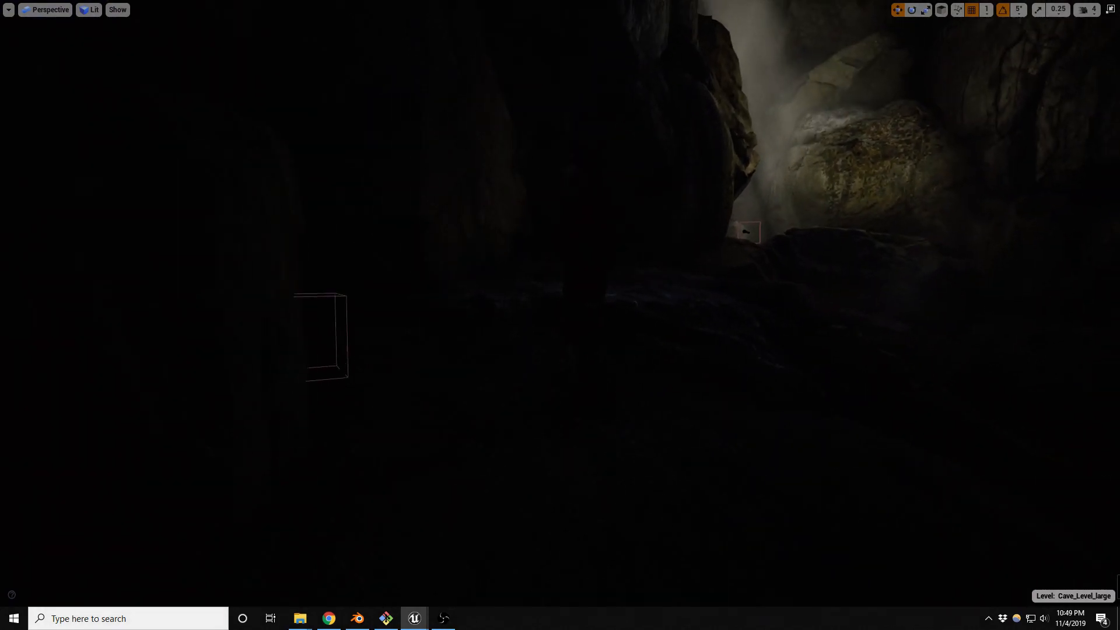
Run a brief playtest, then move the player start in the CaveToMansion level to a clear spot above the boulders beside the character.
key("alt+p")
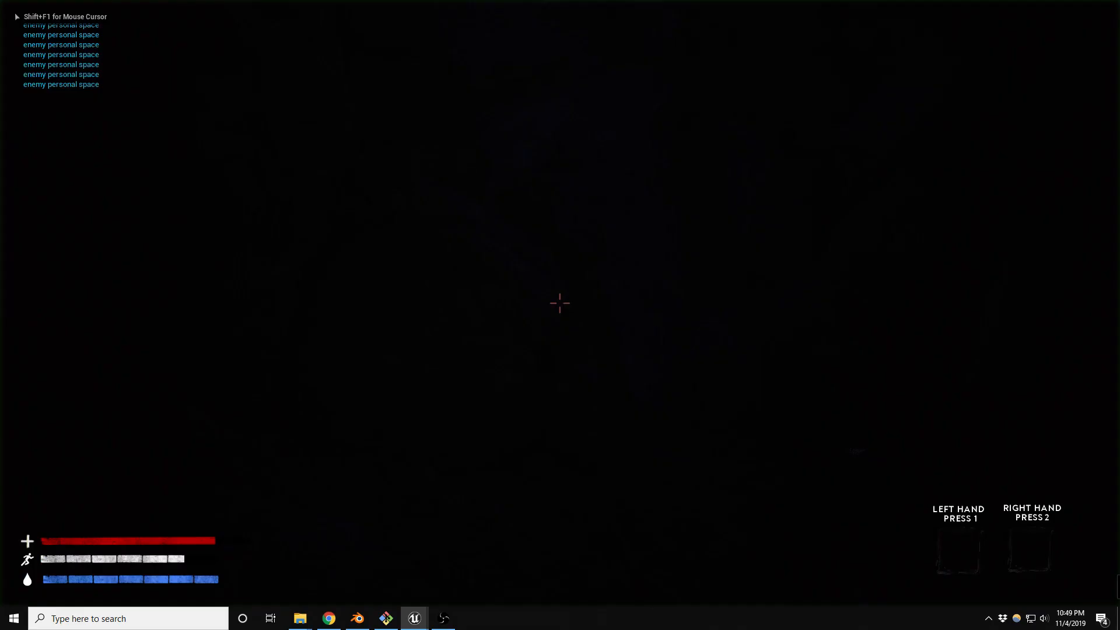
key("Escape")
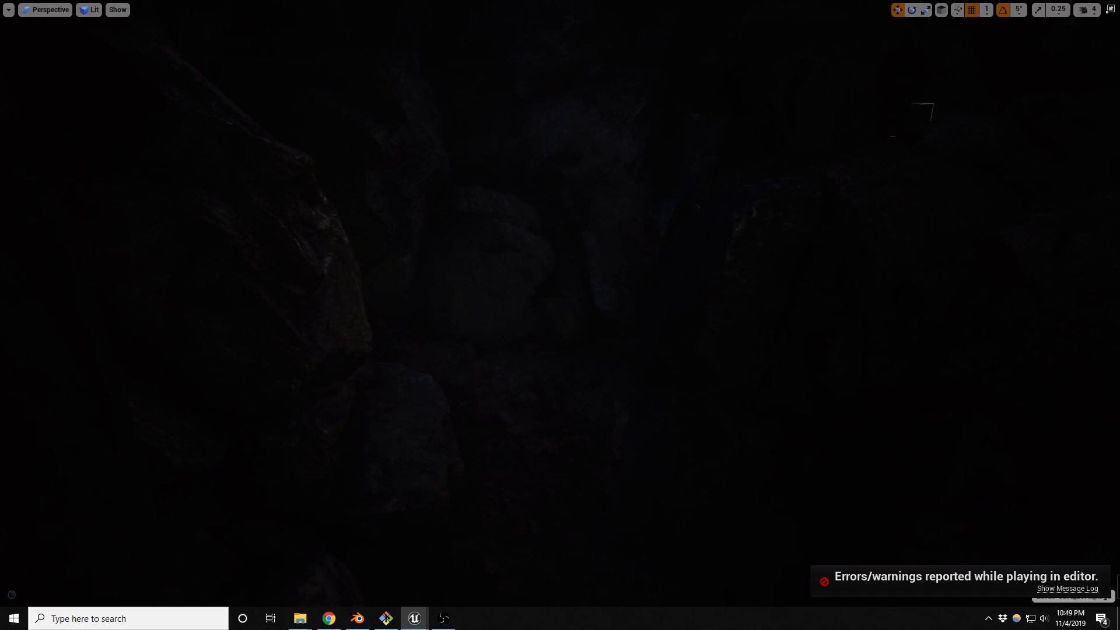
left_click(408, 421)
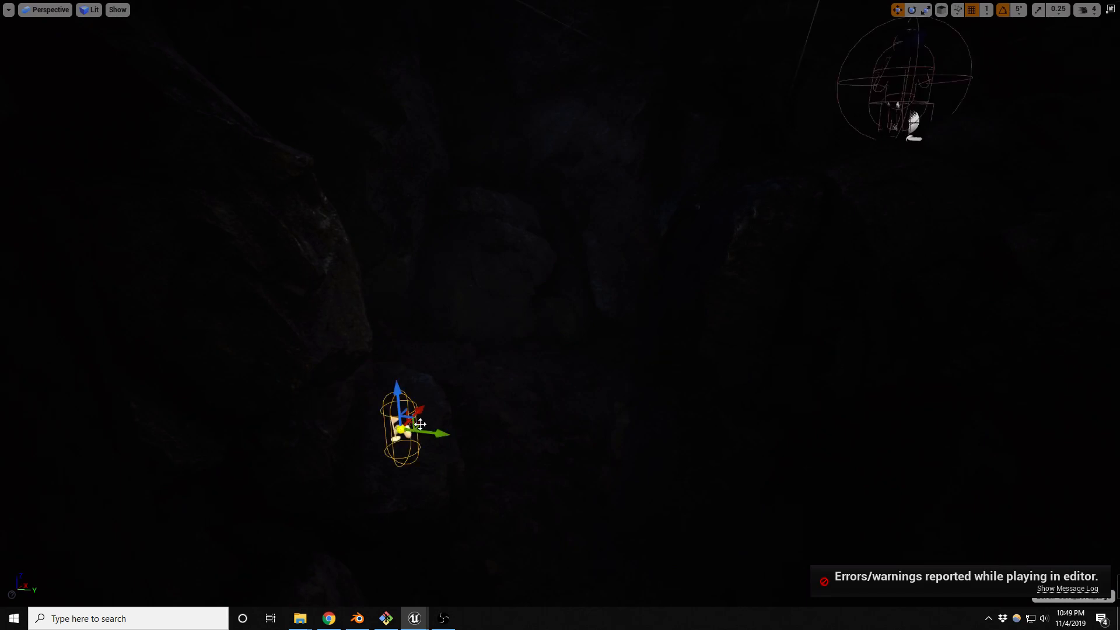
left_click_drag(413, 419, 961, 35)
right_click_drag(962, 36, 1068, 175)
right_click_drag(763, 193, 797, 126)
key("s")
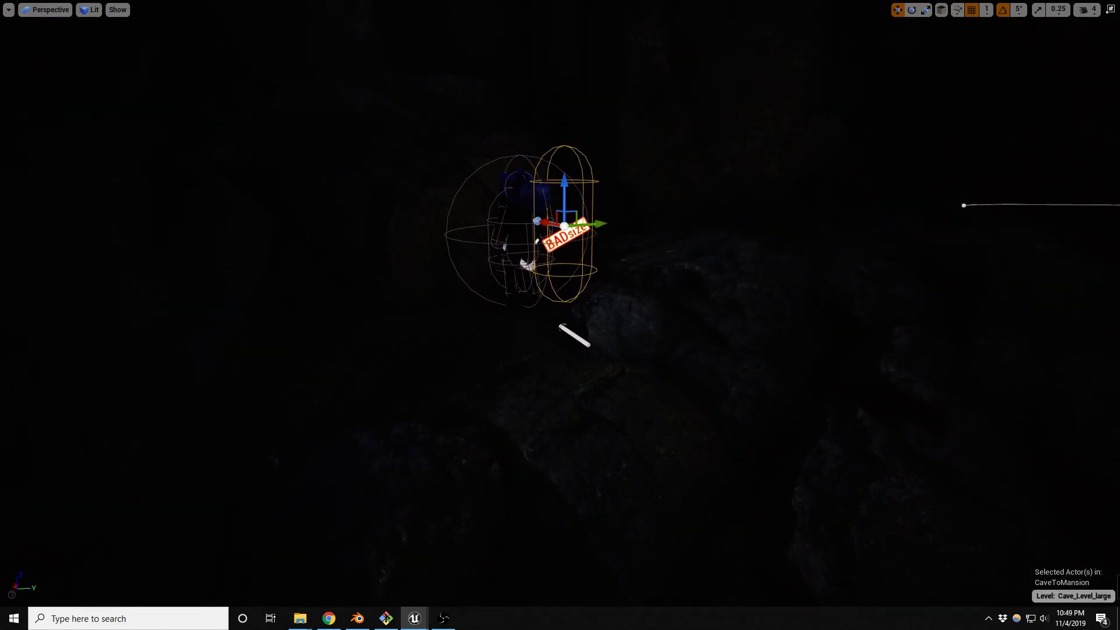
left_click_drag(595, 223, 677, 184)
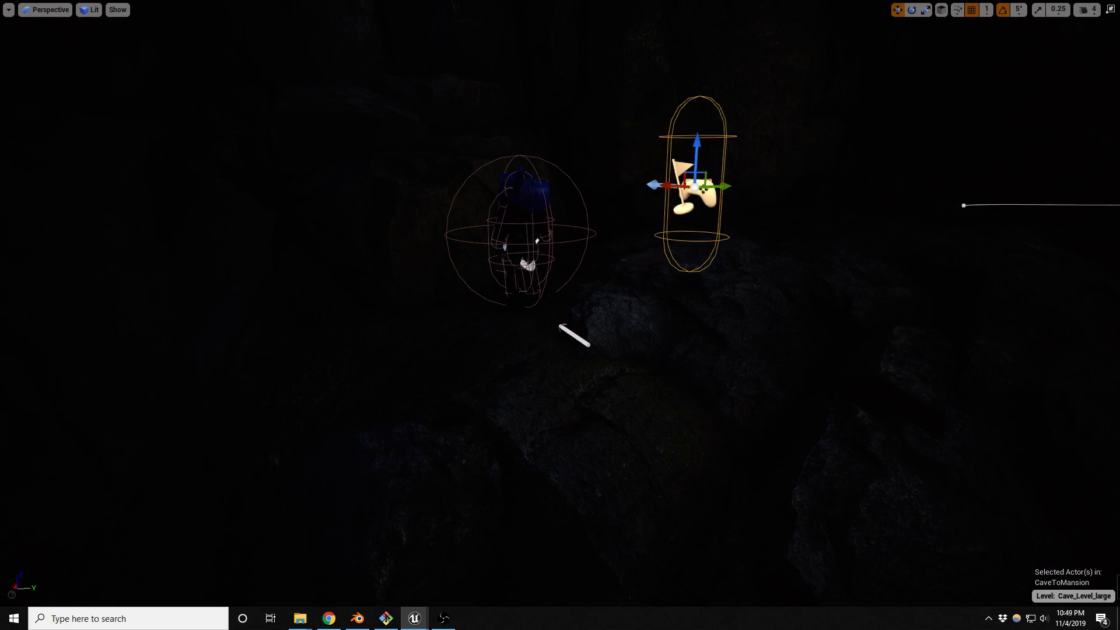
Play from the repositioned start, vault the boulders to the glowstick, and check the carabiner holds on the dark wall.
right_click_drag(716, 186, 686, 213)
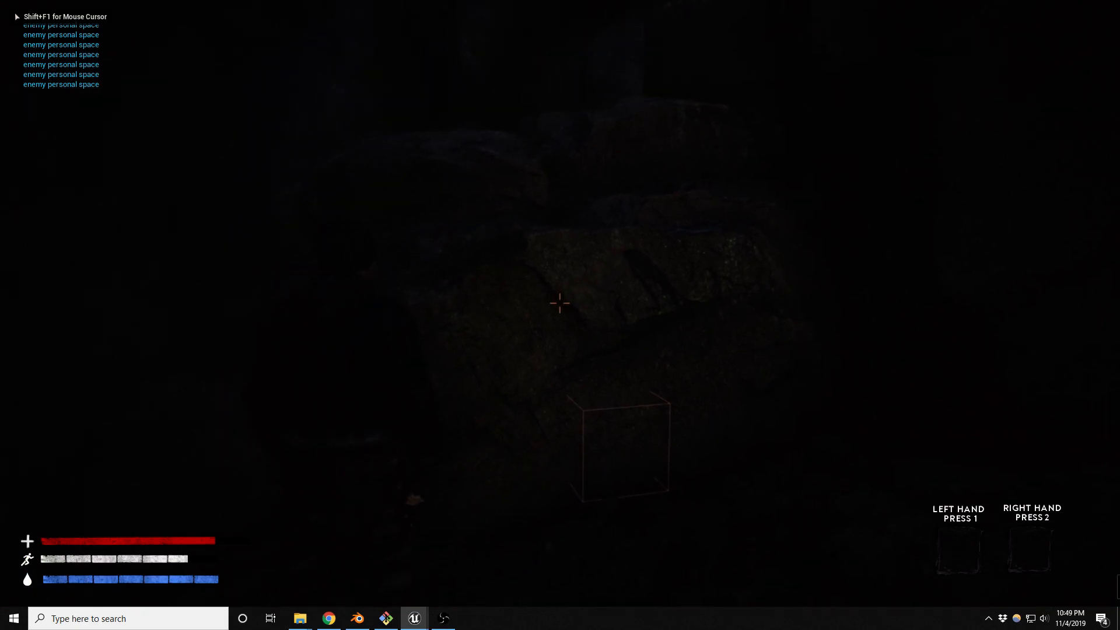
key("w")
key("space")
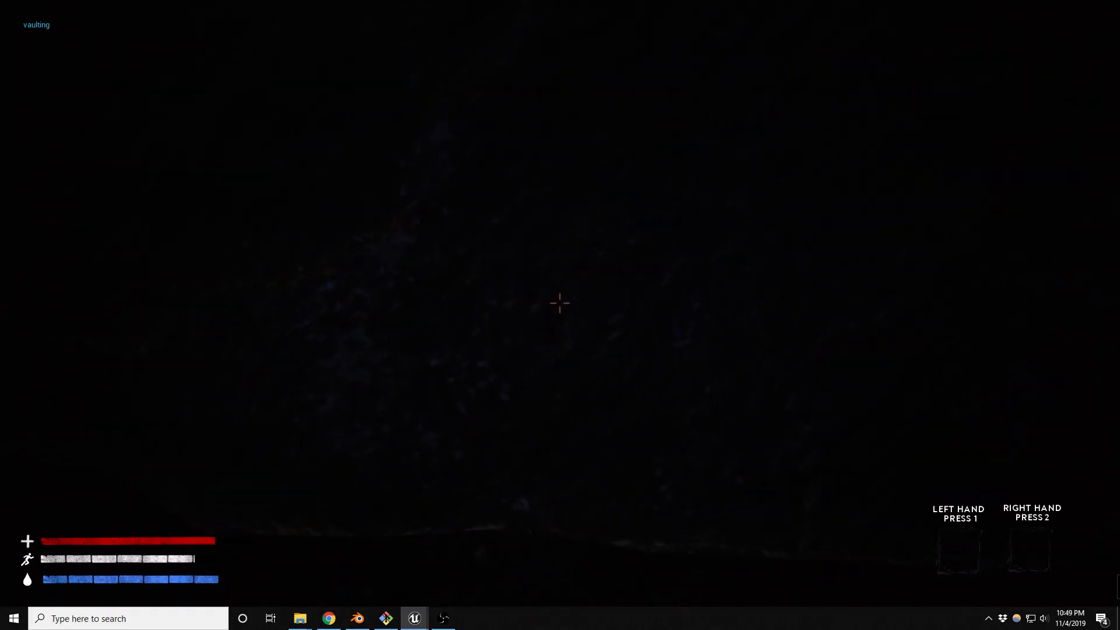
key("w")
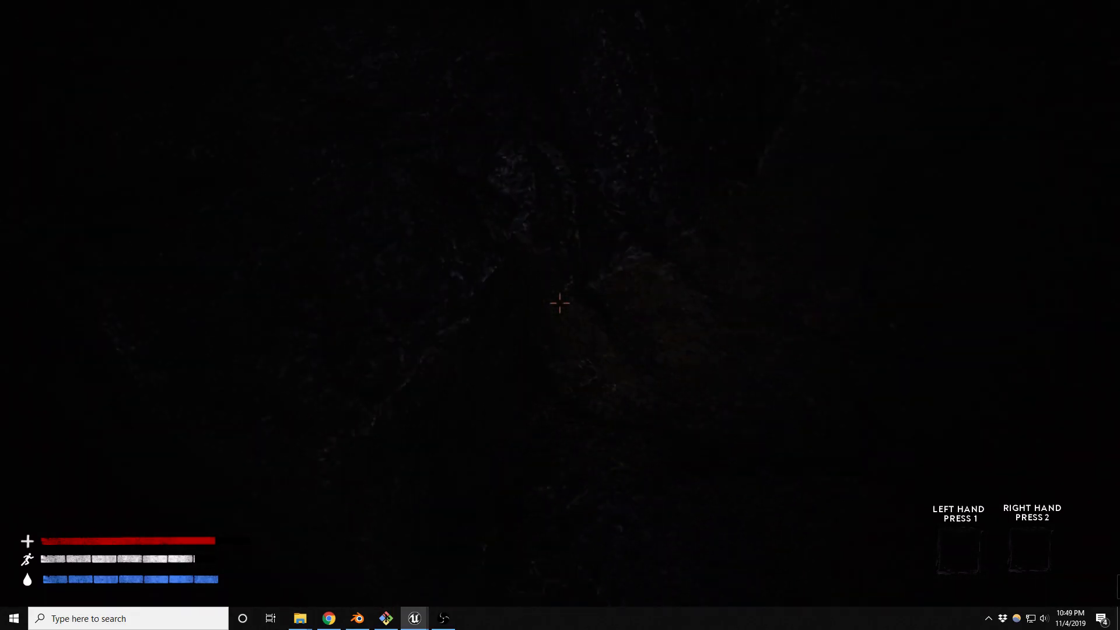
key("w")
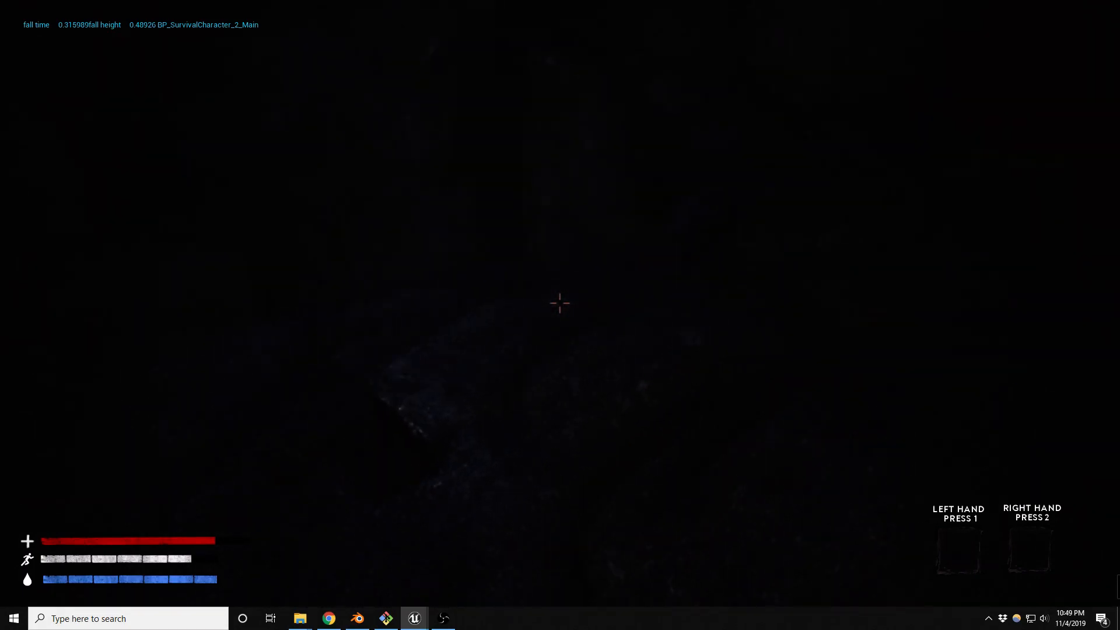
key("w")
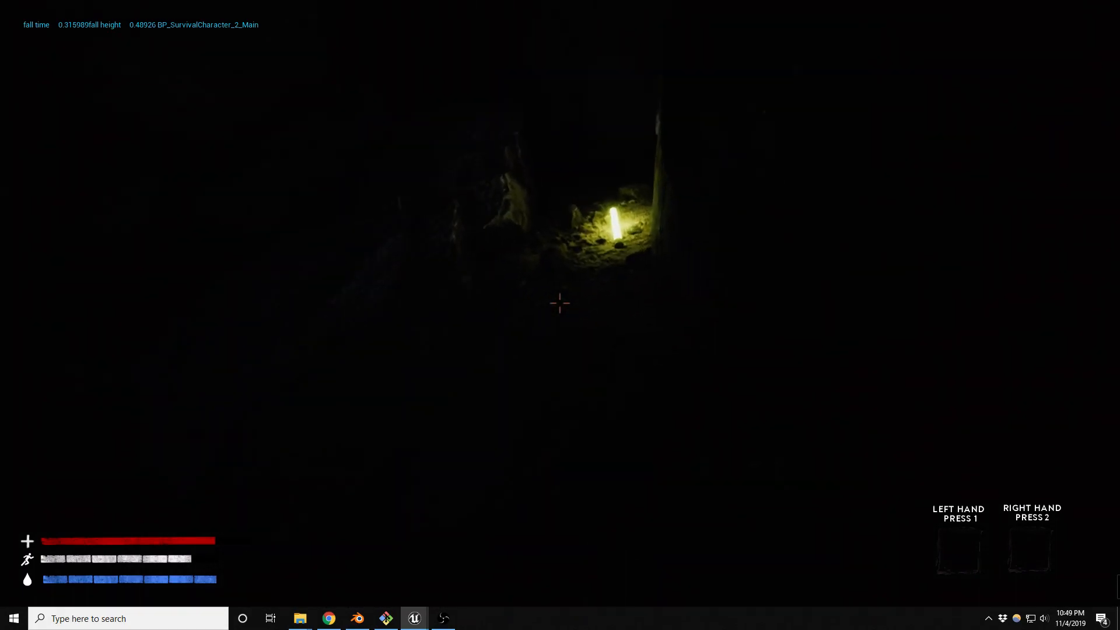
key("w")
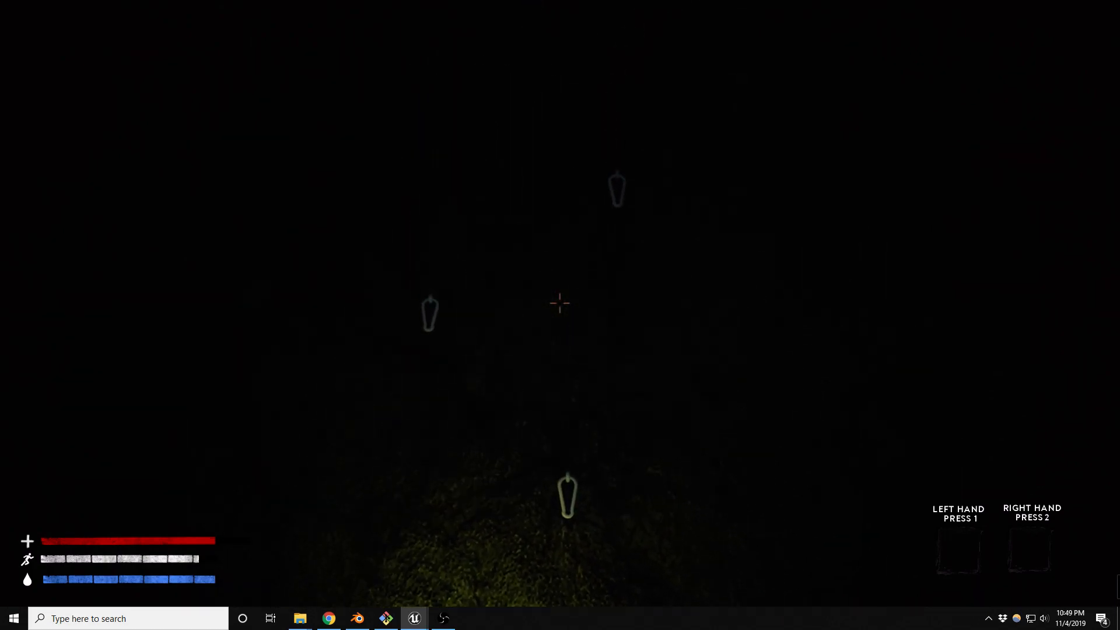
key("w")
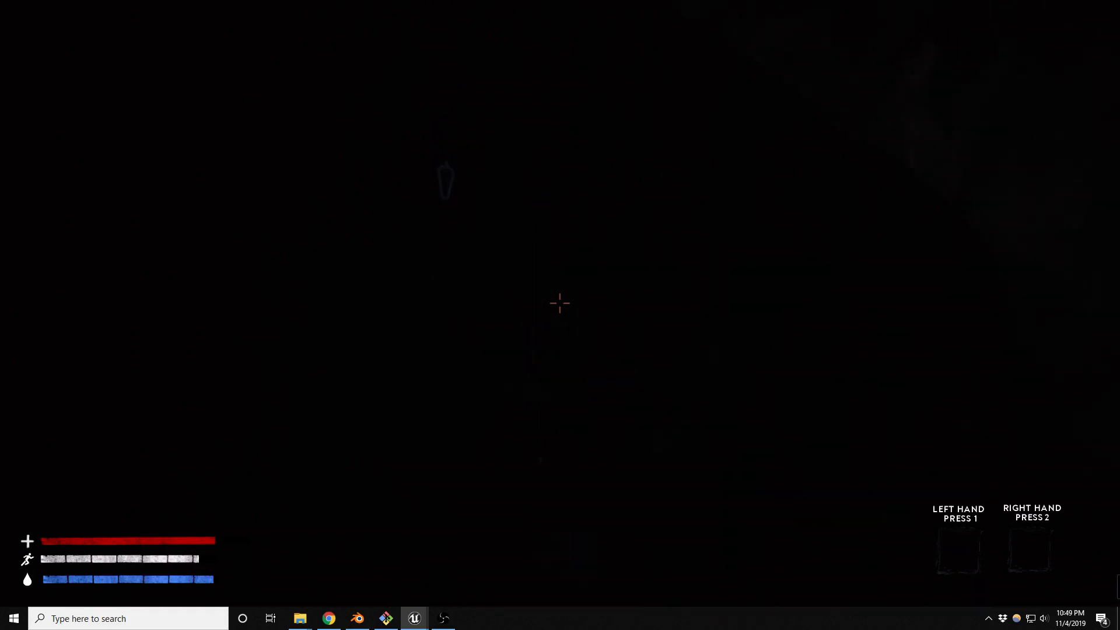
Continue the playtest through the dark to the next glowstick, try jumping toward it, and stop playing.
key("w")
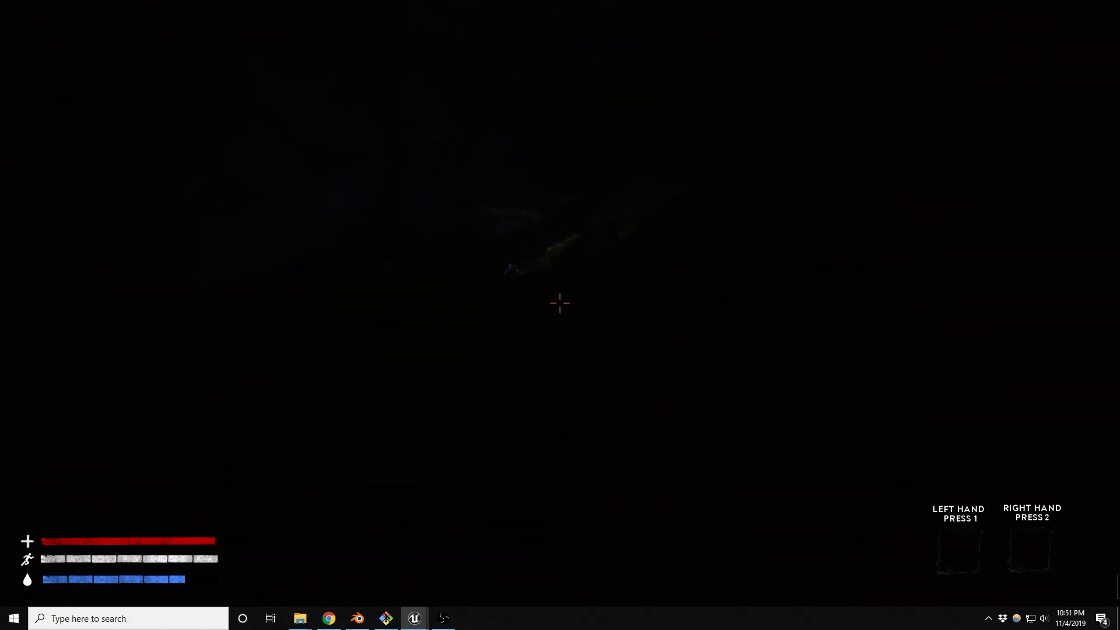
key("w")
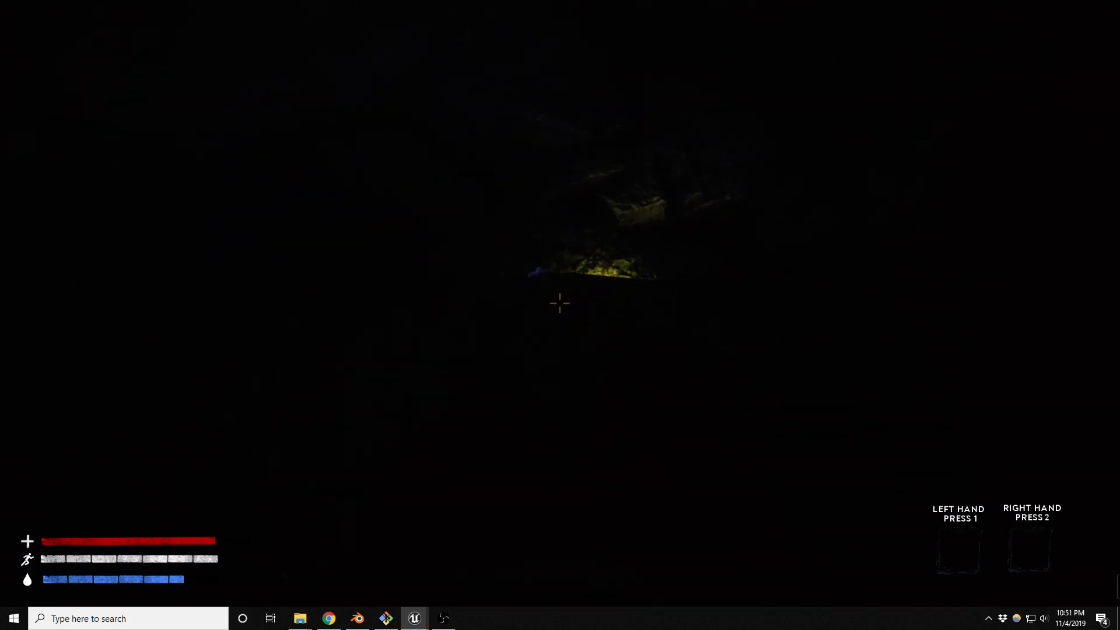
key("space")
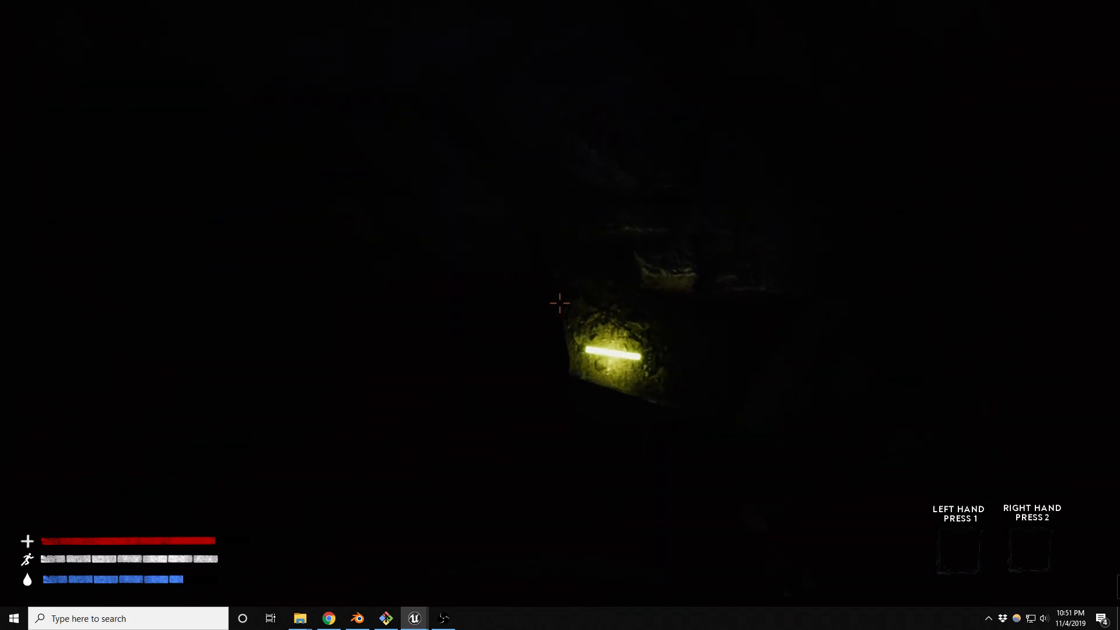
key("space")
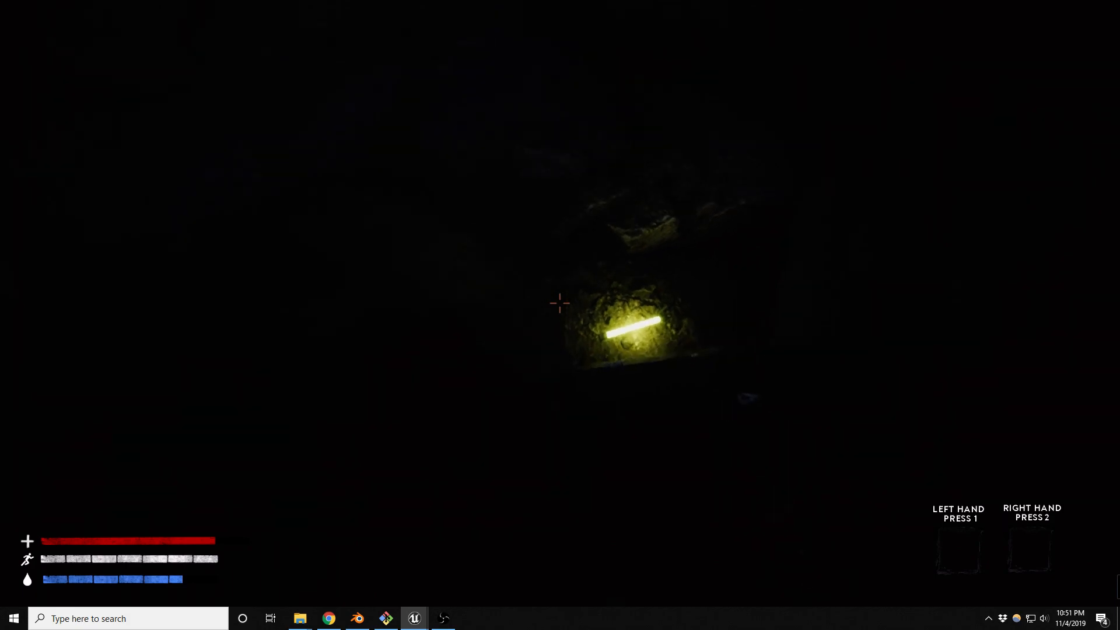
key("Escape")
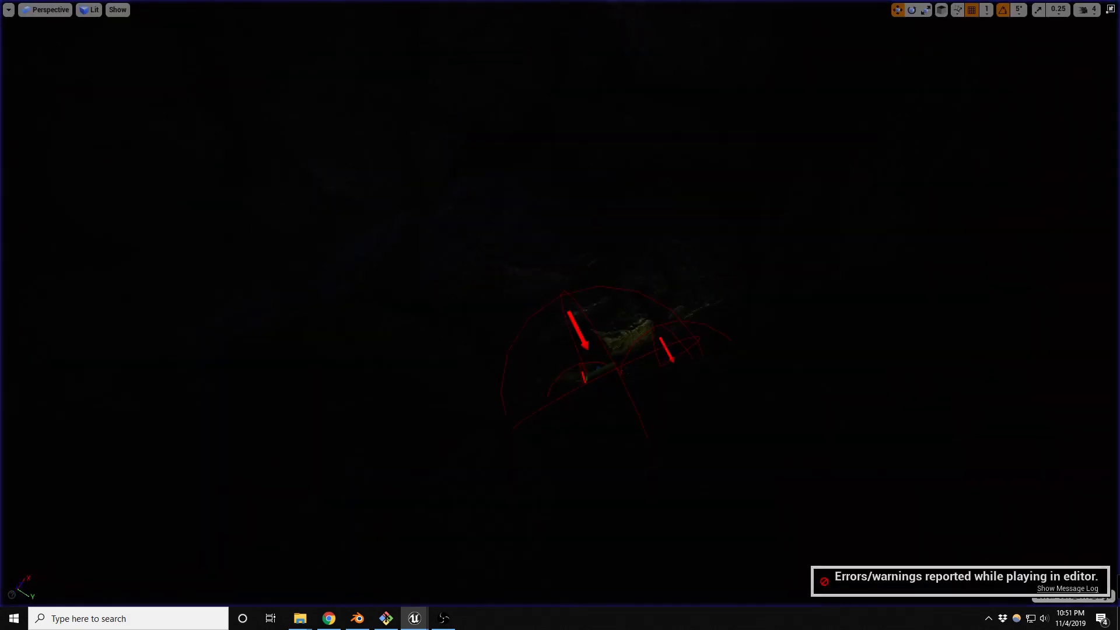
Select the climbing hold near the rock's upper edge, switch to unlit shading, and raise the hold up the rock face.
left_click(607, 376)
right_click_drag(607, 376, 639, 274)
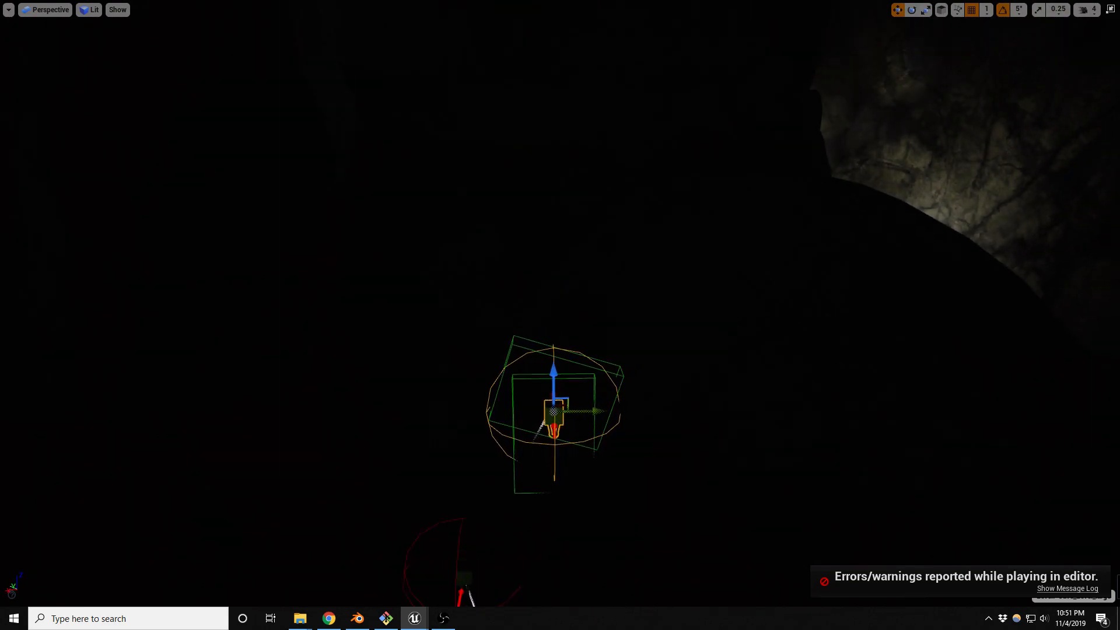
key("alt+3")
right_click_drag(599, 401, 601, 519)
right_click_drag(582, 310, 551, 273)
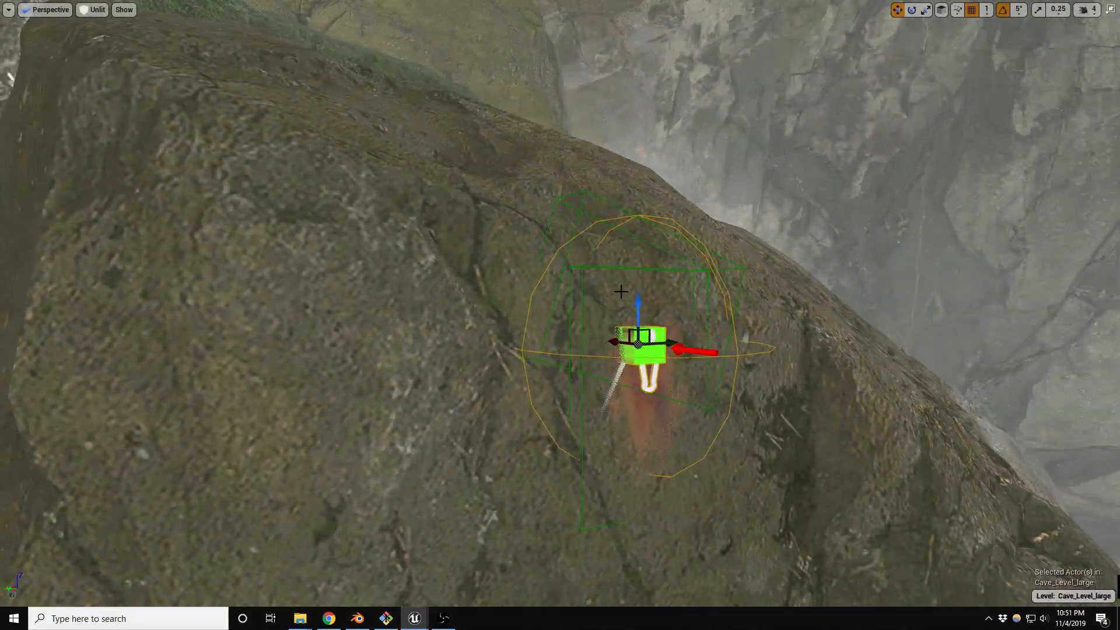
left_click_drag(631, 332, 600, 244)
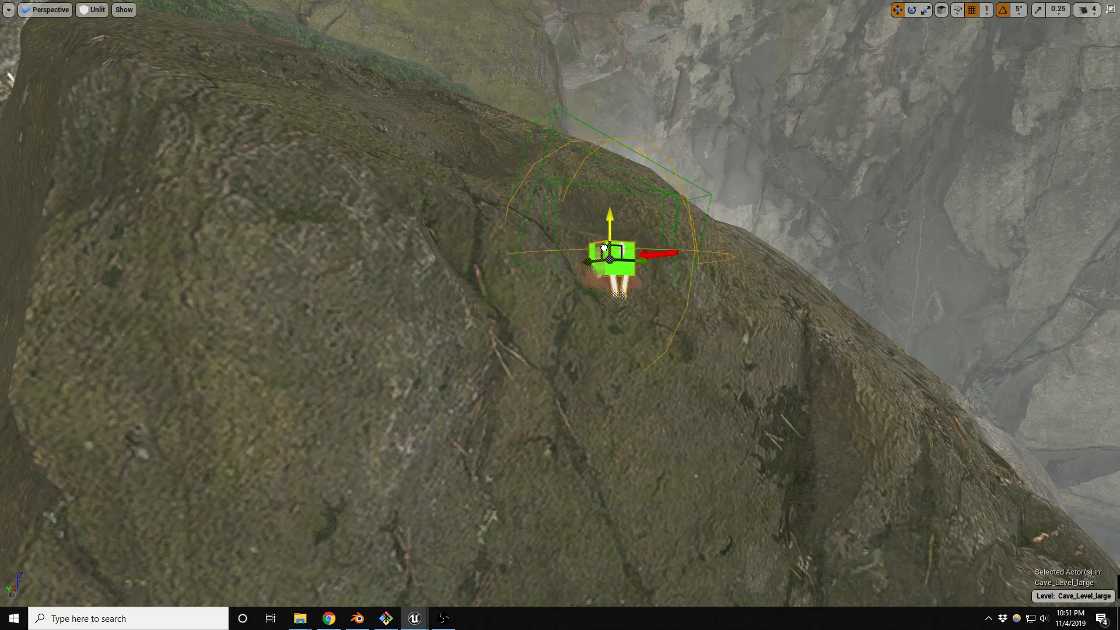
Rotate the raised hold to follow the rock's slope and return the viewport to lit shading.
key("e")
left_click_drag(628, 292, 621, 261)
key("w")
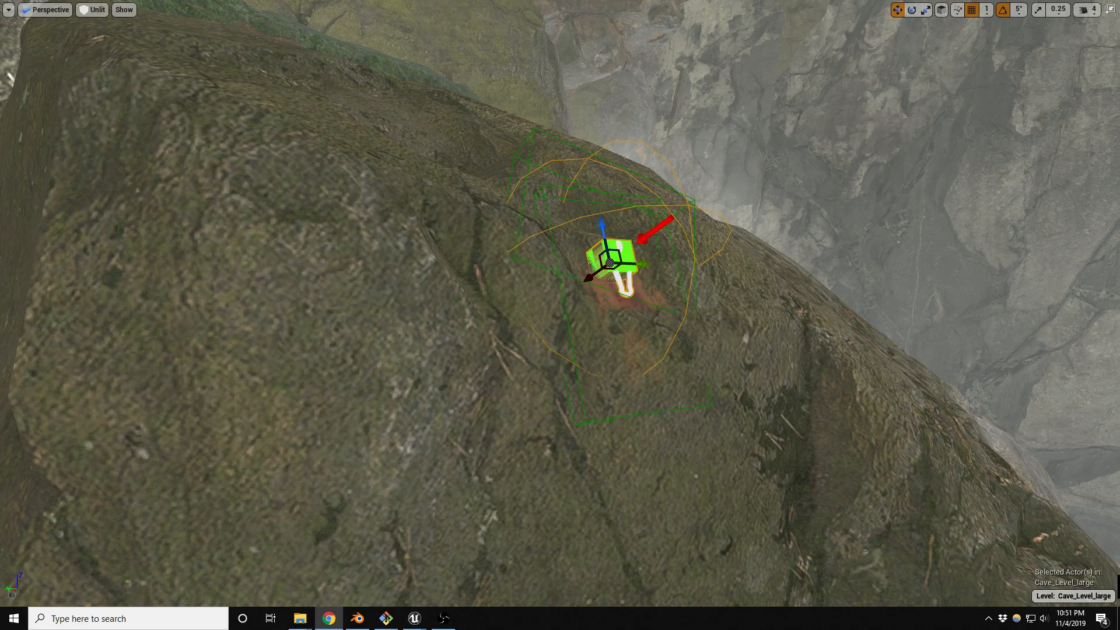
right_click_drag(677, 260, 661, 179)
key("alt+4")
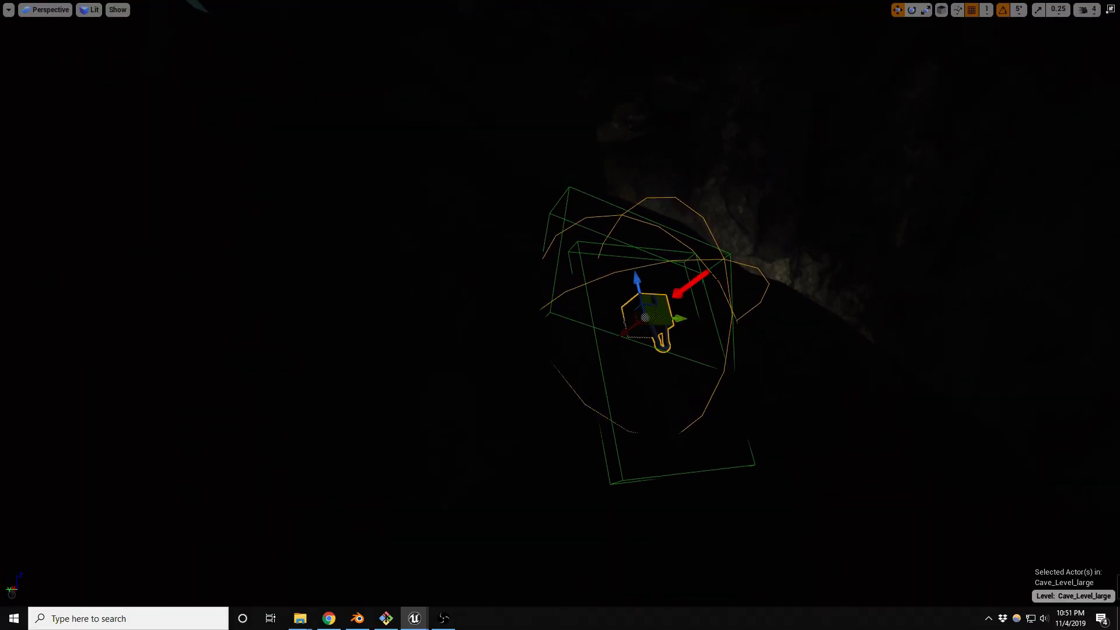
Playtest the cave from the start again and vault the boulders in the dark toward the first glowstick.
key("alt+p")
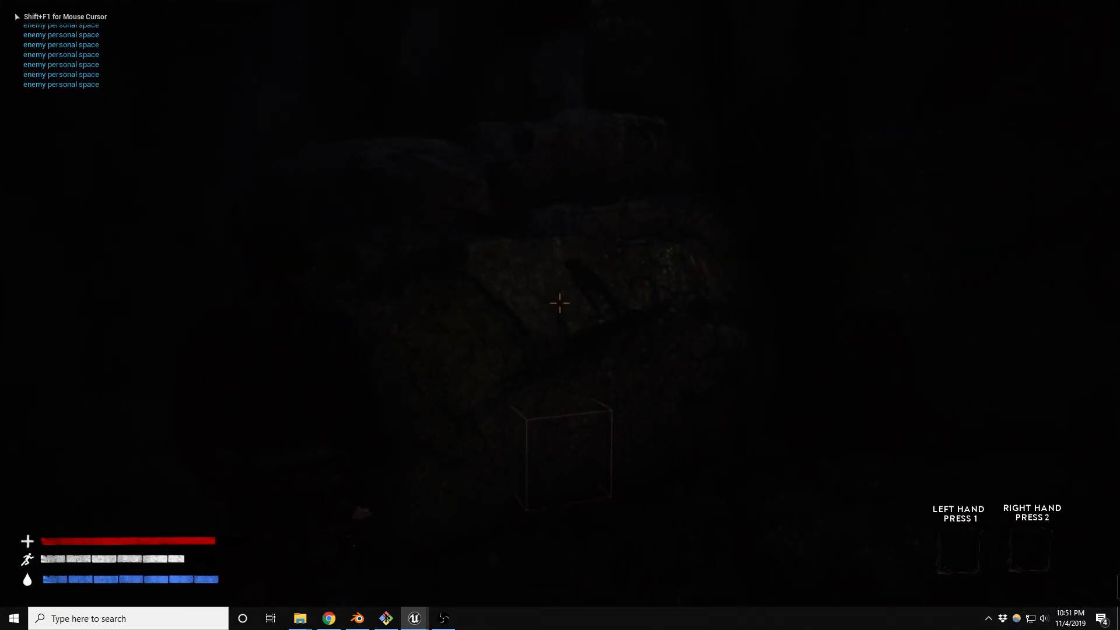
key("w")
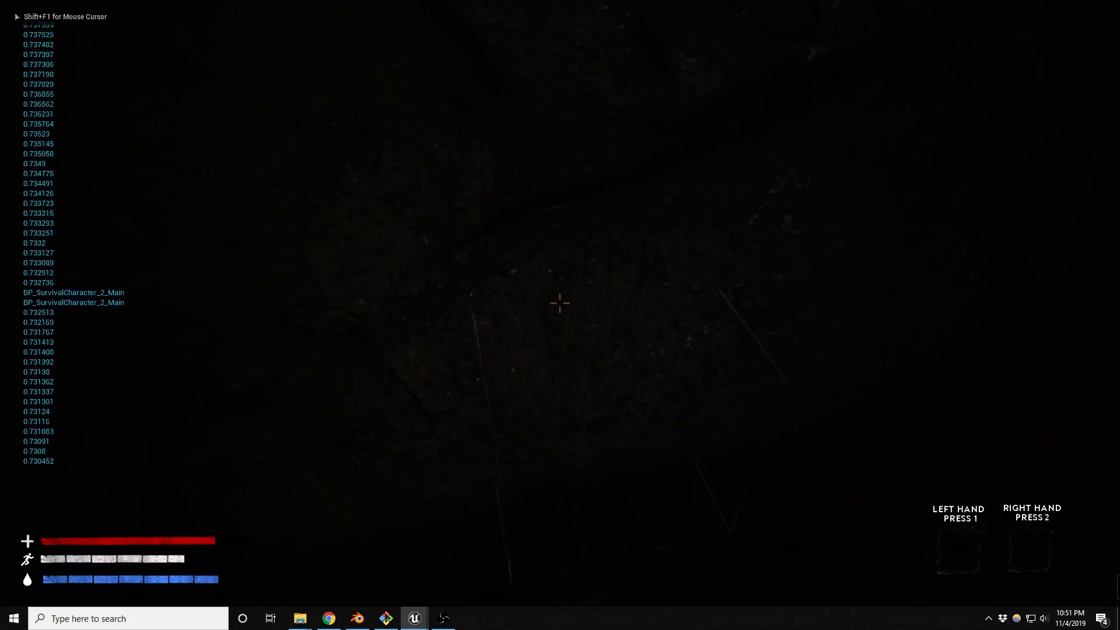
key("s")
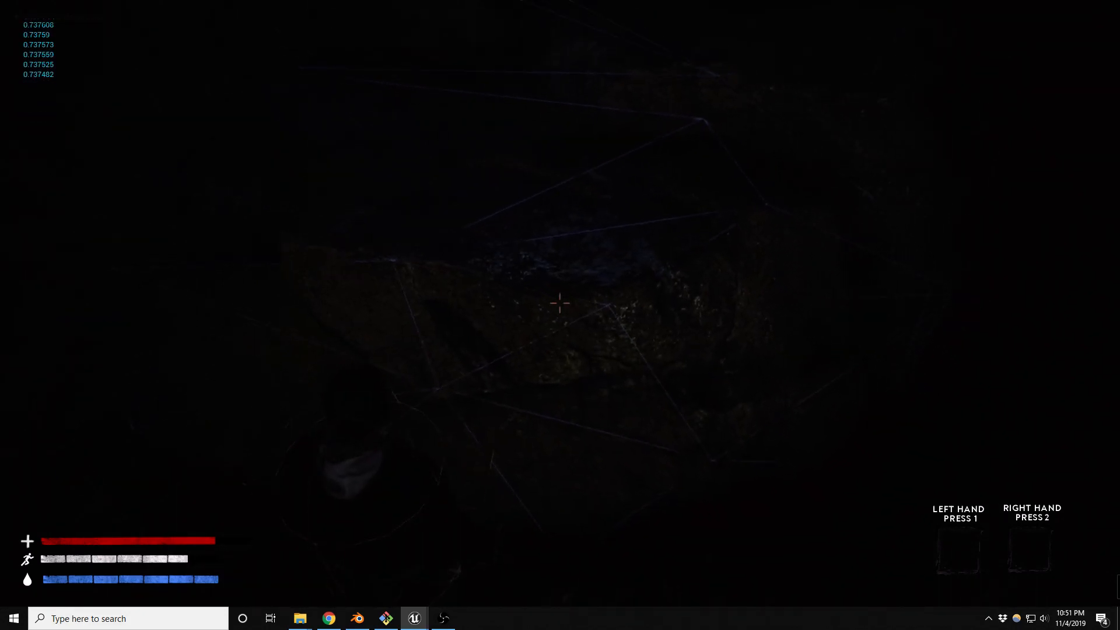
key("space")
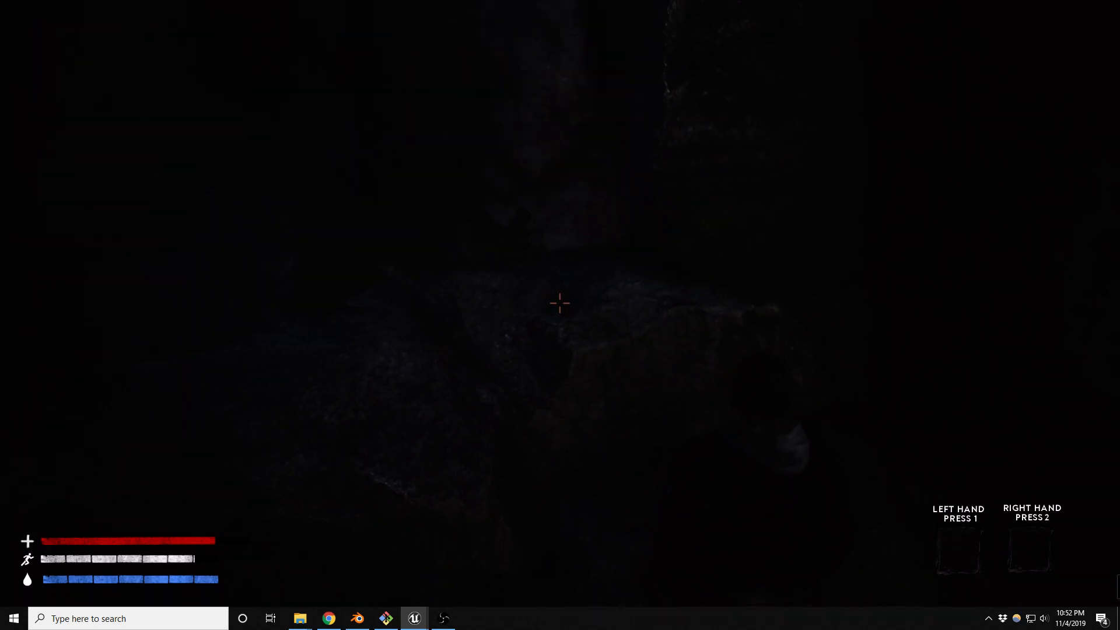
key("space")
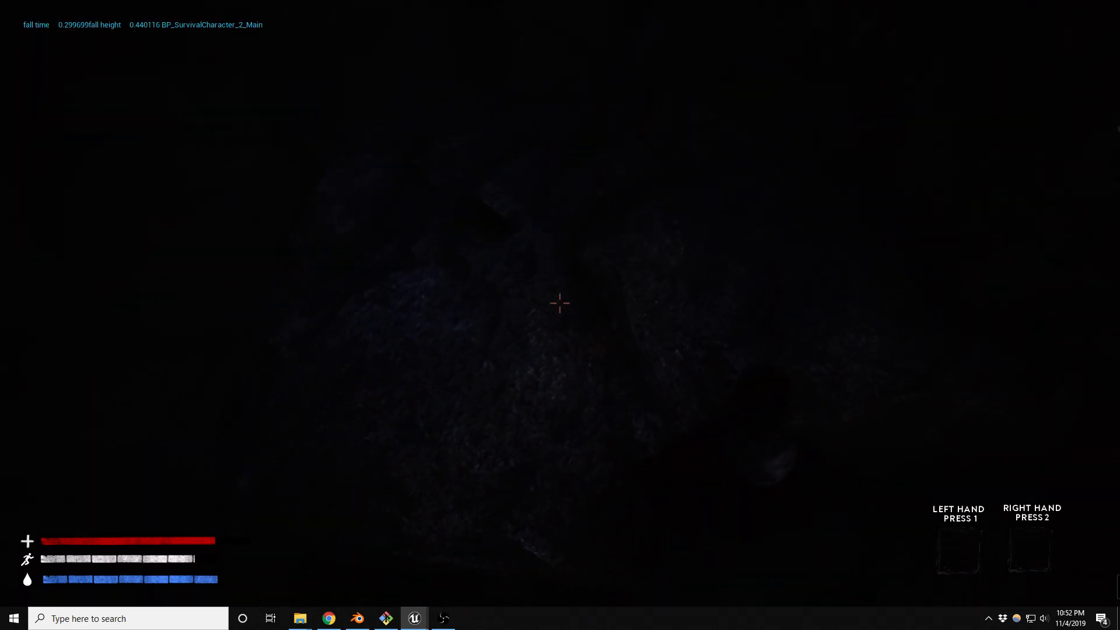
key("space")
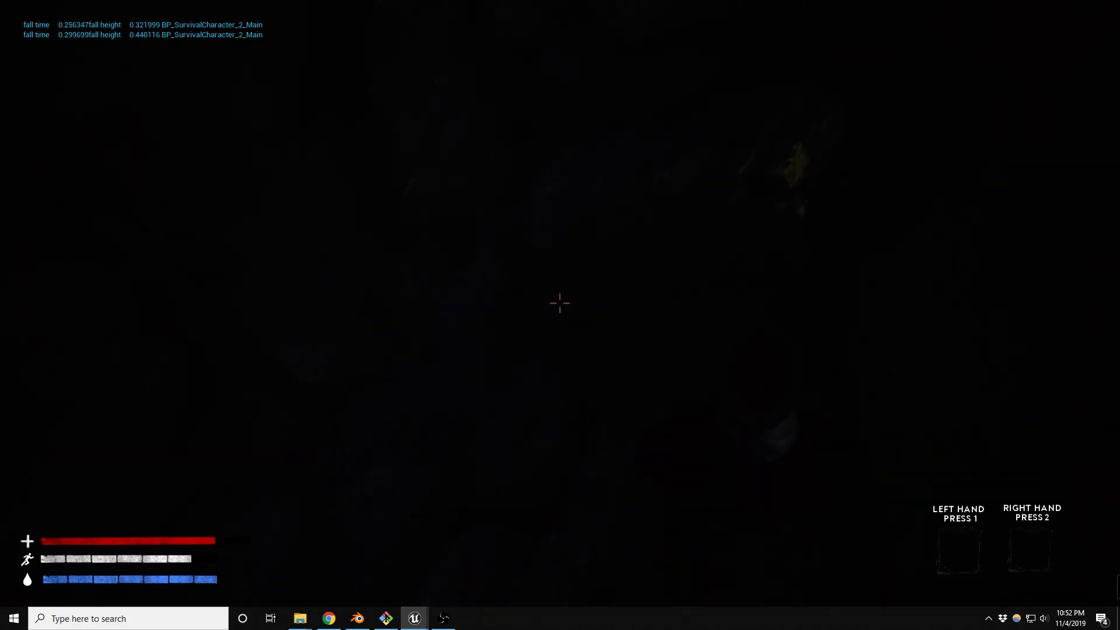
Climb the carabiner holds from the glowstick to the raised hold, look around from the top, and stop playing.
key("w")
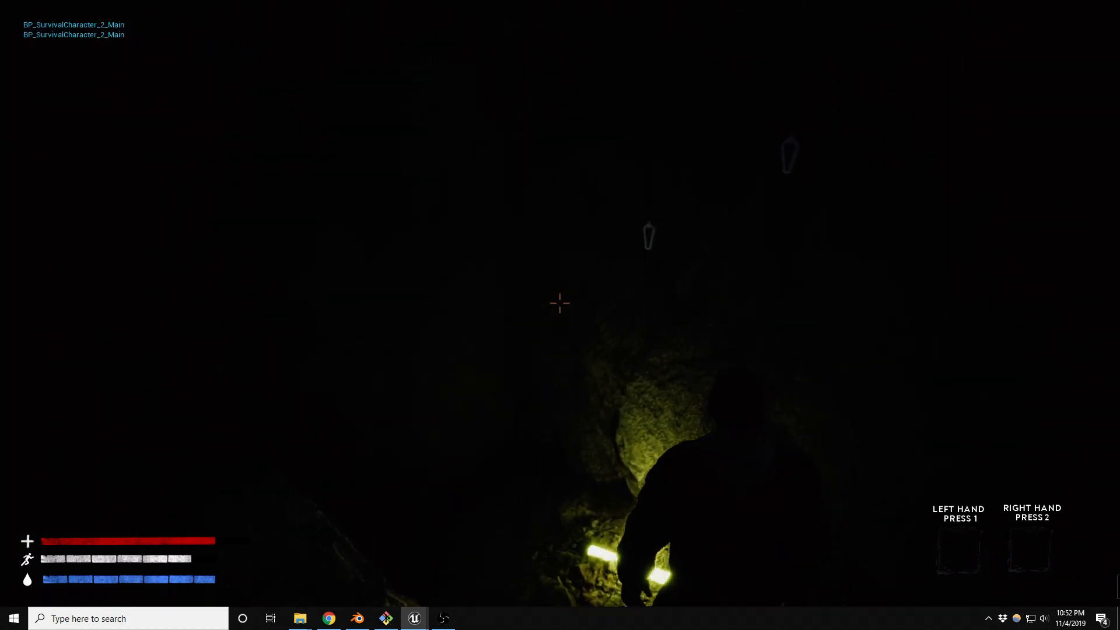
key("w")
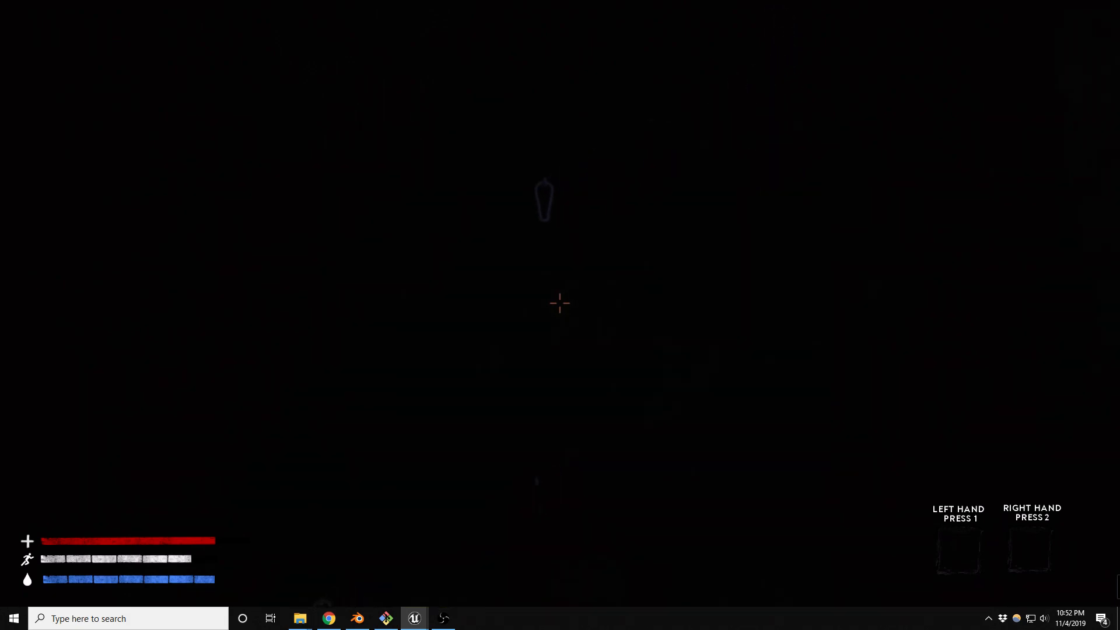
key("w")
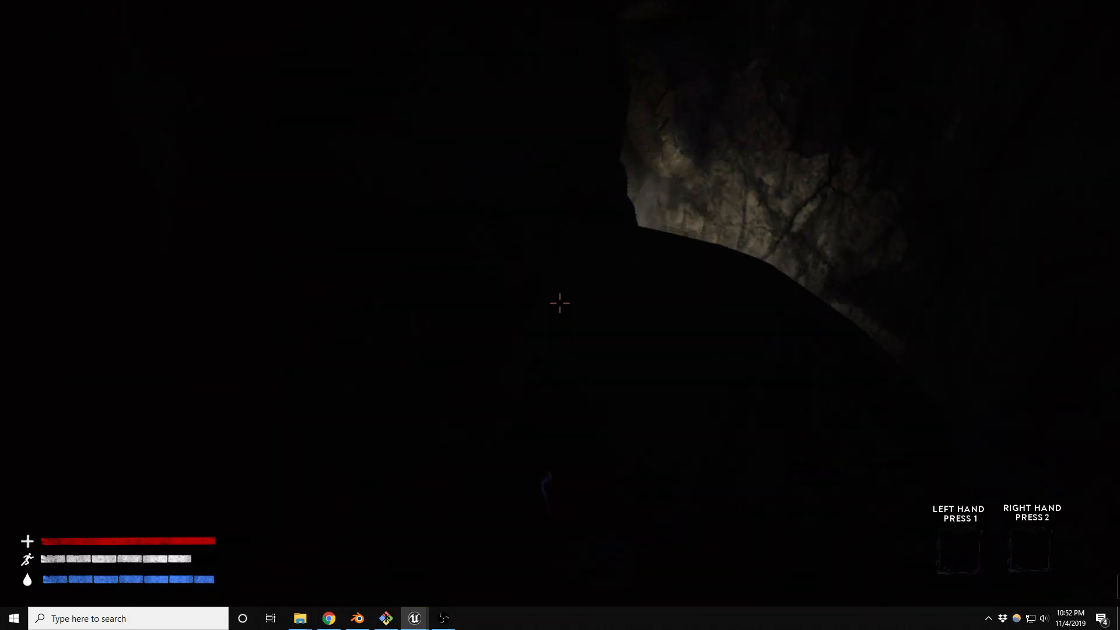
key("w")
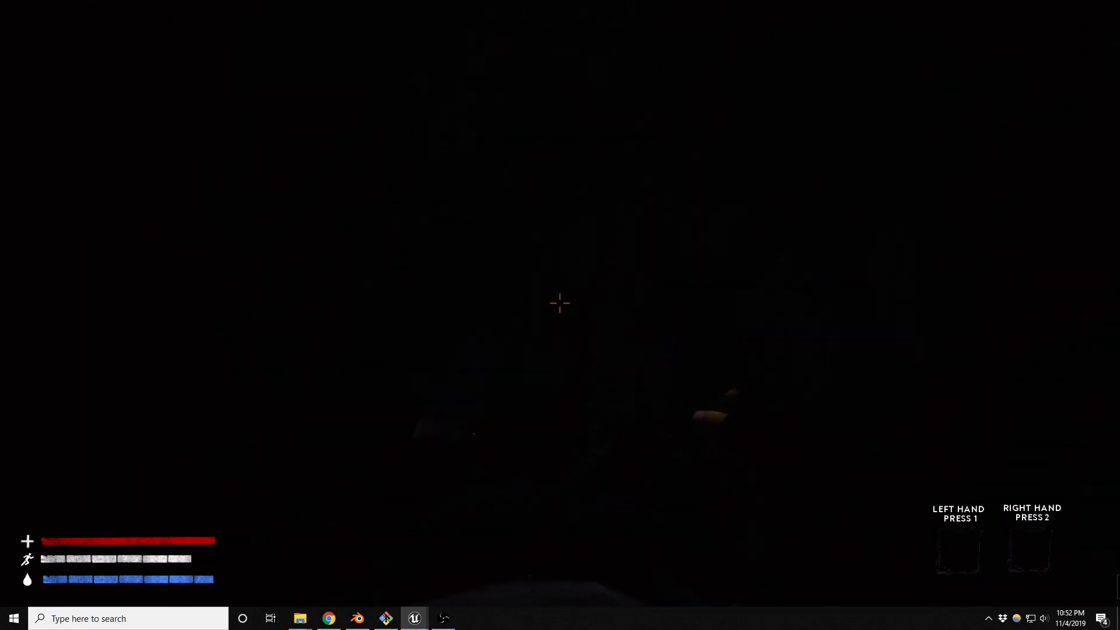
key("w")
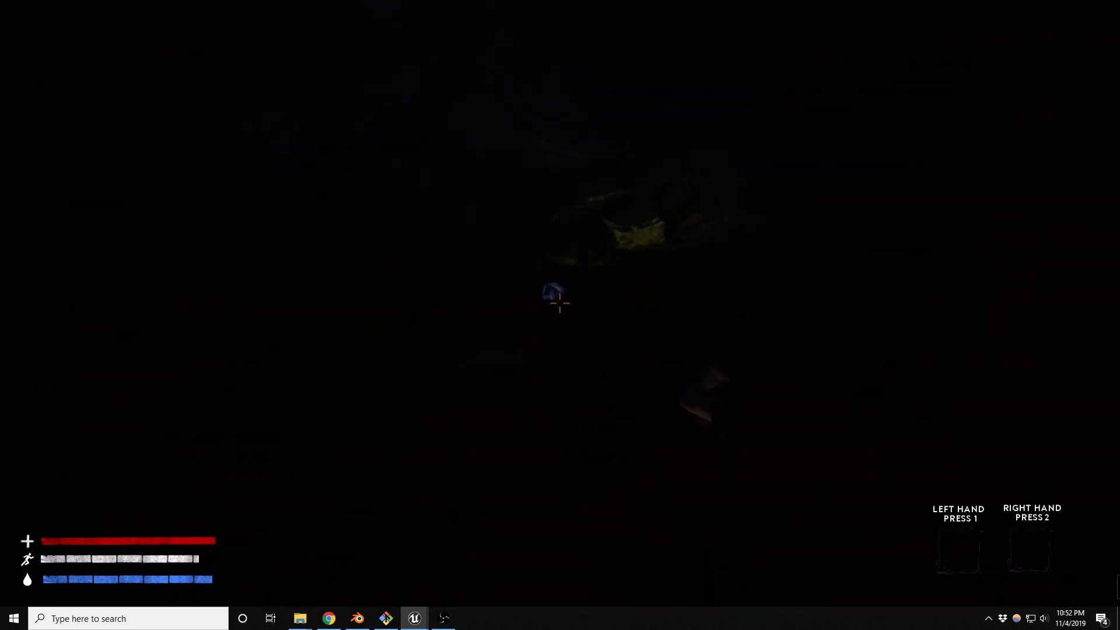
key("w")
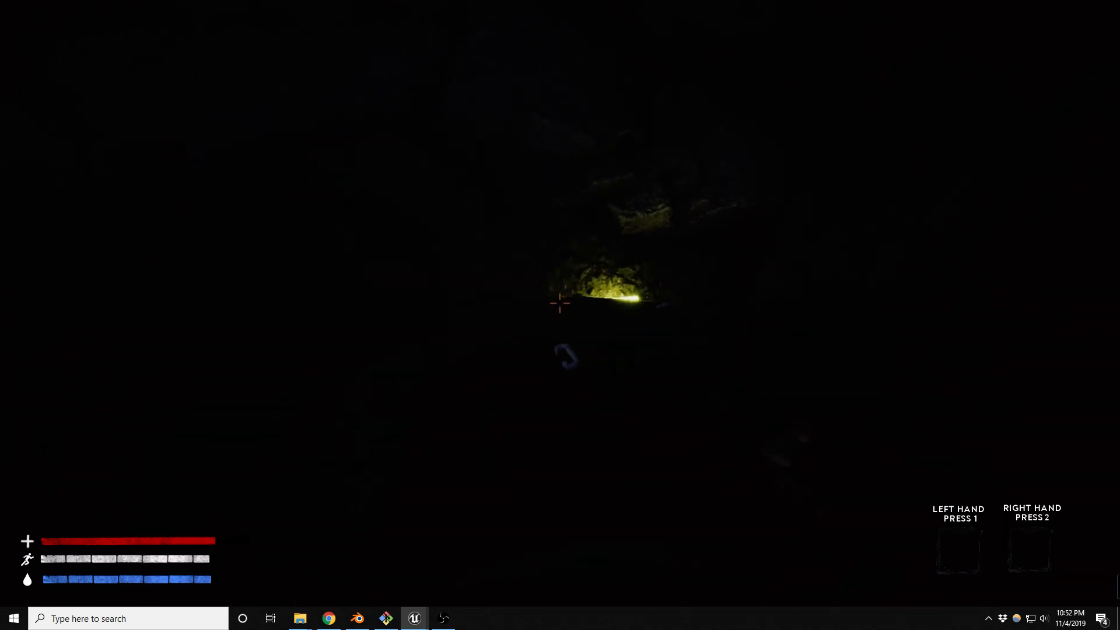
key("Escape")
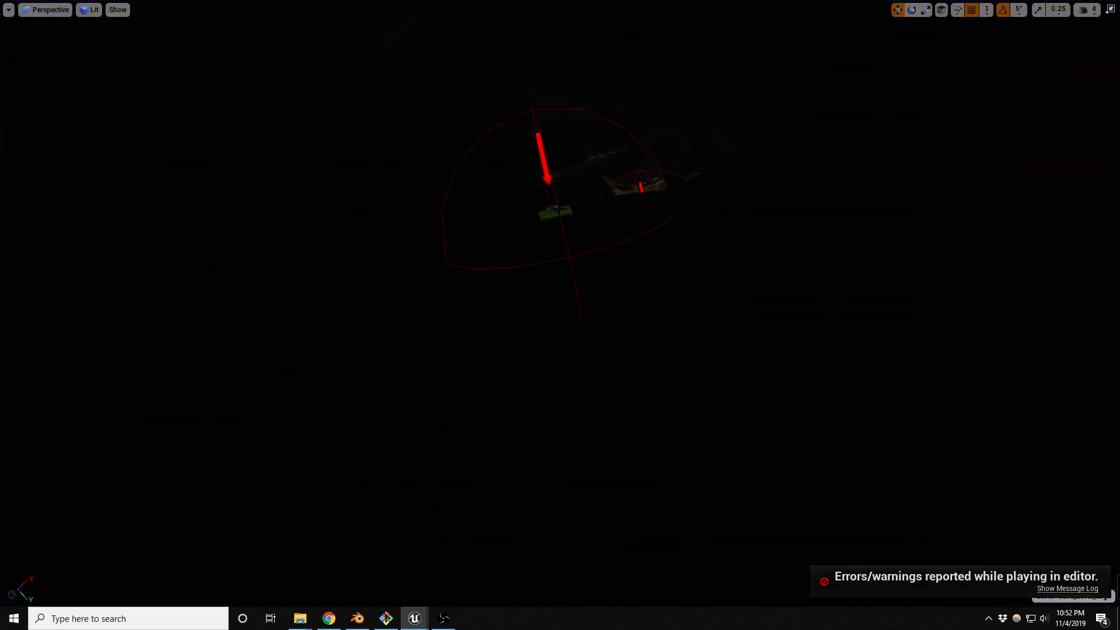
Select the raised top hold and examine its climbing settings and its trigger range against the rock edge.
left_click(555, 212)
key("F11")
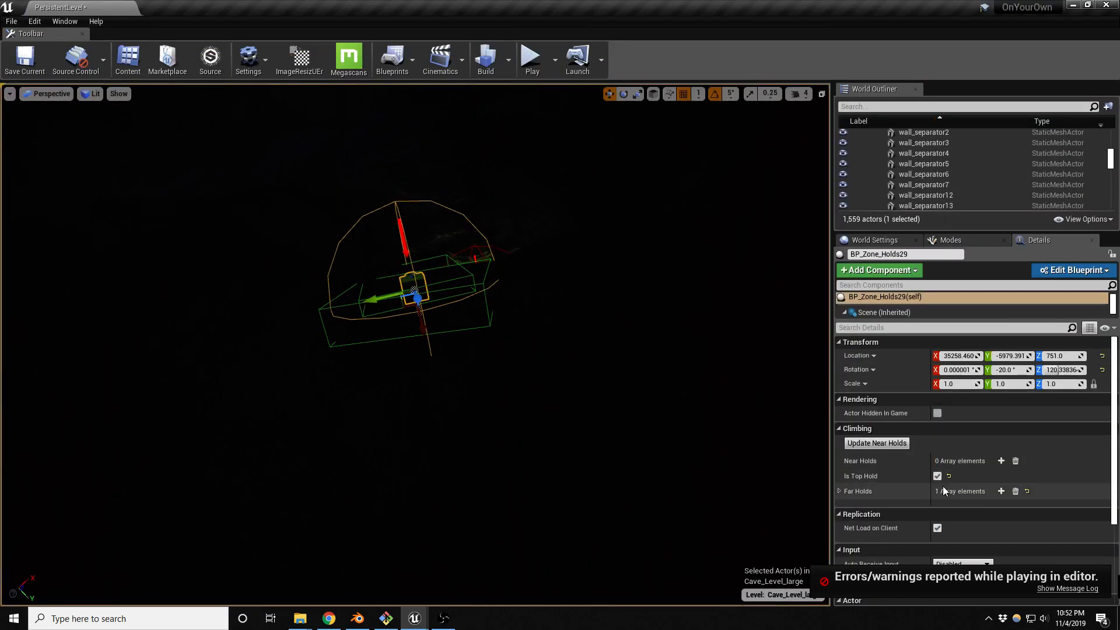
key("F11")
right_click_drag(560, 315, 560, 250)
right_click_drag(574, 563, 621, 560)
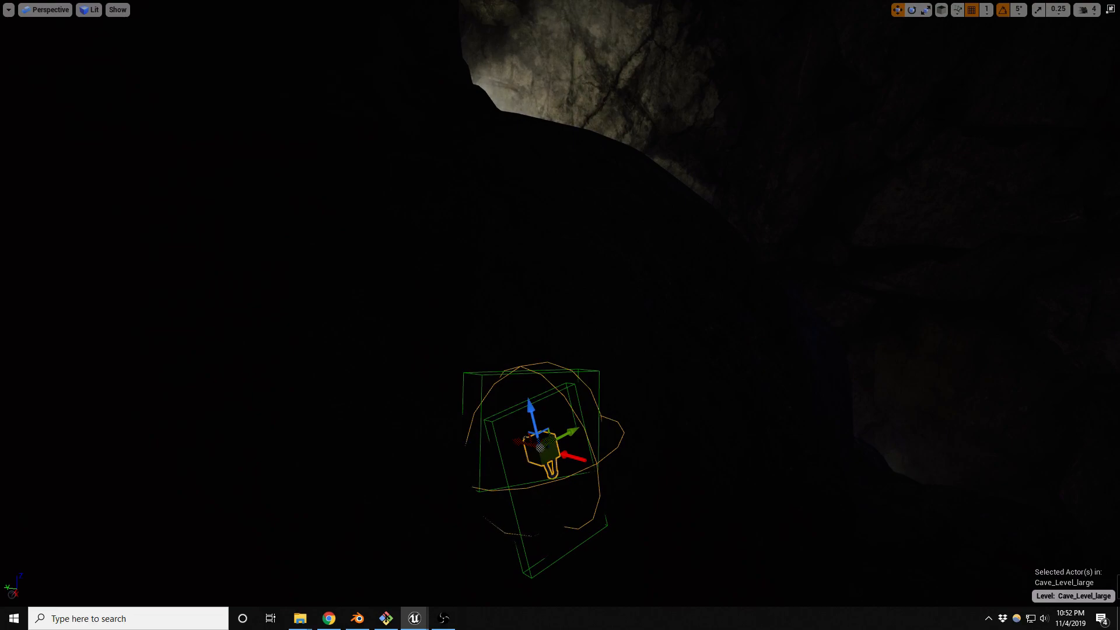
right_click_drag(621, 560, 623, 557)
key("F11")
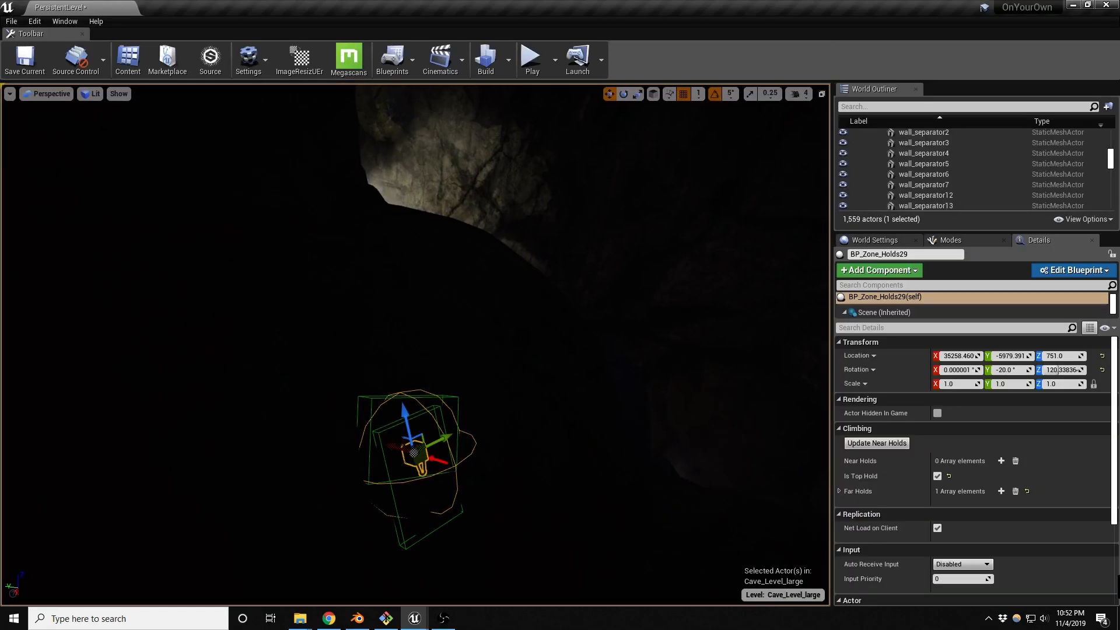
Open the BP_Zone_Holds blueprint, find references to its Trigger sphere, and inspect the begin-overlap event in the event graph.
left_click_drag(1119, 153, 230, 10)
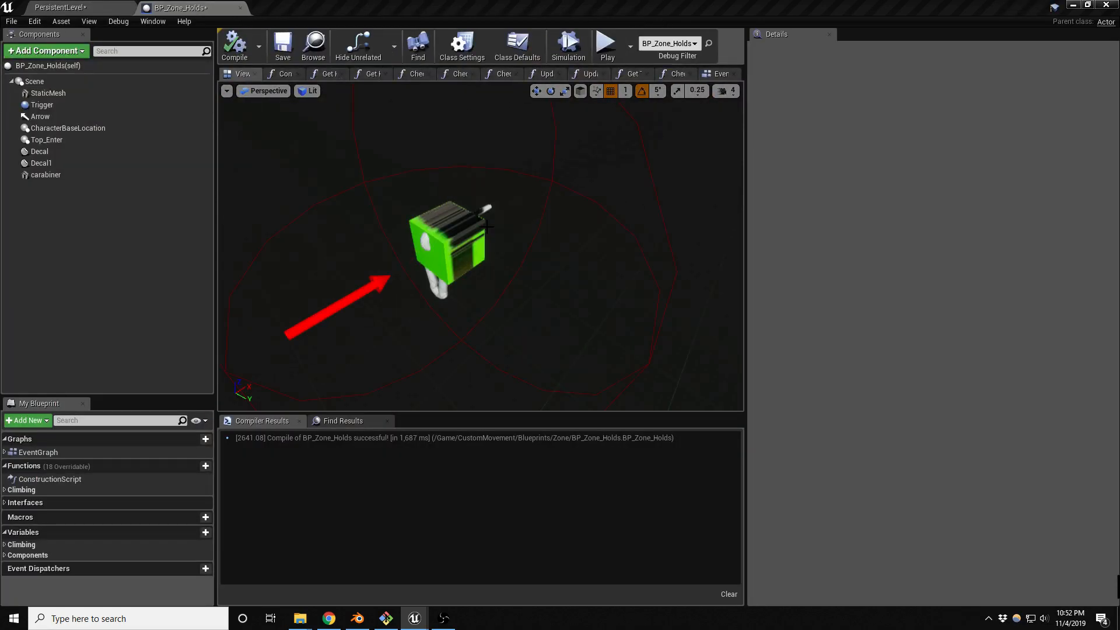
left_click(551, 183)
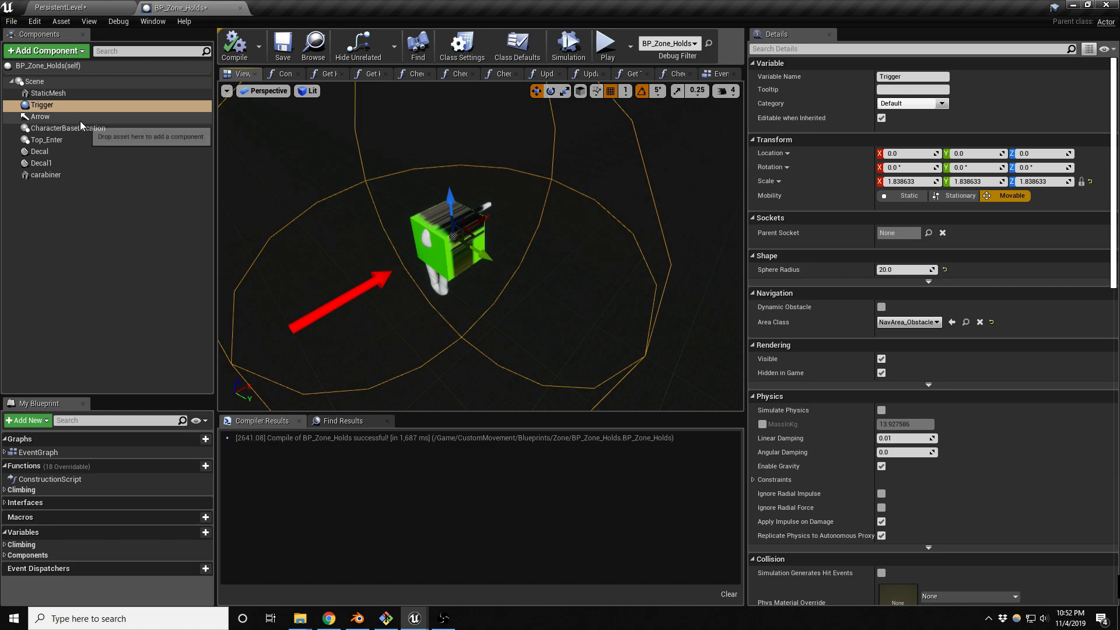
right_click(68, 108)
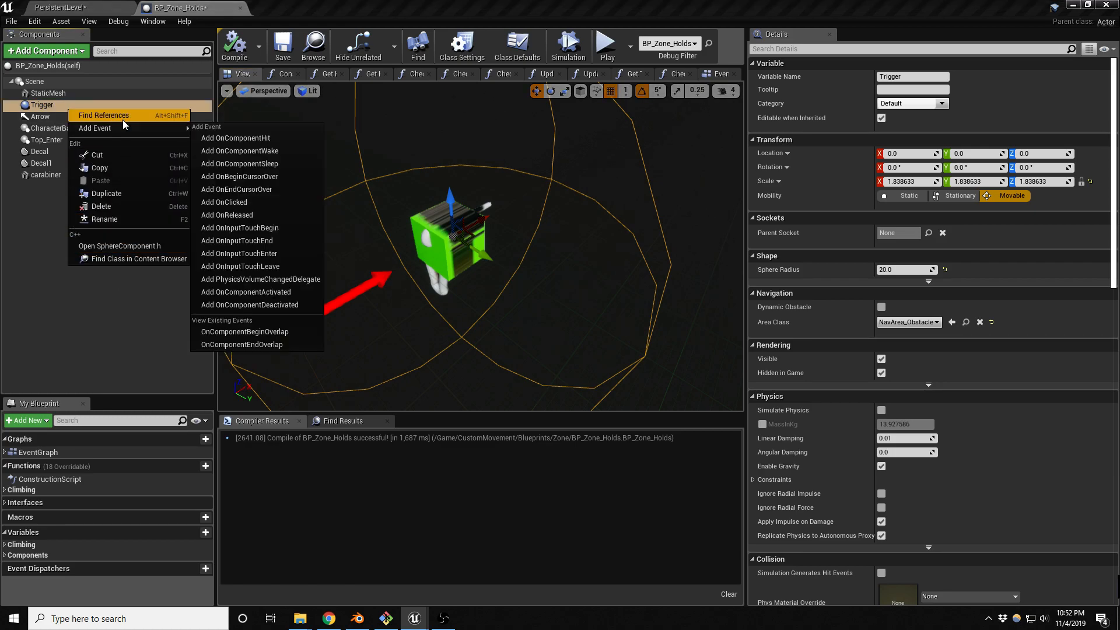
left_click(123, 121)
left_click(355, 459)
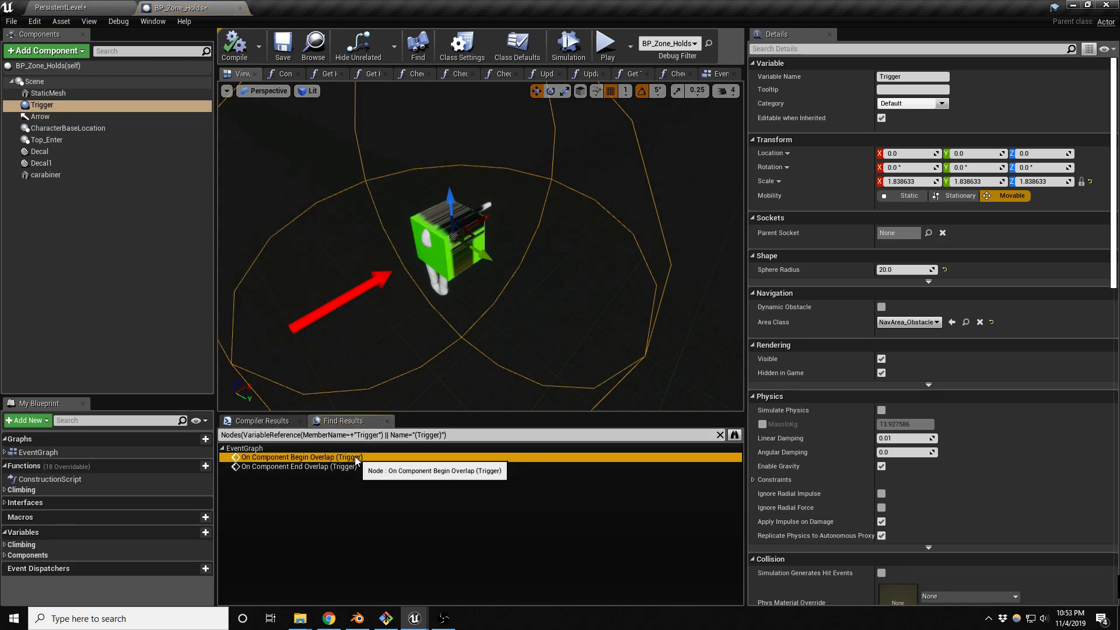
left_click(709, 77)
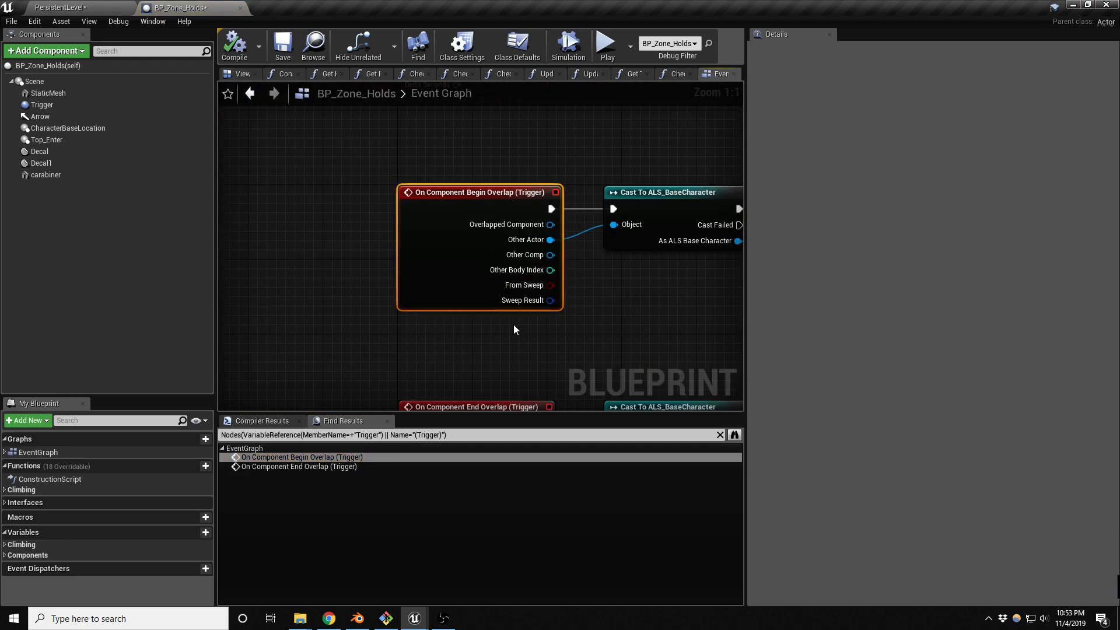
scroll(383, 351, "down", 4)
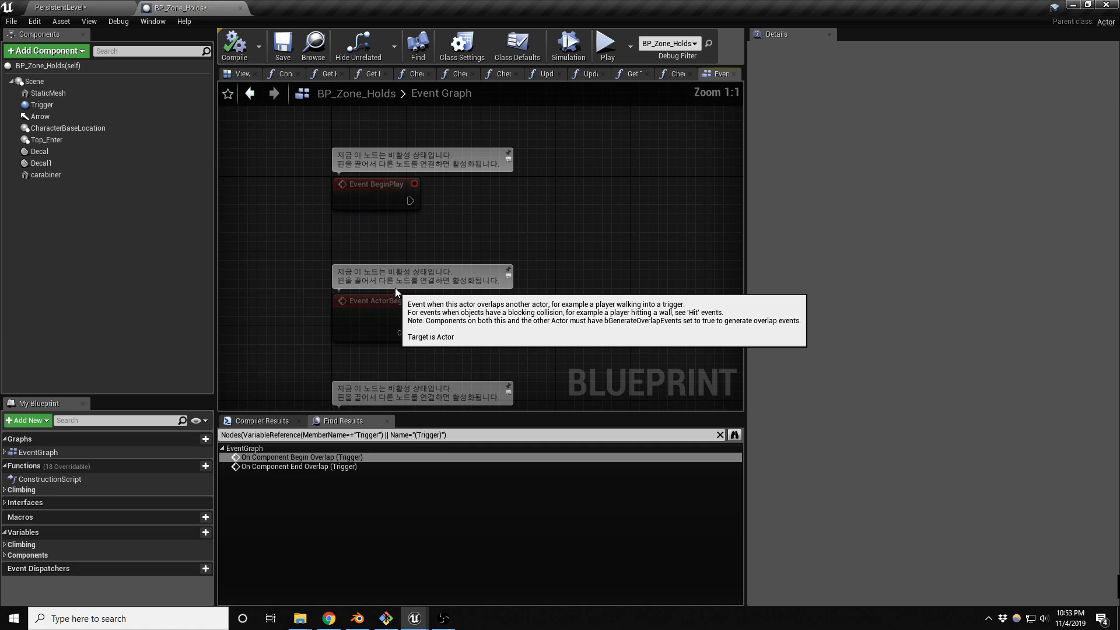
scroll(394, 289, "up", 4)
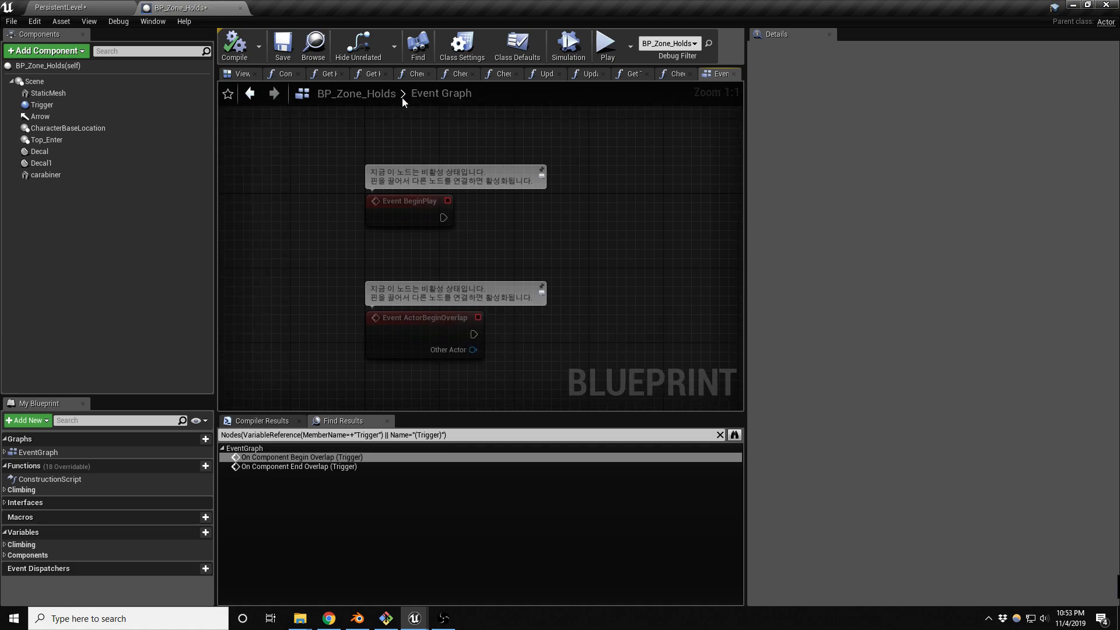
In the construction script, align the Update Debug Arrows node and add a Trigger reference feeding a Set Sphere Radius node.
double_click(44, 479)
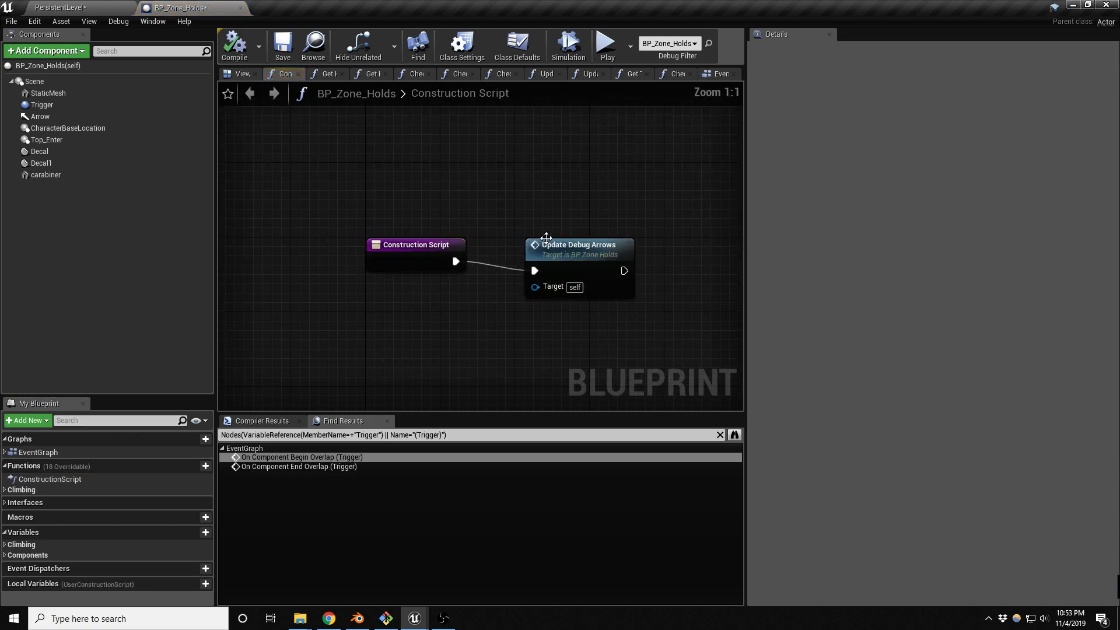
left_click_drag(582, 254, 572, 246)
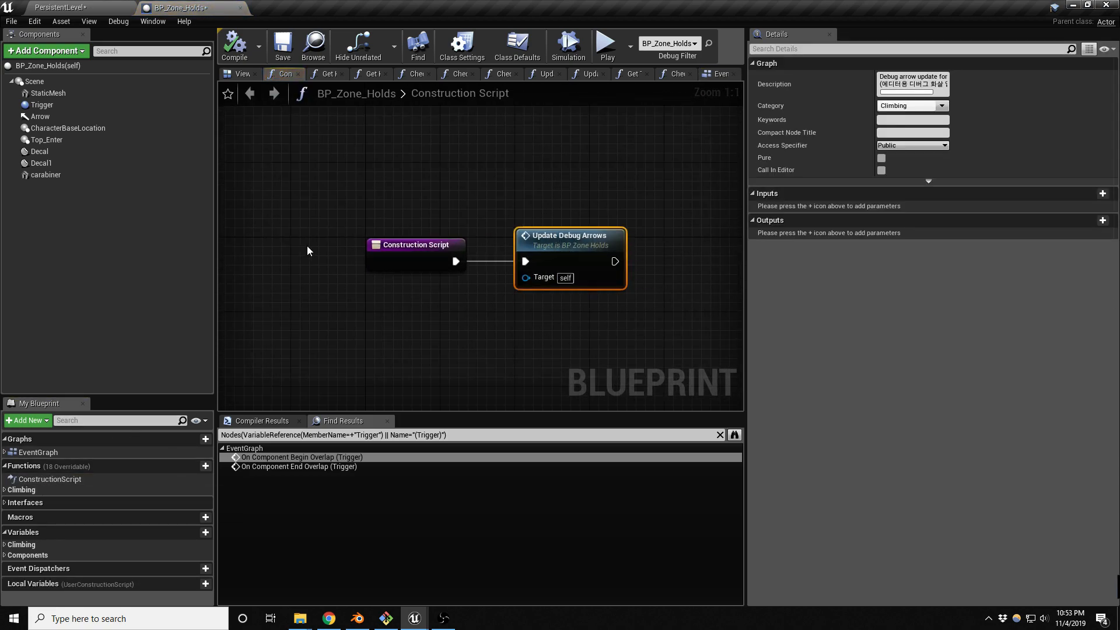
left_click(42, 105)
left_click_drag(304, 236, 695, 272)
type("set radi")
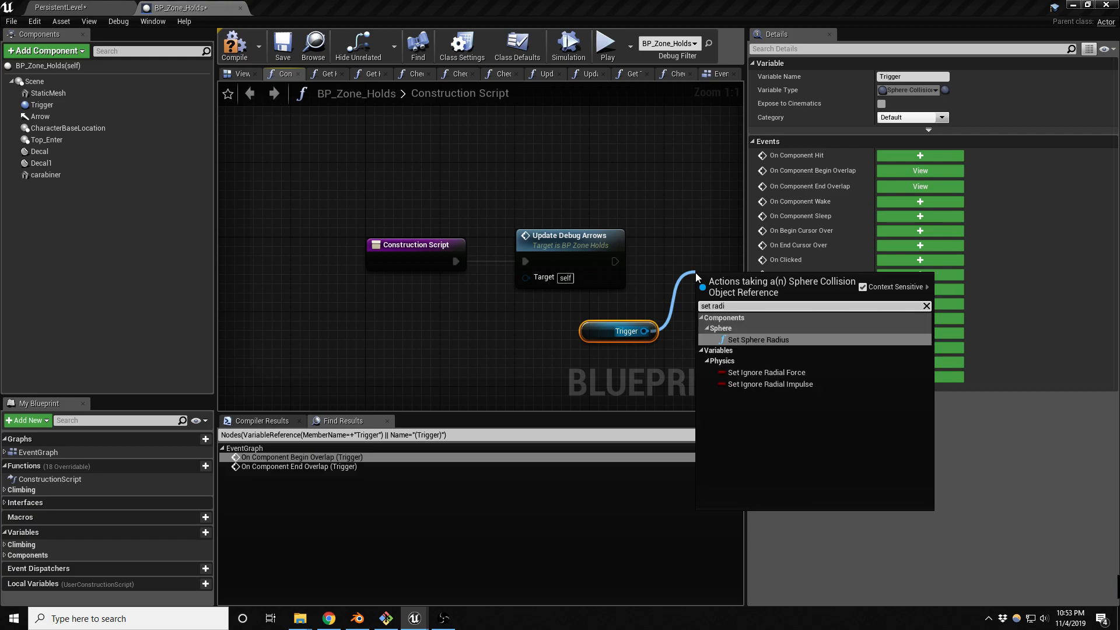
key("Return")
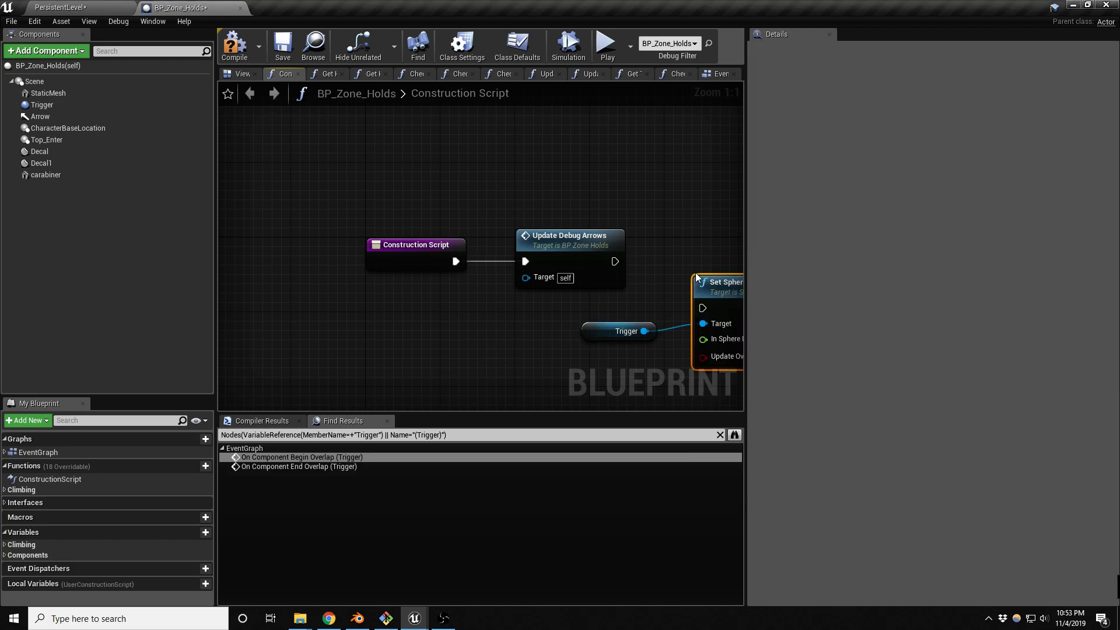
Run Set Sphere Radius after Update Debug Arrows and arrange it and the Trigger reference neatly beside that node.
right_click_drag(687, 248, 597, 253)
left_click_drag(669, 310, 659, 263)
left_click_drag(519, 268, 603, 268)
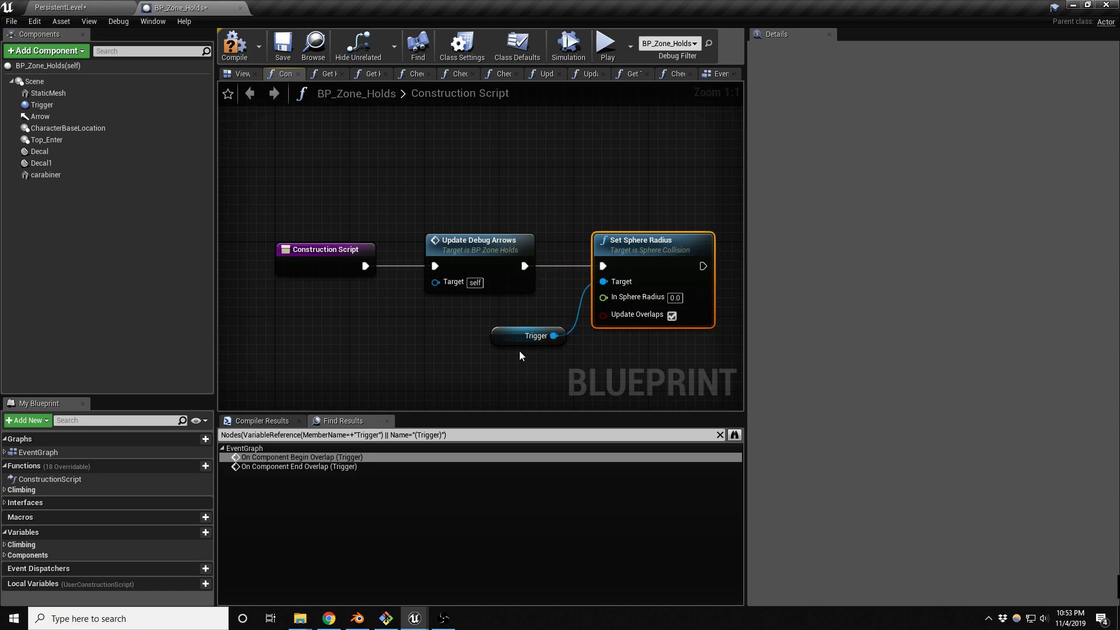
left_click_drag(512, 342, 499, 314)
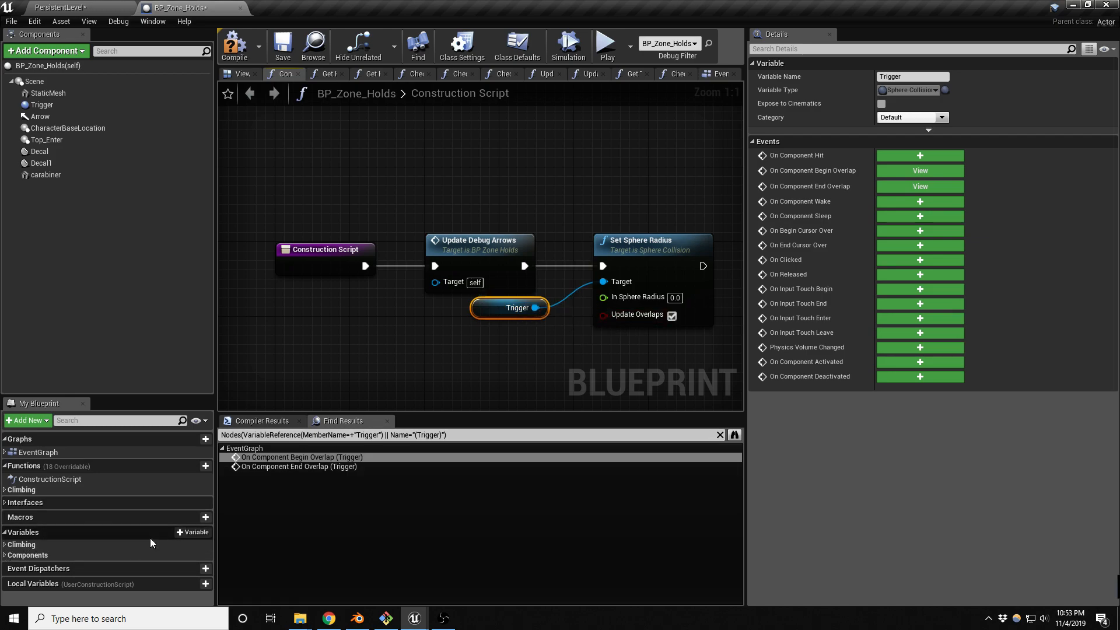
Add a new float variable named SphereRadius to the blueprint.
left_click(205, 532)
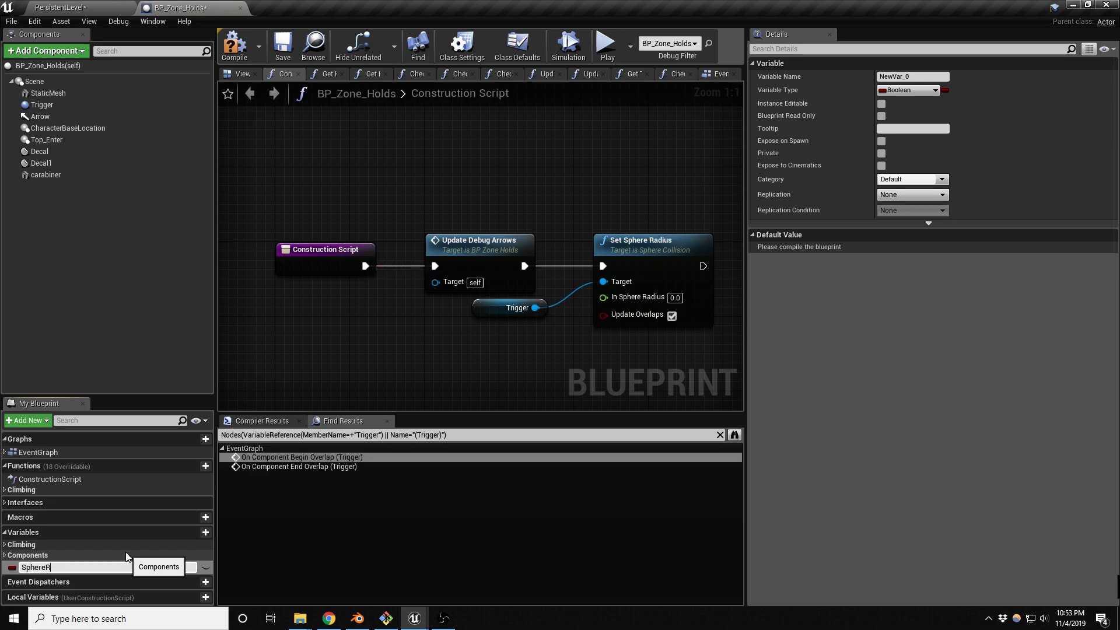
key("Return")
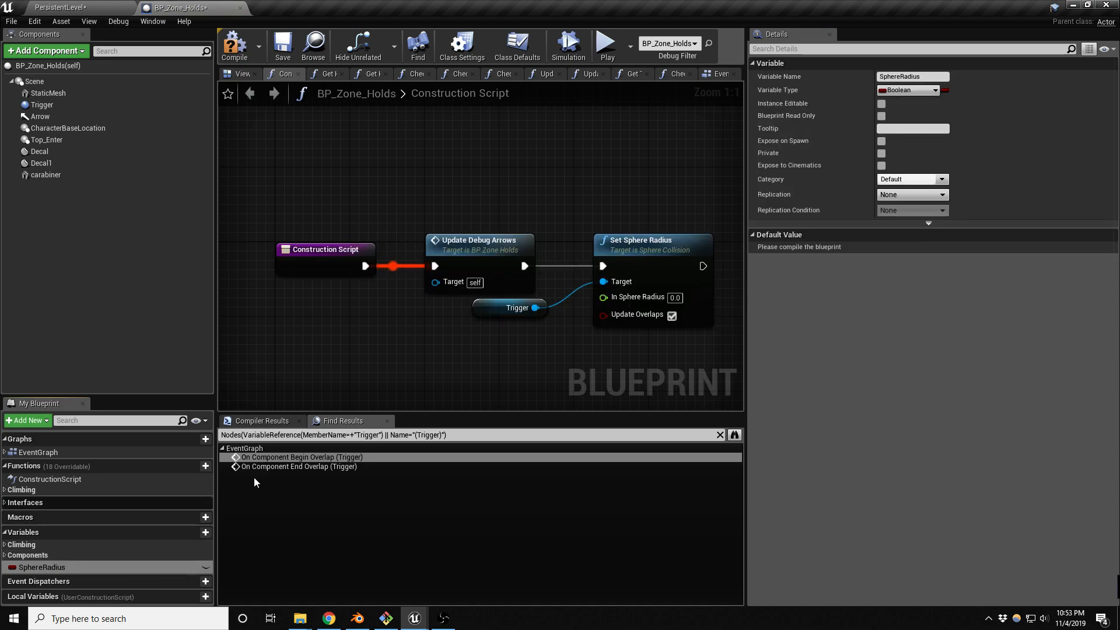
left_click(898, 90)
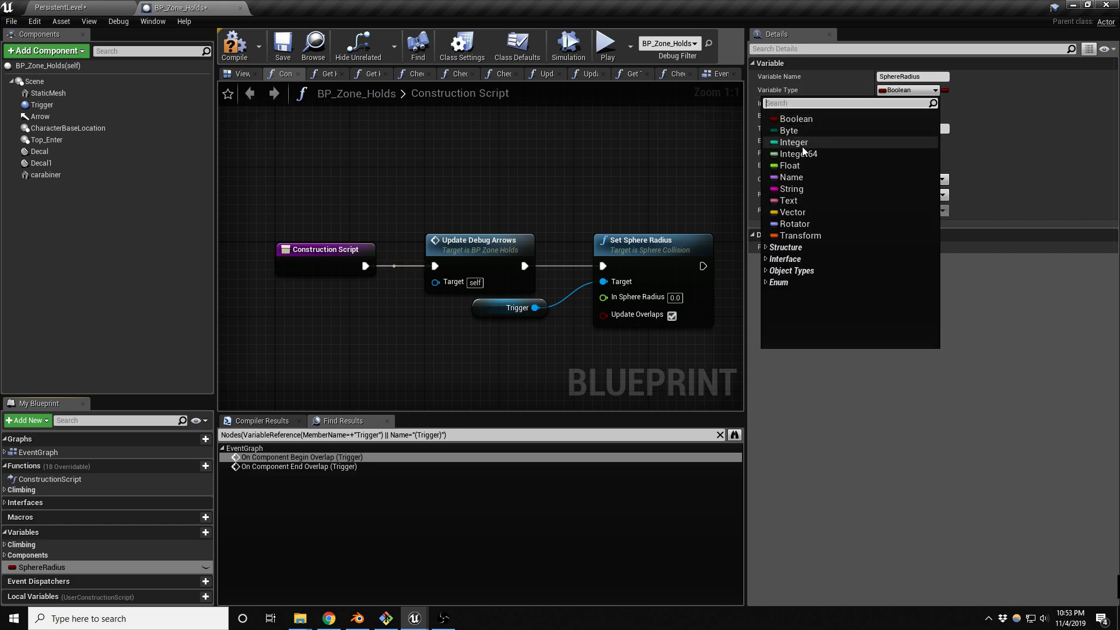
left_click(790, 165)
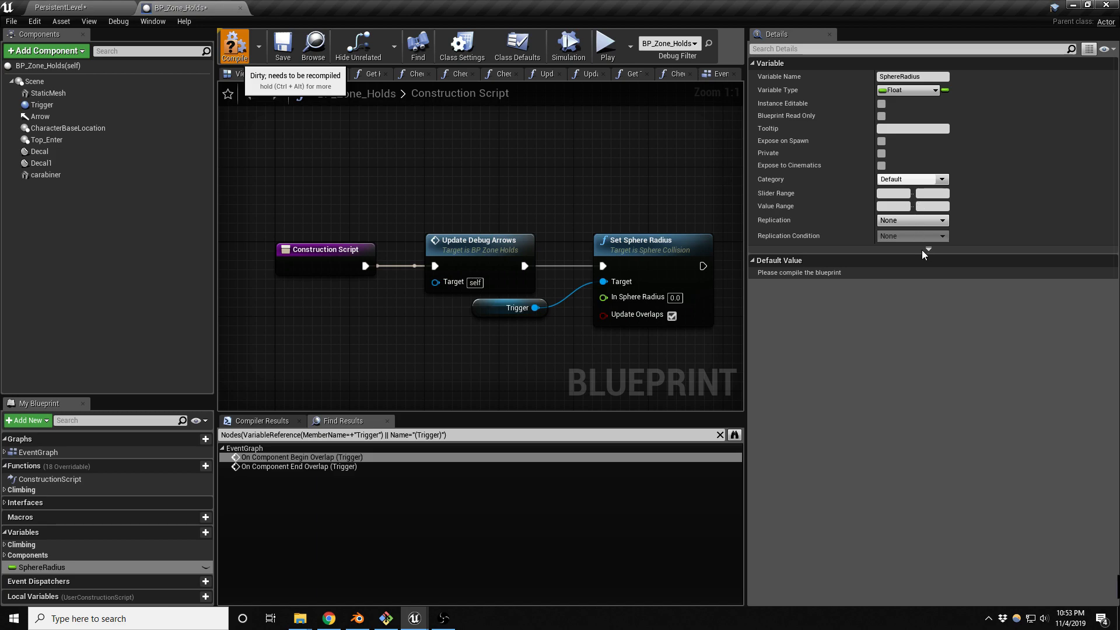
Compile the blueprint and set the default value of SphereRadius to 20.
key("F7")
left_click(903, 273)
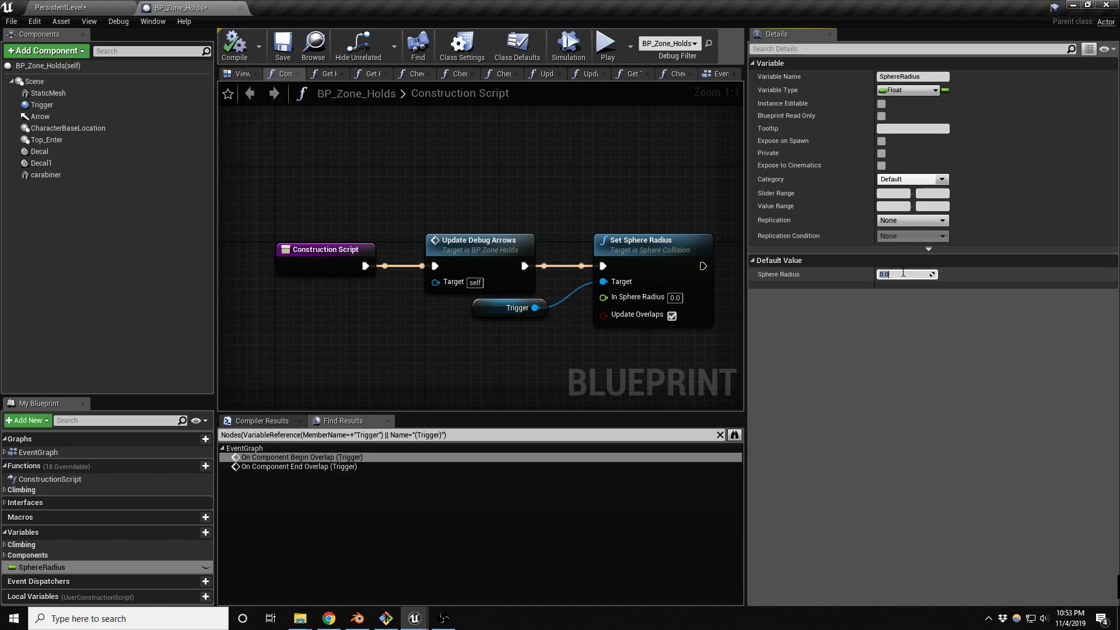
key("Return")
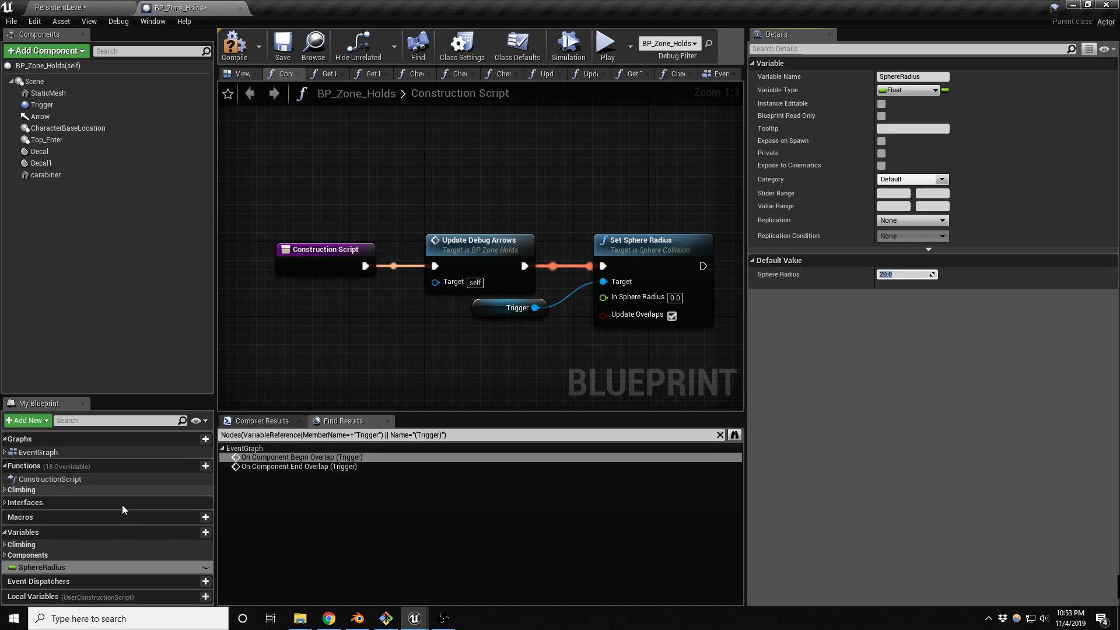
Feed a SphereRadius reference into the In Sphere Radius input, place it beneath the Trigger reference, and check the placed hold in the level.
left_click_drag(57, 574, 604, 297)
left_click_drag(531, 281, 520, 318)
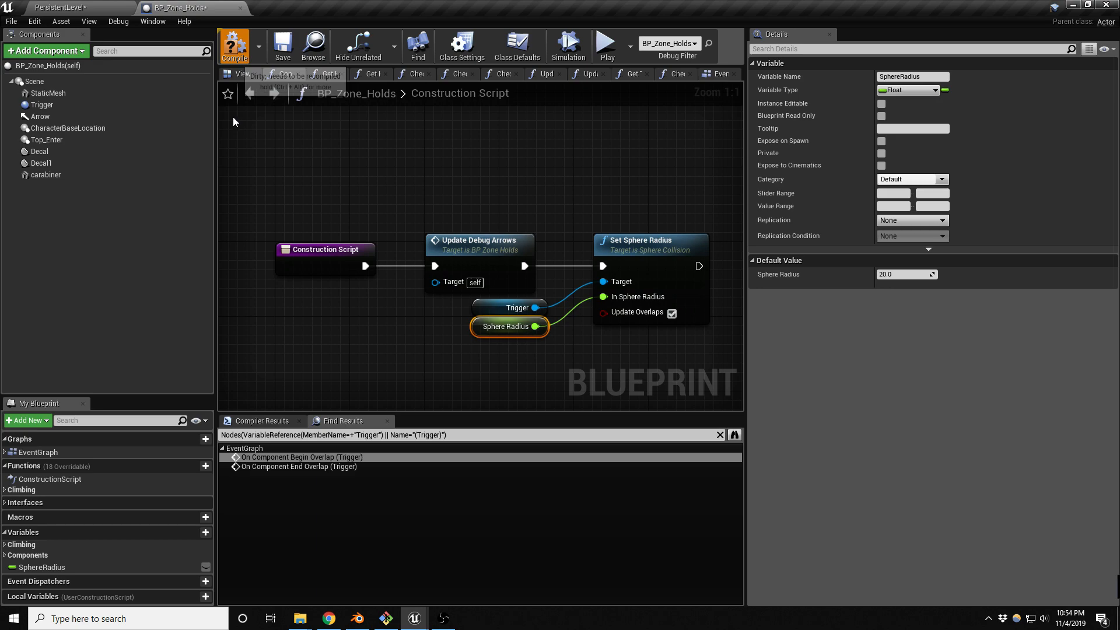
left_click(107, 4)
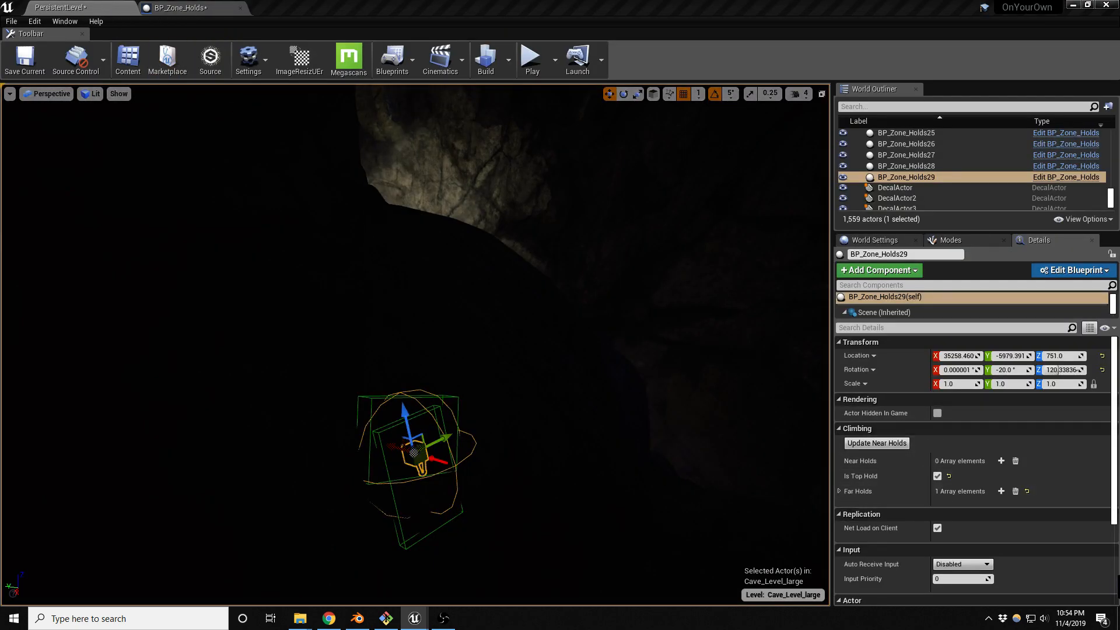
Make the SphereRadius variable instance editable, compile the blueprint and return to the level.
left_click(181, 7)
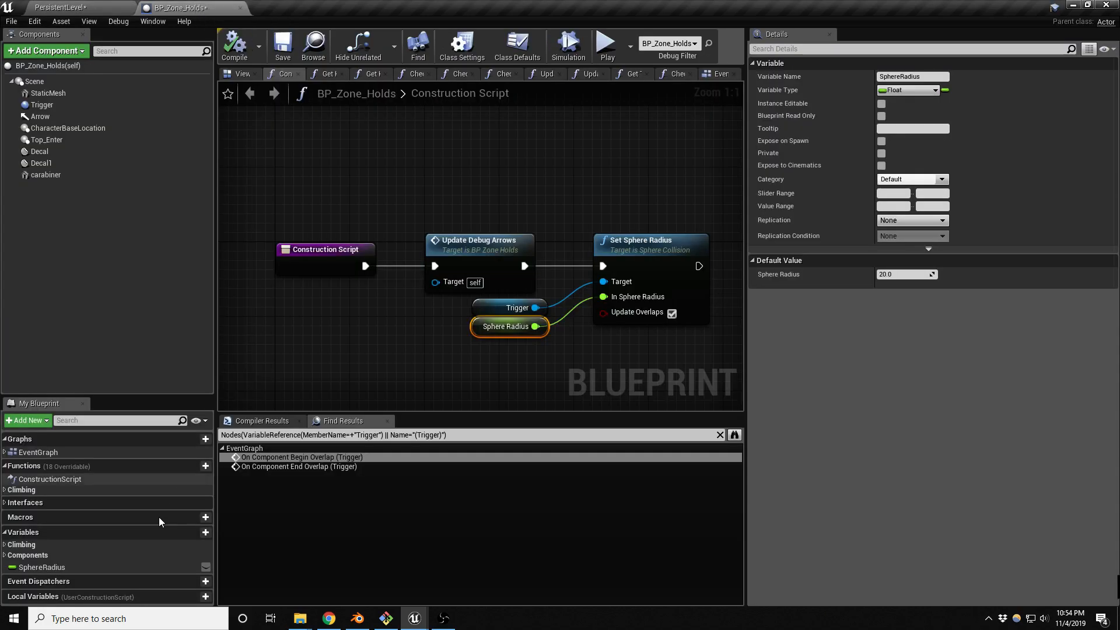
left_click(205, 567)
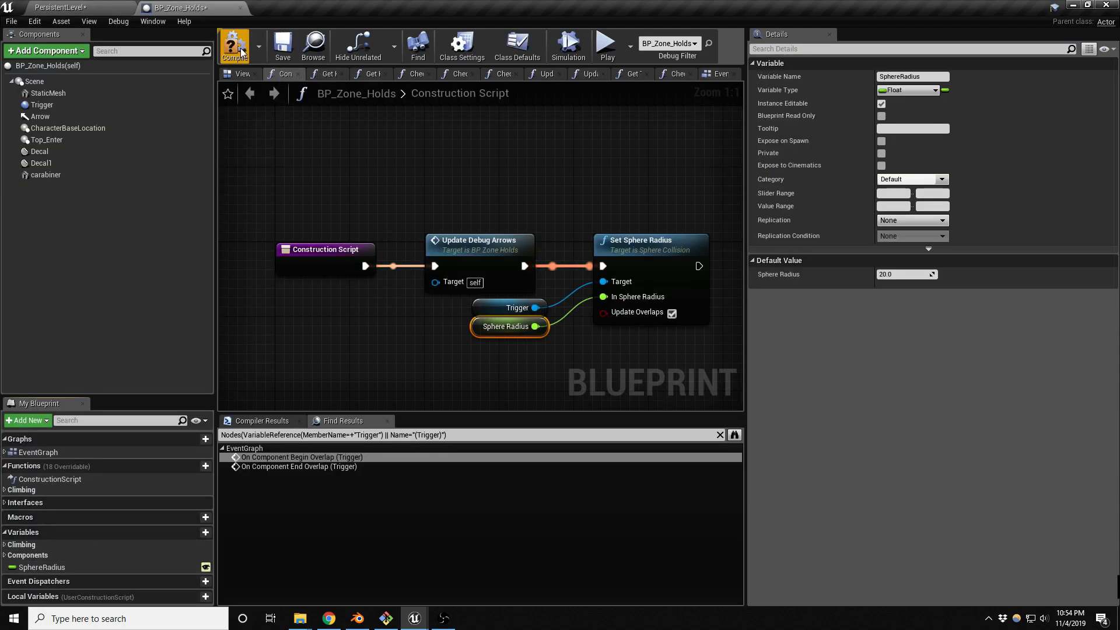
left_click(82, 8)
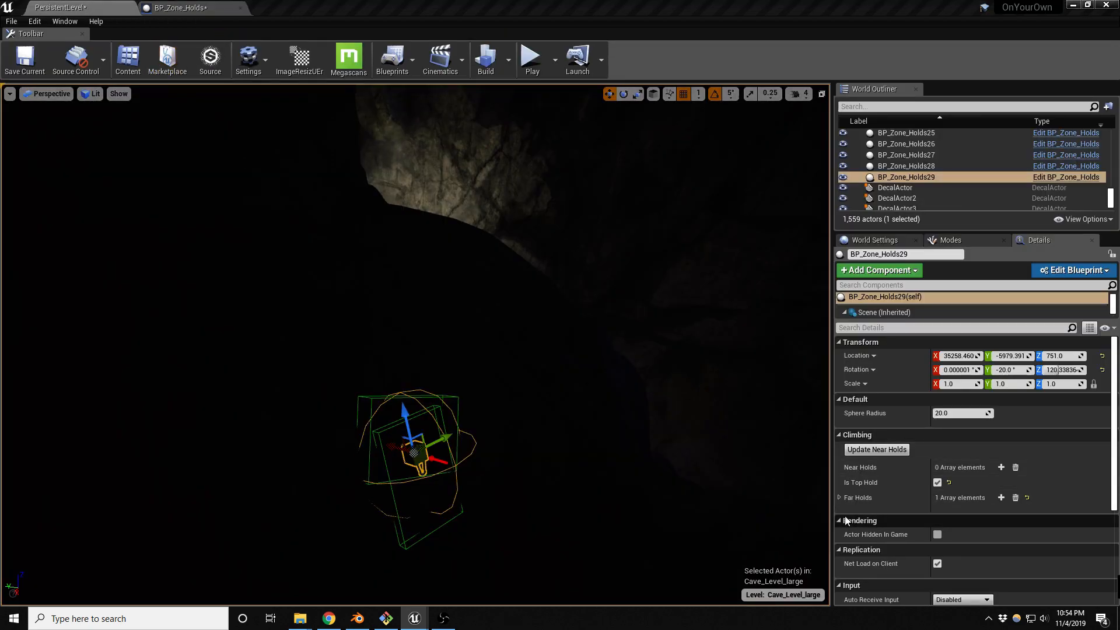
Expand the Far Holds list of BP_Zone_Holds29 and raise its Sphere Radius to about 35.9.
left_click(838, 498)
scroll(915, 474, "down", 2)
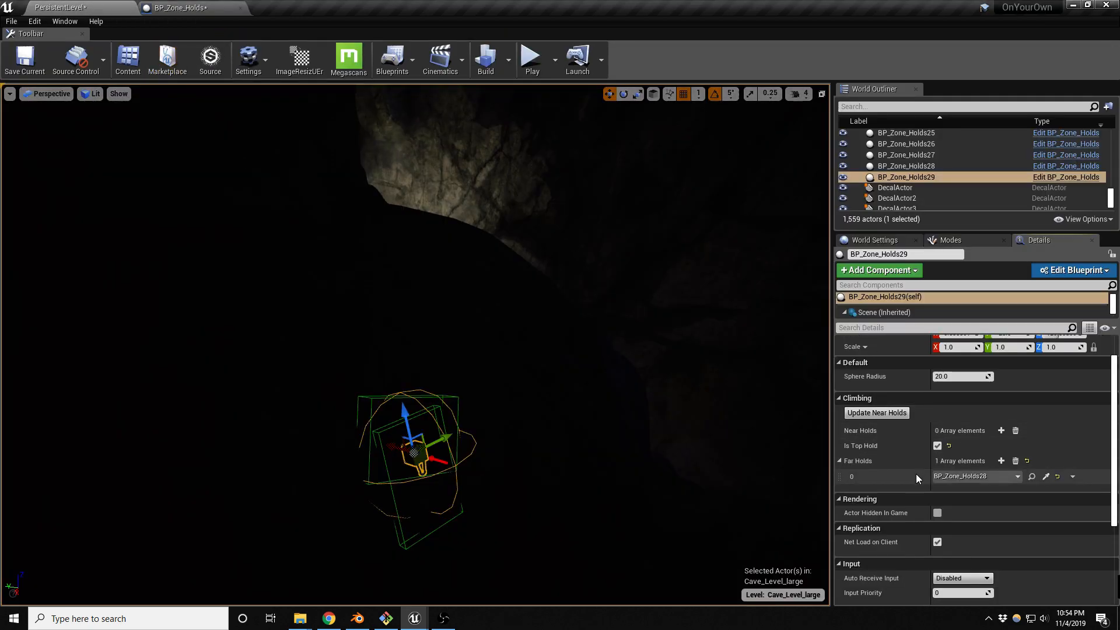
mouse_move(944, 374)
left_mouse_down()
mouse_move(969, 375)
mouse_move(959, 375)
left_mouse_up()
Inspect the top hold's enlarged trigger sphere from several angles and compare it with the holds below.
right_click_drag(525, 350, 758, 341)
key("a")
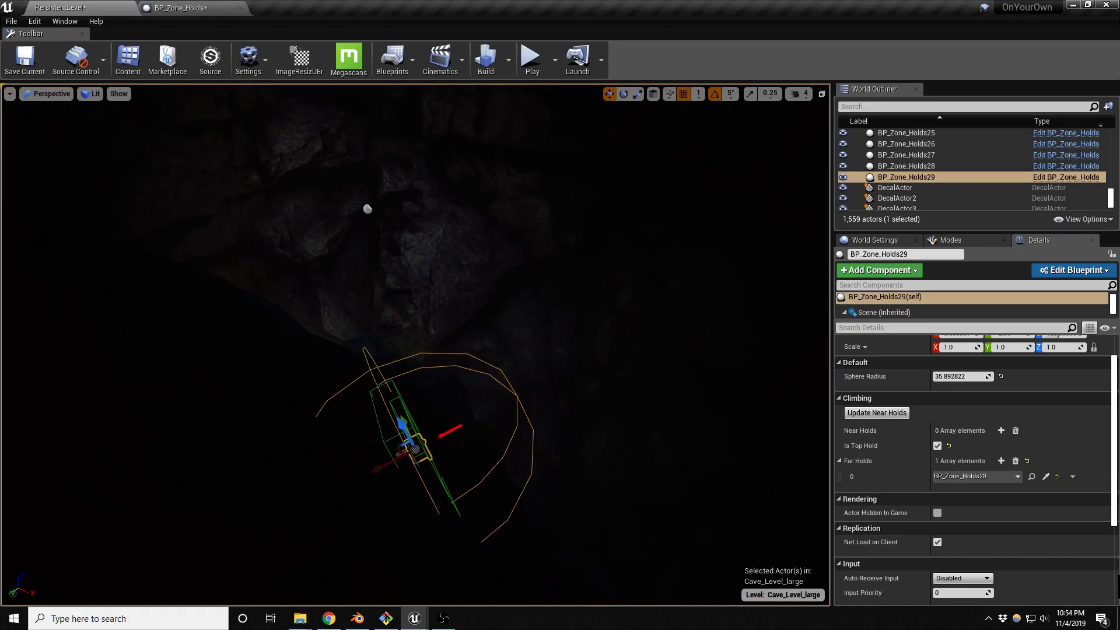
key("d")
right_click_drag(415, 344, 199, 368)
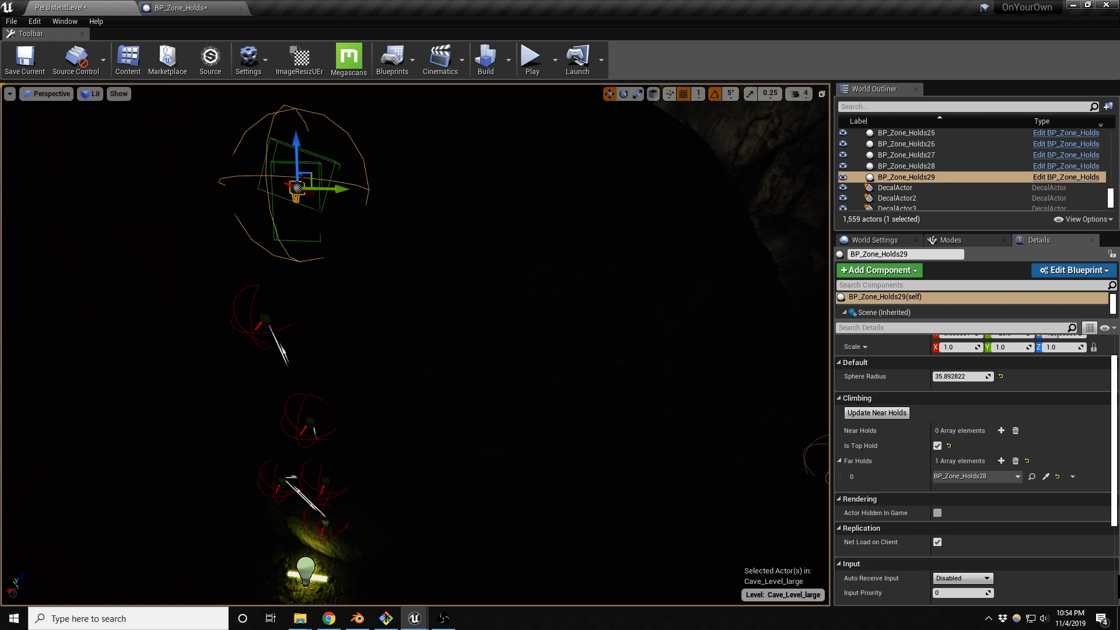
right_click_drag(2, 218, 87, 143)
key("w")
key("s")
key("s")
key("d")
key("d")
key("a")
key("a")
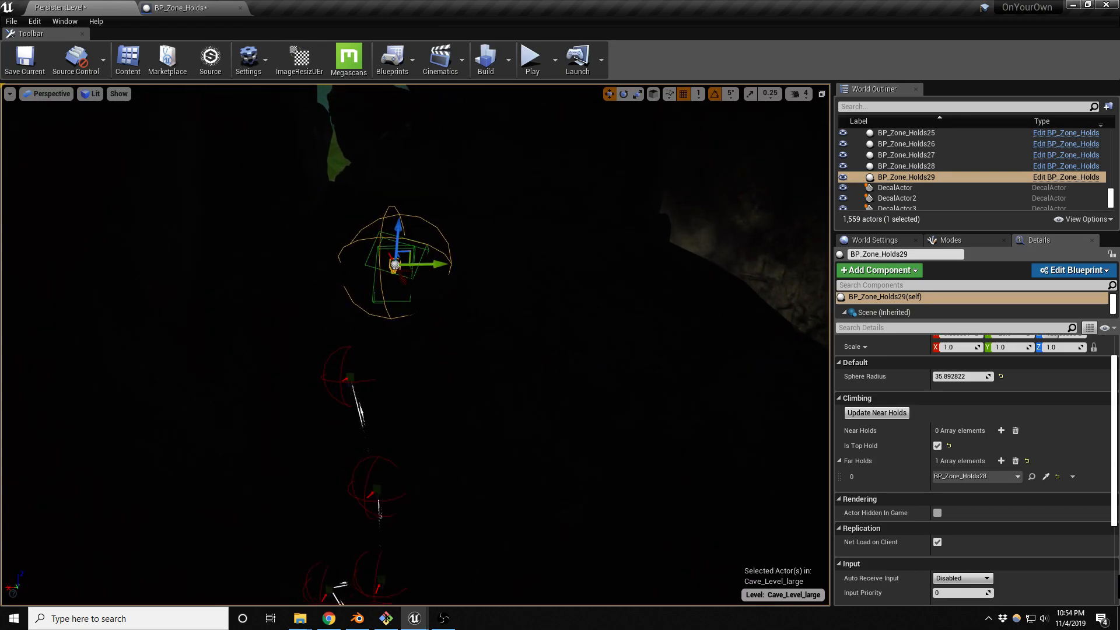
Start a playtest and walk the character through the dark cave to the glowstick below the carabiner holds.
key("alt+p")
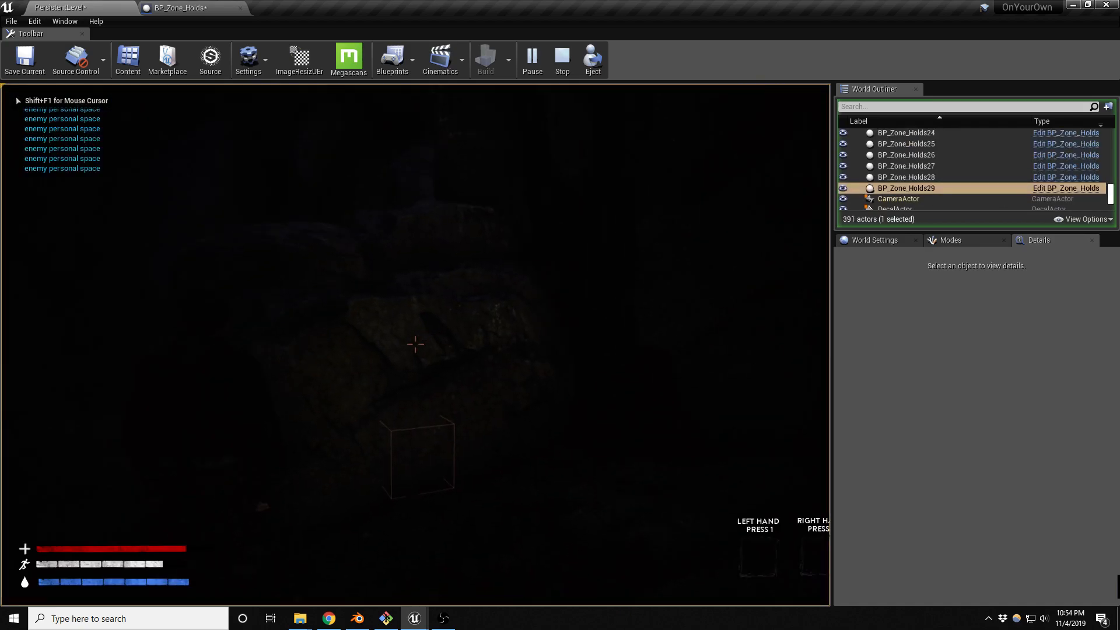
key("w")
key("w")
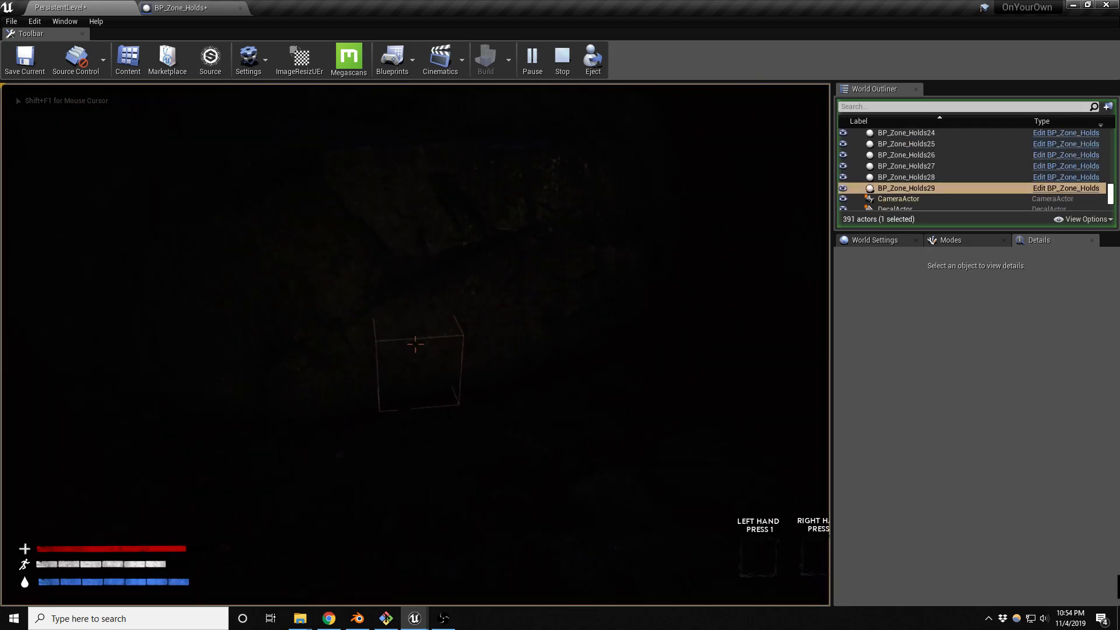
key("space")
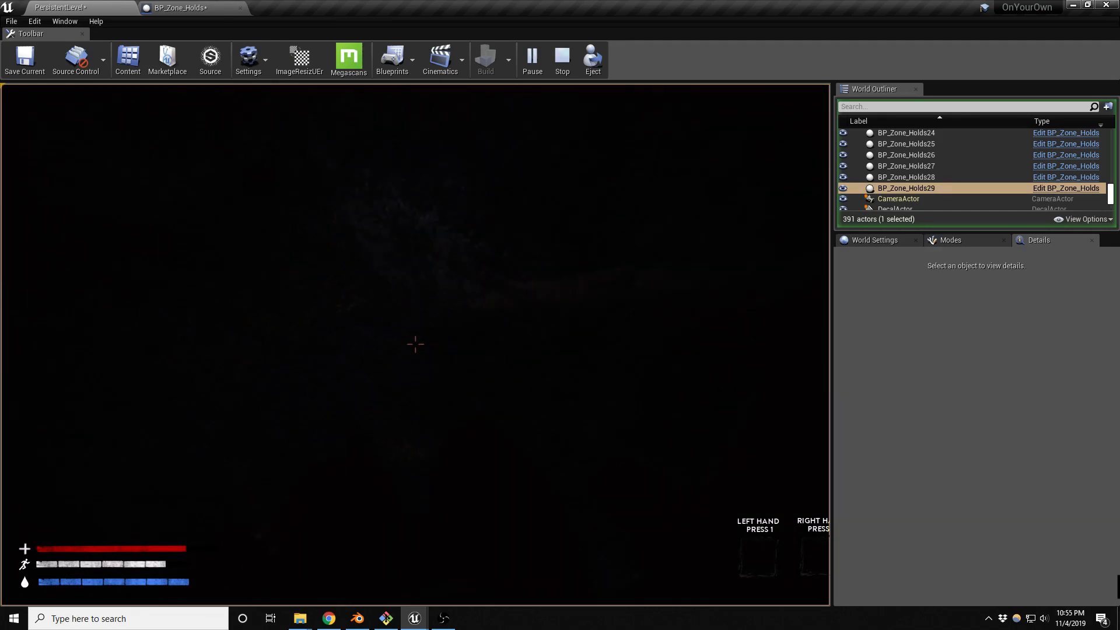
key("w")
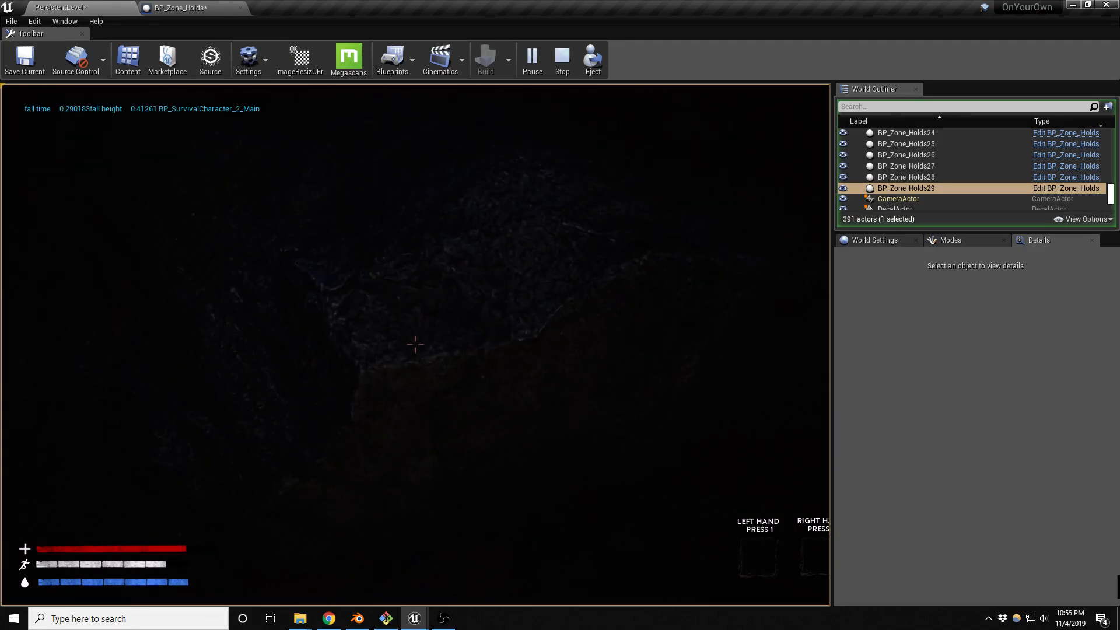
key("w")
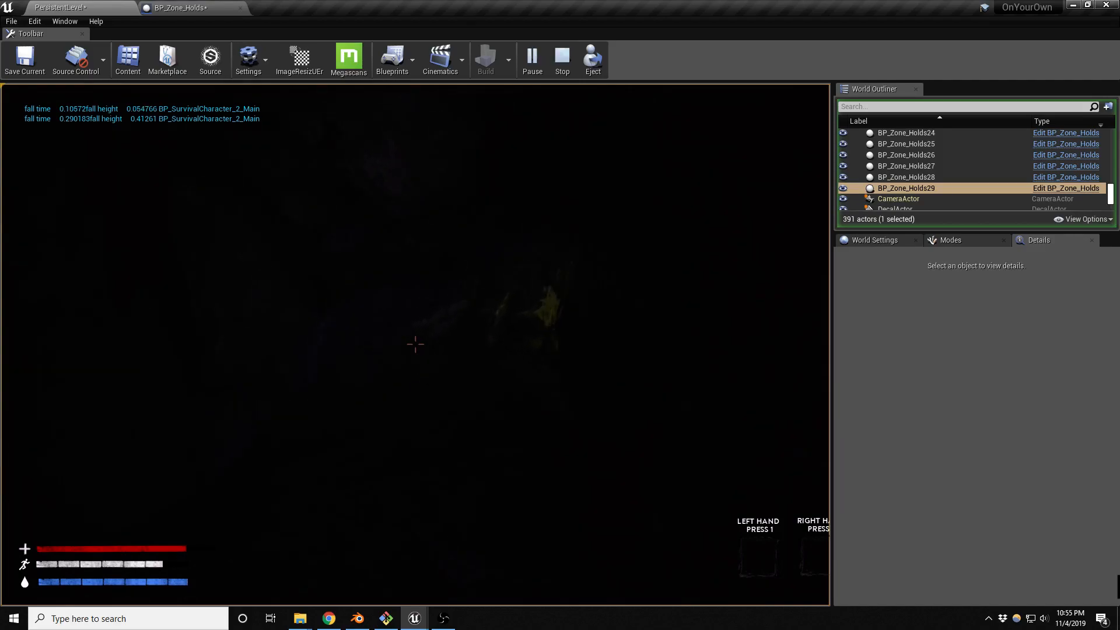
key("w")
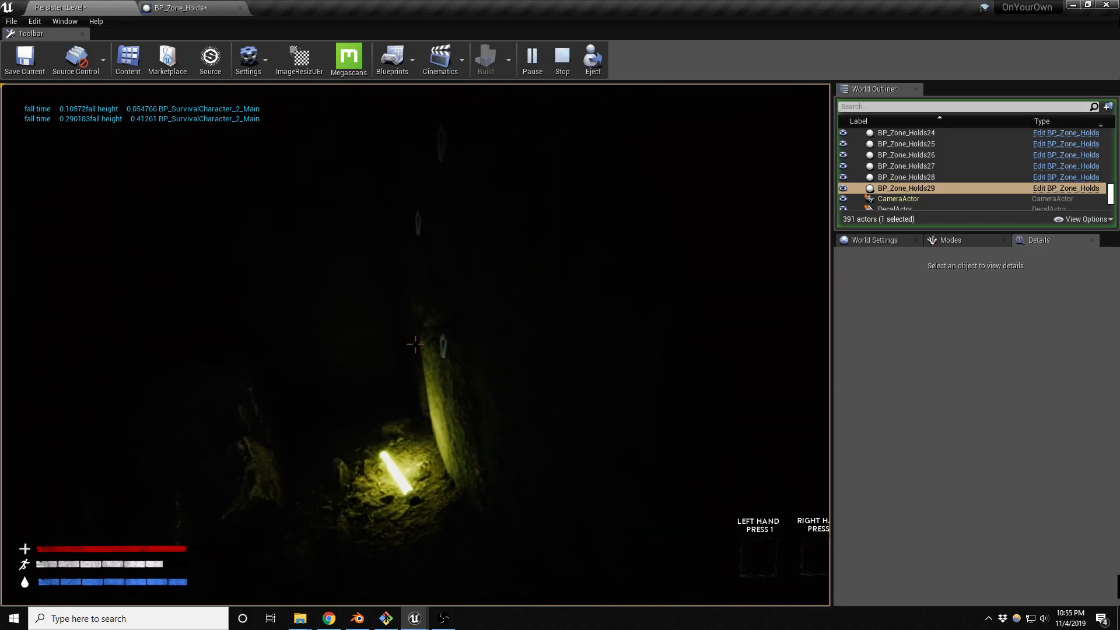
key("s")
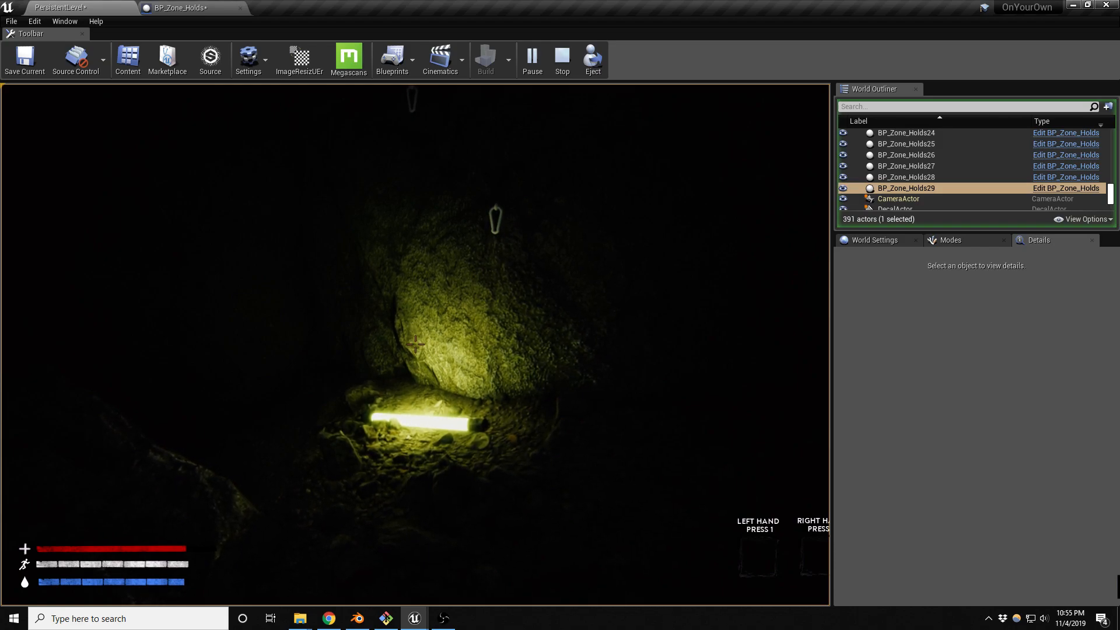
Test moving along the carabiner holds above the glowstick, drop to the ground and end the playtest.
key("w")
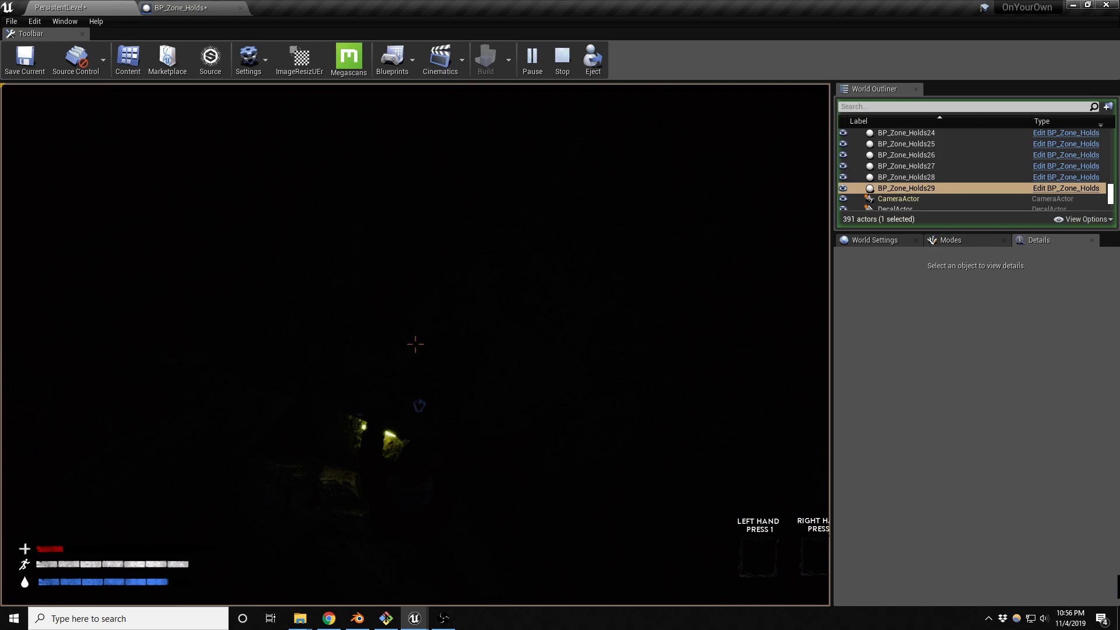
key("w")
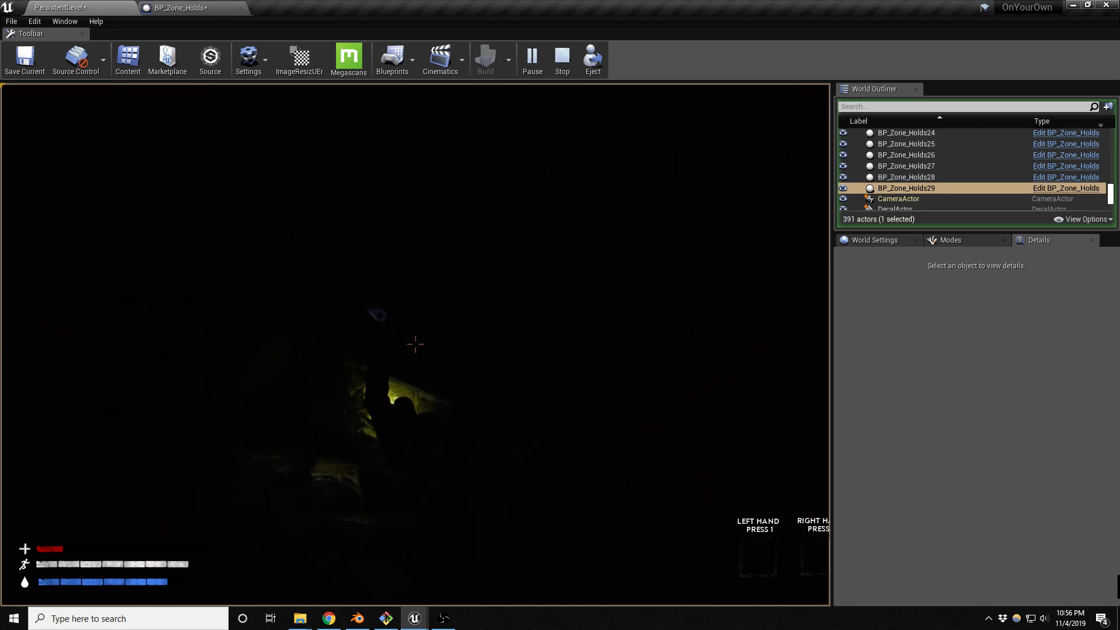
key("w")
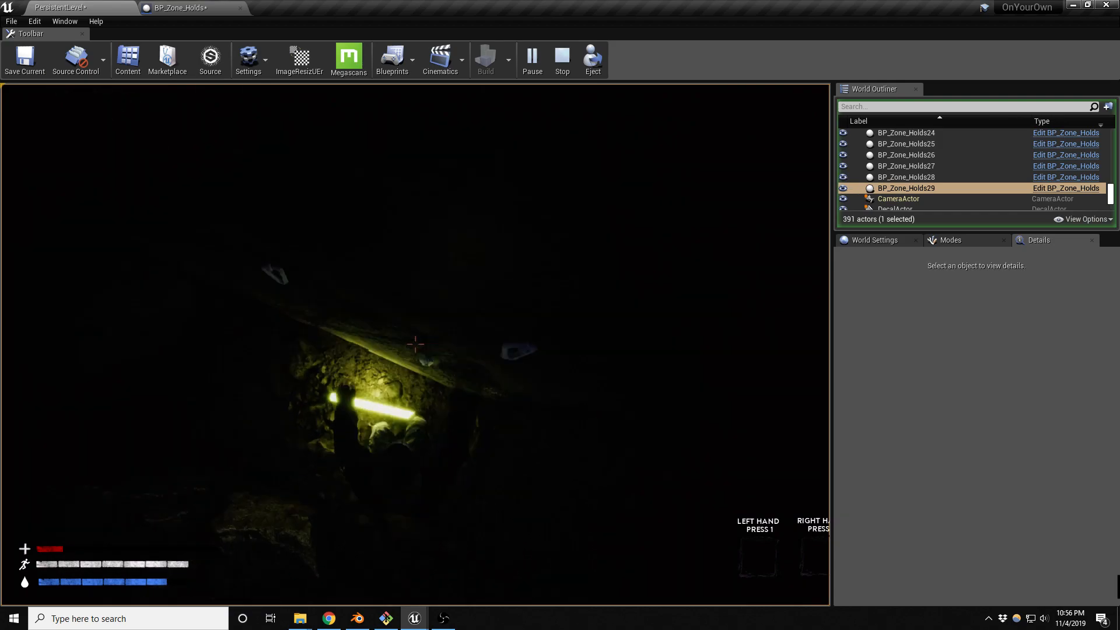
key("space")
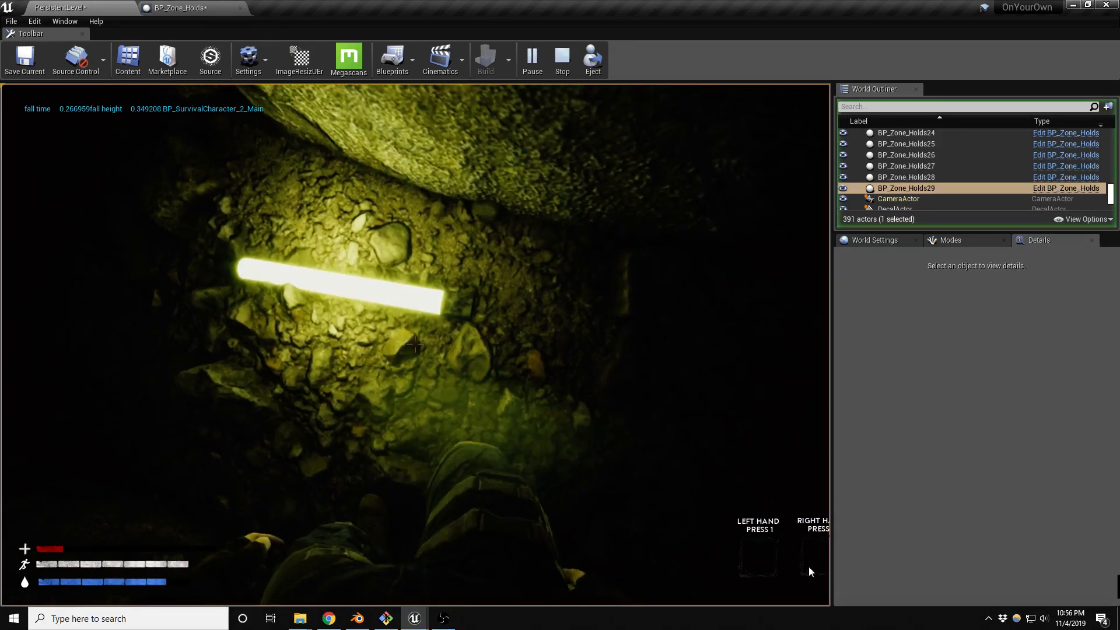
key("Escape")
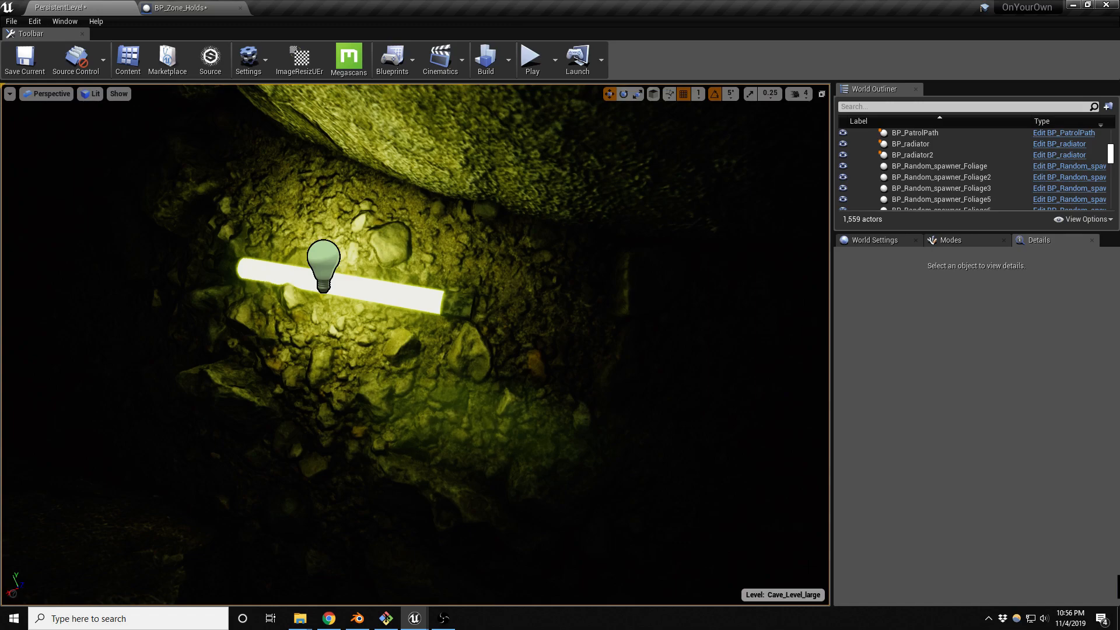
Scale the glowstick down to about 0.69 in X and 0.84 in Y and Z.
left_click(341, 293)
left_click_drag(397, 394, 452, 359, "alt")
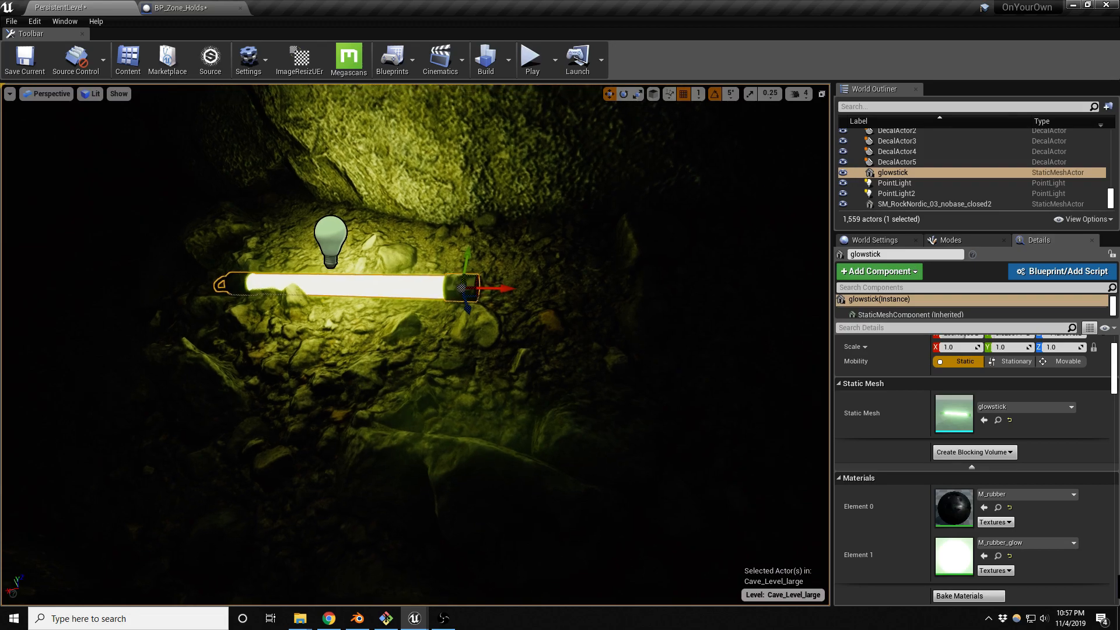
key("e")
key("r")
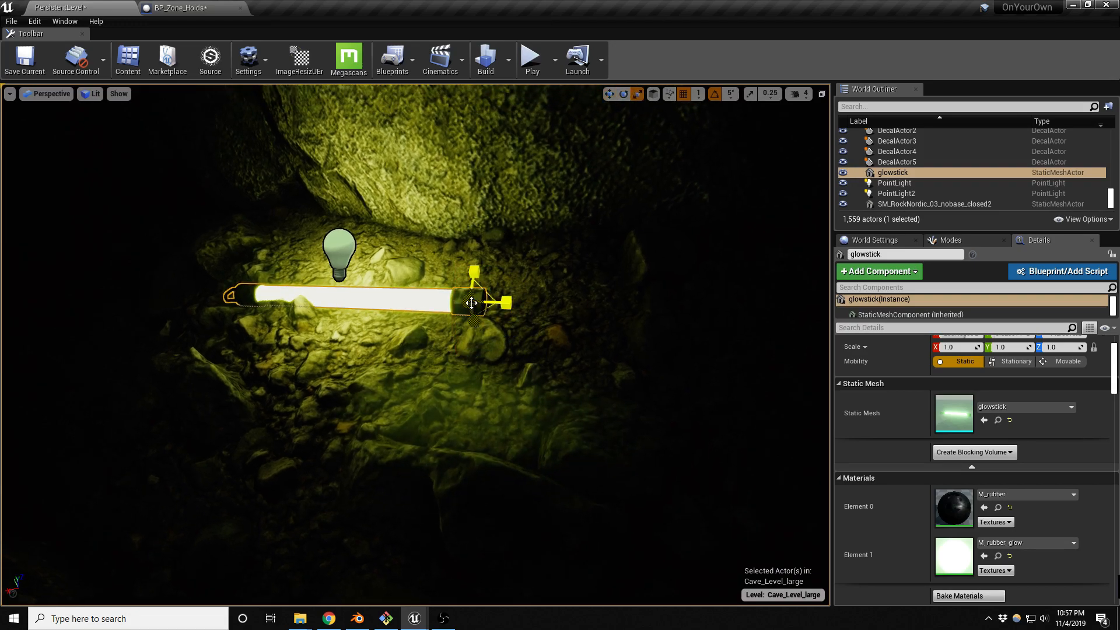
left_click_drag(477, 309, 455, 316)
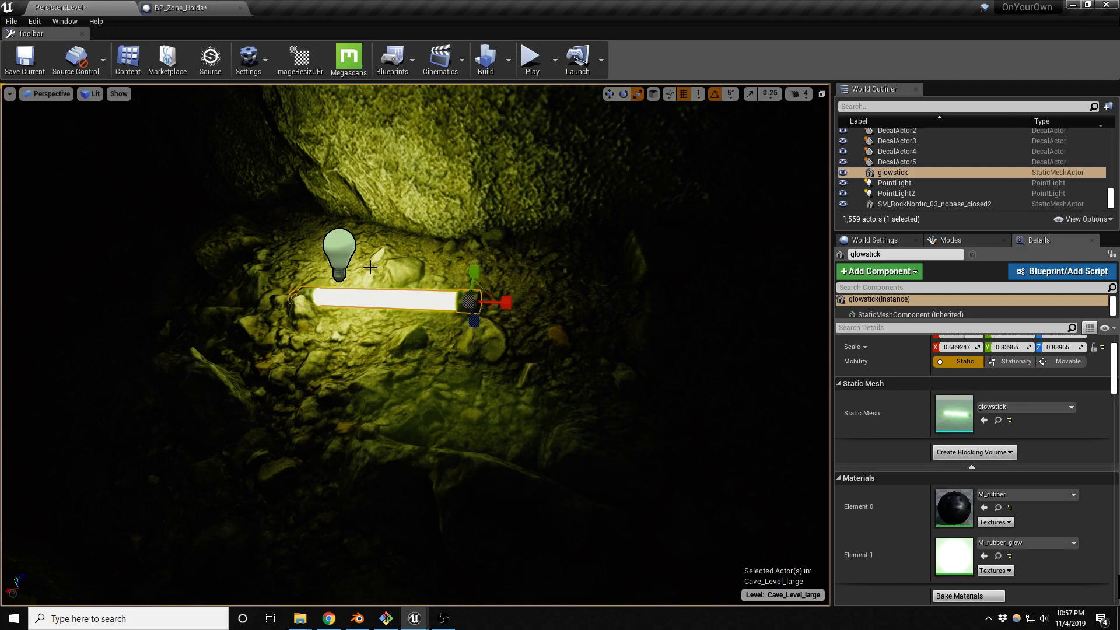
Shift PointLight2 over the shortened glowstick and hide the editor icons in the viewport.
left_click(341, 245)
left_click_drag(324, 262, 352, 257)
right_click_drag(458, 283, 427, 243)
key("g")
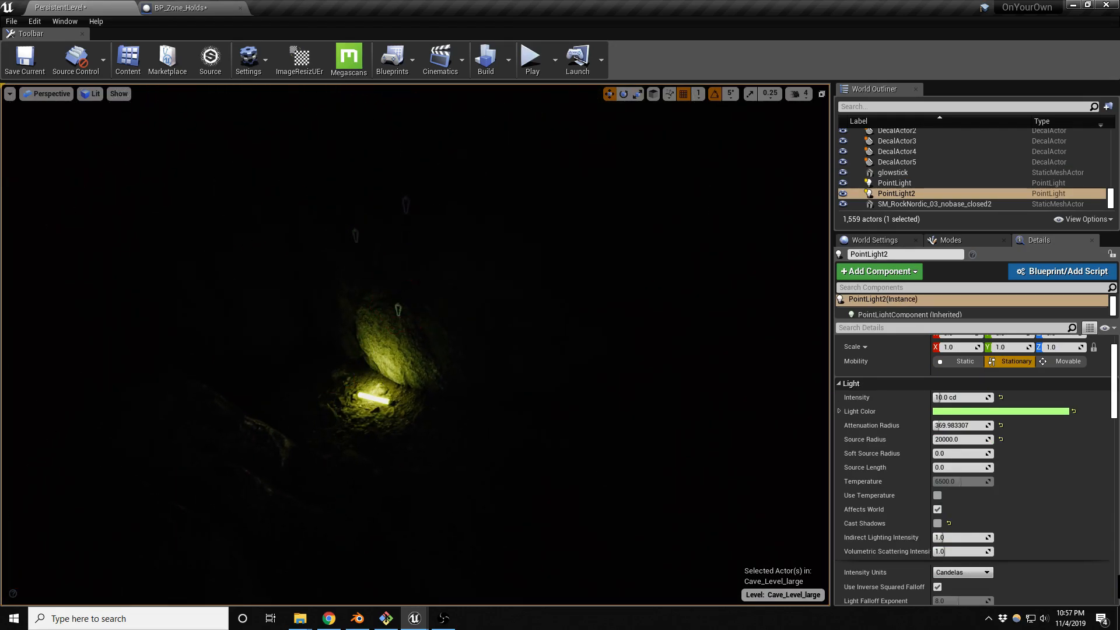
Examine how the glowstick's light falls on the rock wall and the carabiner holds above it.
right_click_drag(362, 316, 354, 252)
key("w")
key("w")
key("s")
key("w")
key("s")
key("a")
key("s")
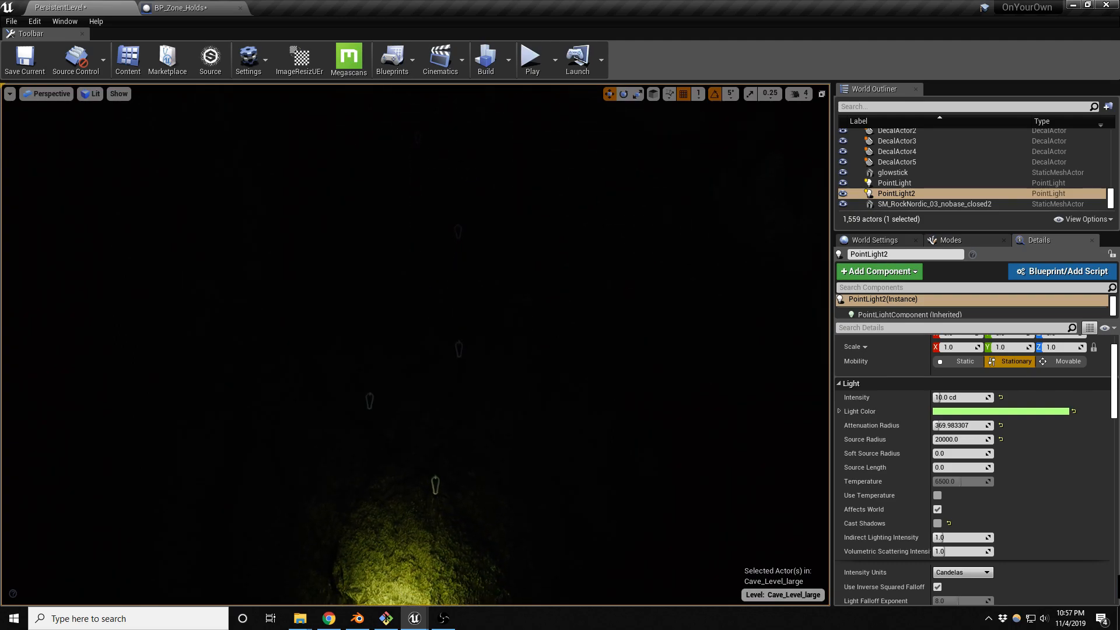
right_click_drag(415, 344, 415, 234)
key("w")
right_click_drag(415, 344, 443, 408)
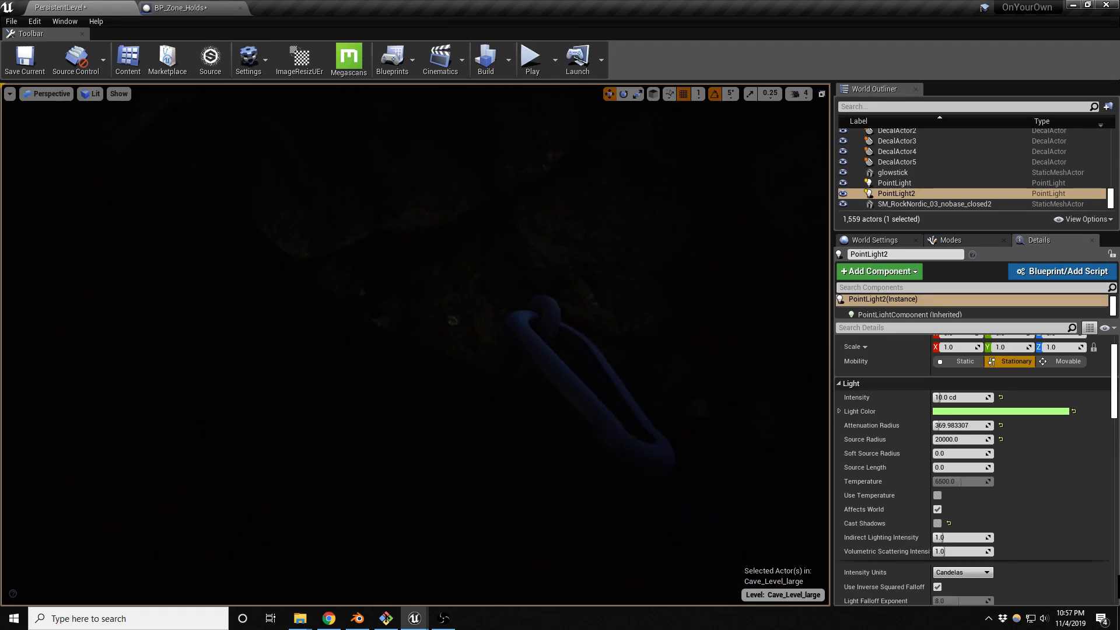
key("s")
right_click_drag(415, 344, 353, 317)
key("w")
key("w")
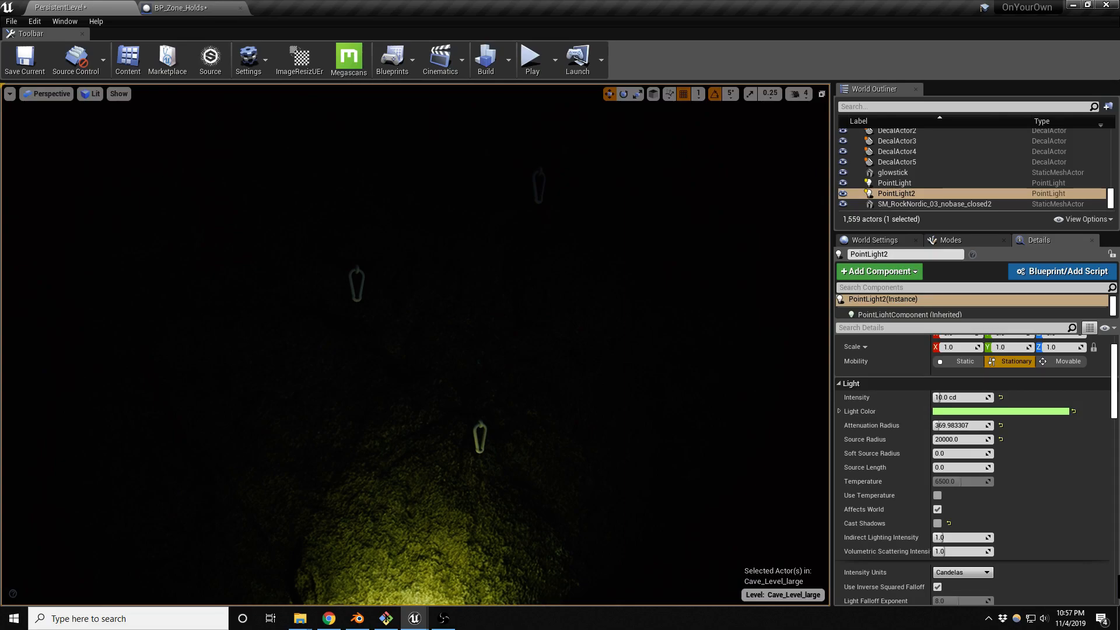
Select the large granite cliff mesh Aset_rivav_LOD0 in the cave and nudge it slightly along its green axis.
right_click_drag(415, 344, 263, 326)
left_click(415, 344)
mouse_move(415, 345)
right_mouse_down()
mouse_move(379, 309)
mouse_move(432, 303)
mouse_move(421, 350)
right_mouse_up()
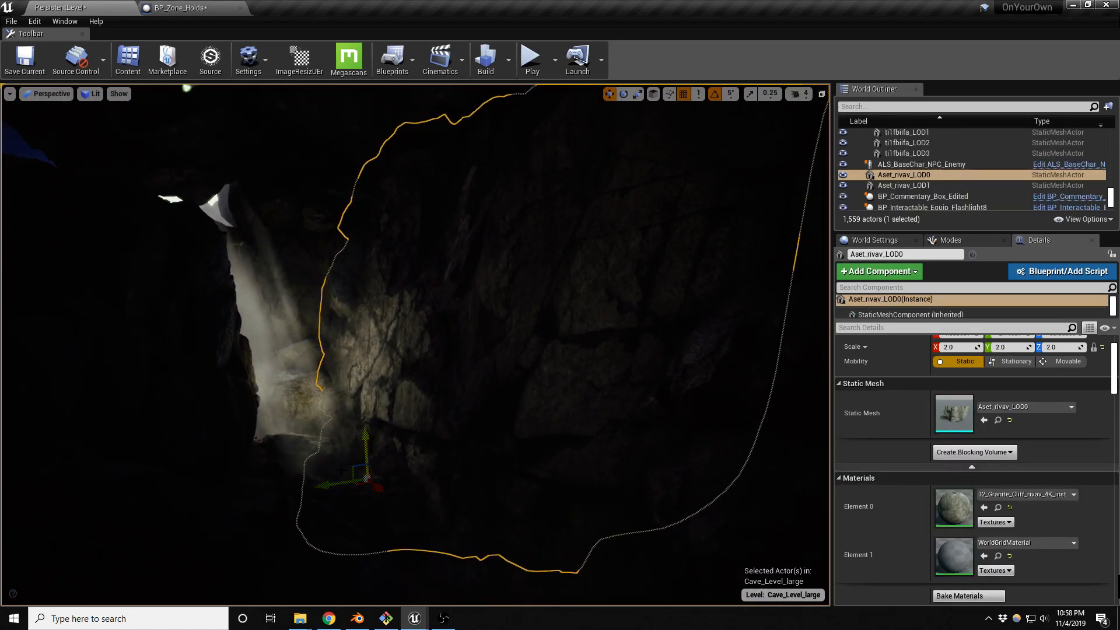
mouse_move(332, 488)
left_mouse_down()
mouse_move(317, 491)
mouse_move(336, 493)
left_mouse_up()
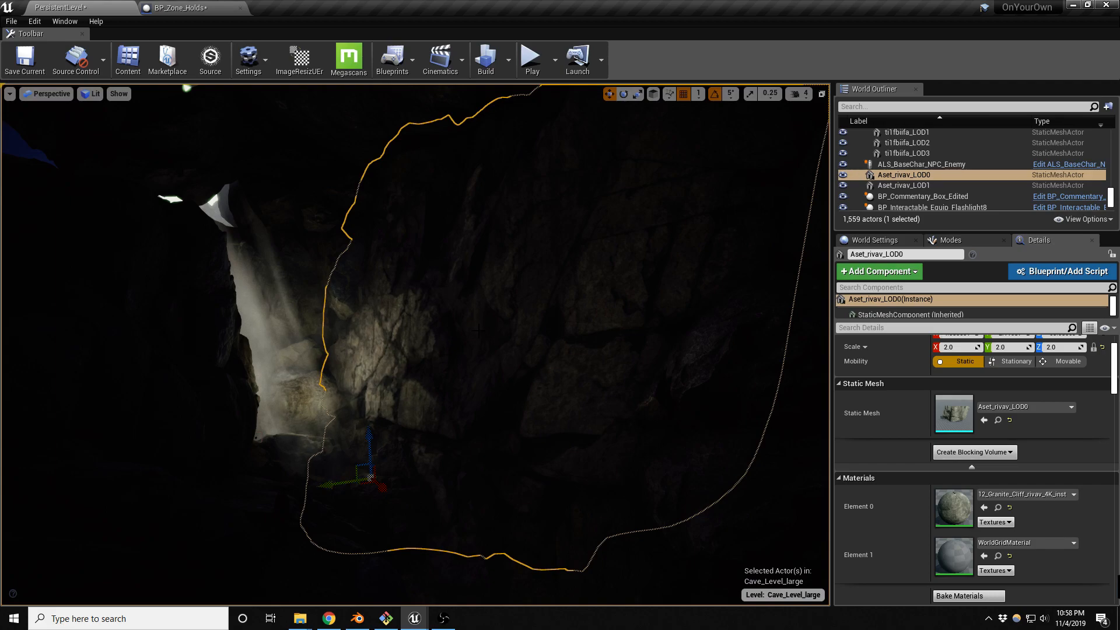
Examine the cliff mesh and boulders around the cave's light shaft, and view the forest area outside.
right_click_drag(415, 344, 363, 229)
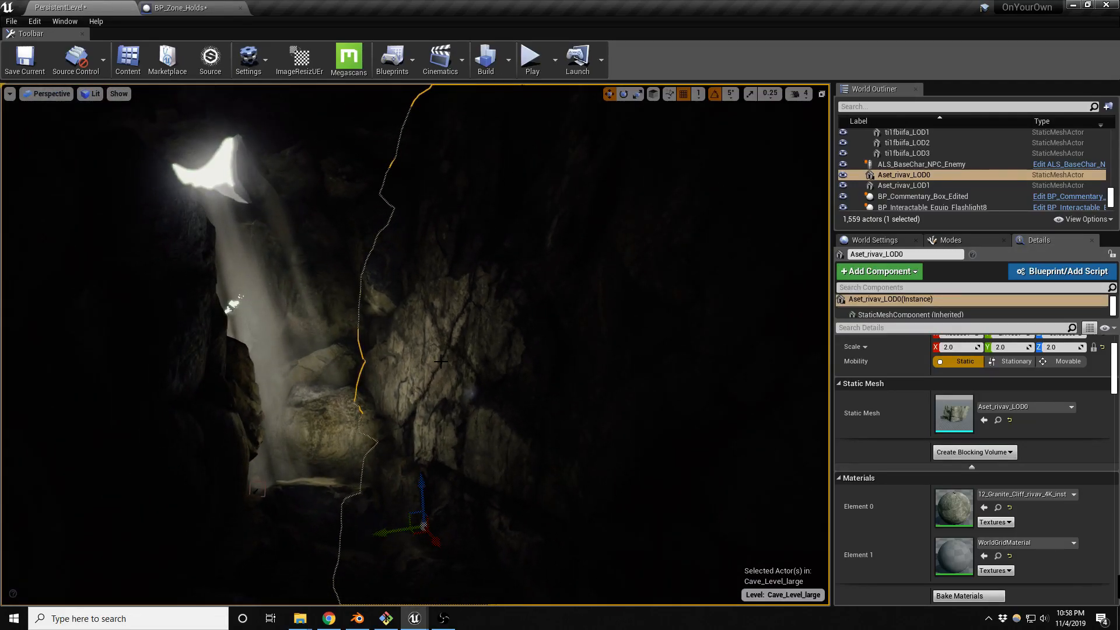
right_click_drag(363, 228, 399, 222)
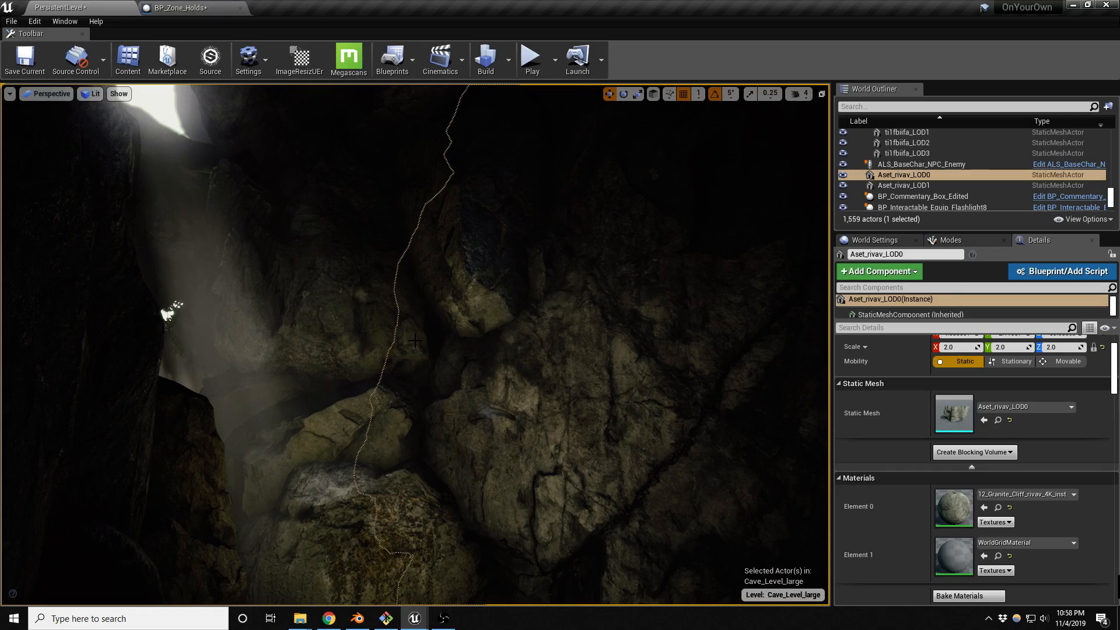
middle_click_drag(426, 399, 484, 414)
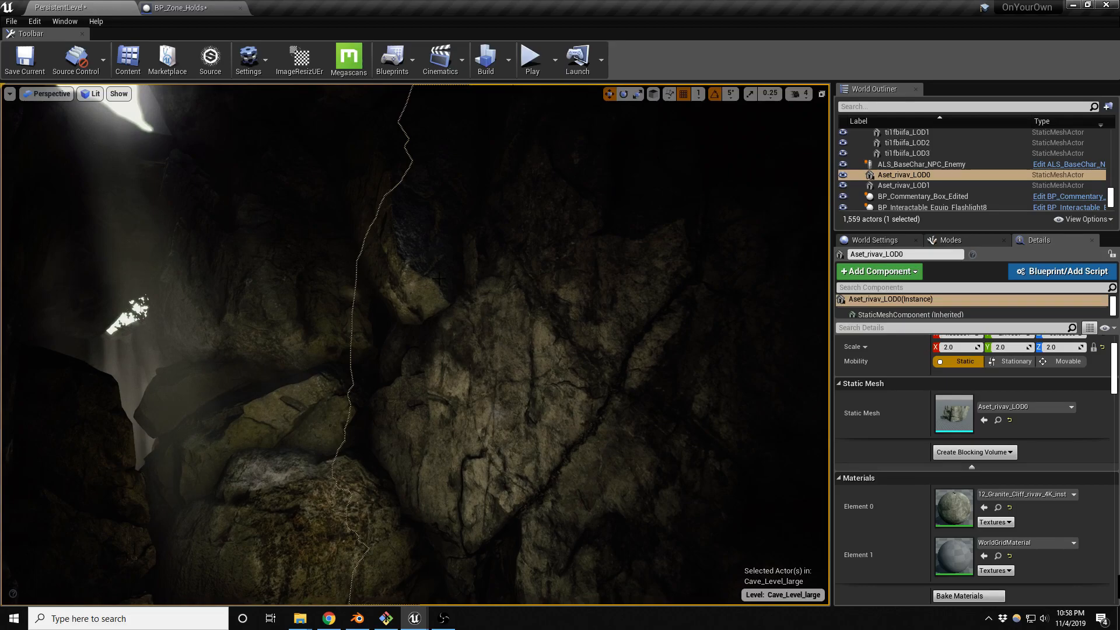
key("s")
mouse_move(517, 352)
right_mouse_down()
mouse_move(525, 373)
mouse_move(516, 382)
mouse_move(511, 369)
mouse_move(505, 381)
mouse_move(501, 370)
mouse_move(489, 390)
mouse_move(509, 396)
mouse_move(523, 392)
mouse_move(487, 394)
mouse_move(433, 360)
mouse_move(461, 379)
mouse_move(569, 385)
mouse_move(492, 380)
mouse_move(490, 339)
mouse_move(490, 373)
mouse_move(511, 397)
mouse_move(562, 395)
mouse_move(577, 379)
mouse_move(572, 389)
mouse_move(516, 387)
right_mouse_up()
key("s")
key("s")
key("w")
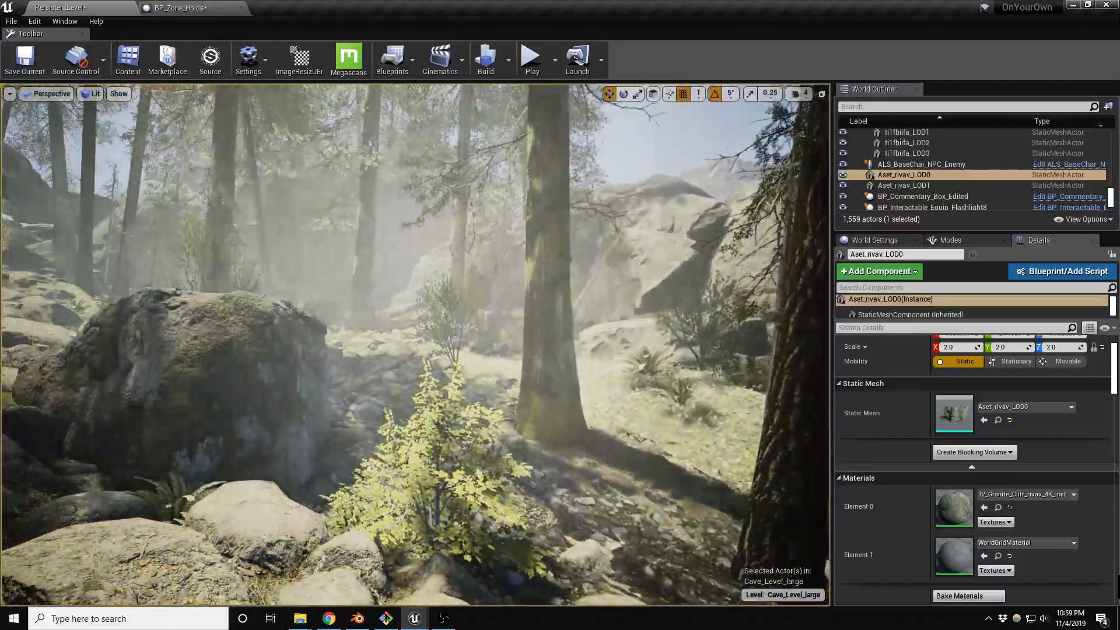
left_click(867, 107)
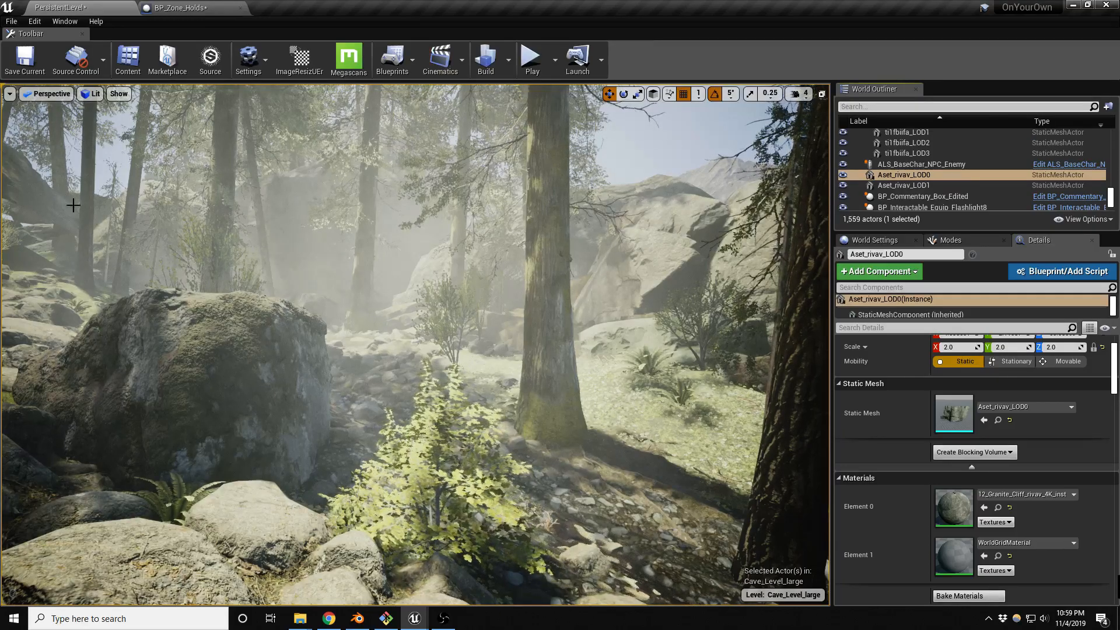
View the forest outside the cave, the brick mansion beyond it, and the open terrain around them.
key("w")
right_click_drag(364, 313, 309, 248)
key("w")
key("w")
key("w")
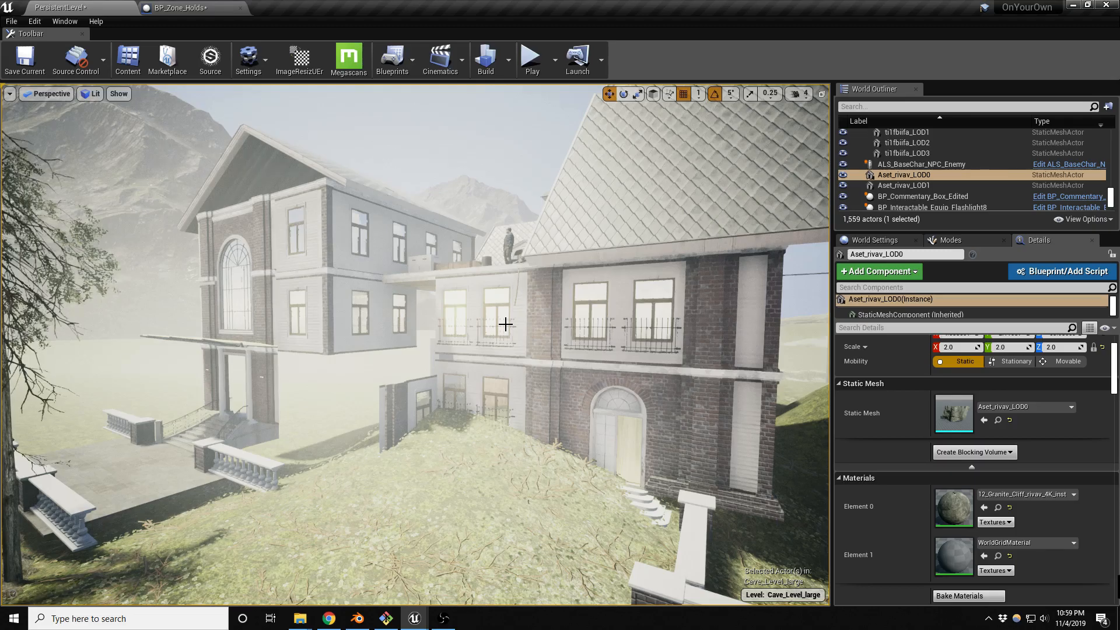
right_click_drag(505, 324, 455, 280)
key("w")
key("w")
key("w")
key("w")
key("w")
key("w")
key("w")
key("w")
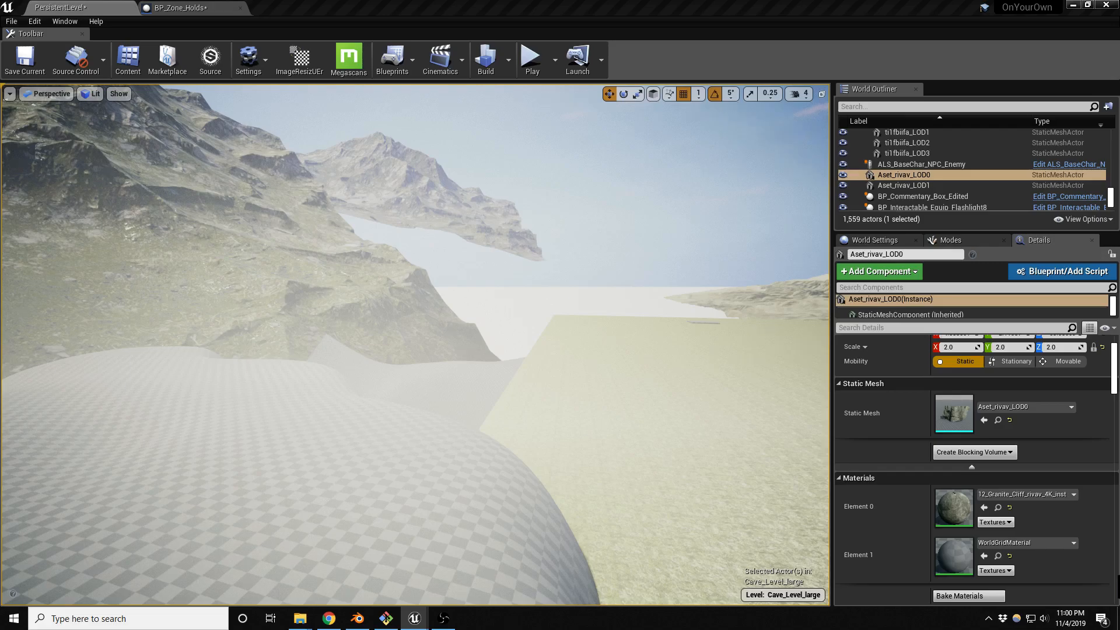
Examine the rock outcrop enclosing the cave from the checkered terrain outside it.
mouse_move(273, 475)
right_mouse_down()
mouse_move(260, 467)
mouse_move(312, 438)
mouse_move(361, 449)
mouse_move(368, 484)
mouse_move(356, 476)
mouse_move(525, 478)
mouse_move(548, 440)
mouse_move(525, 349)
mouse_move(531, 359)
mouse_move(508, 460)
mouse_move(499, 443)
mouse_move(274, 474)
right_mouse_up()
key("w")
key("w")
key("w")
key("w")
key("w")
key("w")
key("s")
key("s")
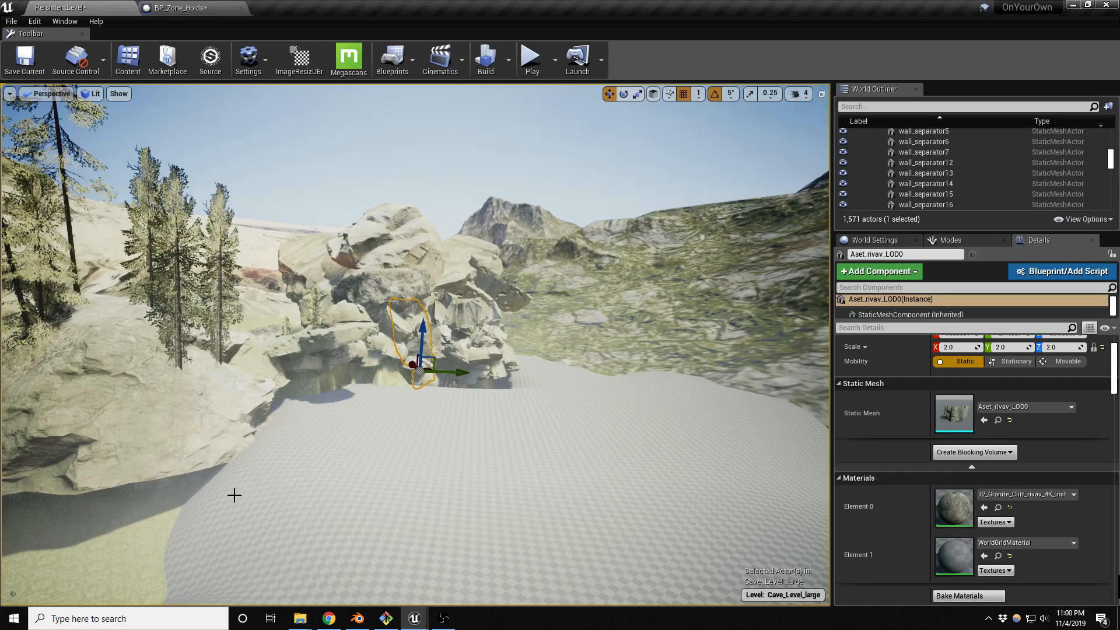
key("d")
right_click_drag(388, 479, 315, 497)
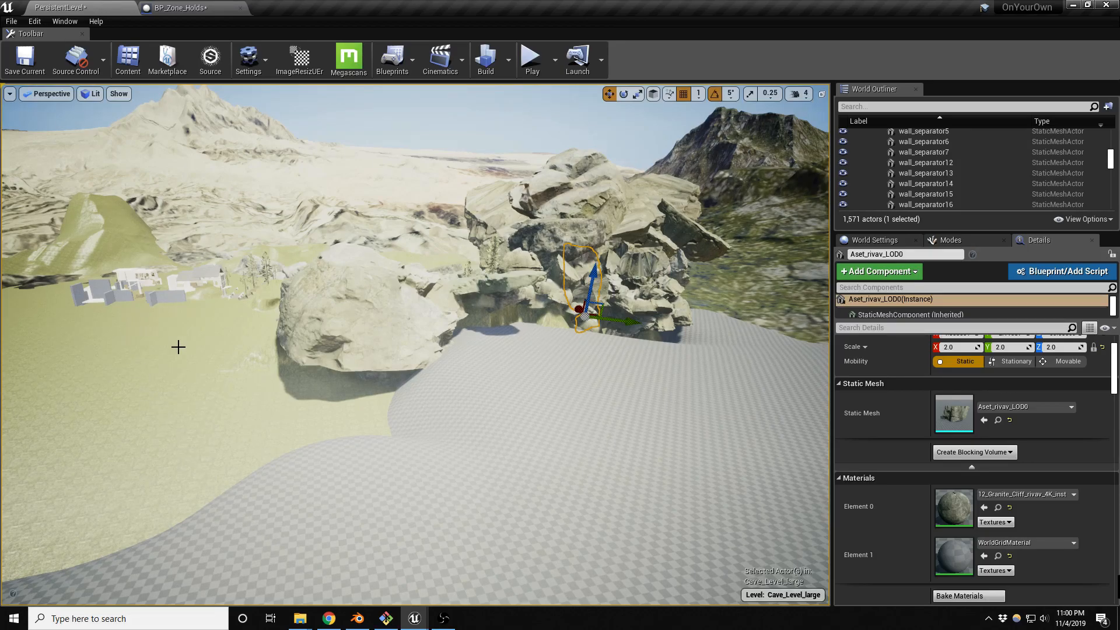
Survey the wider landscape, the structures beside the rocks, and return to the light shaft inside the cave.
key("w")
right_click_drag(200, 382, 100, 326)
key("a")
key("w")
key("s")
key("s")
right_click_drag(572, 434, 293, 425)
key("s")
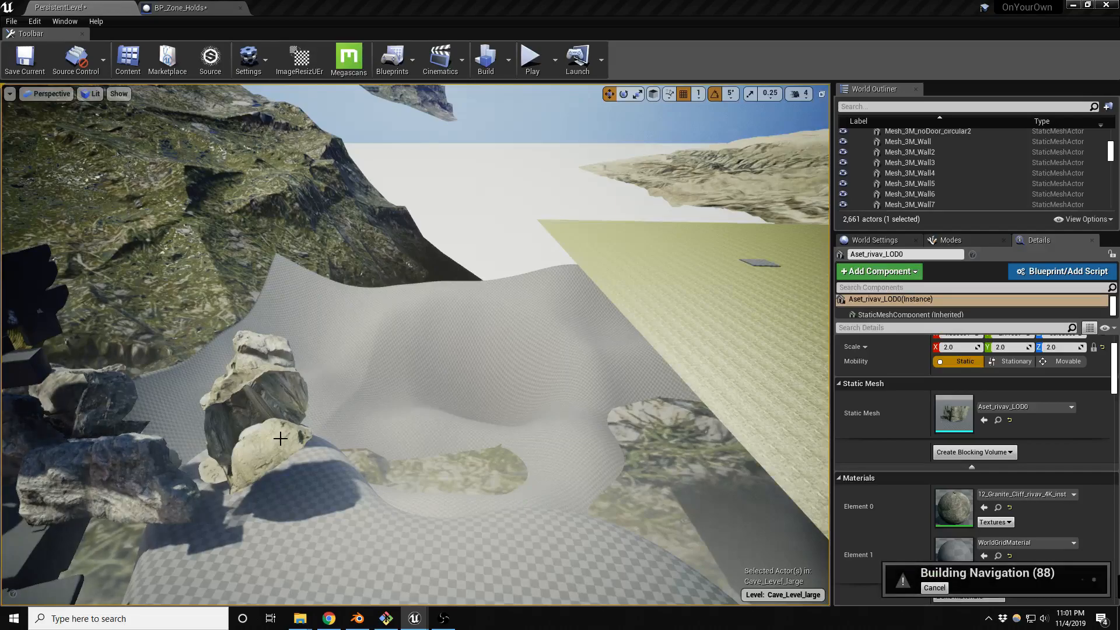
right_click_drag(280, 438, 319, 417)
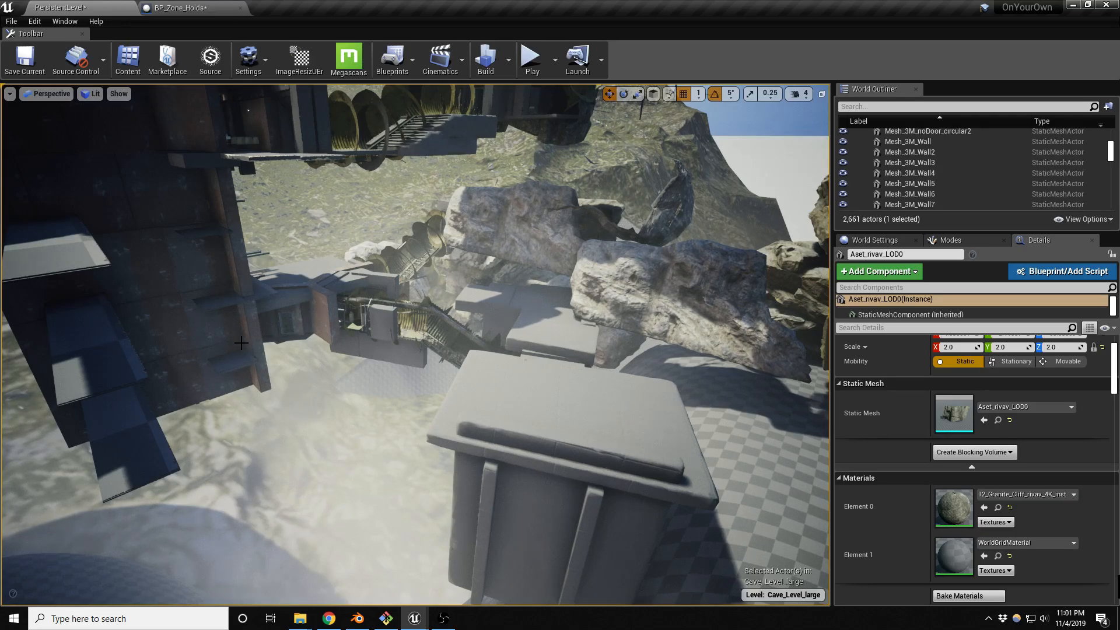
right_click_drag(353, 335, 353, 335)
right_click(571, 408)
right_click_drag(571, 409, 606, 387)
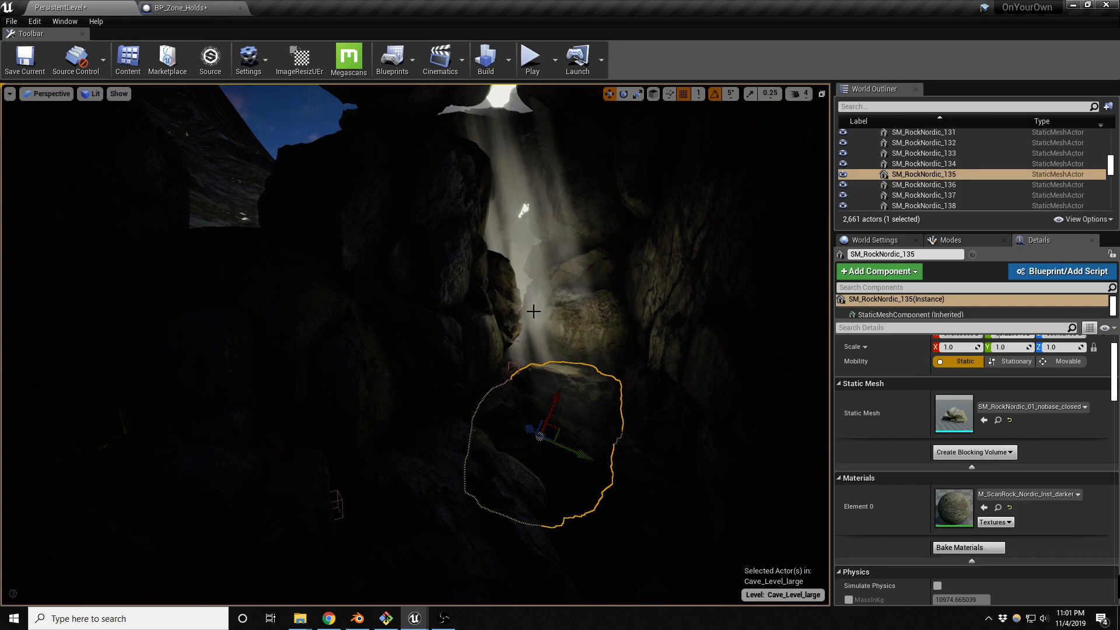
Maximize the viewport and examine the cave's light shaft, selecting the dark boulder beside it.
right_click_drag(528, 318, 545, 332)
key("F11")
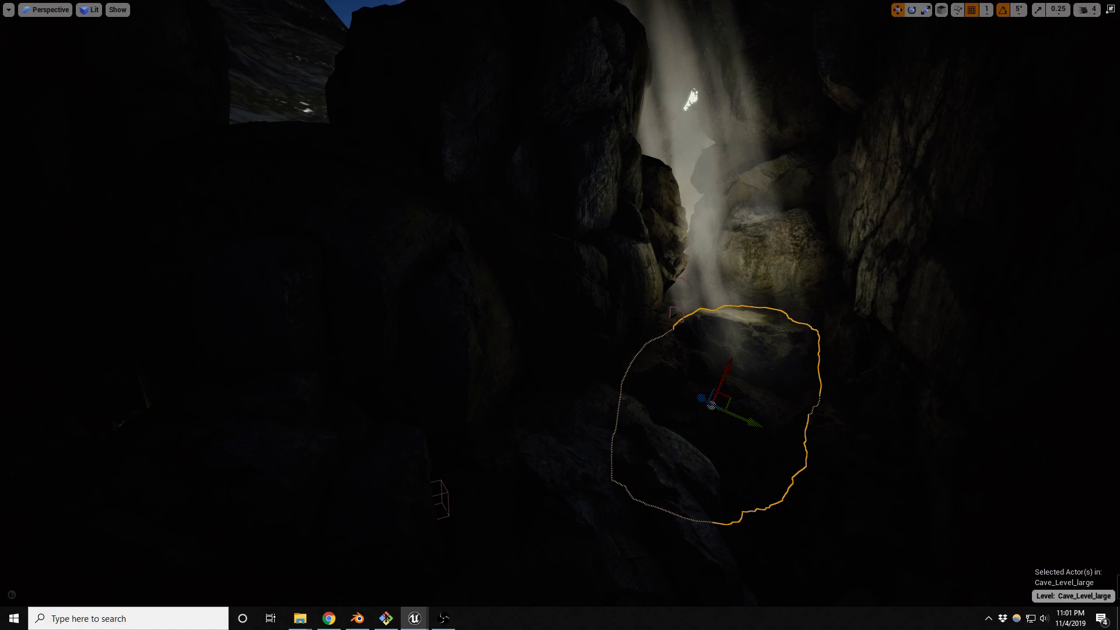
right_click_drag(559, 315, 670, 300)
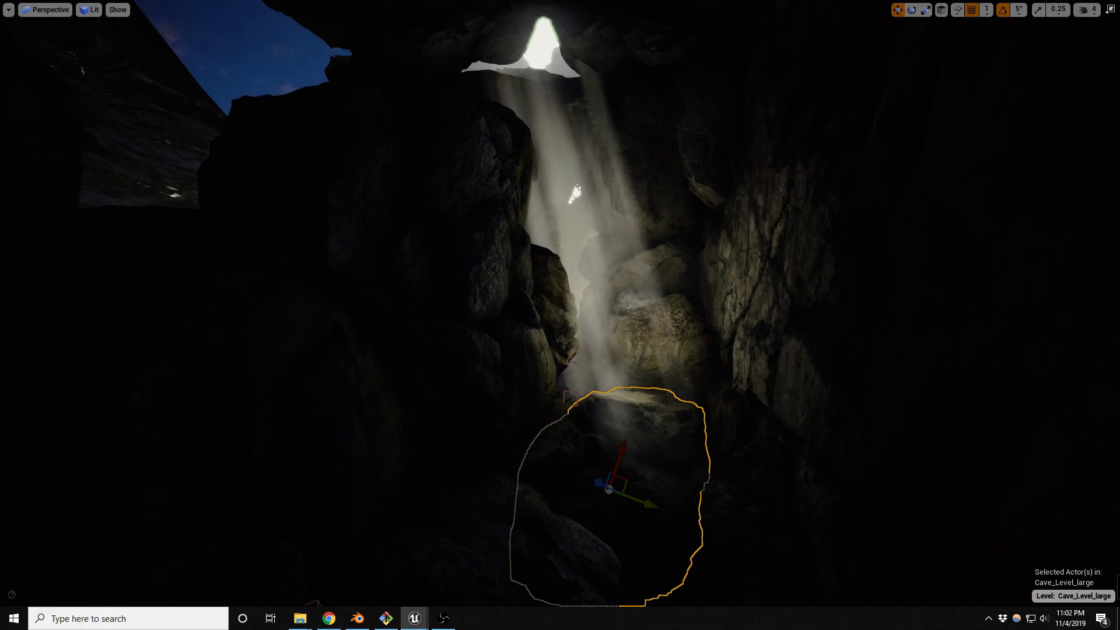
left_click(329, 618)
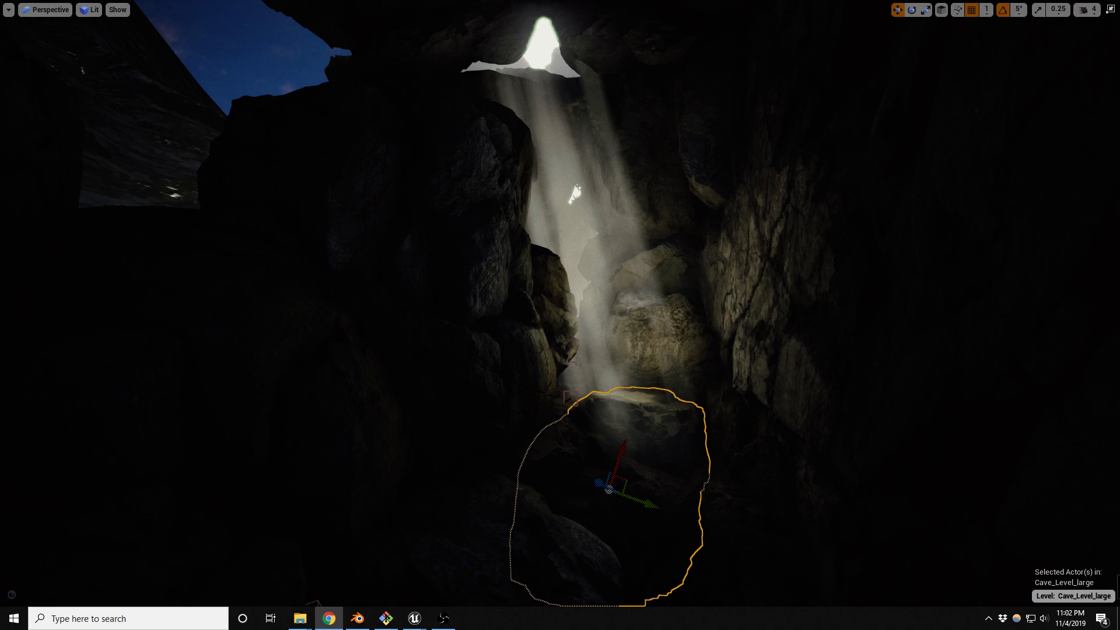
mouse_move(587, 351)
middle_mouse_down()
mouse_move(600, 372)
mouse_move(589, 355)
middle_mouse_up()
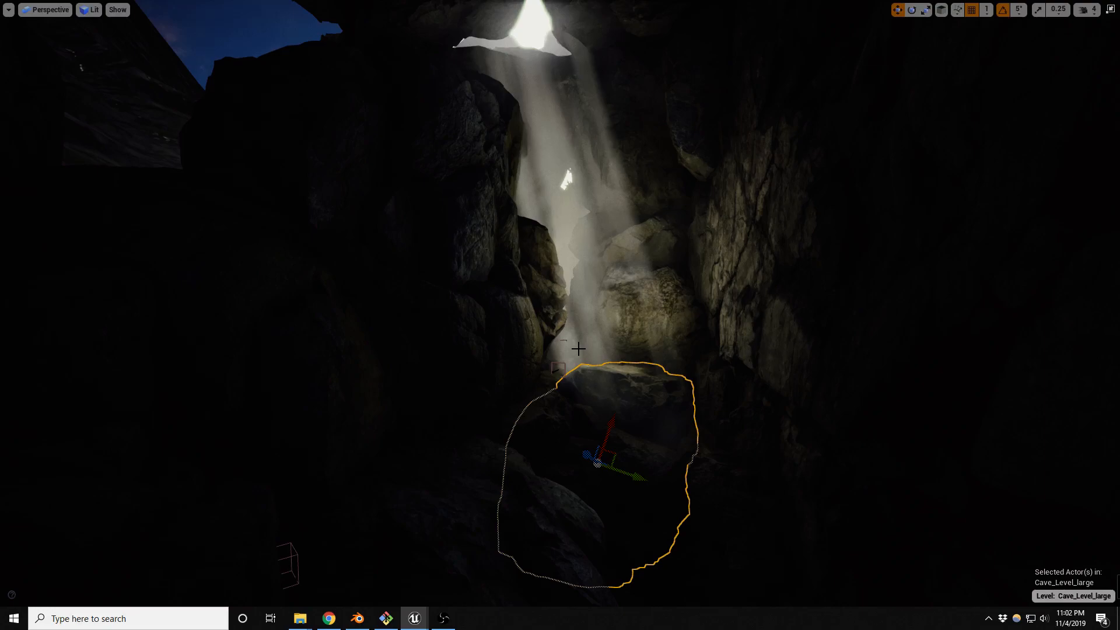
left_click(529, 316)
mouse_move(622, 347)
right_mouse_down()
mouse_move(601, 342)
mouse_move(630, 344)
mouse_move(624, 321)
mouse_move(630, 354)
mouse_move(606, 368)
mouse_move(635, 362)
mouse_move(622, 347)
right_mouse_up()
key("w")
key("s")
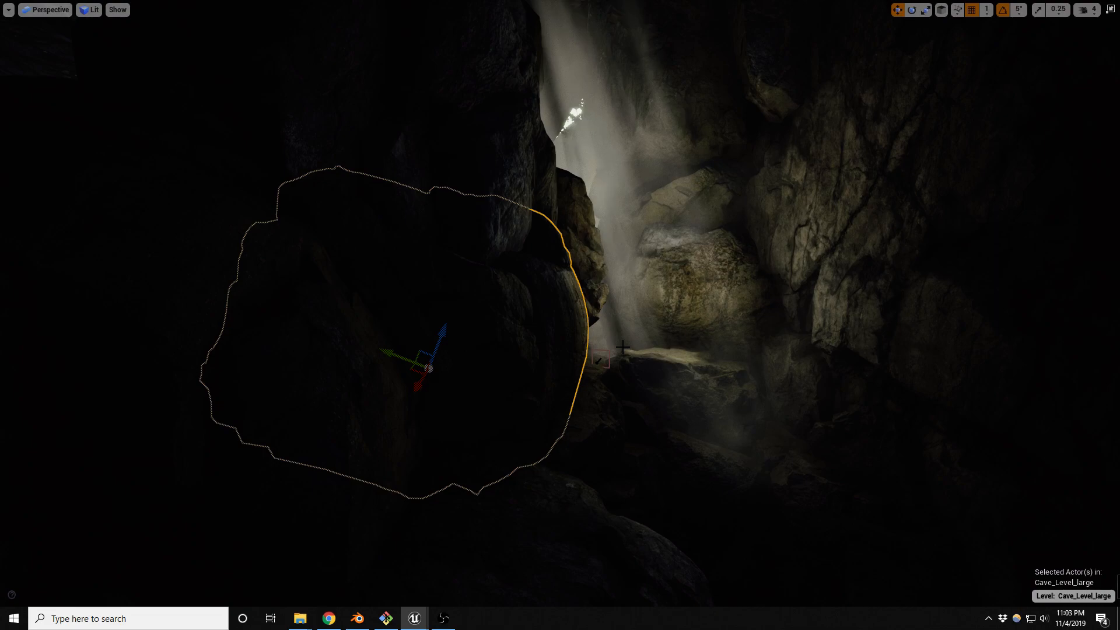
Playtest a stealth takedown on ALS_BaseChar_NPC_Enemy in the dark cave and try dragging the body.
right_click_drag(622, 347, 1113, 169)
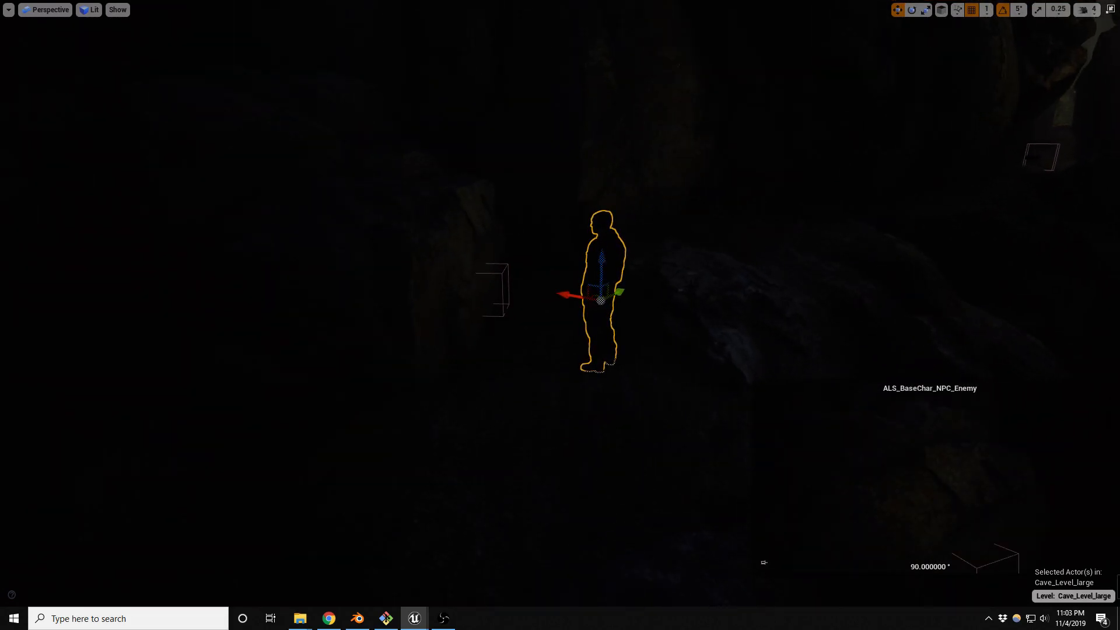
key("alt+p")
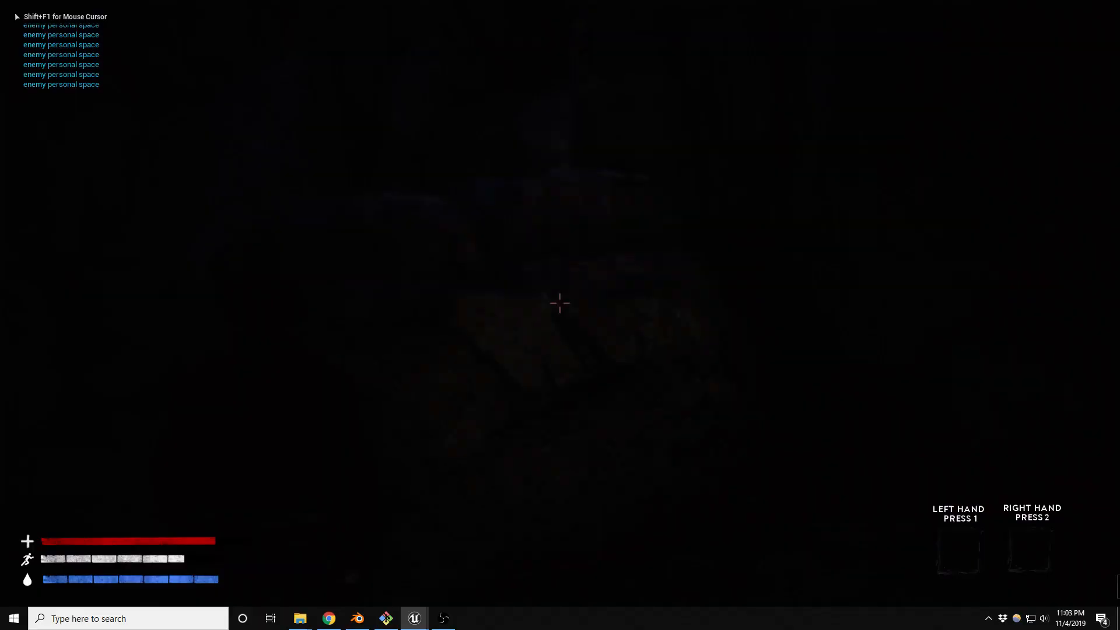
key("w")
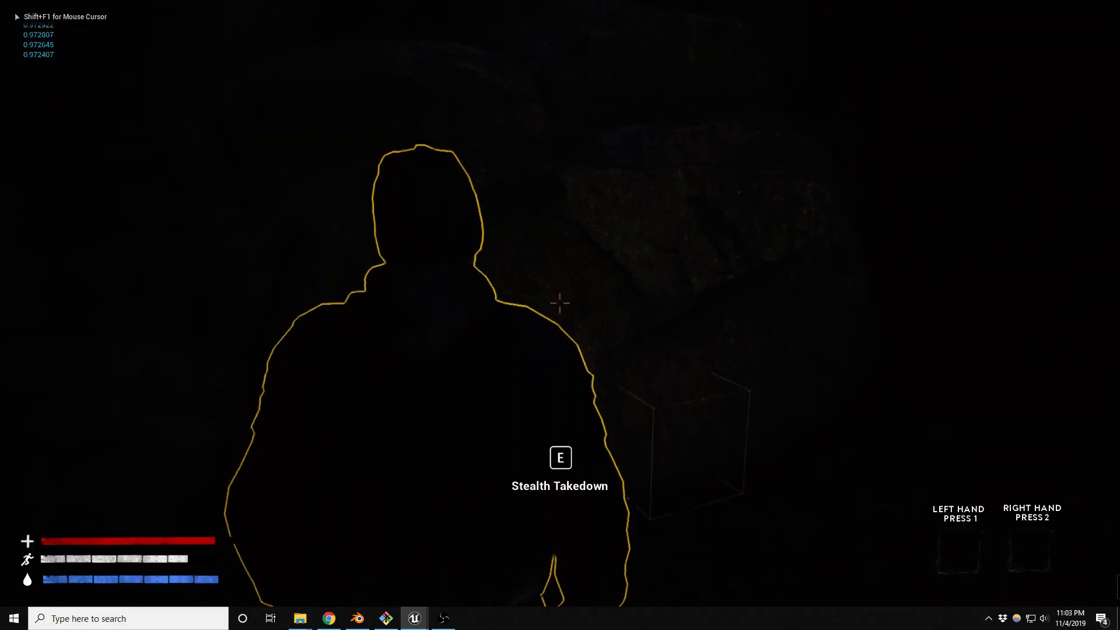
key("e")
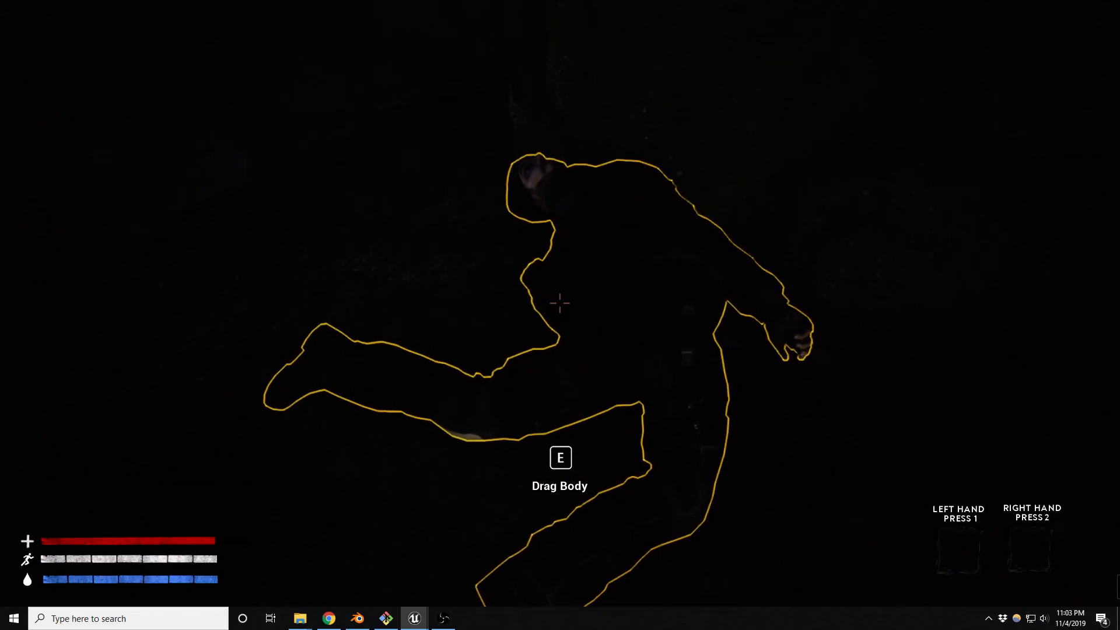
key("e")
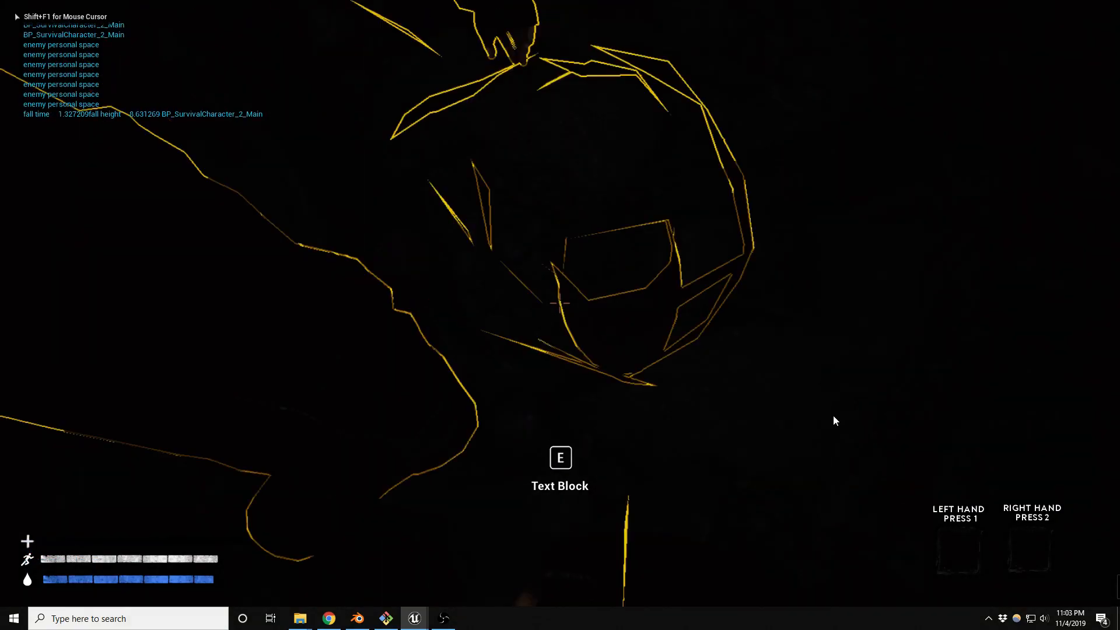
key("Escape")
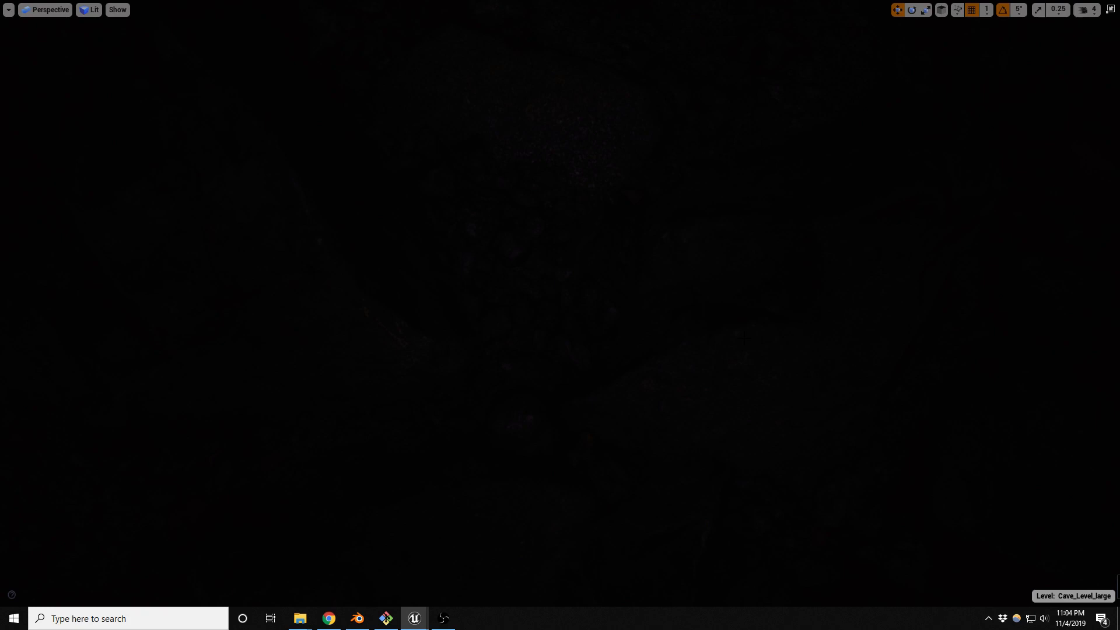
Examine the dark cave floor and the narrow passage leading to the lit ground beyond.
key("s")
right_click_drag(559, 315, 574, 196)
right_click_drag(559, 315, 613, 114)
right_click_drag(560, 314, 496, 379)
key("s")
right_click_drag(666, 425, 651, 309)
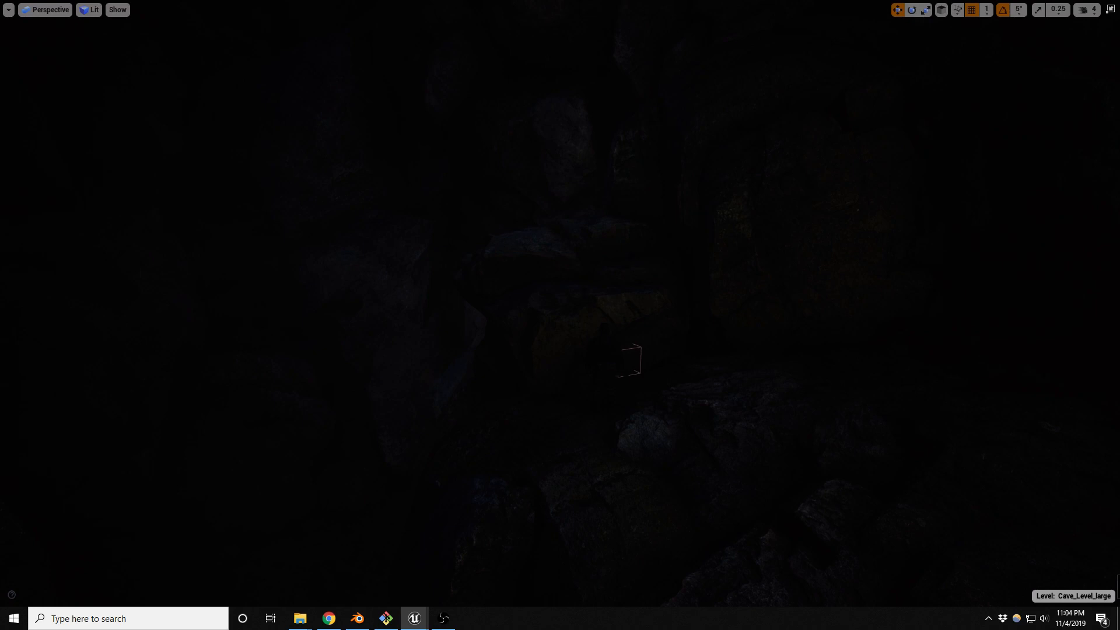
right_click_drag(560, 315, 950, 213)
key("w")
key("w")
key("w")
key("s")
key("w")
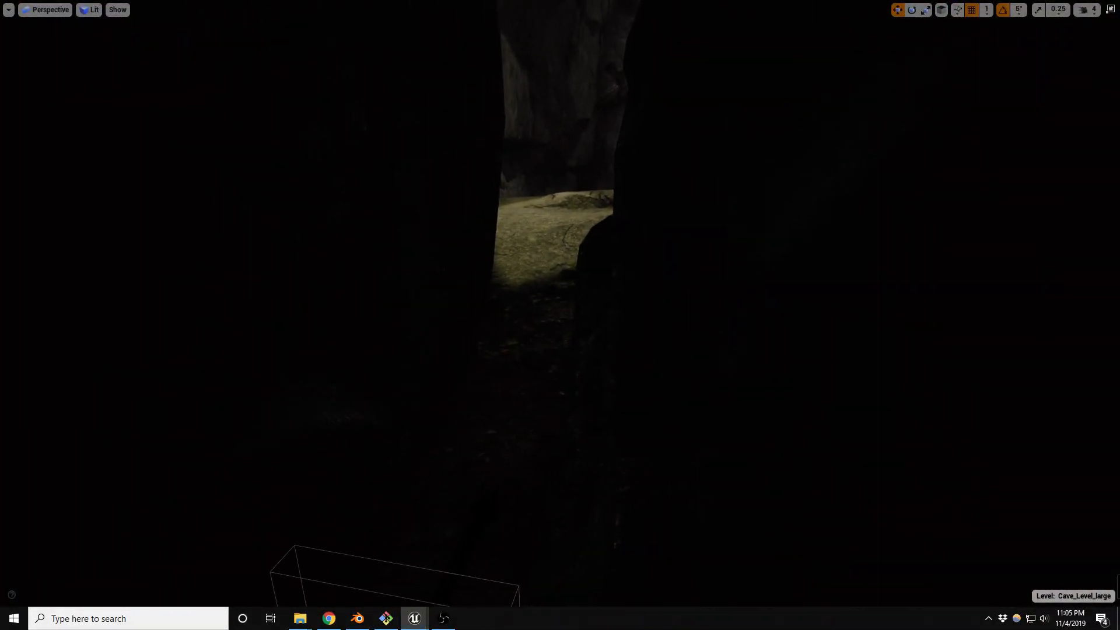
key("w")
right_click_drag(950, 212, 1056, 178)
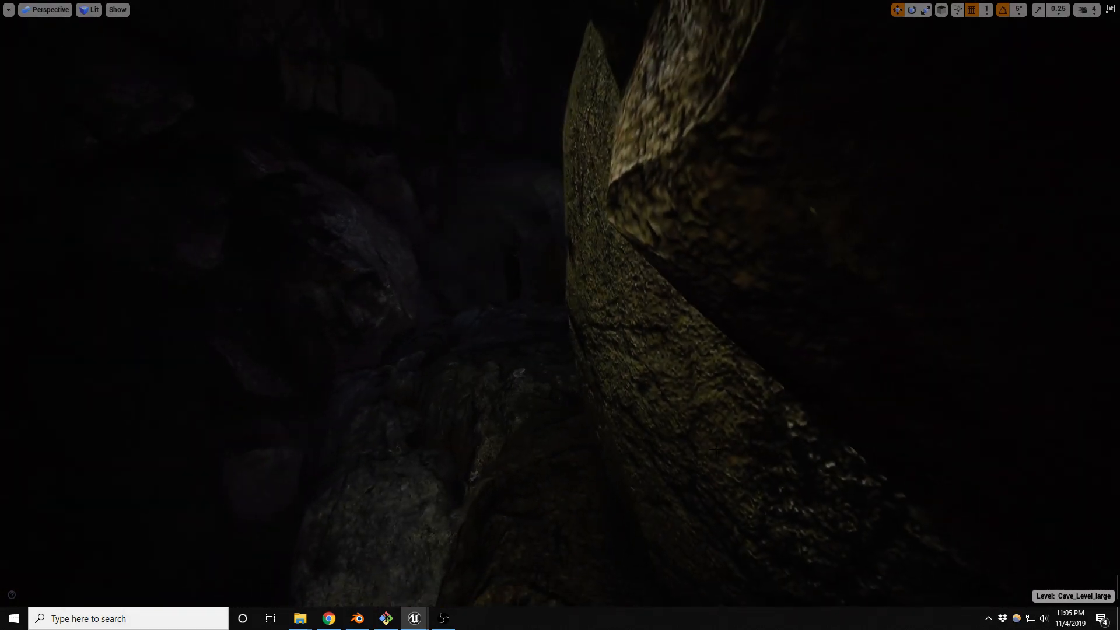
Examine the cave's rock walls and the boulders lying between the passage and the vine-covered area.
right_click_drag(560, 315, 1037, 216)
key("s")
key("w")
key("w")
right_click_drag(560, 315, 327, 373)
right_click_drag(560, 315, 755, 189)
key("w")
key("w")
key("a")
key("w")
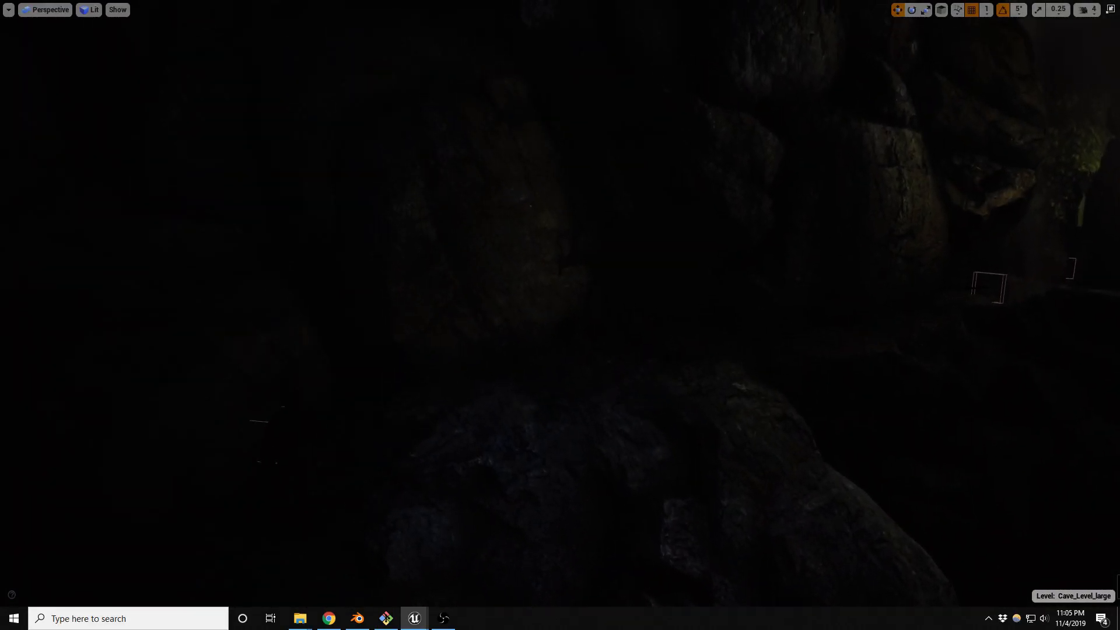
Show the editor icons and raise the CaveToMansion player start until it clears the rock beneath it.
key("g")
right_click_drag(514, 407, 525, 466)
key("e")
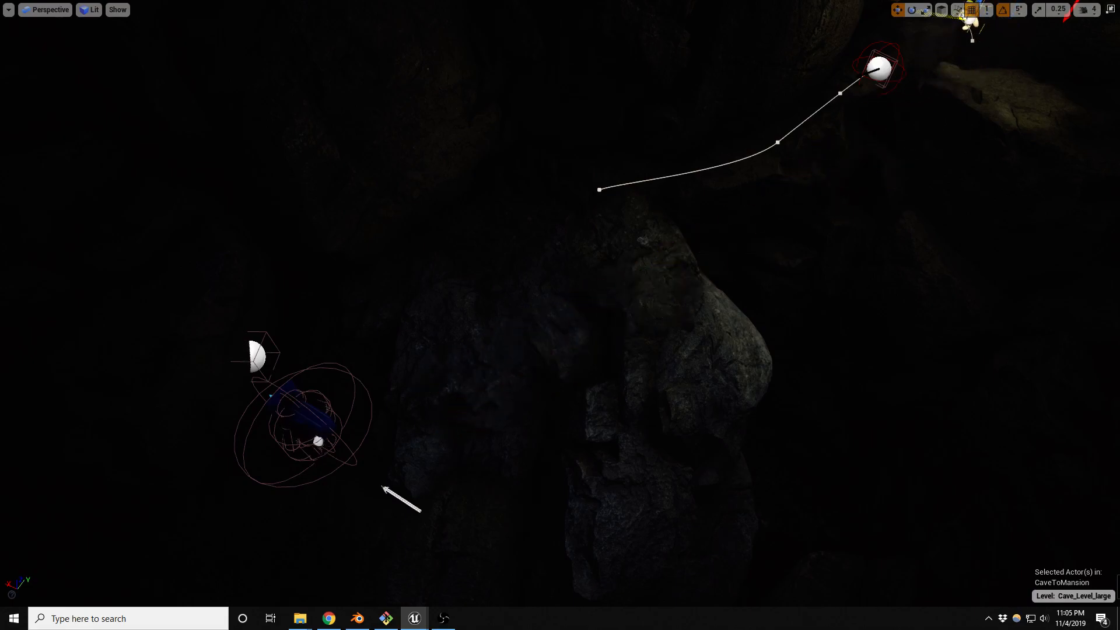
right_click_drag(560, 315, 510, 402)
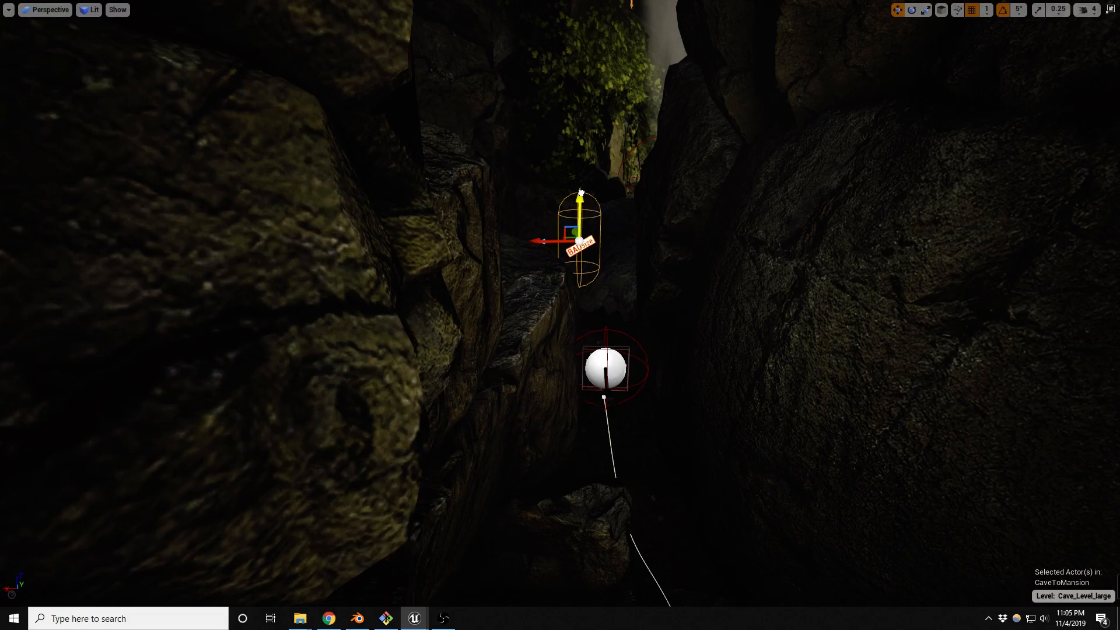
key("w")
mouse_move(560, 314)
right_mouse_down()
mouse_move(560, 274)
mouse_move(571, 321)
mouse_move(563, 317)
right_mouse_up()
key("s")
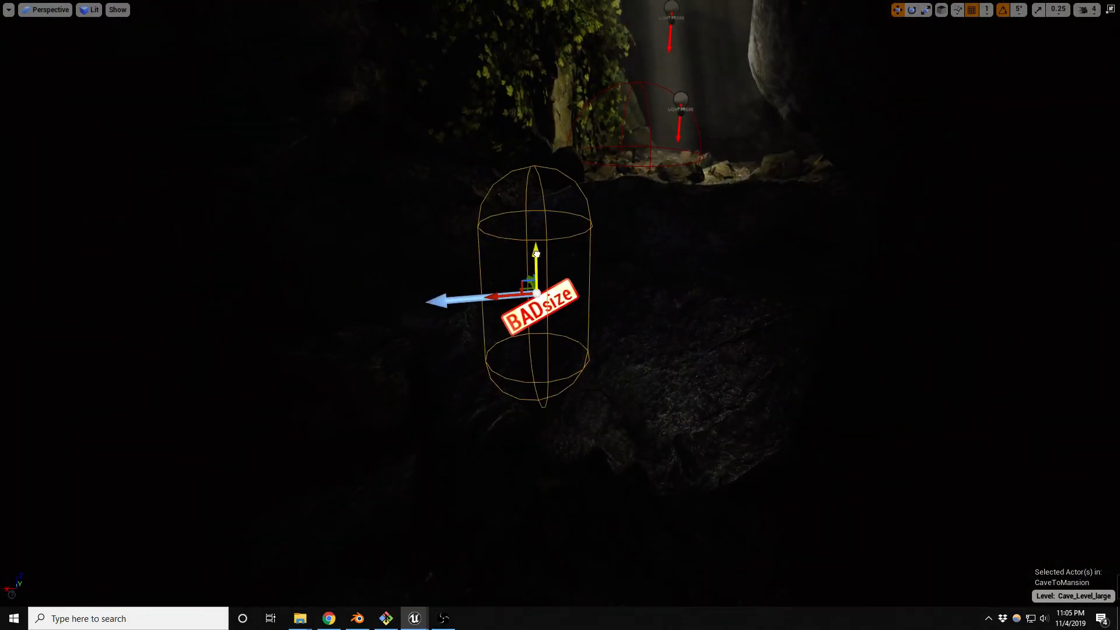
left_click_drag(535, 253, 537, 229)
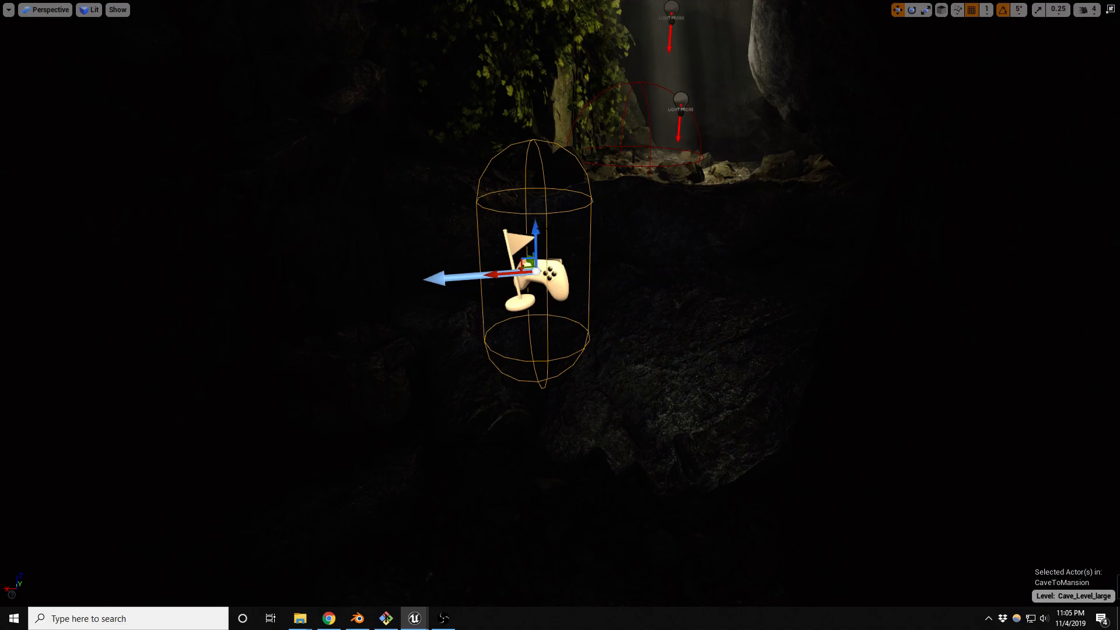
Playtest from the raised player start, climb onto the rocky ledge by the vines, and pick up the flashlight.
key("alt+p")
key("w")
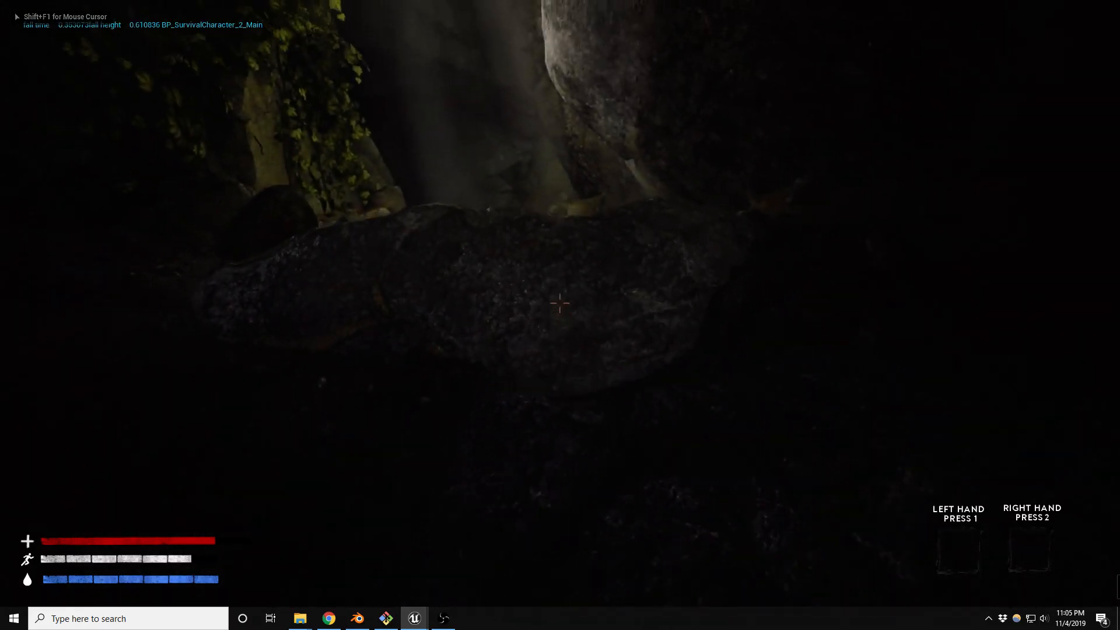
key("w")
key("space")
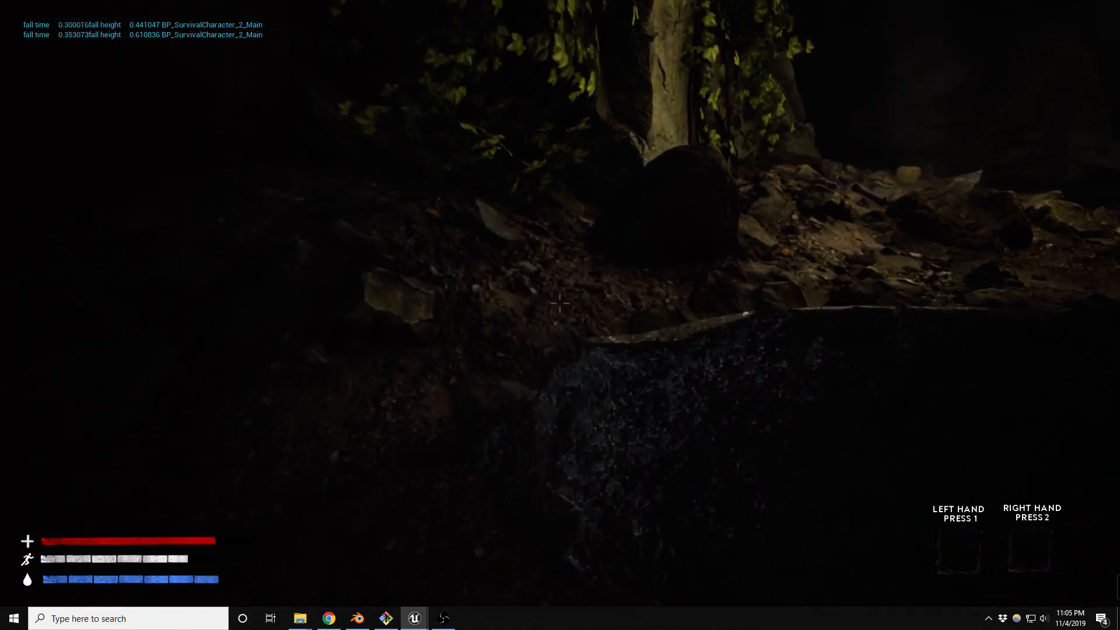
key("w")
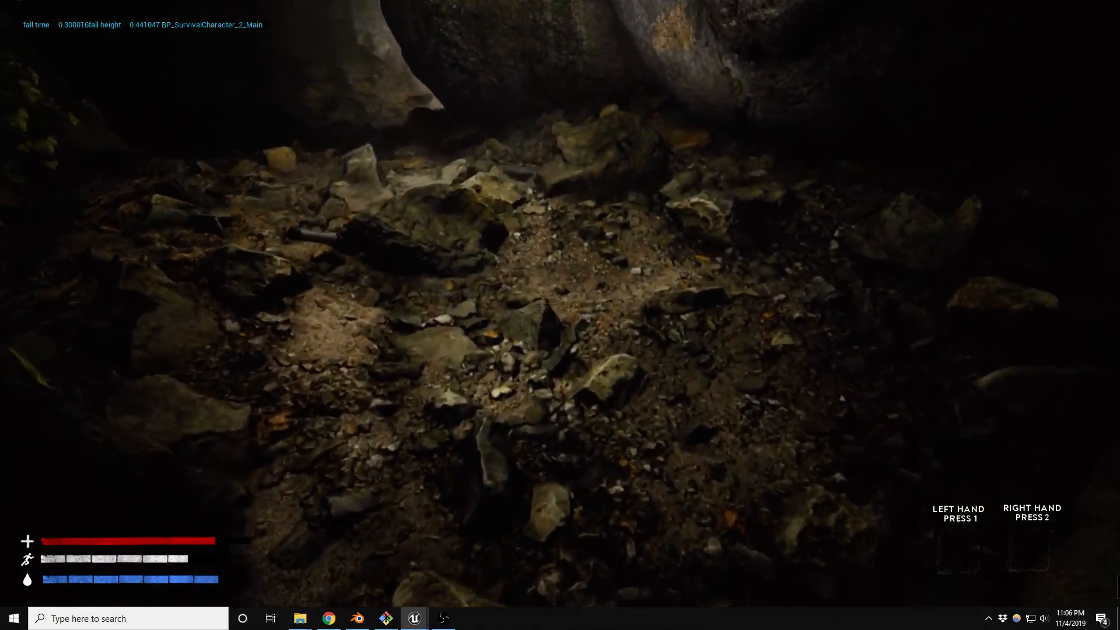
key("w")
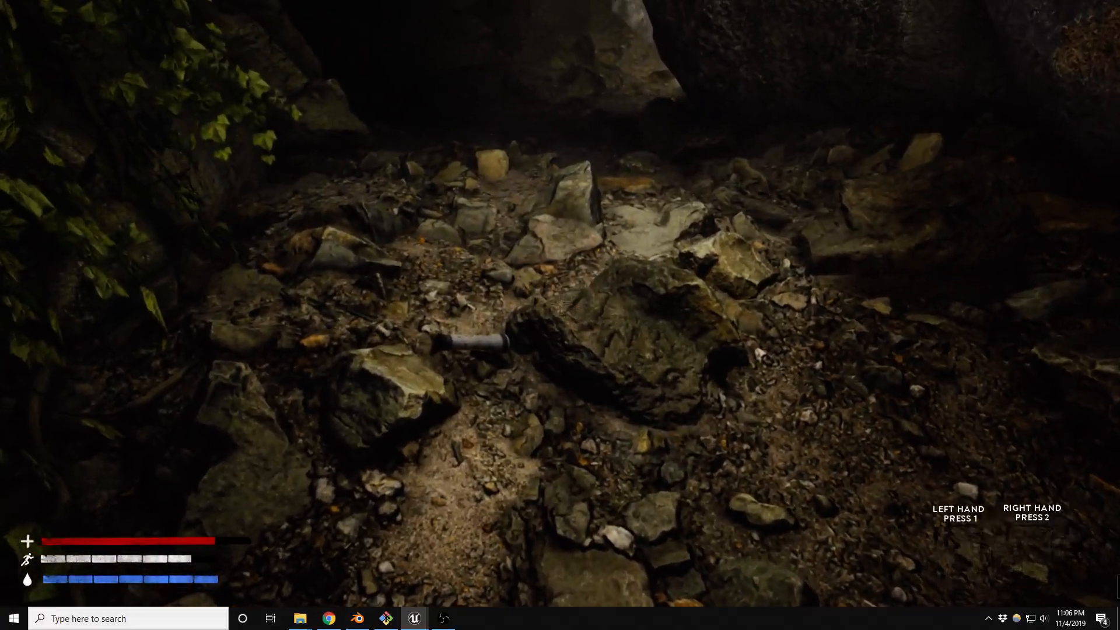
key("w")
key("e")
Equip the flashlight from the backpack inventory in the character's left hand.
key("w")
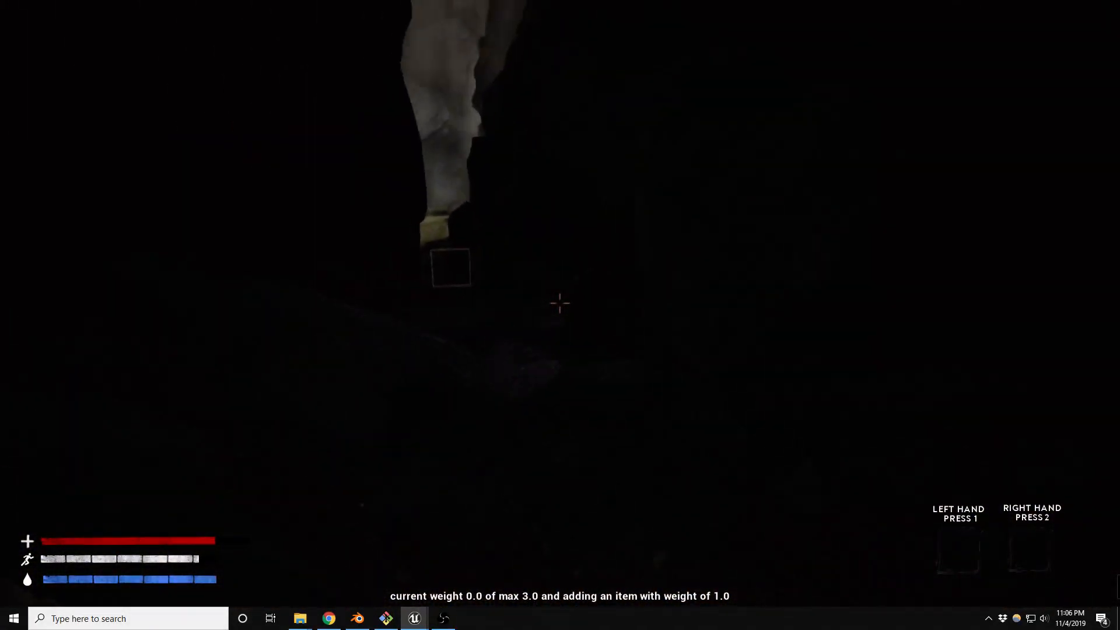
key("w")
key("i")
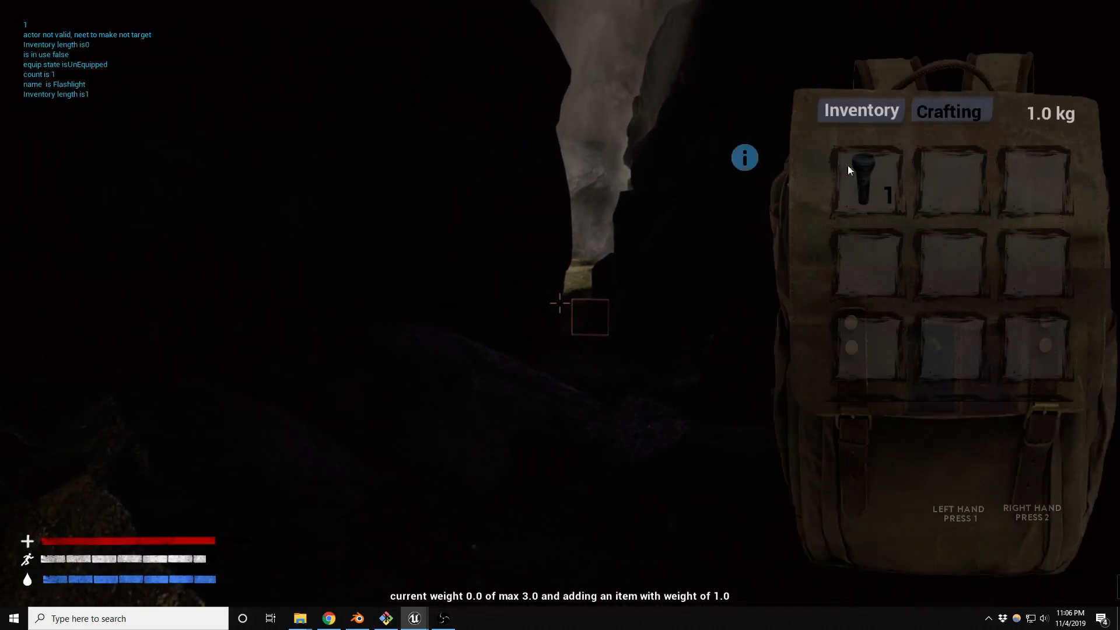
right_click(843, 168)
left_click(872, 290)
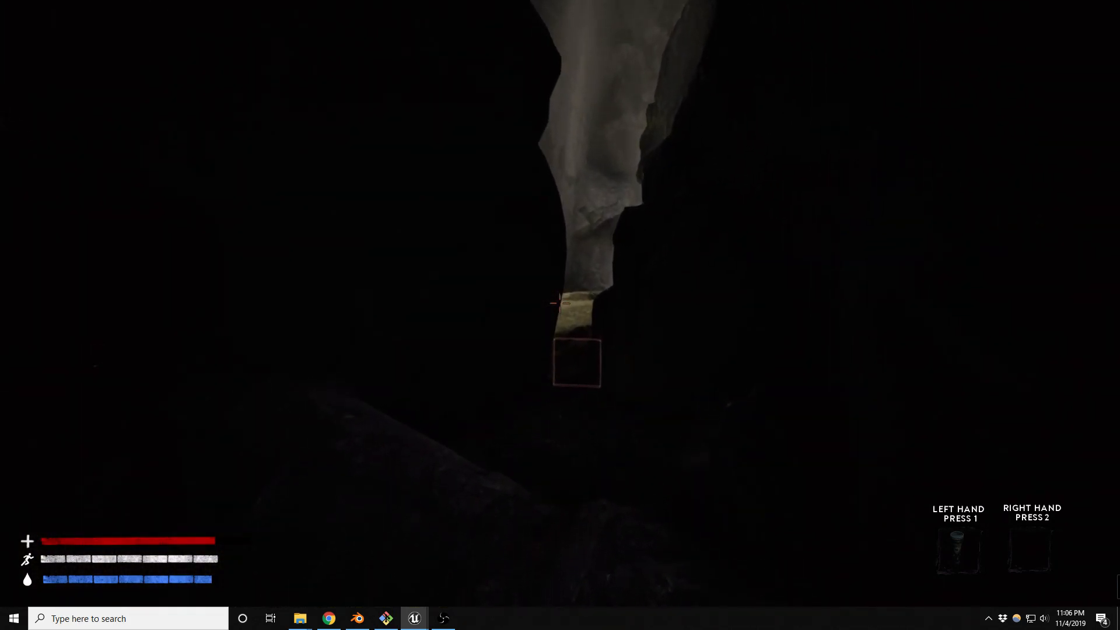
Walk through the narrow dark passage toward the lit ground and draw the flashlight.
key("w")
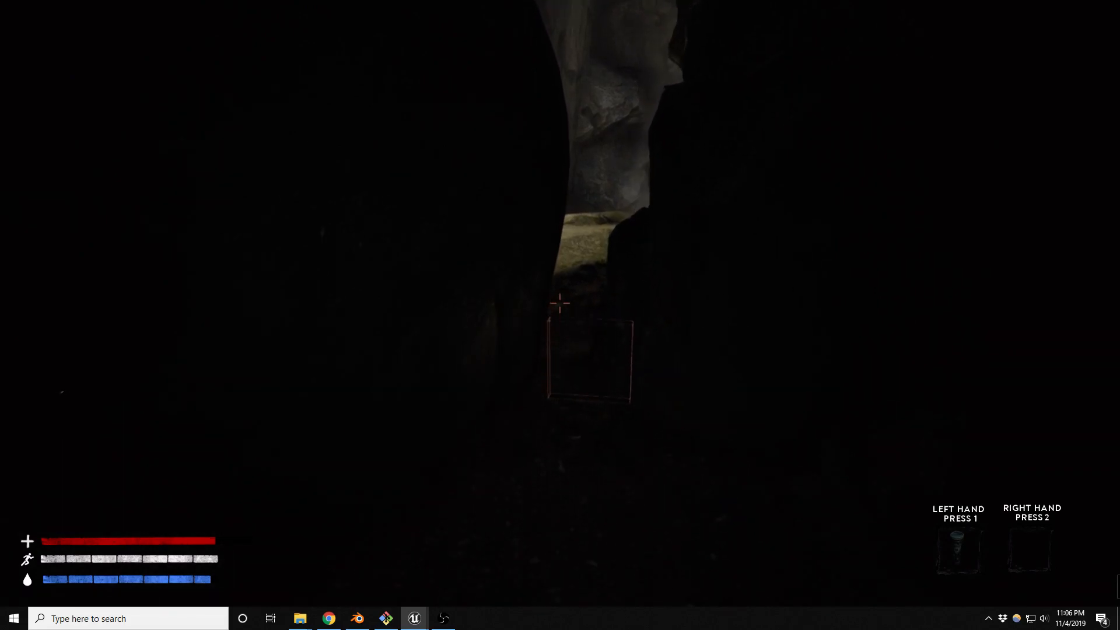
key("w")
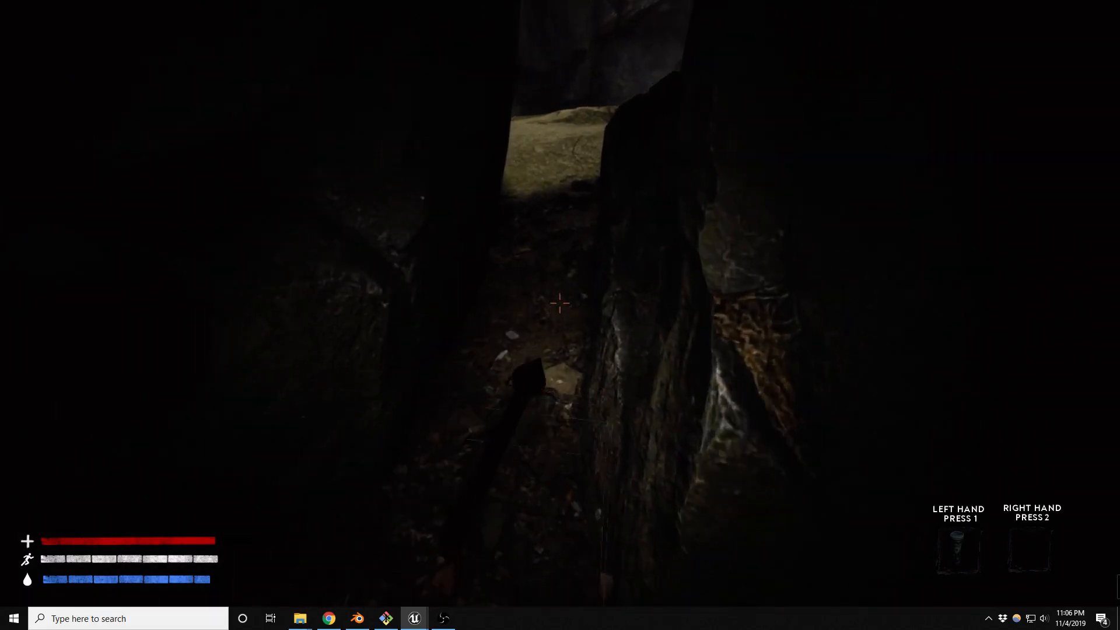
key("w")
key("1")
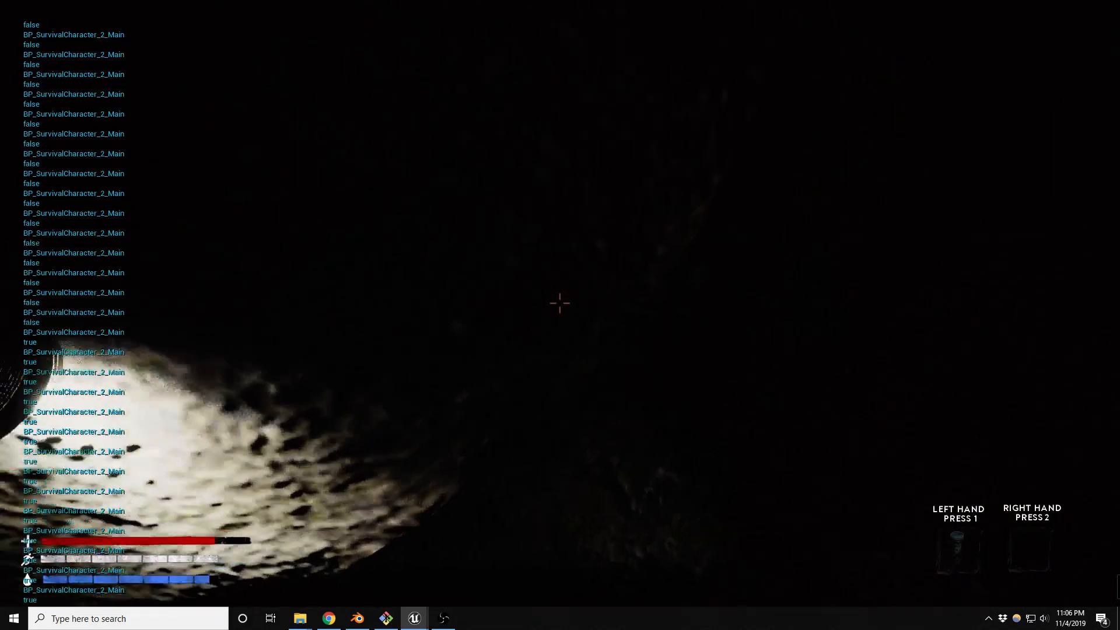
Playtest the flashlight on the large boulders beyond the passage and move across to the neighbouring rock slab.
key("w")
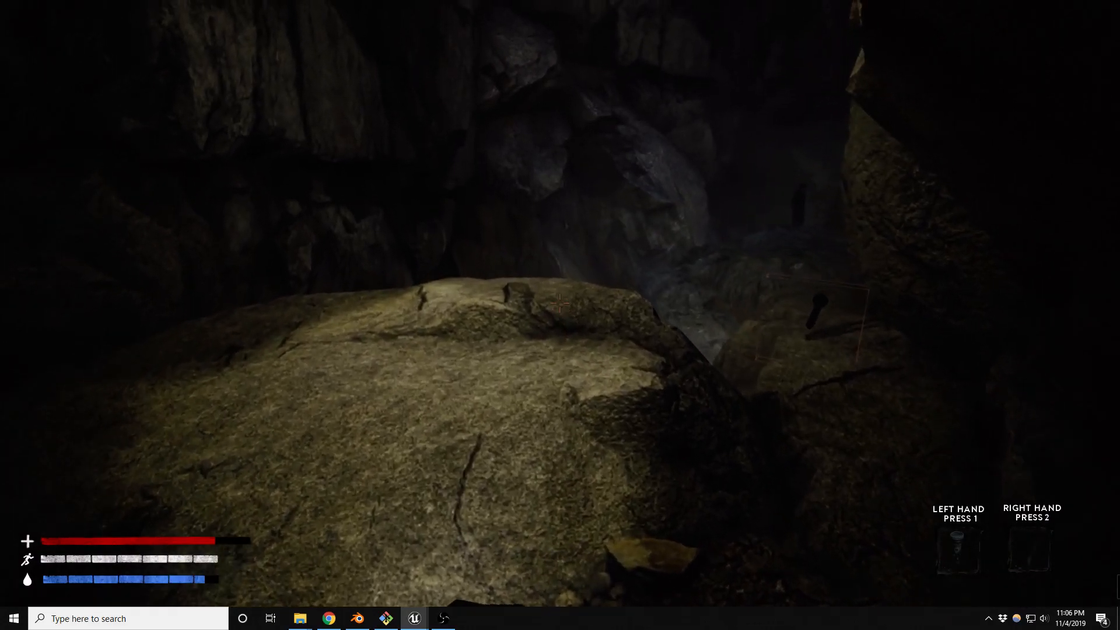
key("w")
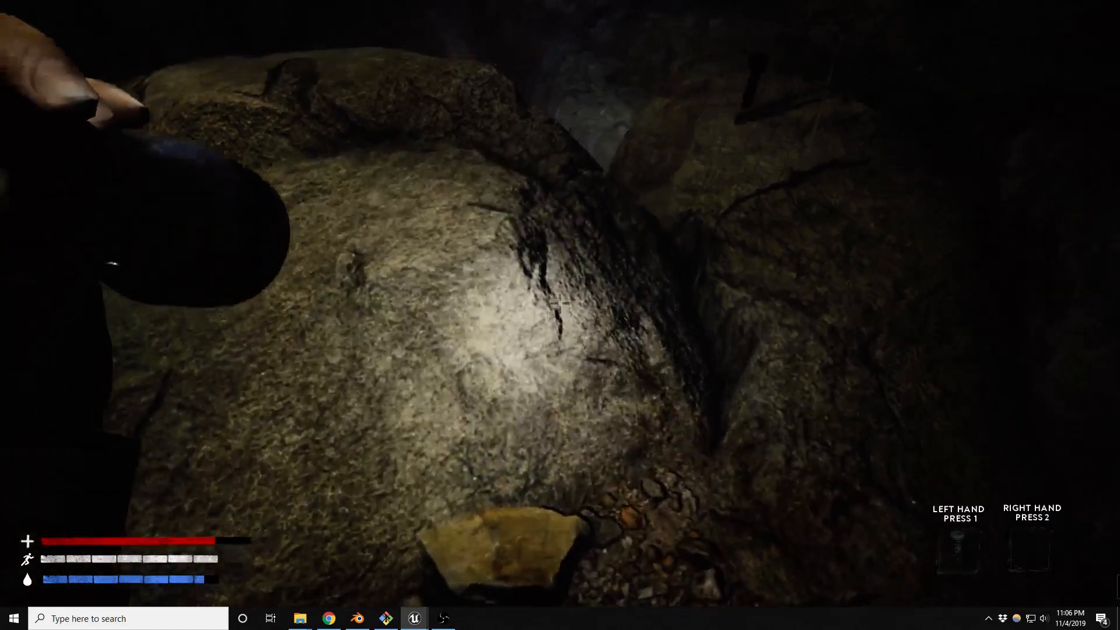
key("w")
key("w")
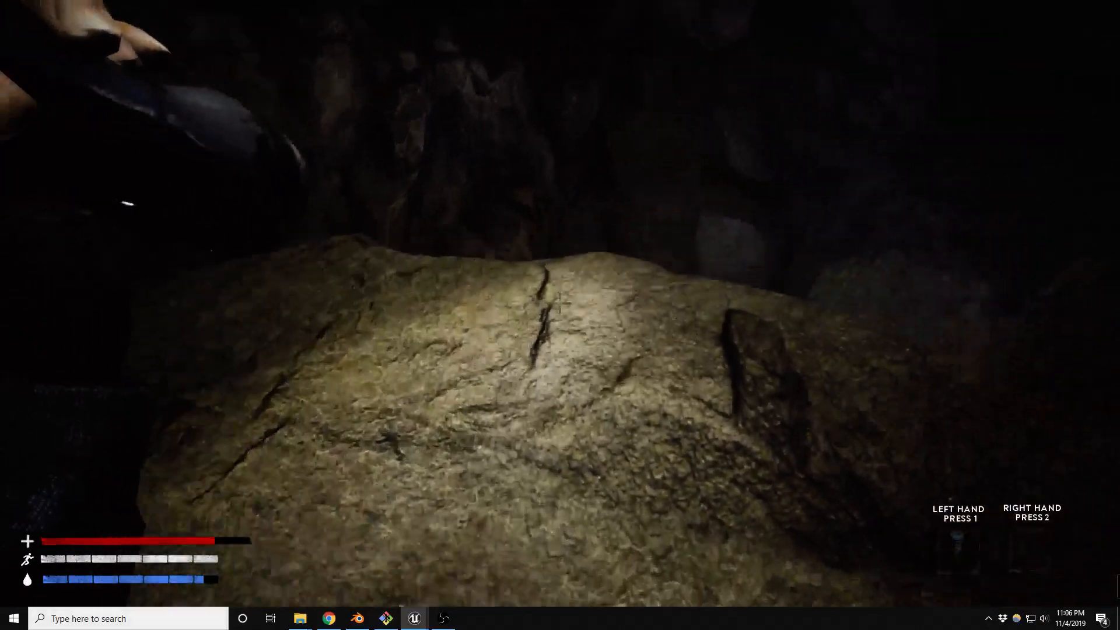
key("w")
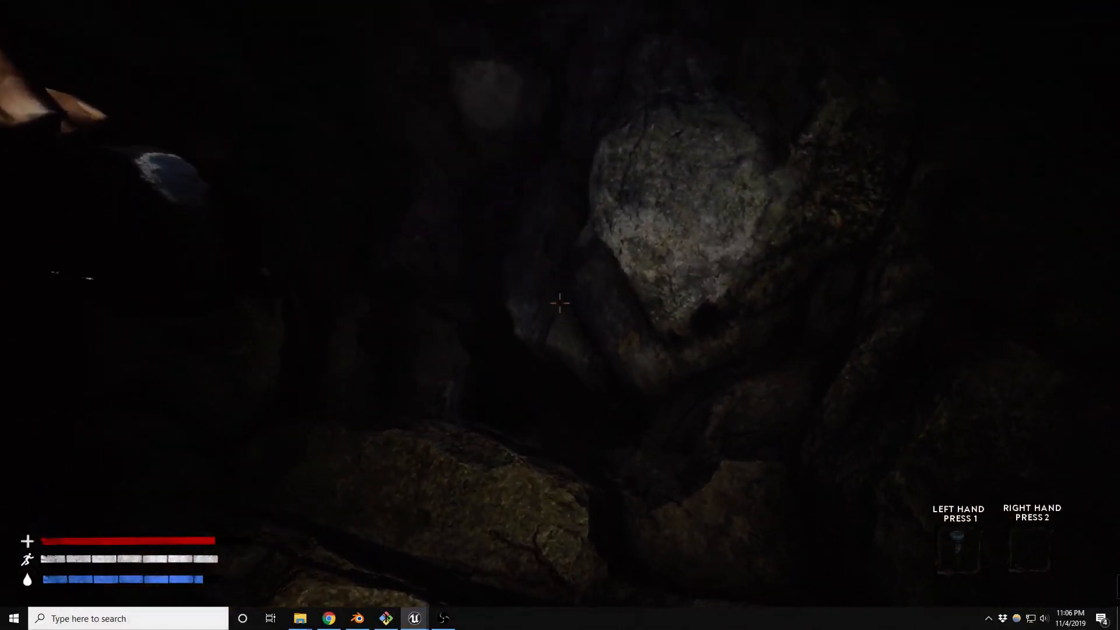
key("d")
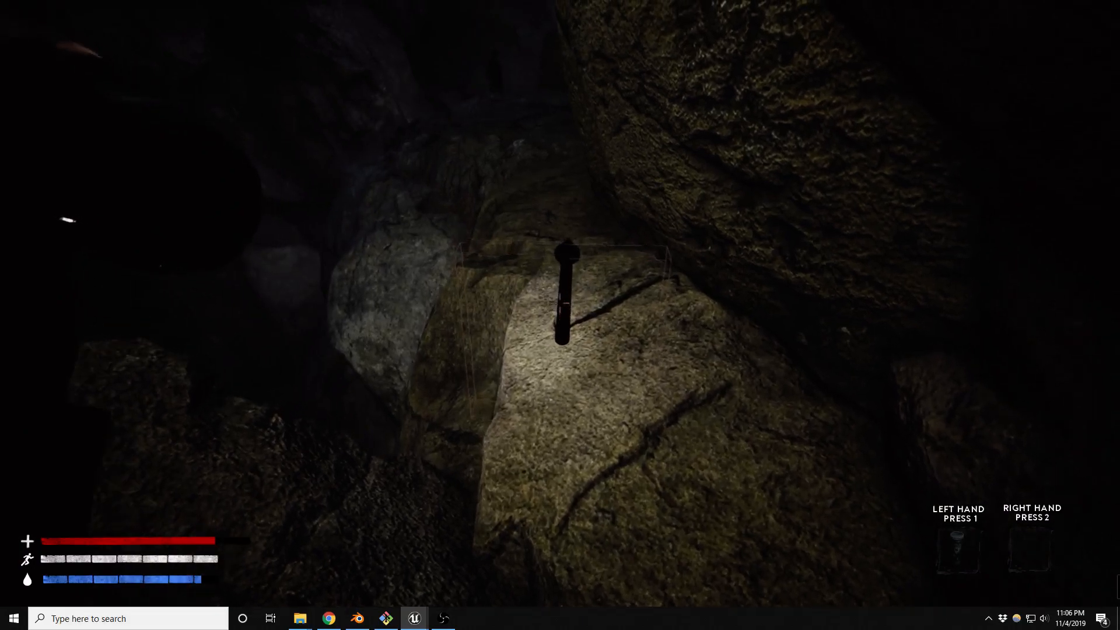
key("w")
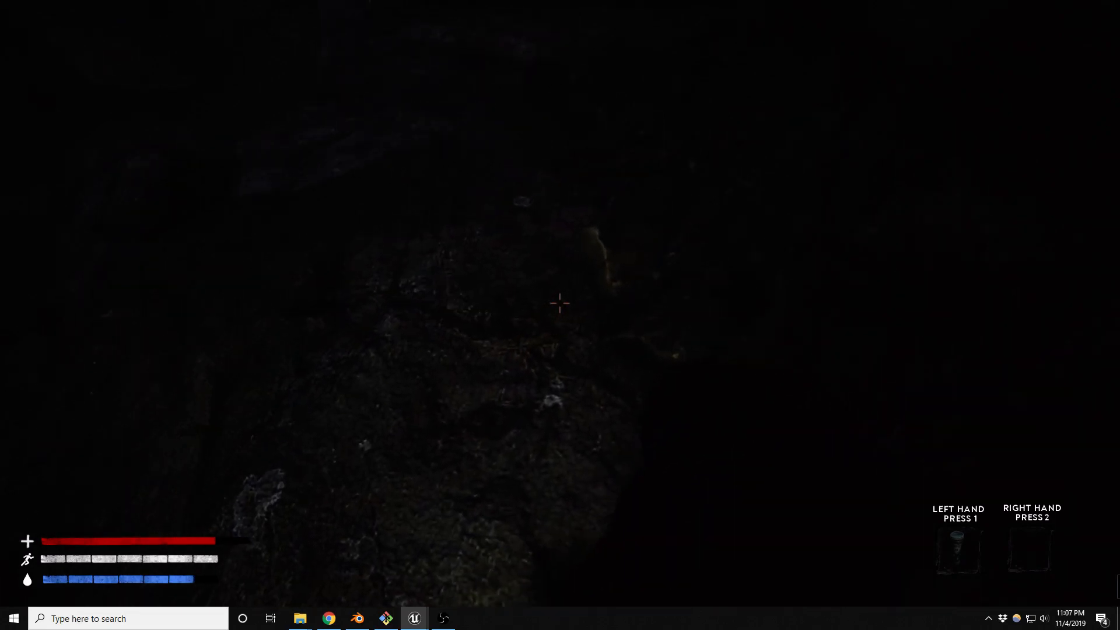
Jump past the low rock ledge and advance along the dark rock surface by flashlight.
key("w")
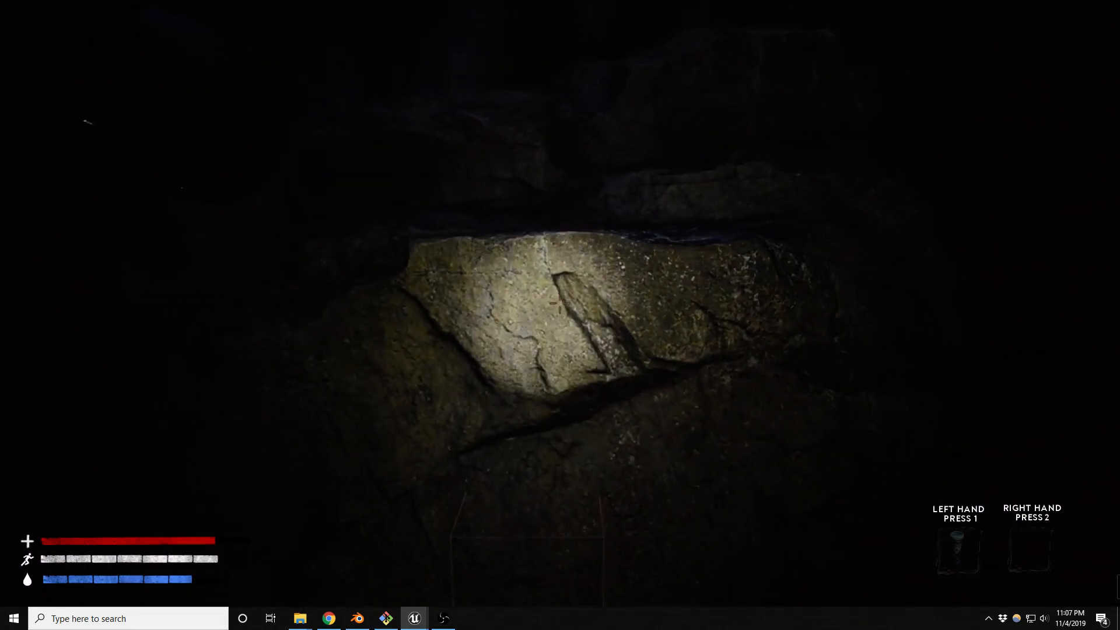
key("w")
key("space")
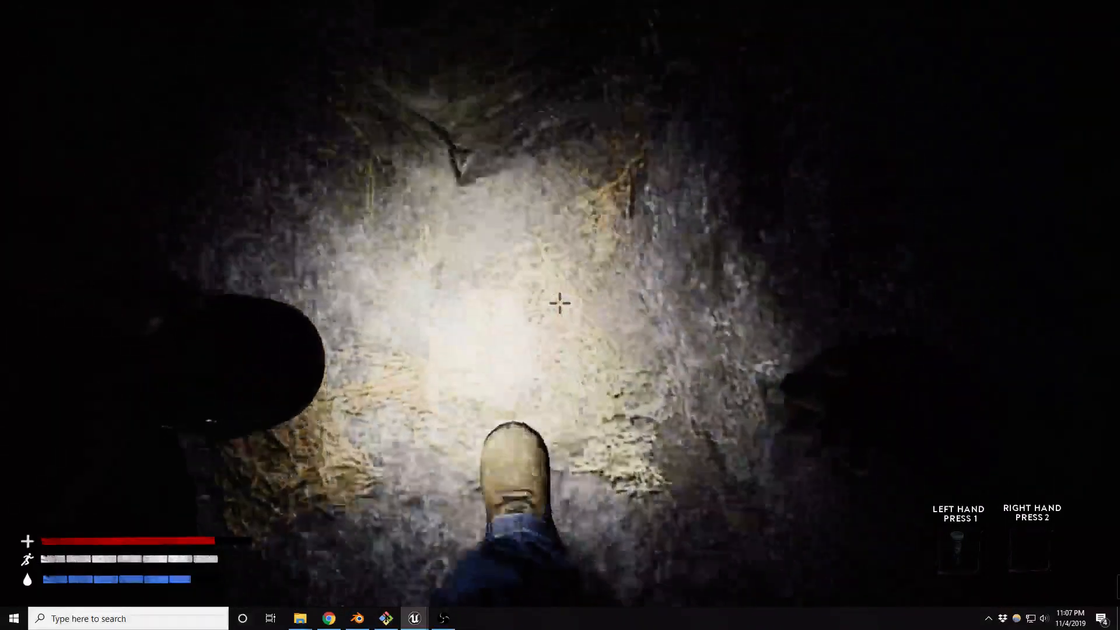
key("w")
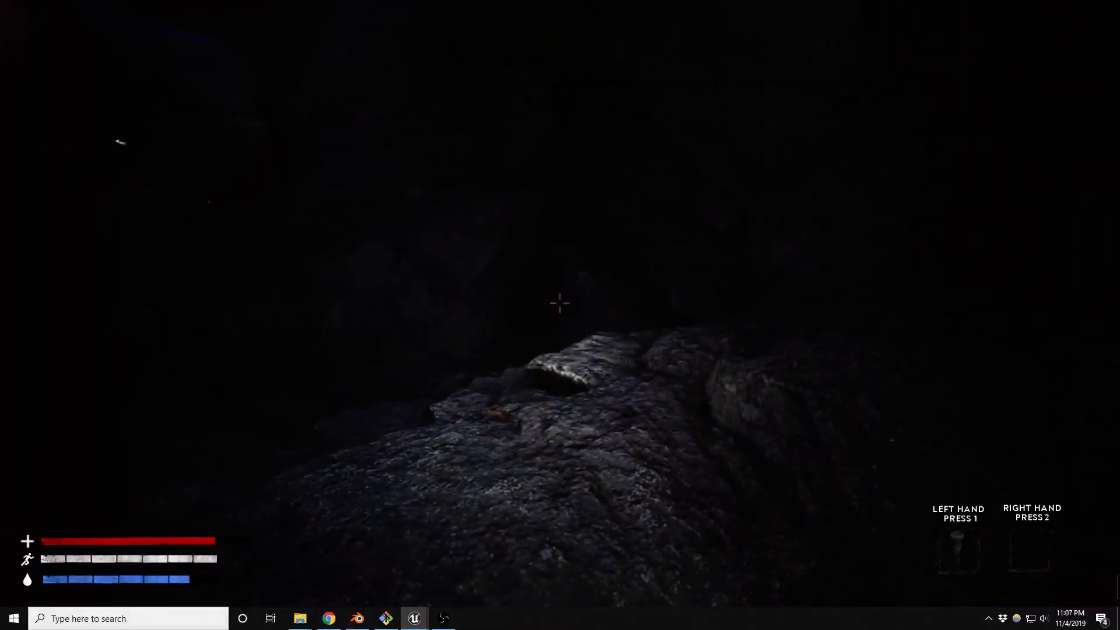
key("w")
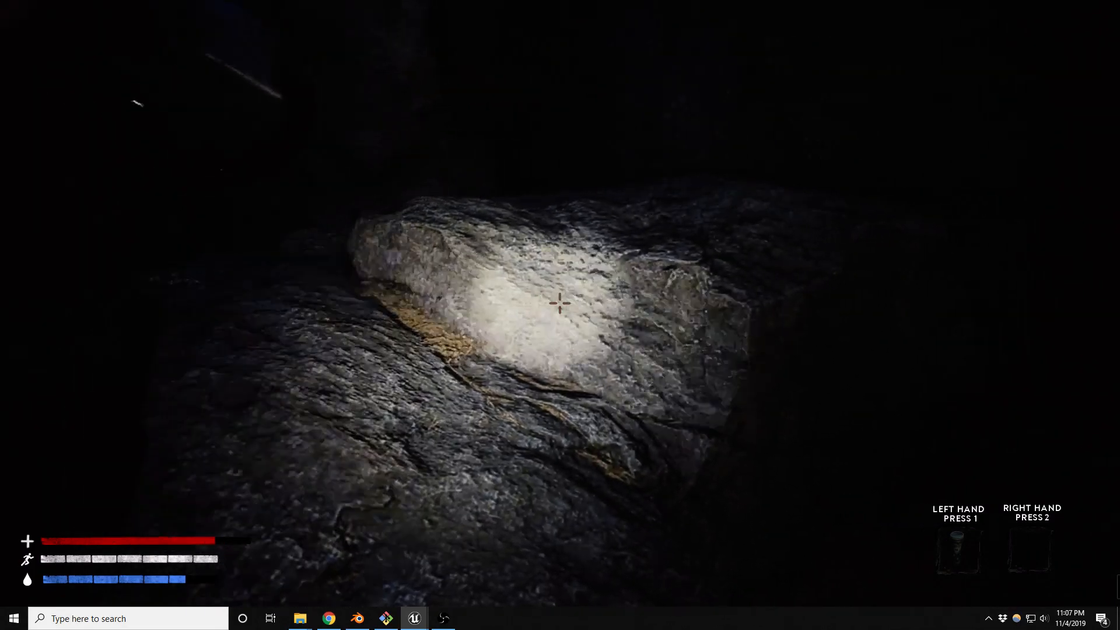
Cross the uneven rocks by flashlight to the yellow glow stick beside the carabiner.
key("w")
key("s")
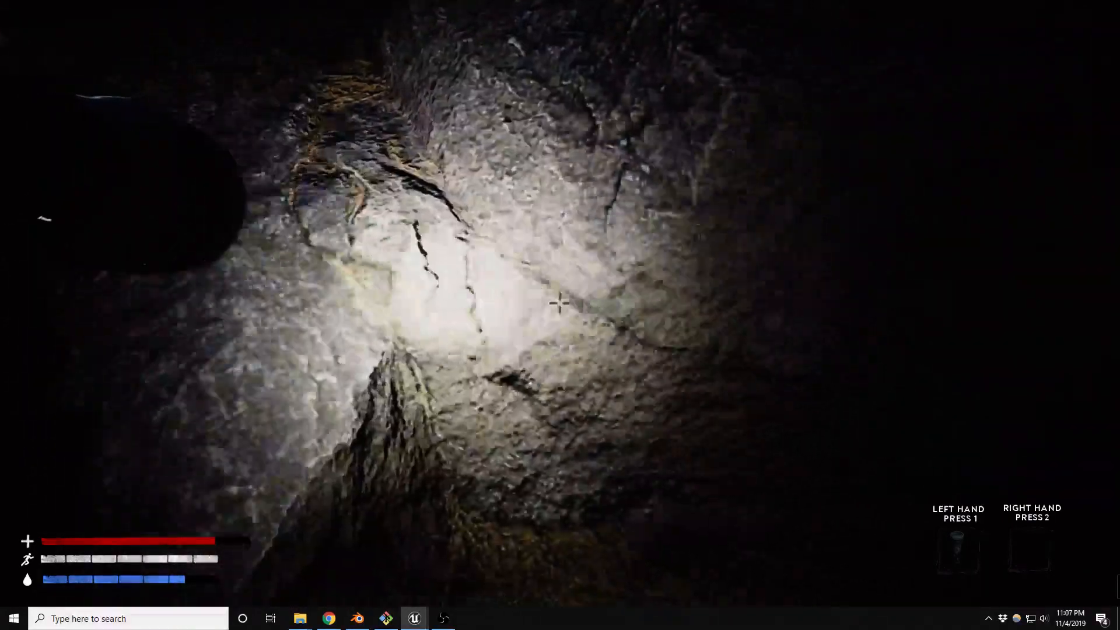
key("w")
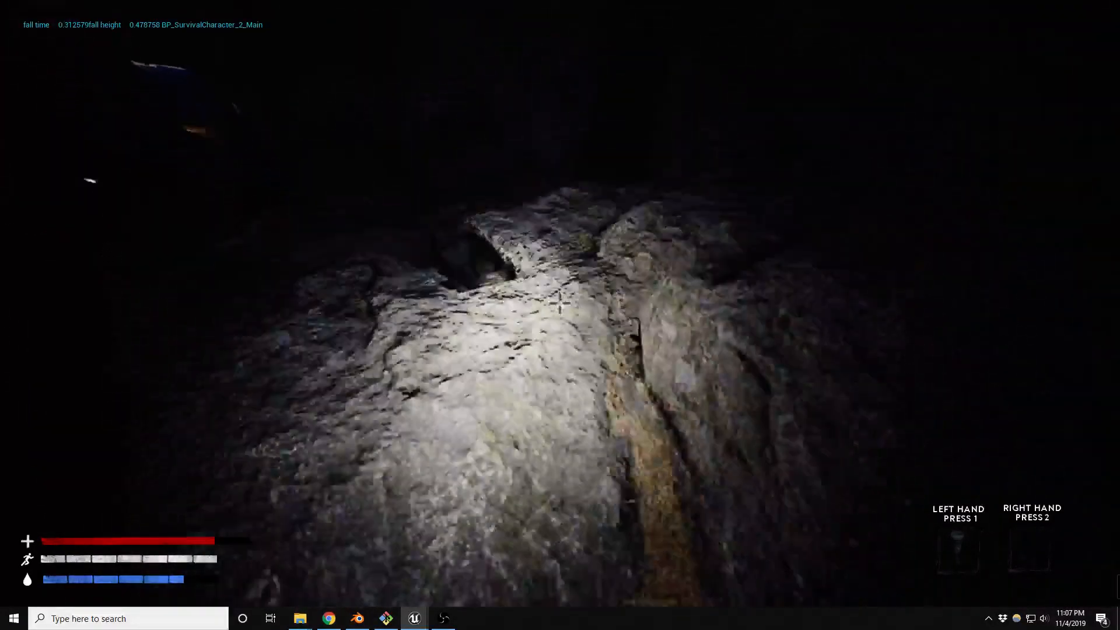
key("w")
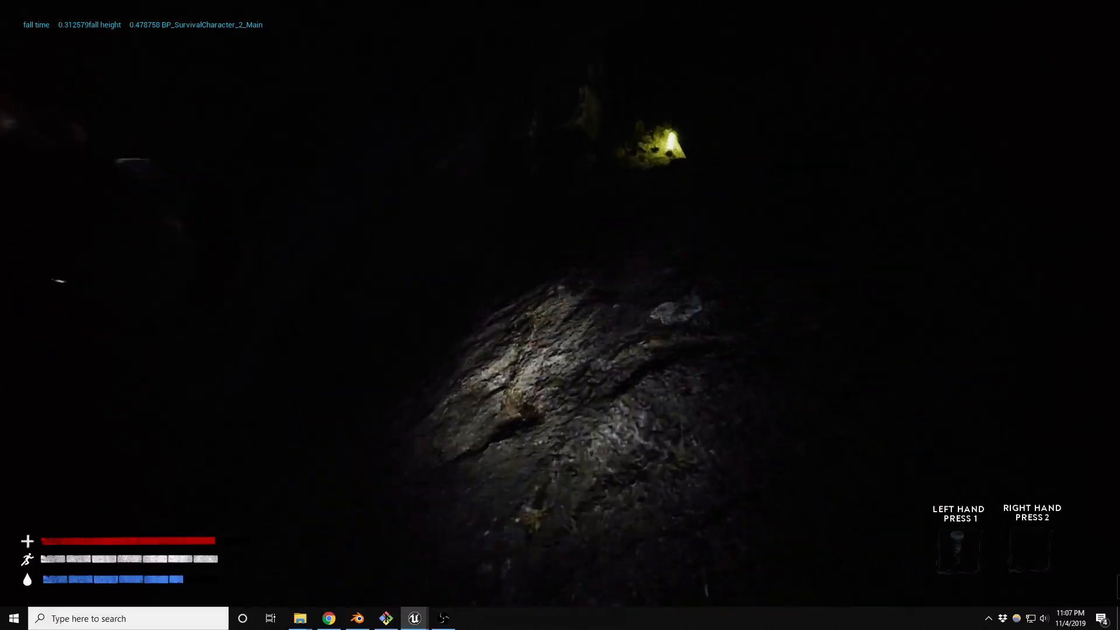
key("w")
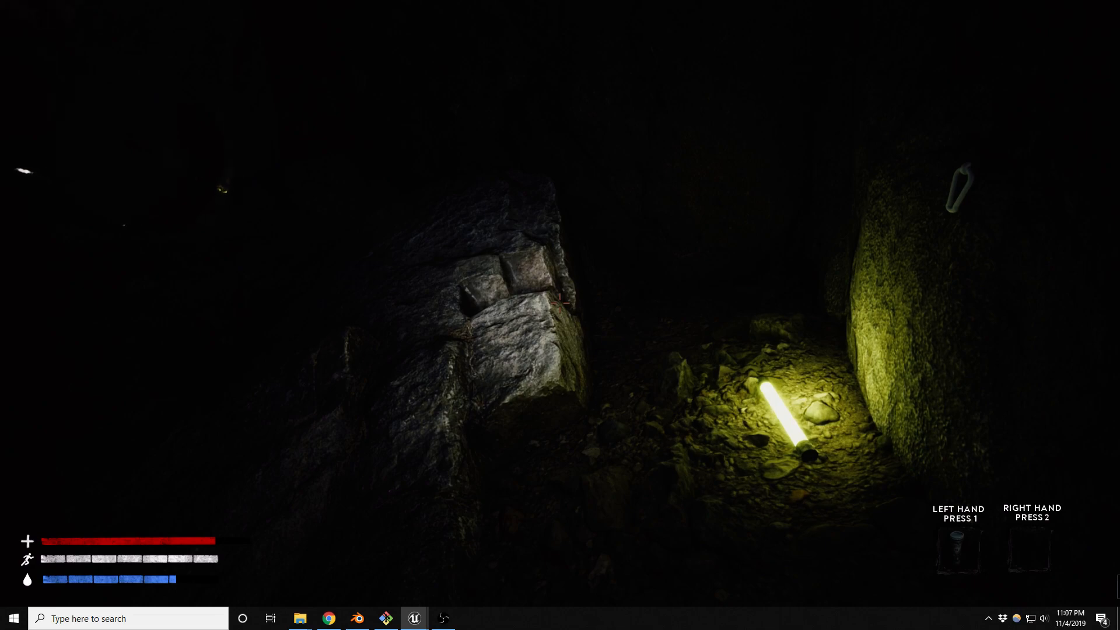
Check the dark cave beyond the glow stick, holster the flashlight, and end the playtest.
key("w")
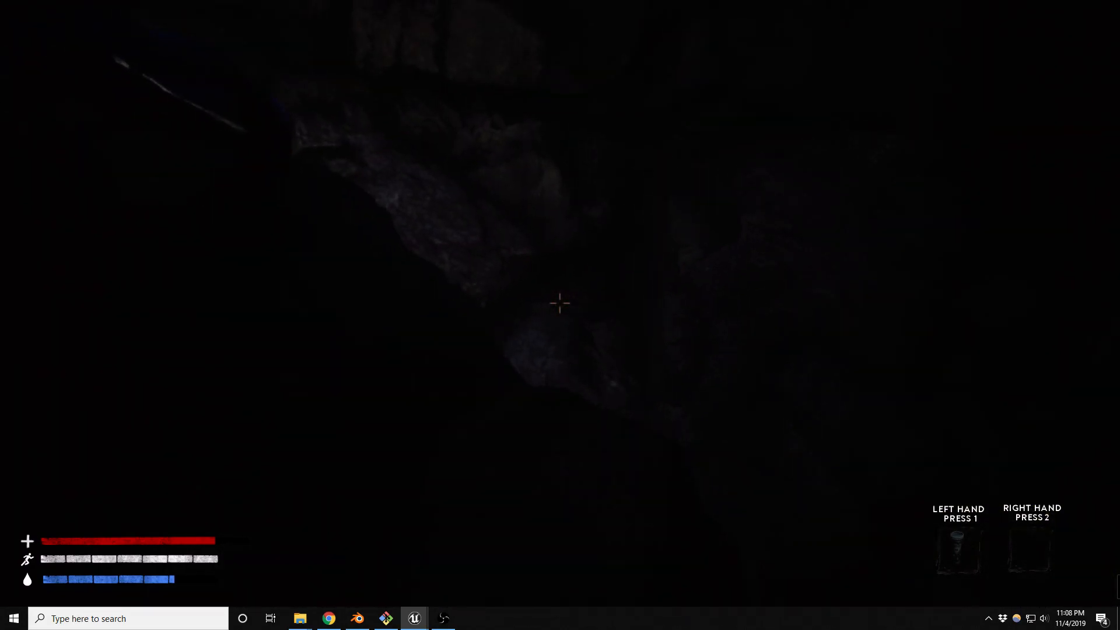
key("1")
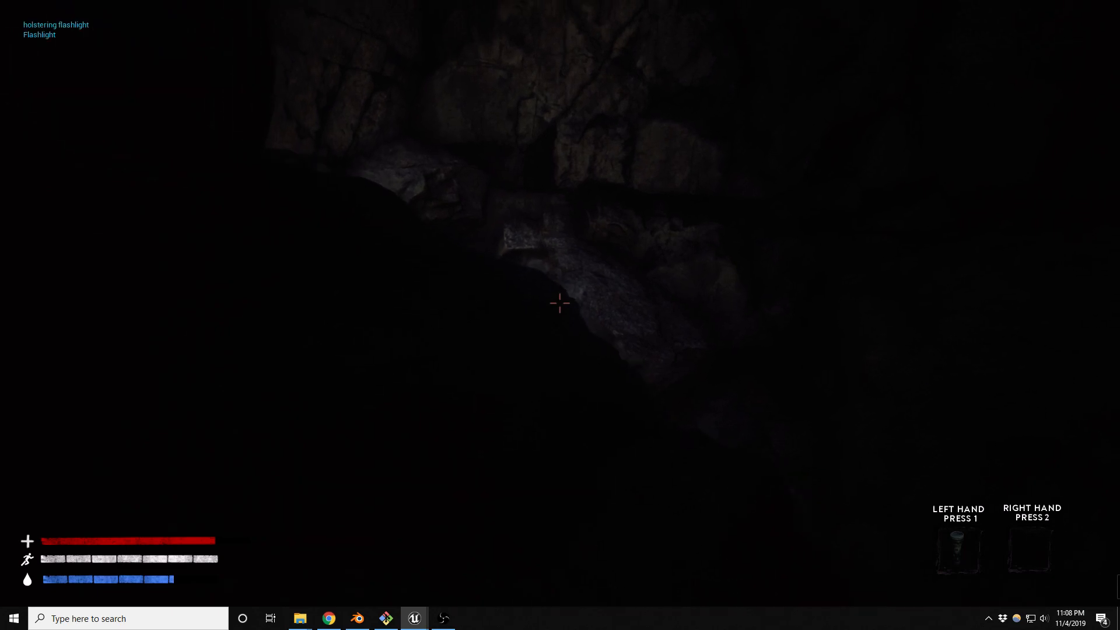
key("Escape")
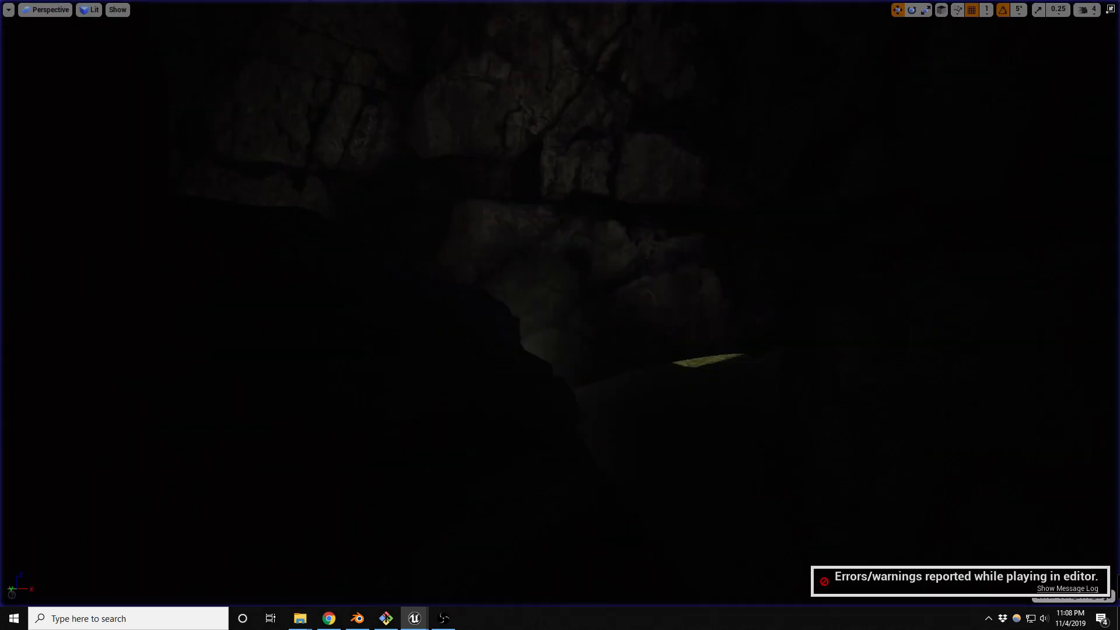
Select the large cliff beside the light shaft and open its Aset_rivav_LOD0 static mesh for inspection.
right_click_drag(560, 315, 386, 243)
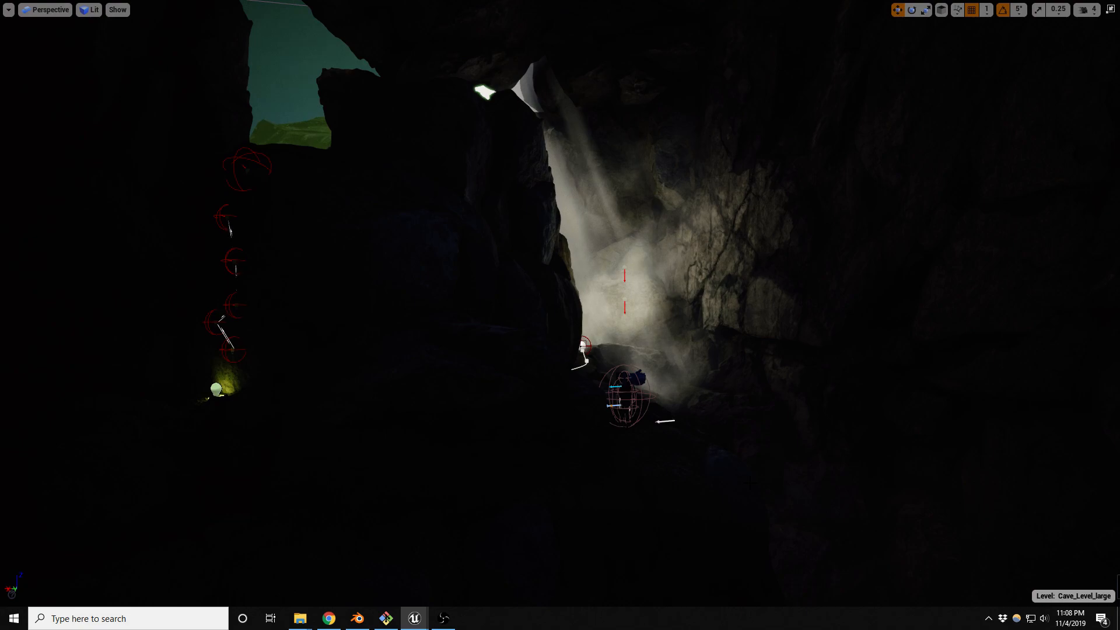
left_click(772, 290)
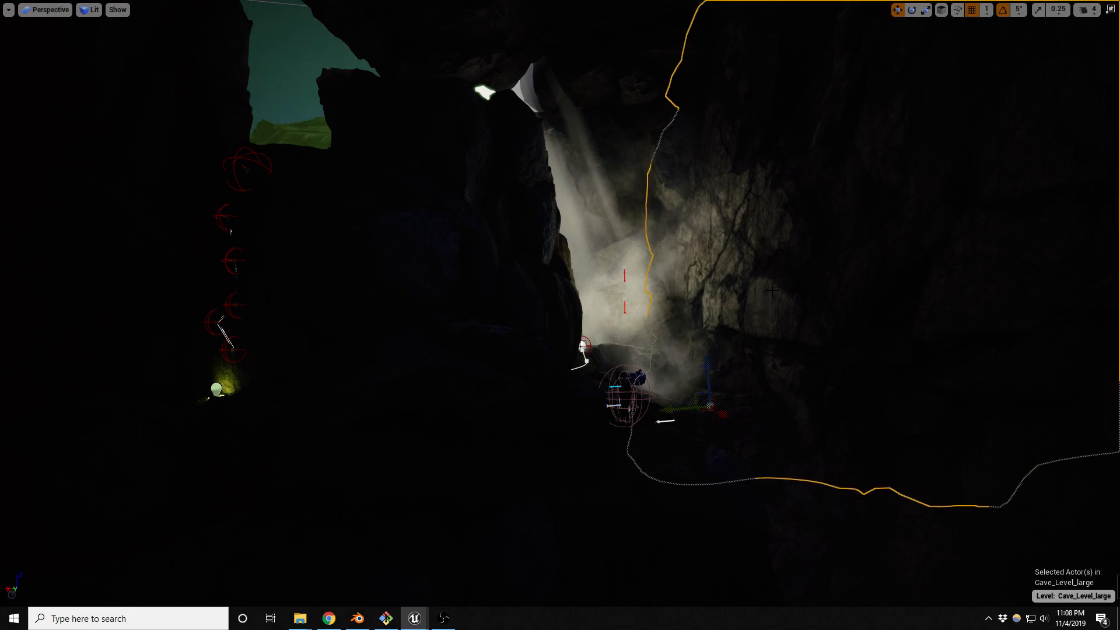
key("F11")
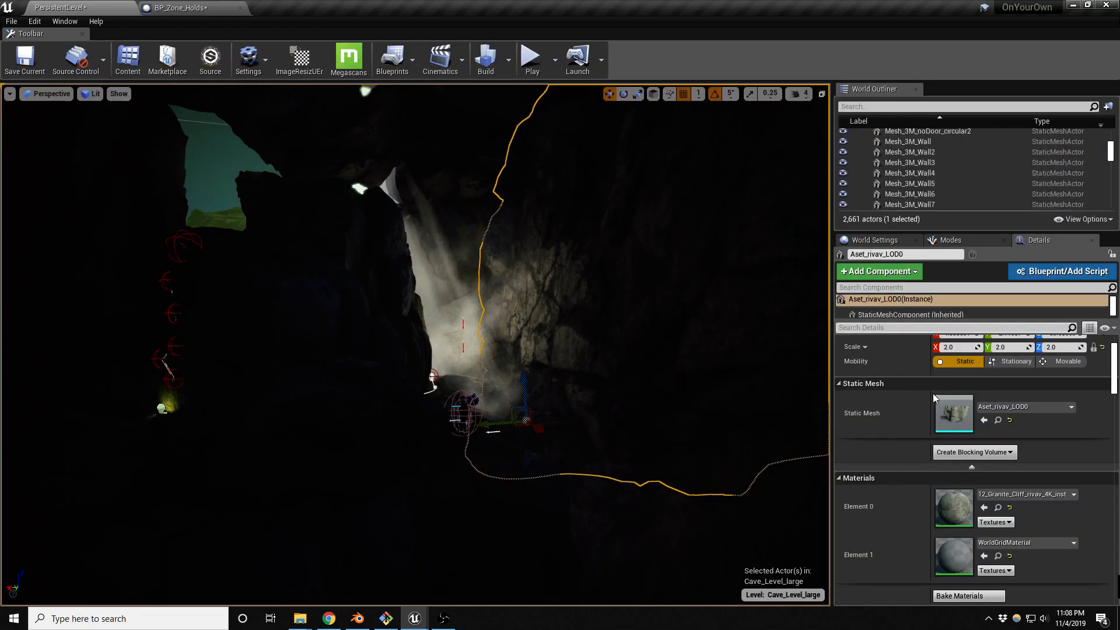
double_click(969, 418)
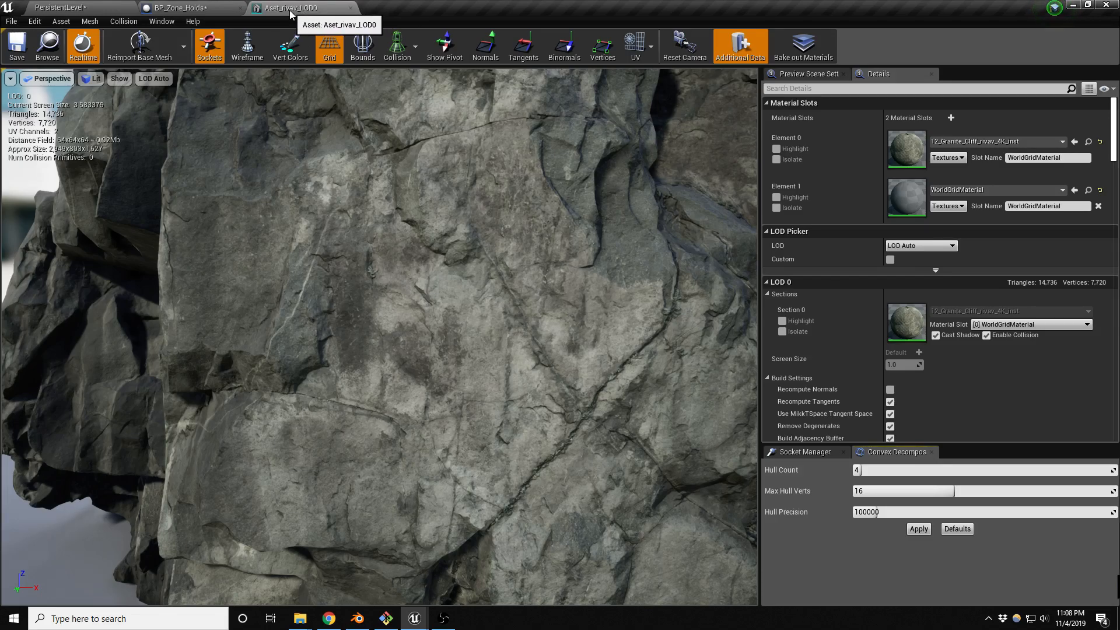
Examine the Aset_rivav_LOD0 cliff mesh from several angles, close it, and return to the level.
scroll(474, 321, "down", 6)
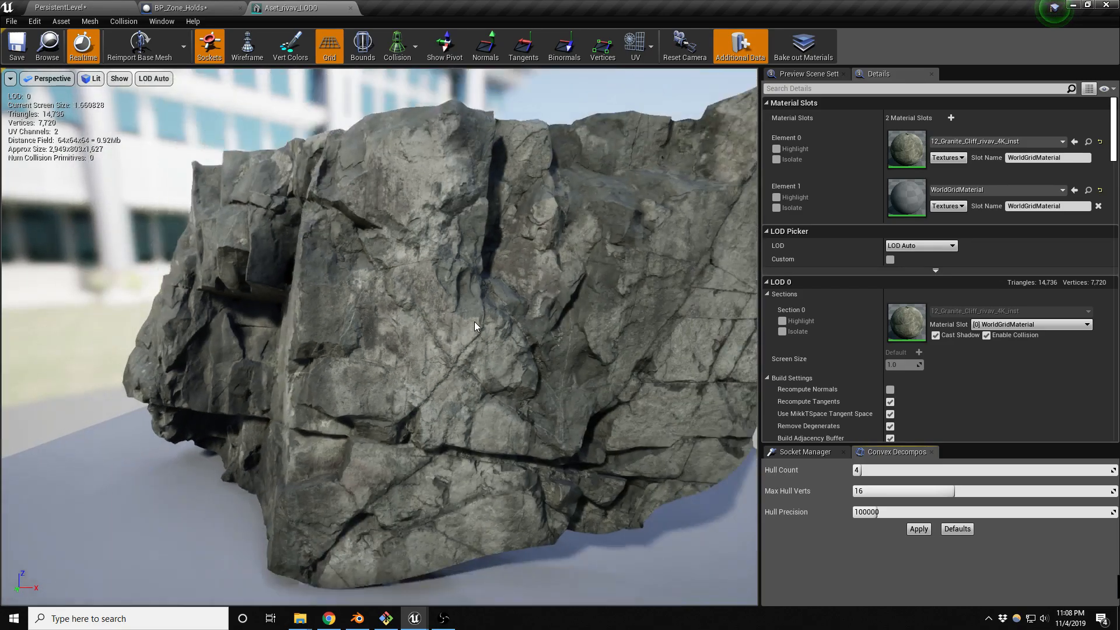
left_click_drag(475, 321, 449, 321)
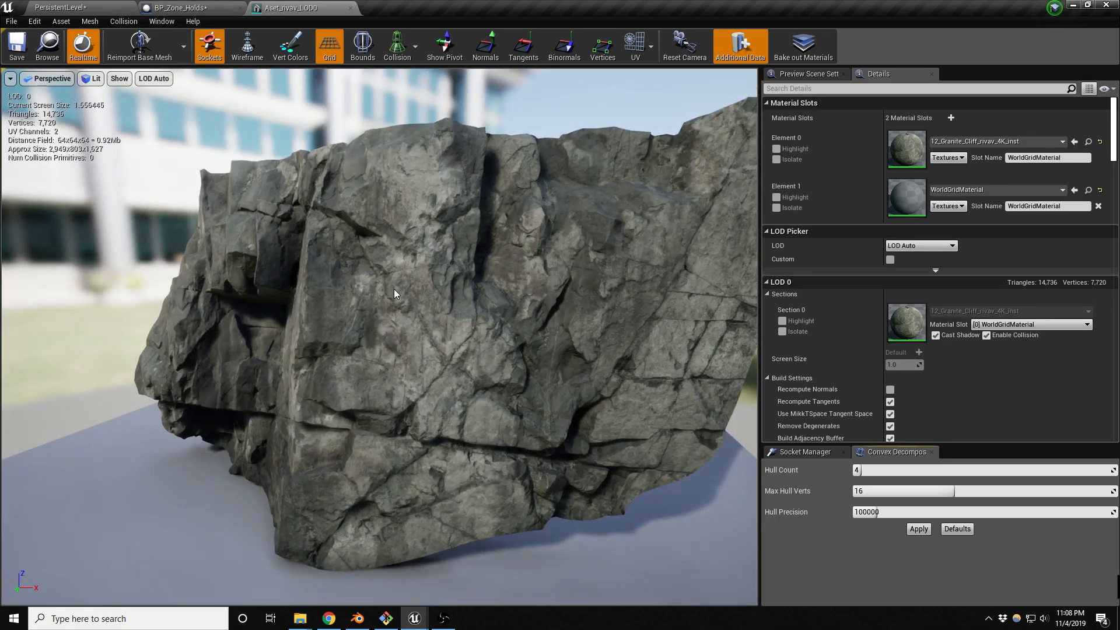
left_click_drag(353, 306, 312, 287, "alt")
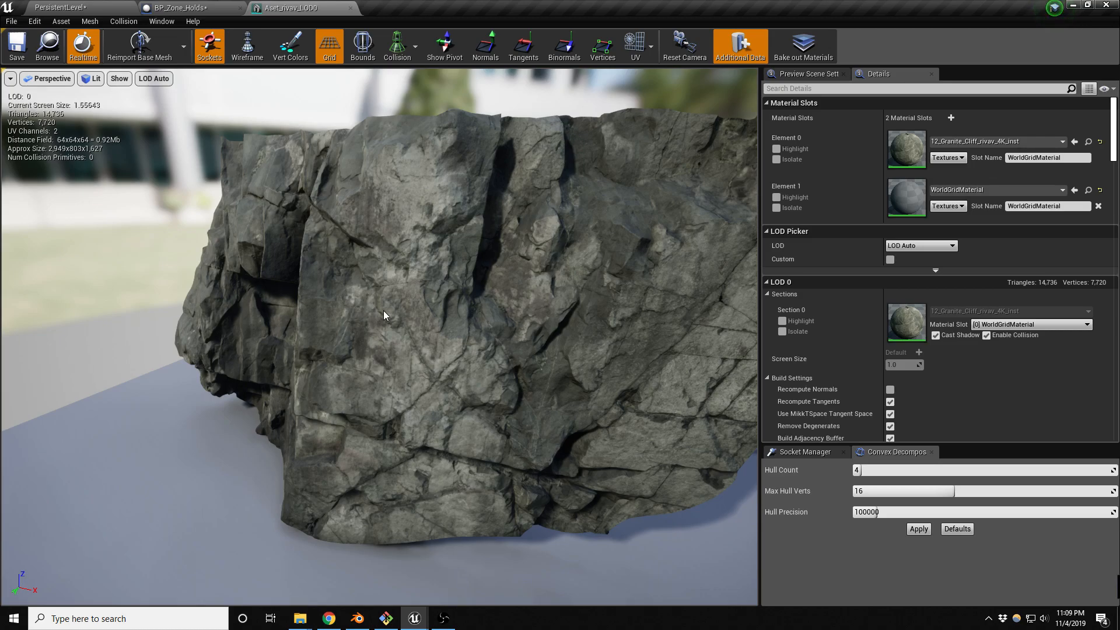
left_click_drag(354, 325, 320, 345, "alt")
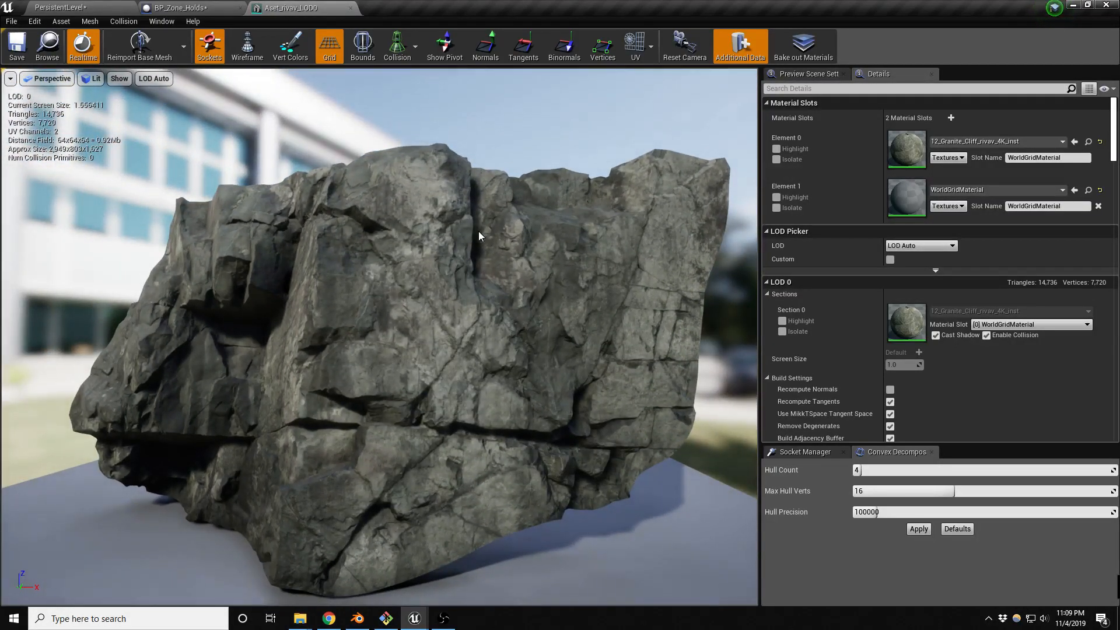
left_click_drag(311, 251, 198, 251, "alt")
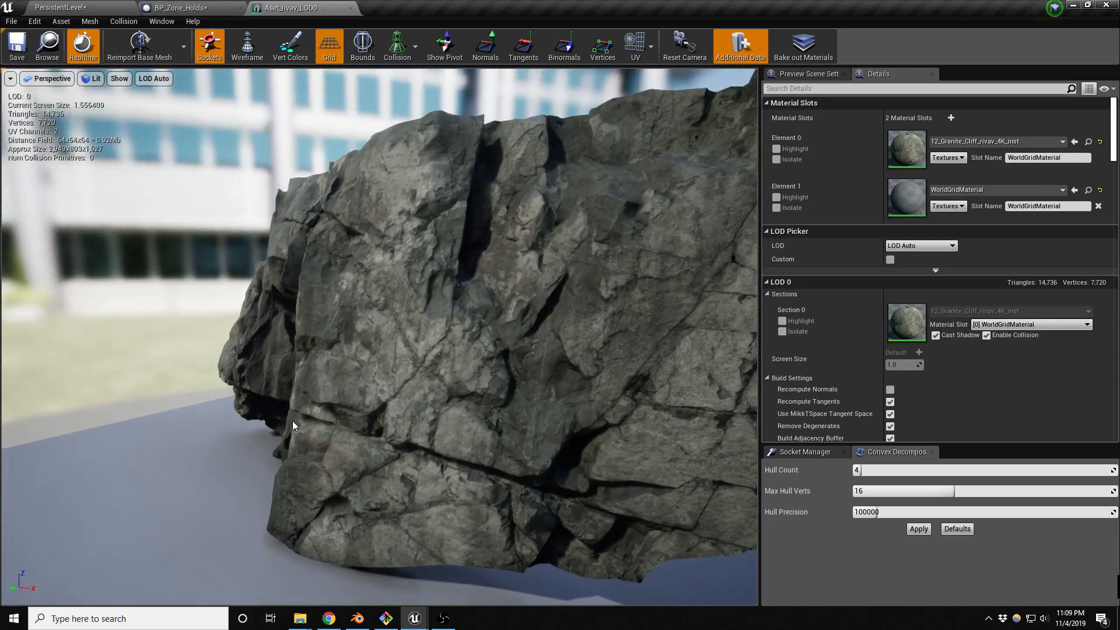
left_click_drag(316, 191, 384, 361, "alt")
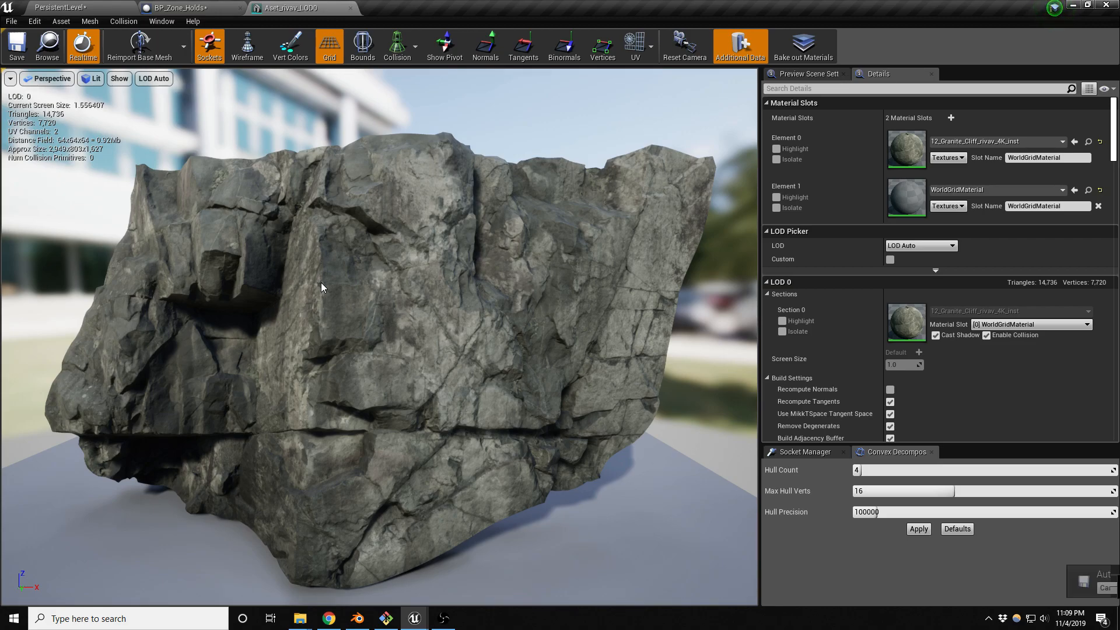
left_click_drag(463, 336, 508, 337)
right_click_drag(489, 335, 434, 312)
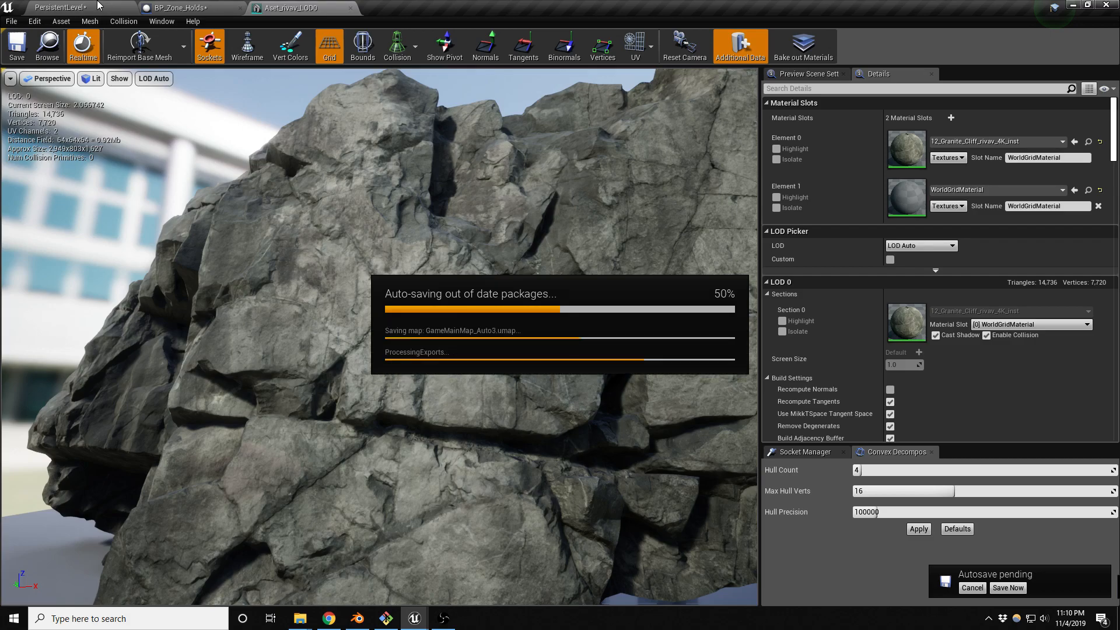
left_click(350, 8)
left_click(88, 8)
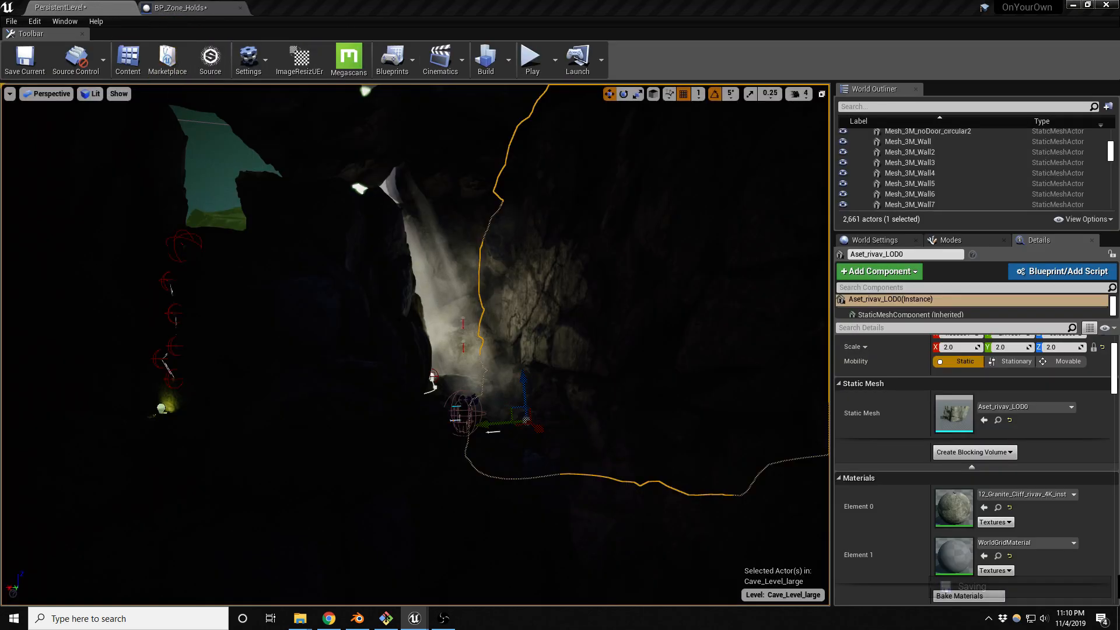
Select the large dark rock SM_RockNordic_144 beyond the light shaft and frame it for a closer look.
right_click_drag(416, 344, 367, 347)
left_click(473, 354)
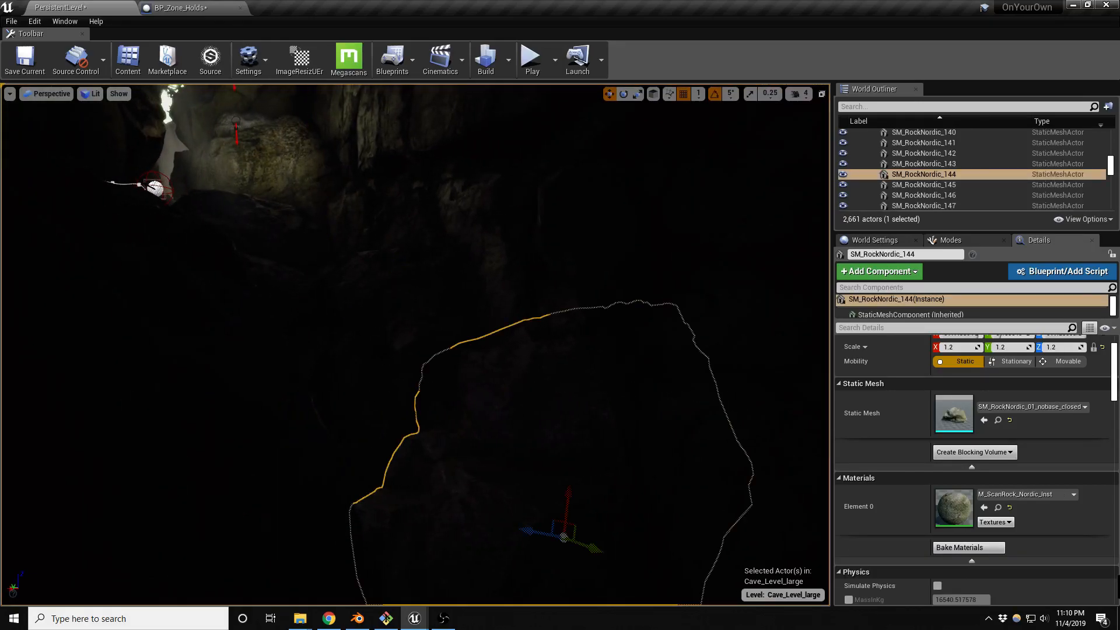
left_click(522, 361)
left_click(506, 403)
key("f")
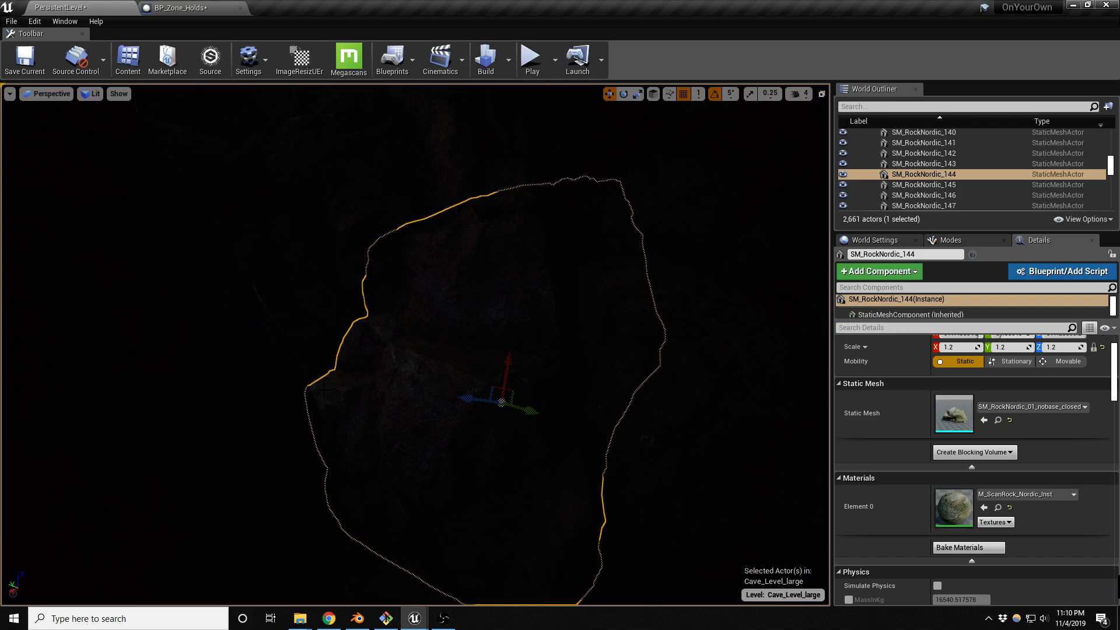
Inspect the rocks forming the cave wall beside the light shaft, checking SM_RockNordic_100 and the dark boulder SM_RockNordic_140.
right_click_drag(415, 344, 426, 91)
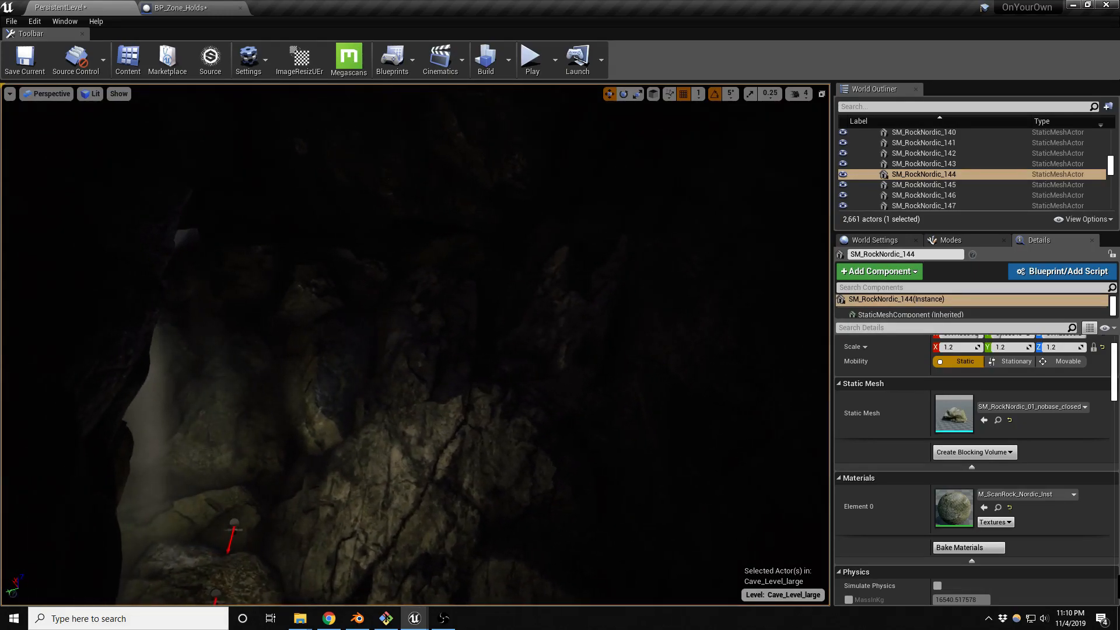
left_click(429, 467)
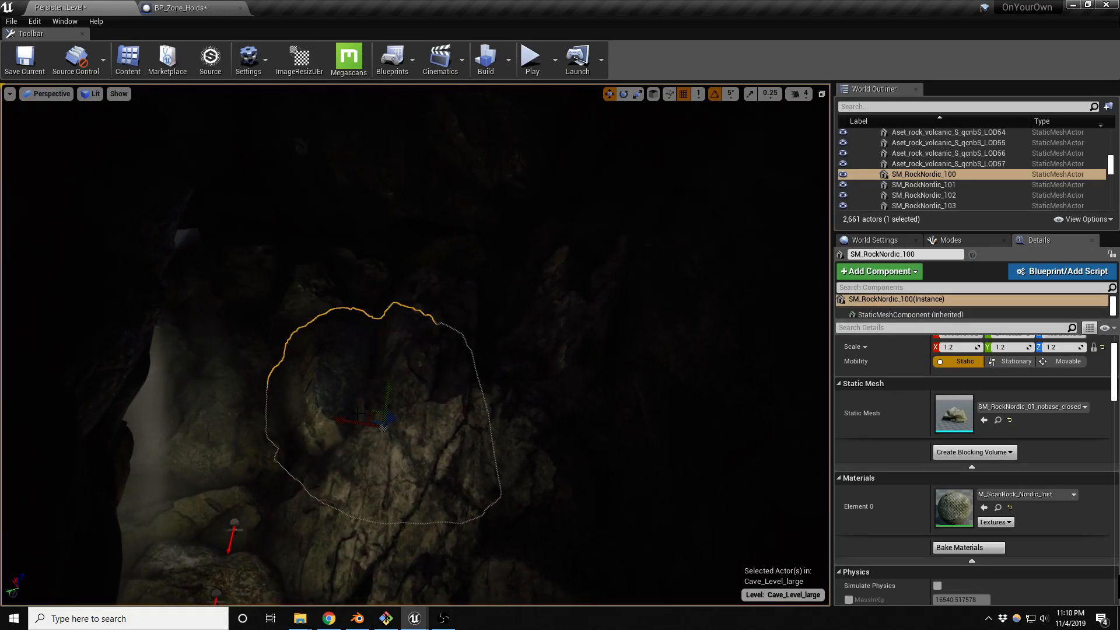
right_click_drag(443, 472, 365, 376)
key("Escape")
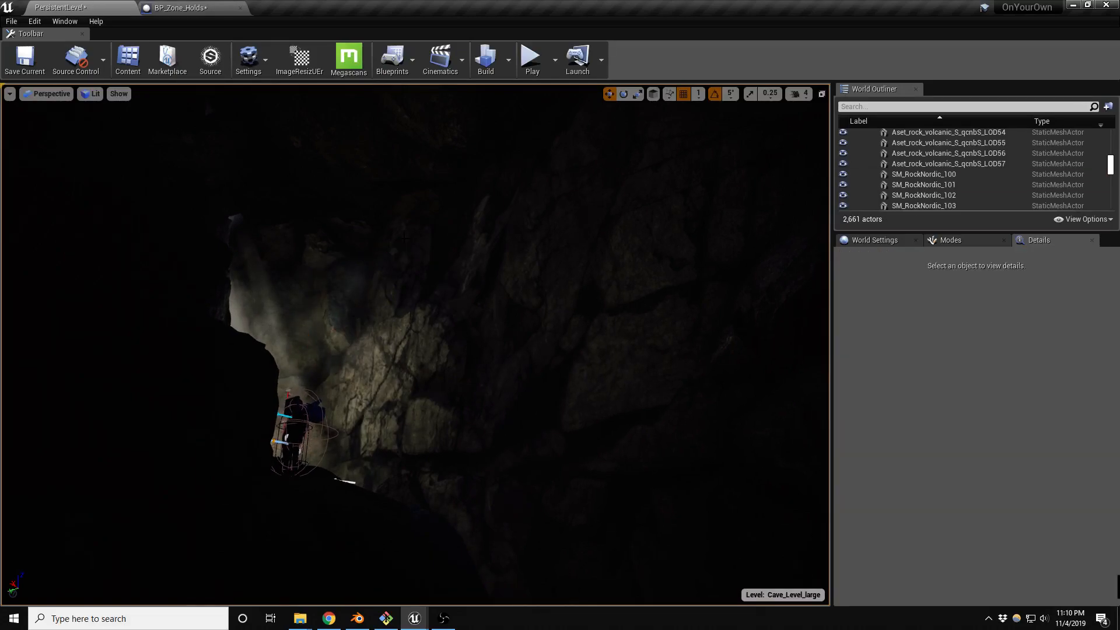
right_click_drag(414, 344, 510, 439)
left_click(621, 491)
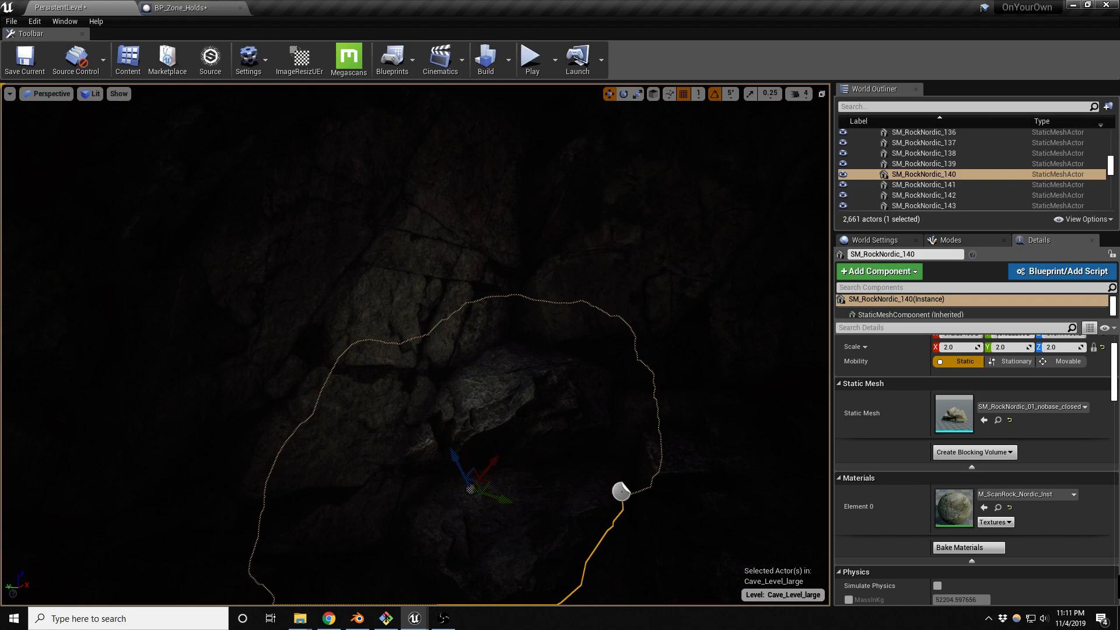
Start a playtest in the dark cave and walk along the gravel floor without a flashlight.
key("alt+p")
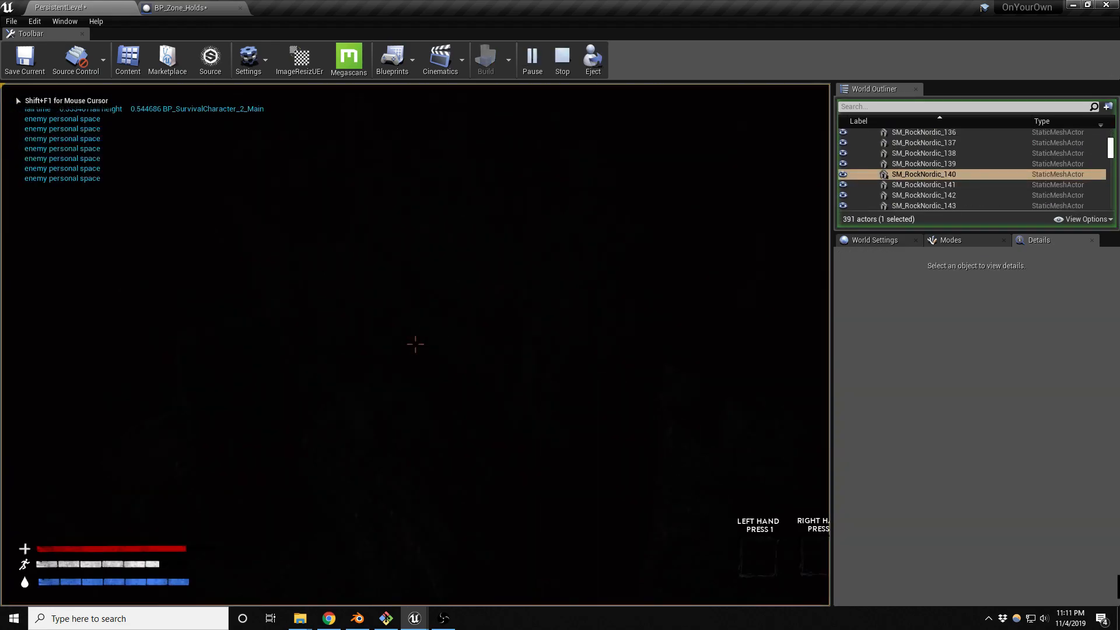
key("w")
key("w")
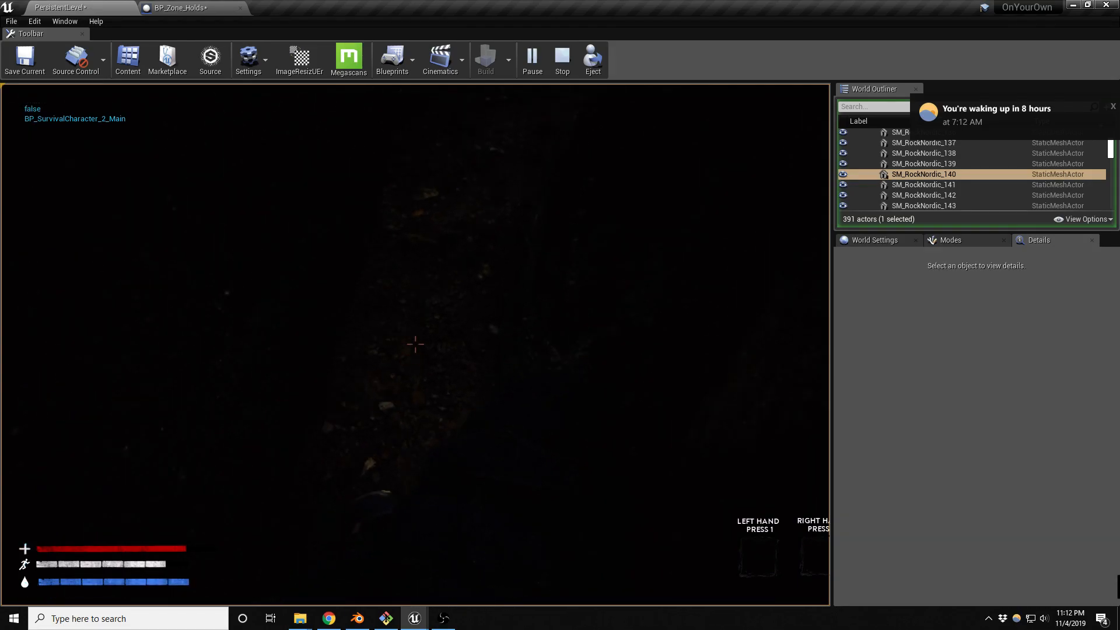
key("w")
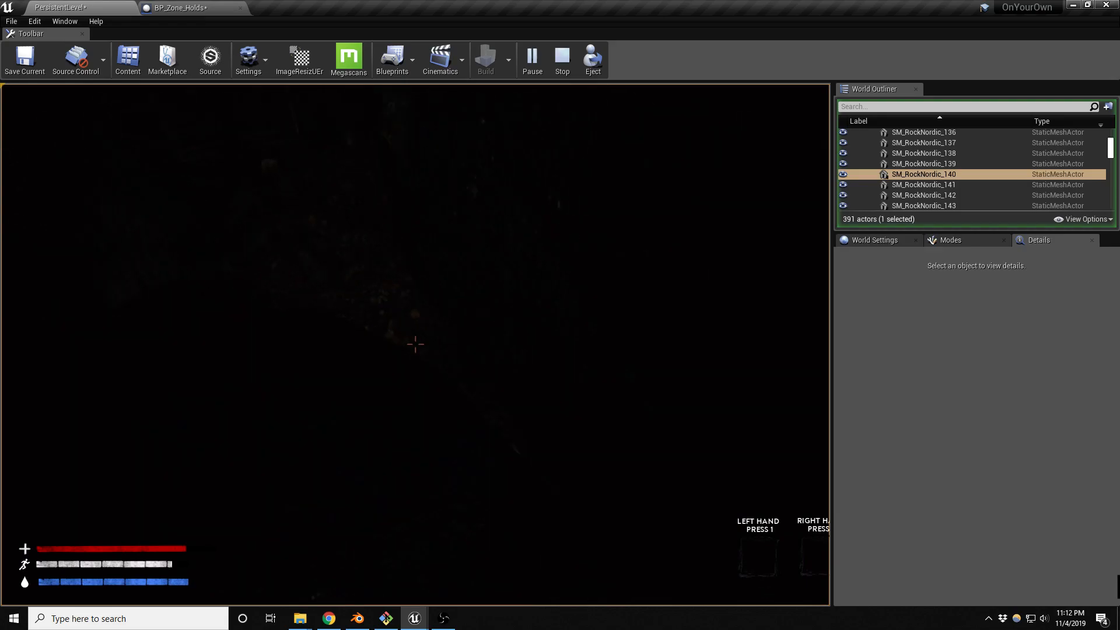
key("w")
key("w")
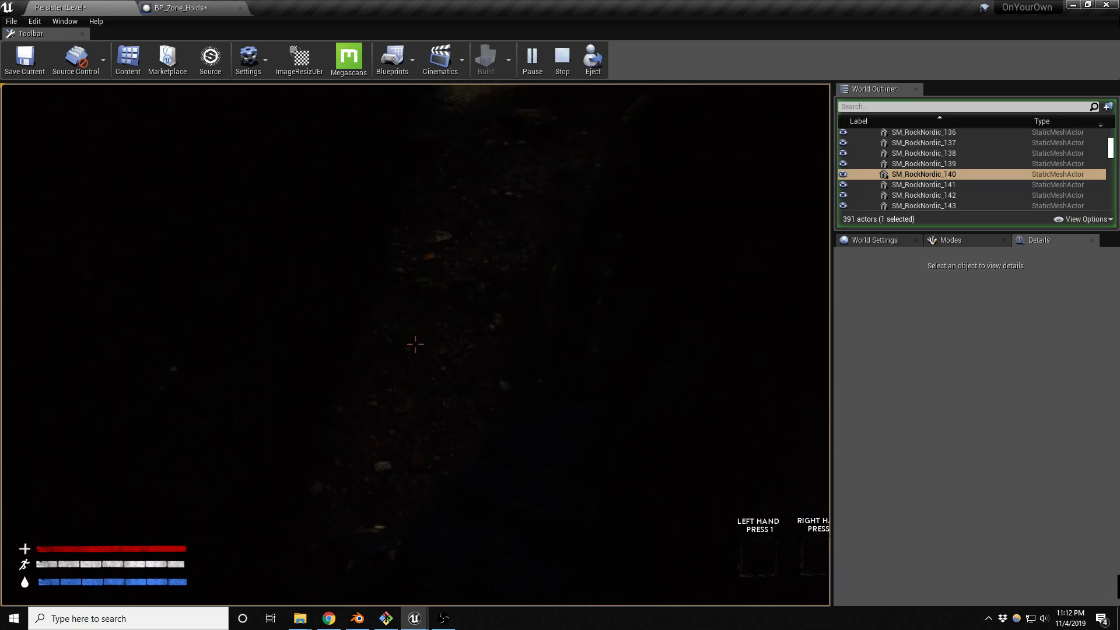
Follow the gravel path to the dimly lit boulder, examine its surface up close, and end the playtest.
key("w")
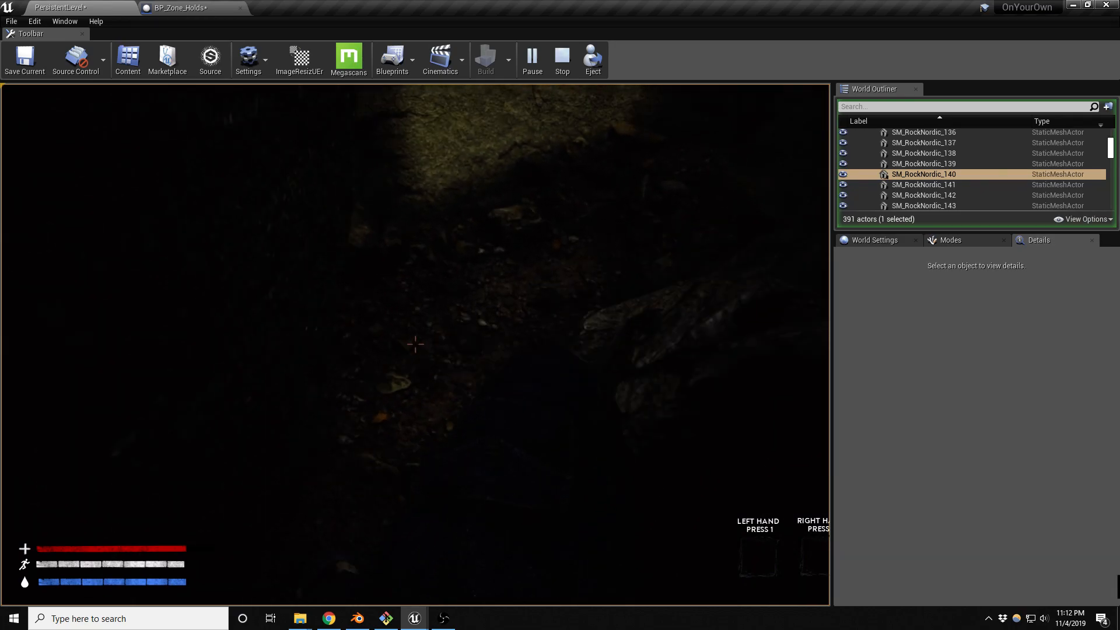
key("w")
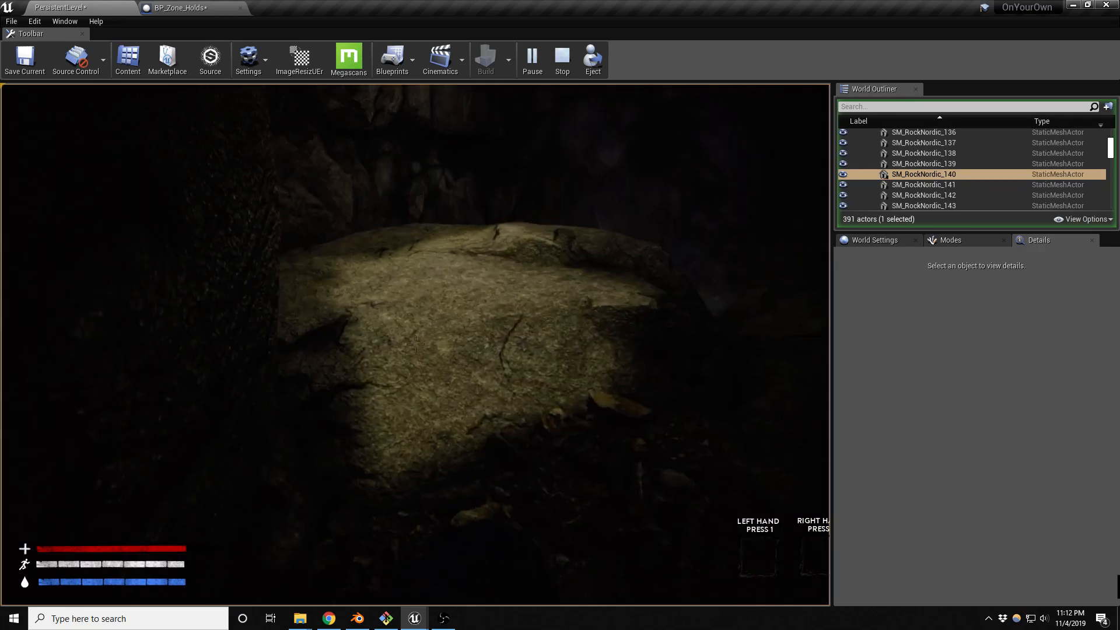
key("w")
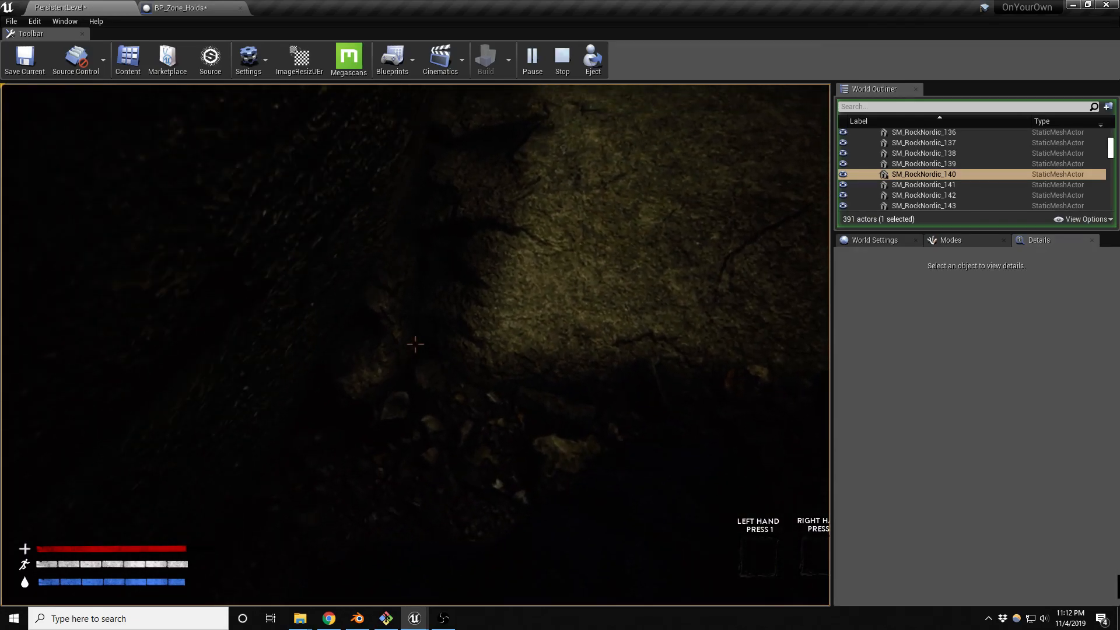
key("w")
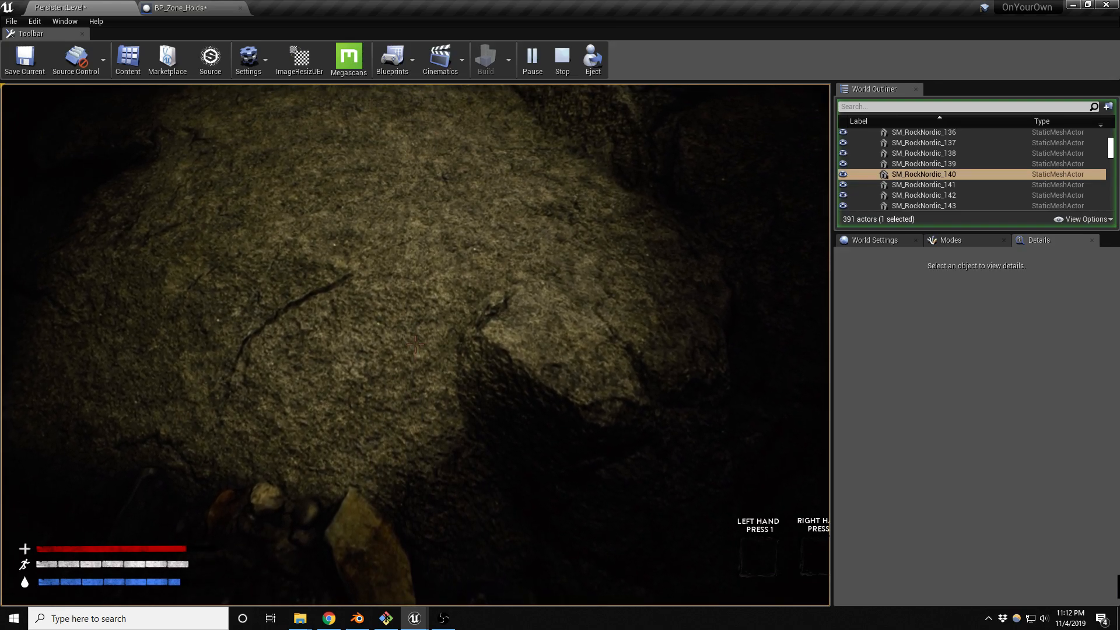
key("Escape")
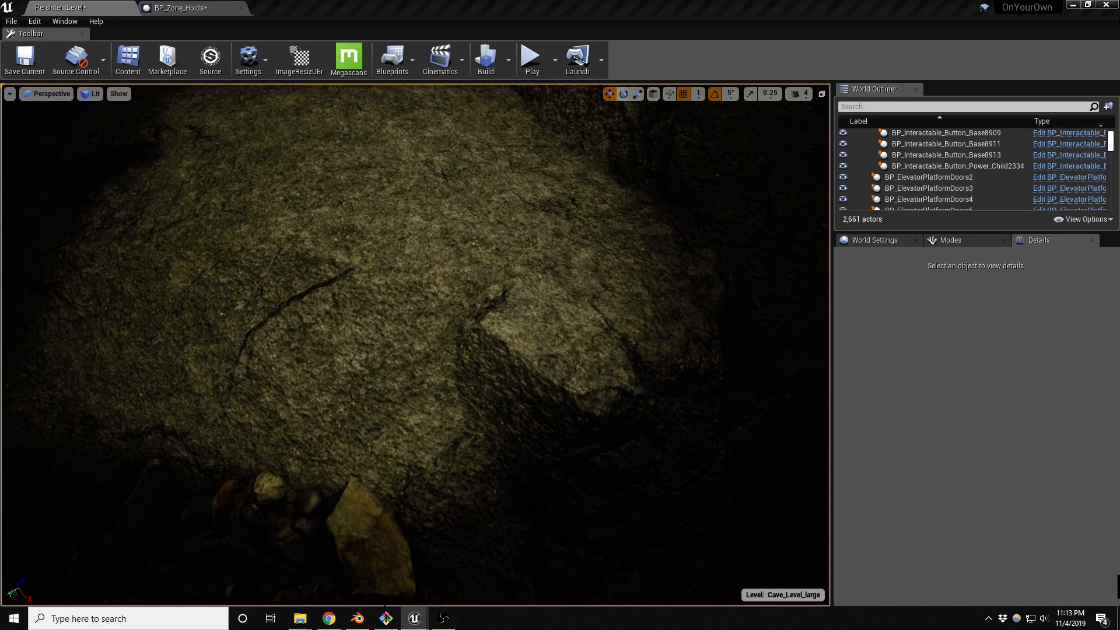
Start a full-screen playtest, walk to the rubble beside the ivy, and pick up the flashlight.
key("alt+p")
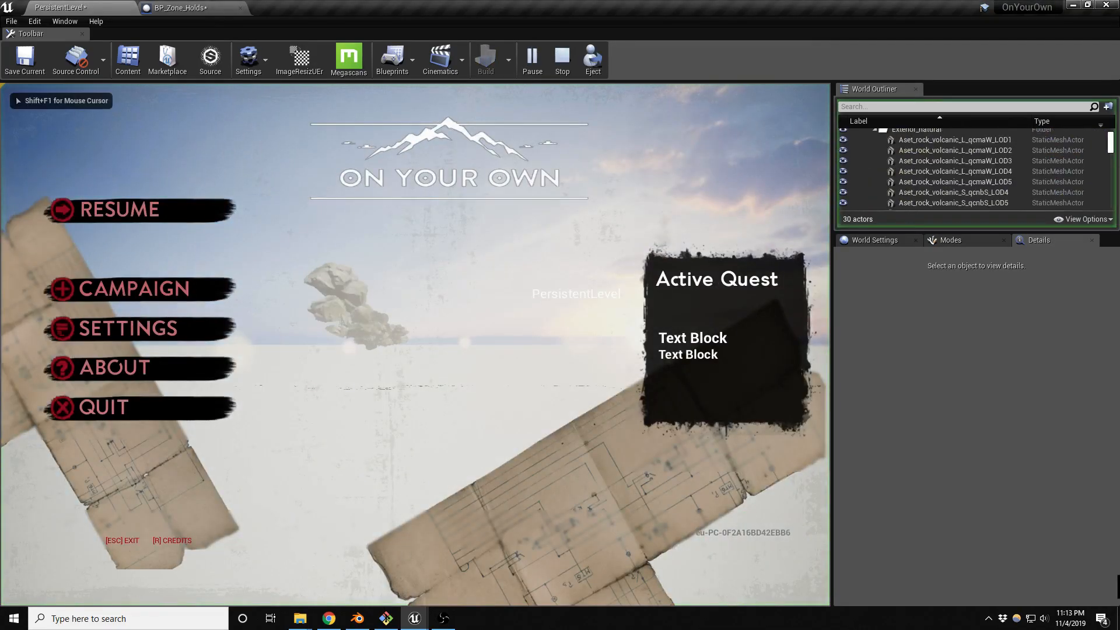
key("F11")
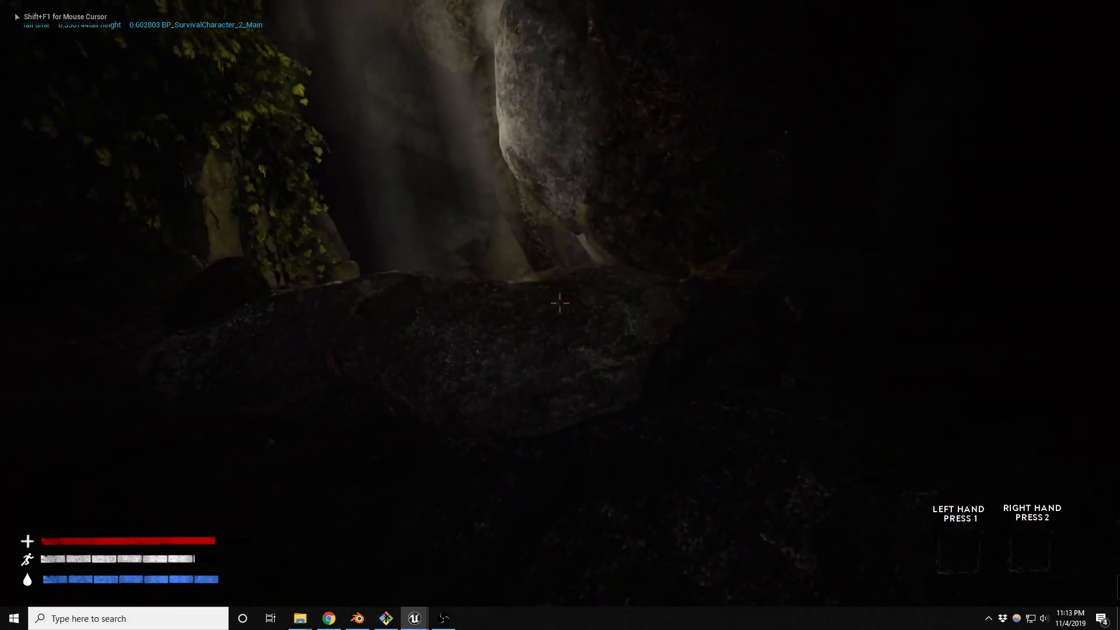
key("w")
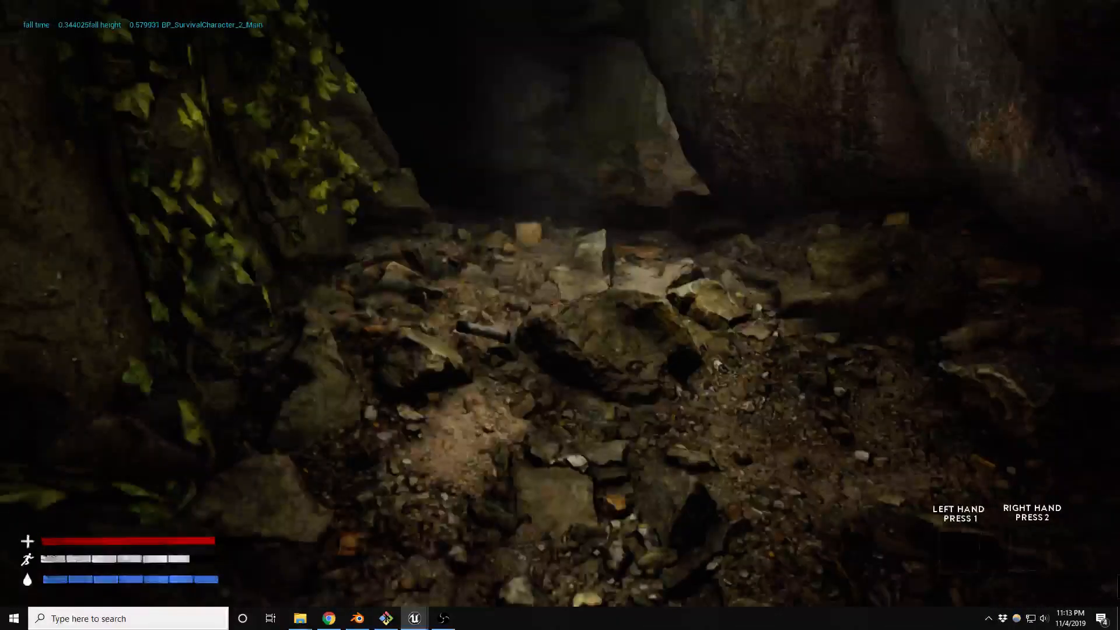
key("e")
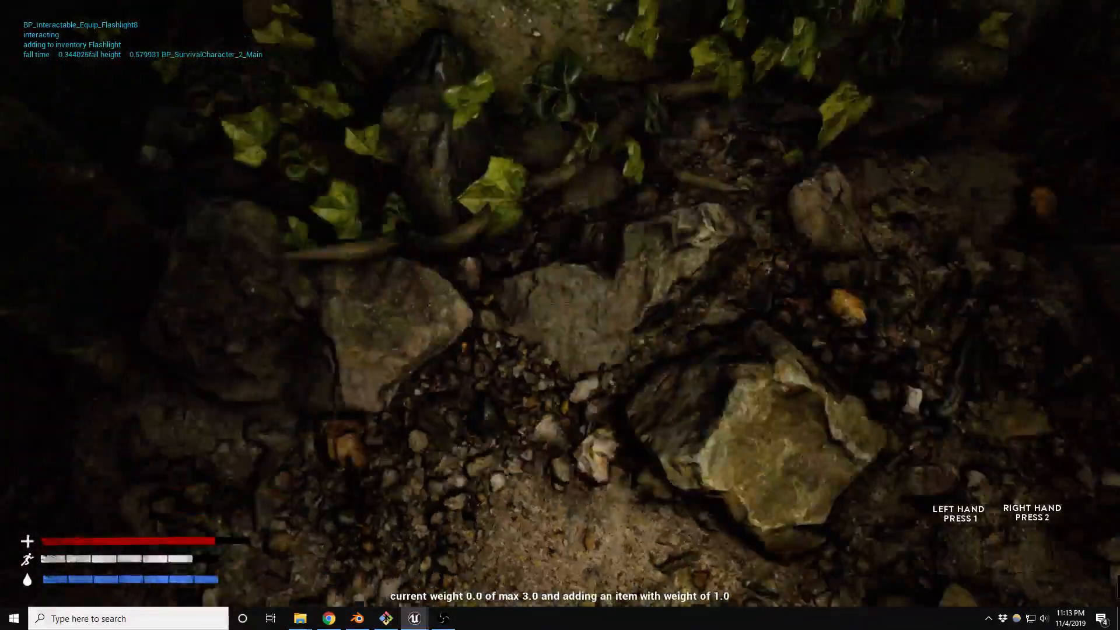
Equip the flashlight from the backpack inventory in the left hand and close the inventory.
key("Tab")
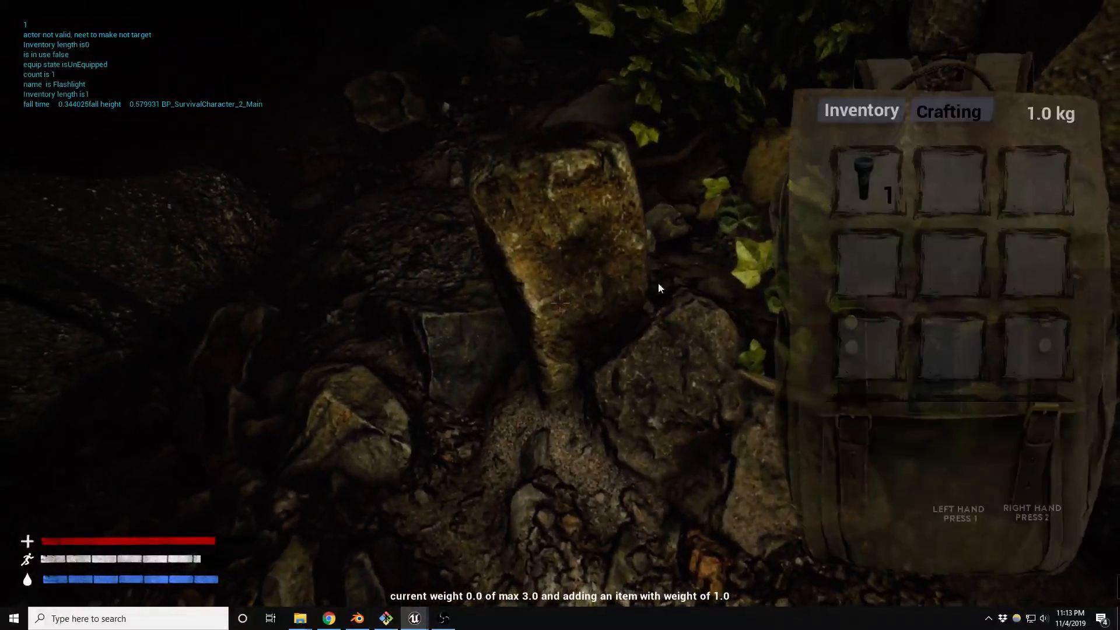
left_click(872, 175)
left_click(877, 282)
key("Tab")
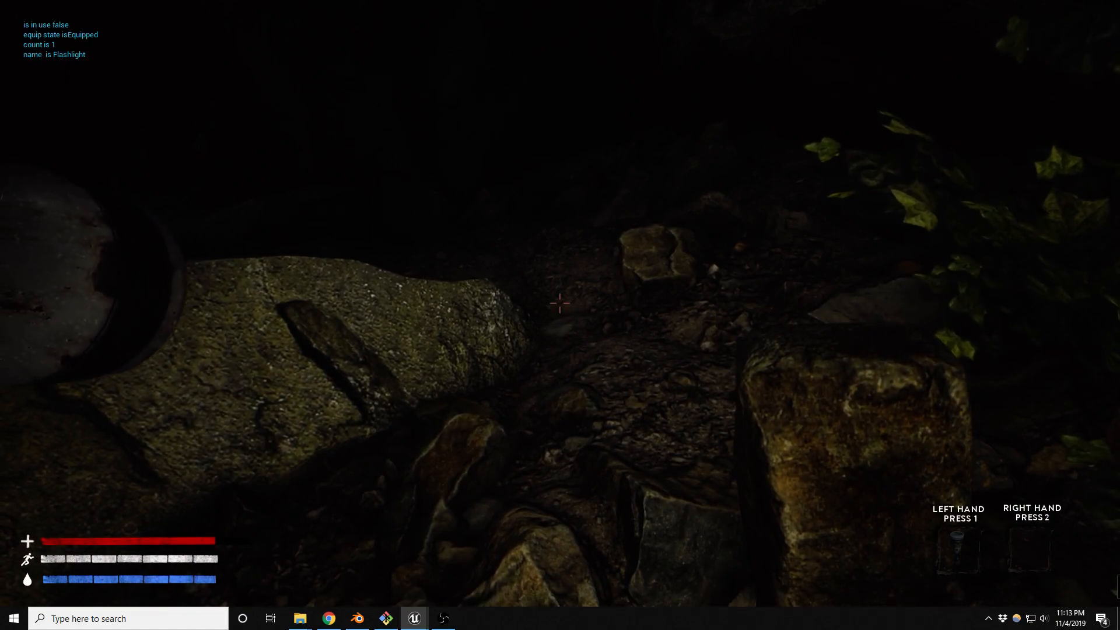
Walk past the mossy rock into the darkness and examine the surrounding boulders by flashlight.
key("w")
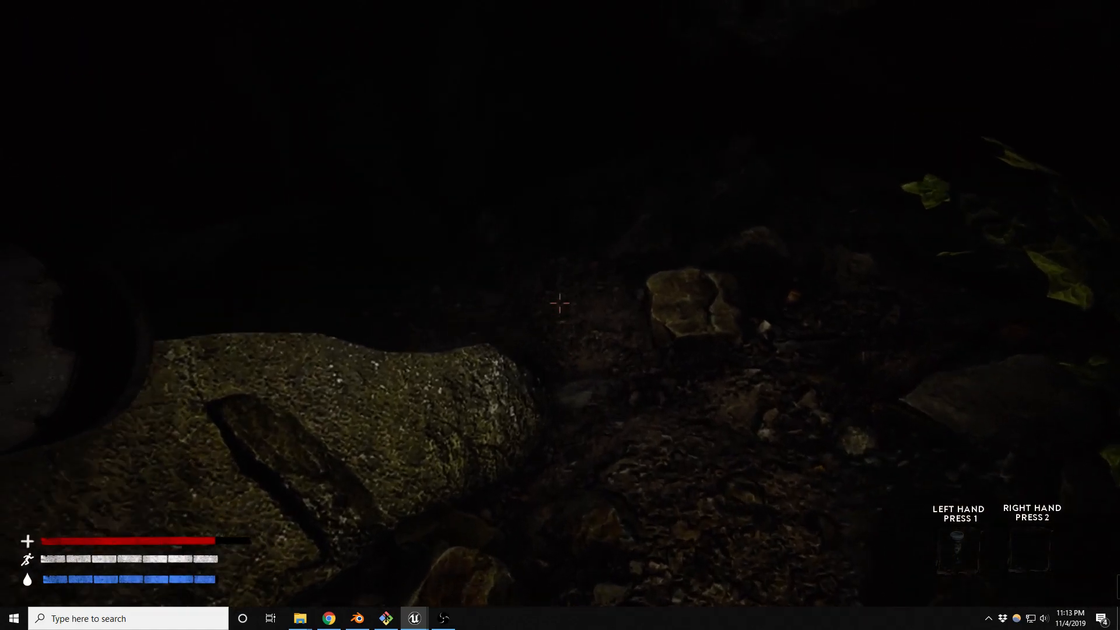
key("w")
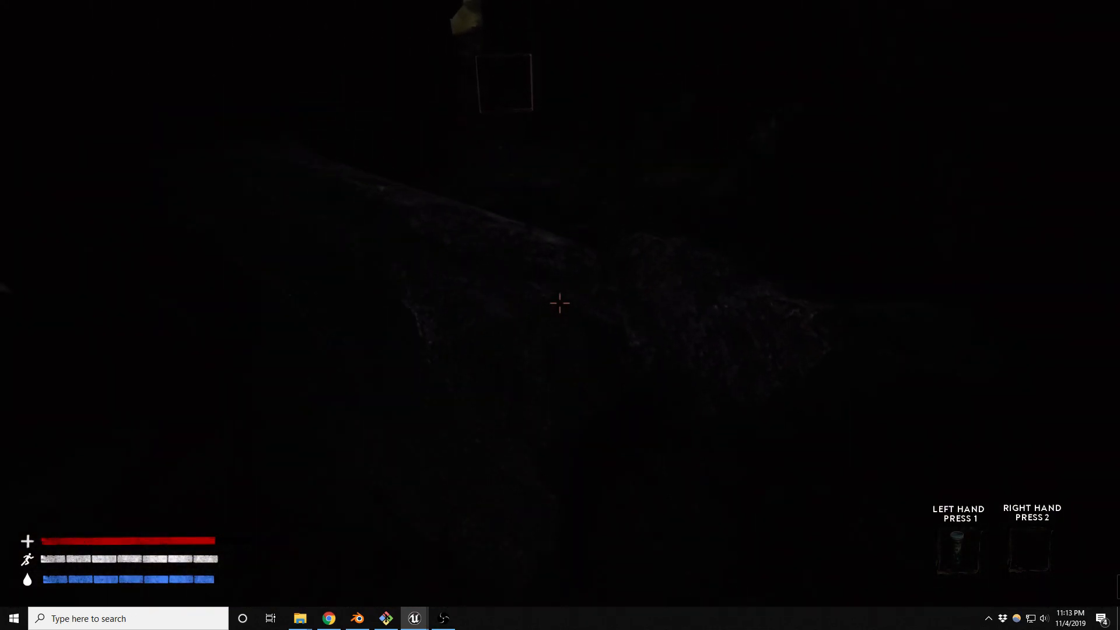
key("w")
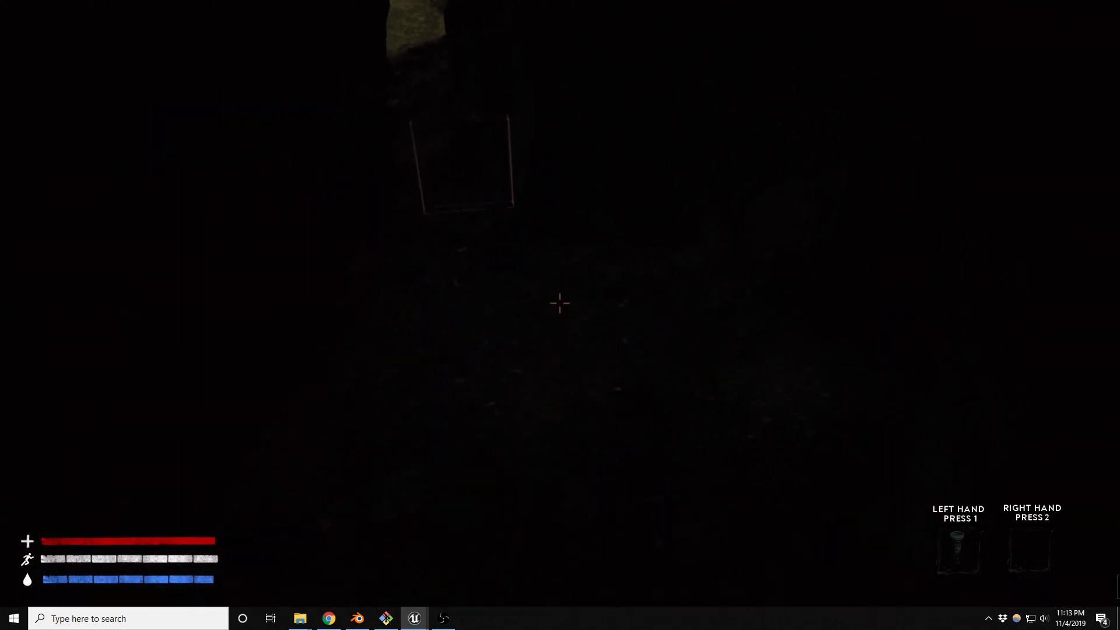
key("w")
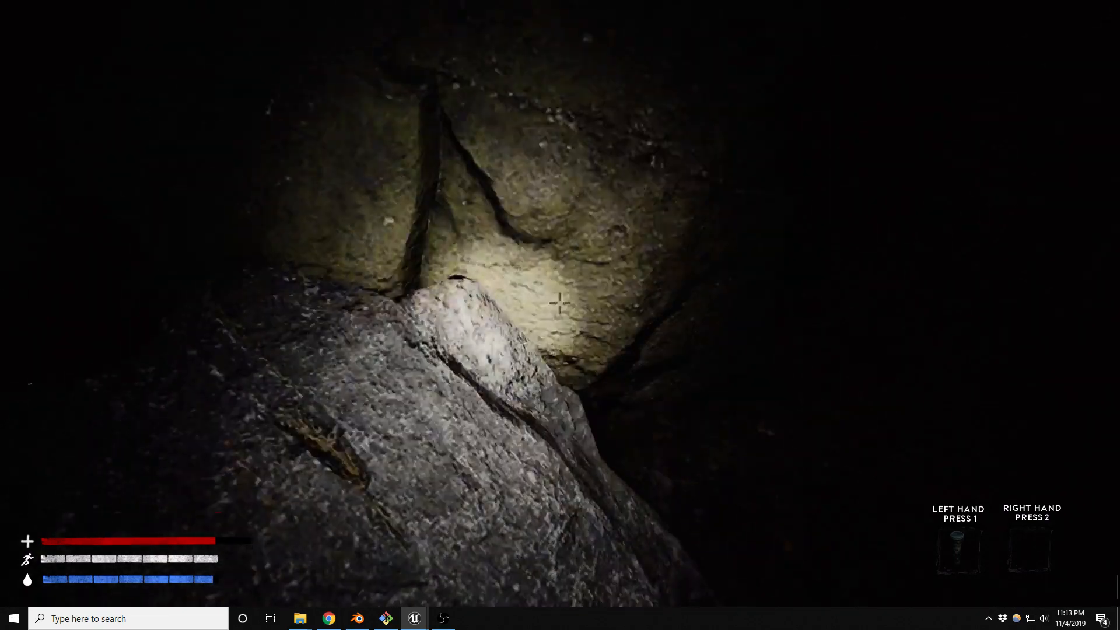
key("w")
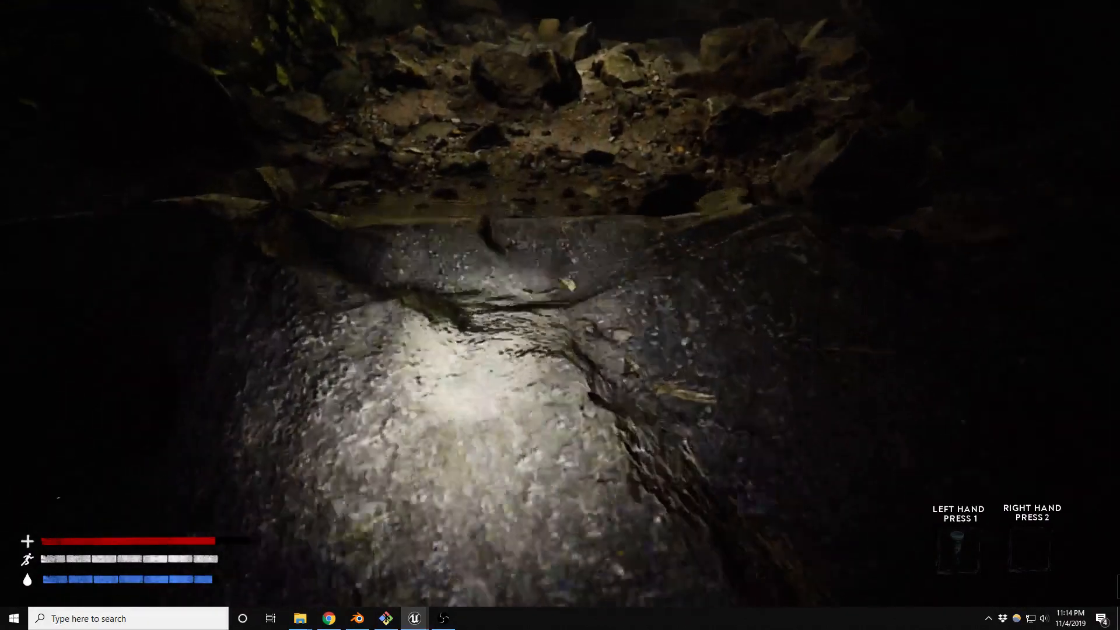
Cross the rubble past the ivy-covered wall and light shaft in third-person view, checking the dark passage by flashlight.
key("w")
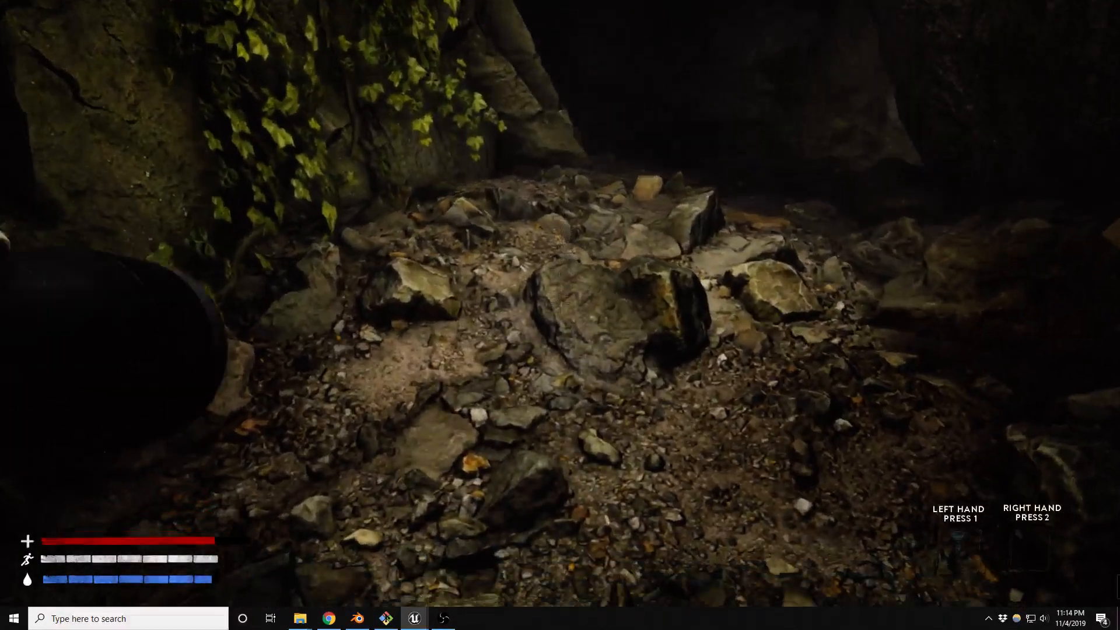
key("w")
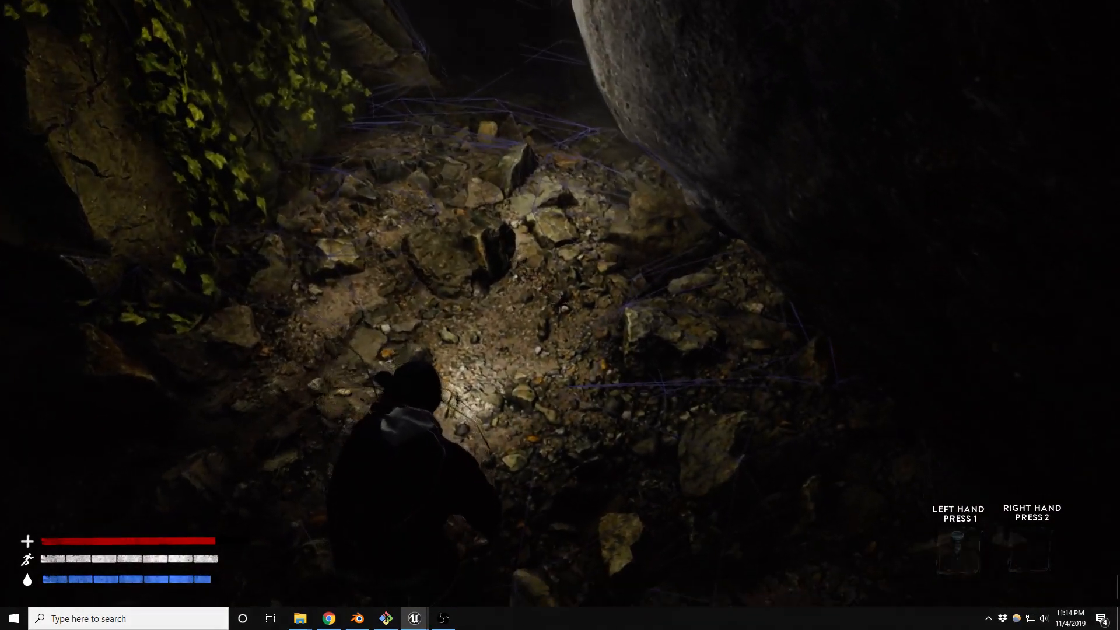
key("w")
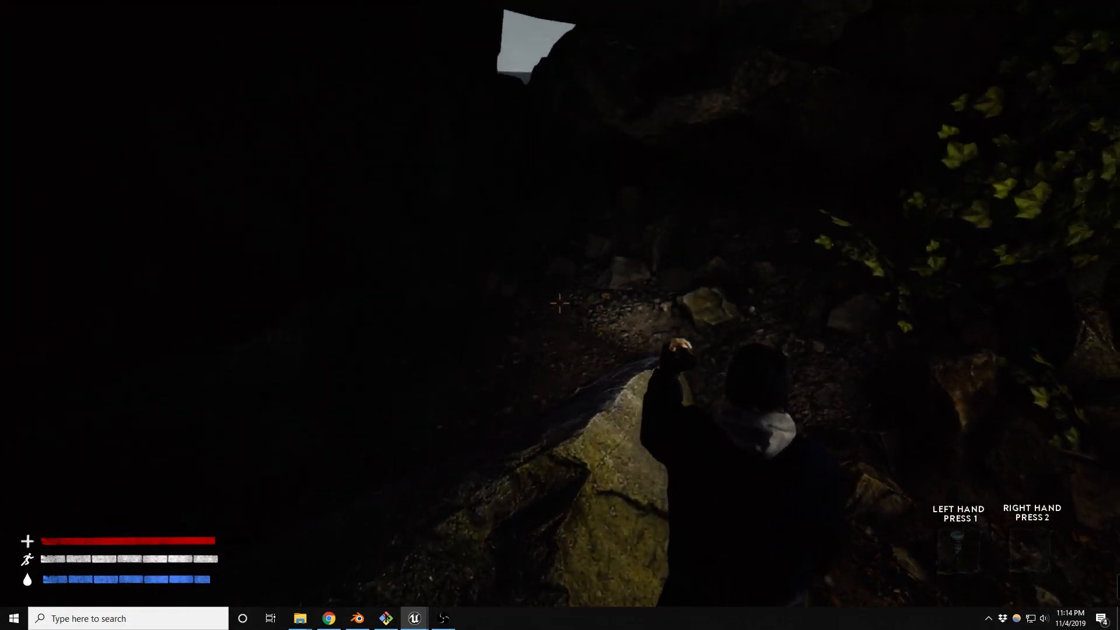
key("w")
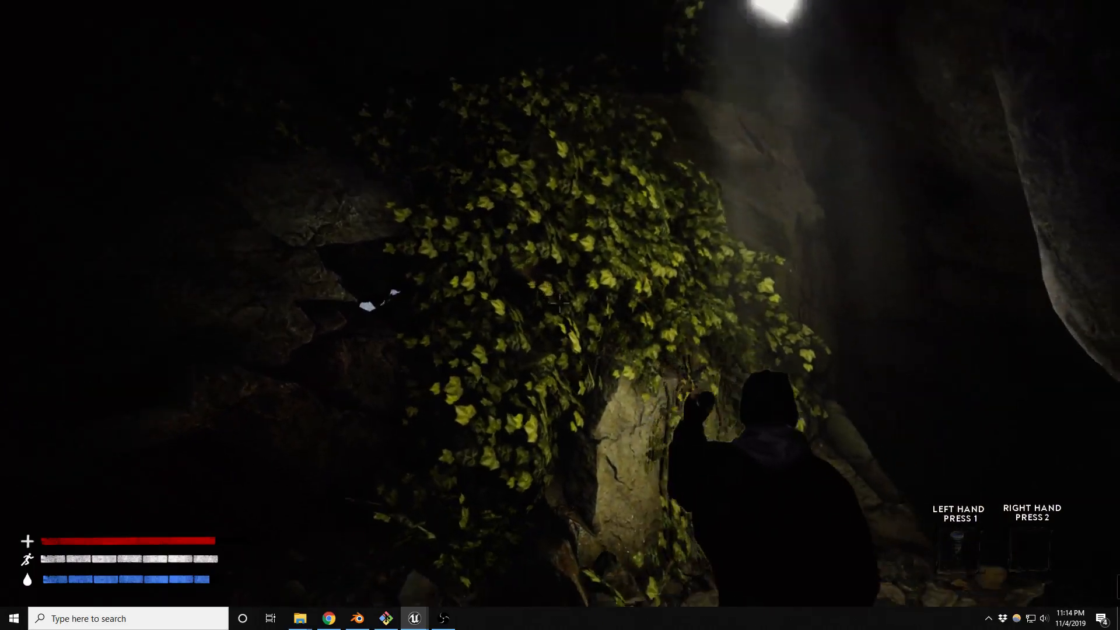
key("w")
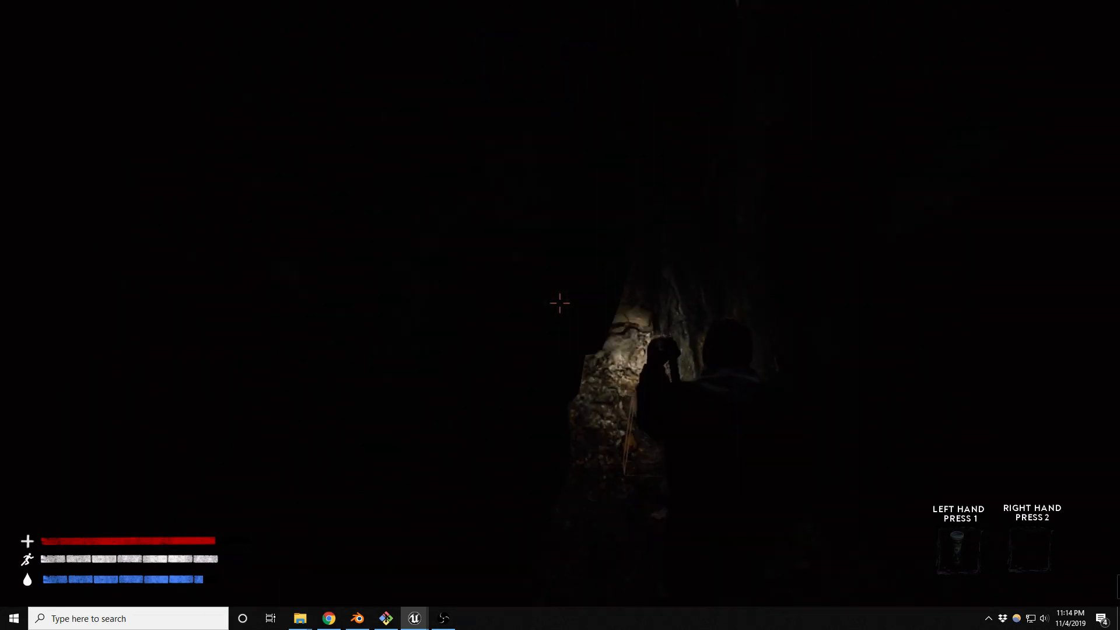
Walk through the narrow dark rock passage in third-person view, checking the walls and rubble floor by flashlight.
key("1")
key("w")
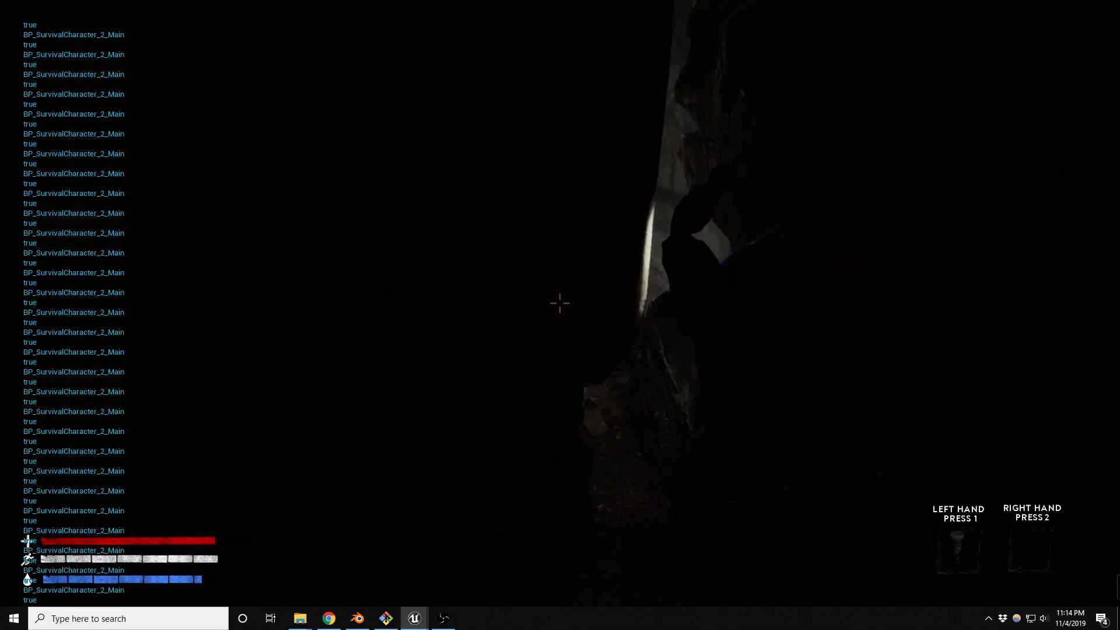
key("w")
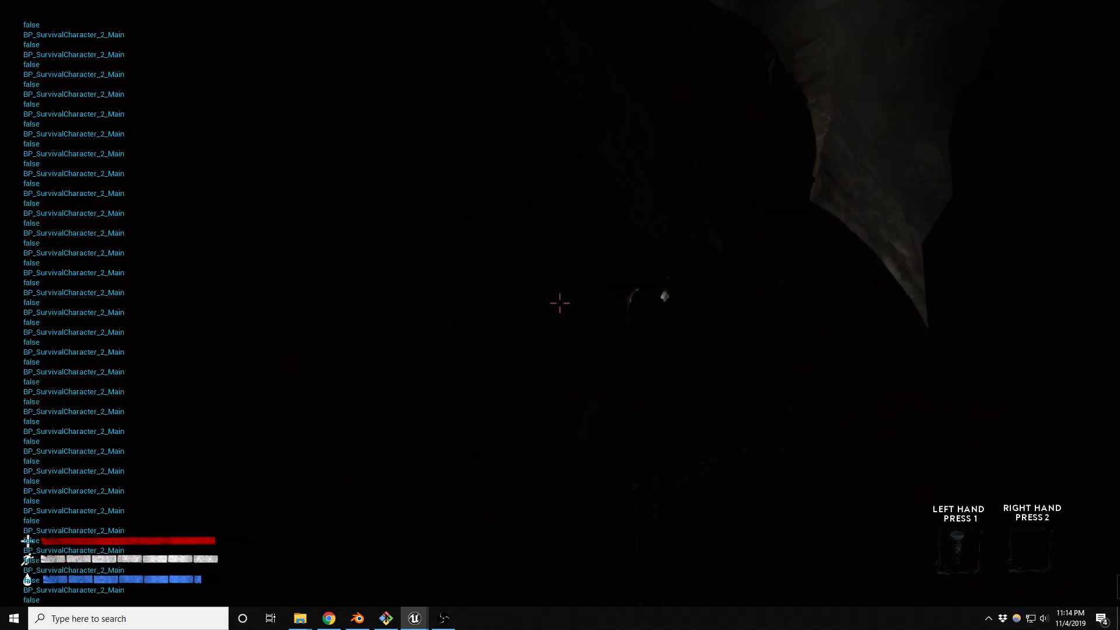
key("w")
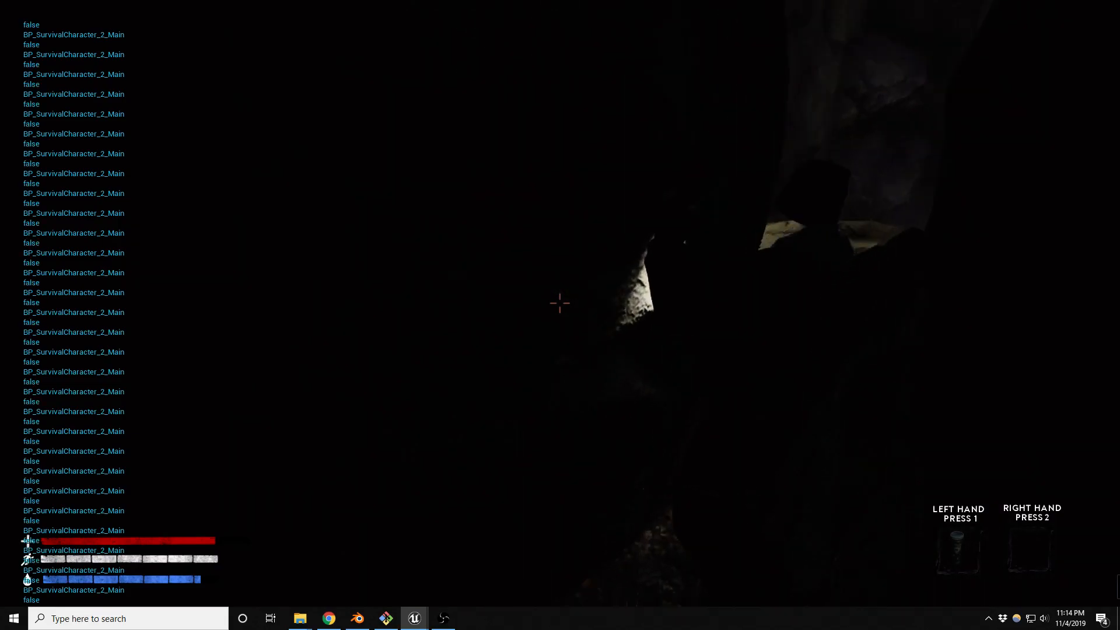
key("w")
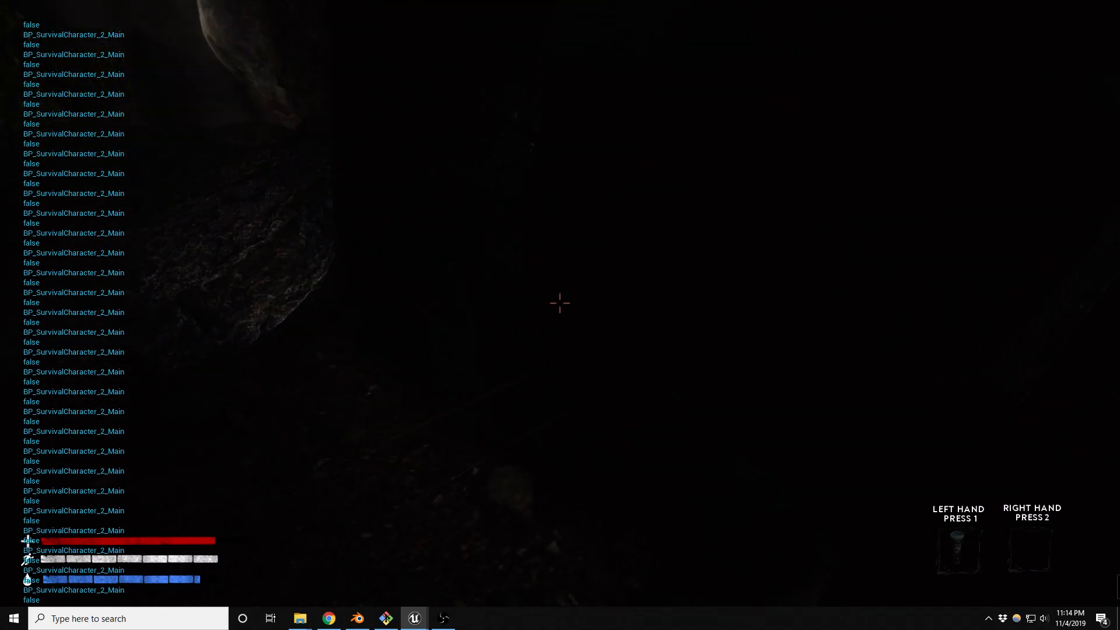
key("w")
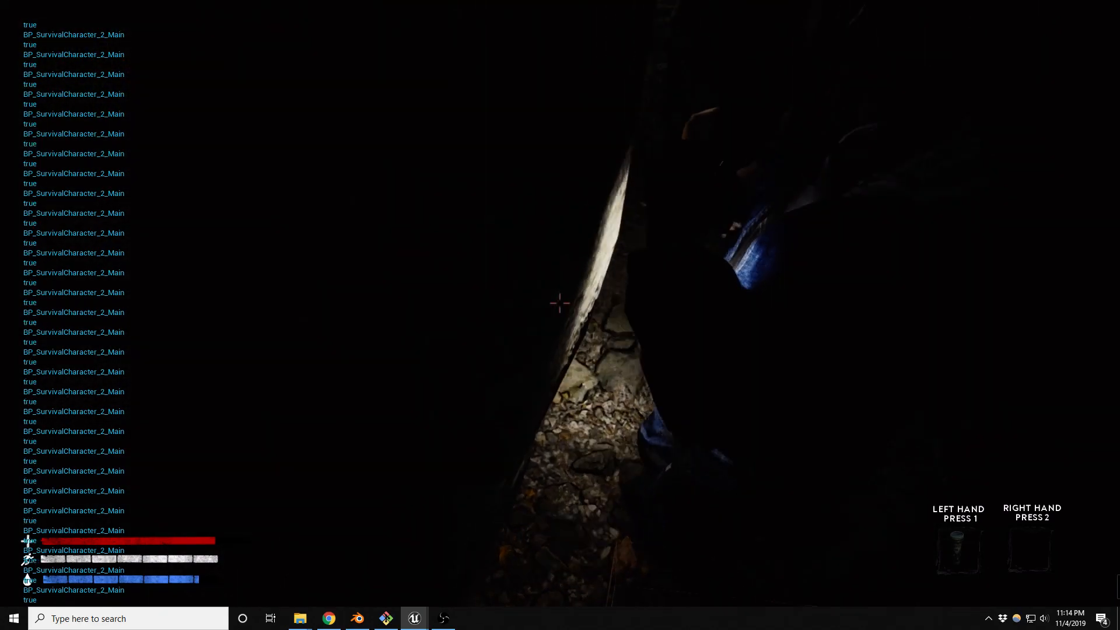
Continue out of the passage onto the large lit boulder and examine the surrounding cave walls in first-person view.
key("w")
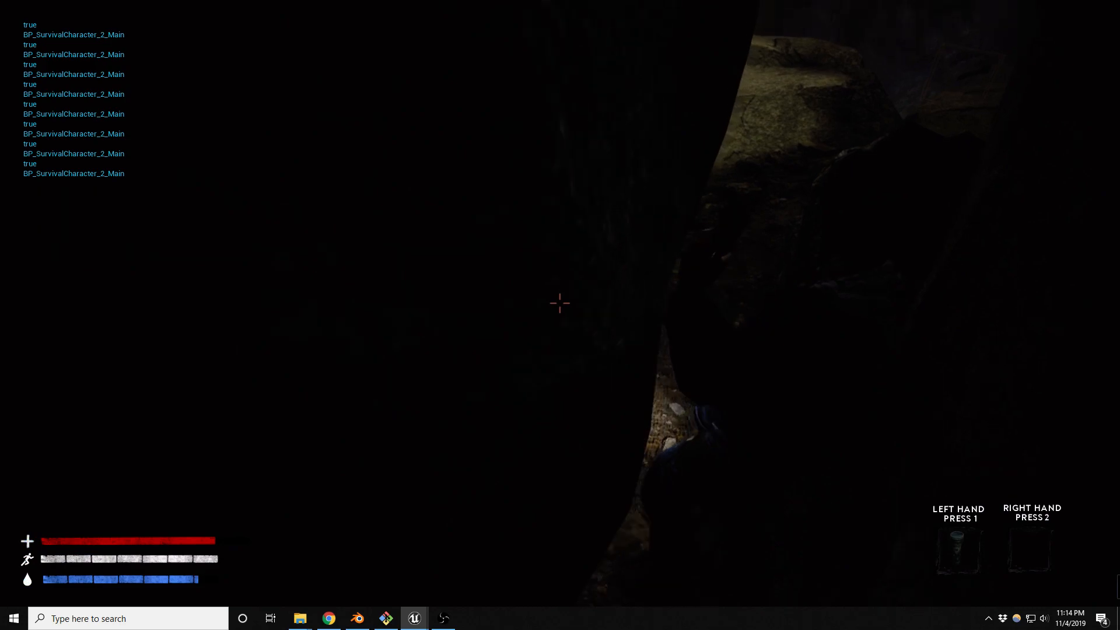
key("w")
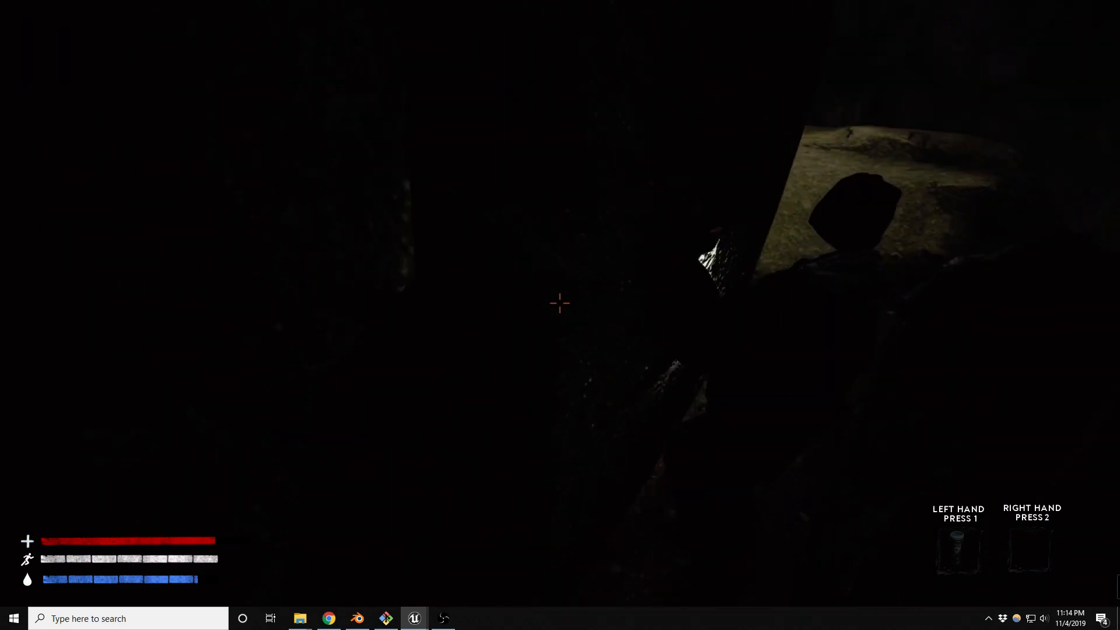
key("w")
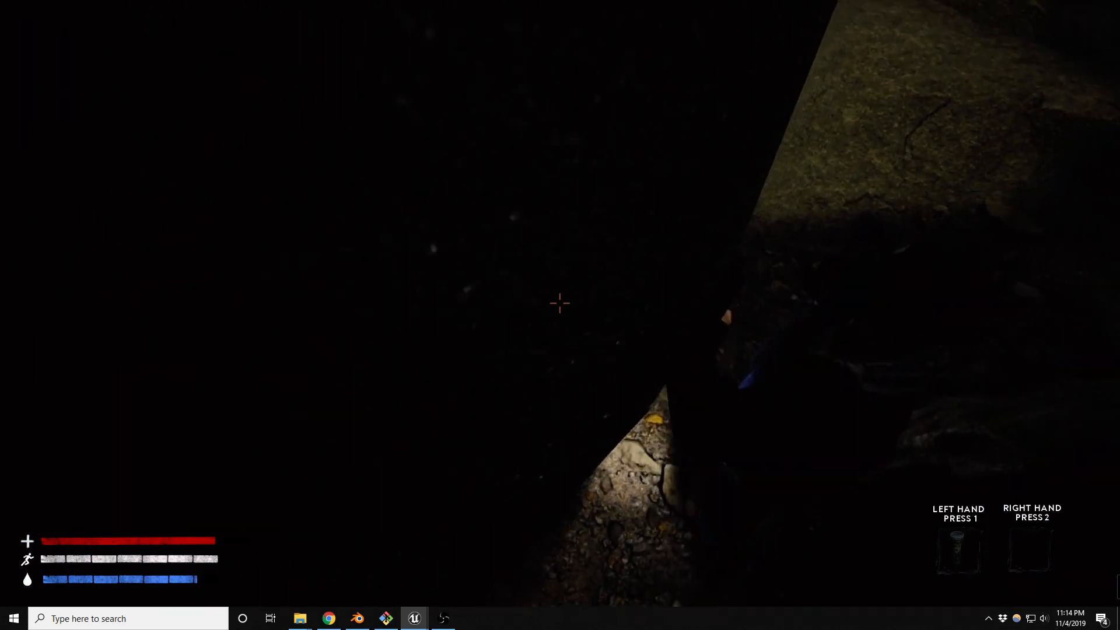
key("w")
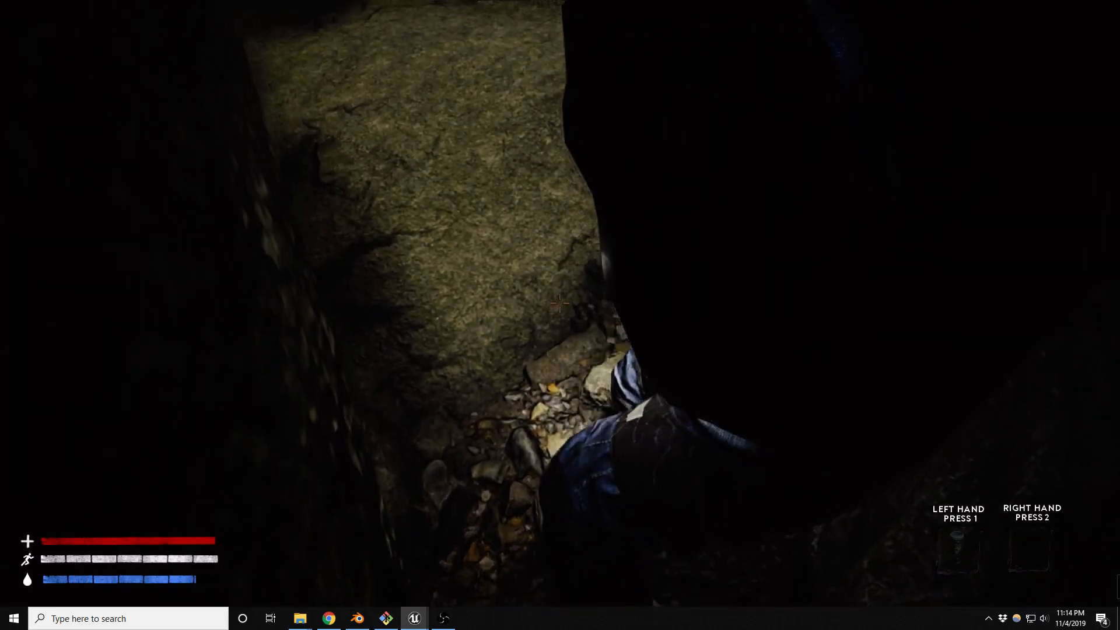
key("w")
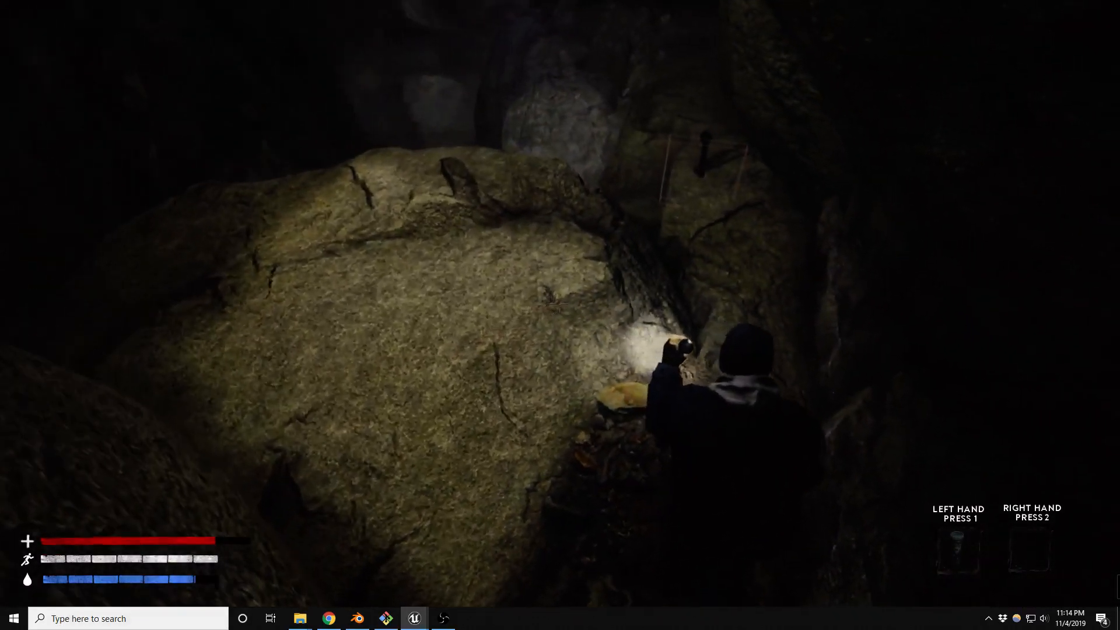
key("w")
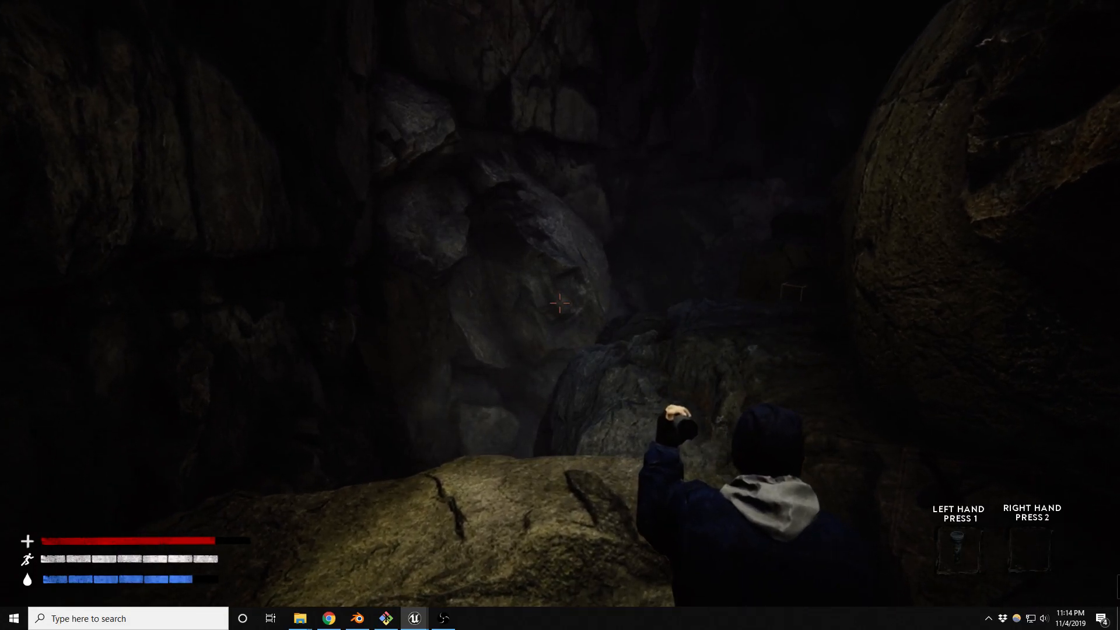
key("v")
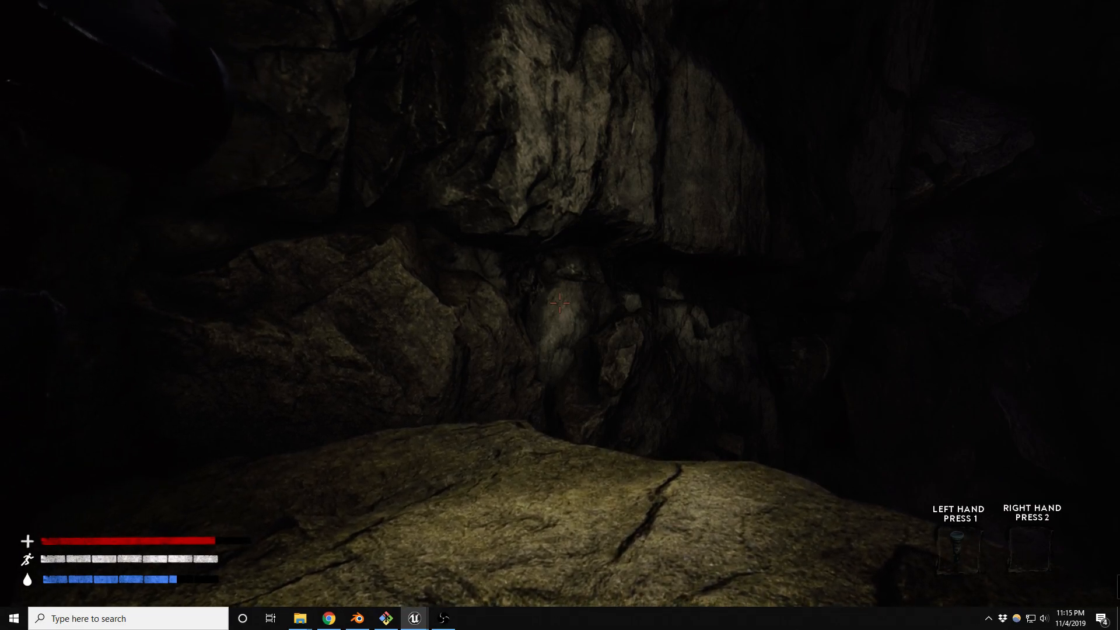
End the playtest and inspect the cave in the editor from the lit boulder to the opening onto the checkered ground.
key("Escape")
right_click_drag(614, 313, 641, 313)
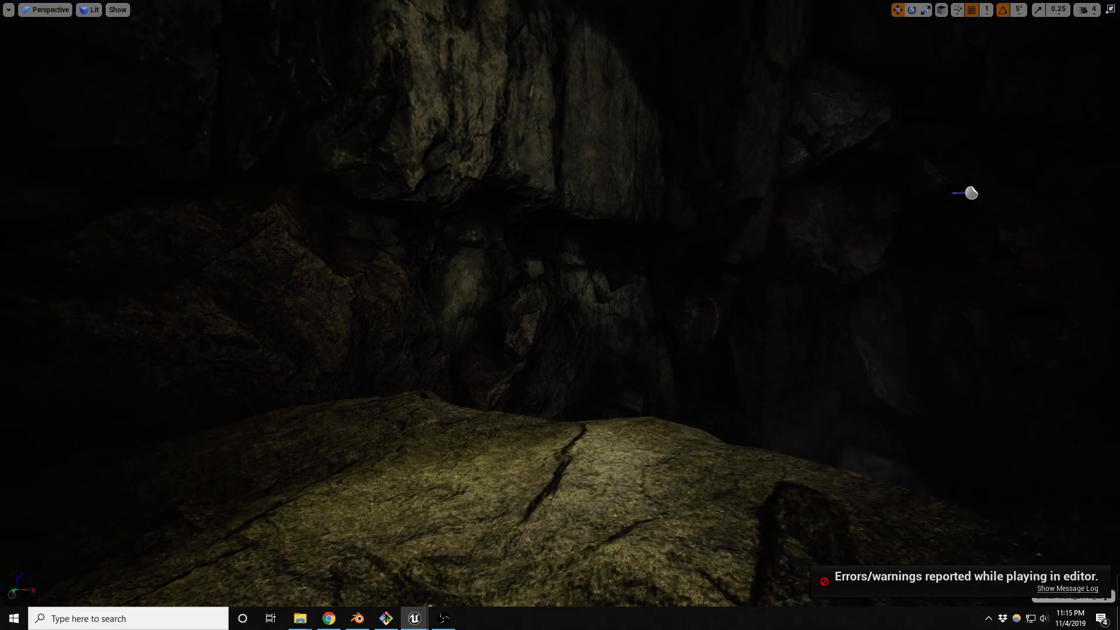
right_click_drag(619, 340, 723, 340)
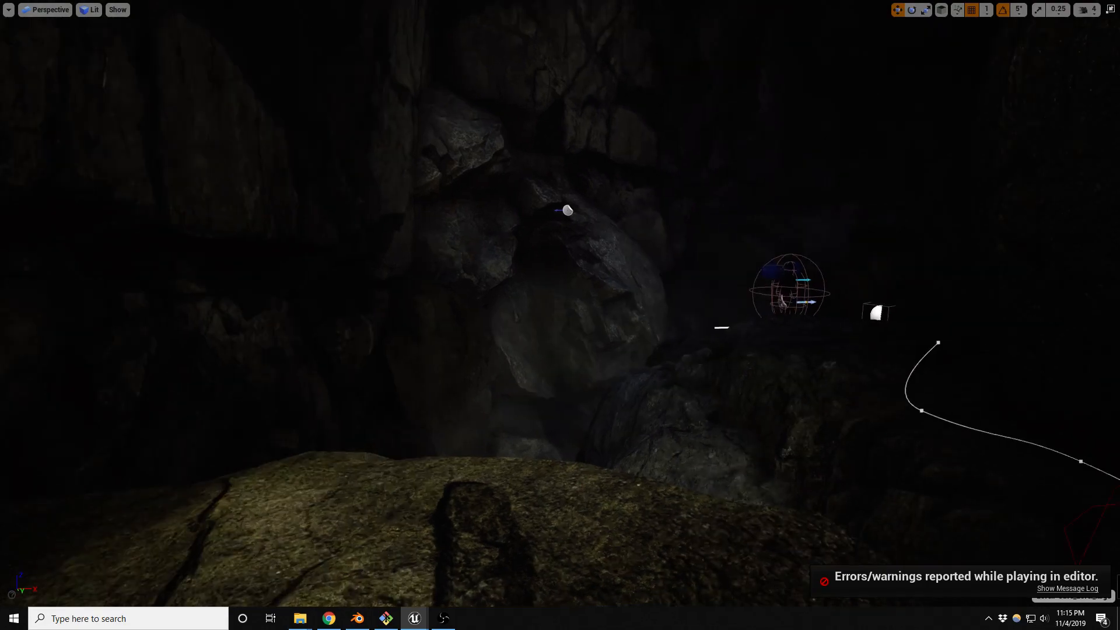
right_click_drag(619, 340, 1070, 294)
key("w")
key("s")
key("w")
right_click_drag(510, 354, 509, 349)
key("s")
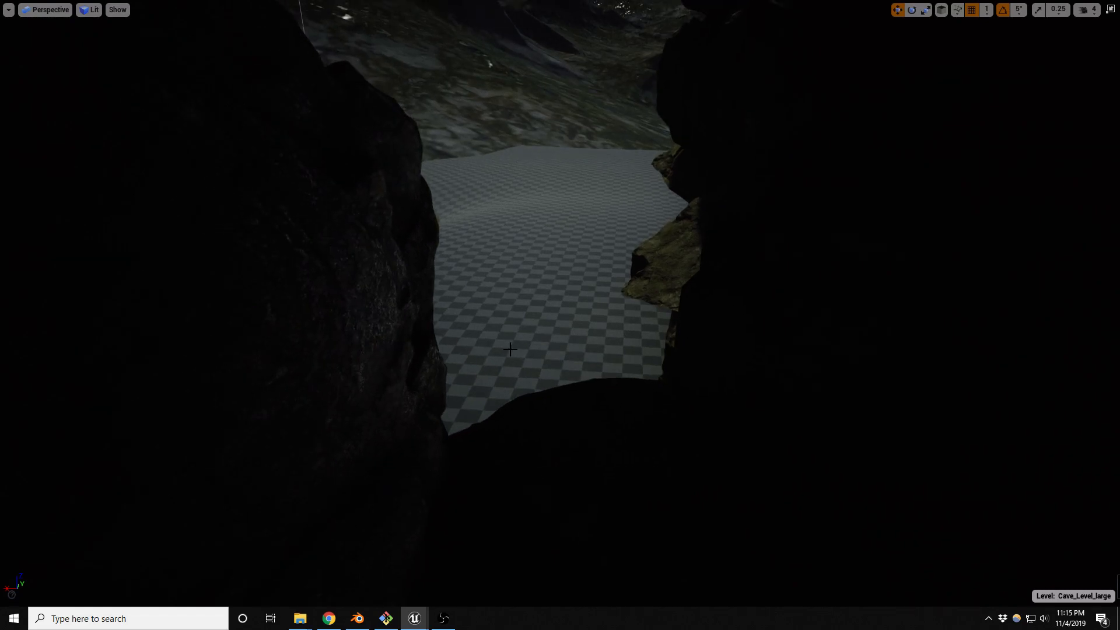
Move from the dark interior to outside the cave and view the rock cluster around its entrance.
key("w")
right_click_drag(614, 317, 557, 213)
key("s")
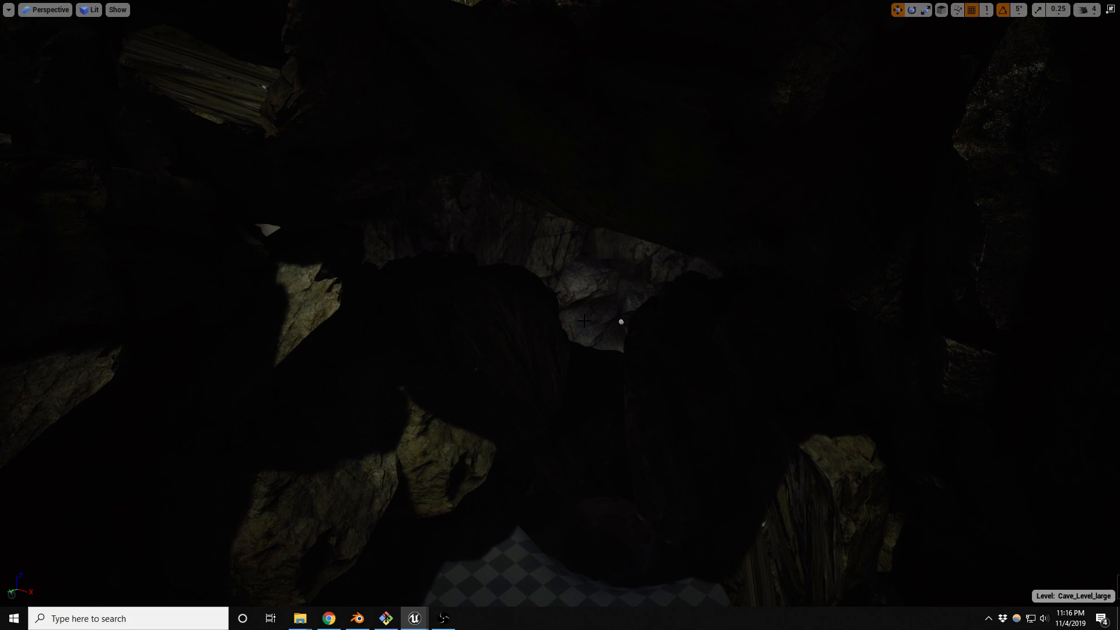
key("s")
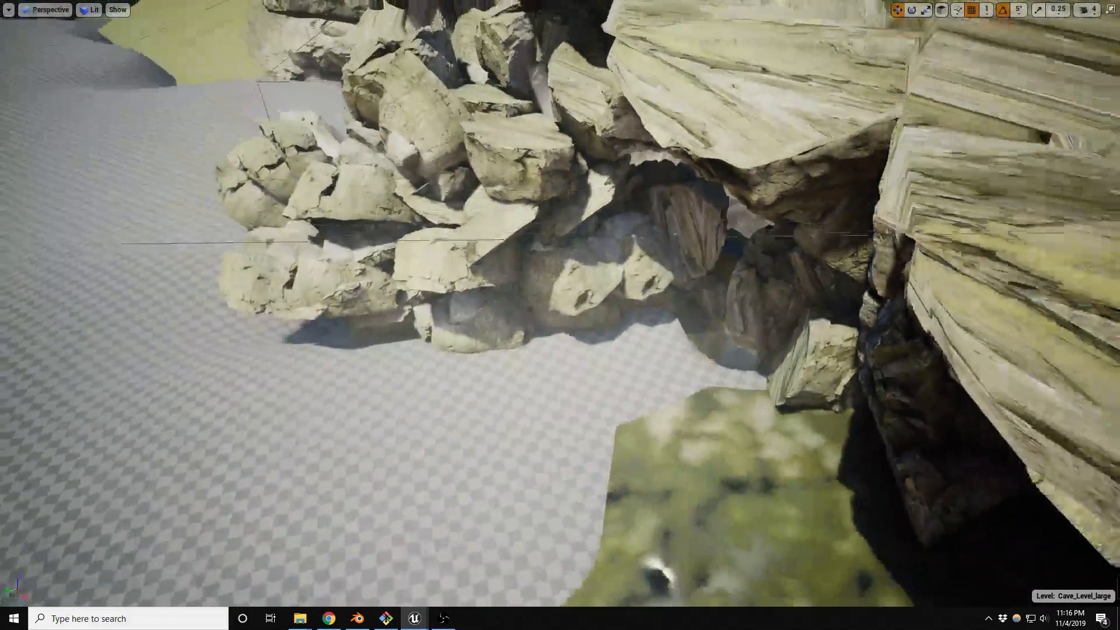
key("a")
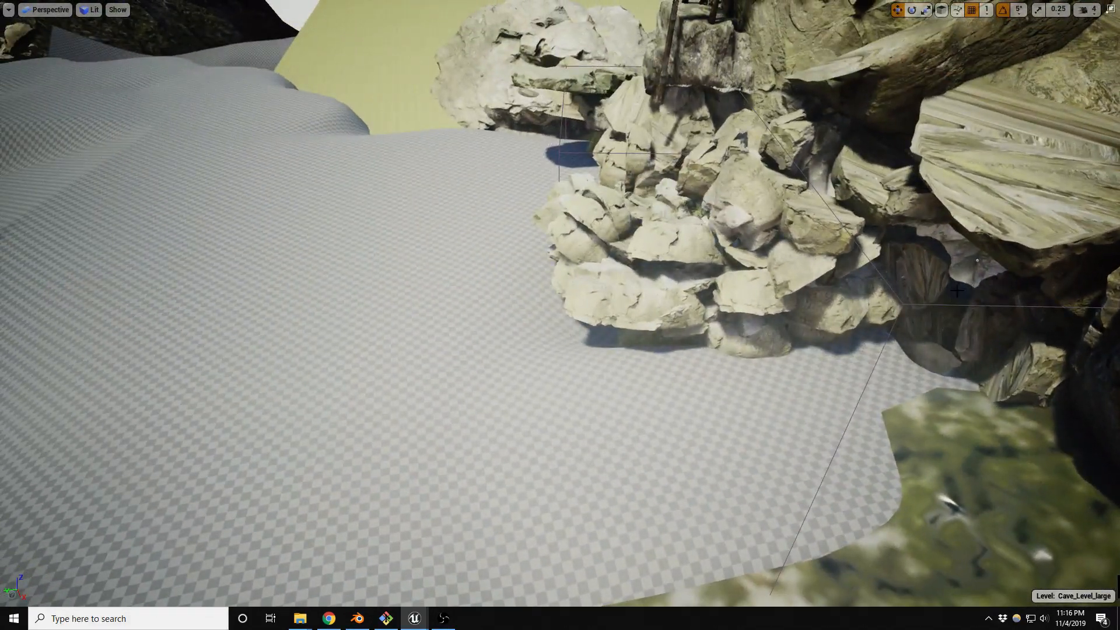
Survey the checkered terrain between the cave entrance rocks and the distant small rock pile and buildings.
right_click_drag(950, 306, 664, 138)
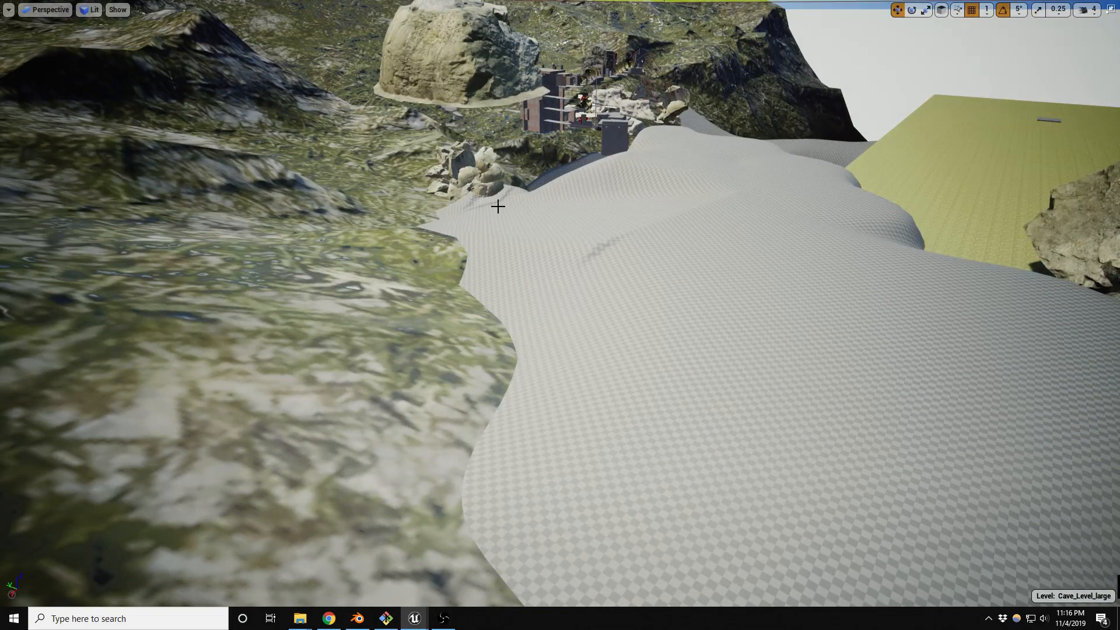
right_click_drag(743, 330, 1046, 340)
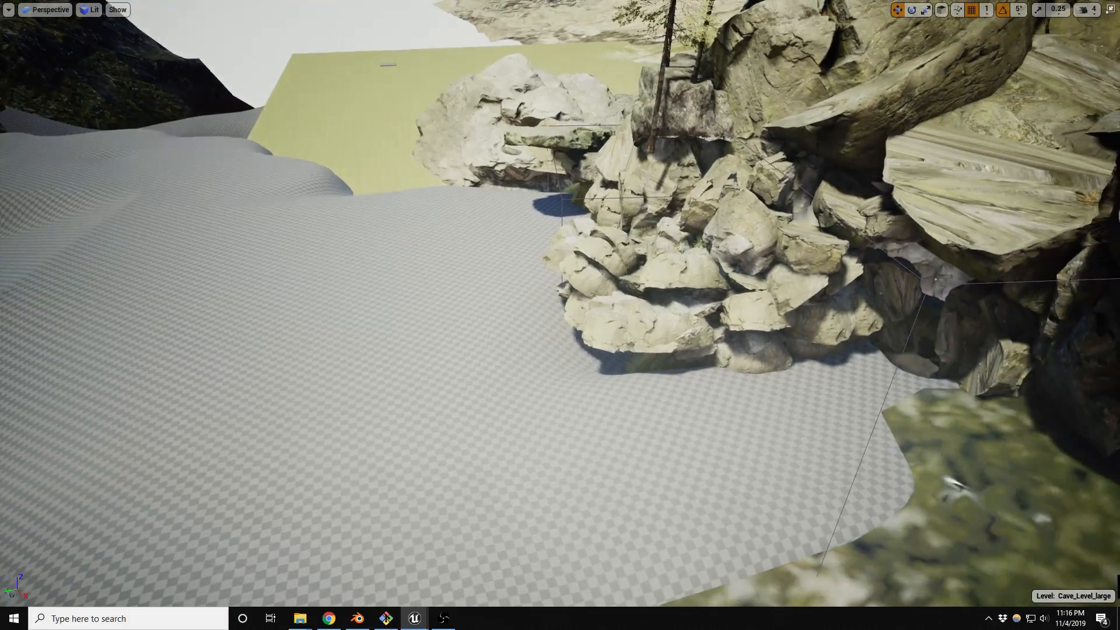
right_click_drag(954, 275, 822, 349)
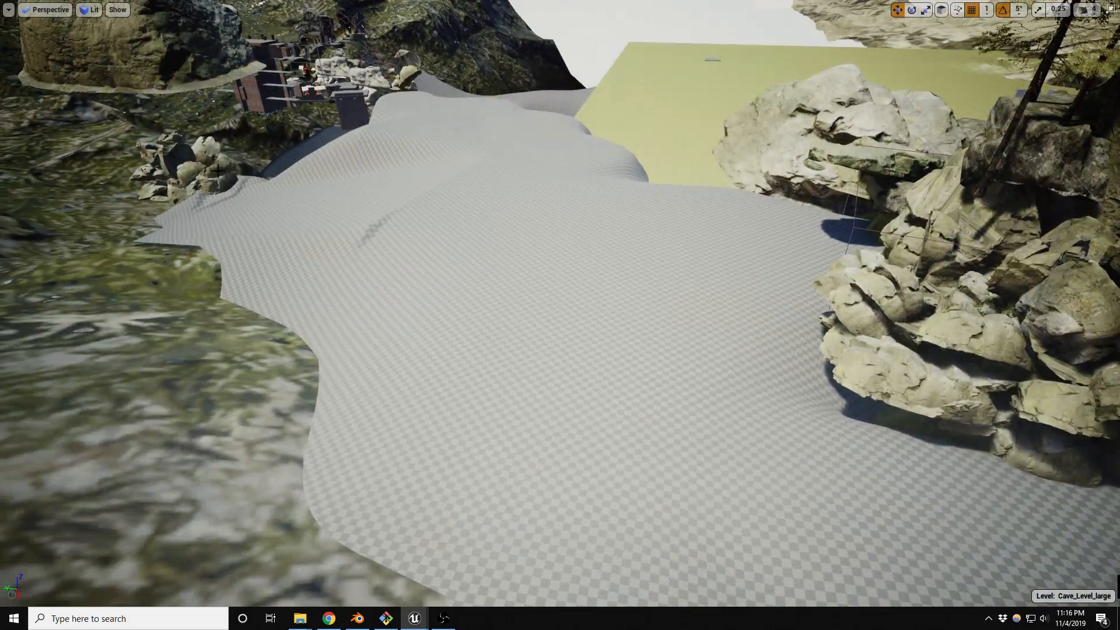
right_click_drag(790, 392, 875, 398)
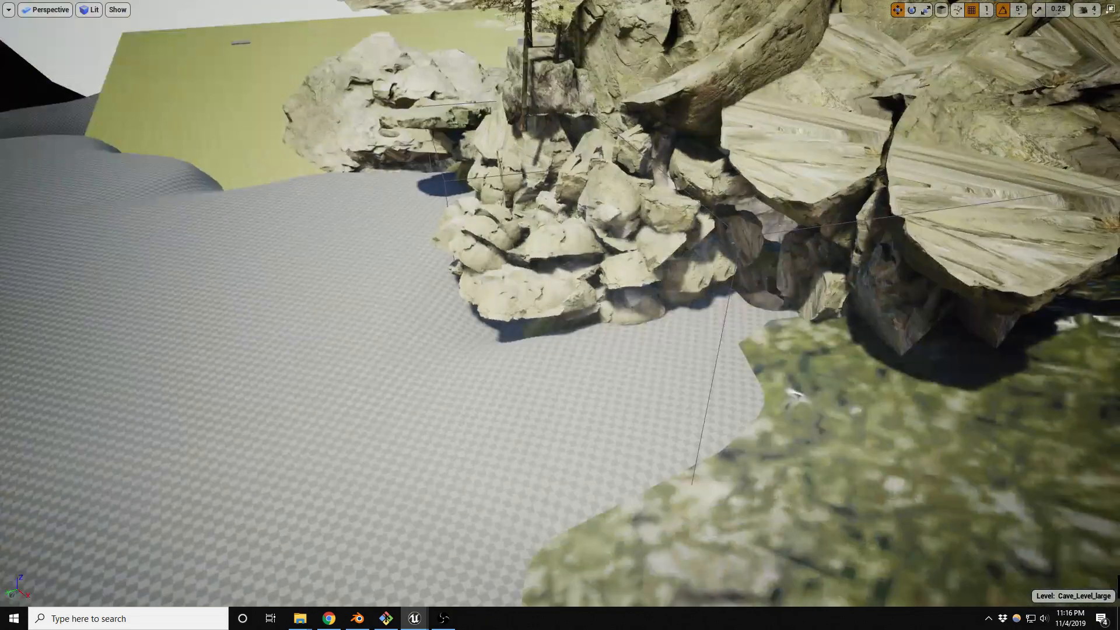
right_click_drag(717, 320, 714, 326)
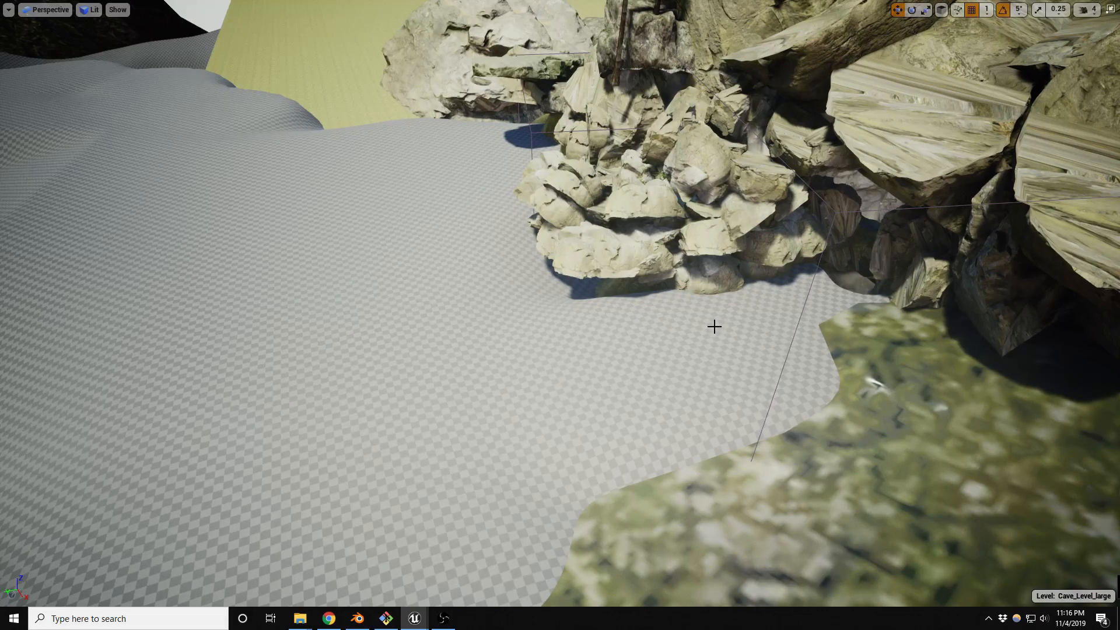
right_click_drag(896, 233, 710, 203)
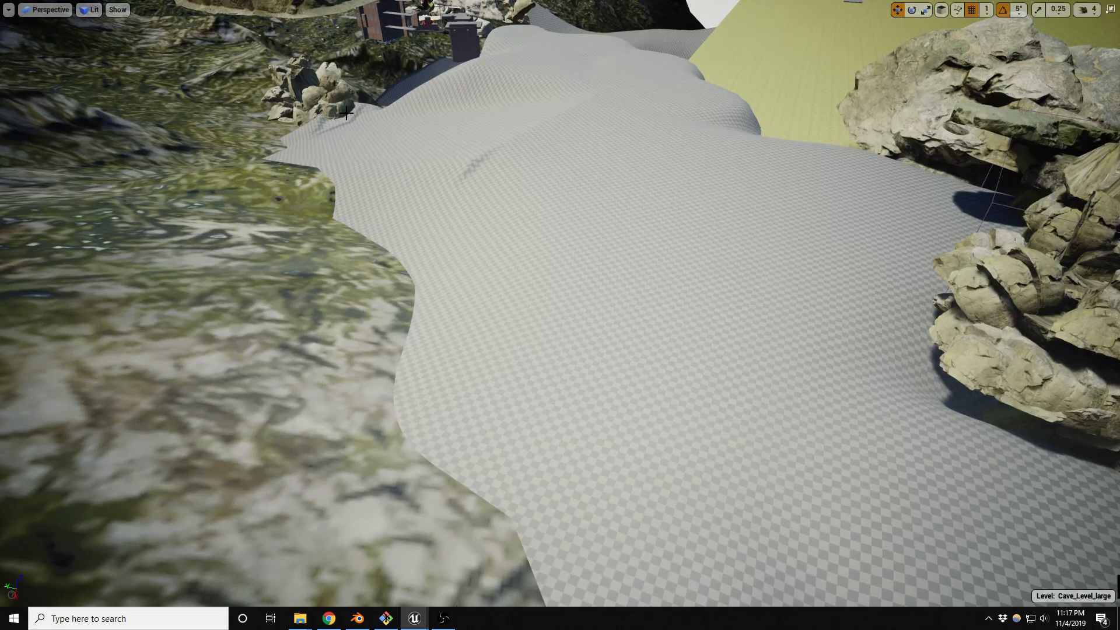
right_click_drag(345, 167, 799, 291)
right_click_drag(772, 184, 558, 13)
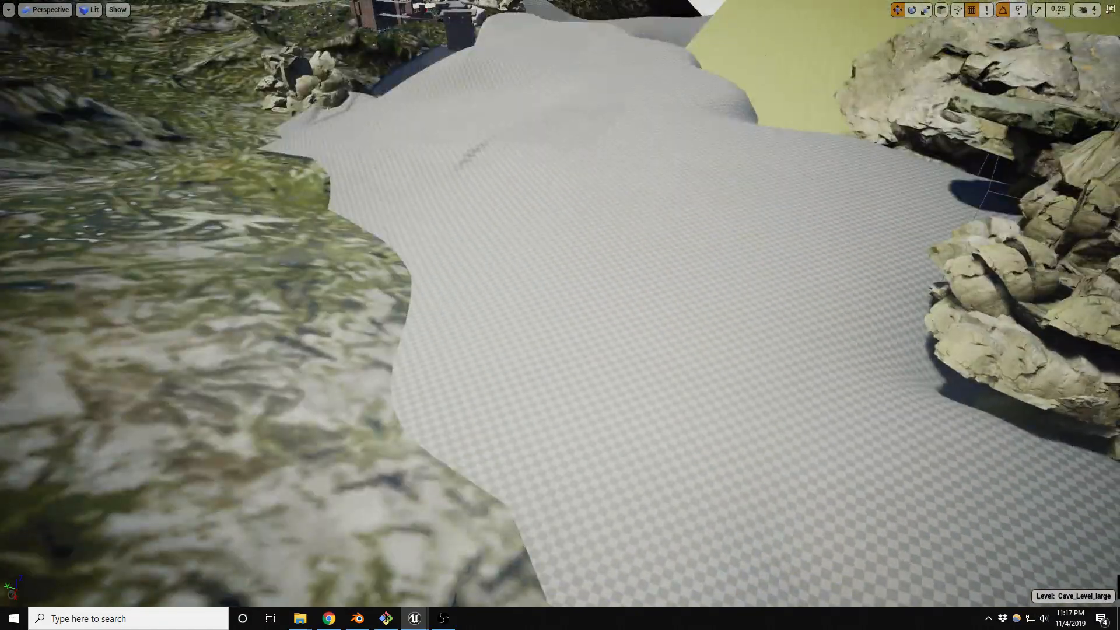
right_click_drag(687, 300, 749, 296)
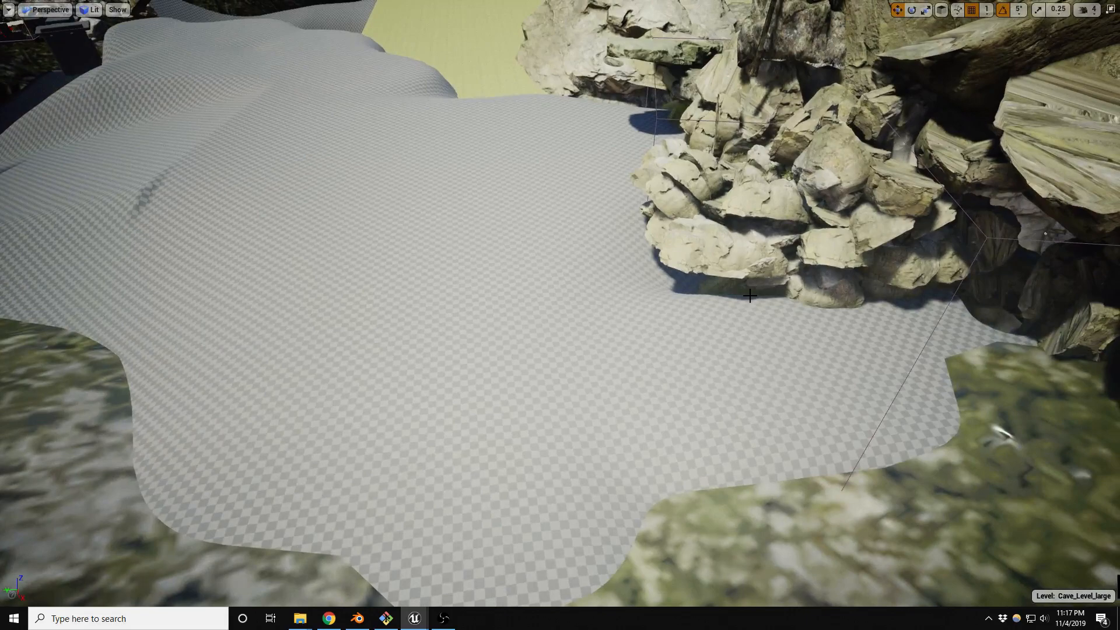